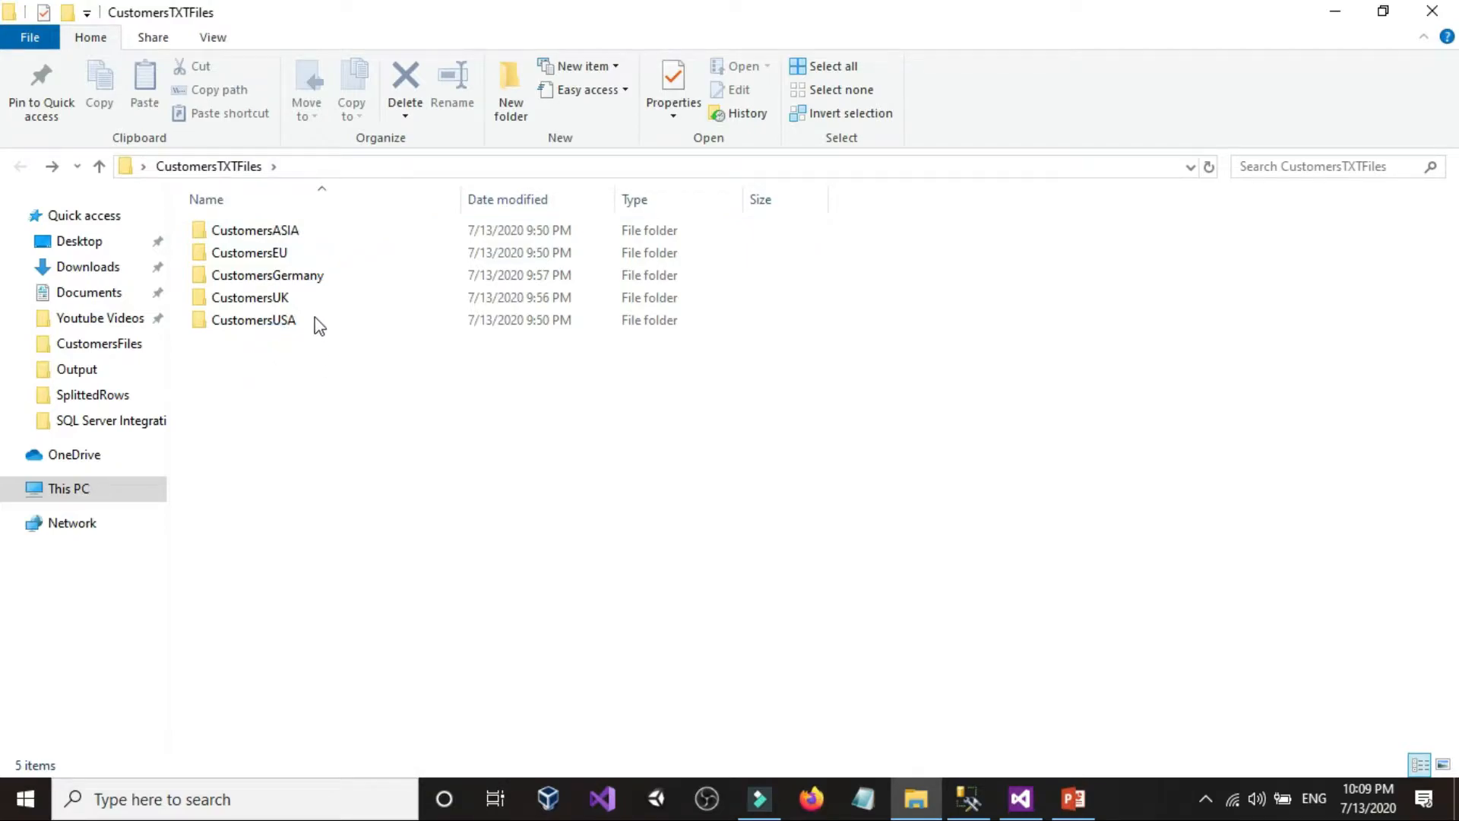
pyautogui.click(340, 365)
pyautogui.click(310, 406)
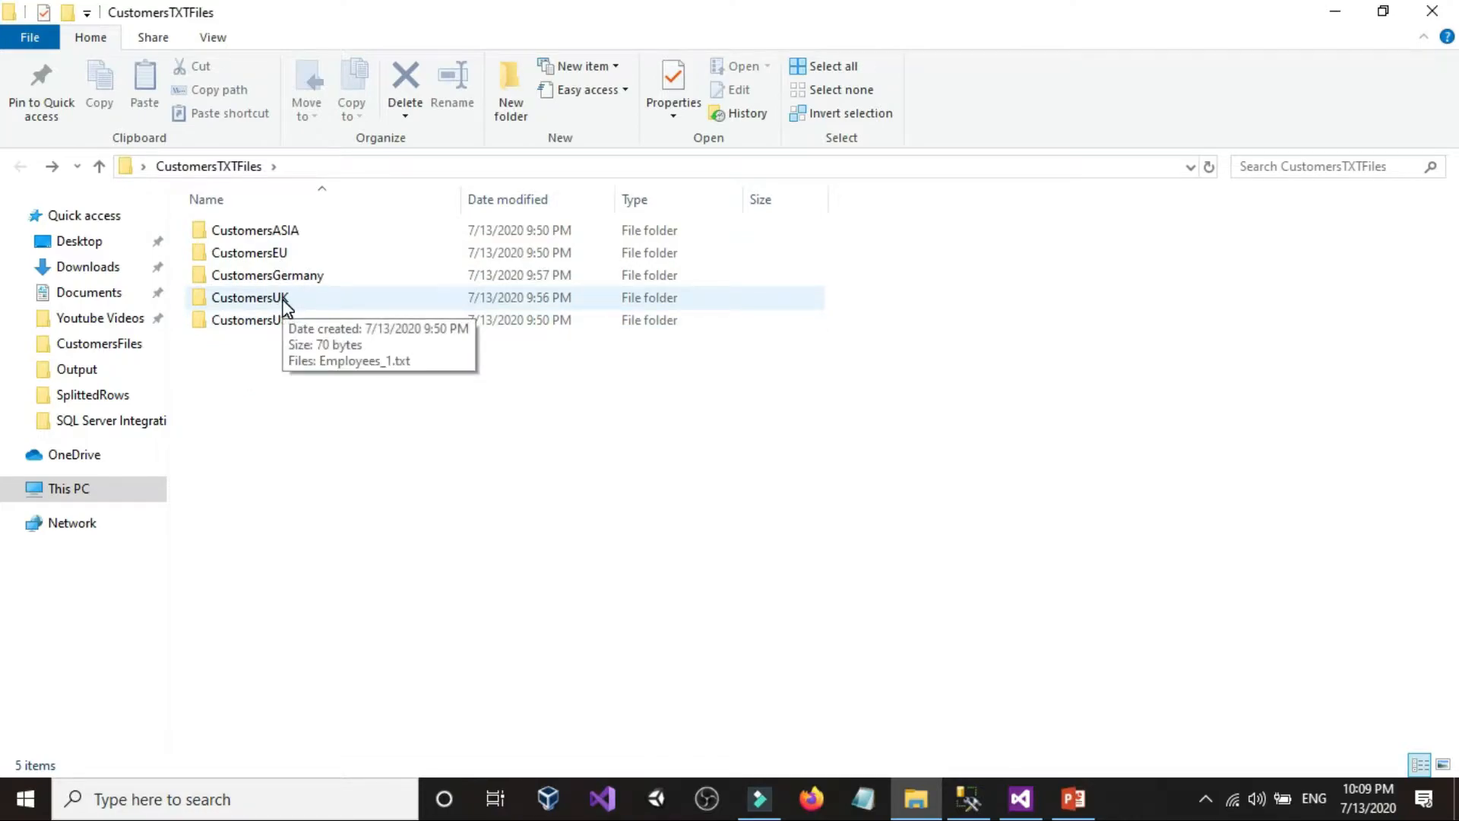
pyautogui.click(325, 383)
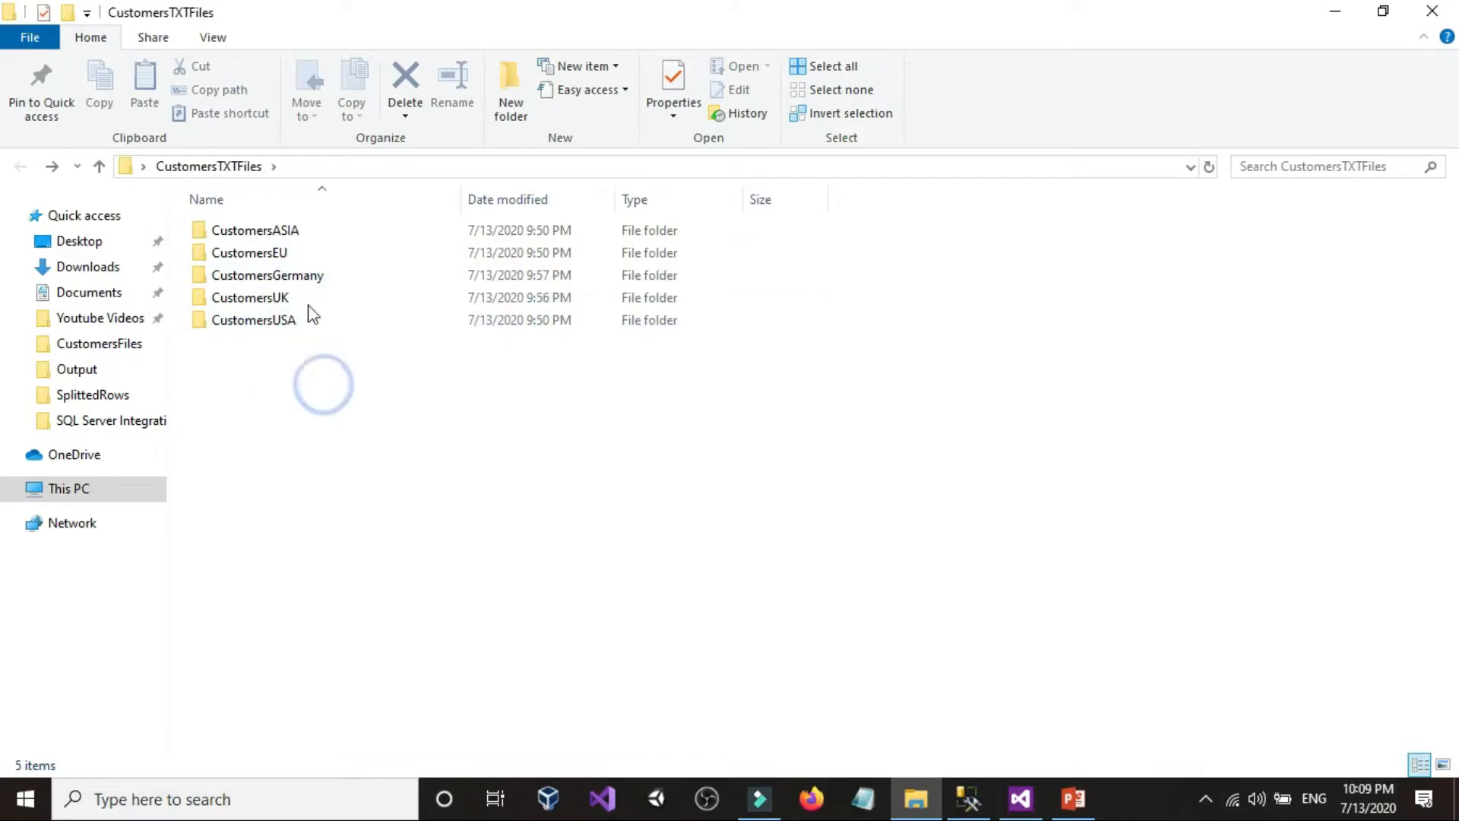
# Open the CustomersASIA folder and copy its full folder path.
pyautogui.doubleClick(291, 231)
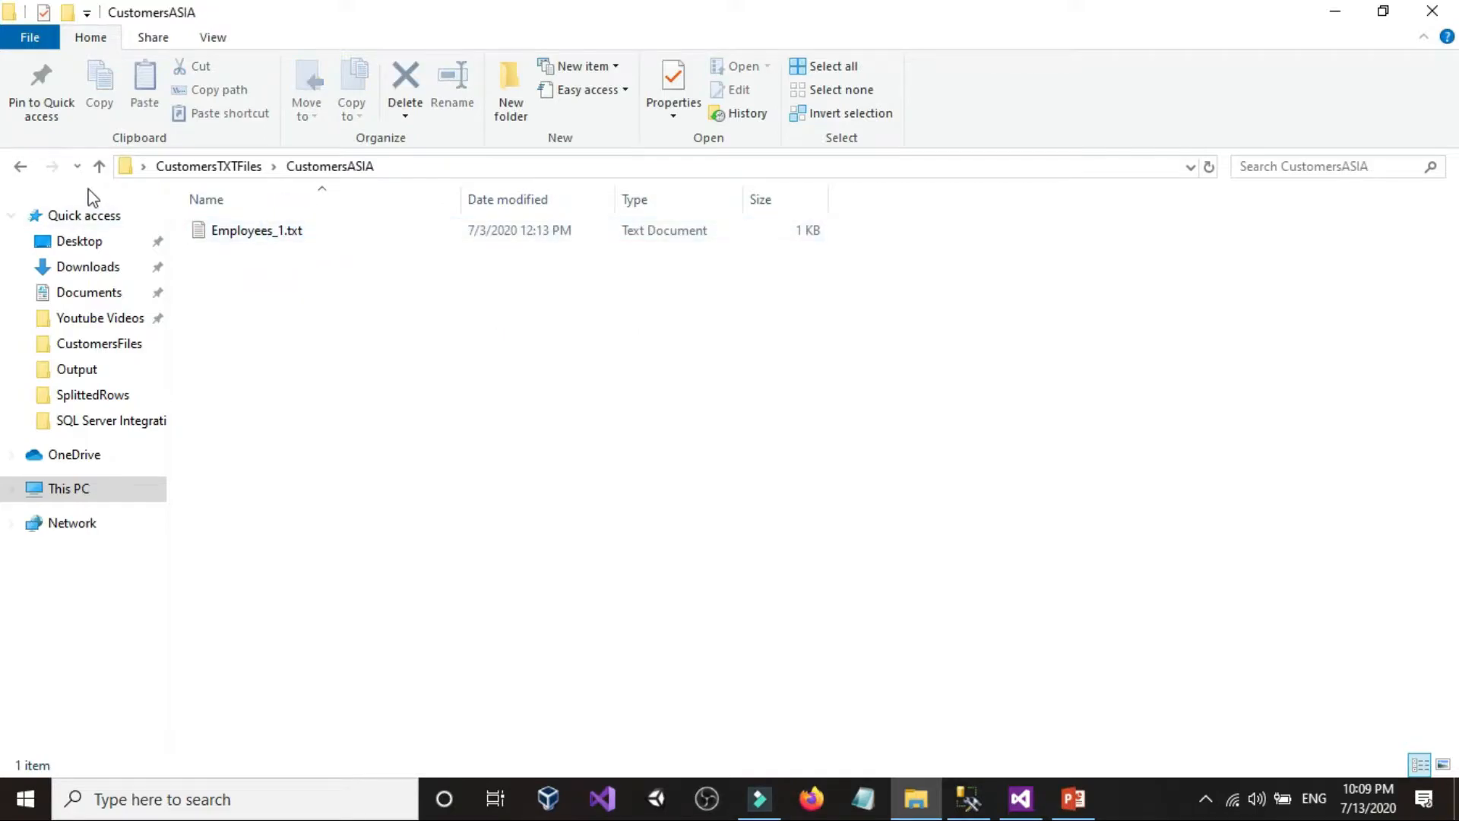
pyautogui.click(468, 166)
pyautogui.rightClick(472, 166)
pyautogui.click(508, 239)
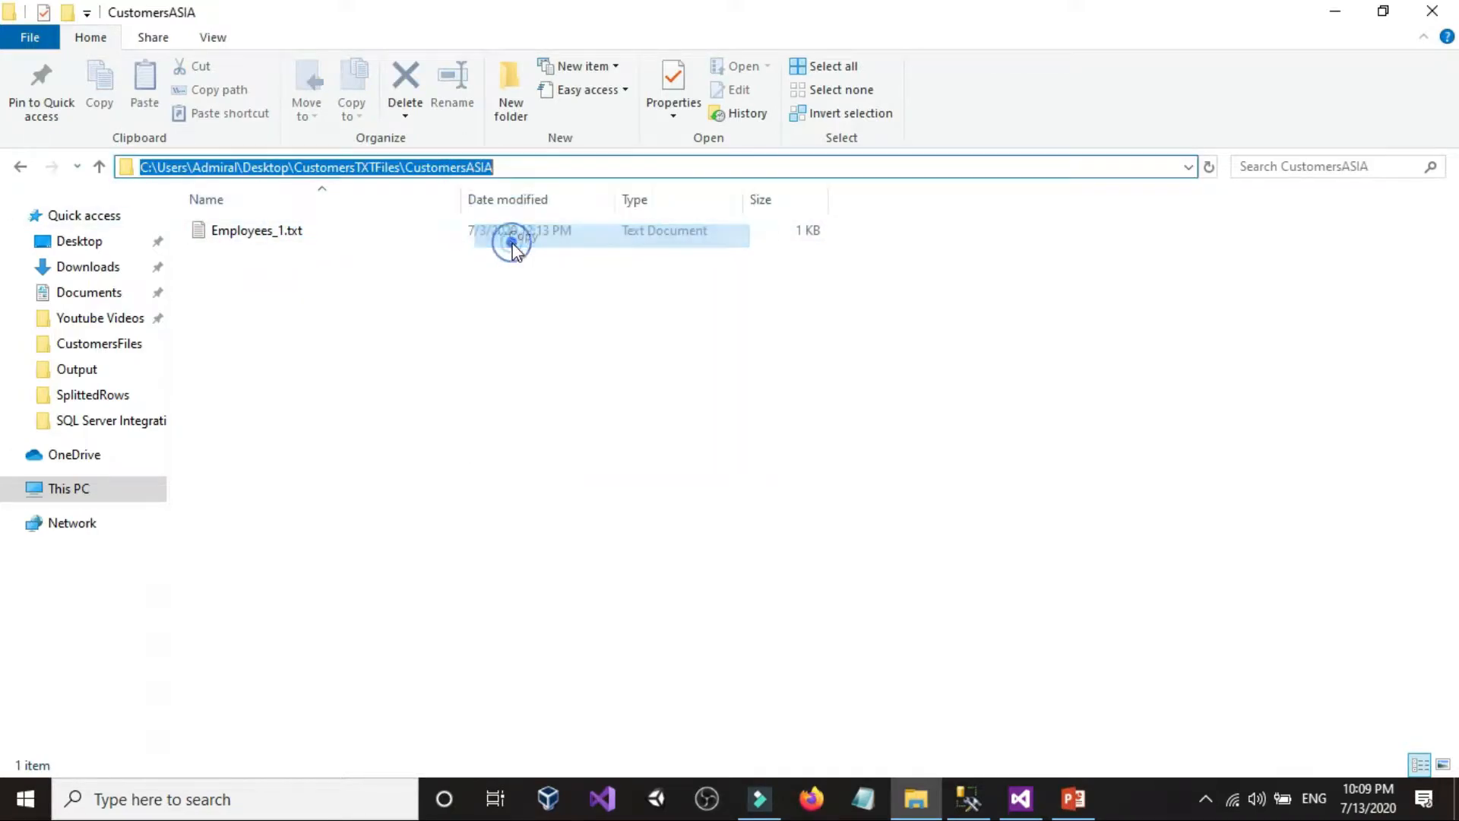
pyautogui.click(606, 405)
# Switch to SQL Server Management Studio and run the query "select * from dbo.Customers".
pyautogui.click(968, 799)
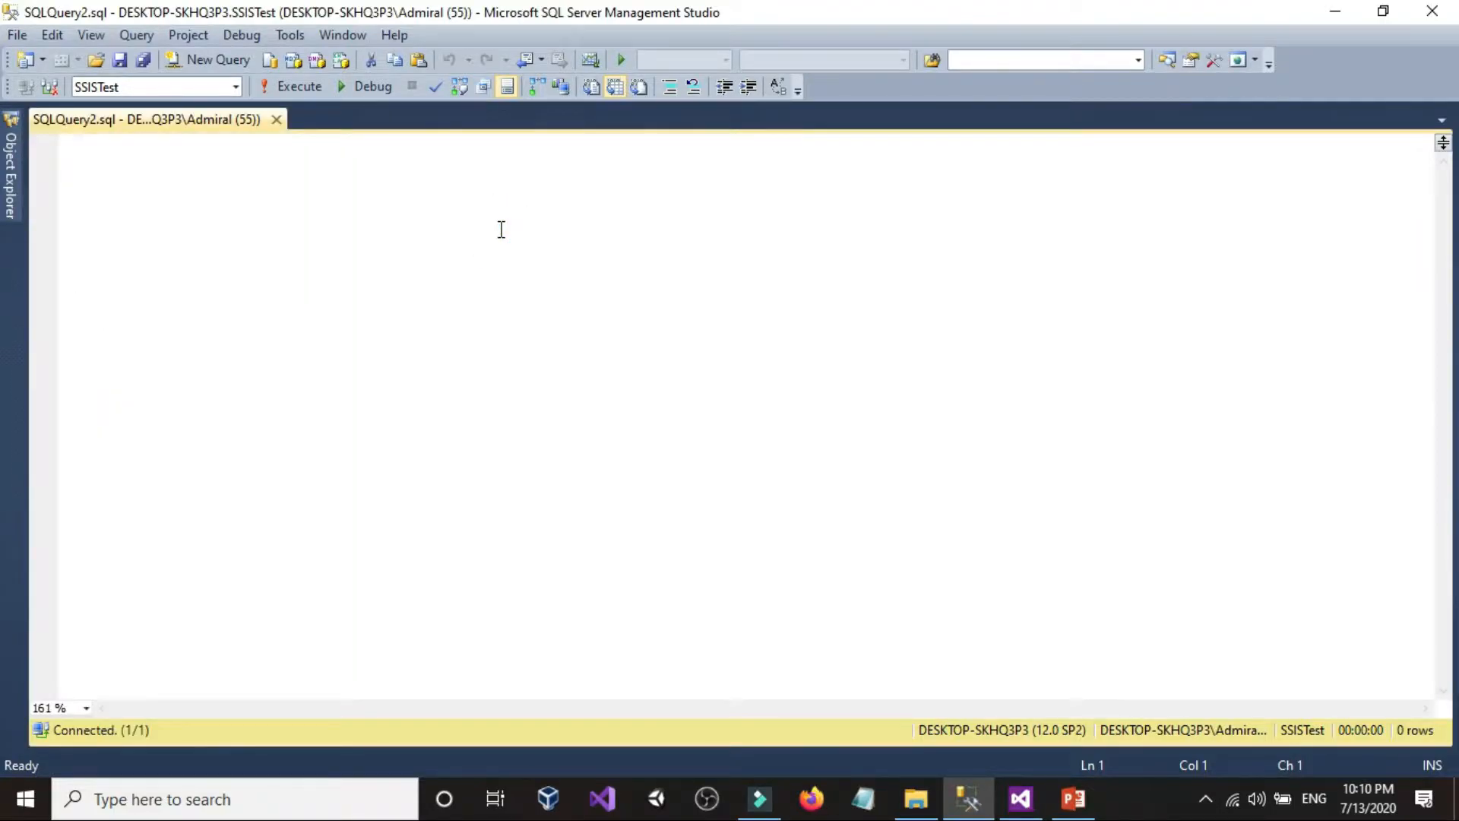
pyautogui.write('selct')
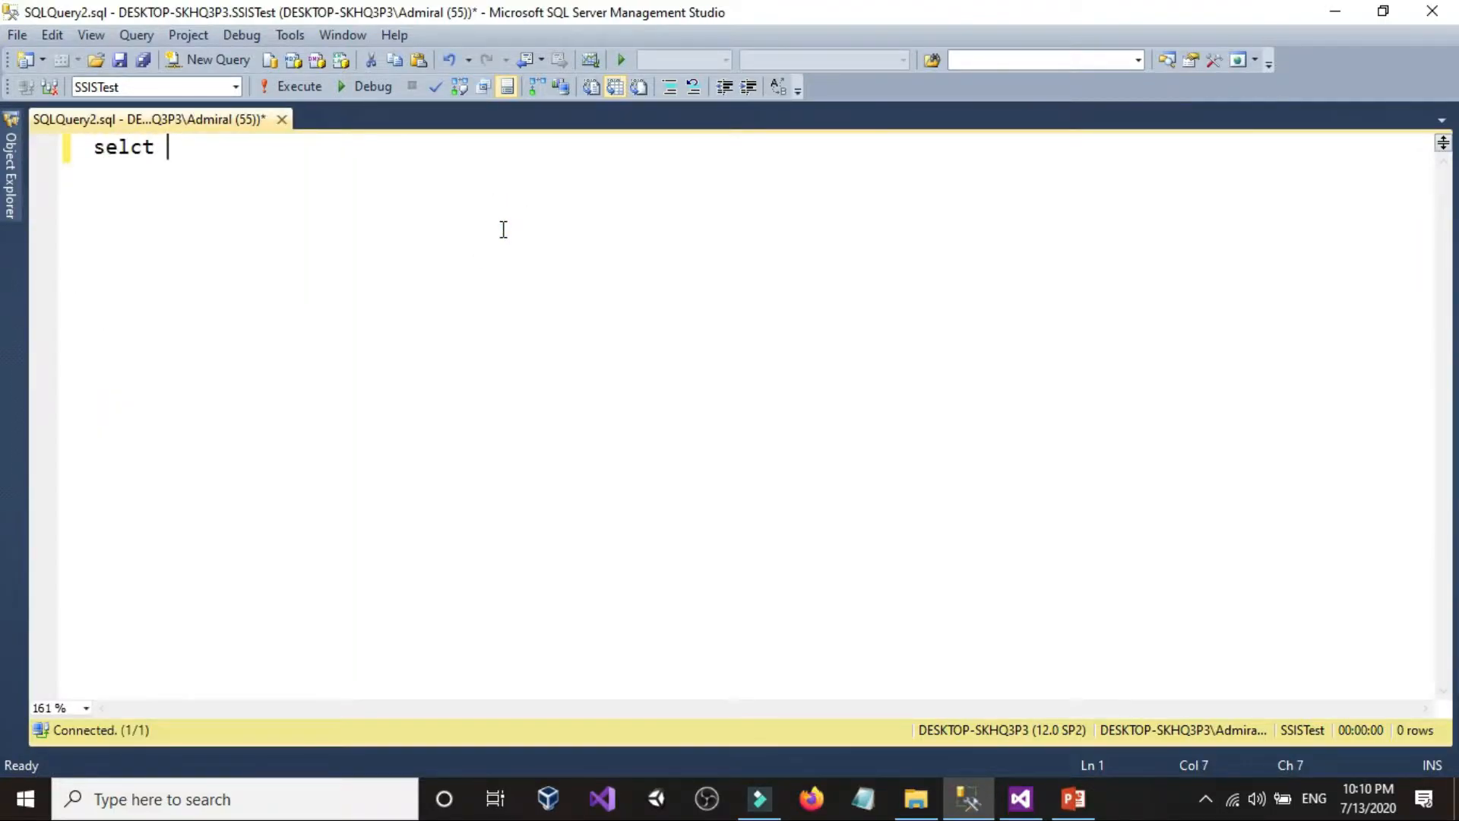
pyautogui.press('BackSpace')
pyautogui.press('BackSpace')
pyautogui.press('BackSpace')
pyautogui.press('BackSpace')
pyautogui.write('lect * fro')
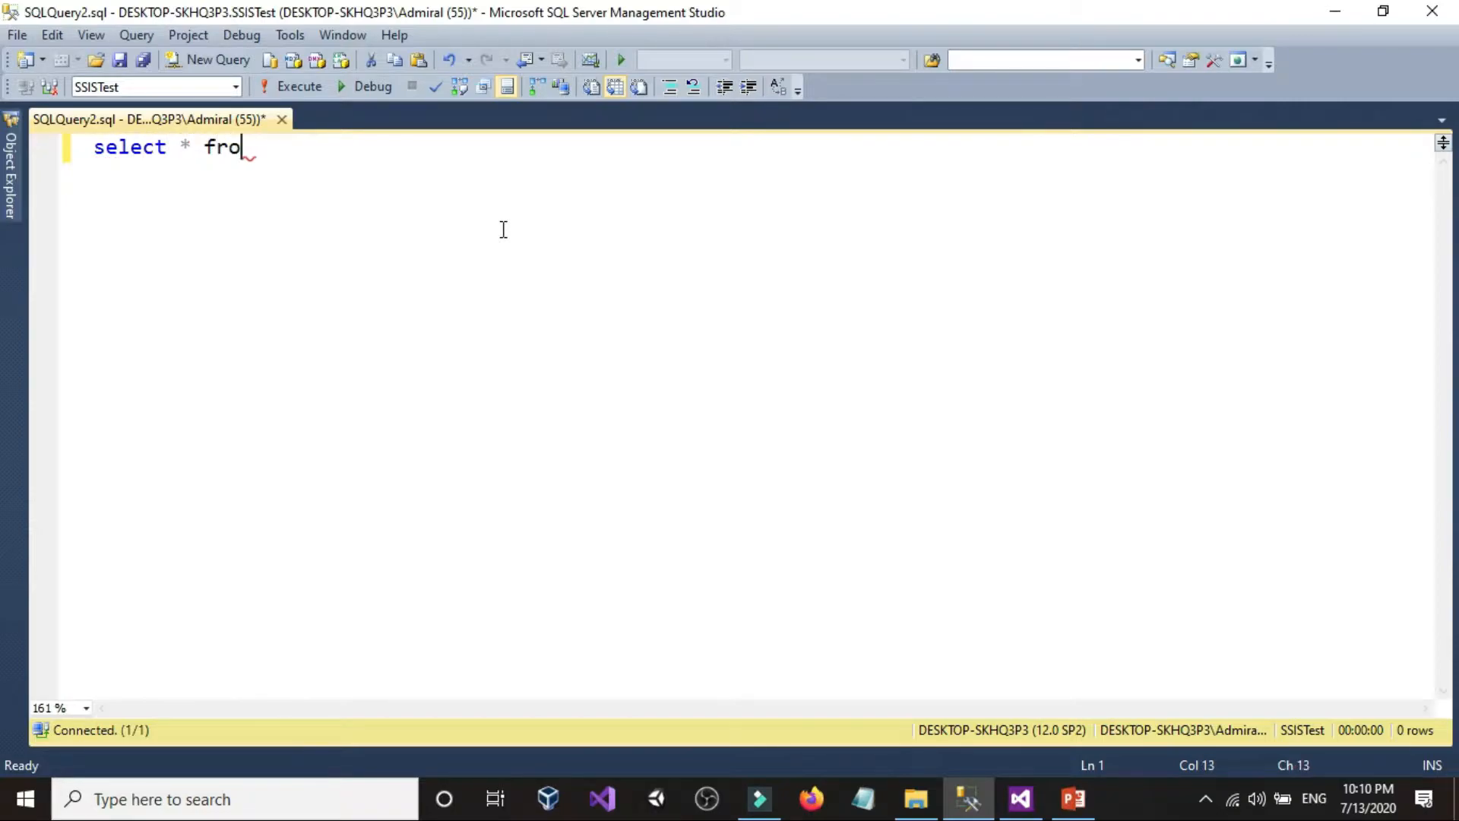
pyautogui.write('m dbo.')
pyautogui.doubleClick(380, 196)
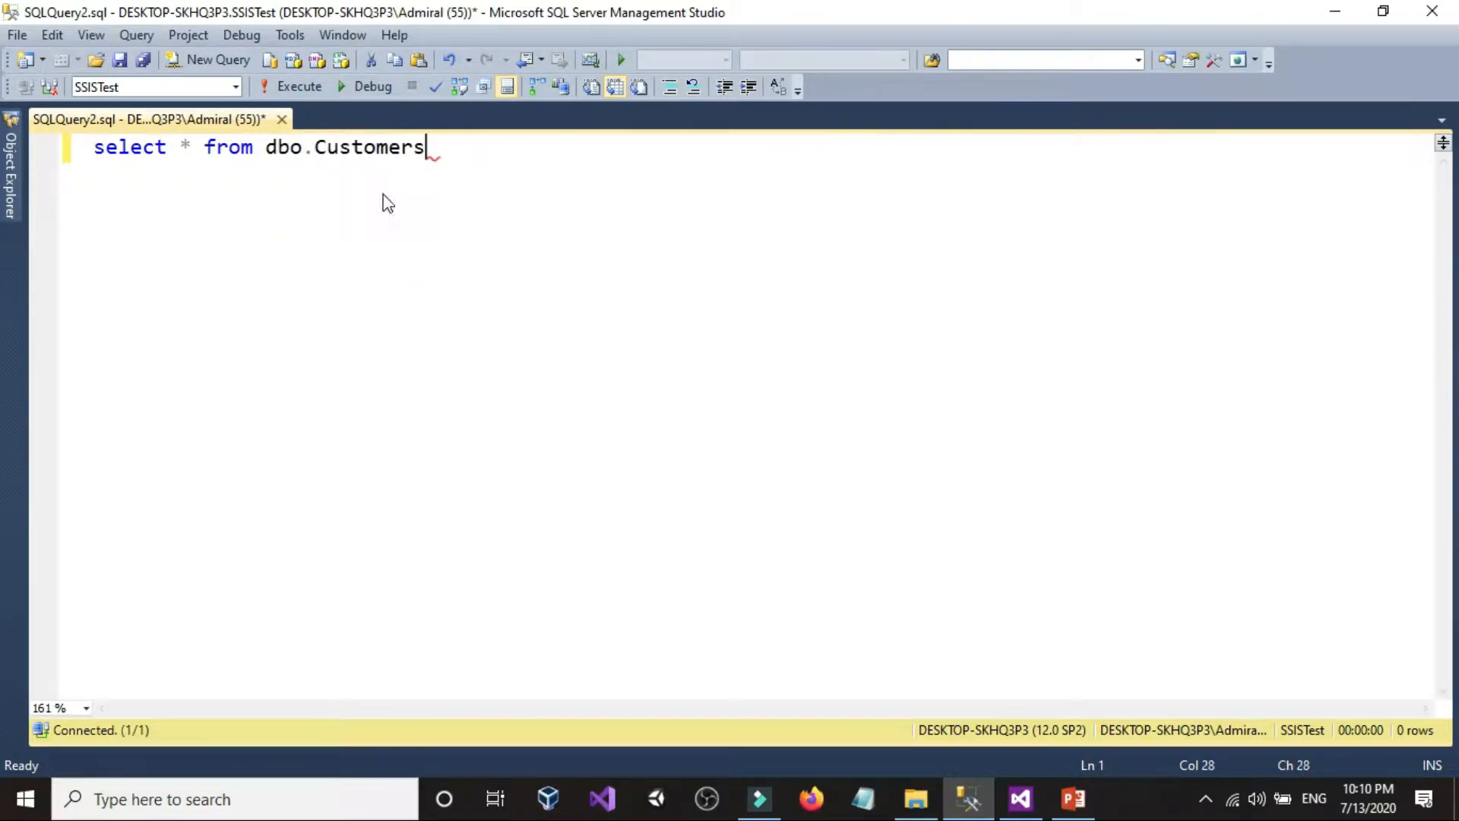
pyautogui.click(321, 86)
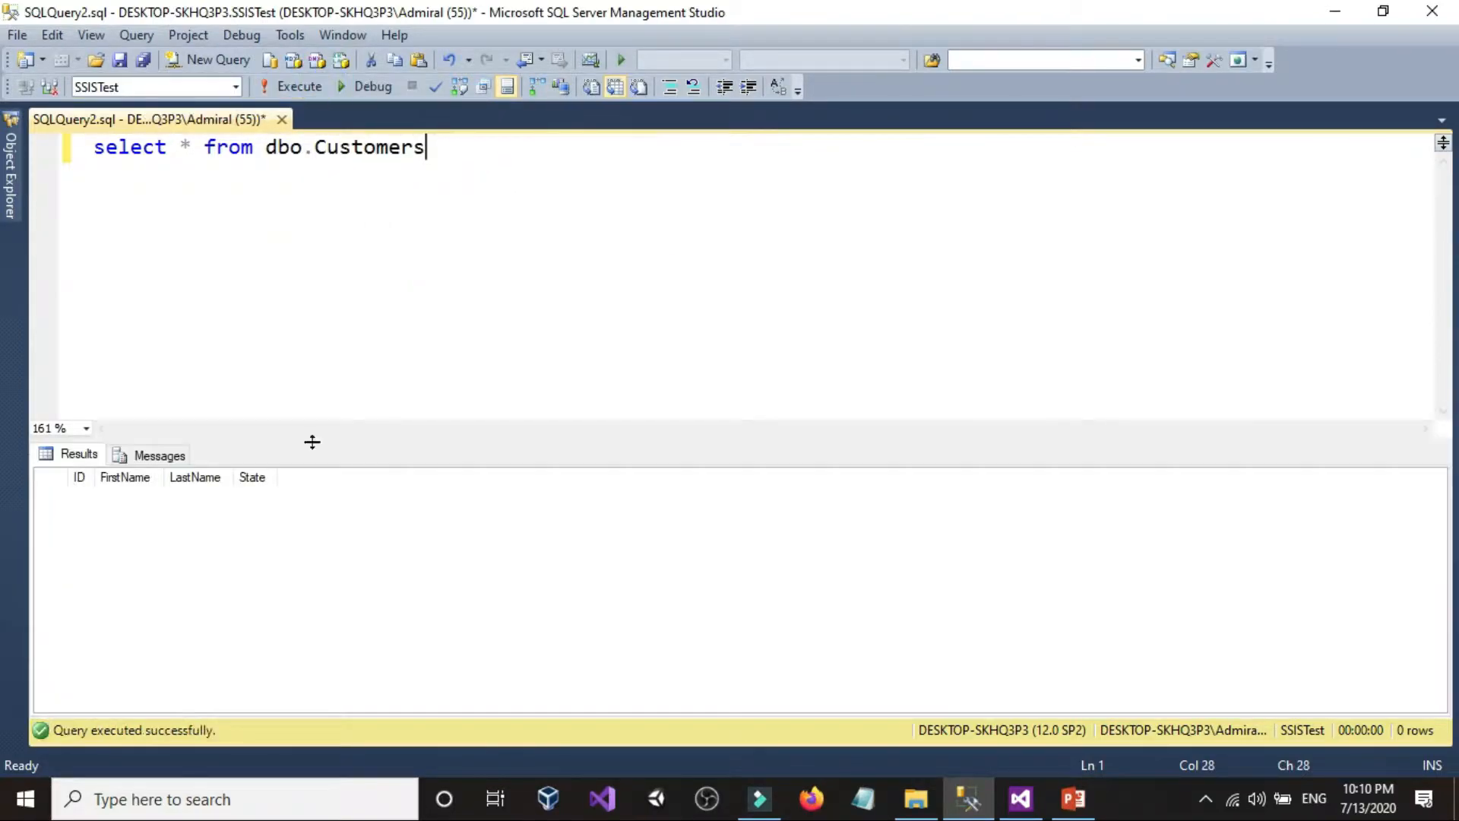
# Switch to File Explorer, view the contents of Employees_1.txt in the CustomersASIA folder, and close the file.
pyautogui.click(915, 799)
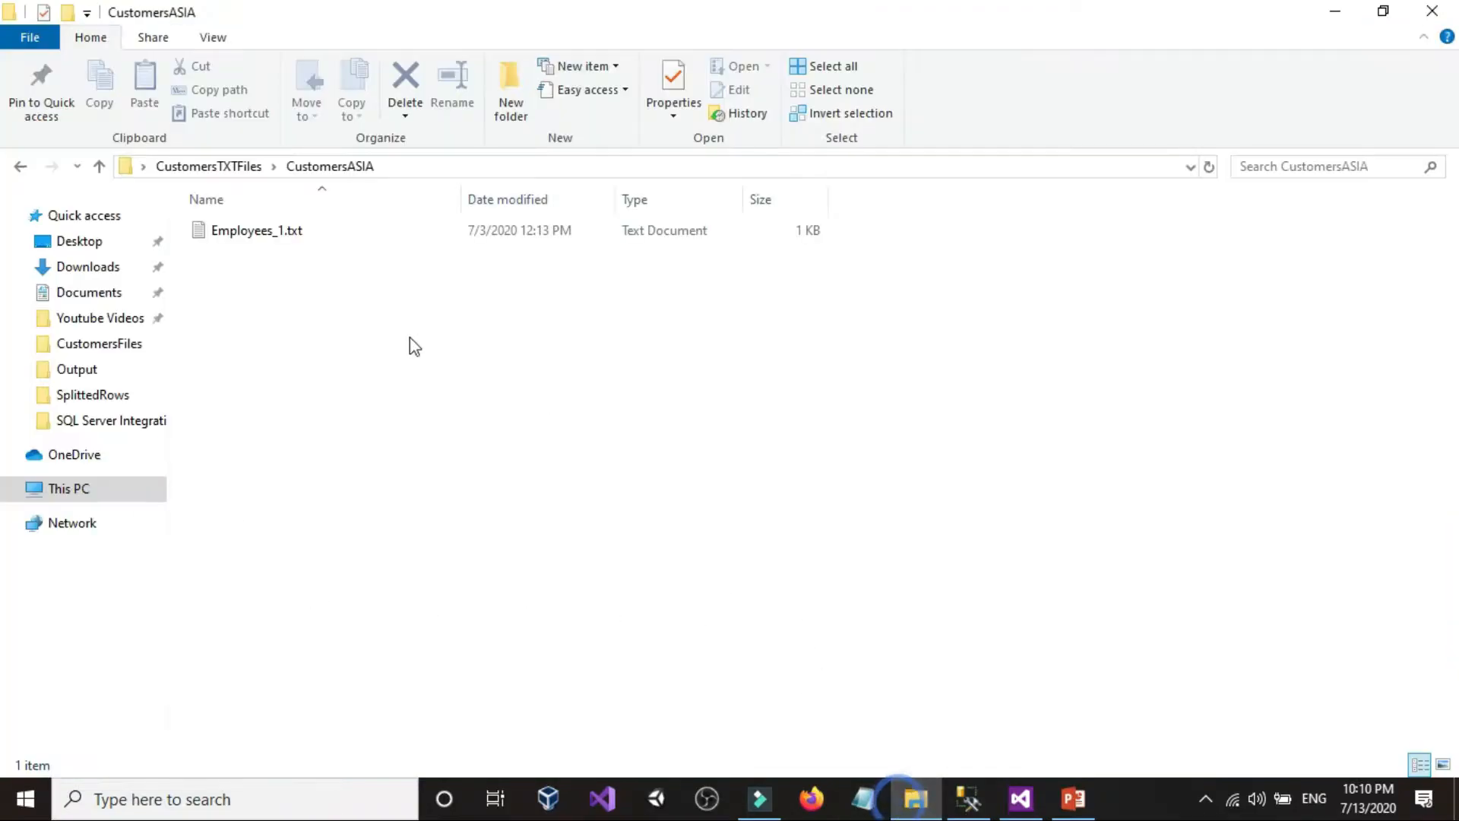
pyautogui.doubleClick(286, 241)
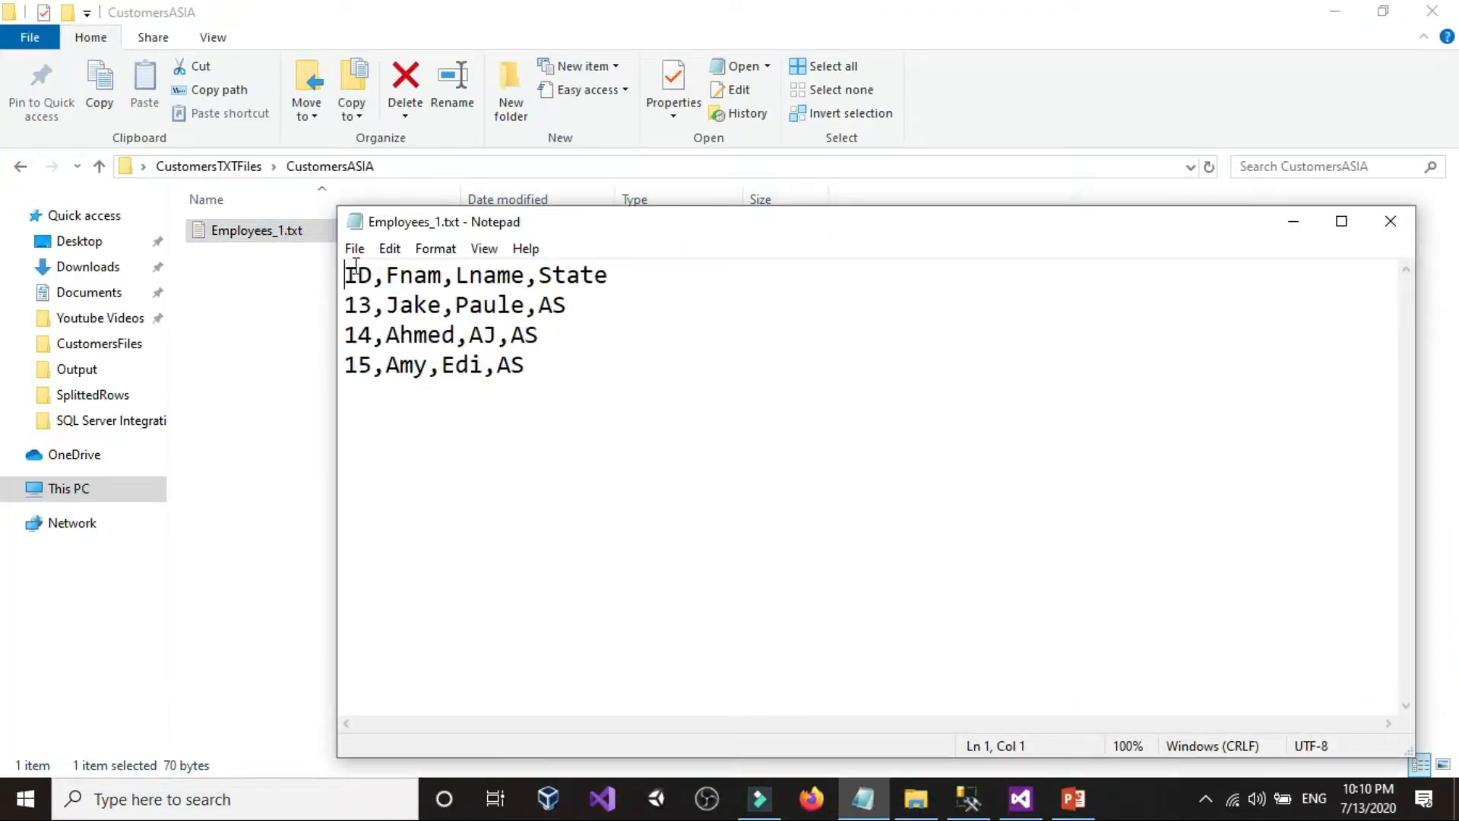
pyautogui.click(1390, 221)
pyautogui.click(863, 490)
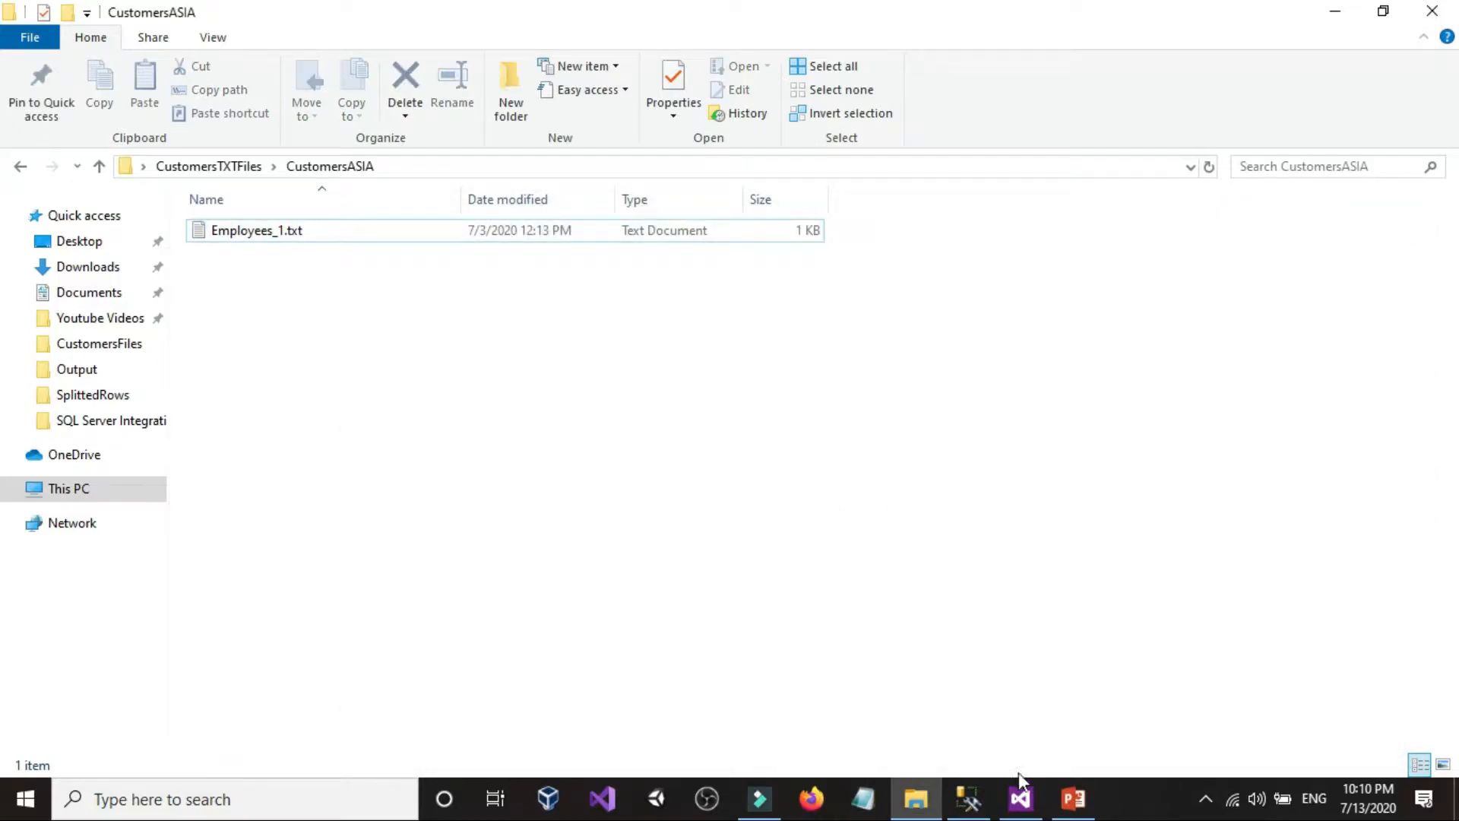
# Close the presentation open in PowerPoint and return to SQL Server Management Studio.
pyautogui.click(1073, 799)
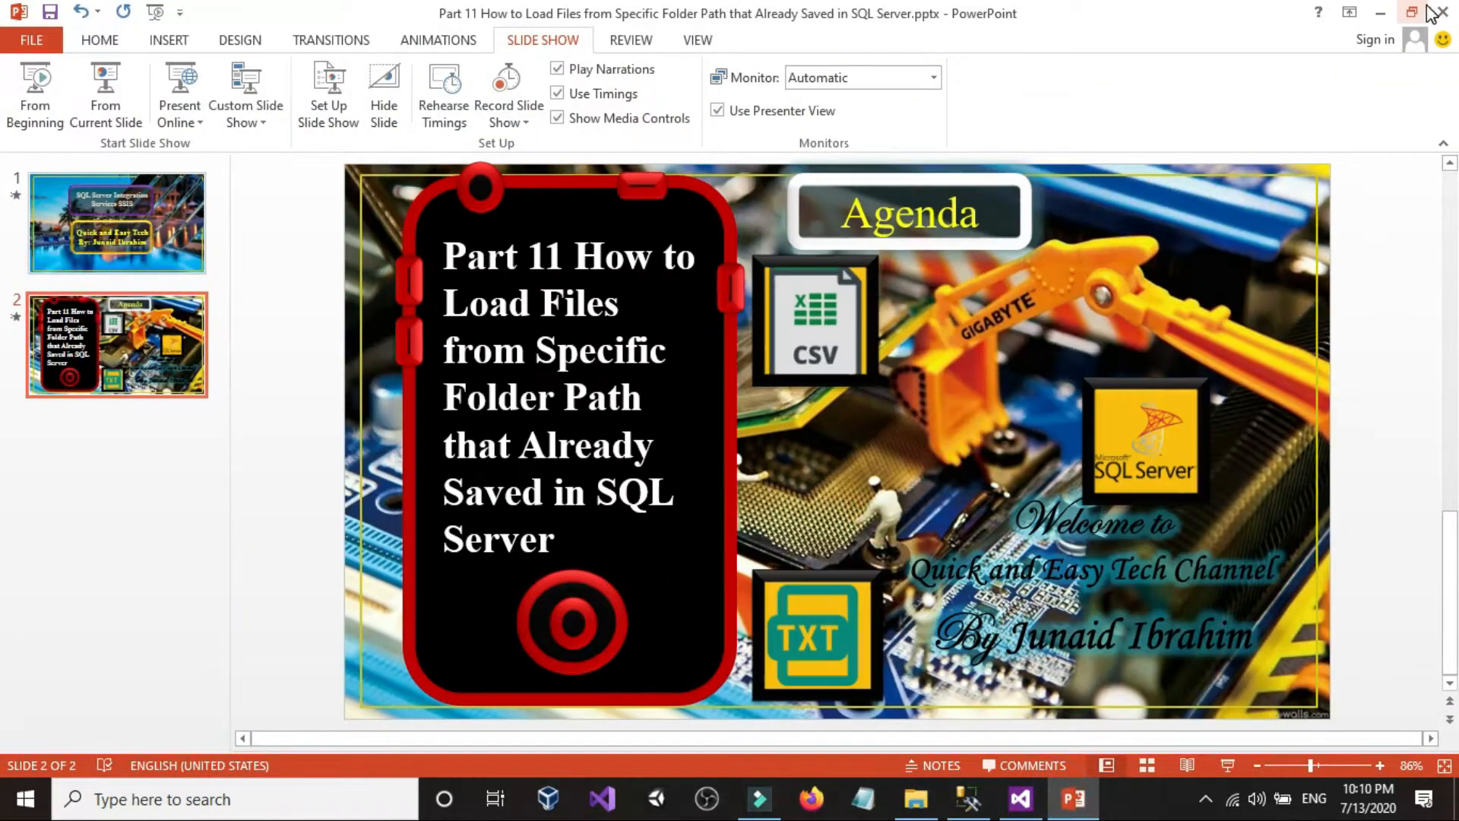
pyautogui.click(1441, 11)
pyautogui.click(968, 796)
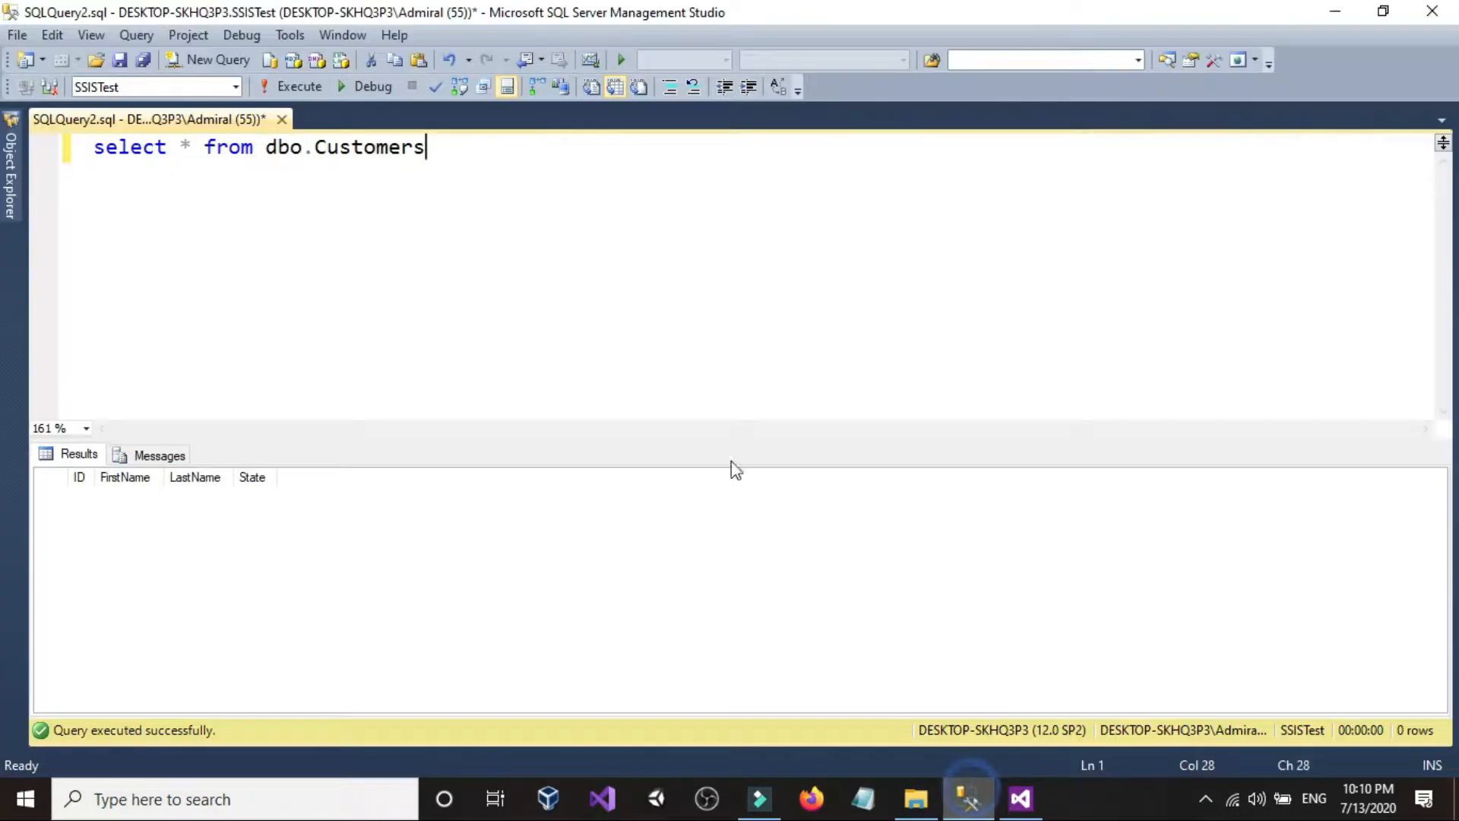
# Begin a "create table FilePath" statement two lines below the Customers query.
pyautogui.press('Return')
pyautogui.press('Return')
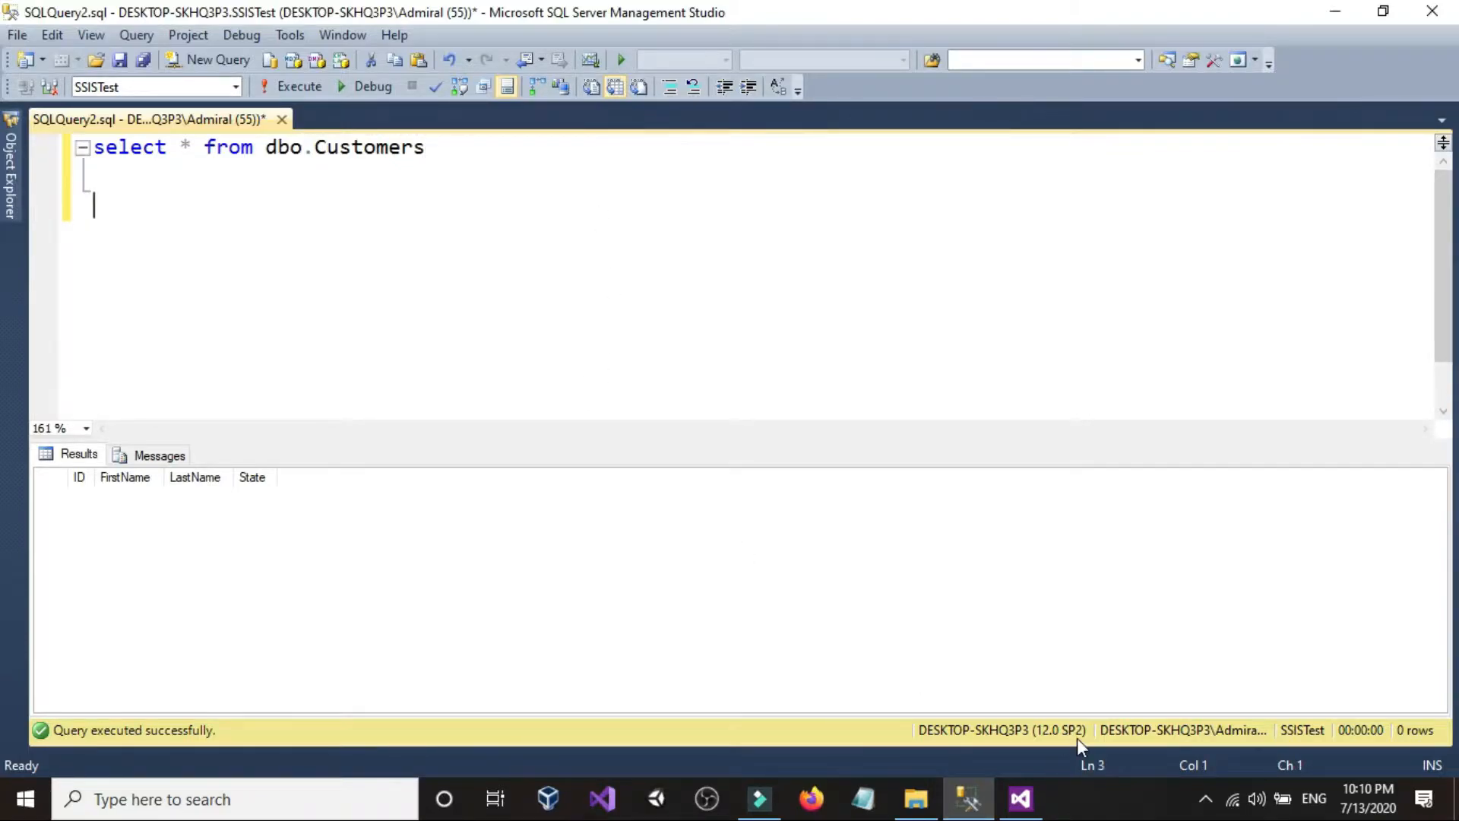
pyautogui.click(914, 794)
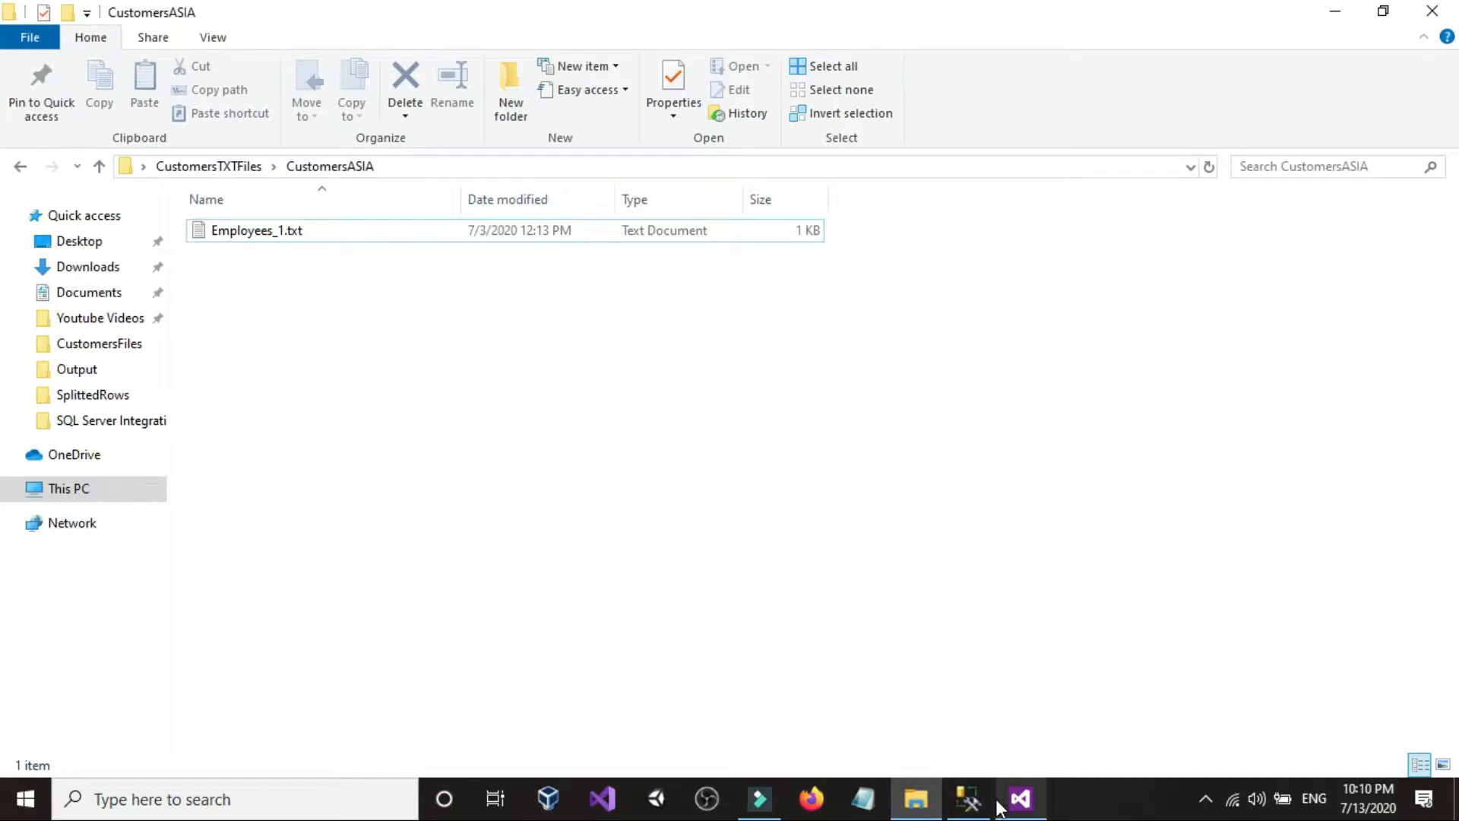
pyautogui.click(1018, 798)
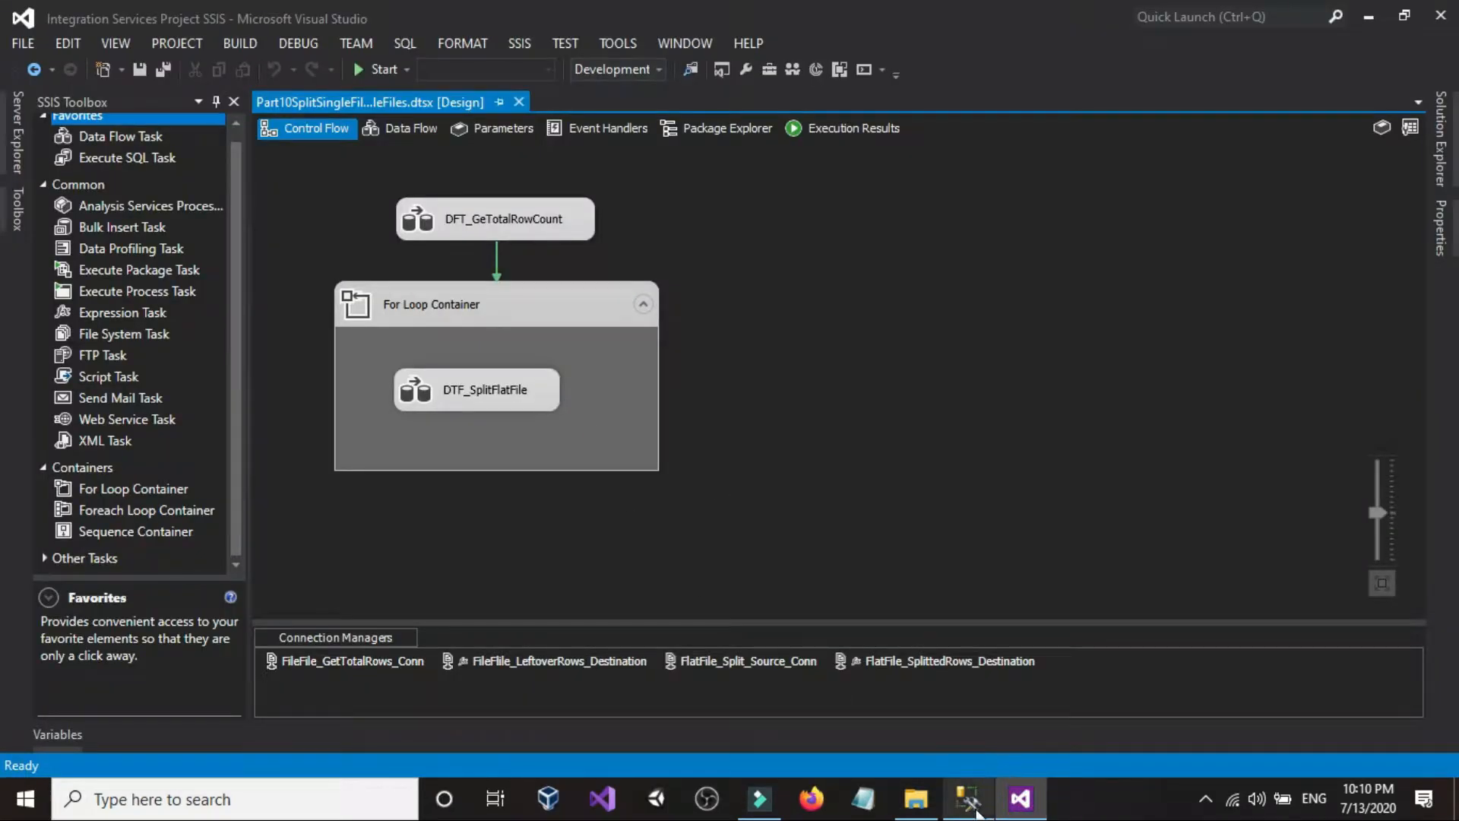
pyautogui.click(970, 795)
pyautogui.write('cre')
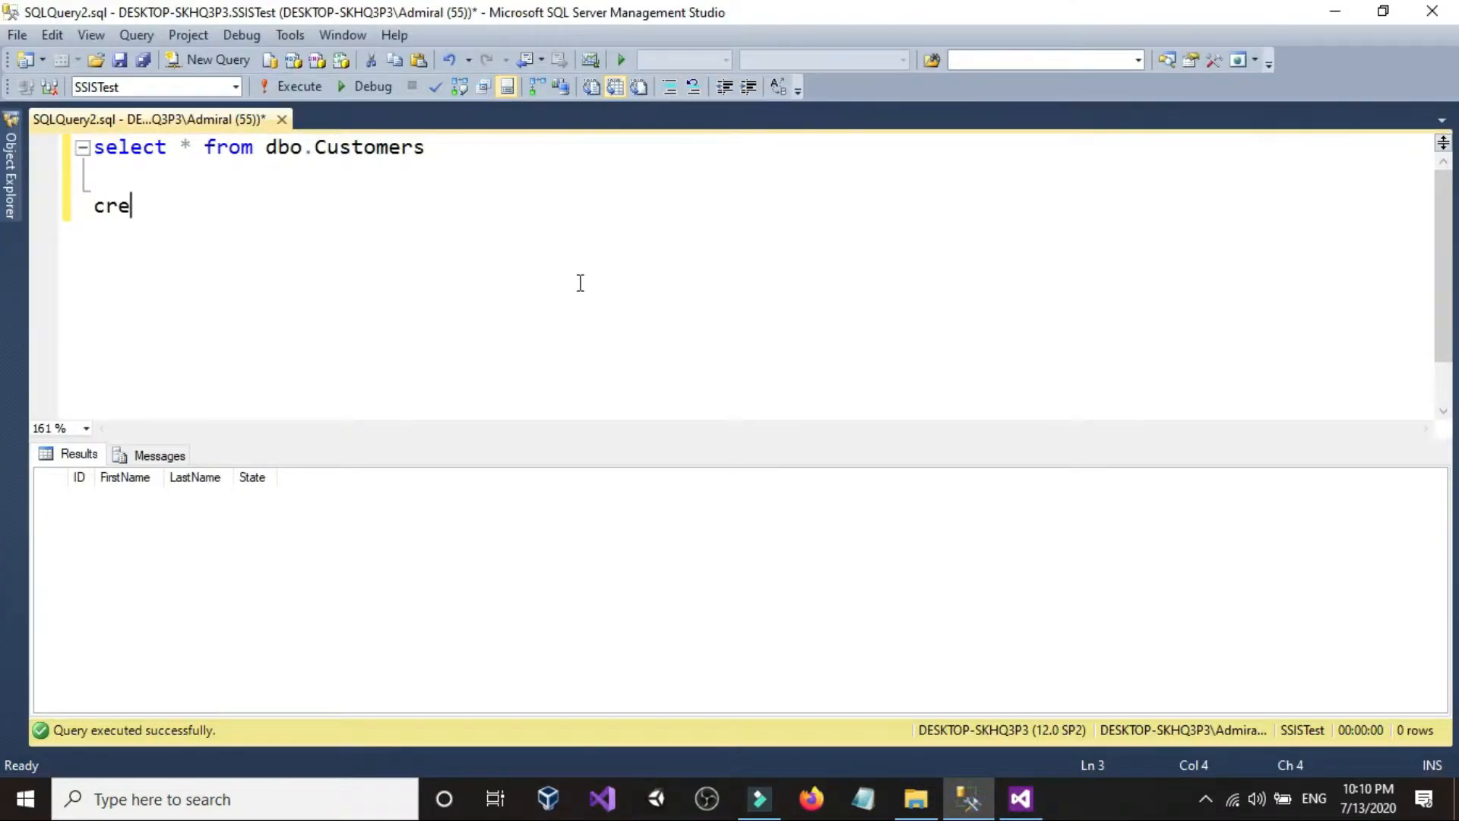
pyautogui.write('ate rtabl')
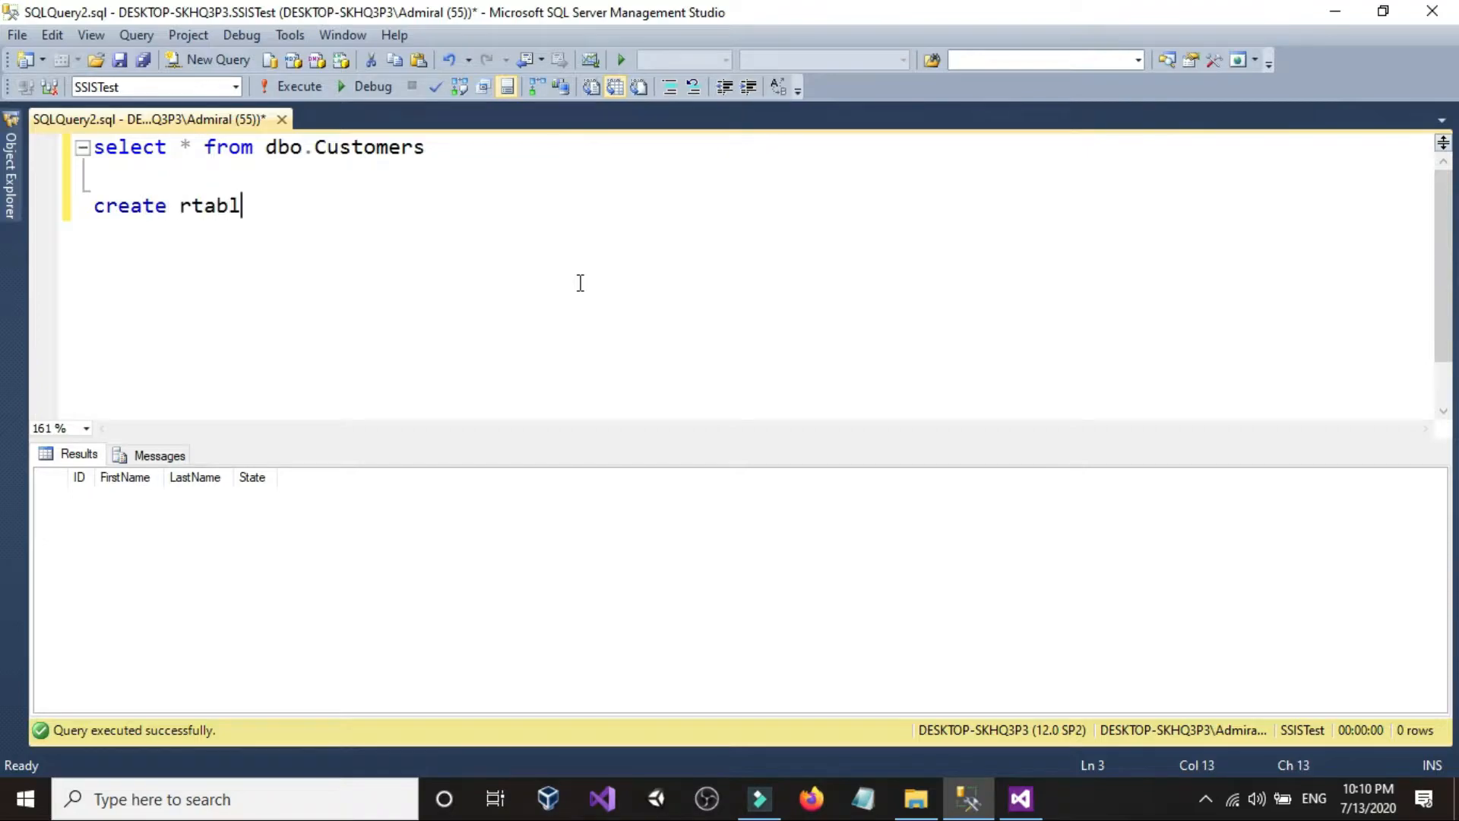
pyautogui.press('BackSpace')
pyautogui.press('BackSpace')
pyautogui.press('BackSpace')
pyautogui.press('BackSpace')
pyautogui.press('BackSpace')
pyautogui.press('BackSpace')
pyautogui.press('BackSpace')
pyautogui.write('table Fil')
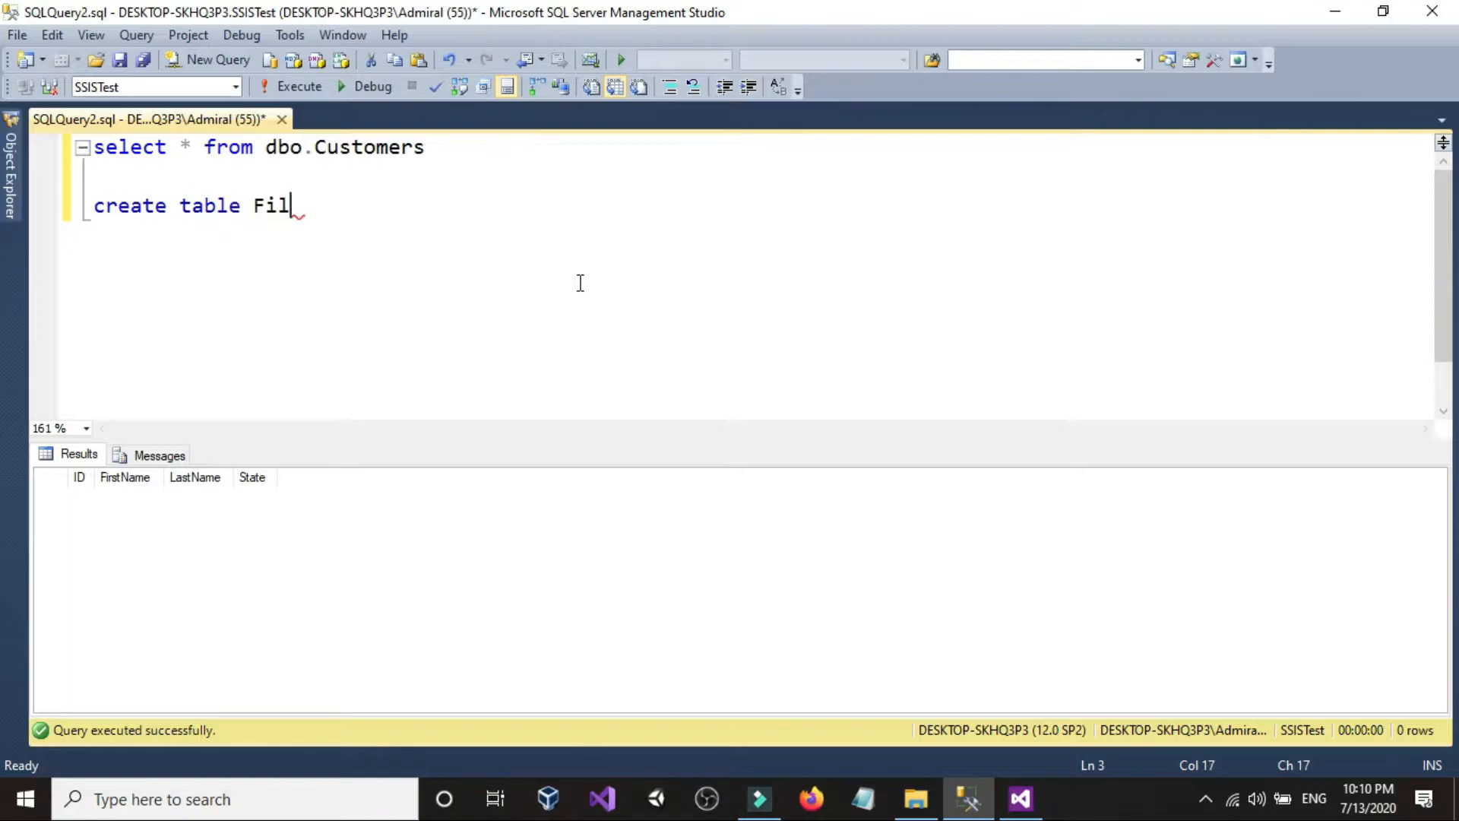
pyautogui.write('ePath')
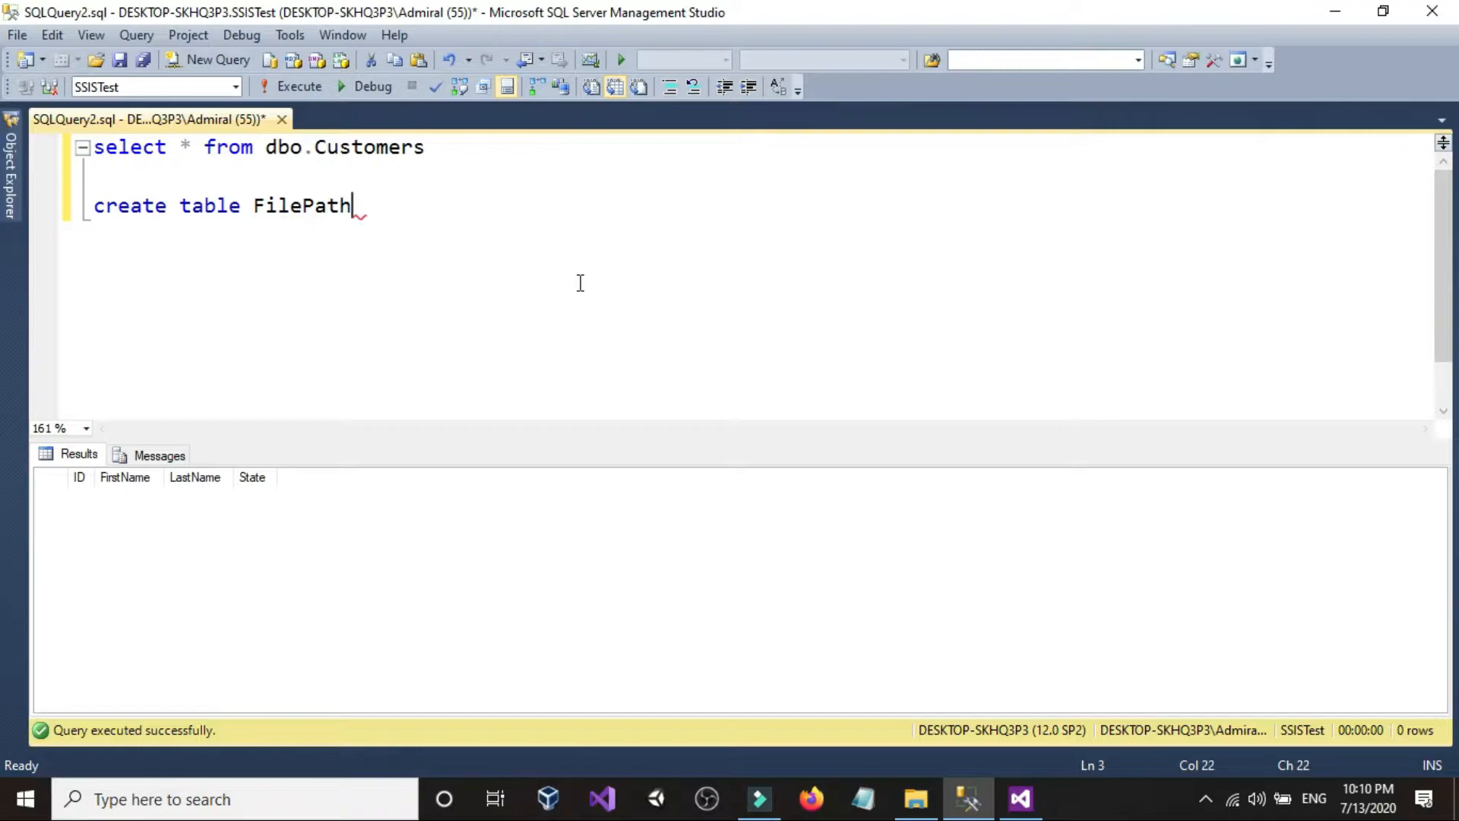
# Define the column FilePaths varchar(200) in the create table statement and execute only that statement.
pyautogui.write(' (FilePaths')
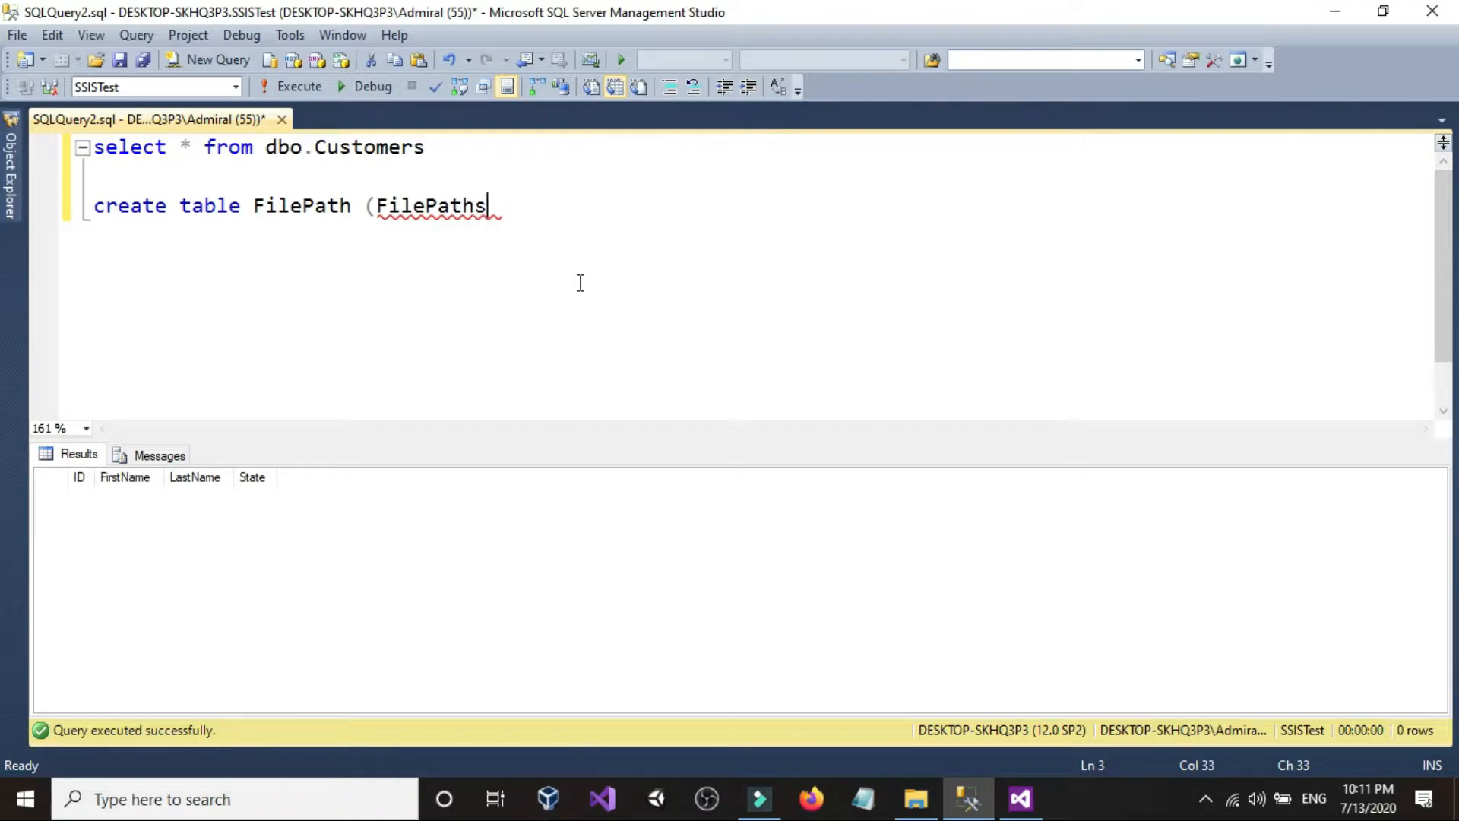
pyautogui.write('varchar(')
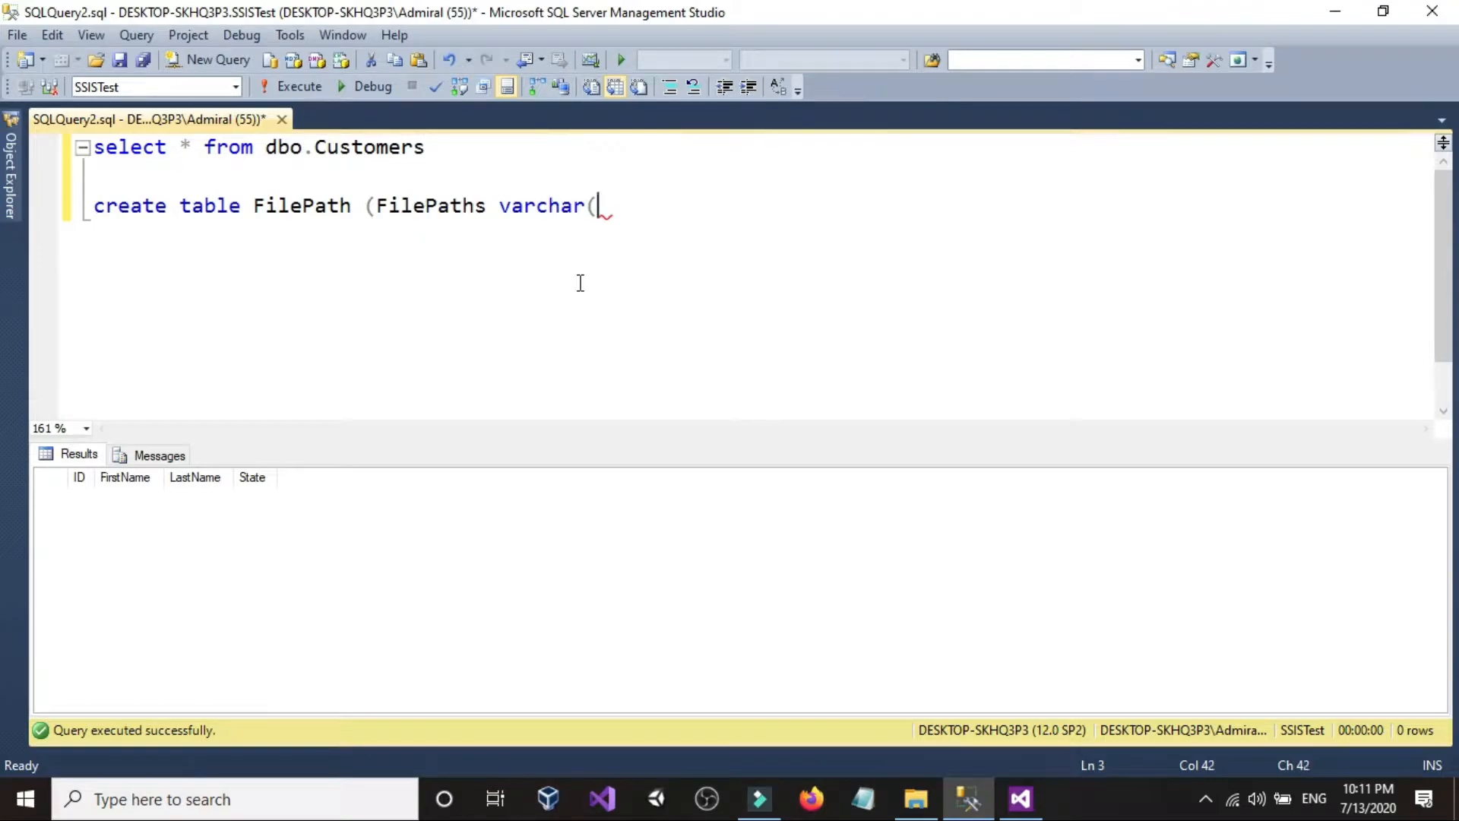
pyautogui.write('200)')
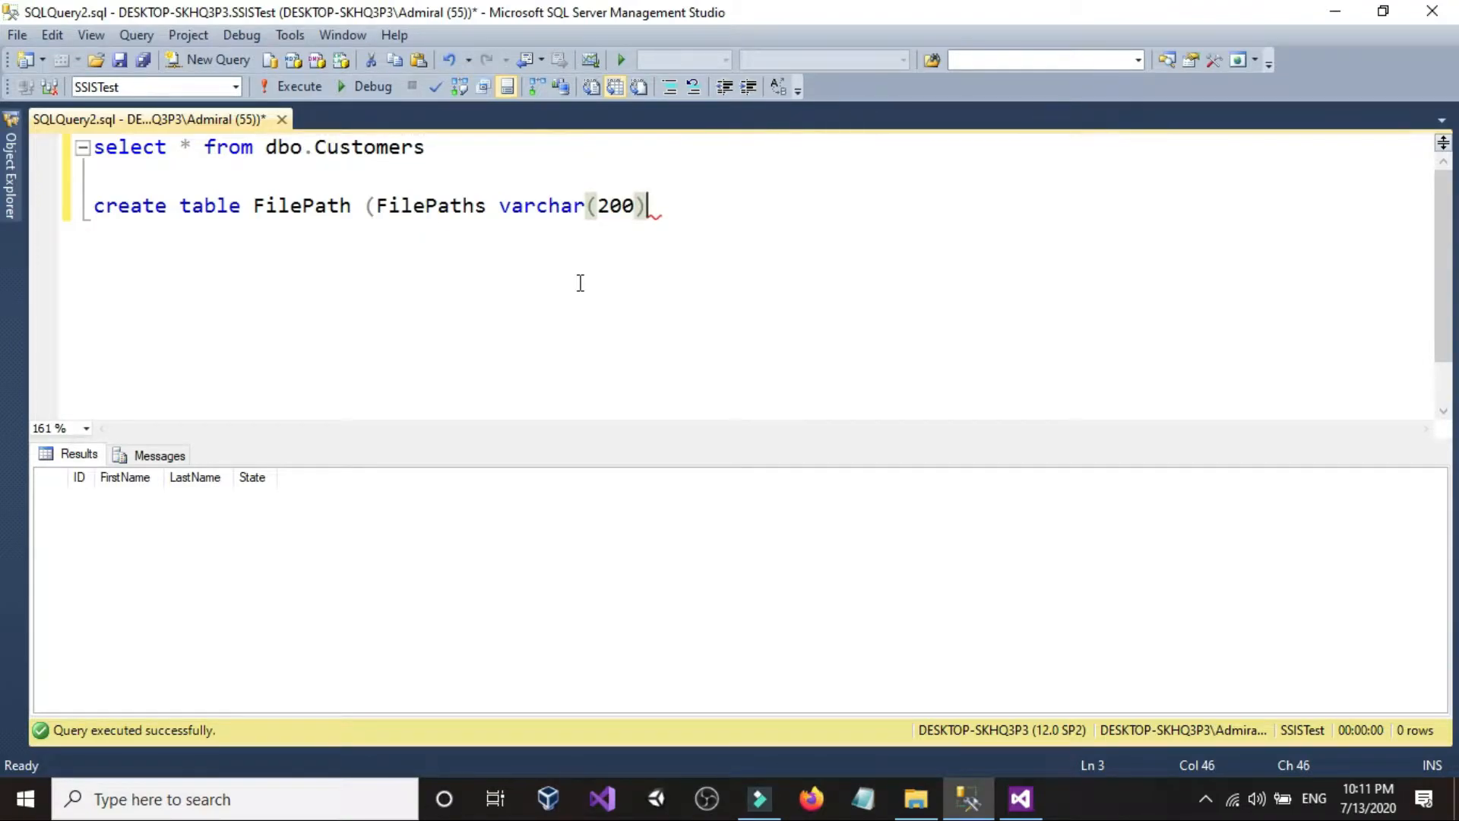
pyautogui.write(')')
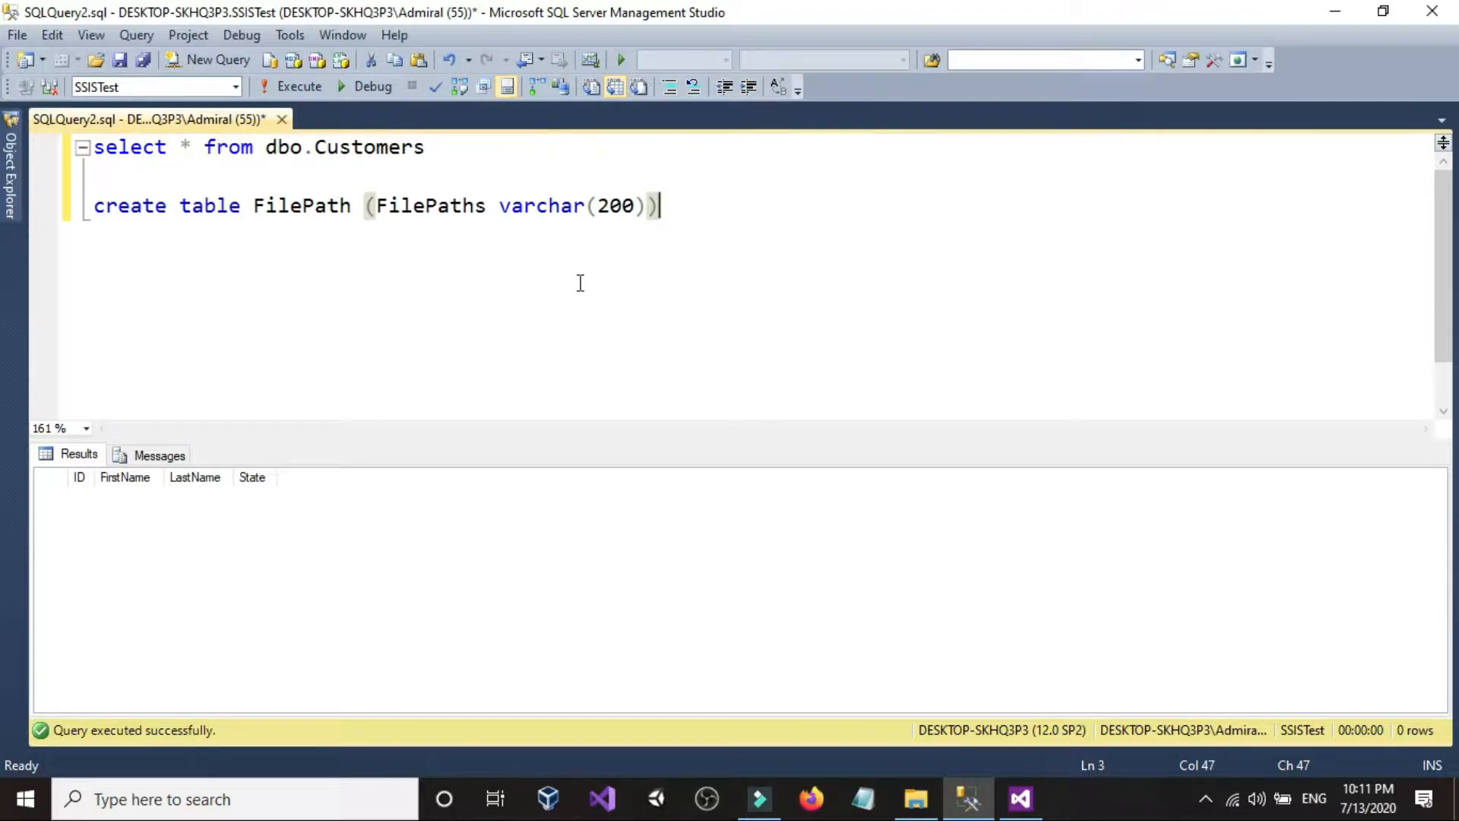
pyautogui.moveTo(731, 209); pyautogui.dragTo(92, 207)
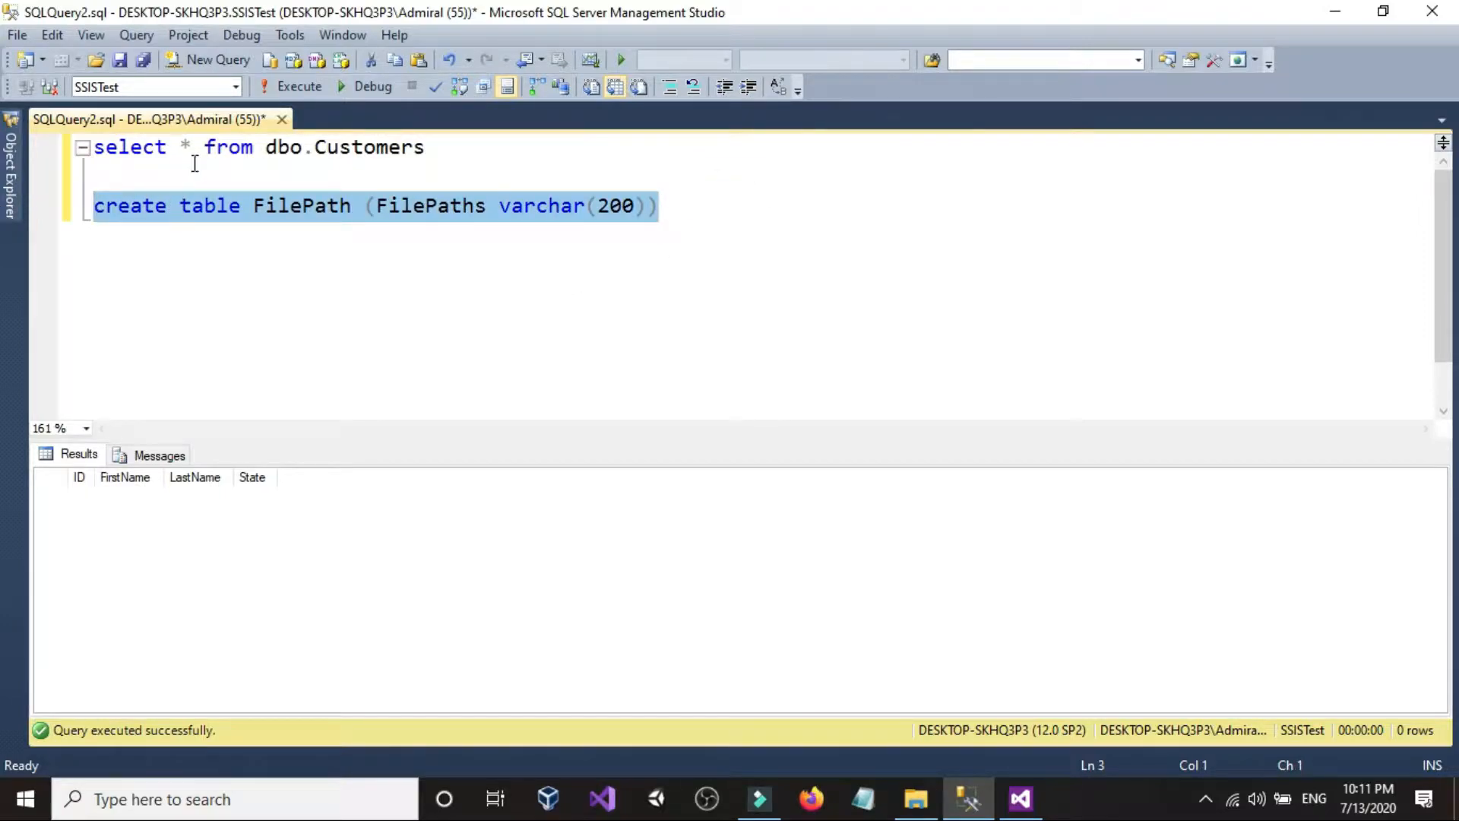
pyautogui.click(284, 87)
# Add the query "select * from FilePath" below the create table statement and execute only that query.
pyautogui.click(446, 252)
pyautogui.doubleClick(304, 209)
pyautogui.rightClick(304, 208)
pyautogui.click(330, 248)
pyautogui.click(652, 221)
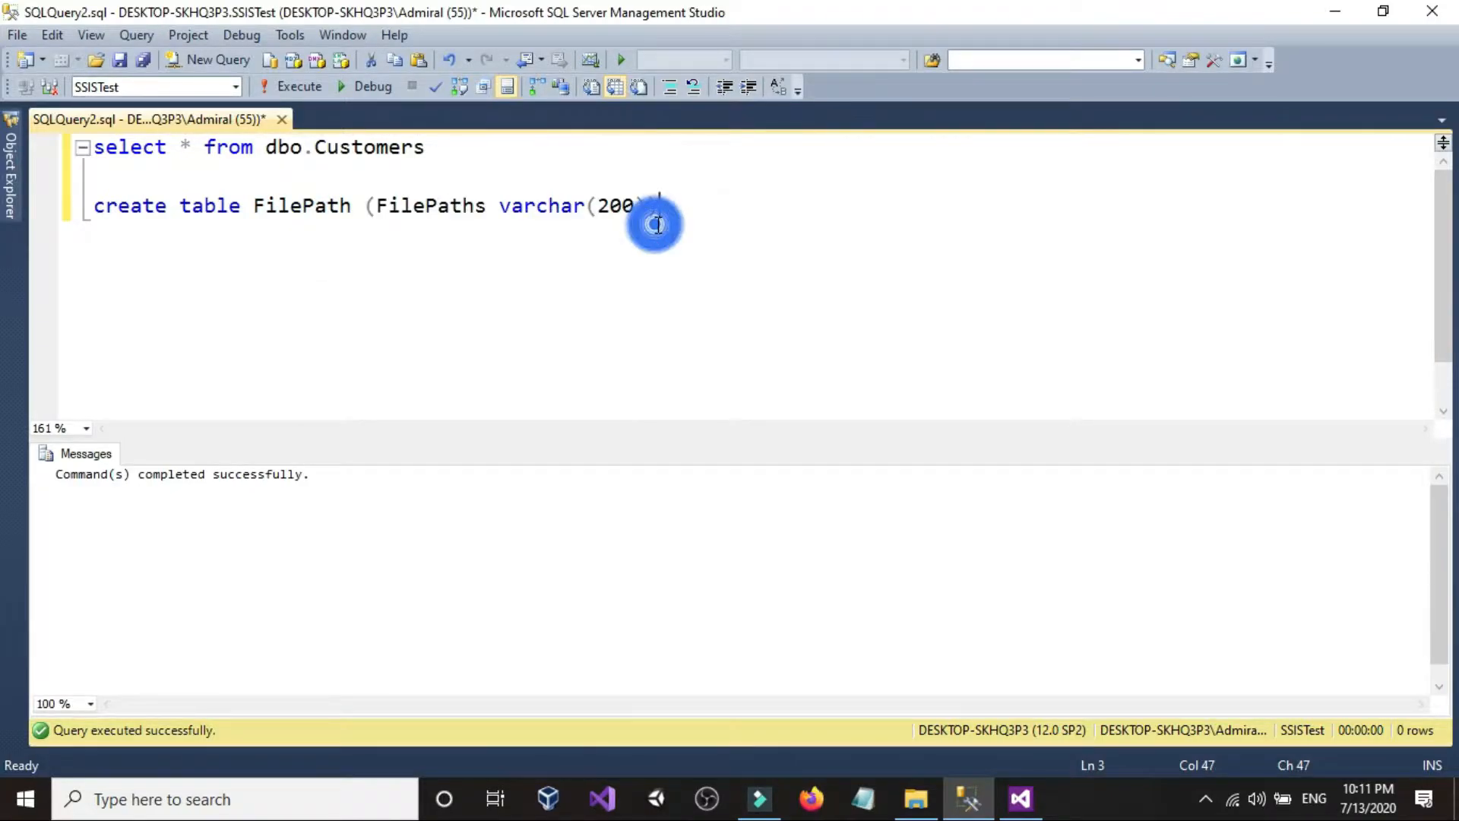
pyautogui.press('Return')
pyautogui.press('Return')
pyautogui.write('select * from')
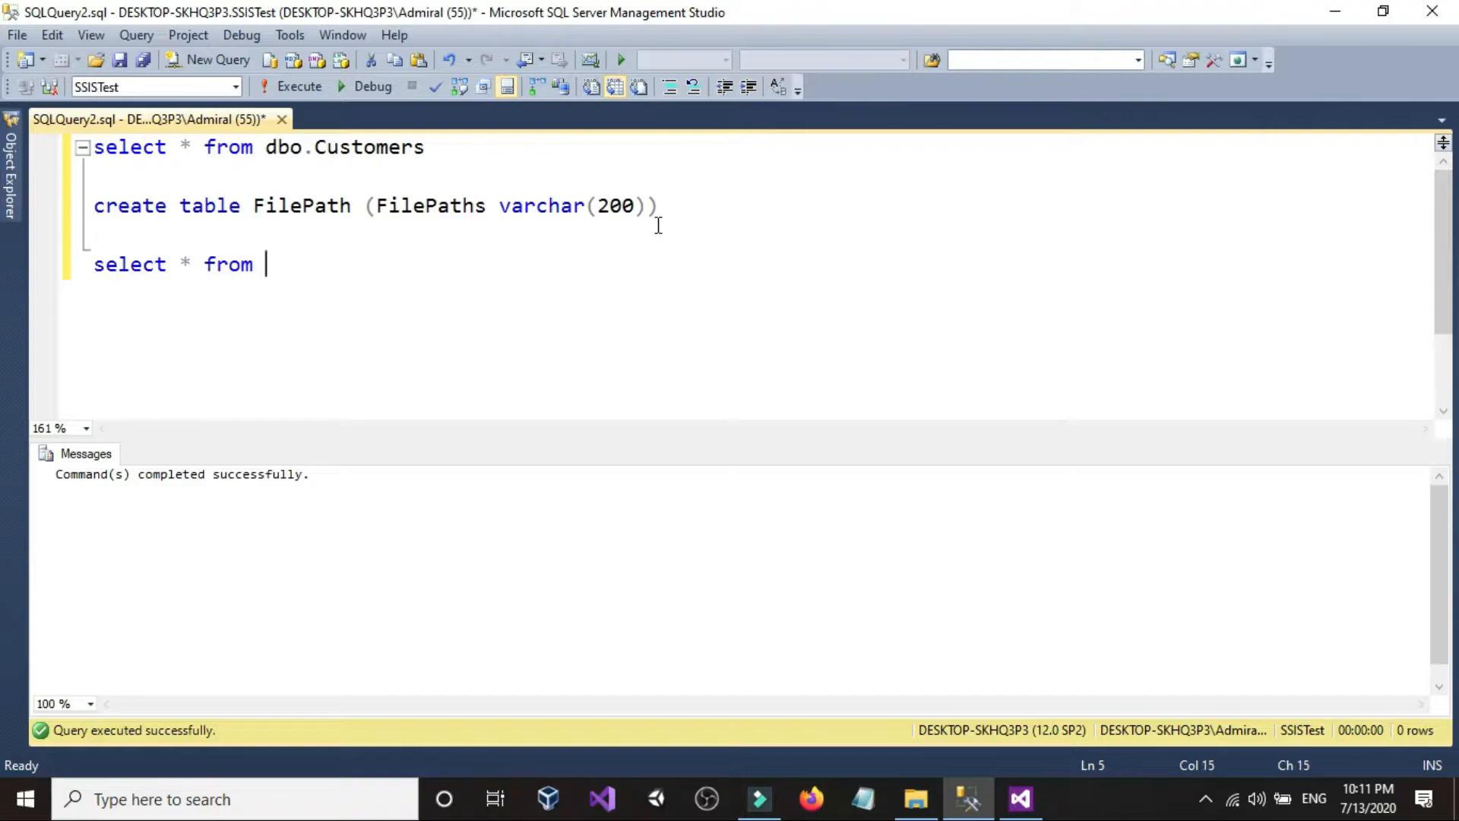
pyautogui.write(' FilePath')
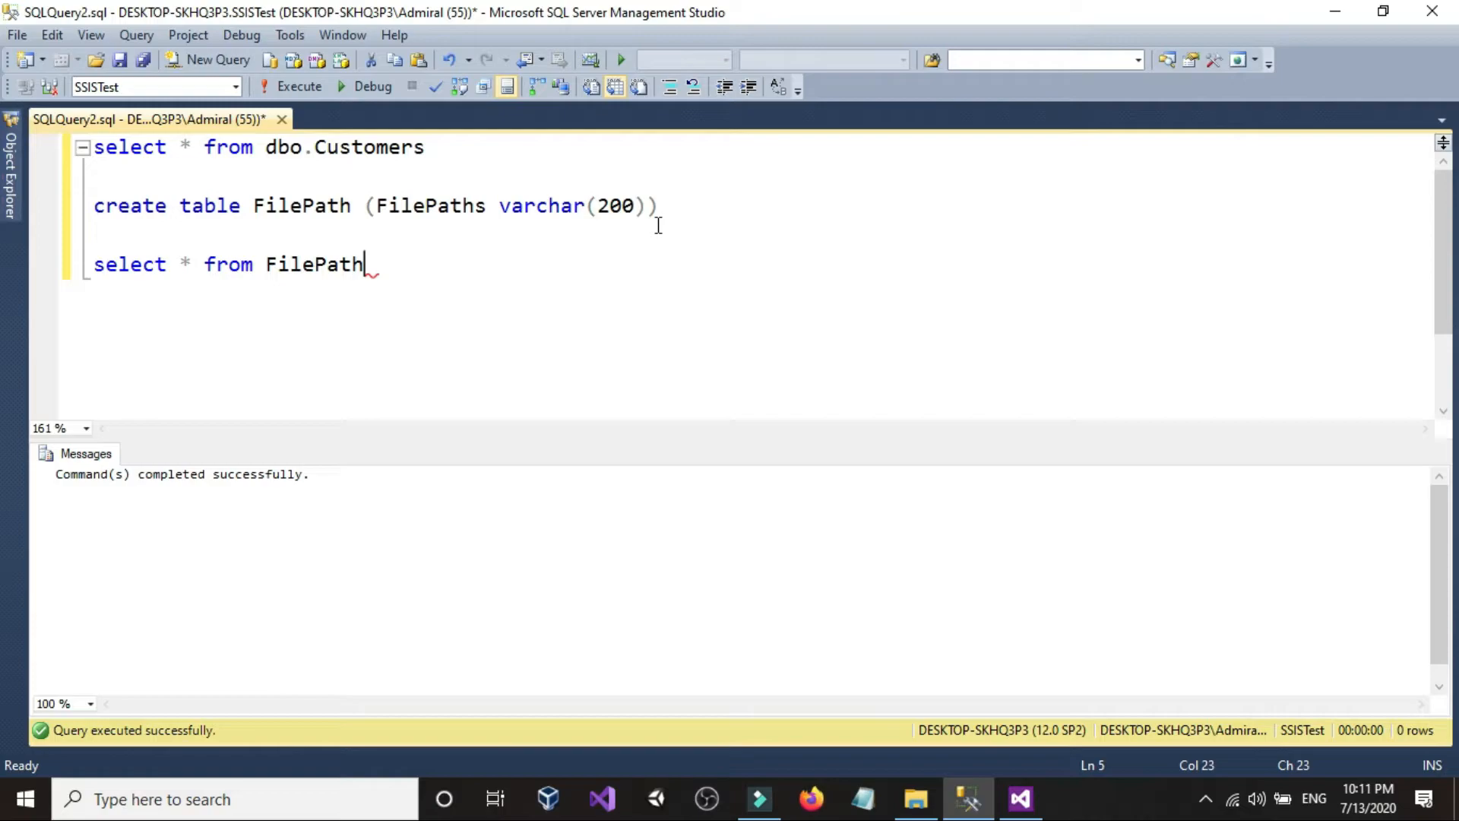
pyautogui.moveTo(393, 251); pyautogui.dragTo(446, 261)
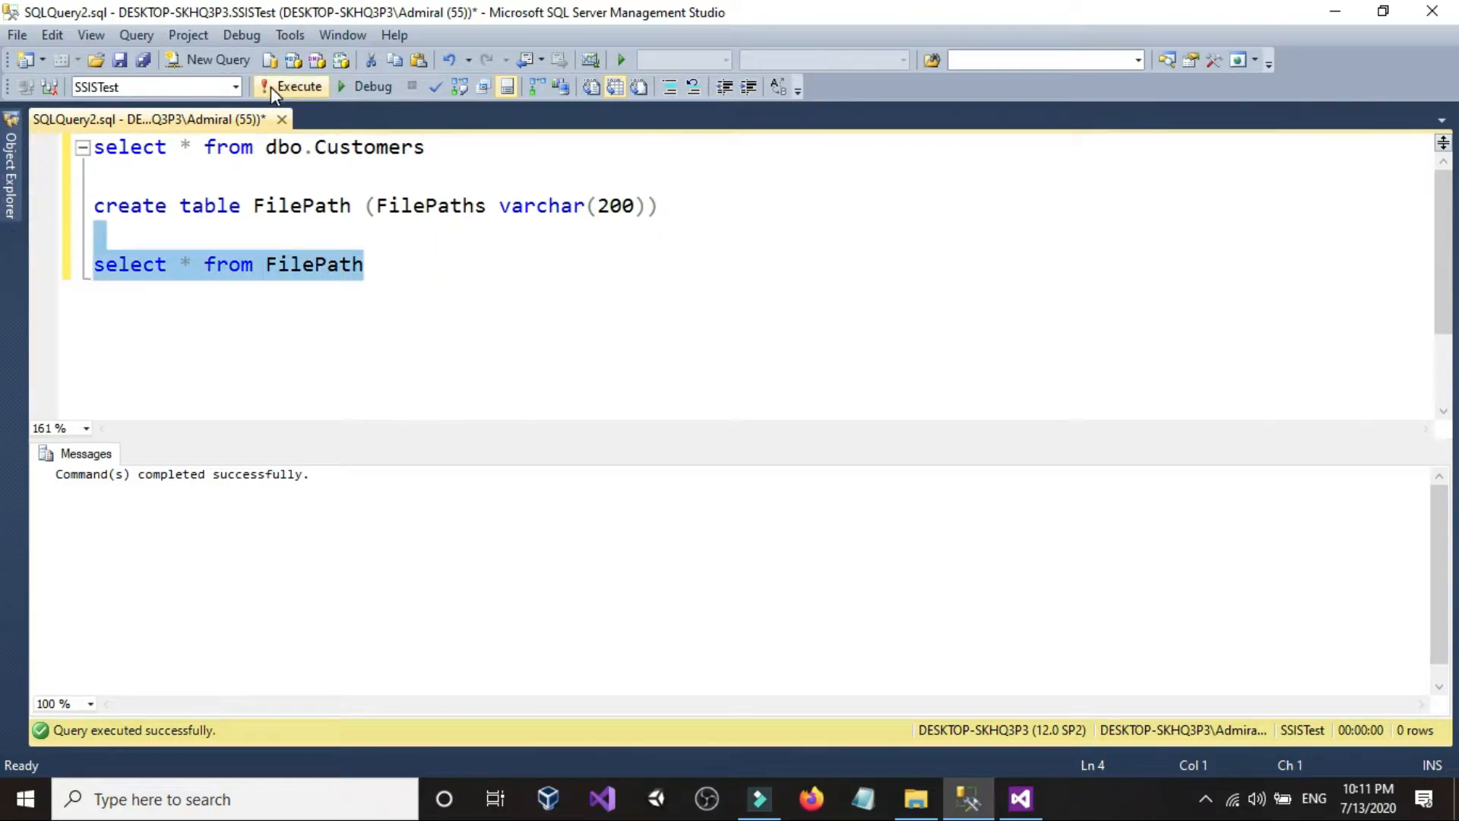
pyautogui.click(272, 87)
pyautogui.click(385, 255)
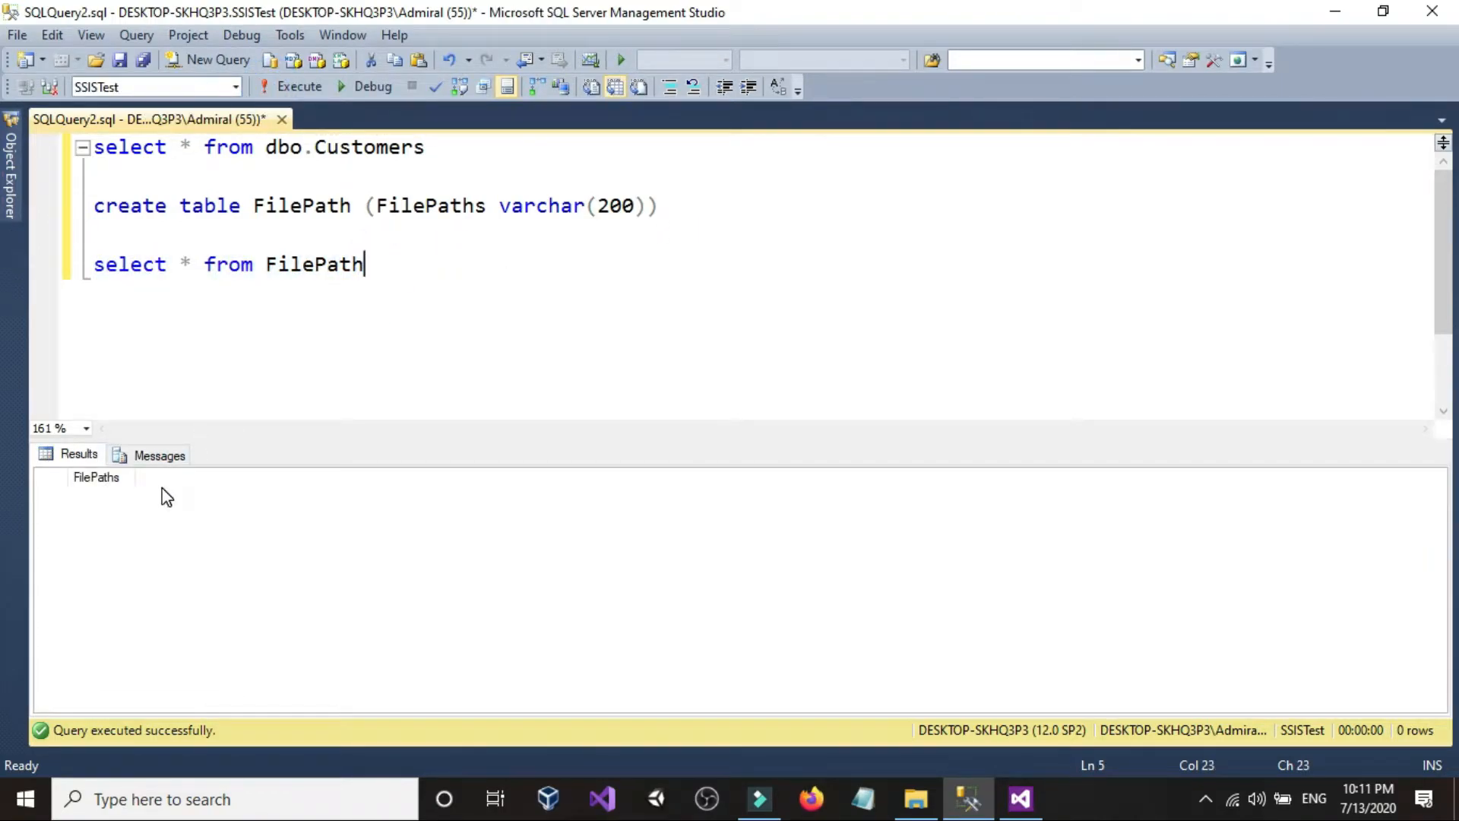
# Start an "insert into dbo.FilePath" statement two lines below the "select * from FilePath" query.
pyautogui.click(489, 265)
pyautogui.press('Return')
pyautogui.press('Return')
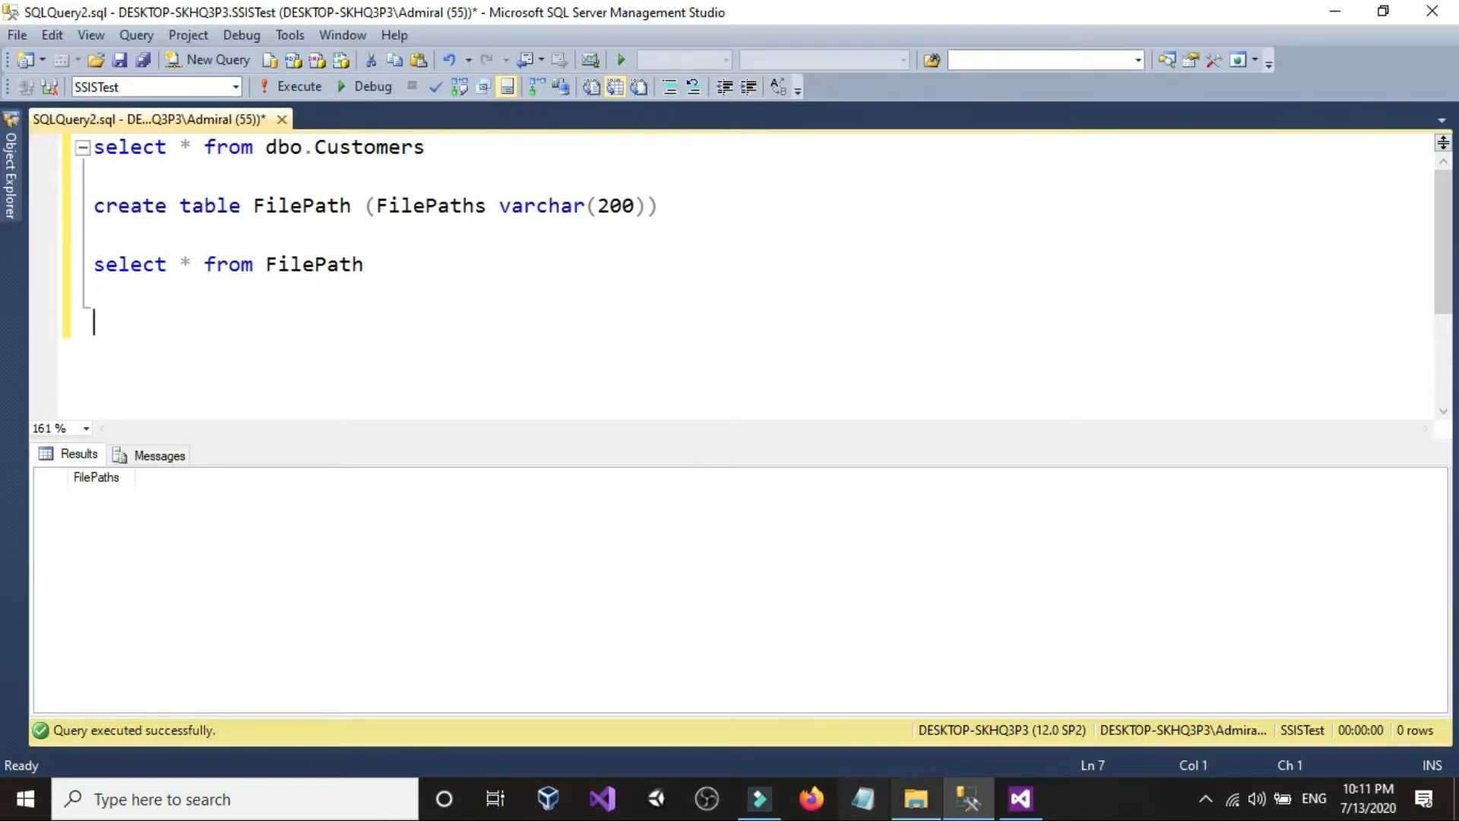
pyautogui.click(915, 797)
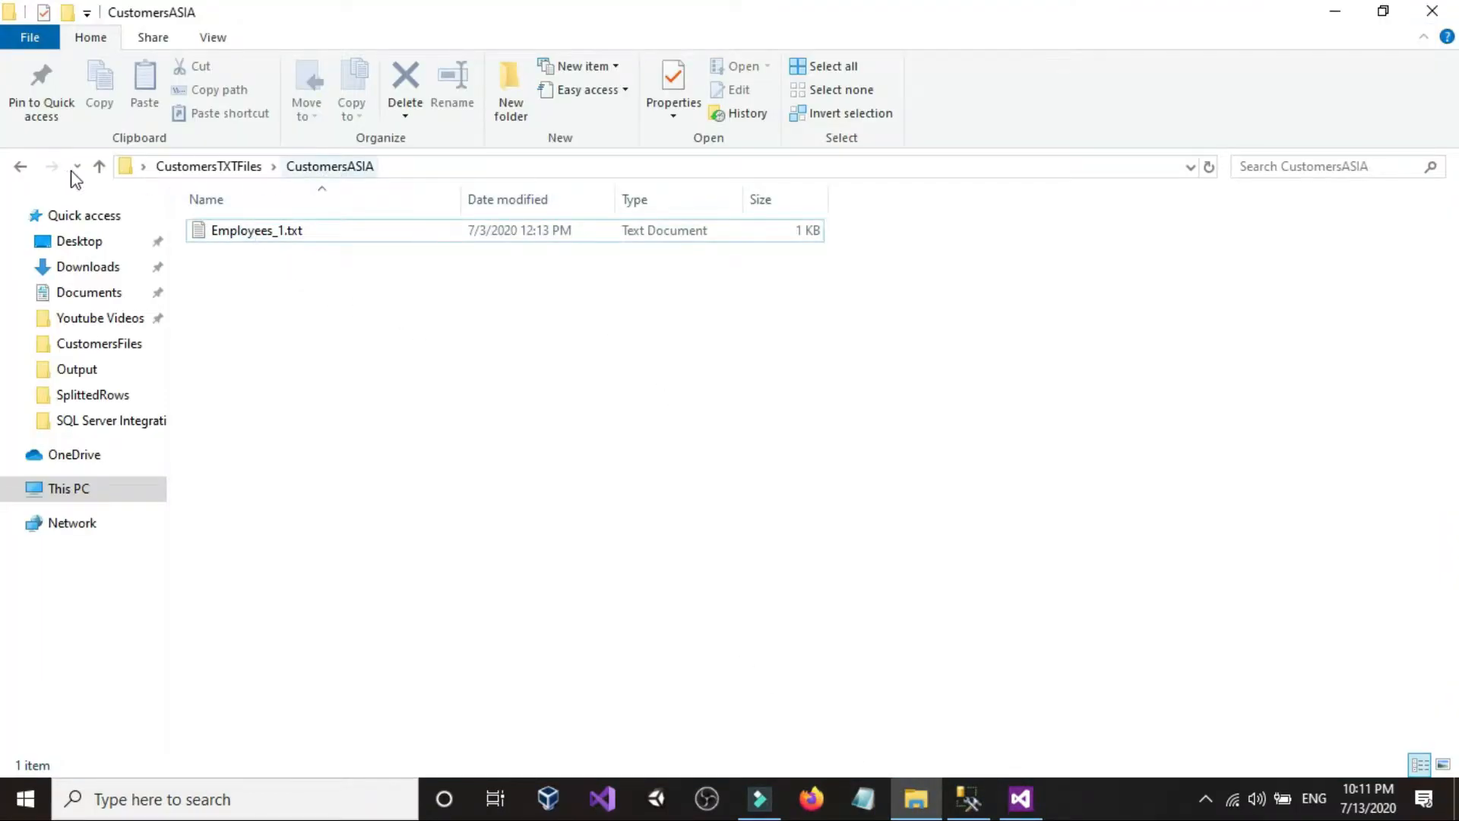
pyautogui.click(966, 798)
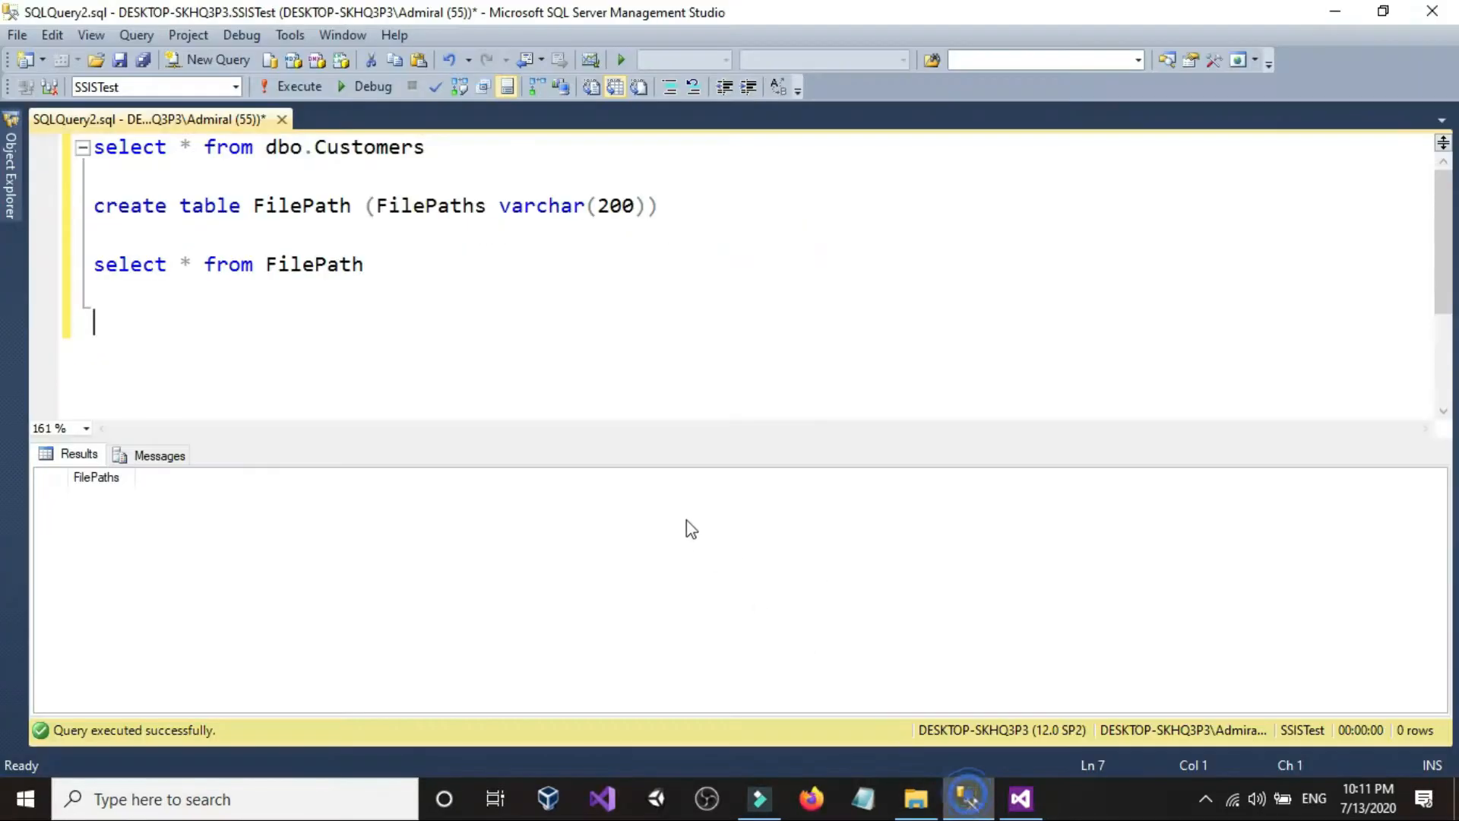
pyautogui.write('inse')
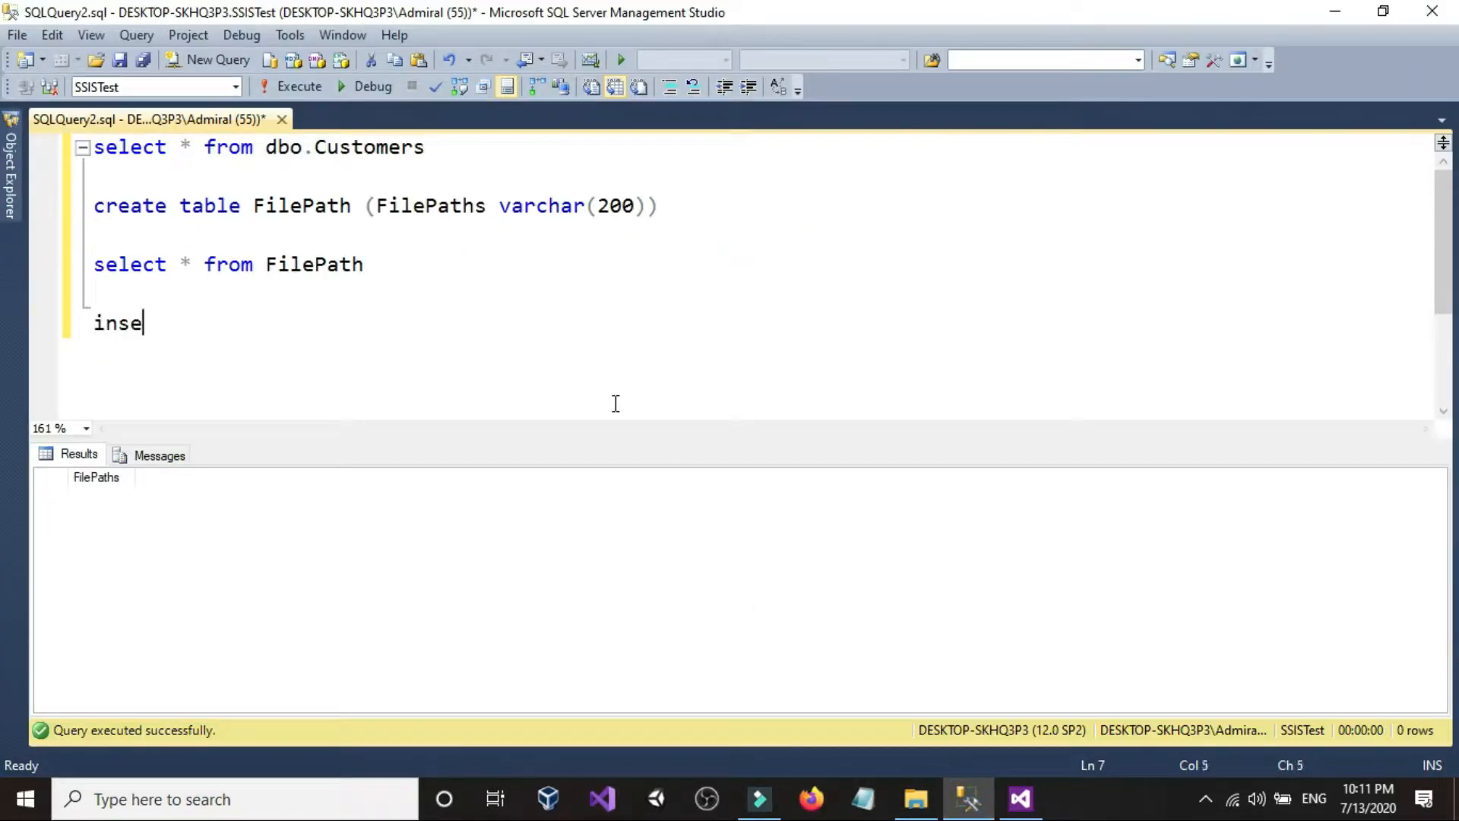
pyautogui.write('rt in')
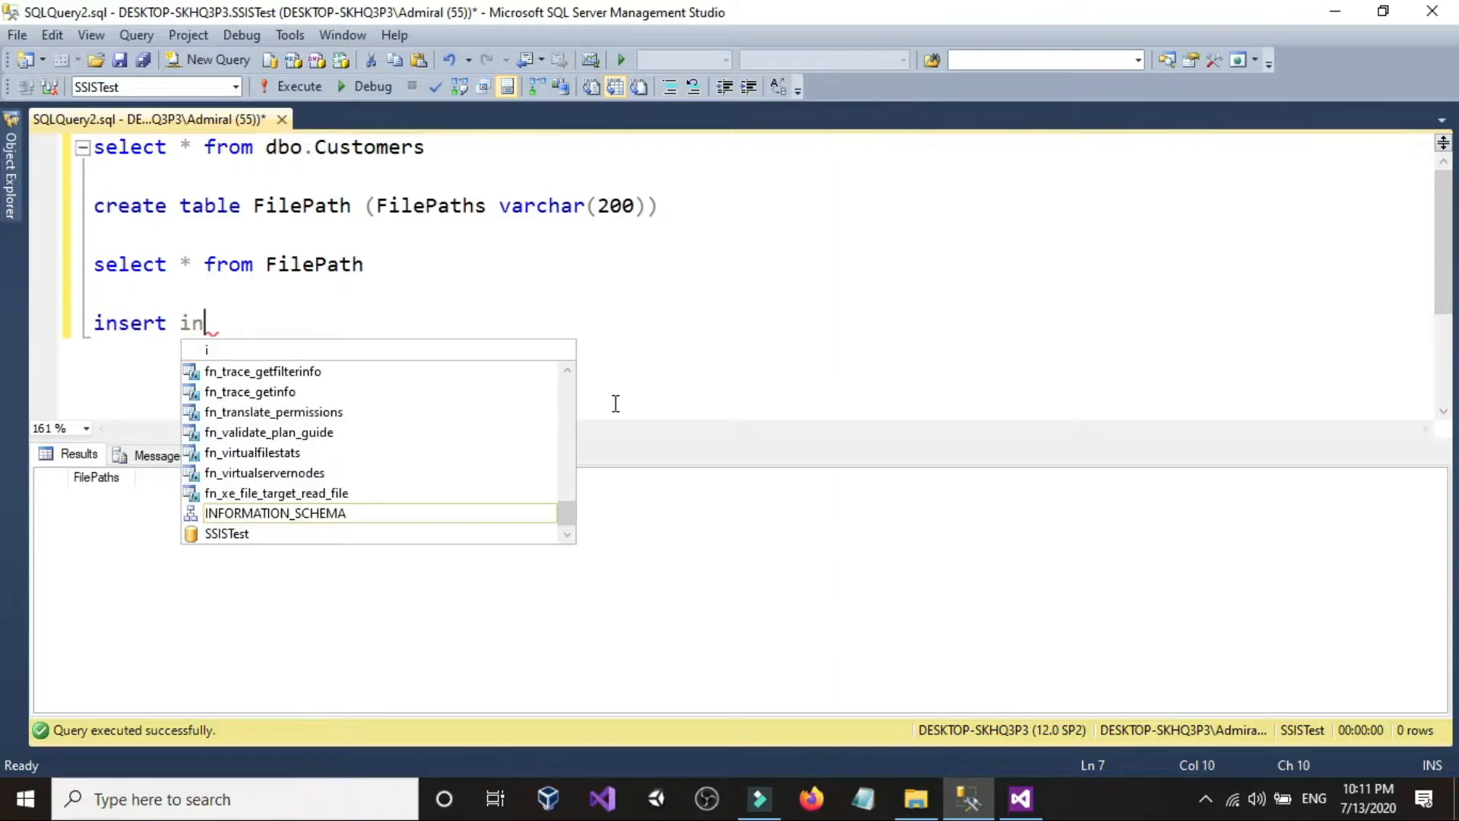
pyautogui.write('to dbo.')
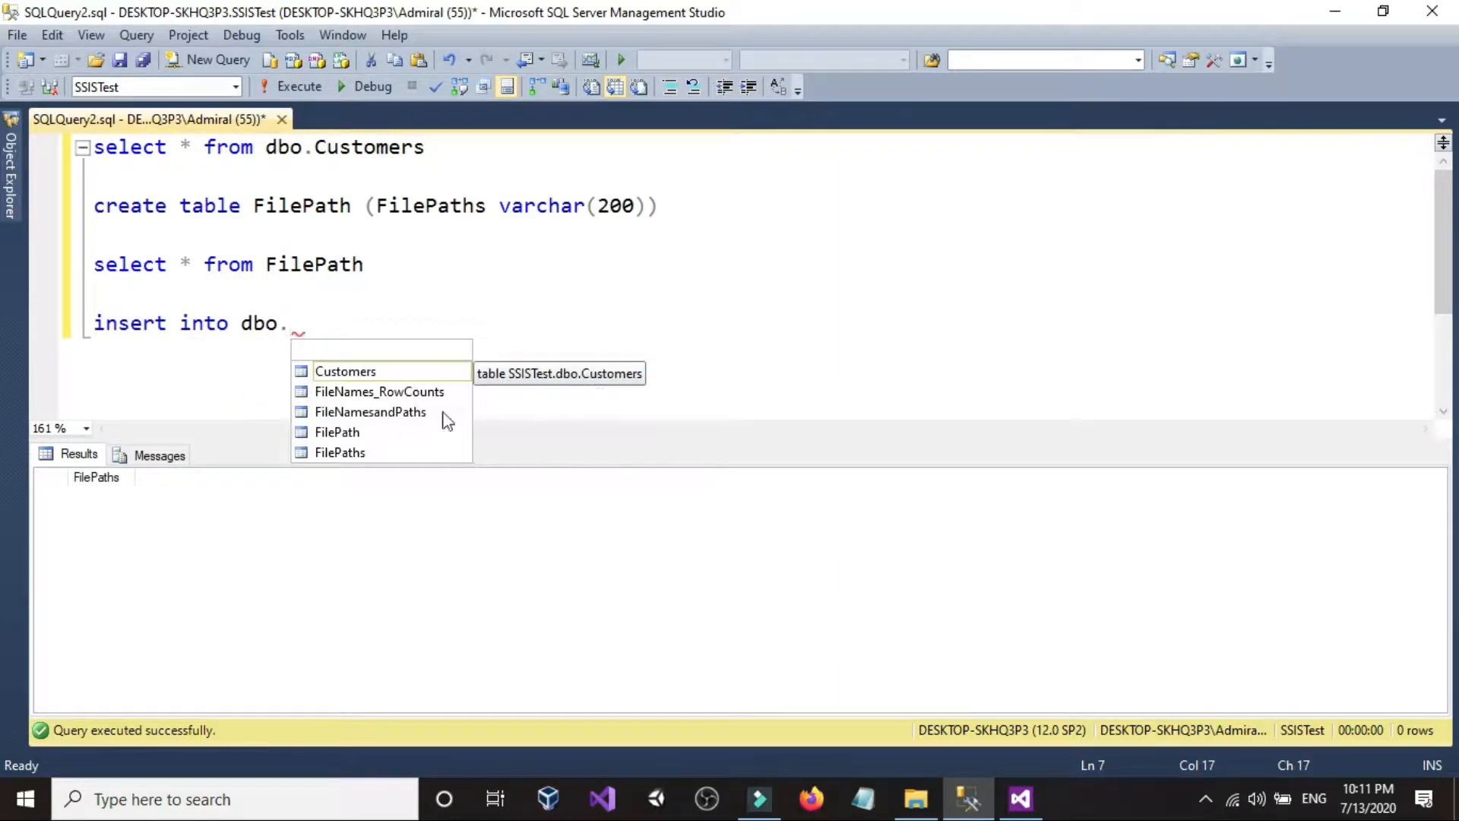
pyautogui.doubleClick(342, 432)
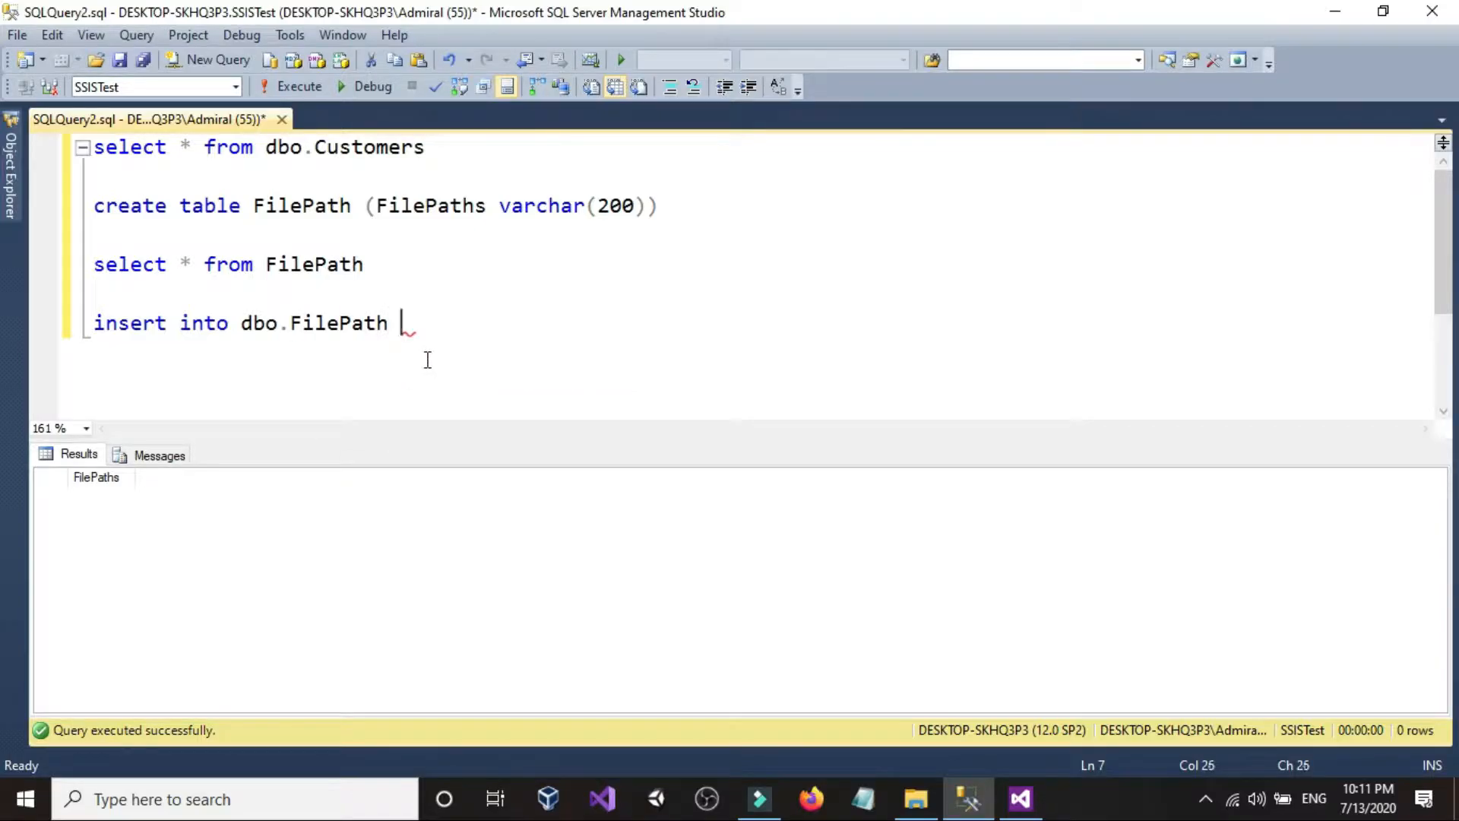
# Add the column list (FilePaths) and the values keyword to the insert statement, ending with an open bracket and single quote.
pyautogui.write('(fi')
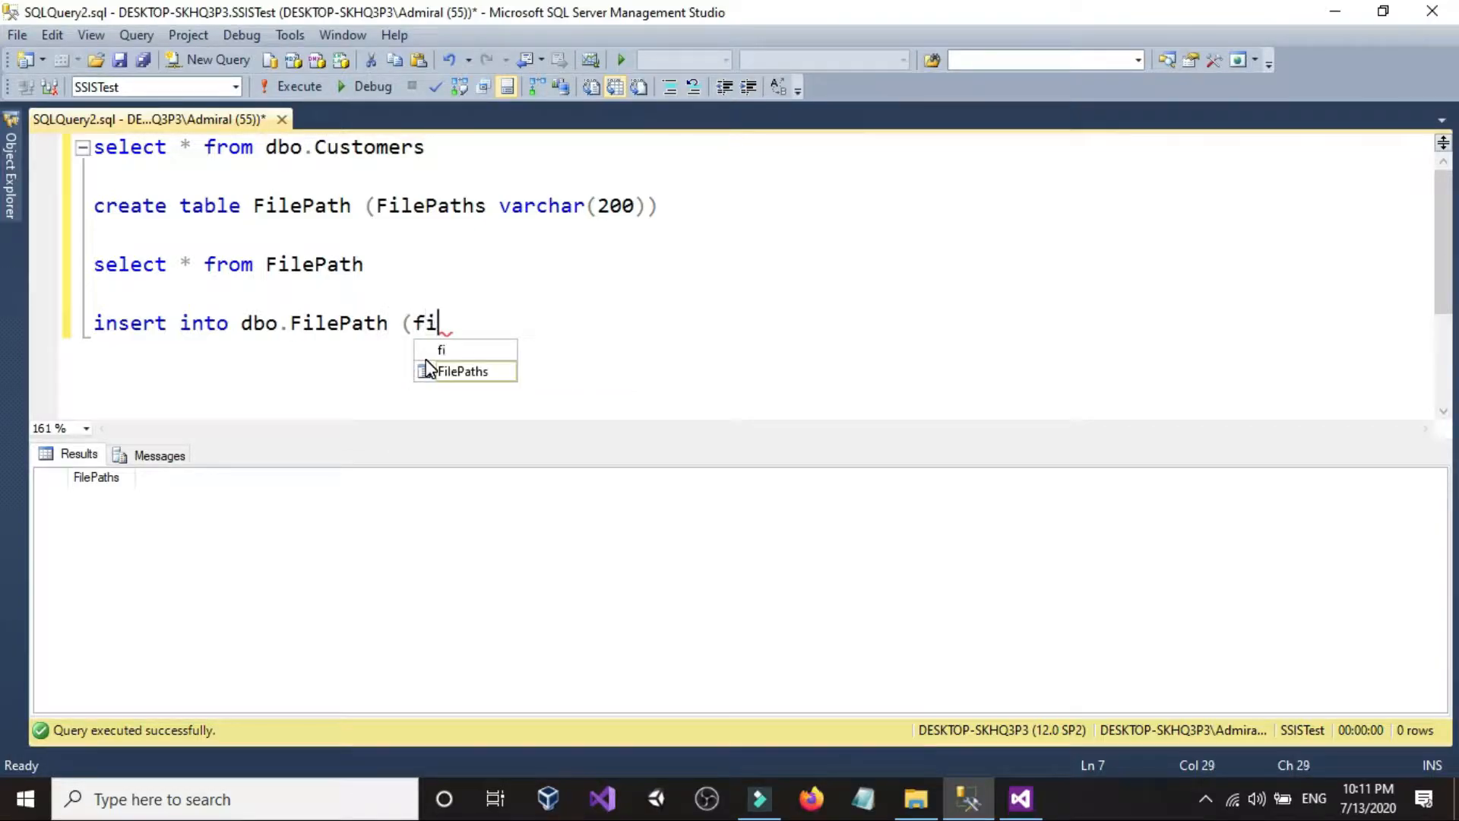
pyautogui.write('l')
pyautogui.doubleClick(465, 371)
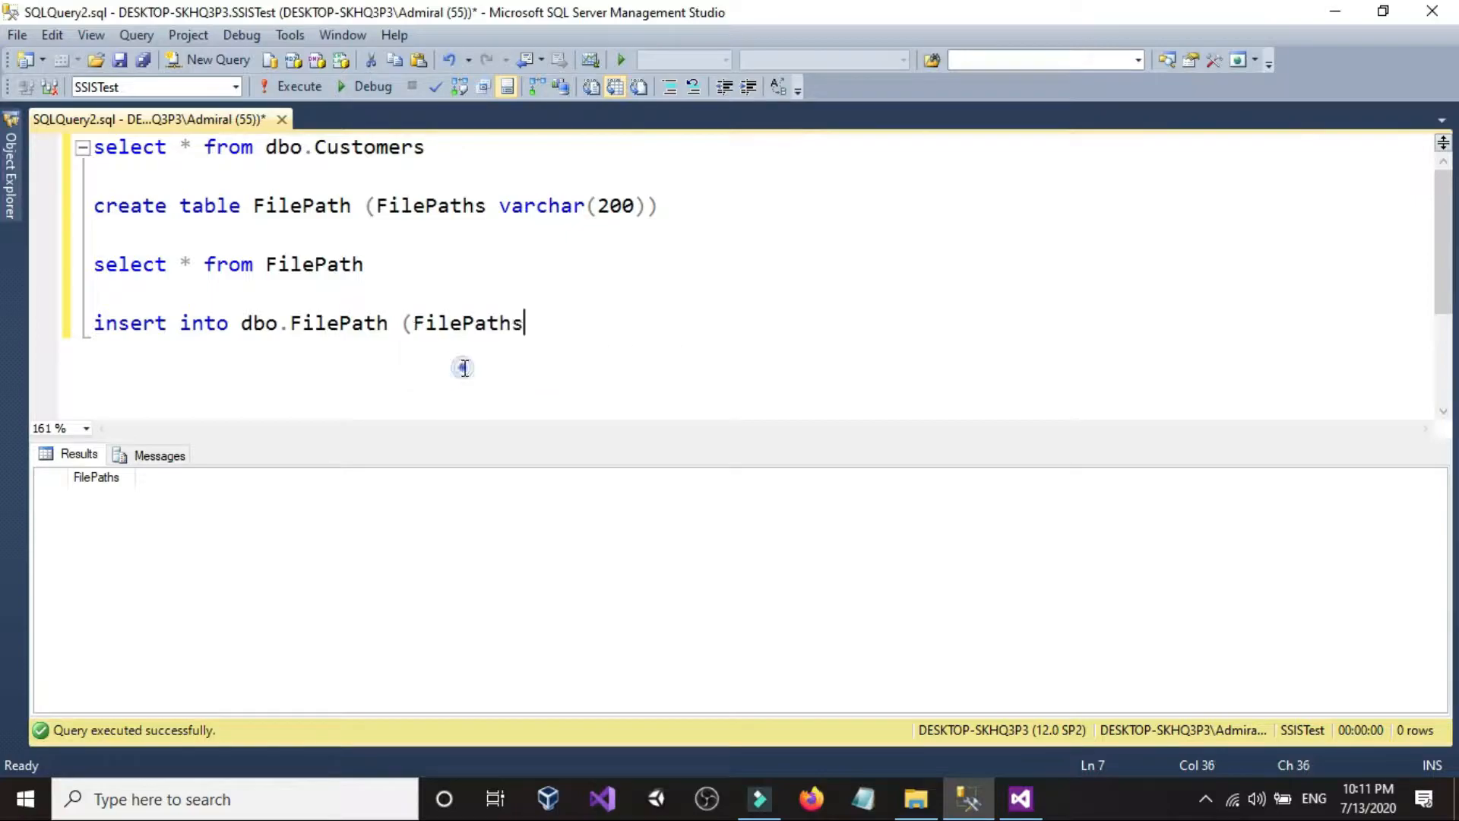
pyautogui.write(') values')
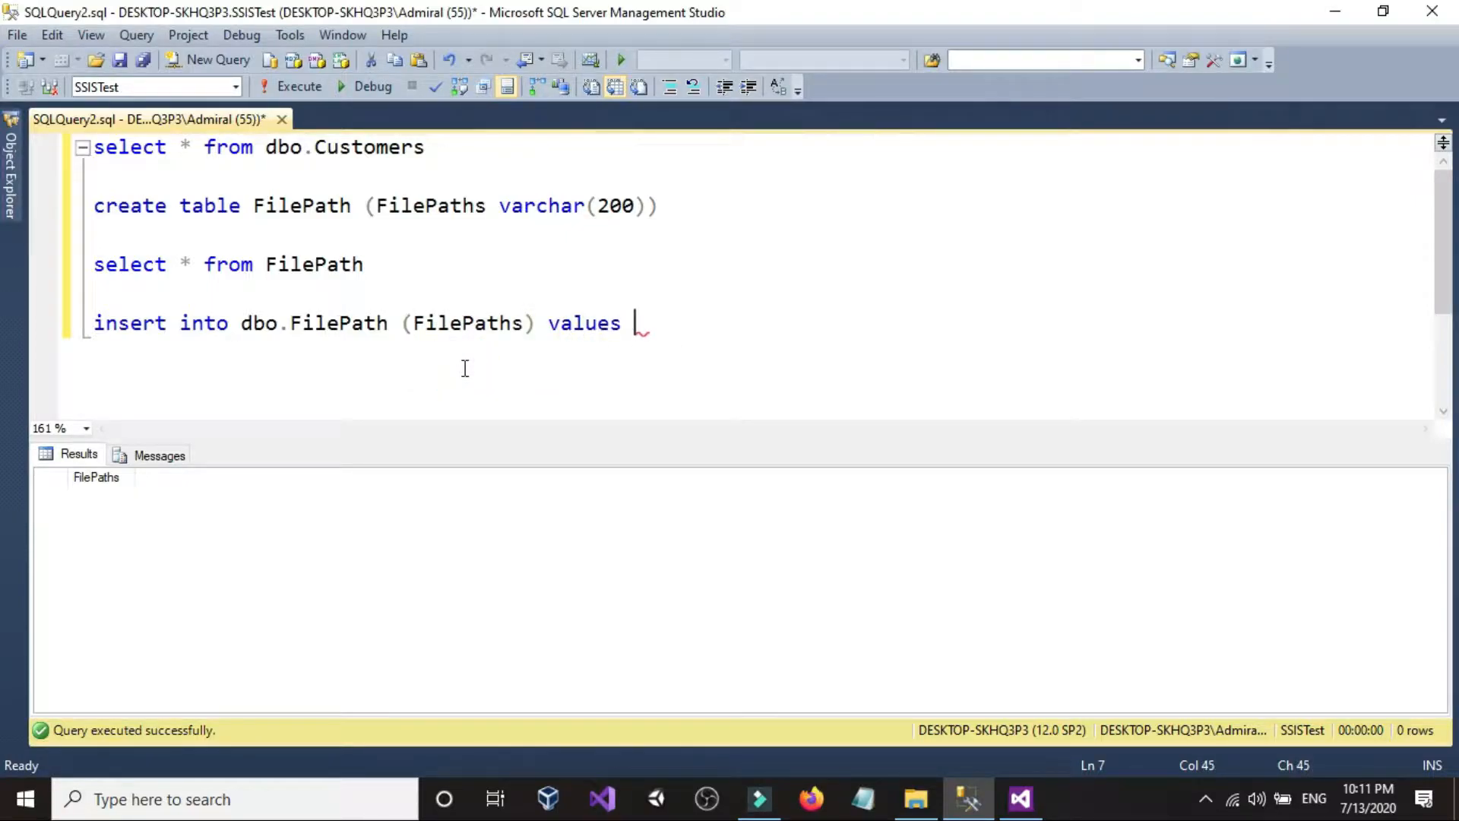
pyautogui.write(" ('FilePath")
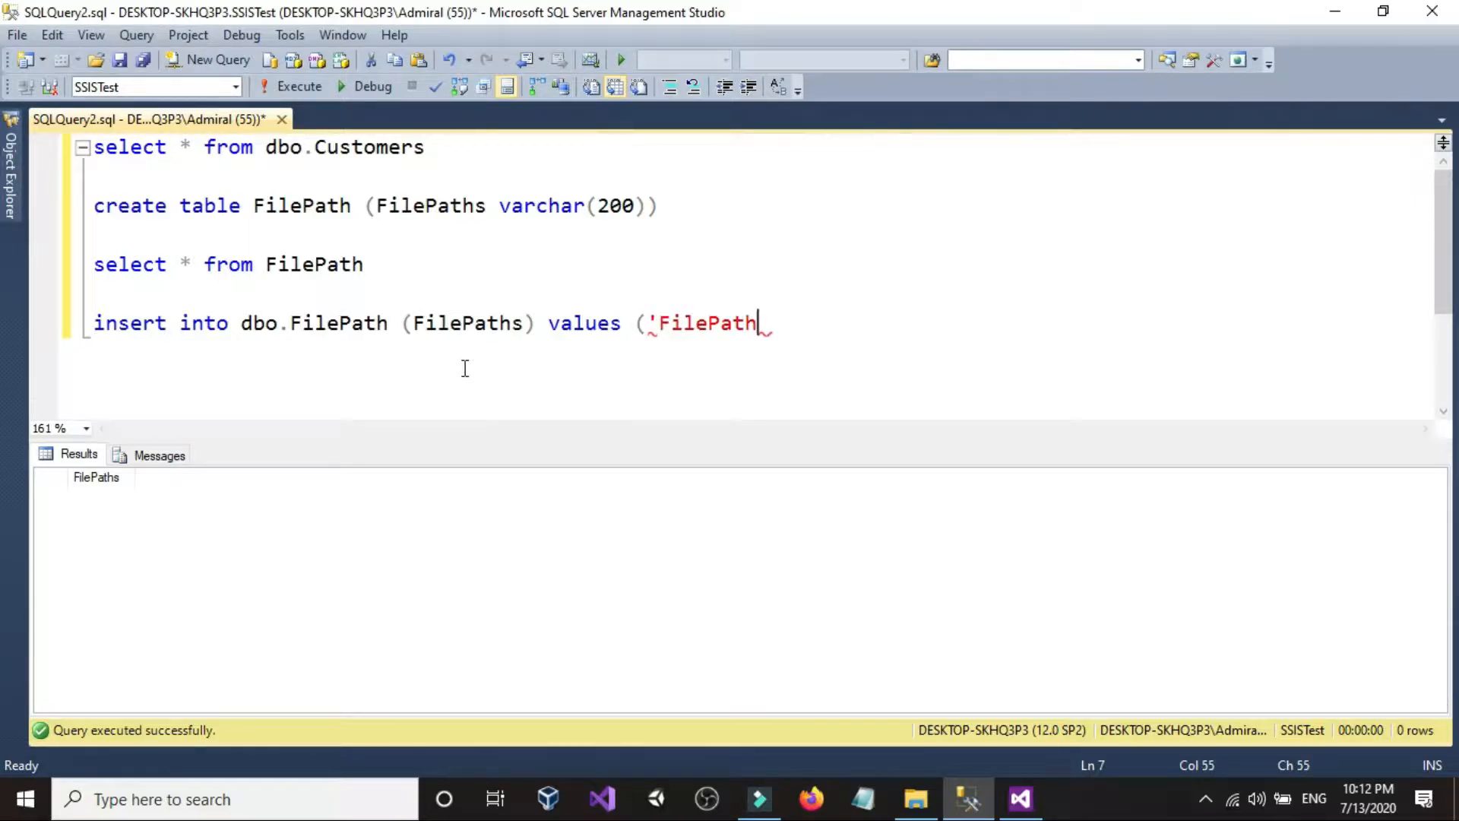
pyautogui.press('BackSpace')
pyautogui.press('BackSpace')
pyautogui.press('BackSpace')
pyautogui.press('BackSpace')
pyautogui.press('BackSpace')
pyautogui.press('BackSpace')
pyautogui.press('BackSpace')
pyautogui.press('BackSpace')
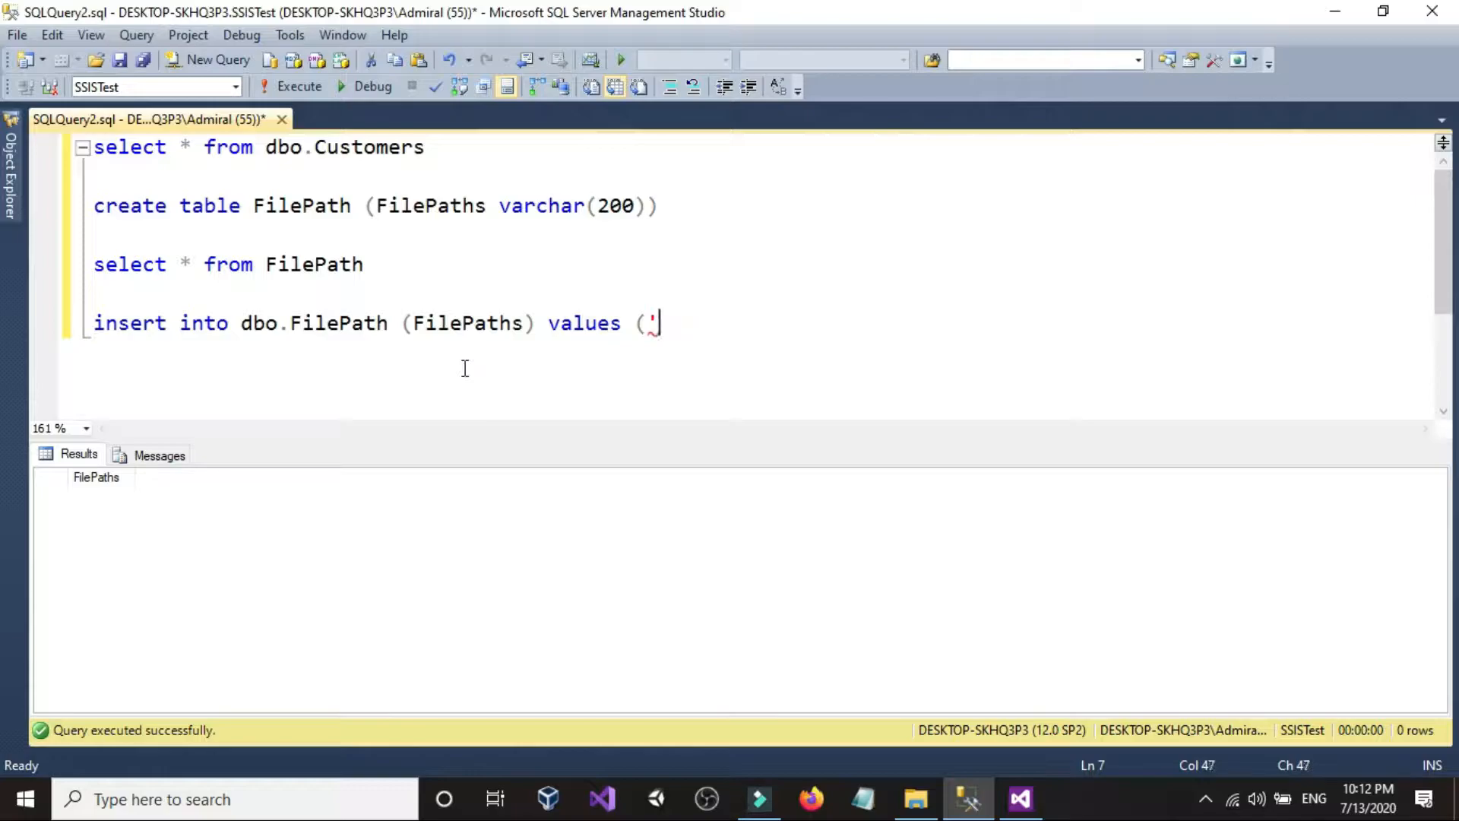
# Switch to File Explorer and copy the full path of the CustomersASIA folder.
pyautogui.click(916, 798)
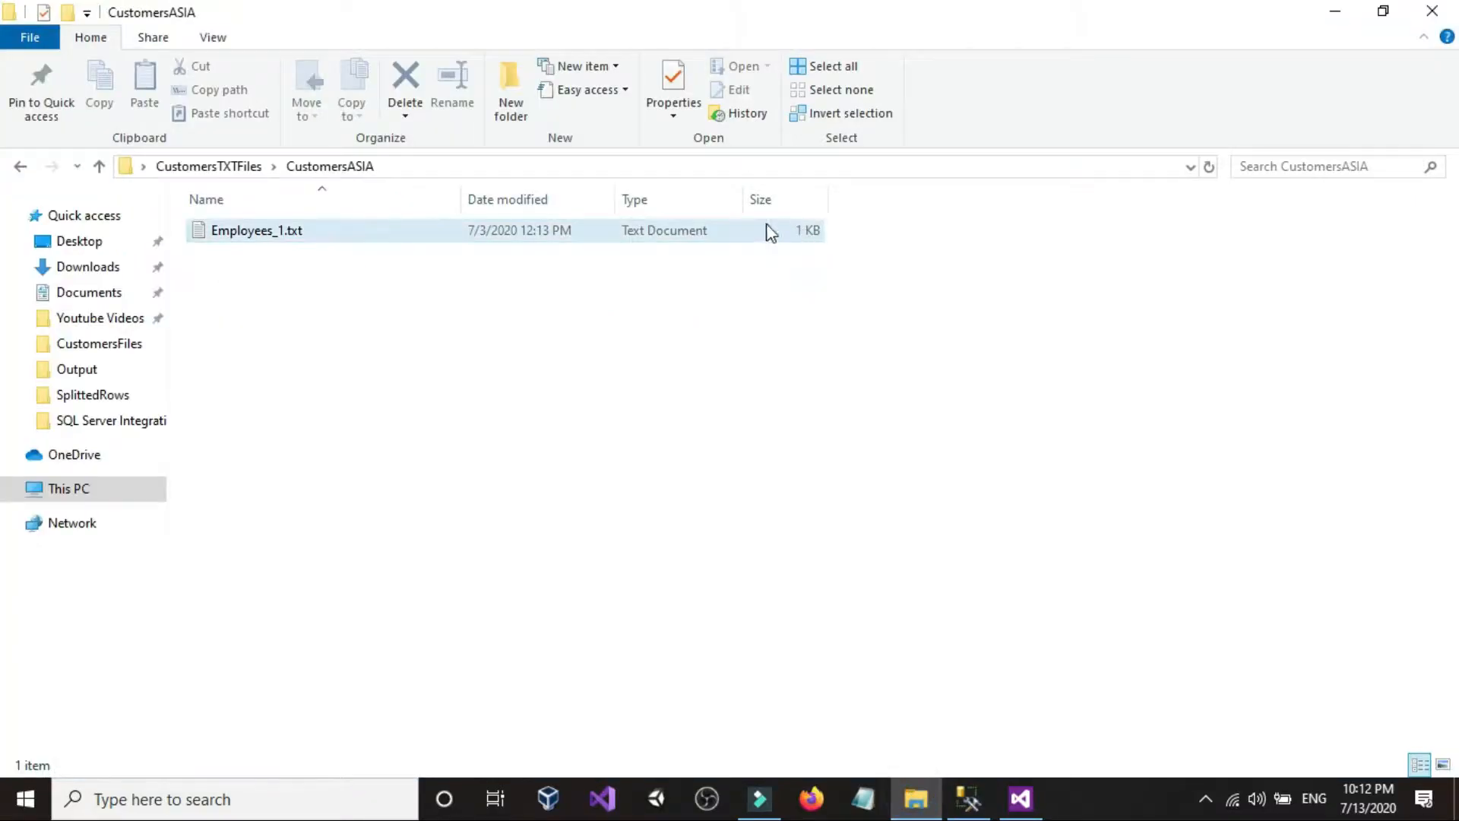
pyautogui.click(542, 170)
pyautogui.rightClick(542, 170)
pyautogui.click(585, 241)
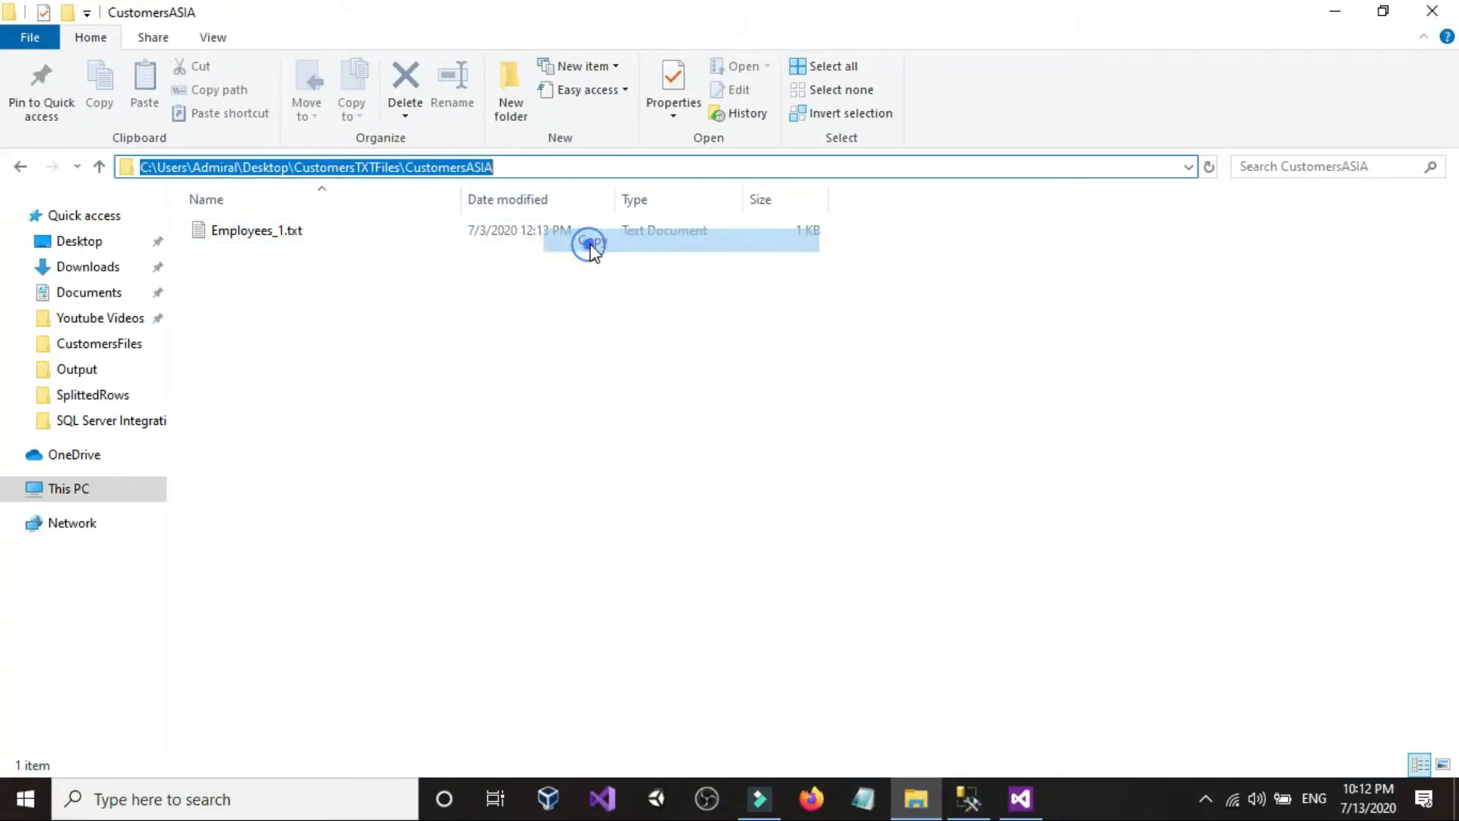
# Return to SQL Server Management Studio and complete the insert statement with the copied CustomersASIA path, closing the quote and bracket.
pyautogui.click(969, 798)
pyautogui.rightClick(837, 343)
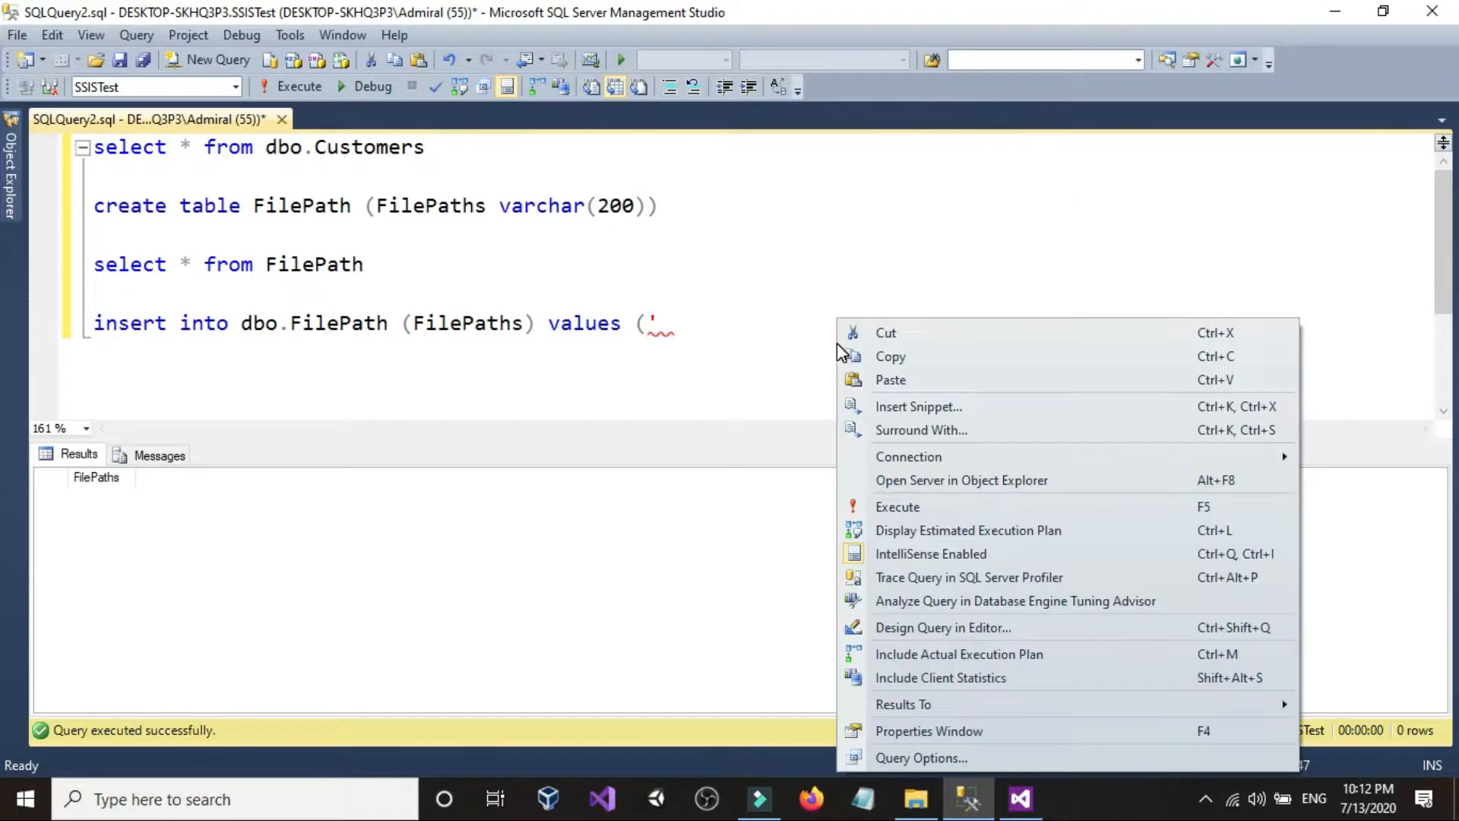
pyautogui.click(864, 376)
pyautogui.write('"')
pyautogui.press('BackSpace')
pyautogui.write("')")
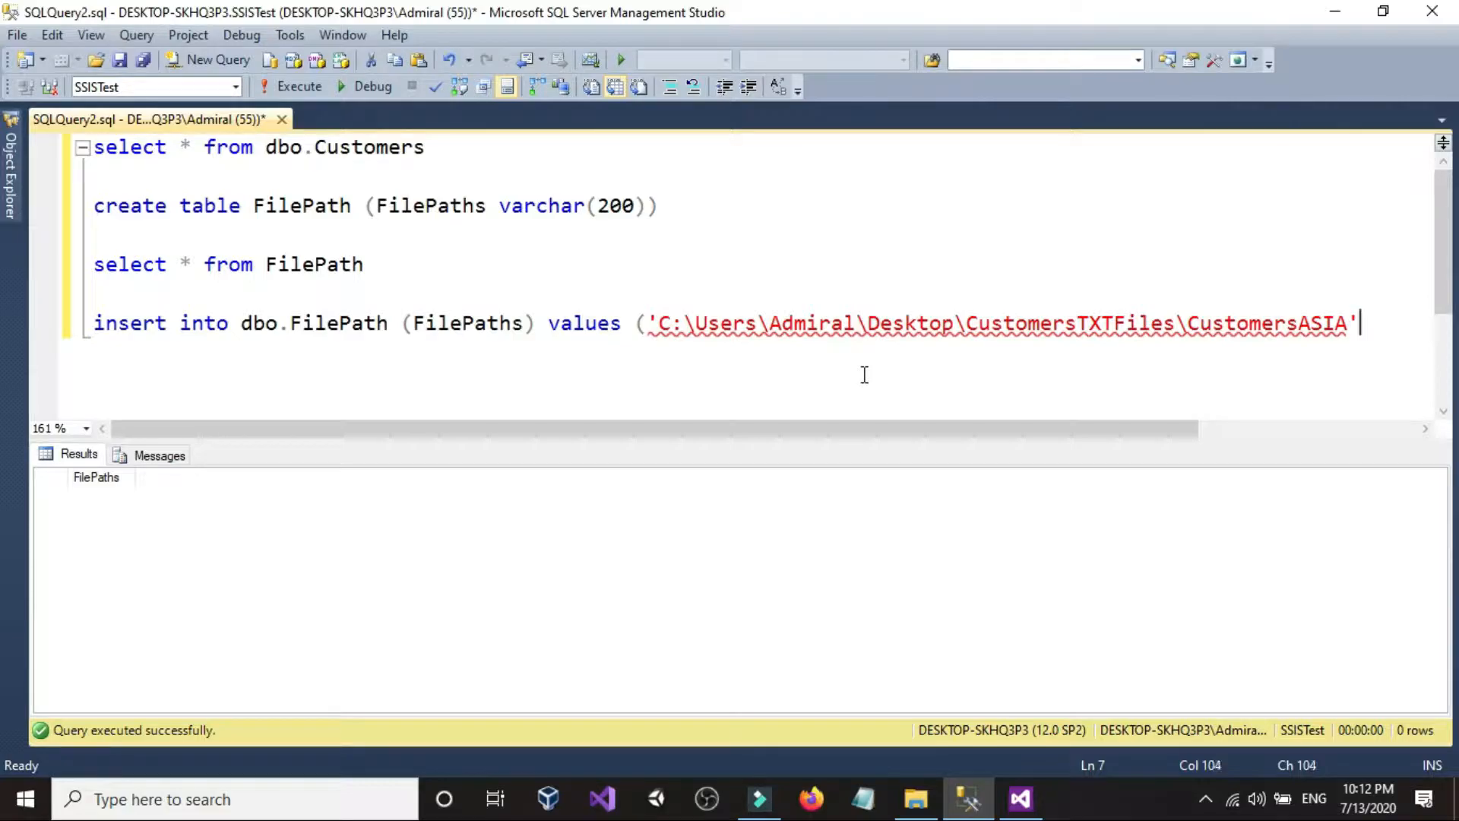
# Duplicate the CustomersASIA insert statement onto the line directly below it.
pyautogui.moveTo(1406, 325); pyautogui.dragTo(45, 315)
pyautogui.rightClick(164, 328)
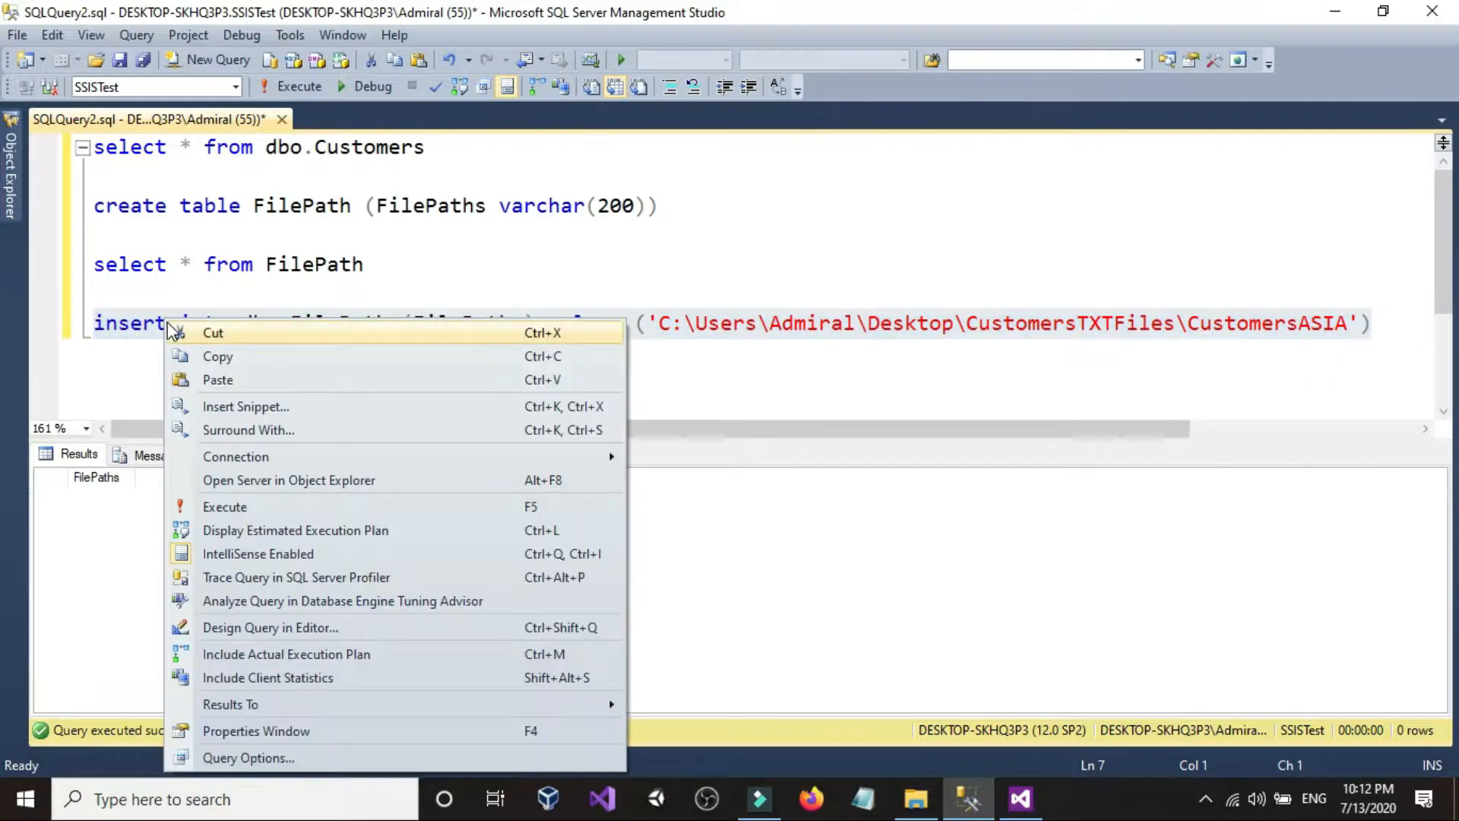
pyautogui.click(195, 369)
pyautogui.click(130, 325)
pyautogui.click(1390, 327)
pyautogui.press('Return')
pyautogui.rightClick(411, 380)
pyautogui.click(436, 379)
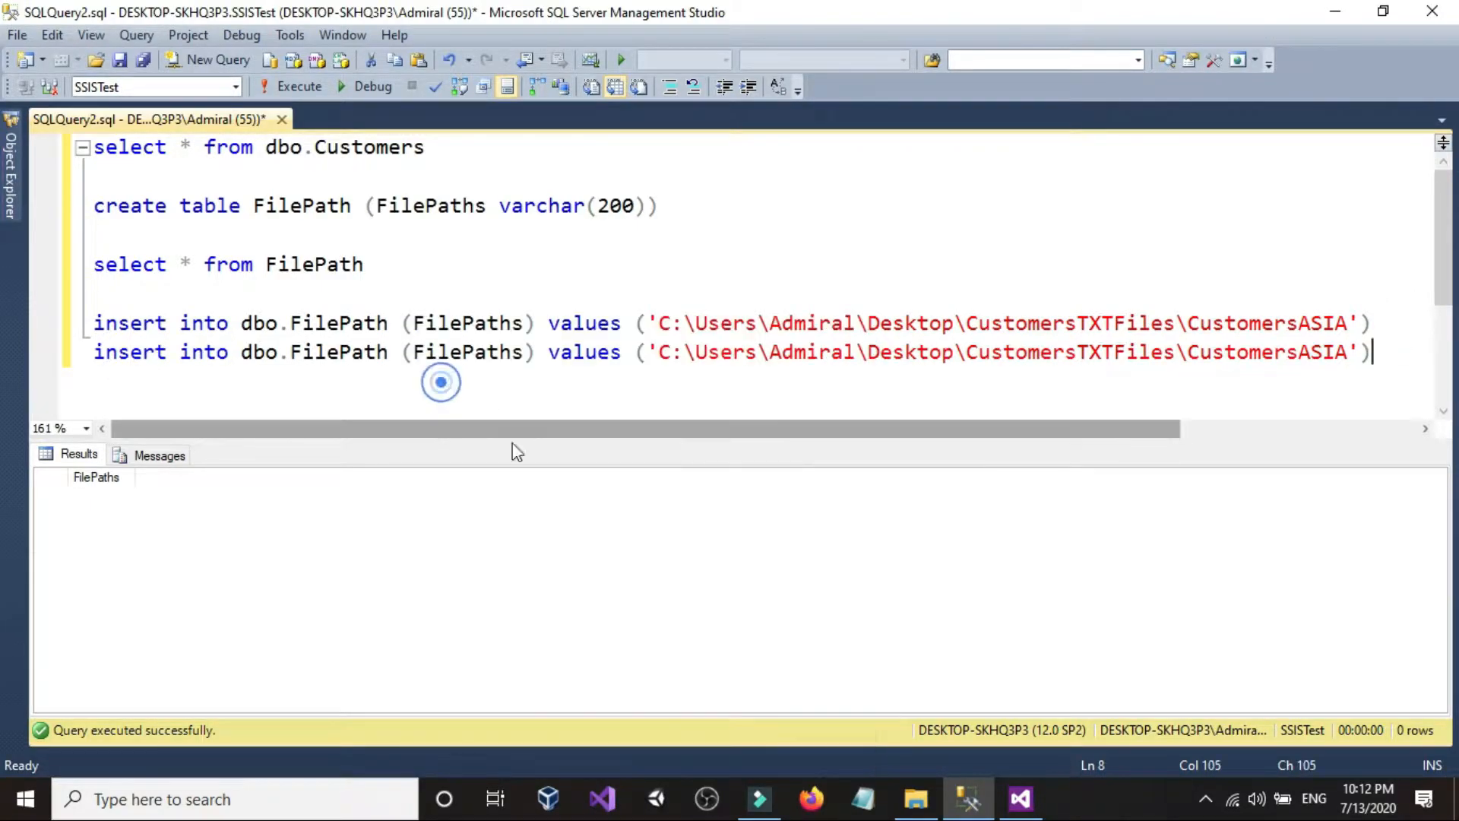
# Switch to File Explorer, open the CustomersEU folder in CustomersTXTFiles and copy its full path.
pyautogui.click(915, 798)
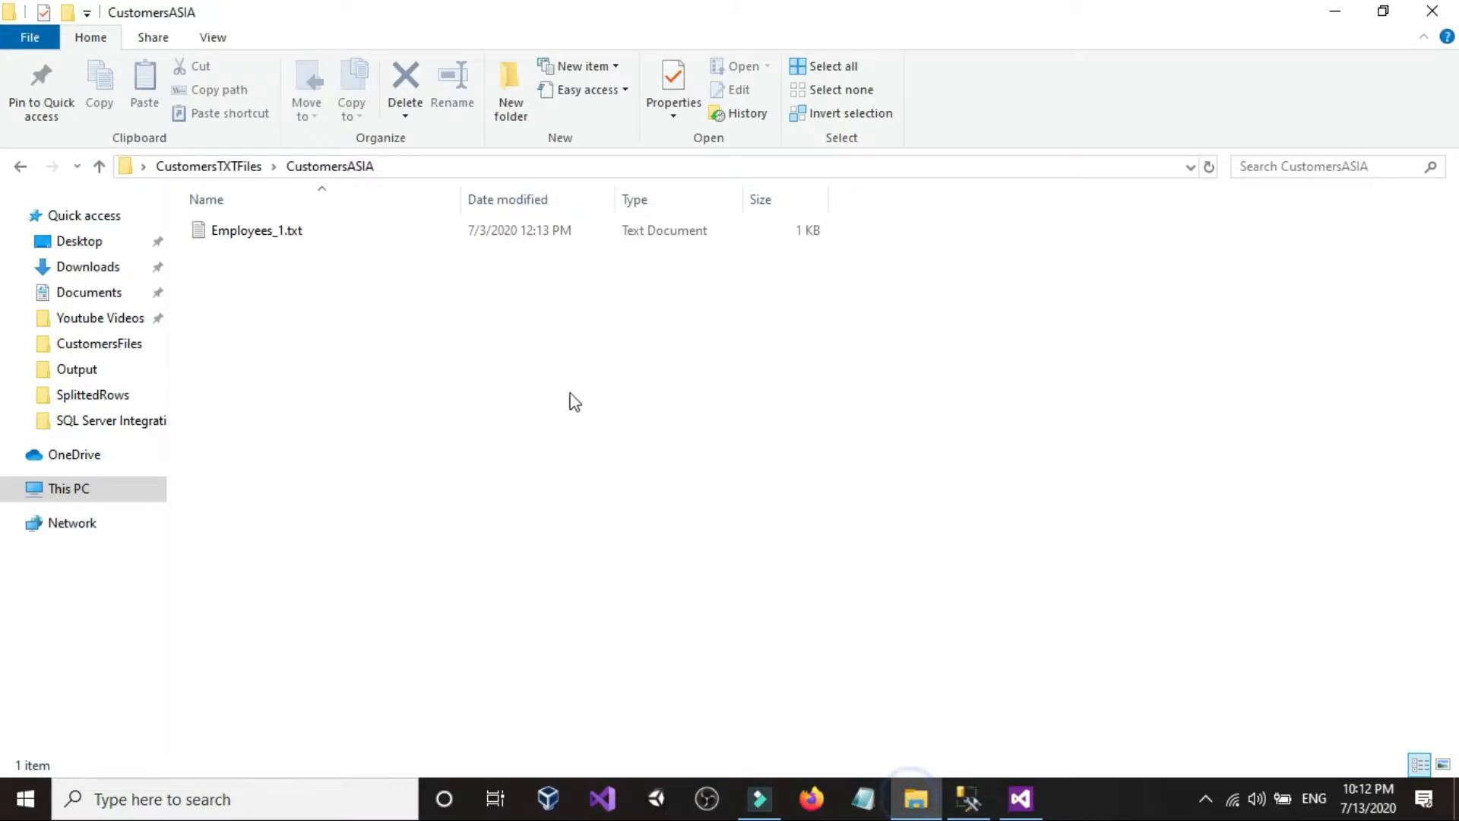
pyautogui.click(22, 165)
pyautogui.doubleClick(292, 252)
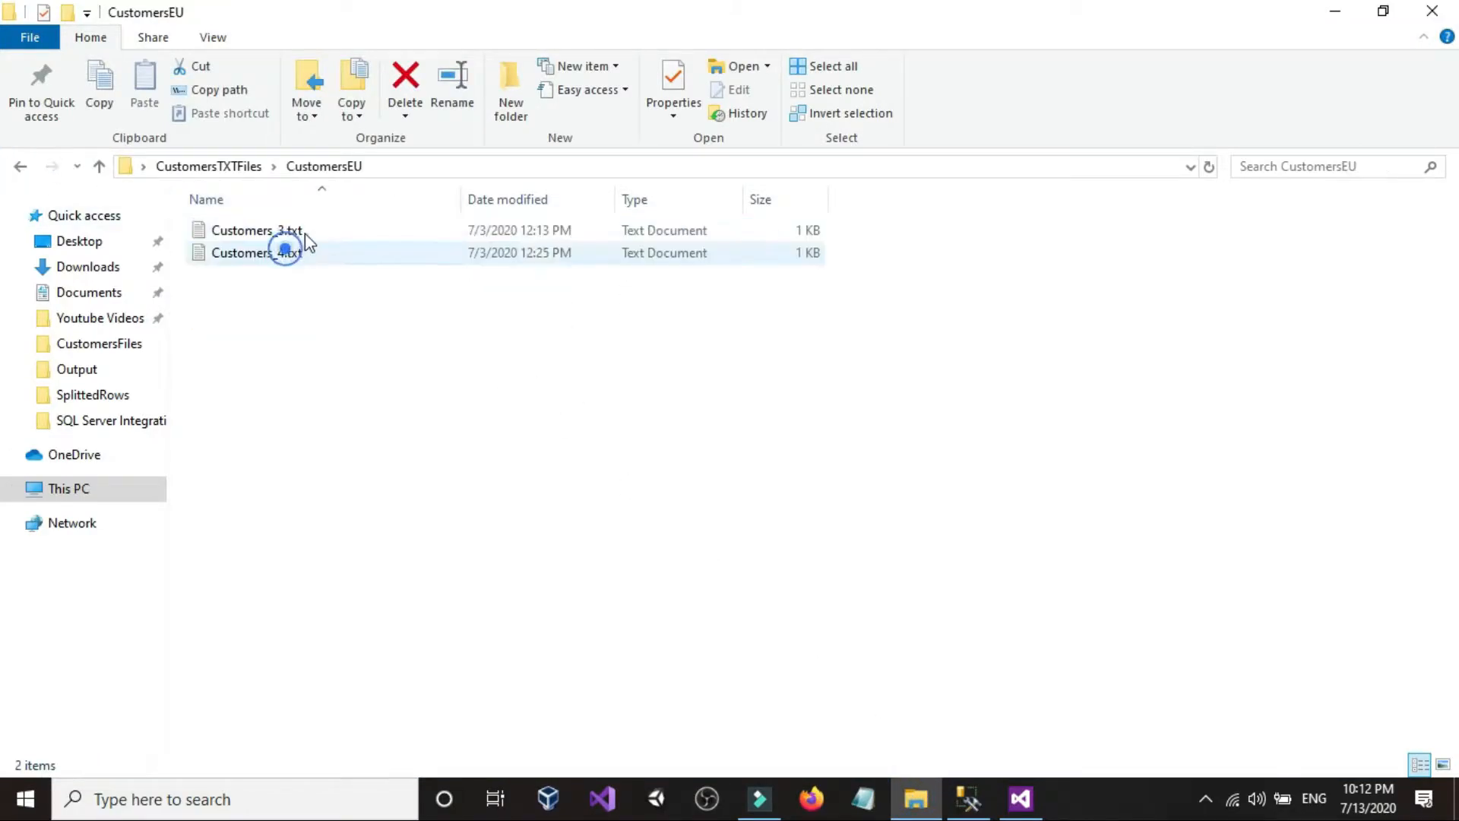
pyautogui.click(386, 170)
pyautogui.rightClick(386, 170)
pyautogui.click(414, 232)
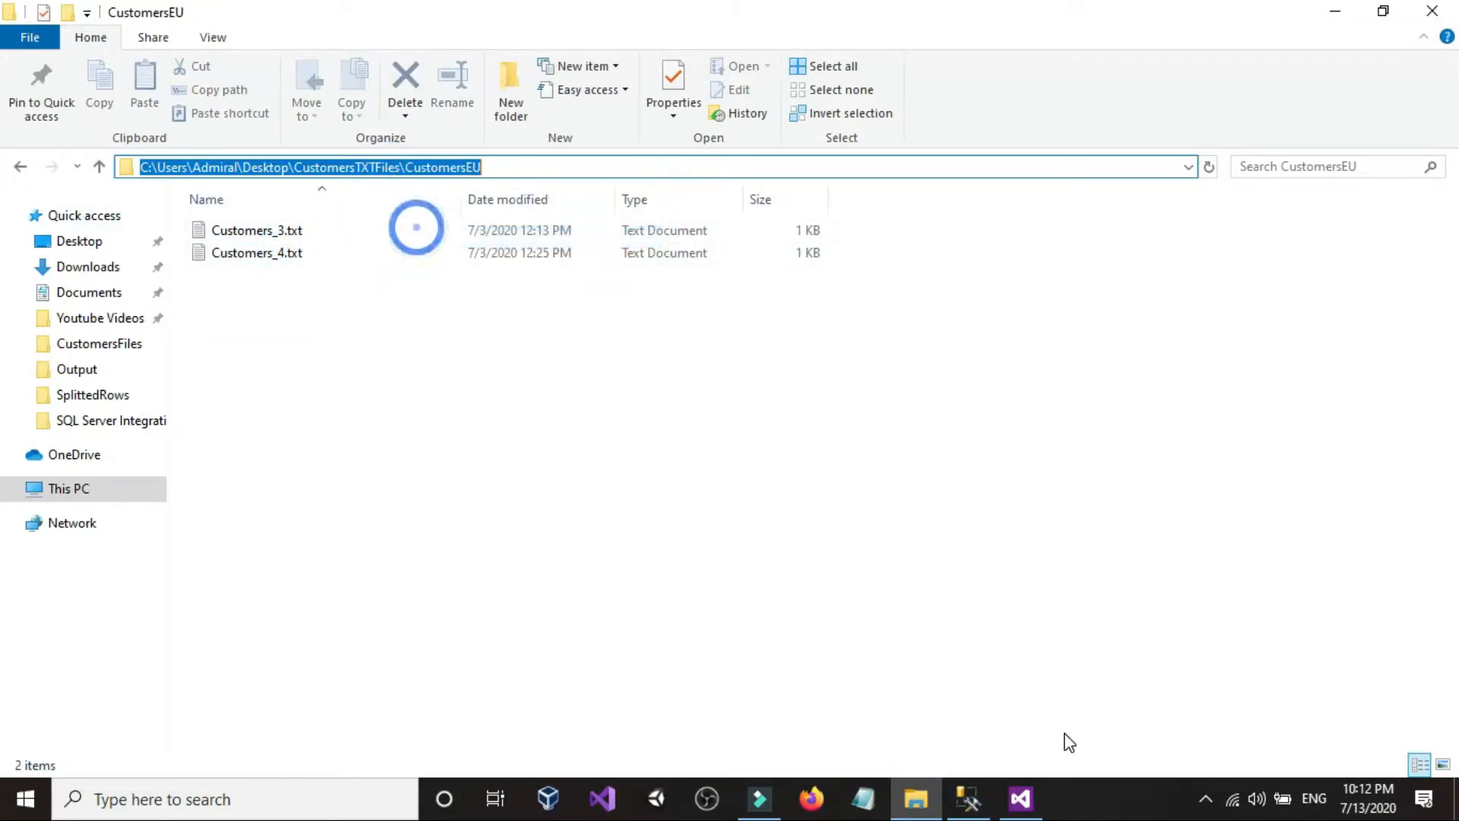
# Return to SQL Server Management Studio and replace the path in the second insert statement with the copied CustomersEU path.
pyautogui.click(999, 802)
pyautogui.click(968, 797)
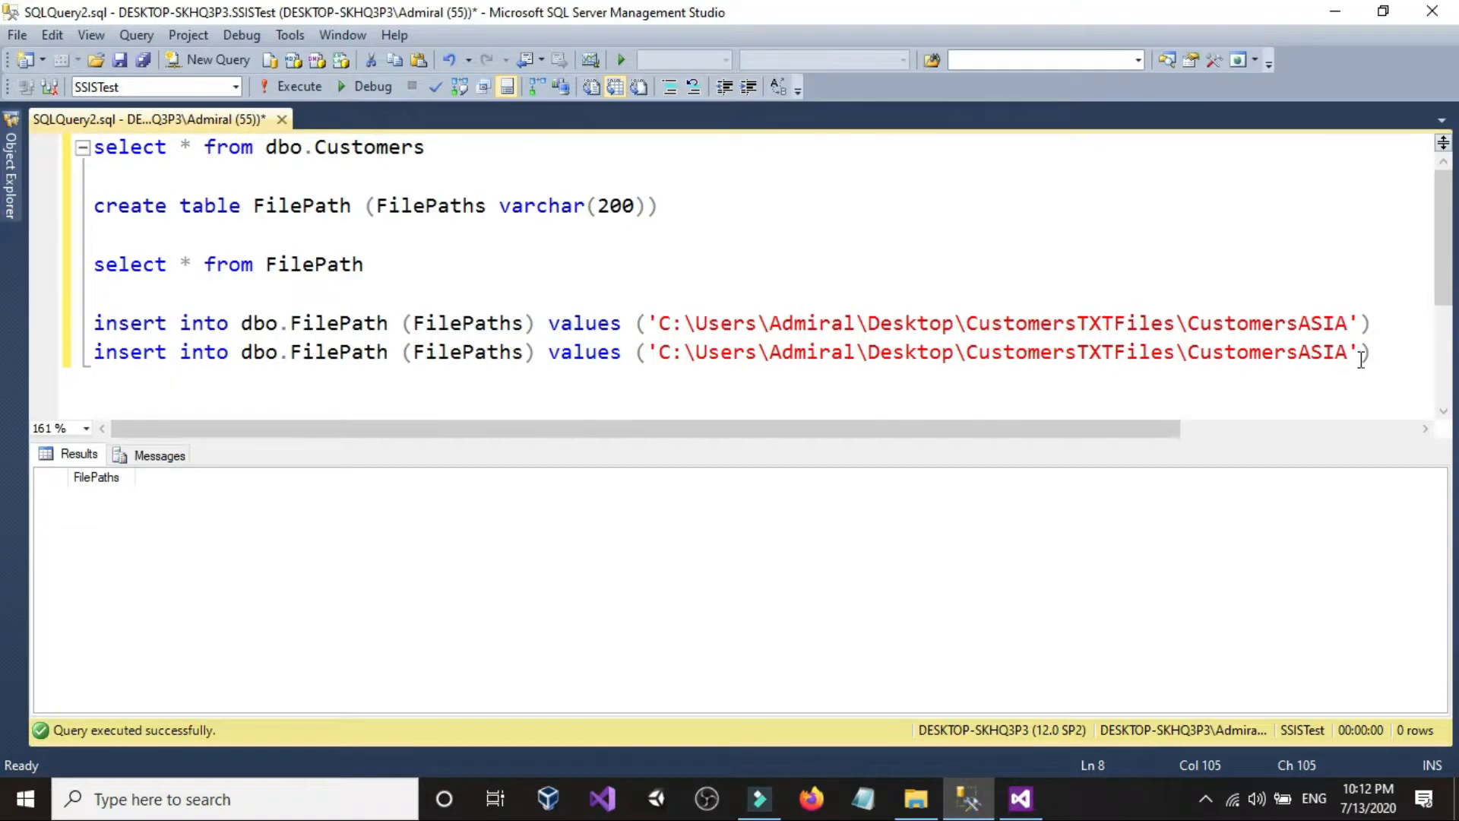
pyautogui.moveTo(1347, 352)
pyautogui.mouseDown()
pyautogui.moveTo(661, 352)
pyautogui.moveTo(1348, 353)
pyautogui.mouseUp()
pyautogui.rightClick(714, 354)
pyautogui.click(698, 351)
pyautogui.rightClick(1276, 359)
pyautogui.click(1178, 380)
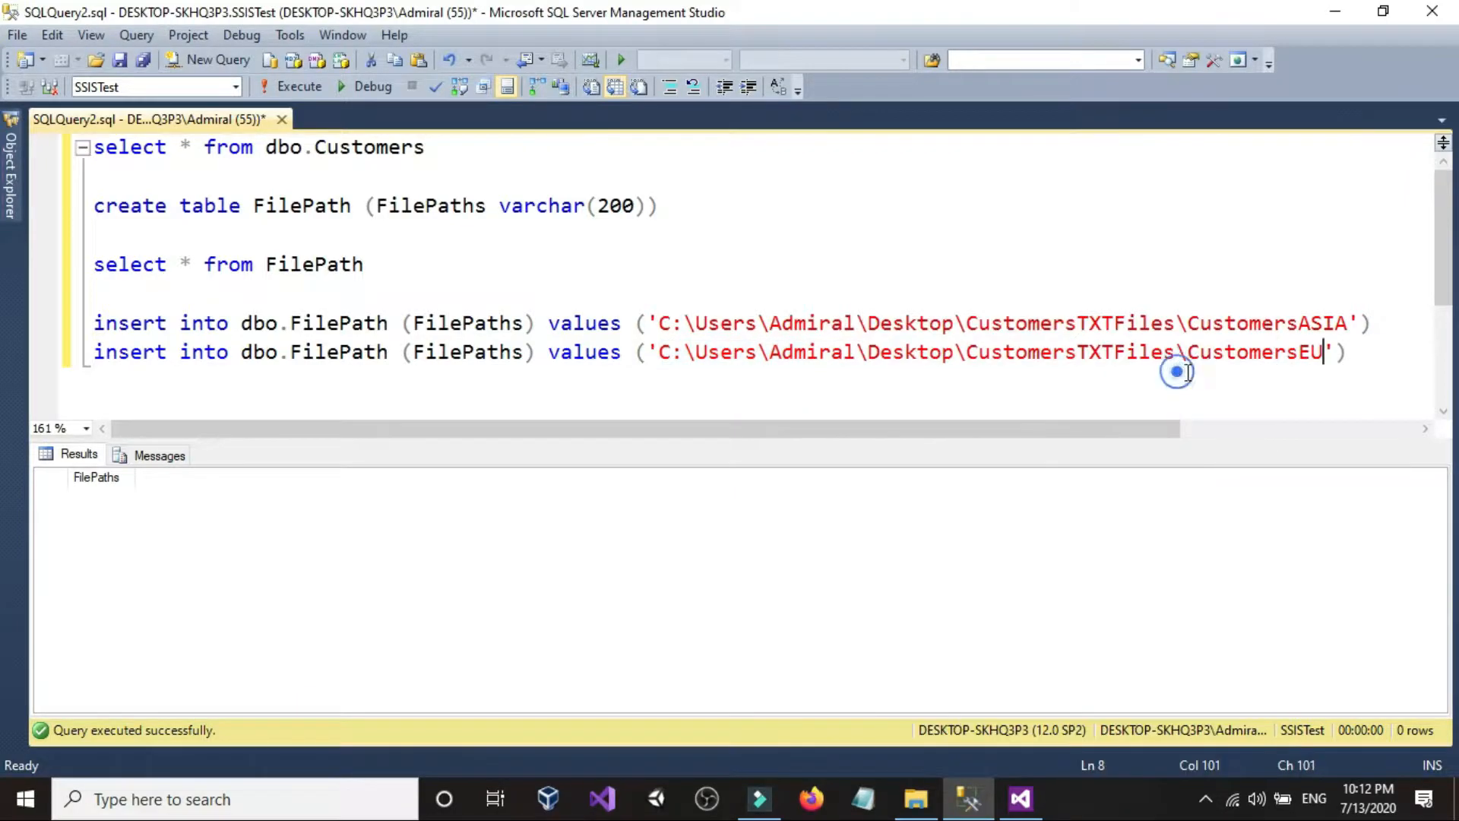
# Duplicate the CustomersEU insert statement onto a new third line.
pyautogui.moveTo(1358, 354); pyautogui.dragTo(34, 354)
pyautogui.rightClick(228, 359)
pyautogui.click(236, 358)
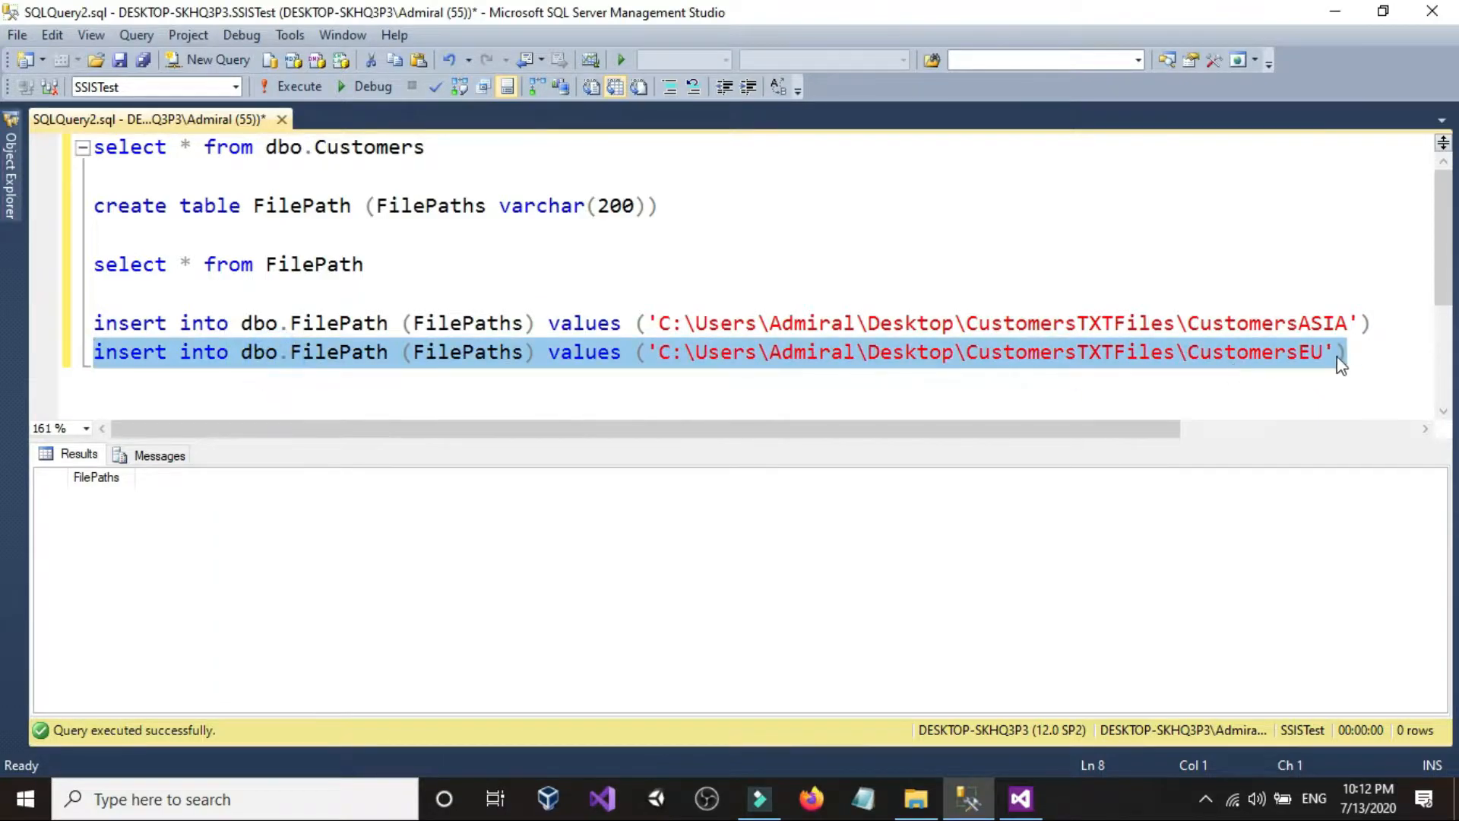
pyautogui.click(1366, 352)
pyautogui.press('Return')
pyautogui.rightClick(292, 400)
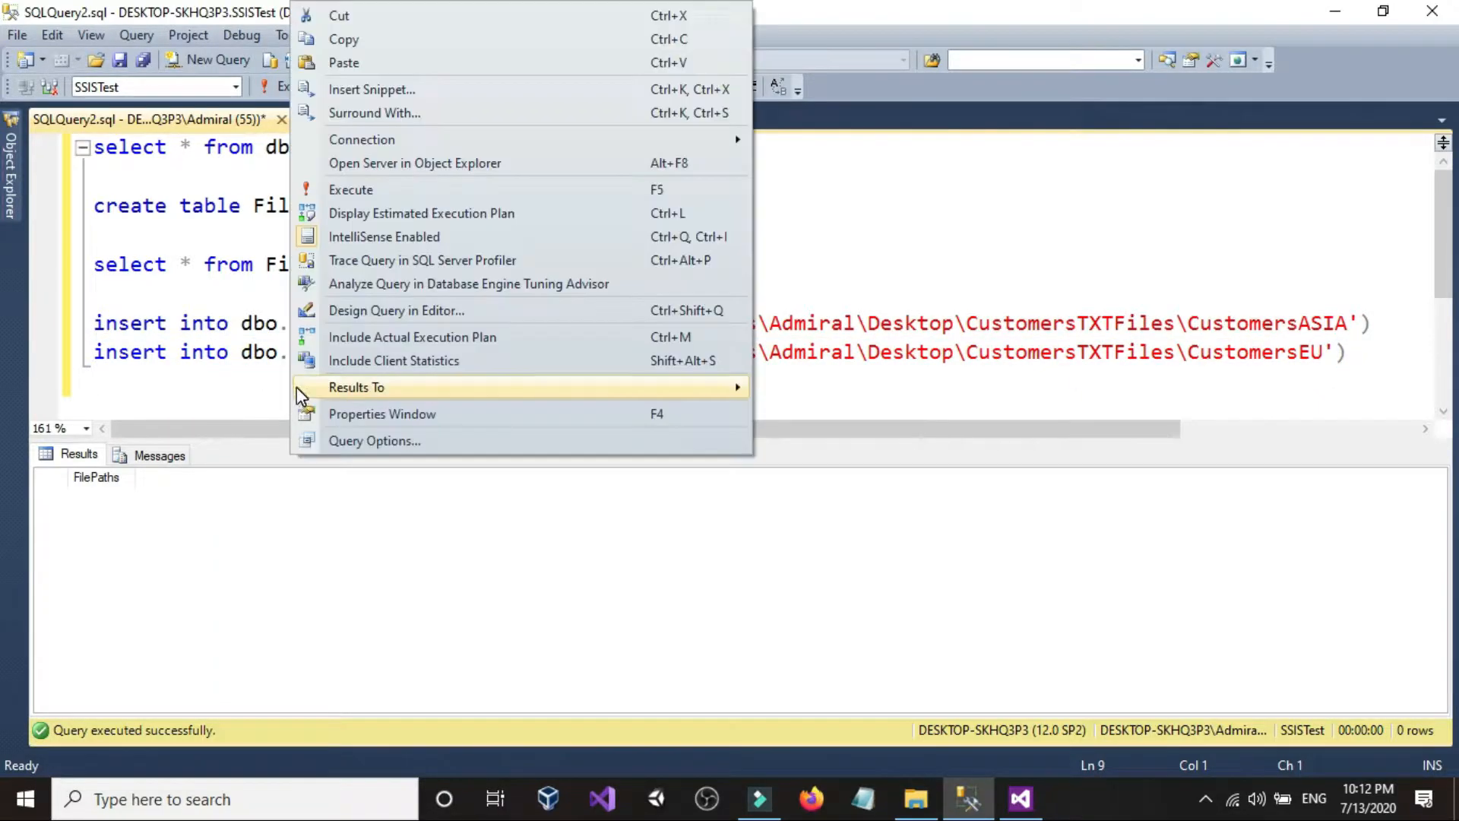
pyautogui.click(344, 61)
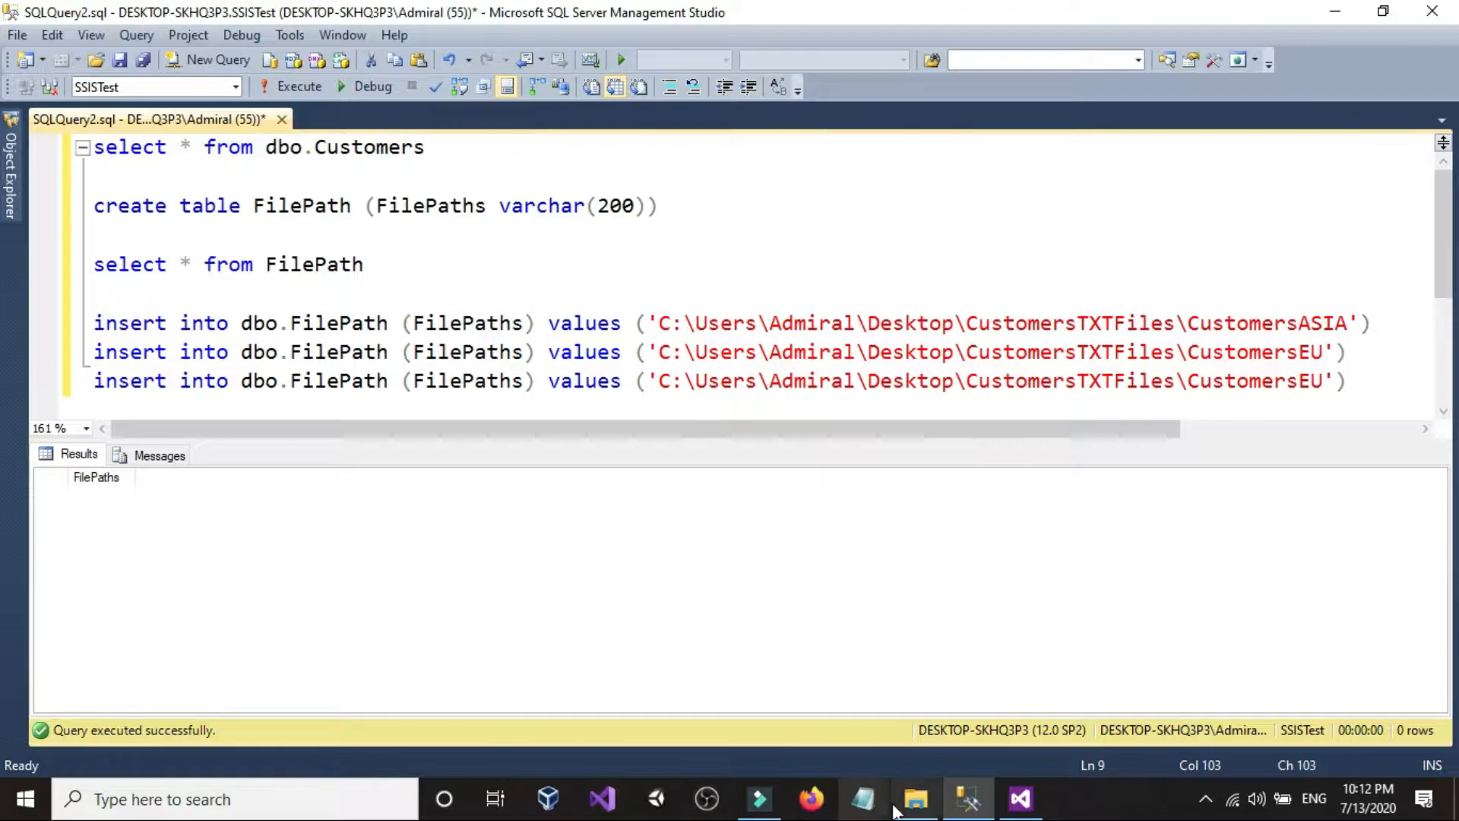
# Switch to File Explorer, open the CustomersUSA folder in CustomersTXTFiles and copy its full path.
pyautogui.click(915, 797)
pyautogui.click(17, 166)
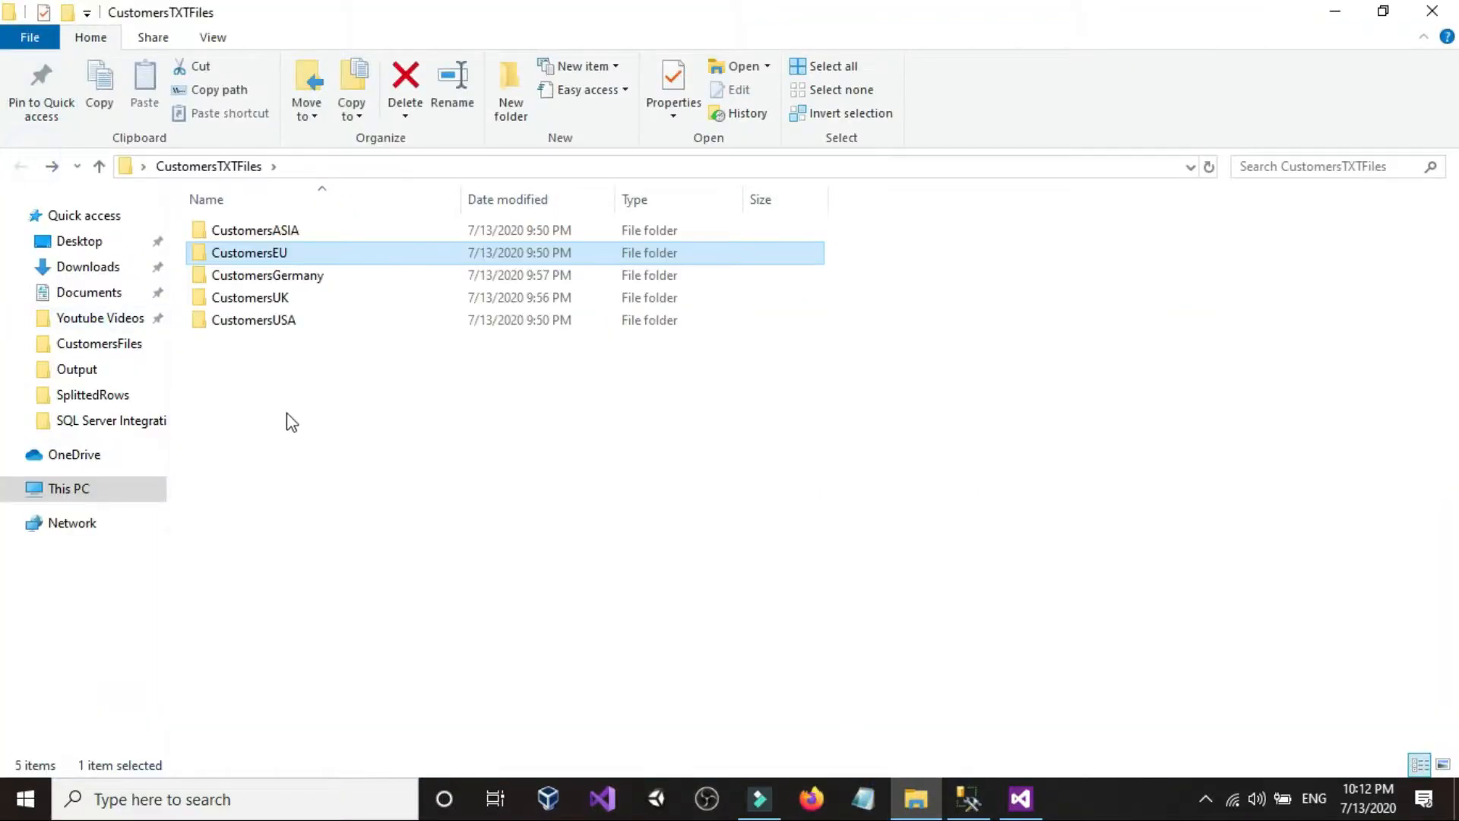
pyautogui.doubleClick(284, 319)
pyautogui.click(428, 166)
pyautogui.rightClick(428, 164)
pyautogui.click(463, 231)
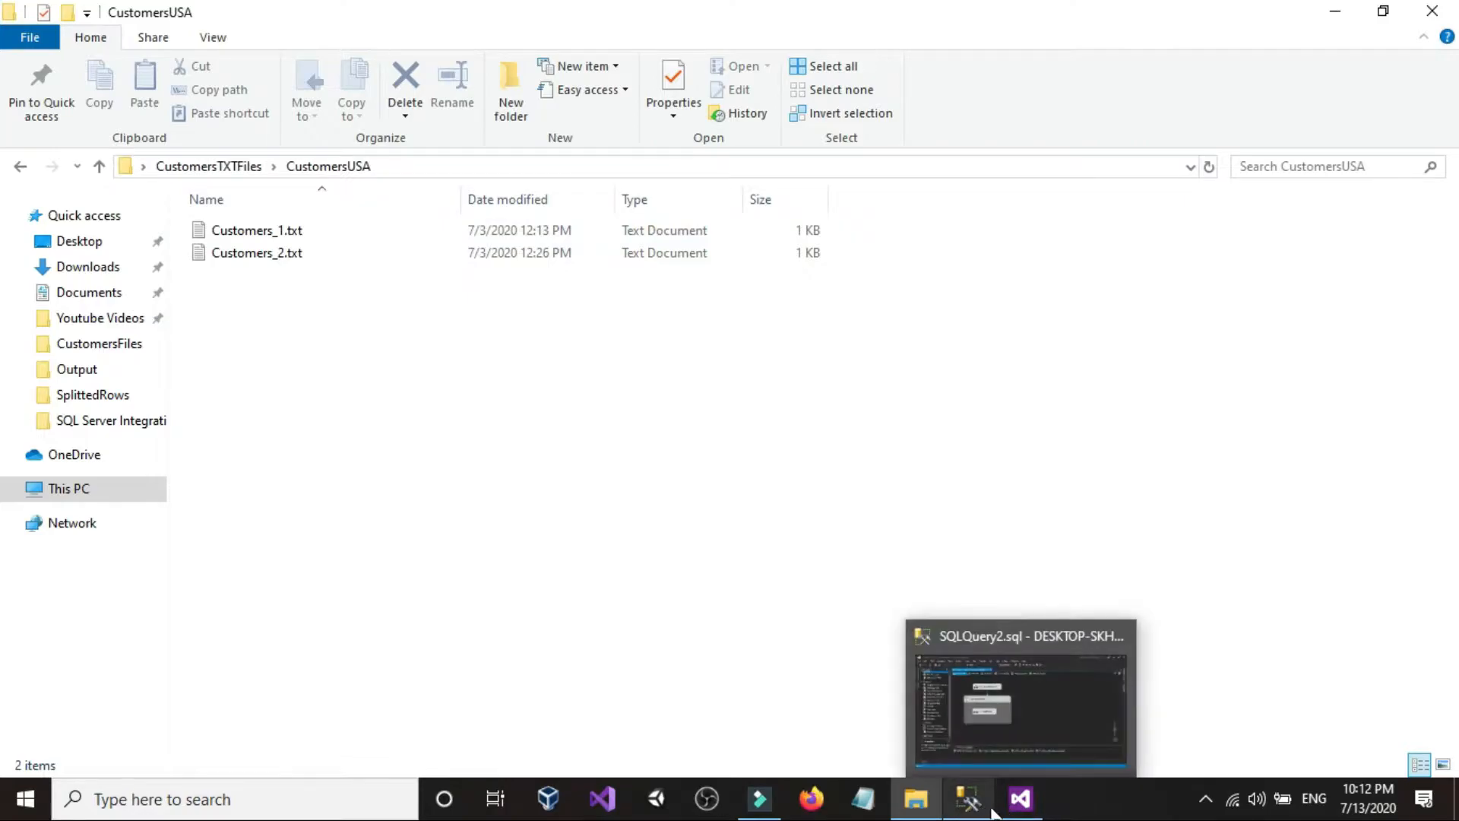
# Return to SQL Server Management Studio and replace the path in the third insert statement with the copied CustomersUSA path.
pyautogui.click(968, 799)
pyautogui.moveTo(1322, 384); pyautogui.dragTo(658, 387)
pyautogui.rightClick(688, 389)
pyautogui.click(721, 379)
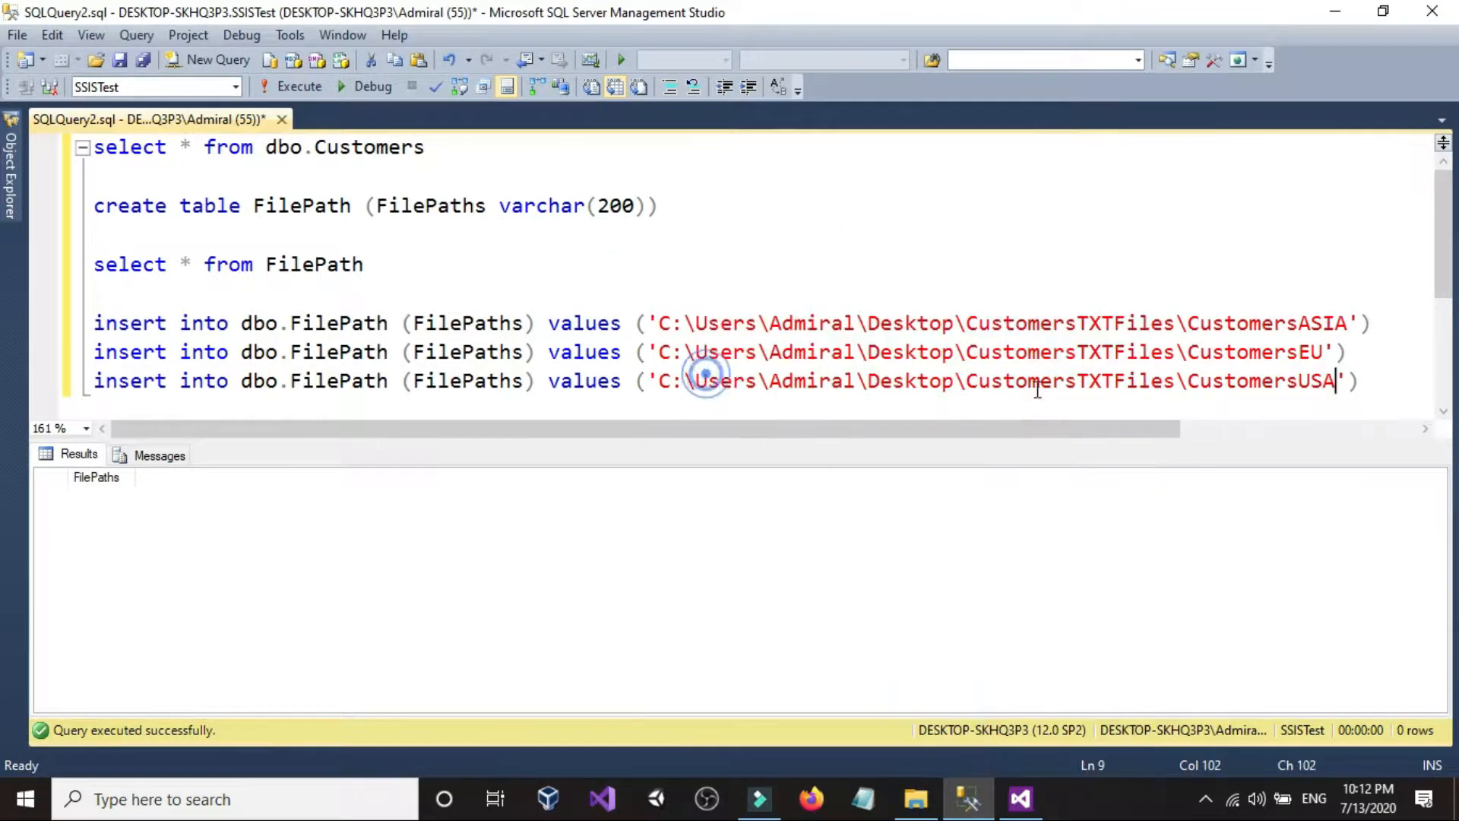
pyautogui.click(1202, 800)
pyautogui.click(1202, 800)
# Execute only the three insert statements, followed by only the "select * from FilePath" query.
pyautogui.moveTo(1386, 410); pyautogui.dragTo(92, 323)
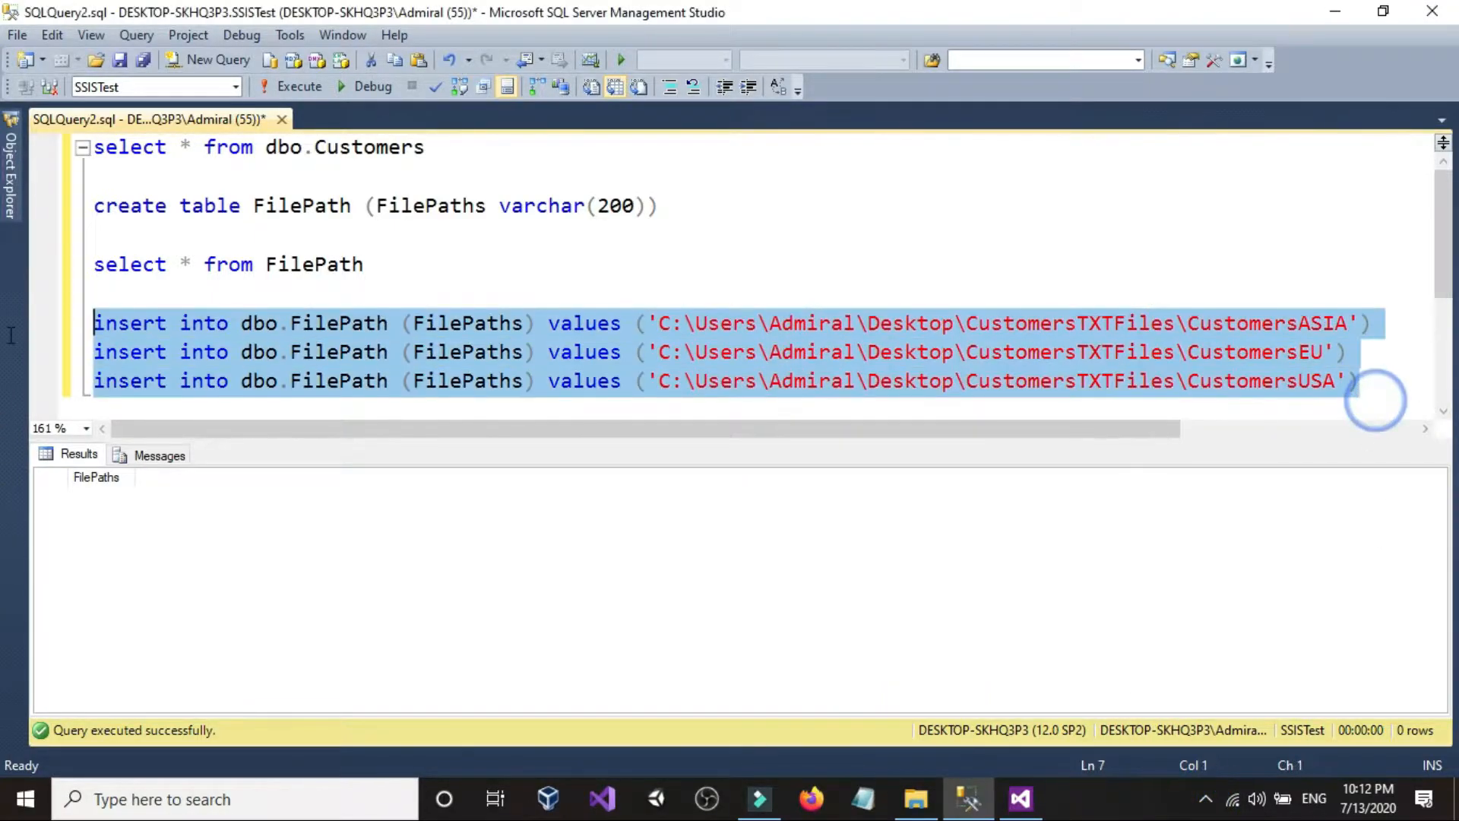
pyautogui.click(310, 95)
pyautogui.click(418, 280)
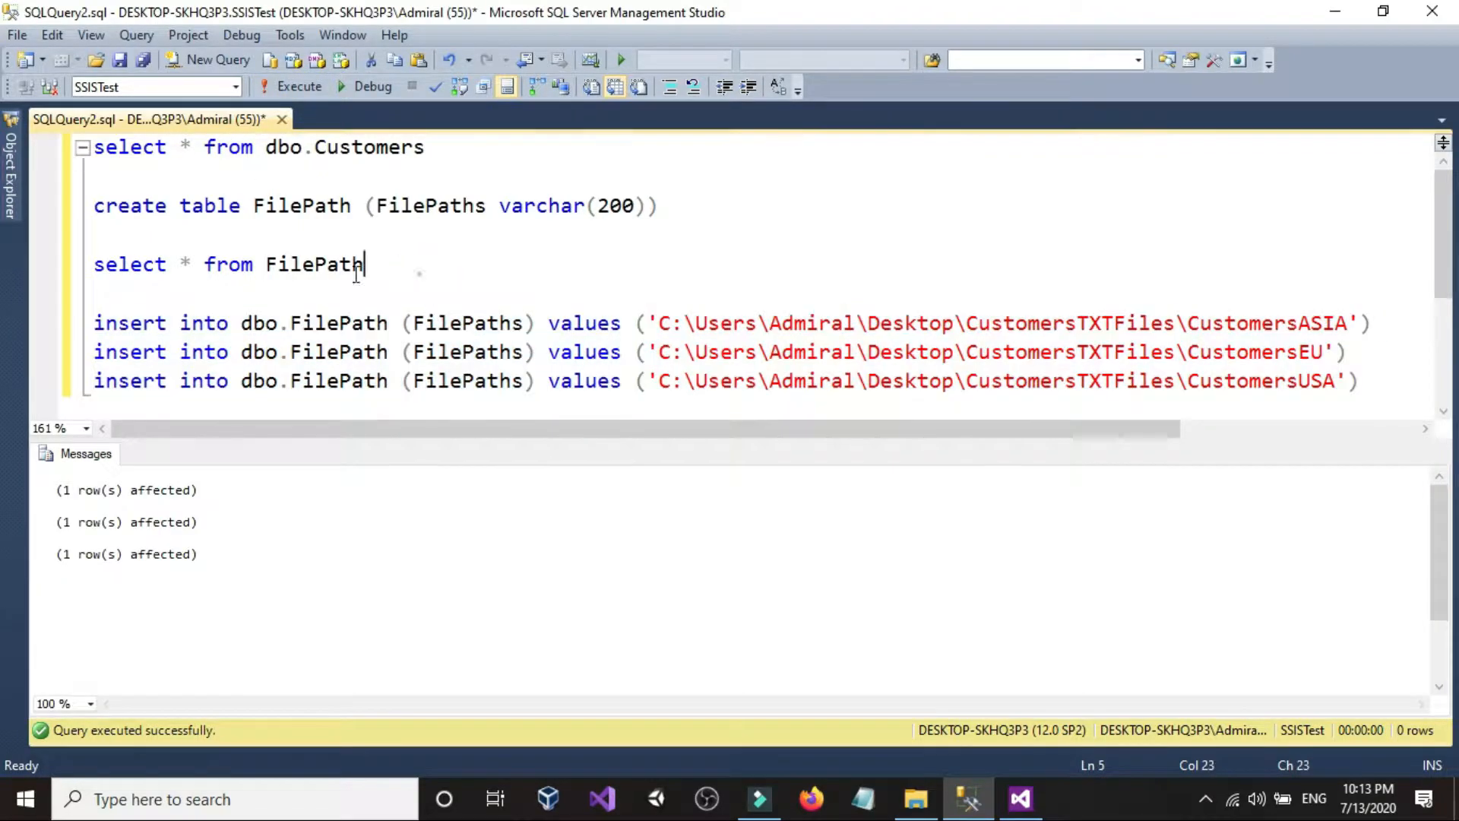
pyautogui.hotkey('shift', 'Home')
pyautogui.click(275, 85)
# Delete the three insert statements from the script and widen the FilePaths results column to show the full paths.
pyautogui.moveTo(1364, 383); pyautogui.dragTo(17, 342)
pyautogui.press('Delete')
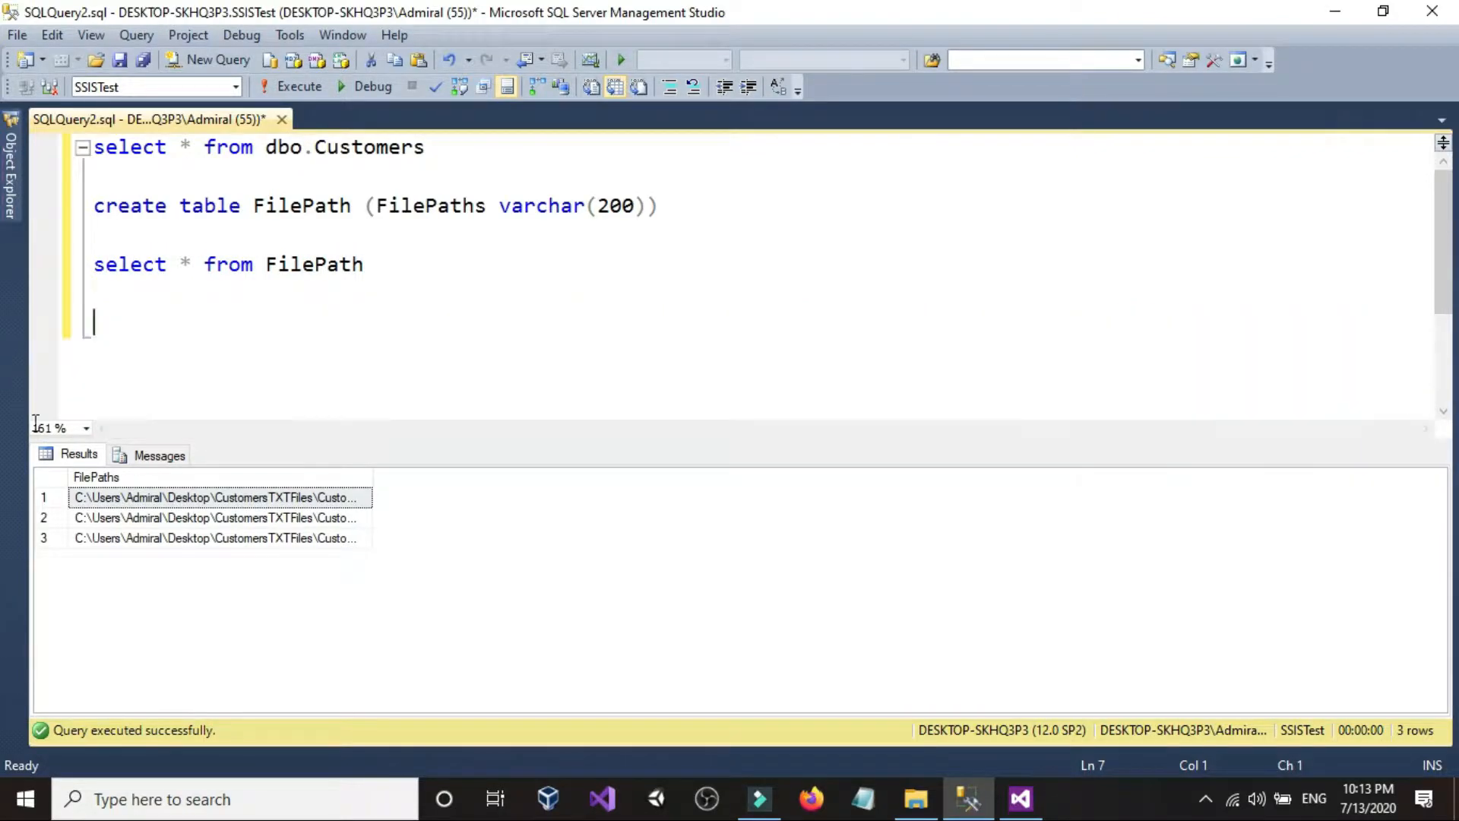
pyautogui.click(365, 497)
pyautogui.moveTo(372, 477); pyautogui.dragTo(509, 480)
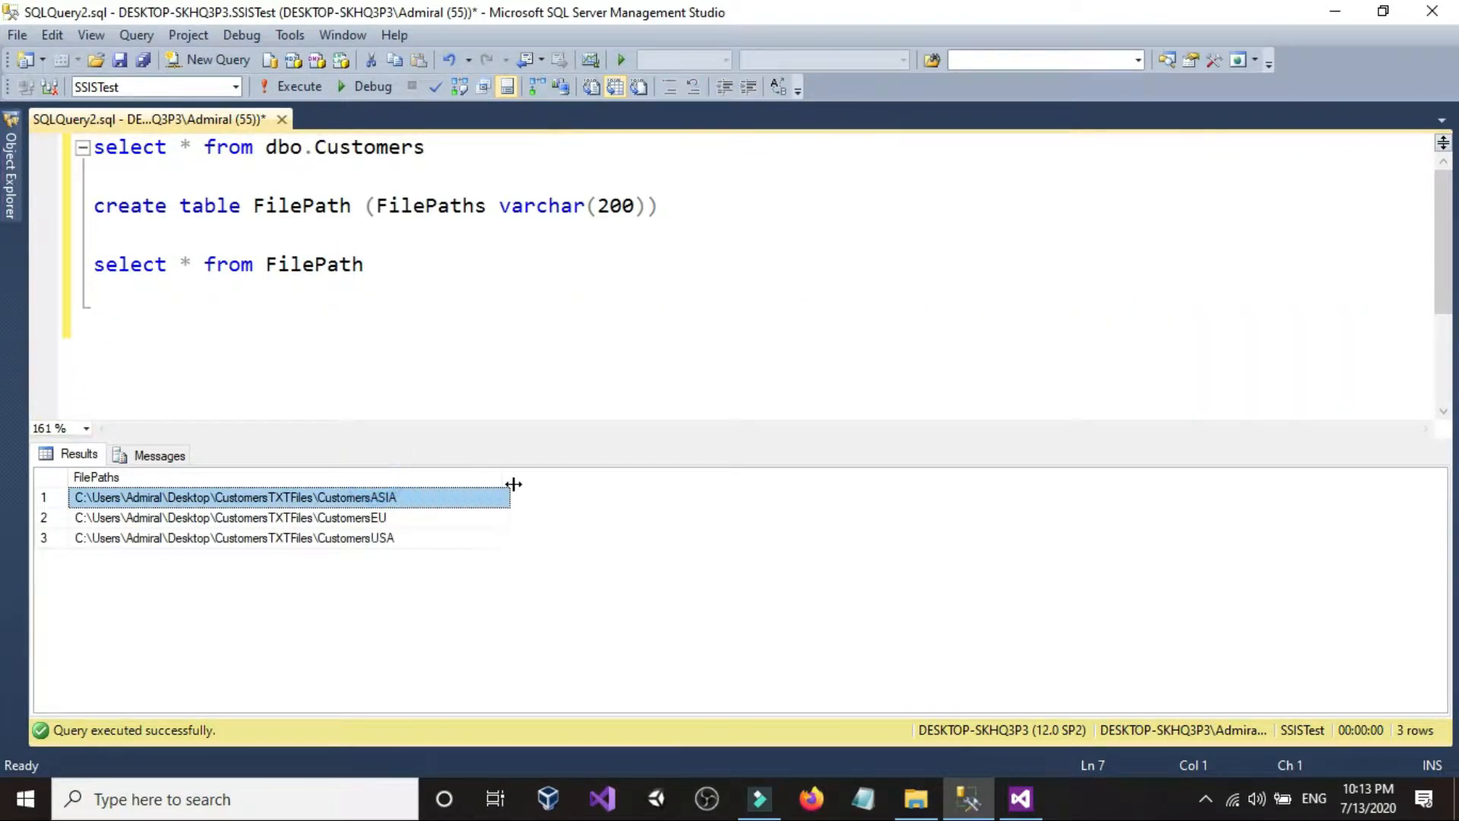
# Switch to File Explorer and go back to the CustomersTXTFiles folder.
pyautogui.click(915, 798)
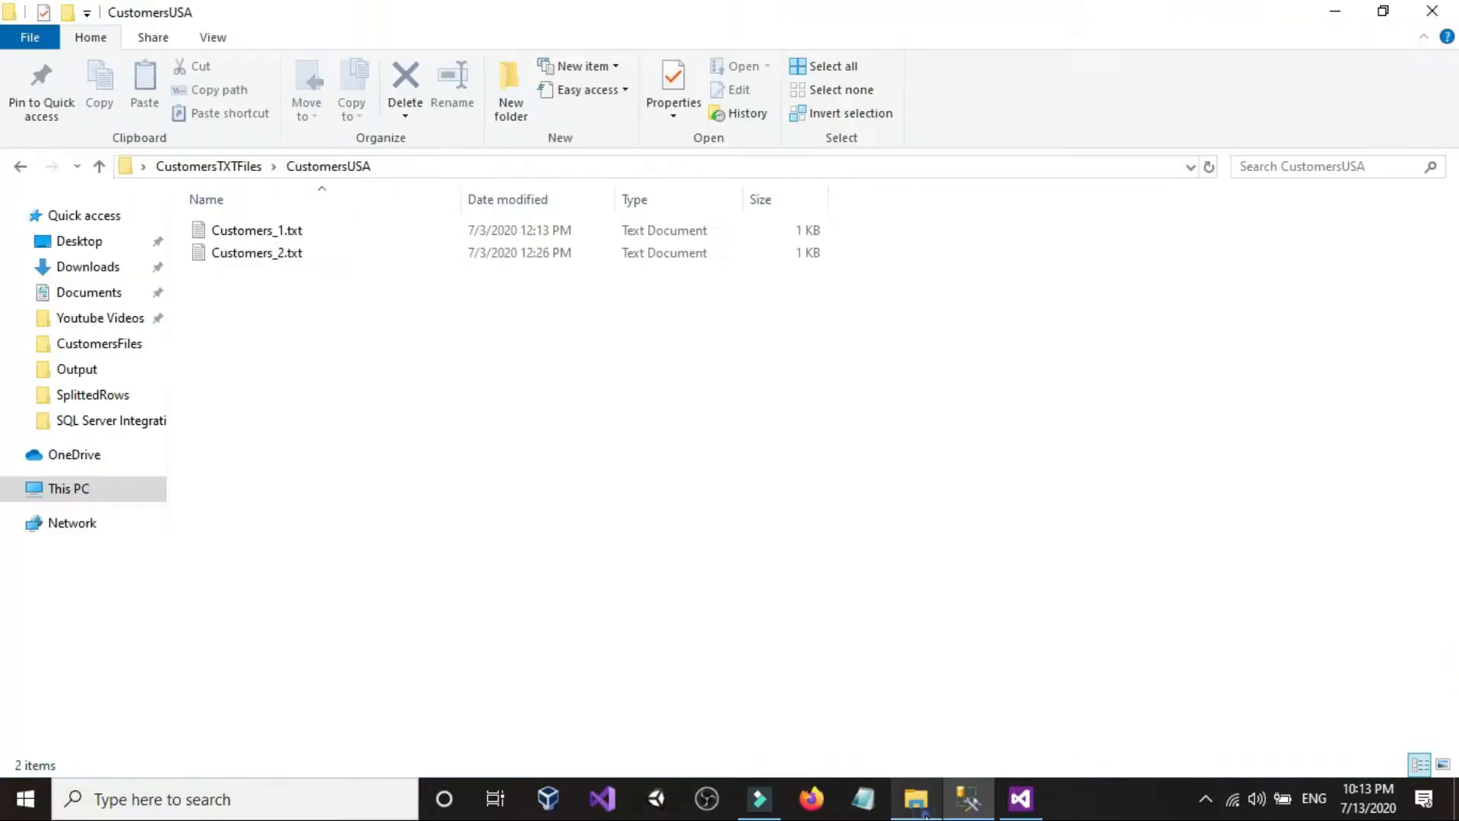
pyautogui.click(16, 164)
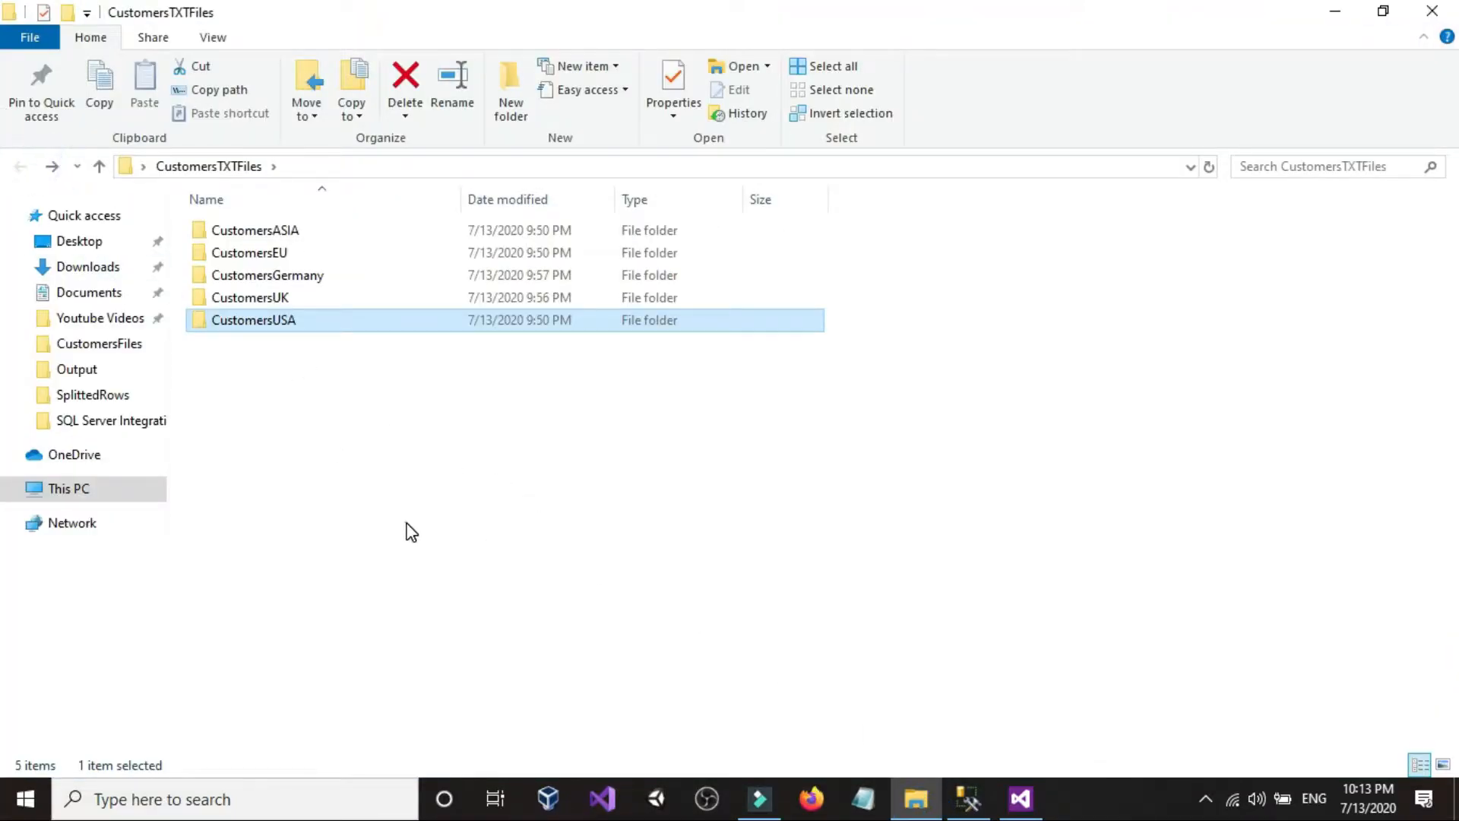
# Look at the open package in Visual Studio and review the stored FilePath rows in SQL Server Management Studio.
pyautogui.click(1018, 797)
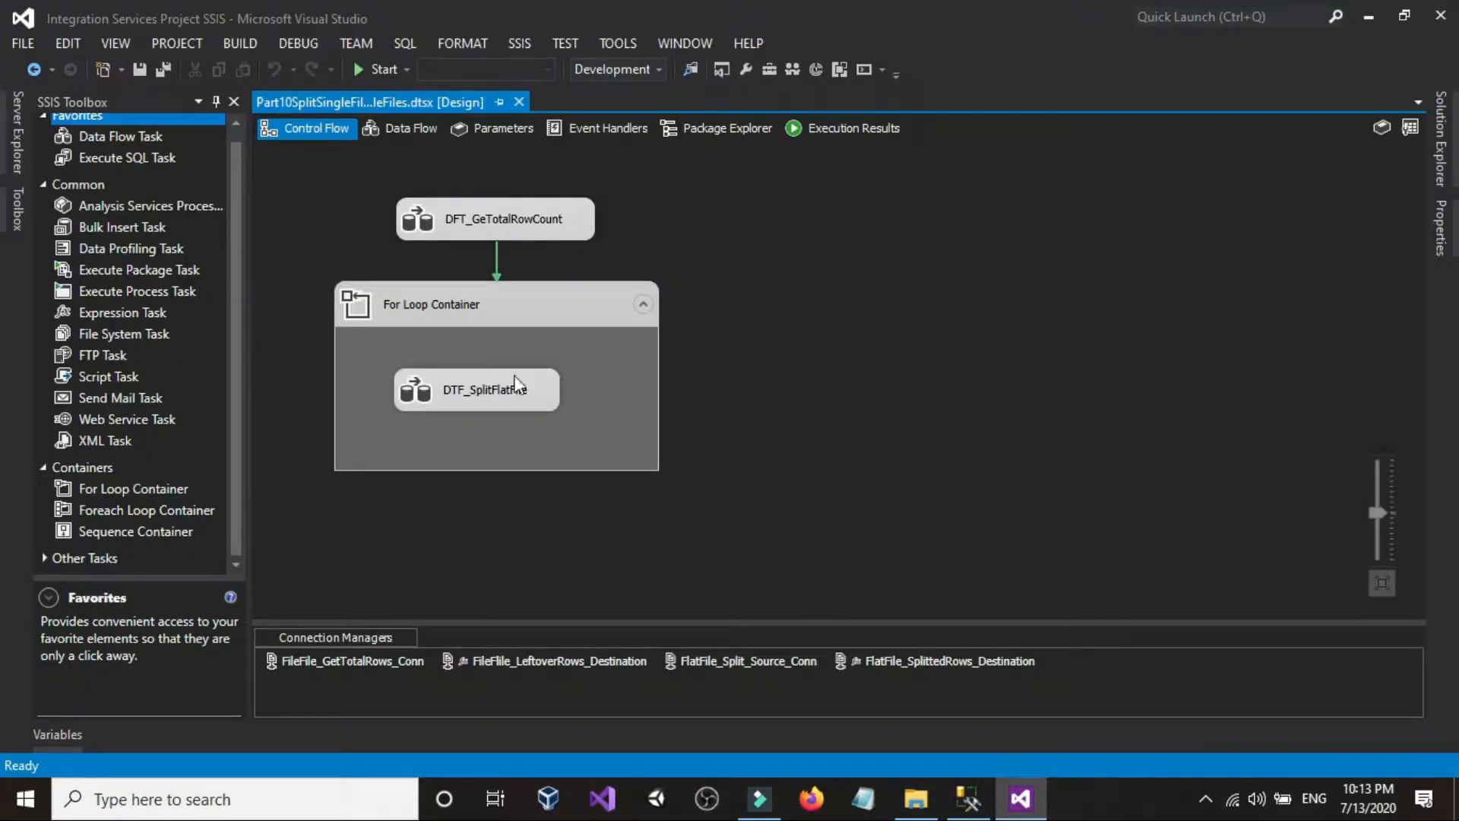
pyautogui.click(951, 810)
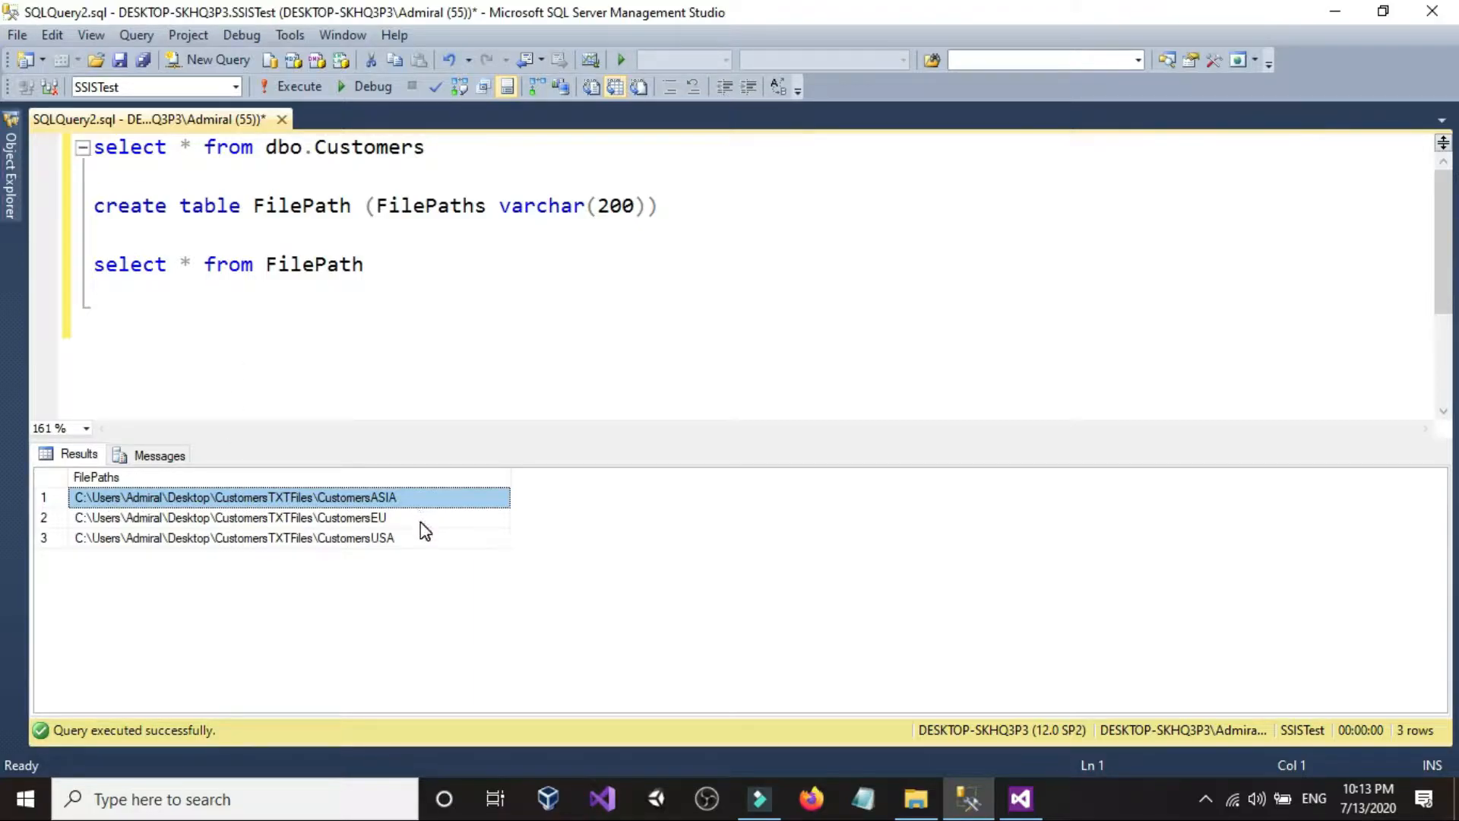
pyautogui.click(544, 360)
pyautogui.click(545, 360)
# Switch to Visual Studio and add a new SSIS package to the Integration Services project.
pyautogui.click(1018, 800)
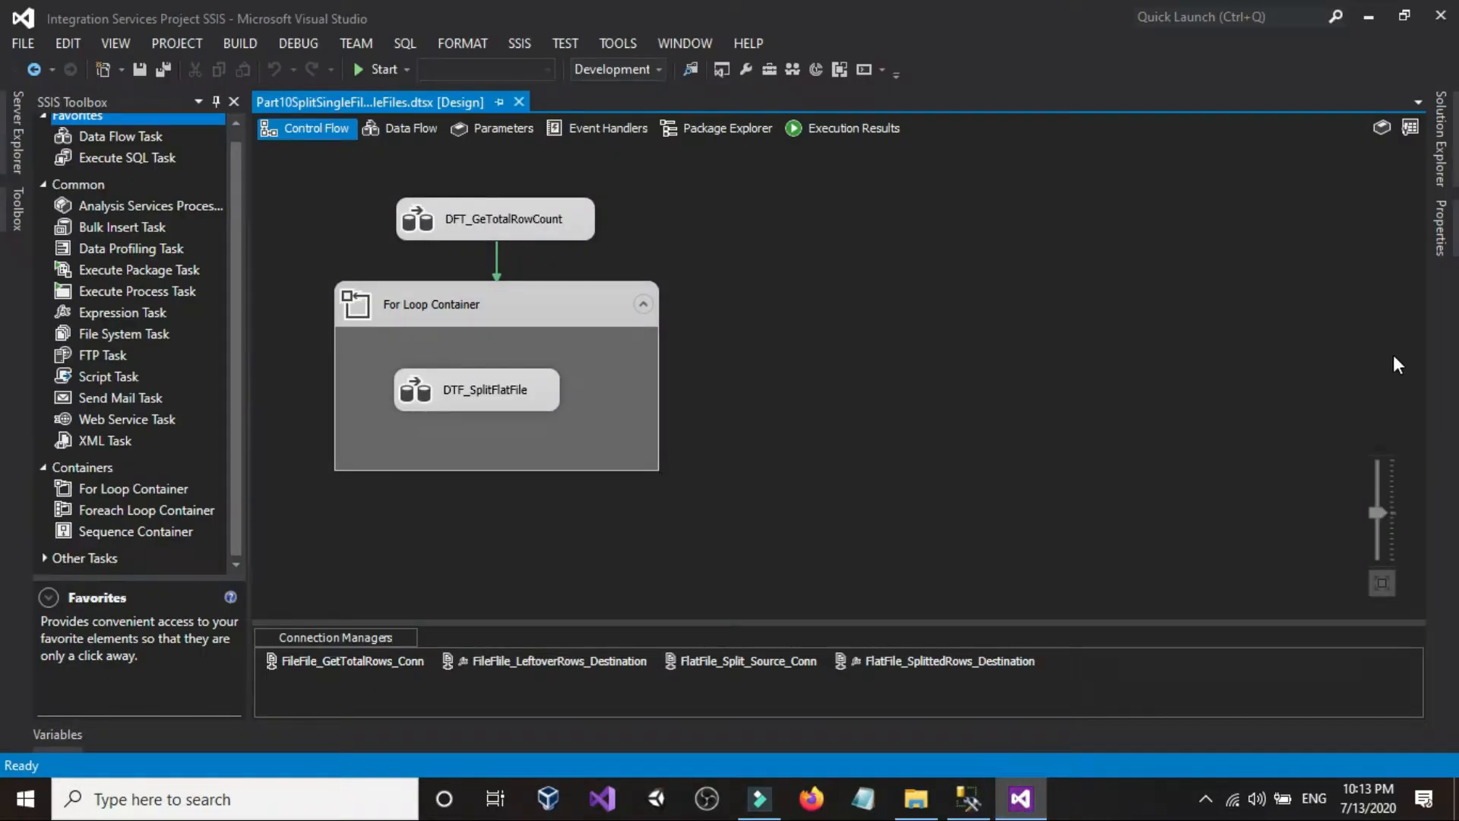
pyautogui.click(1430, 153)
pyautogui.click(1441, 203)
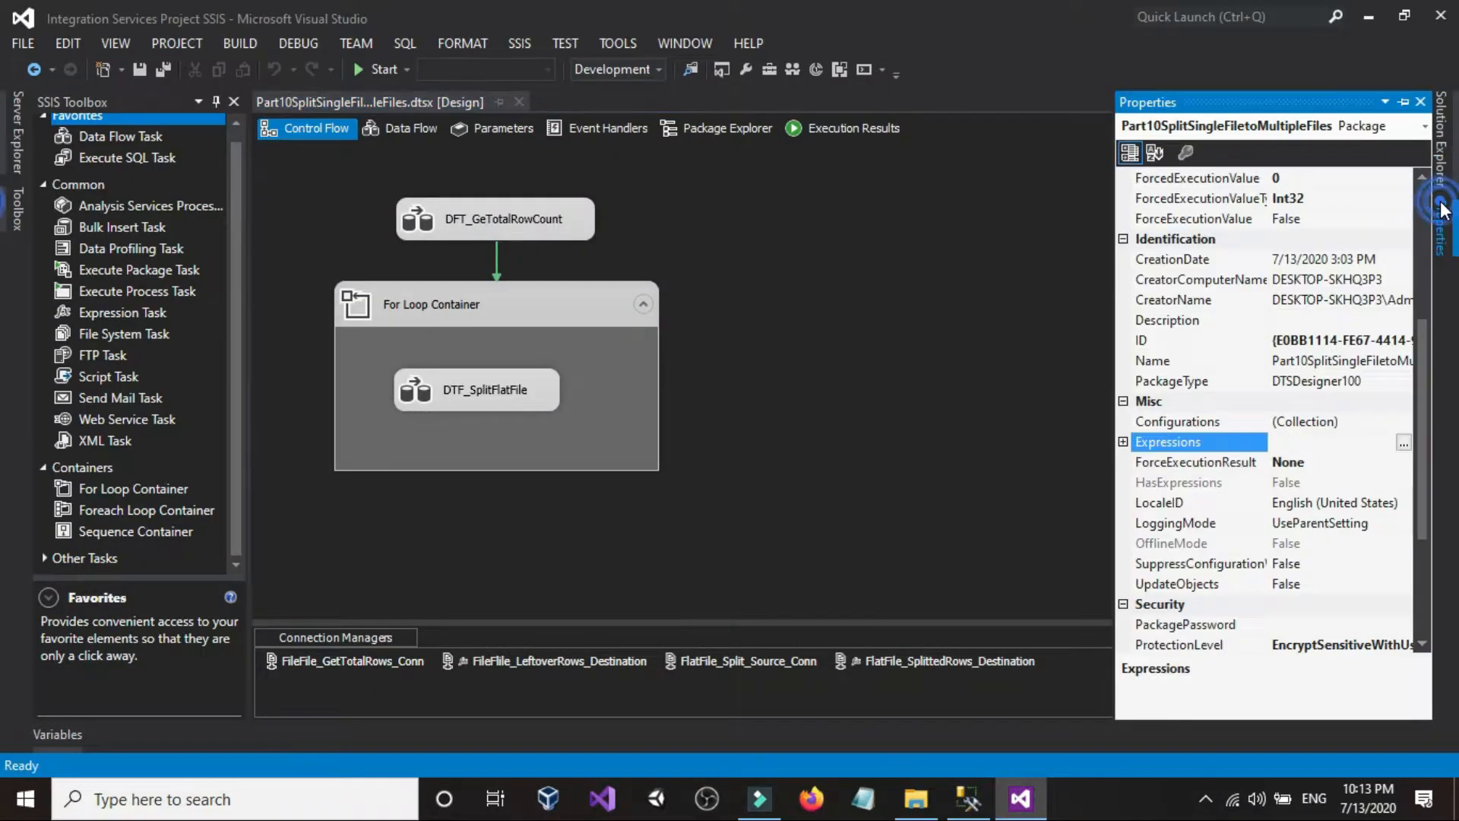
pyautogui.click(1439, 202)
pyautogui.click(1440, 148)
pyautogui.rightClick(1223, 238)
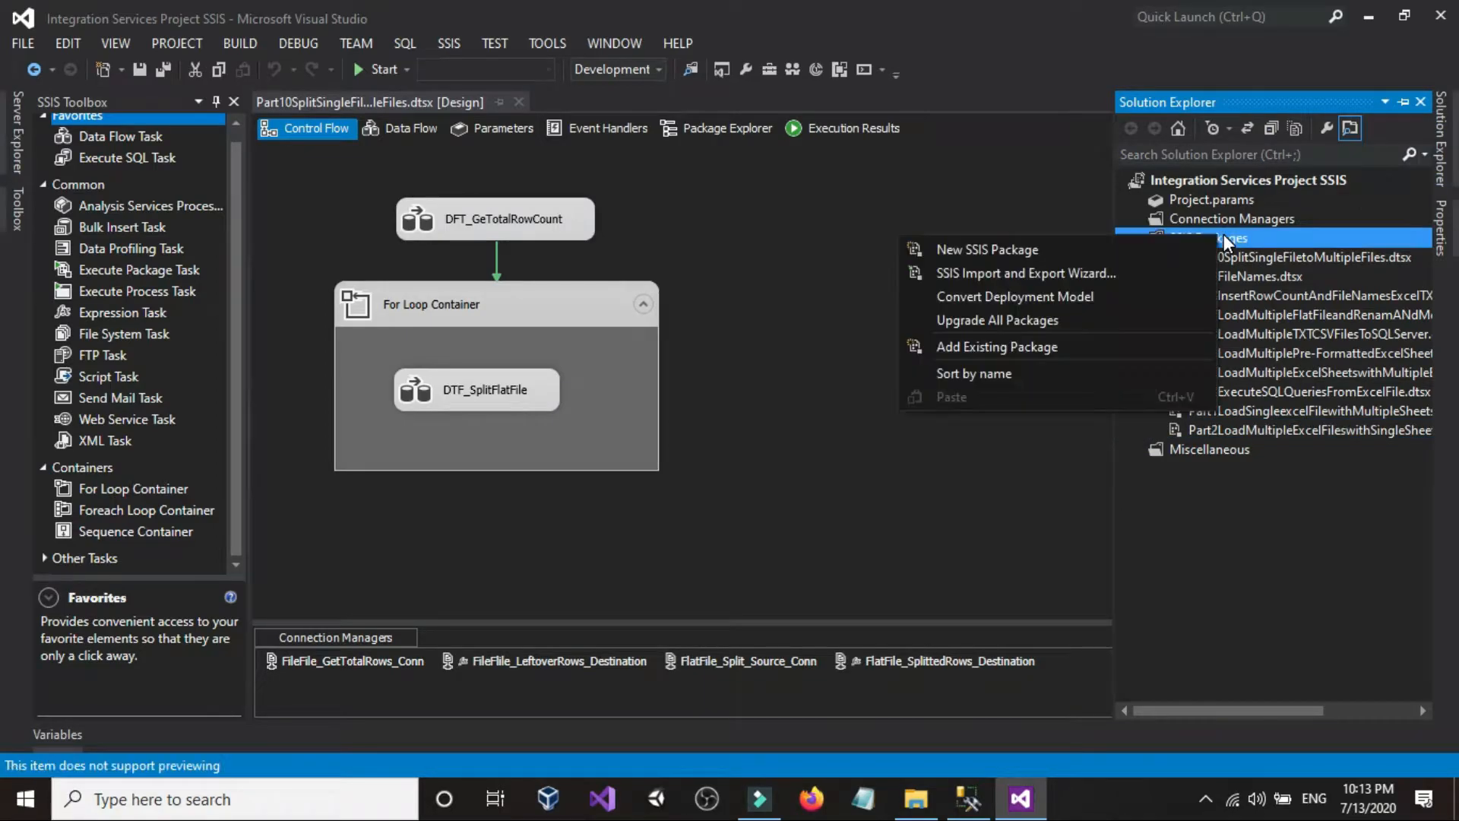
pyautogui.click(1179, 250)
pyautogui.click(848, 310)
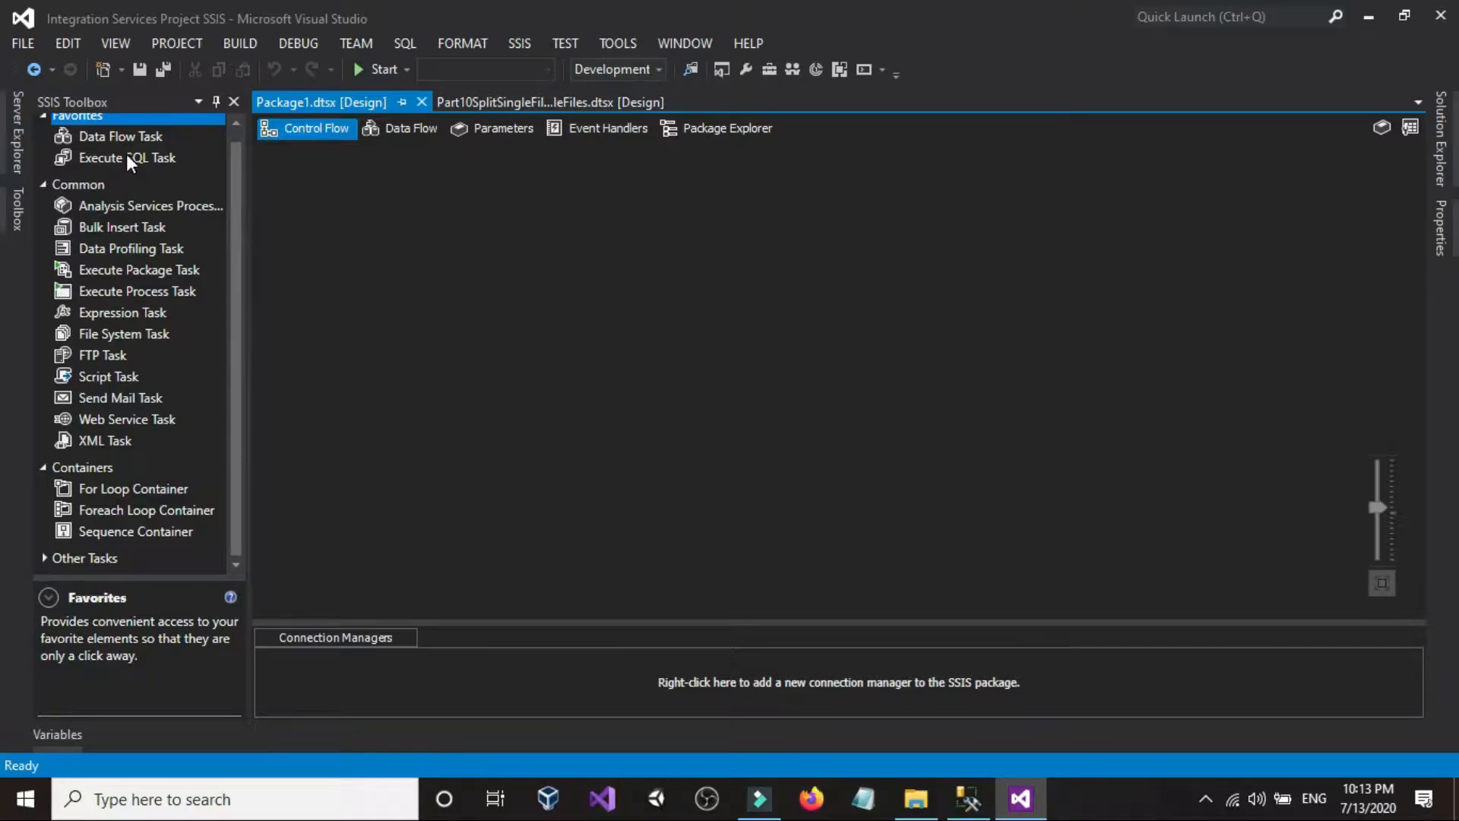
# Switch to File Explorer and look at the text files inside the CustomersASIA and CustomersEU folders.
pyautogui.click(917, 798)
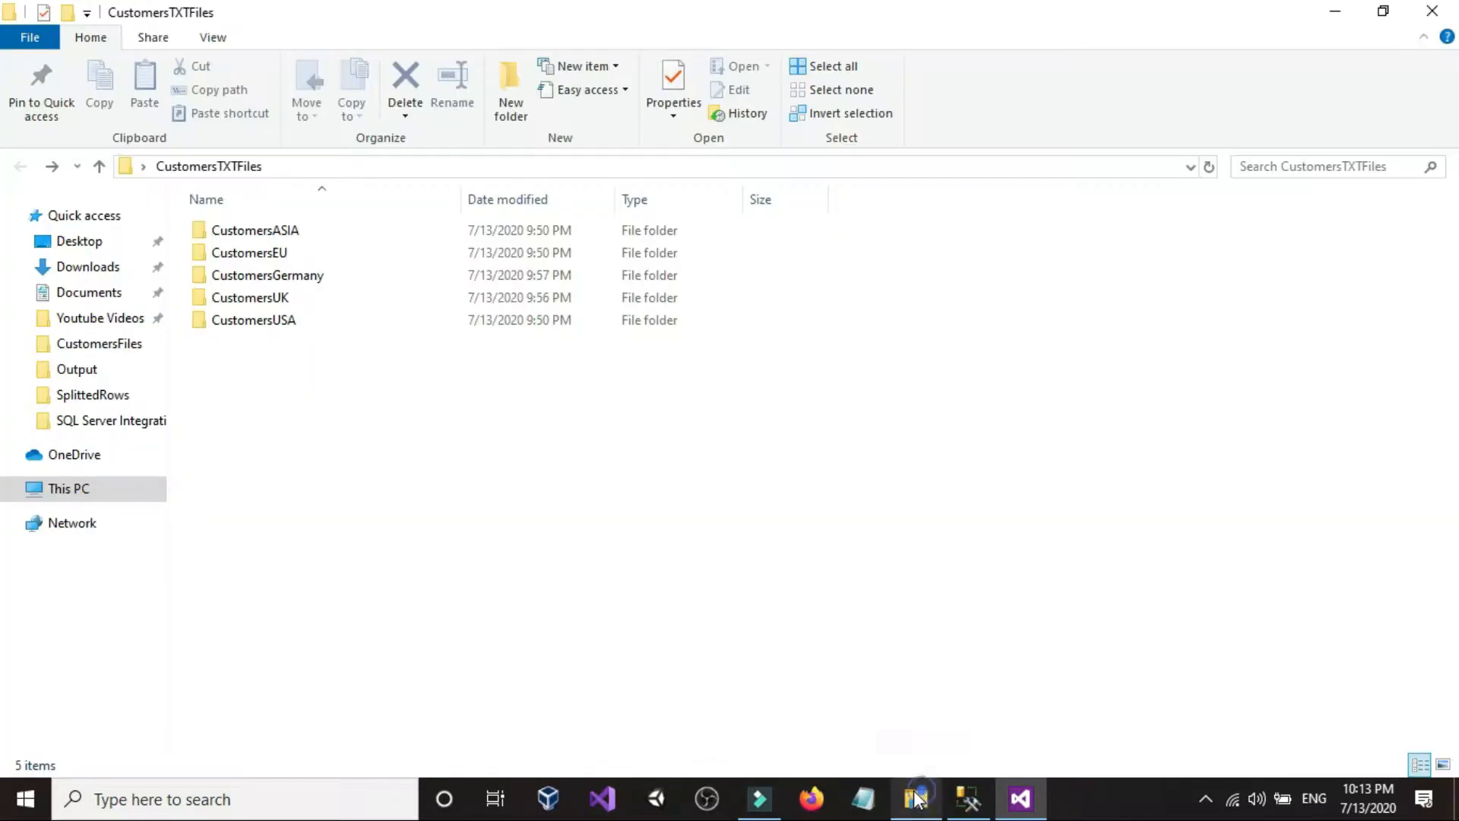
pyautogui.doubleClick(300, 229)
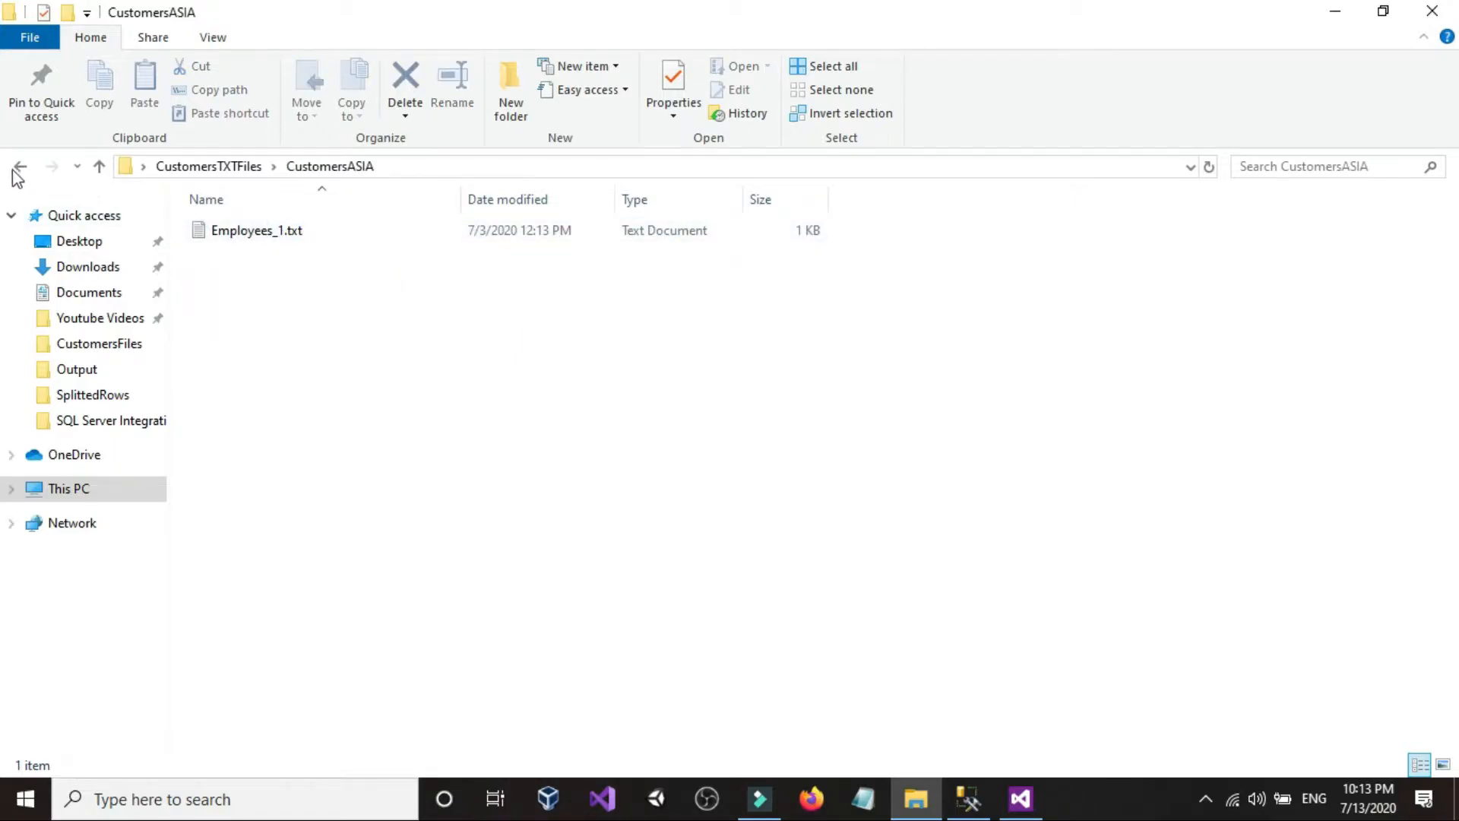
pyautogui.click(21, 168)
pyautogui.doubleClick(251, 251)
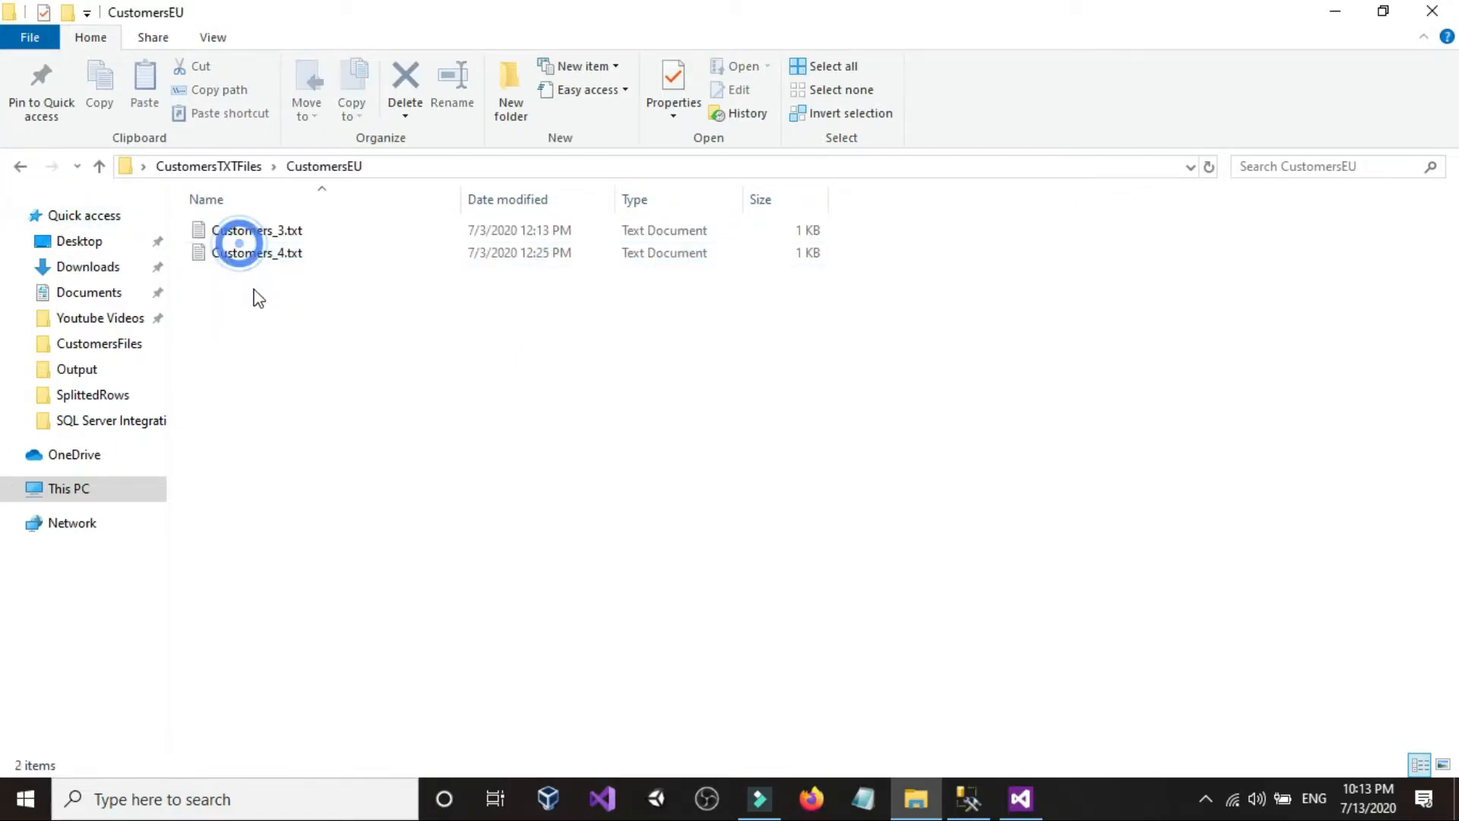
pyautogui.click(21, 167)
pyautogui.click(374, 490)
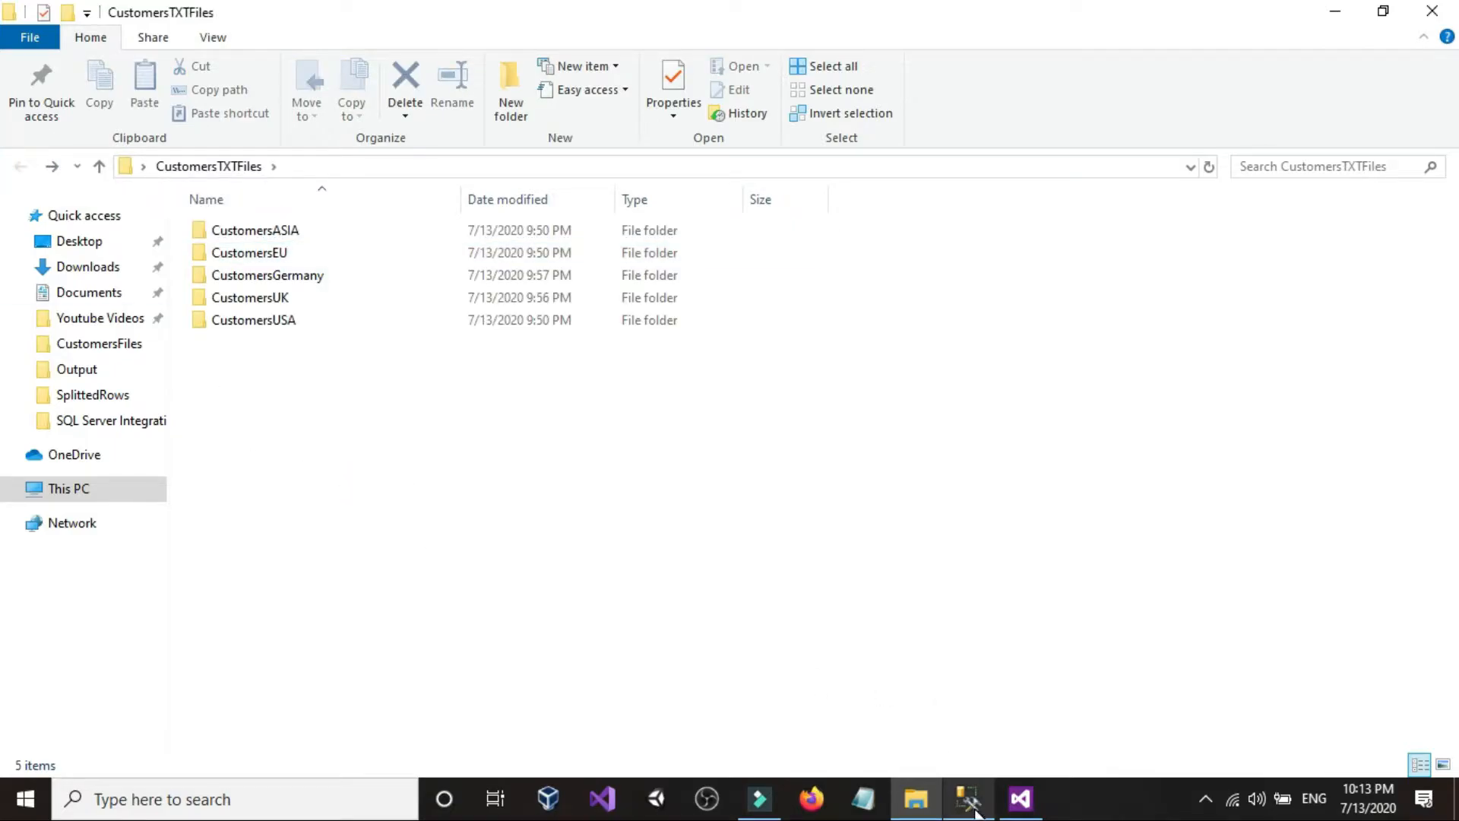
# Return to Visual Studio and add a Foreach Loop Container to the new package's control flow.
pyautogui.click(1021, 798)
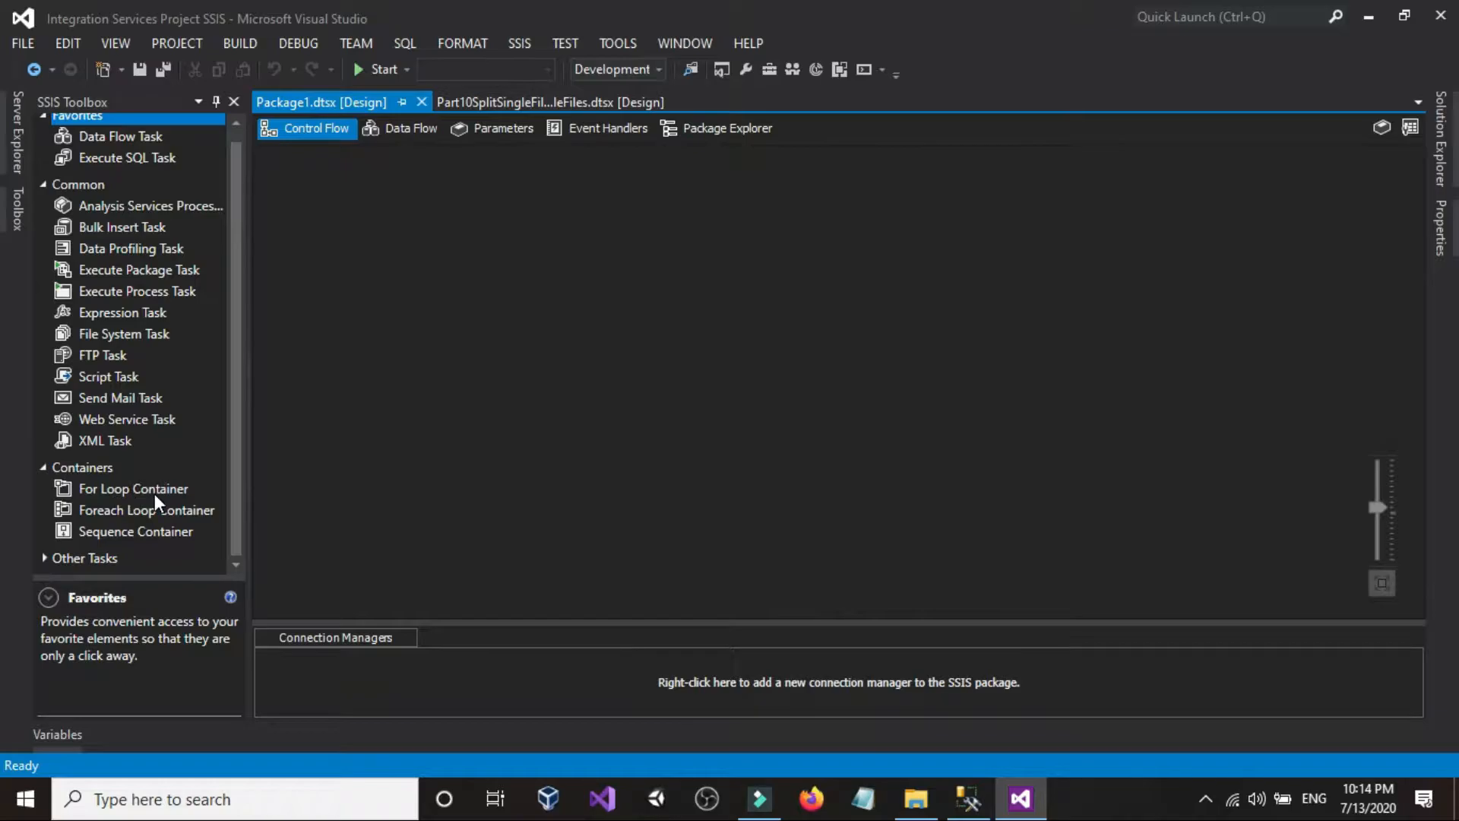
pyautogui.moveTo(127, 512); pyautogui.dragTo(530, 426)
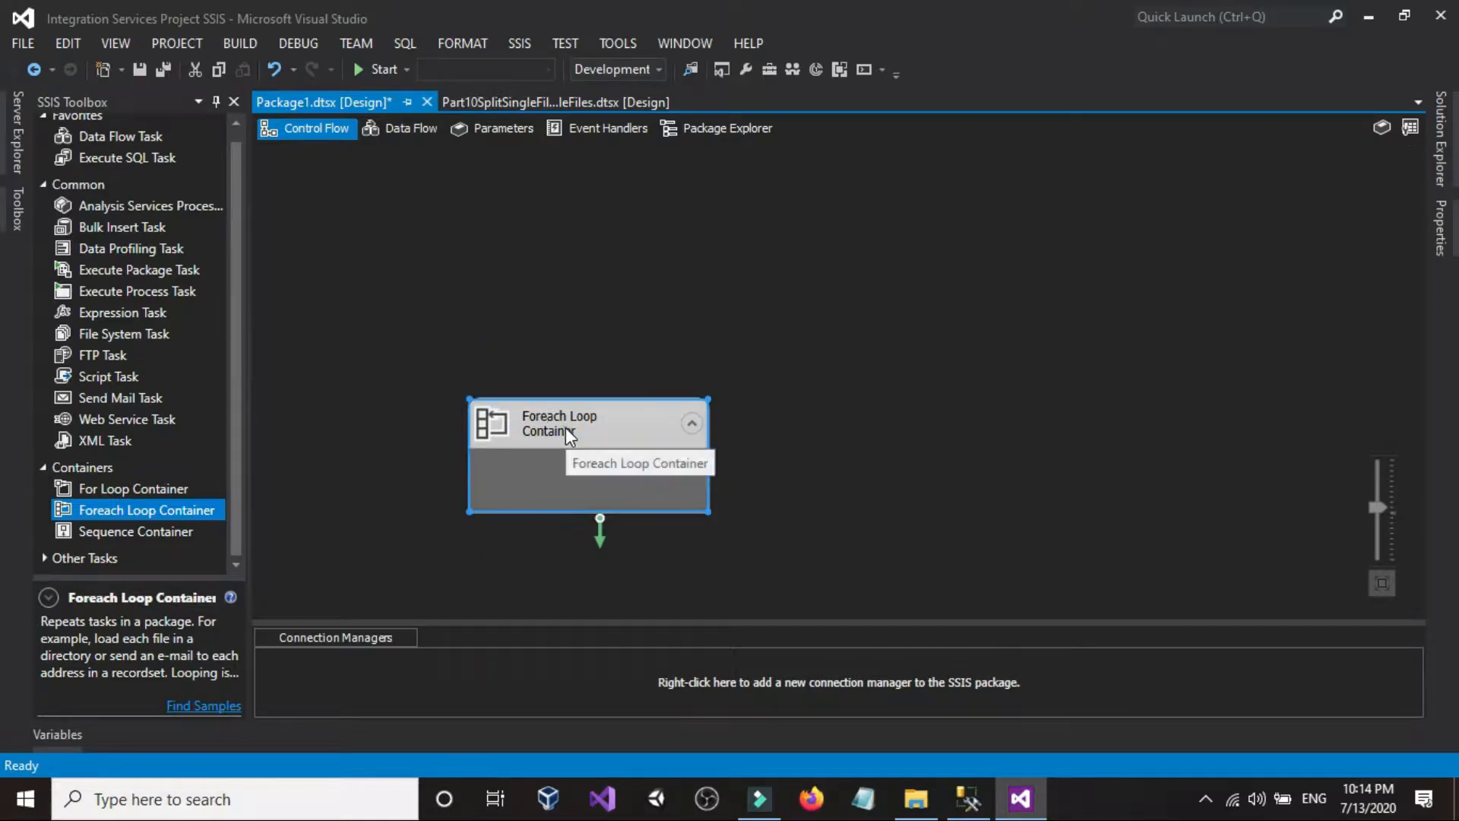
# Examine the Directory property expression option of the Foreach File Enumerator against the stored folder paths, and leave the loop editor without changes.
pyautogui.doubleClick(565, 427)
pyautogui.click(414, 211)
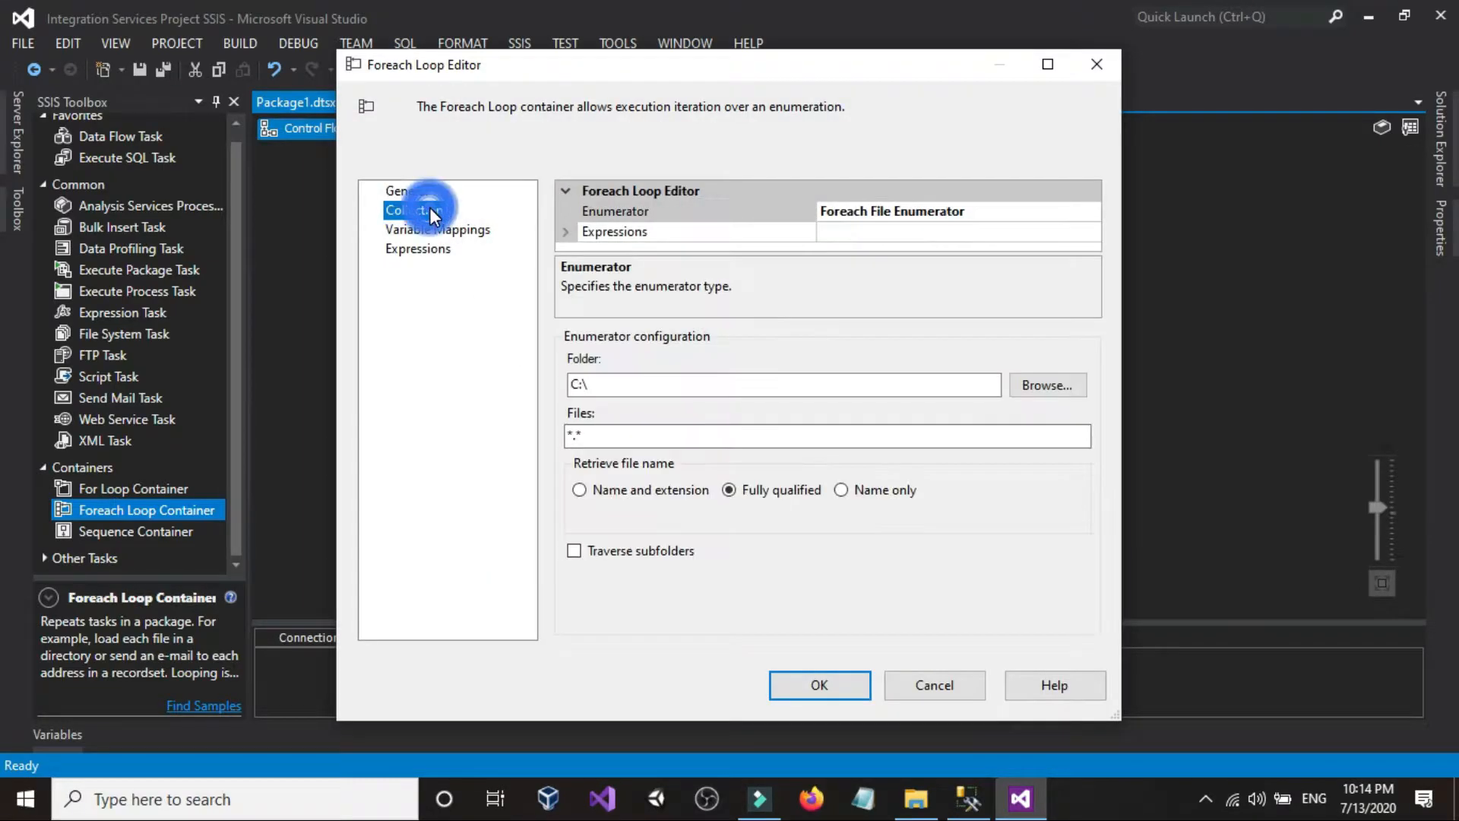
pyautogui.click(909, 231)
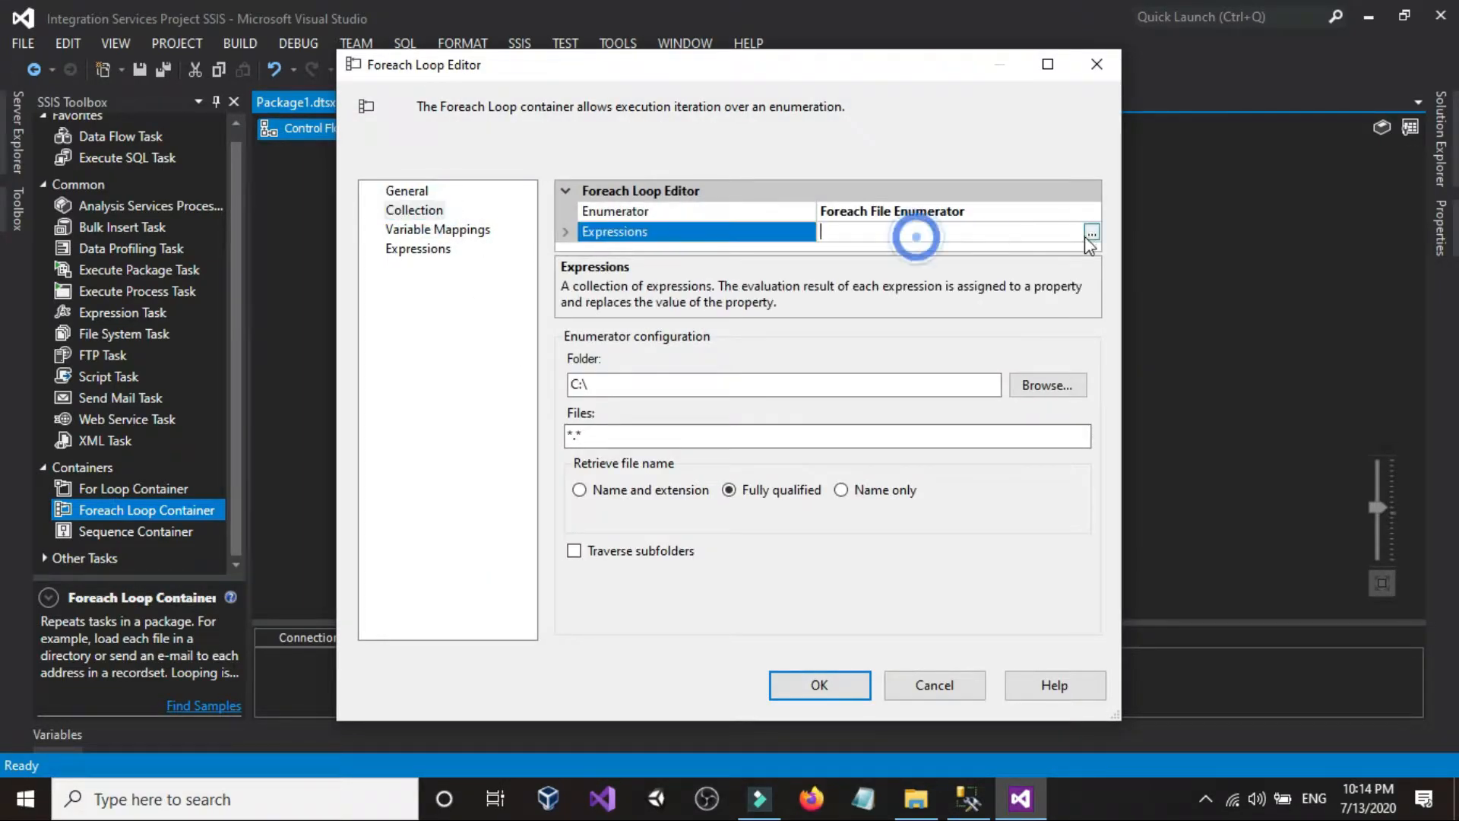
pyautogui.click(1093, 232)
pyautogui.click(696, 301)
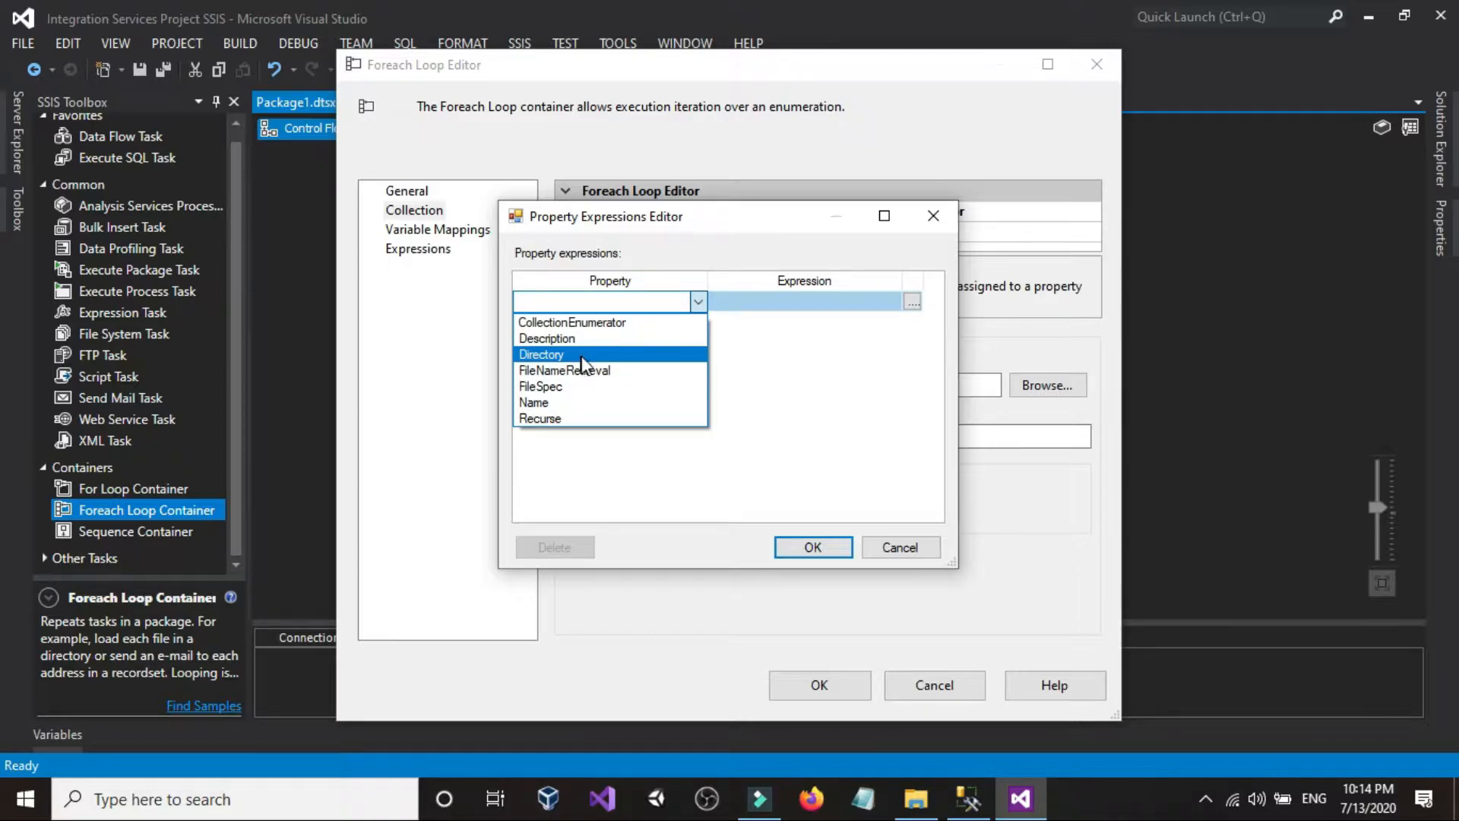
pyautogui.click(968, 801)
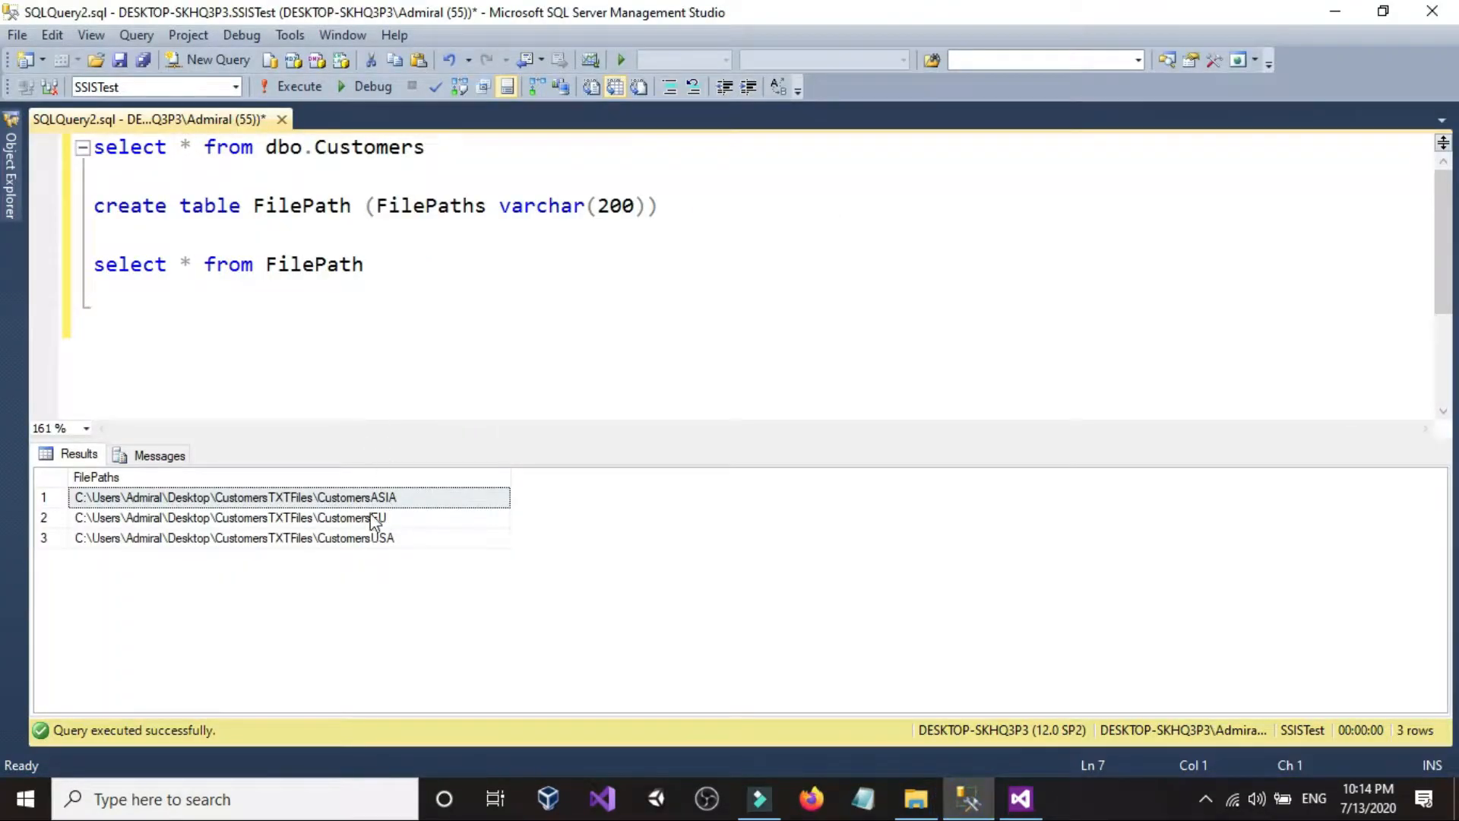
pyautogui.click(955, 813)
pyautogui.click(898, 547)
pyautogui.moveTo(782, 67); pyautogui.dragTo(726, 523)
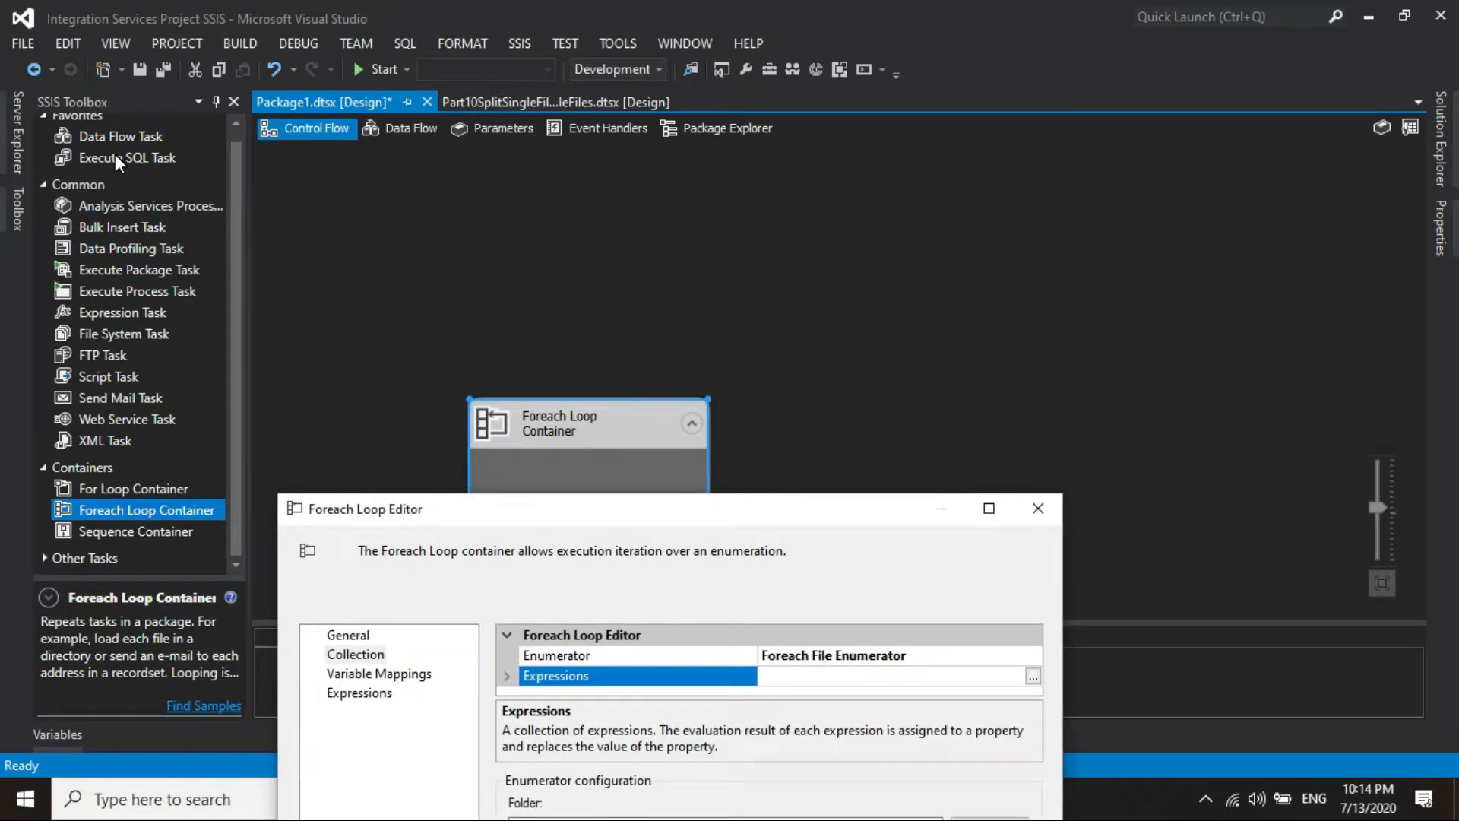
pyautogui.click(1037, 508)
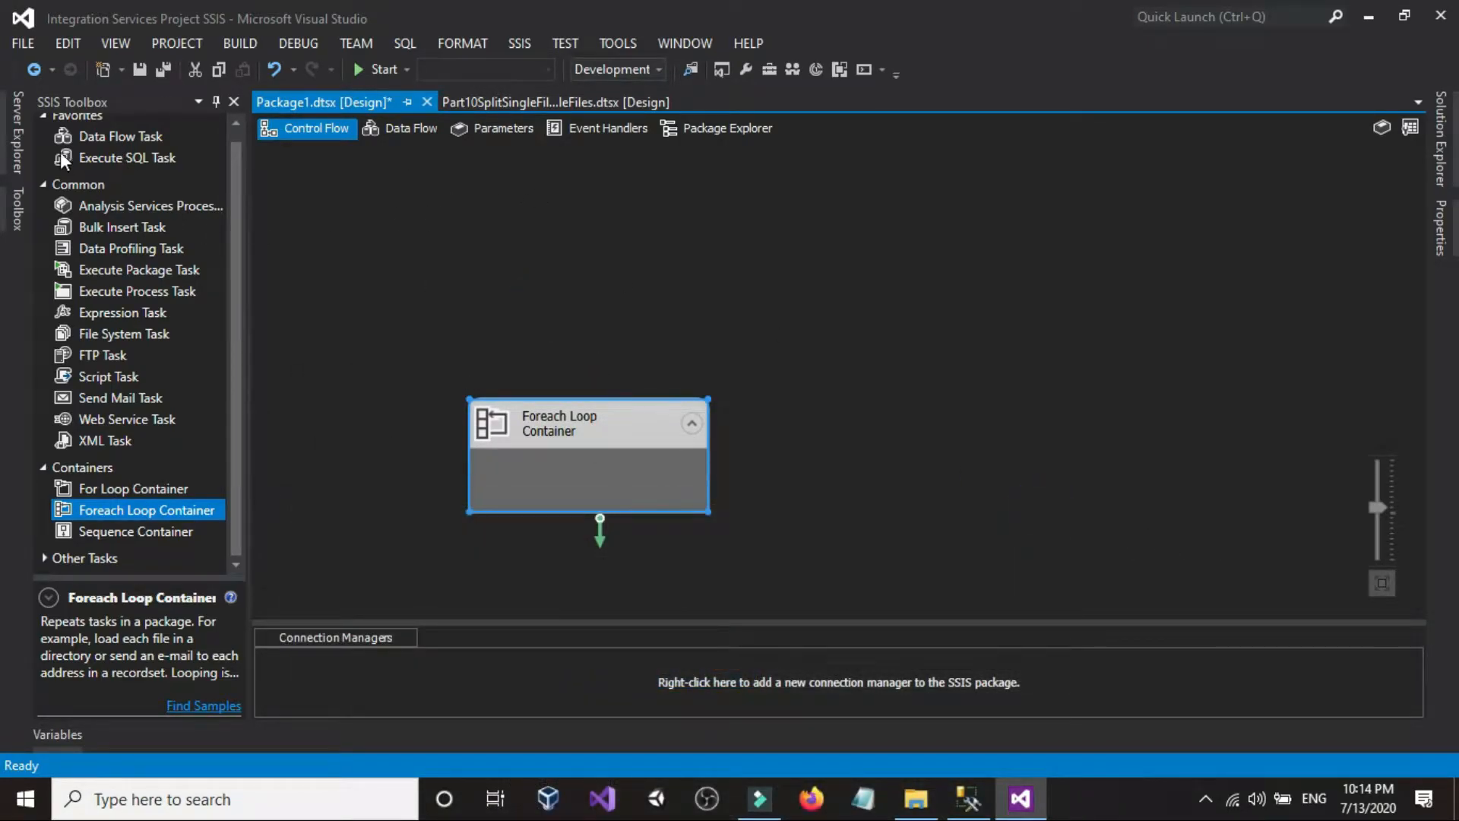
# Add an Execute SQL Task above the Foreach Loop Container in the control flow.
pyautogui.moveTo(106, 158); pyautogui.dragTo(453, 228)
pyautogui.click(440, 263)
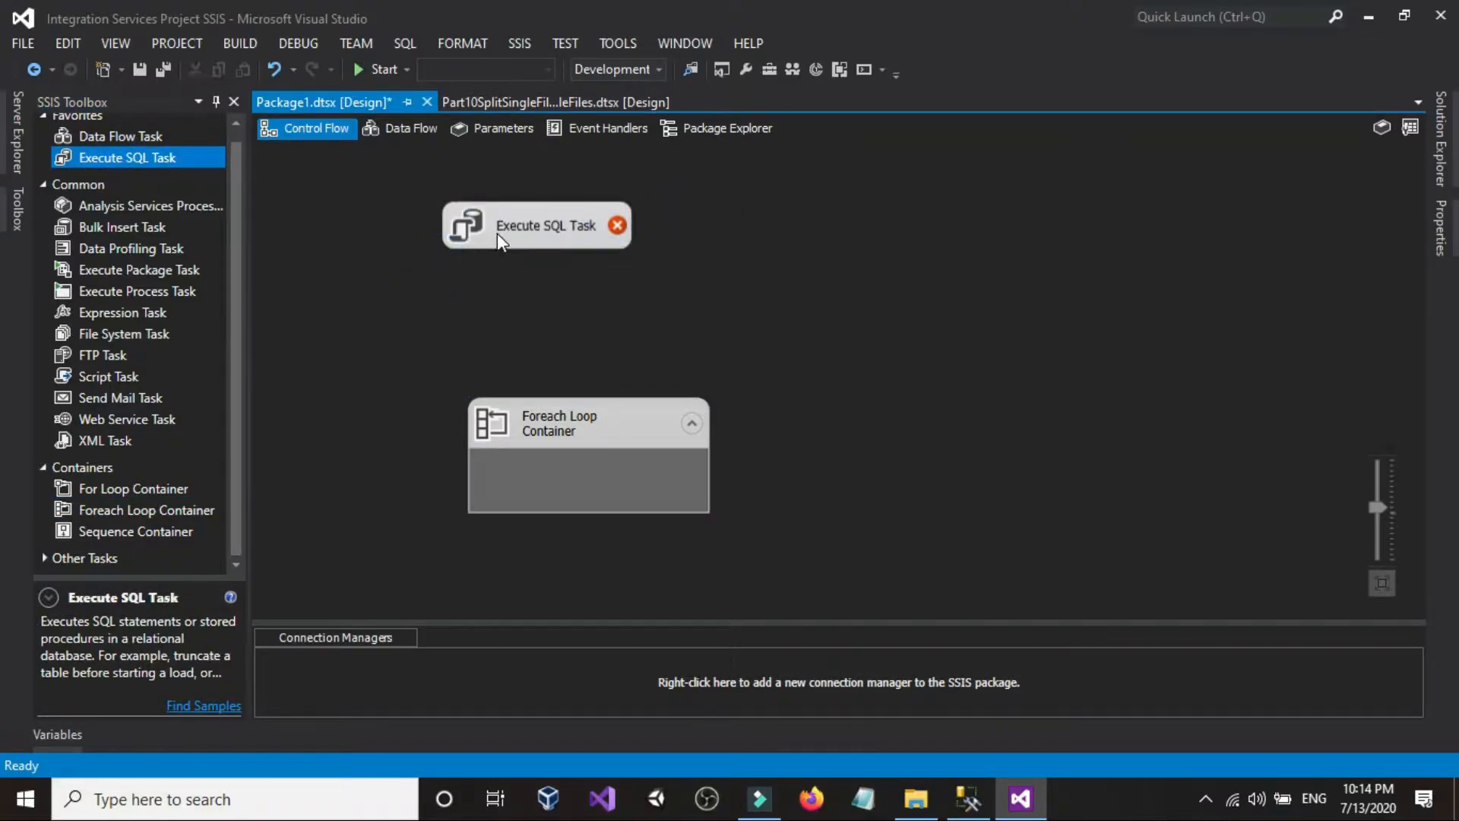
# Examine the Foreach Loop Container's collection folder and files settings, and close its editor without changes.
pyautogui.doubleClick(553, 424)
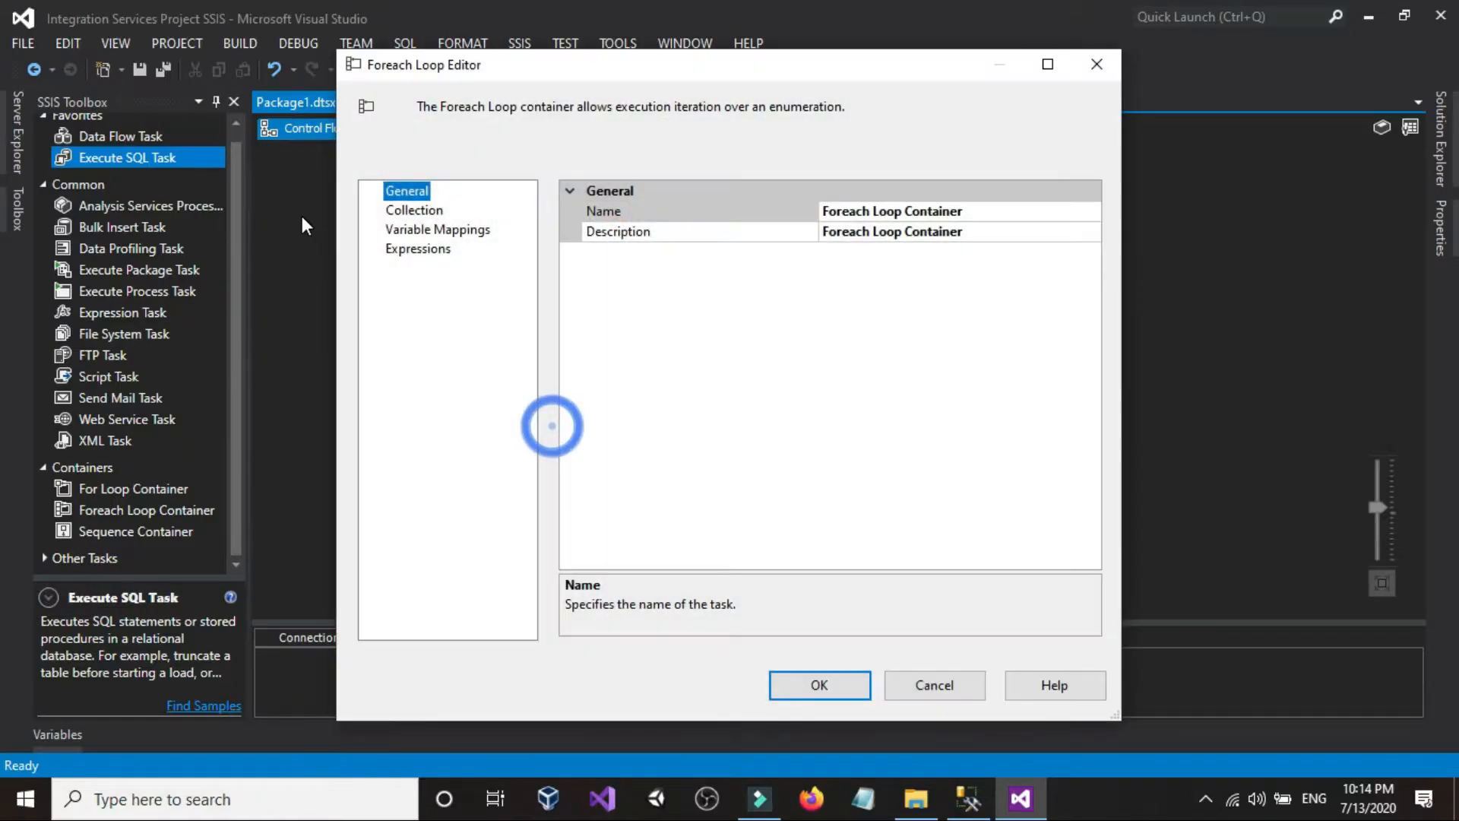
pyautogui.click(416, 212)
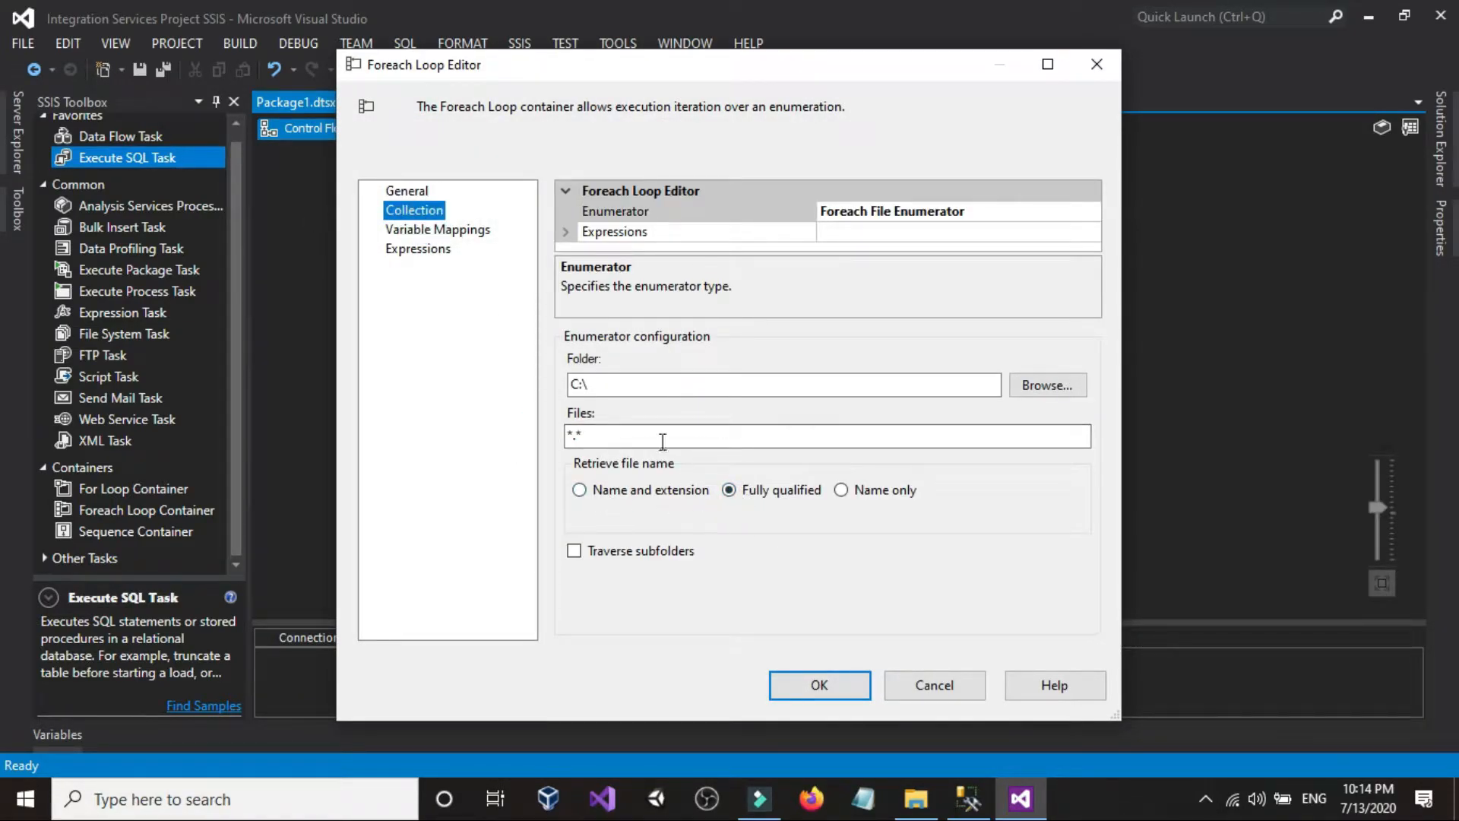
pyautogui.click(647, 431)
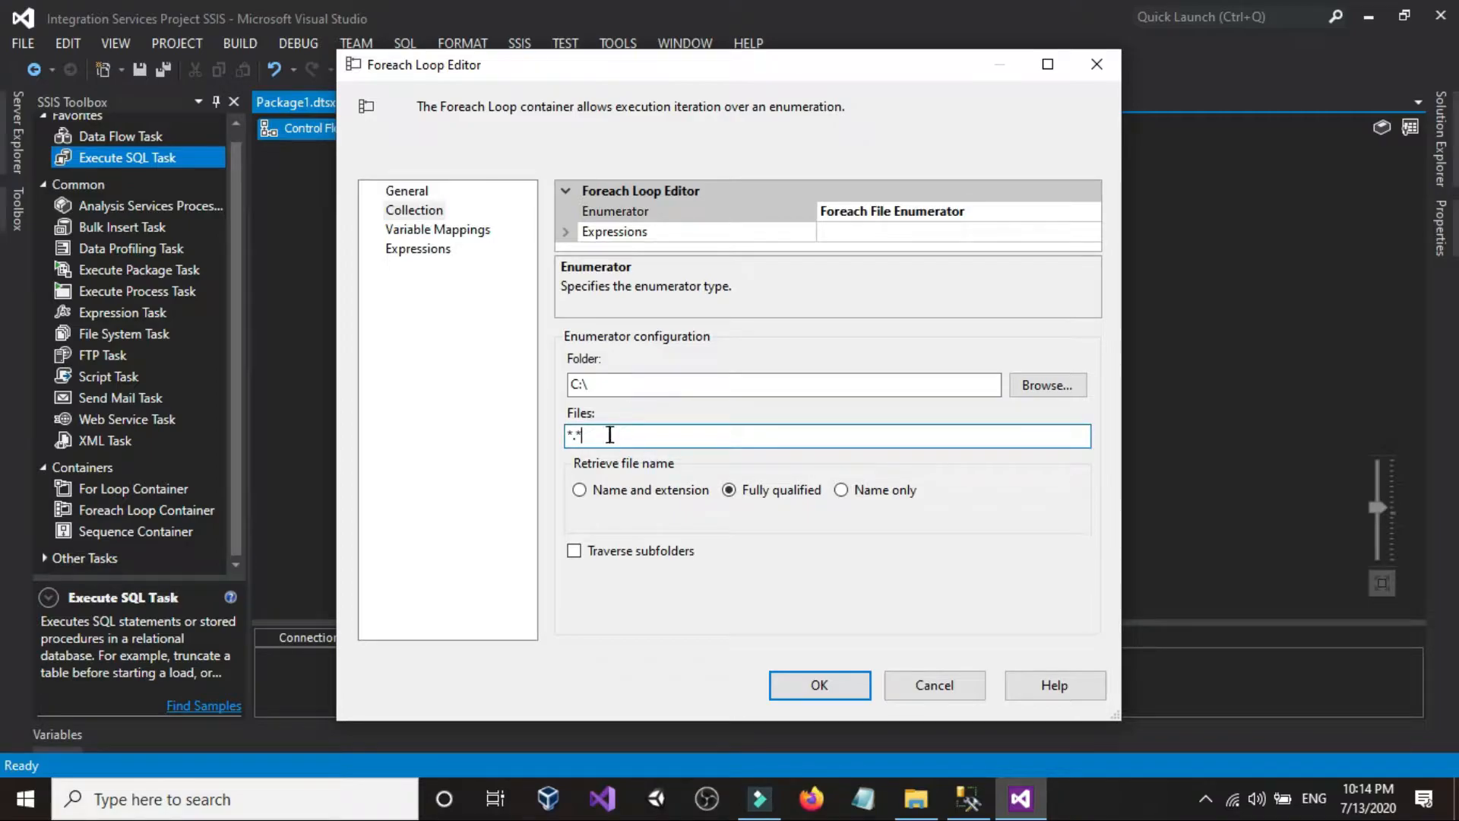
pyautogui.click(980, 692)
# Center the Execute SQL Task above the loop, delete the SSISTest data connection and start a new OLE DB connection for the task.
pyautogui.click(495, 240)
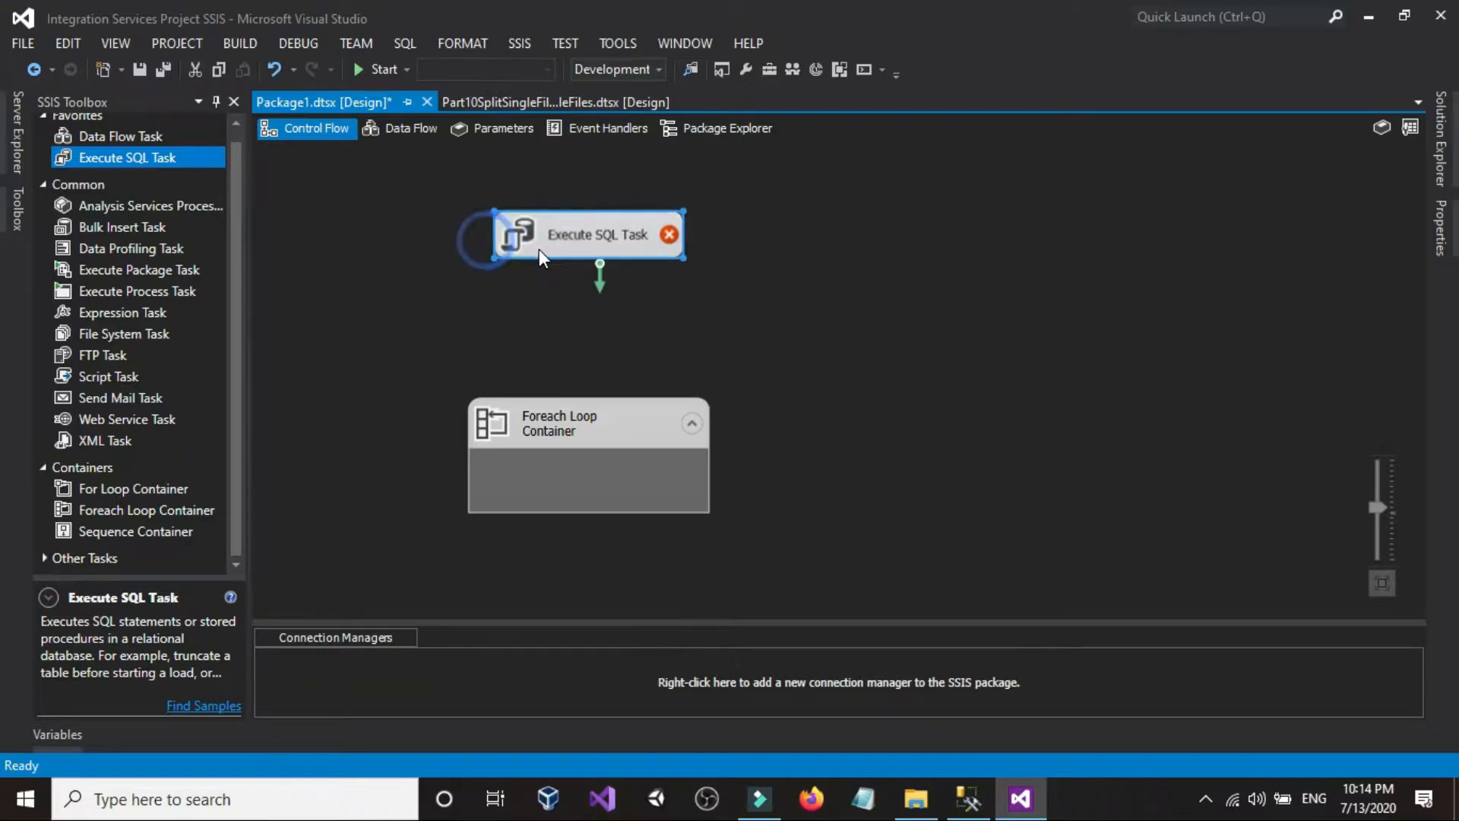
pyautogui.doubleClick(559, 244)
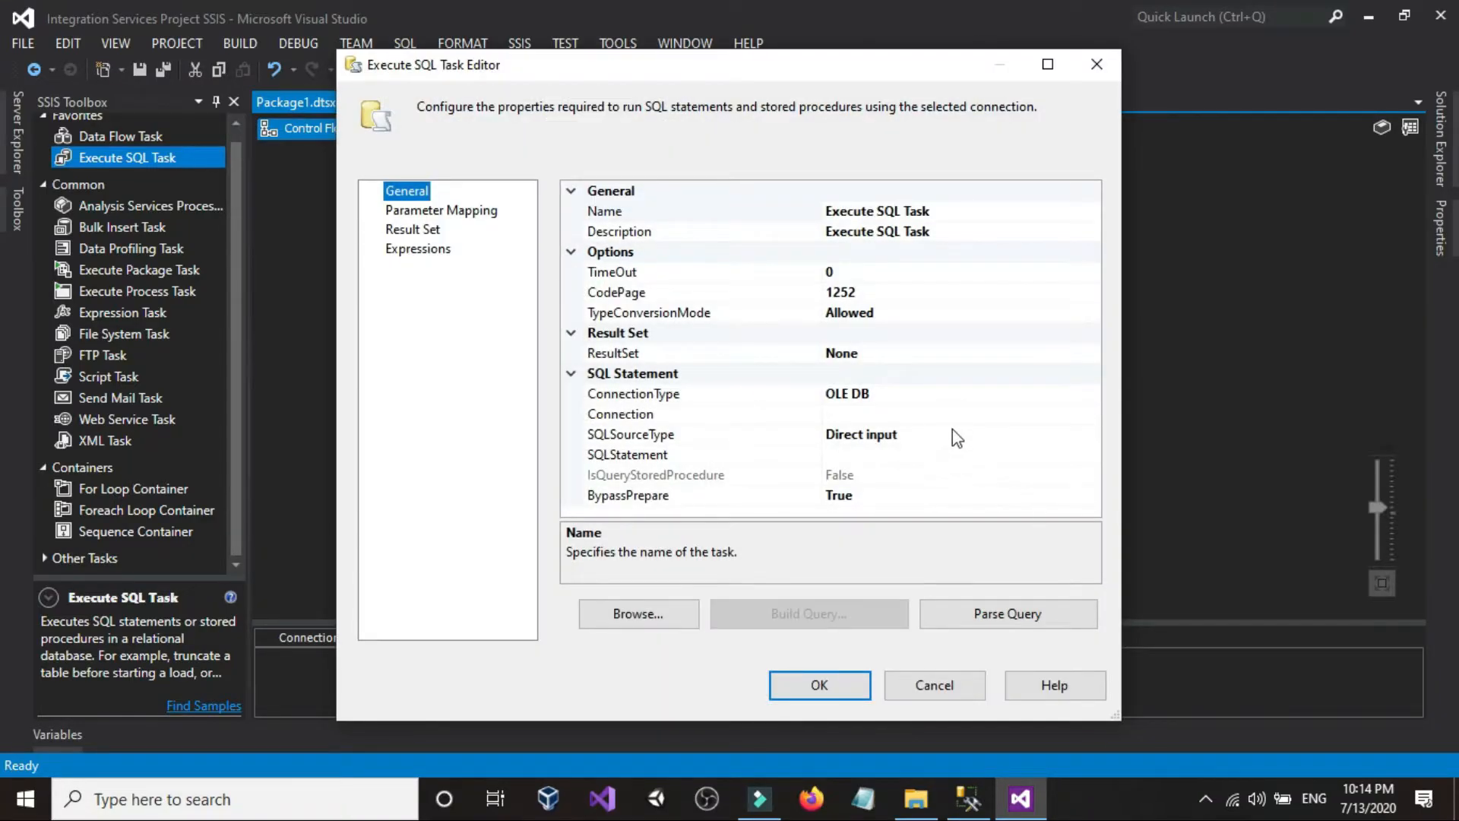
pyautogui.click(944, 414)
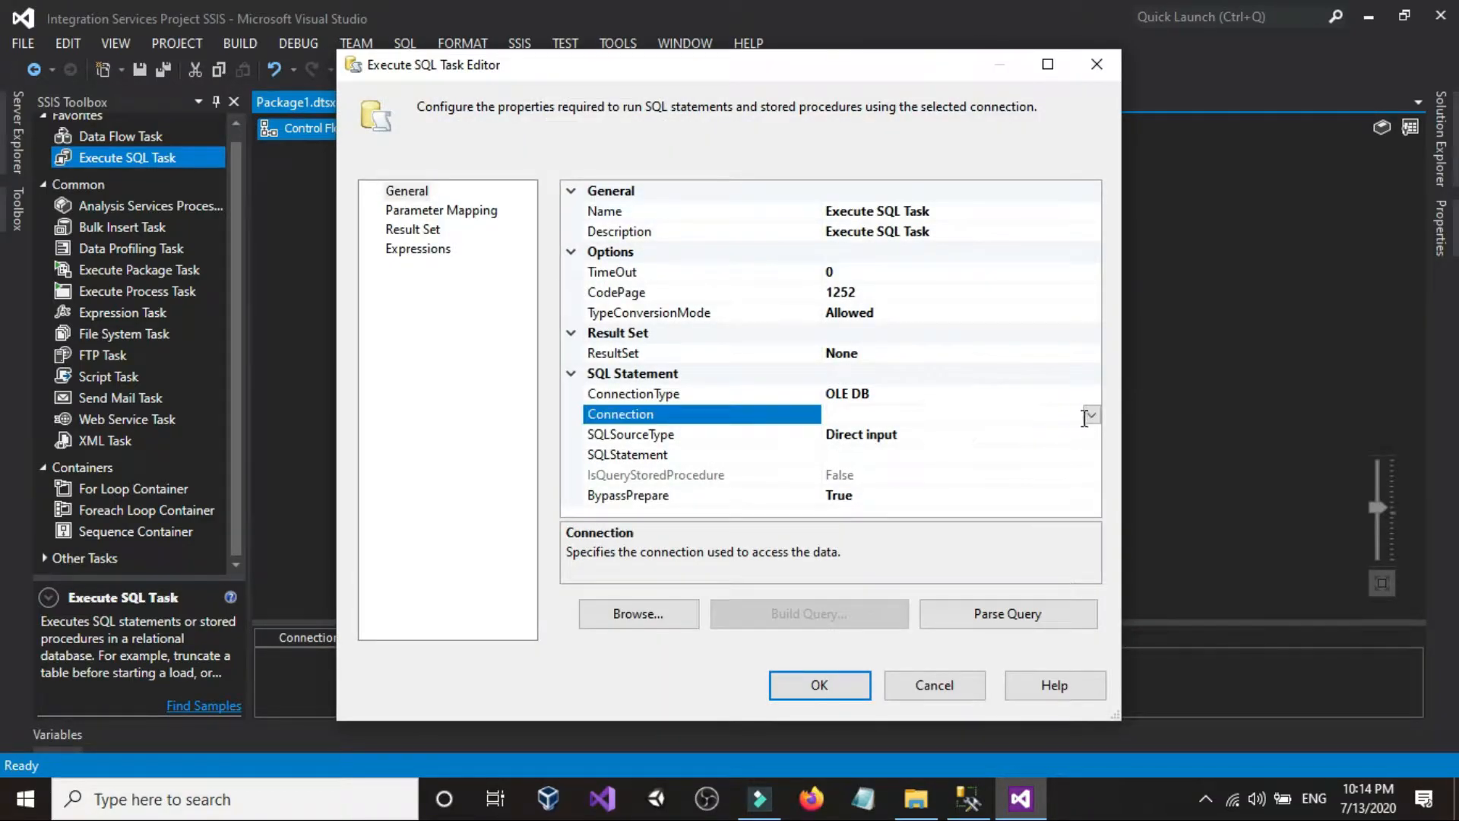
pyautogui.click(1091, 414)
pyautogui.click(1004, 438)
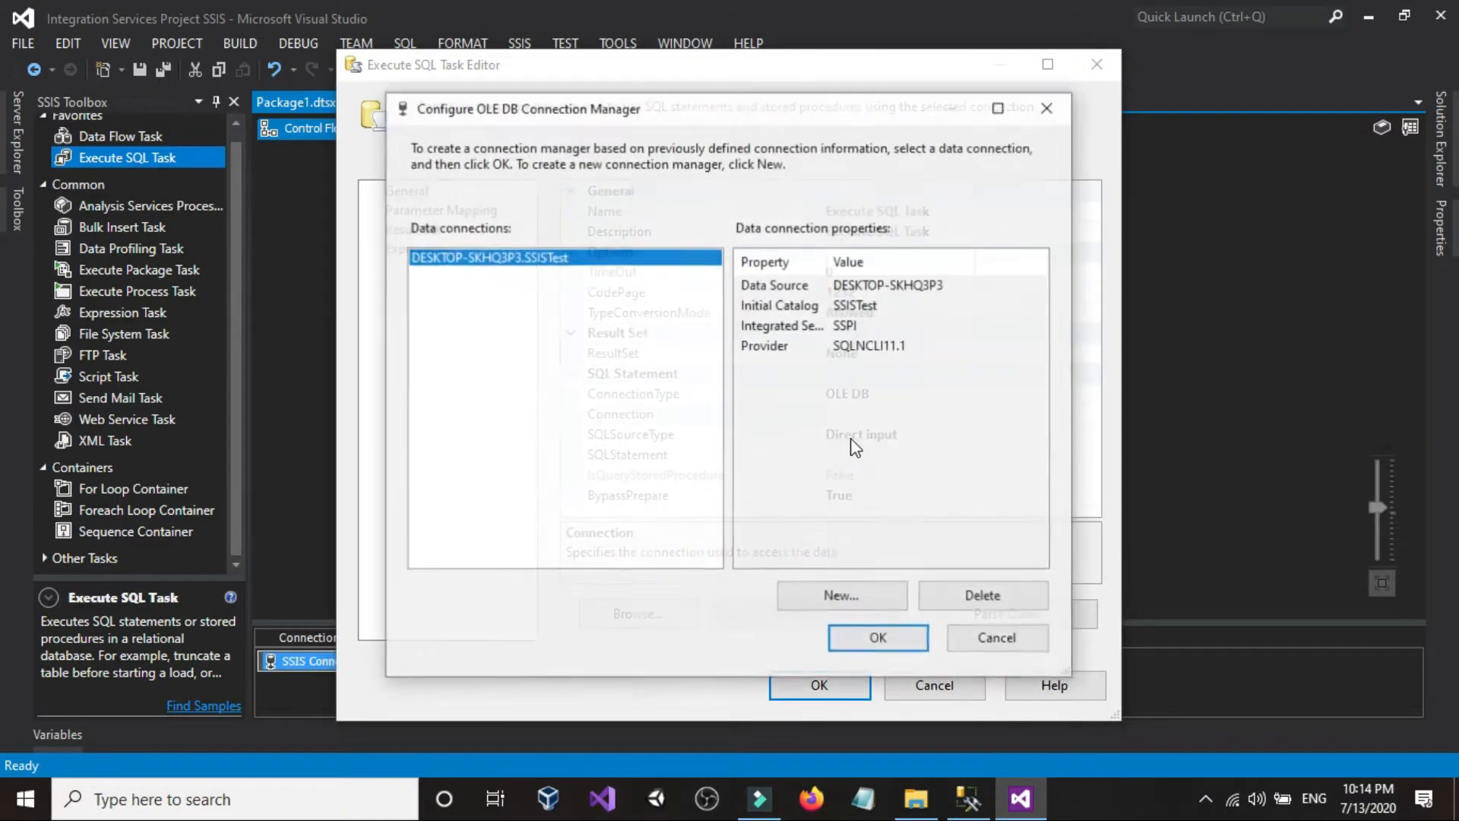
pyautogui.click(1020, 600)
pyautogui.click(873, 595)
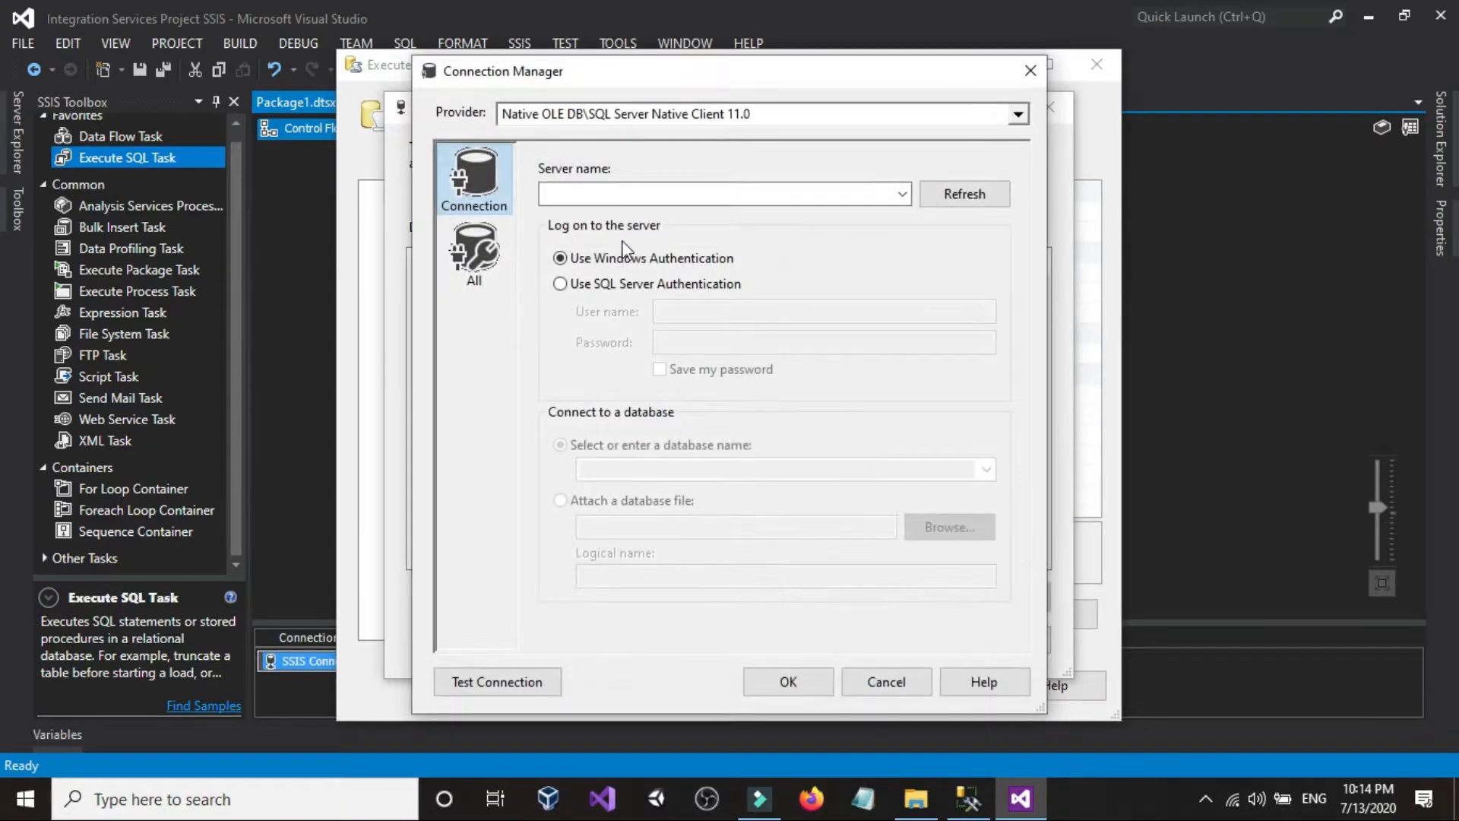
# Switch to SQL Server Management Studio, copy the server name from the Database Engine connection dialog and cancel the dialog.
pyautogui.click(968, 797)
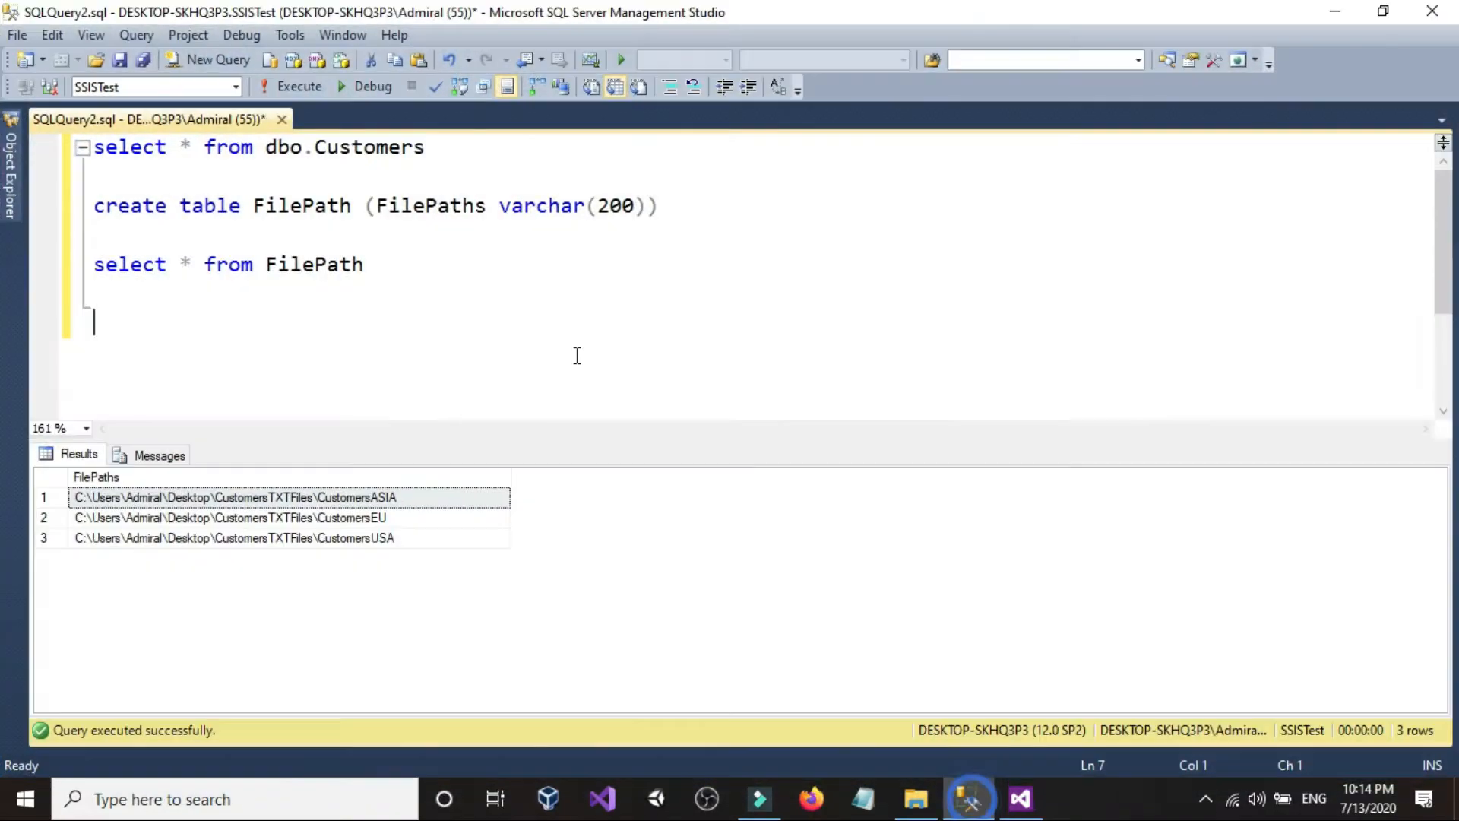
pyautogui.click(16, 118)
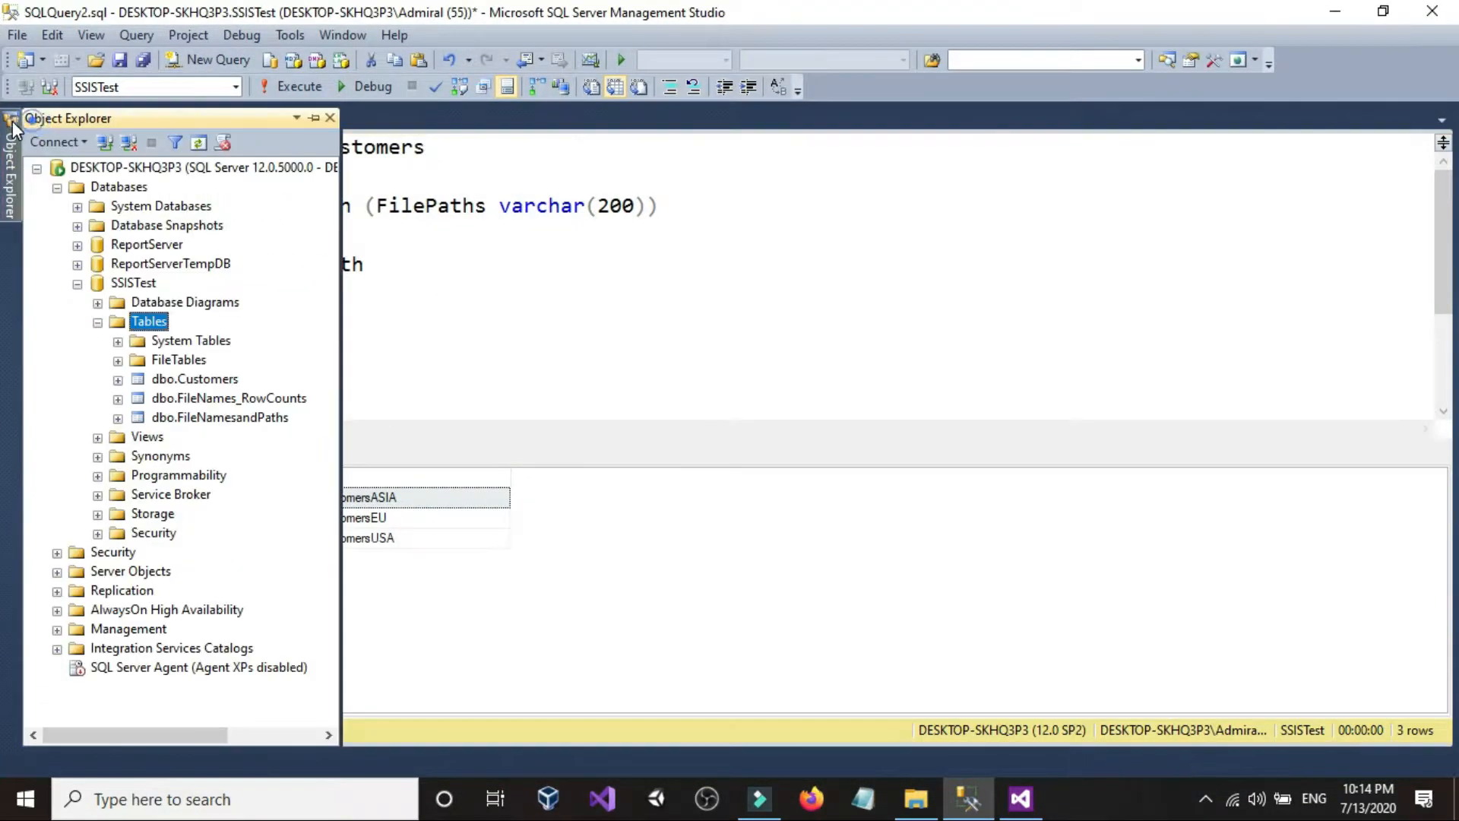
pyautogui.click(57, 143)
pyautogui.click(62, 165)
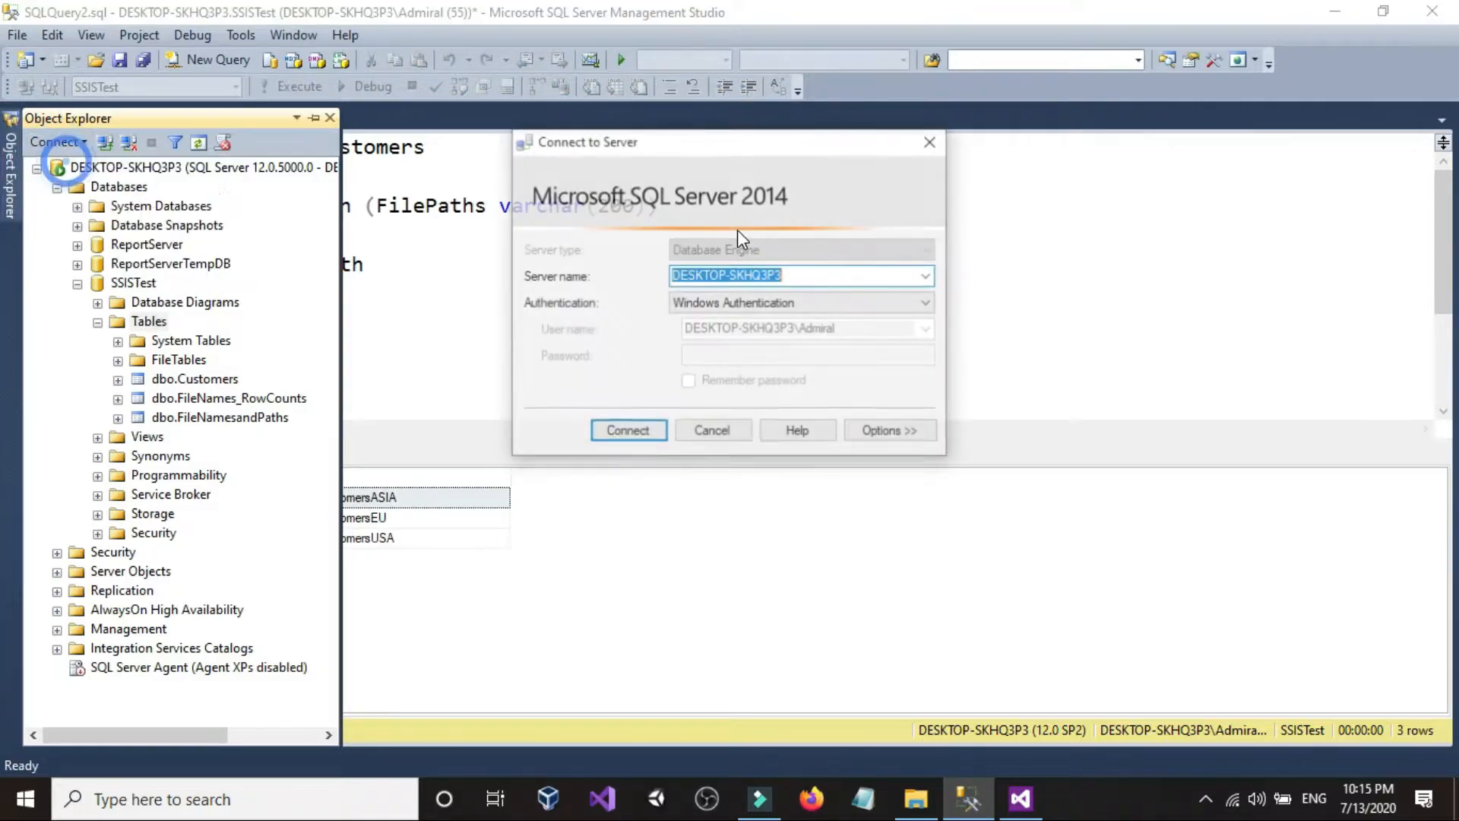
pyautogui.rightClick(755, 279)
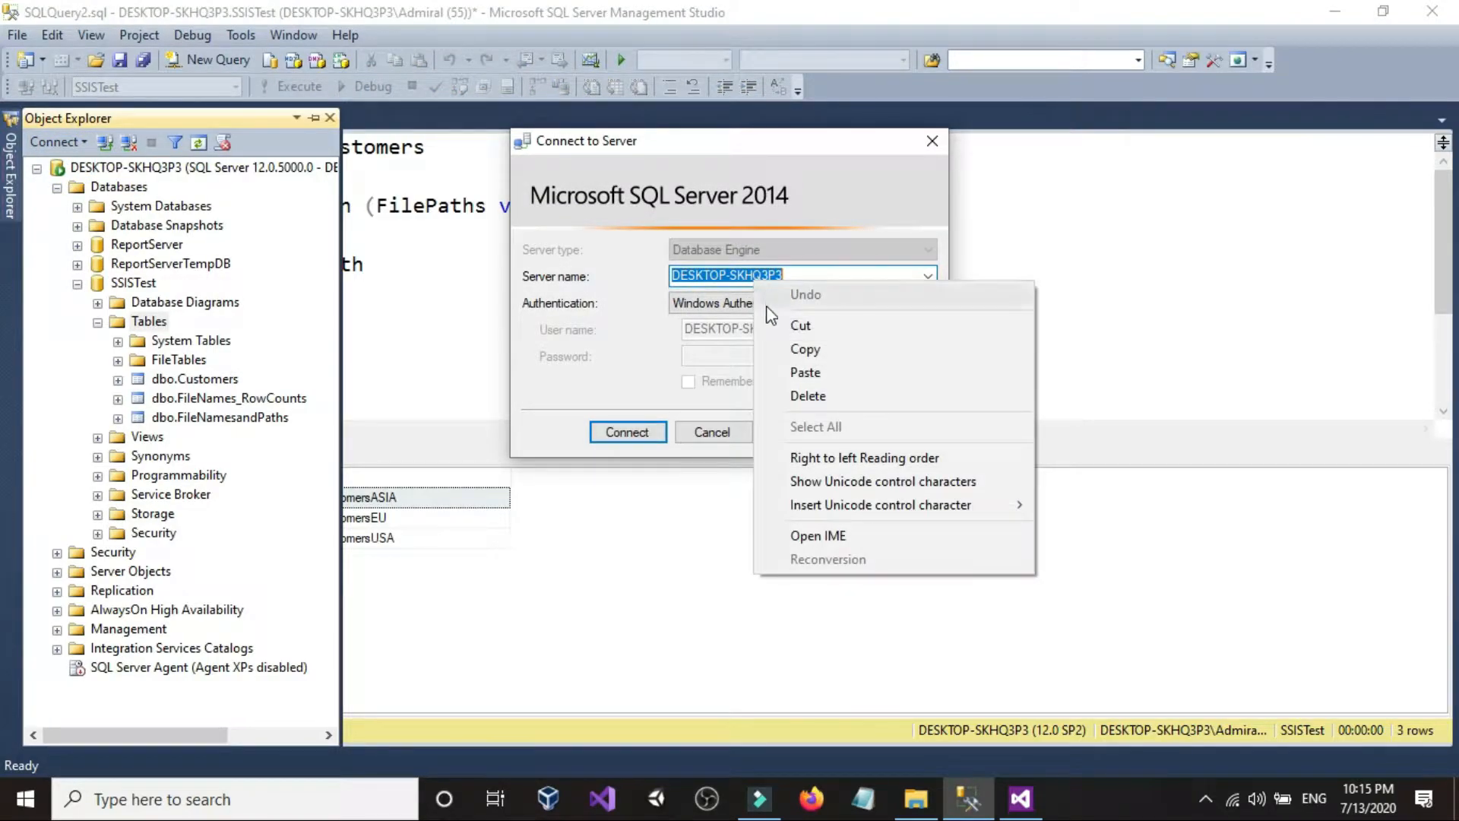
pyautogui.click(794, 346)
pyautogui.click(718, 435)
pyautogui.click(576, 349)
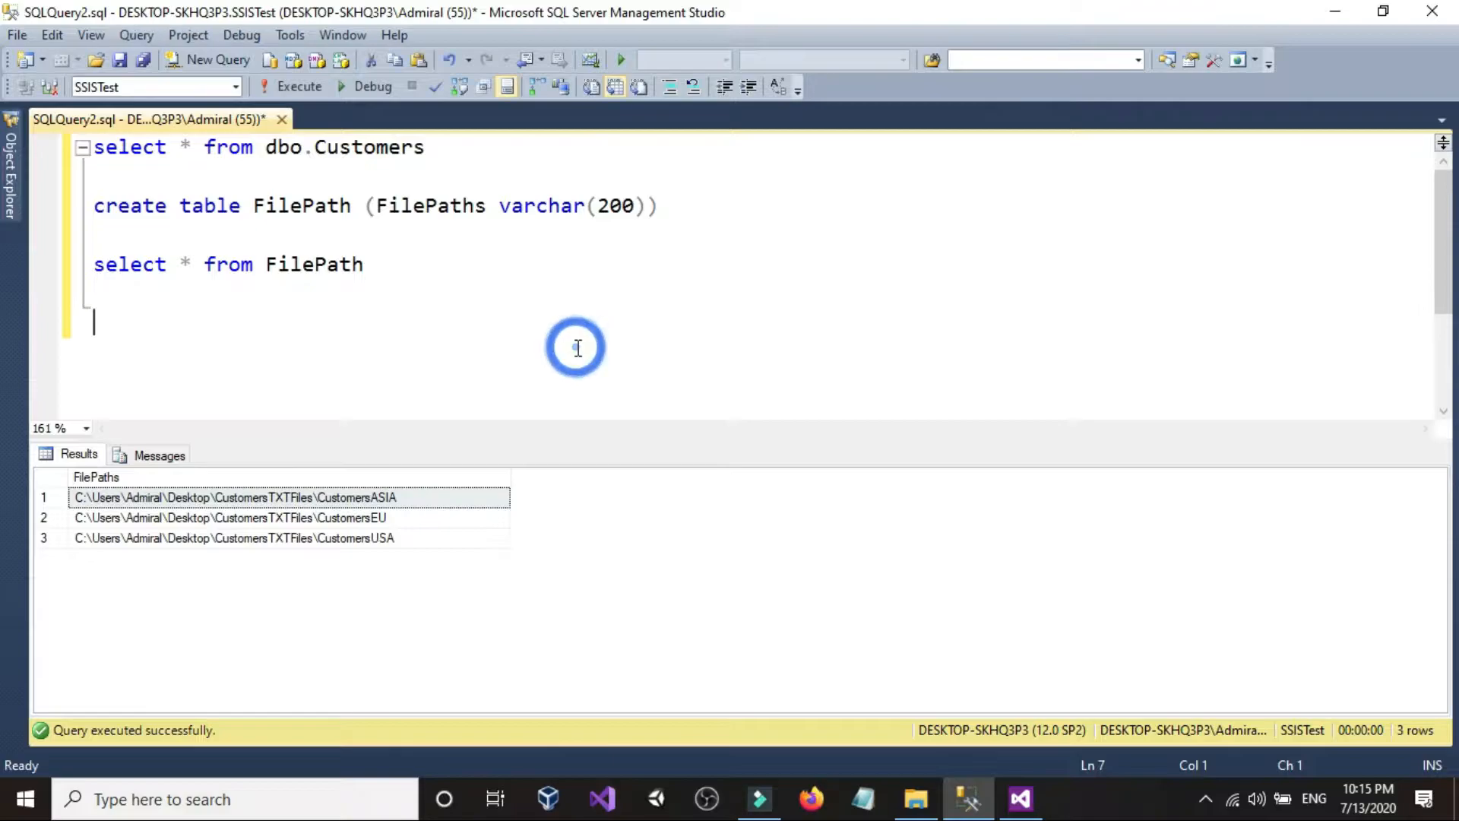
pyautogui.write('select')
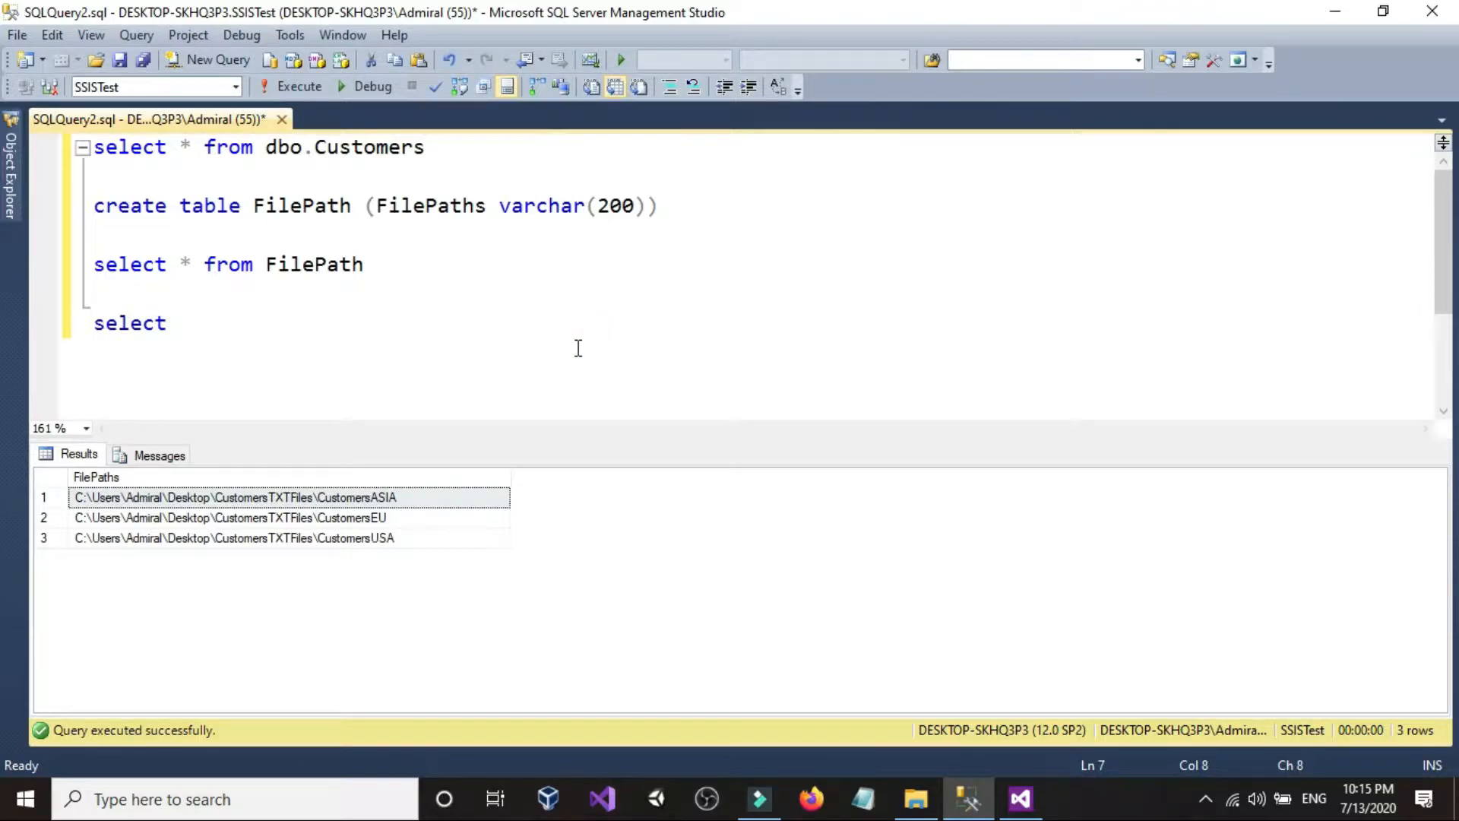
pyautogui.write(' @ser')
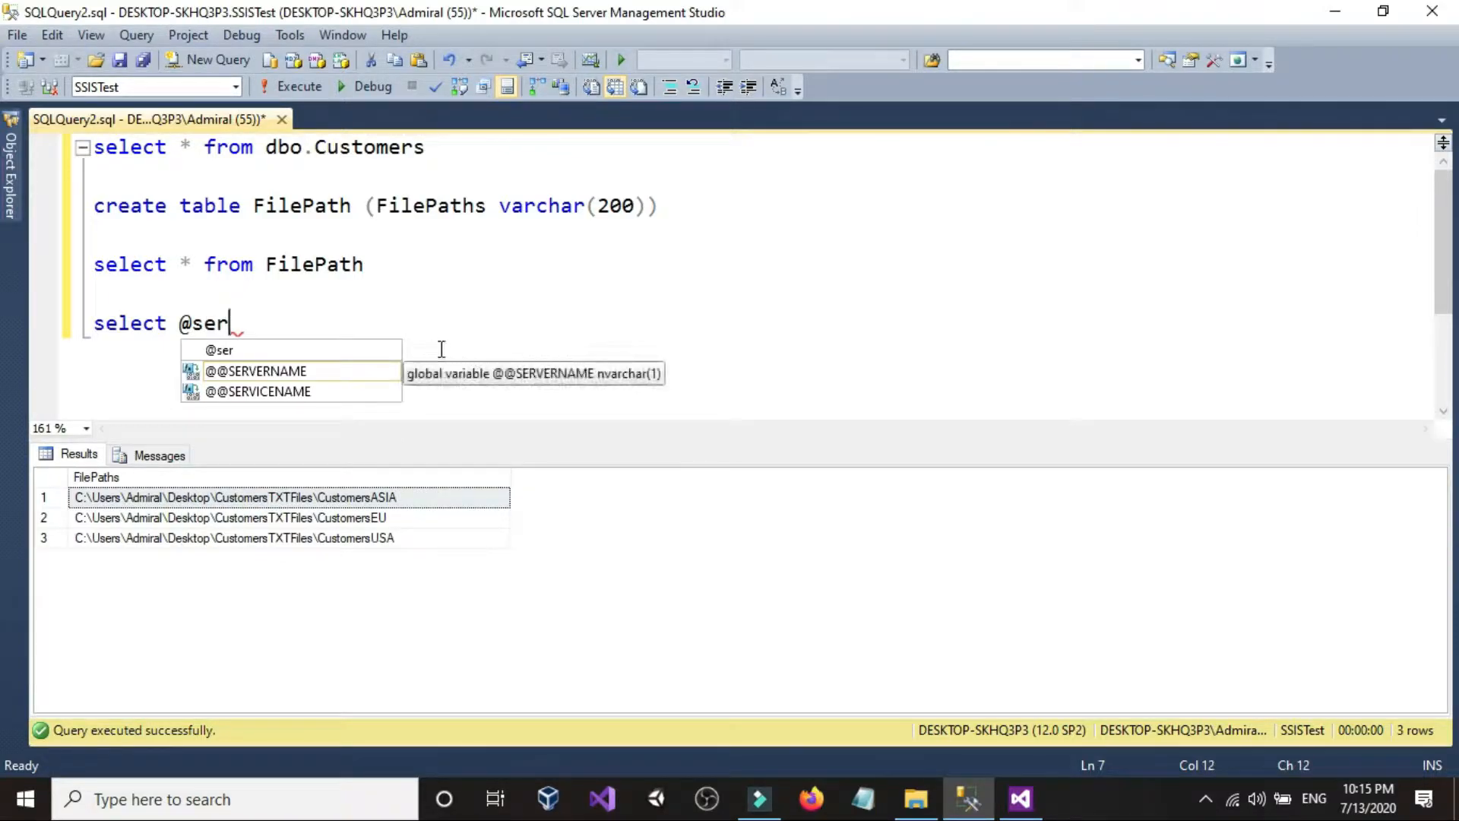
pyautogui.doubleClick(330, 371)
pyautogui.moveTo(357, 323); pyautogui.dragTo(93, 323)
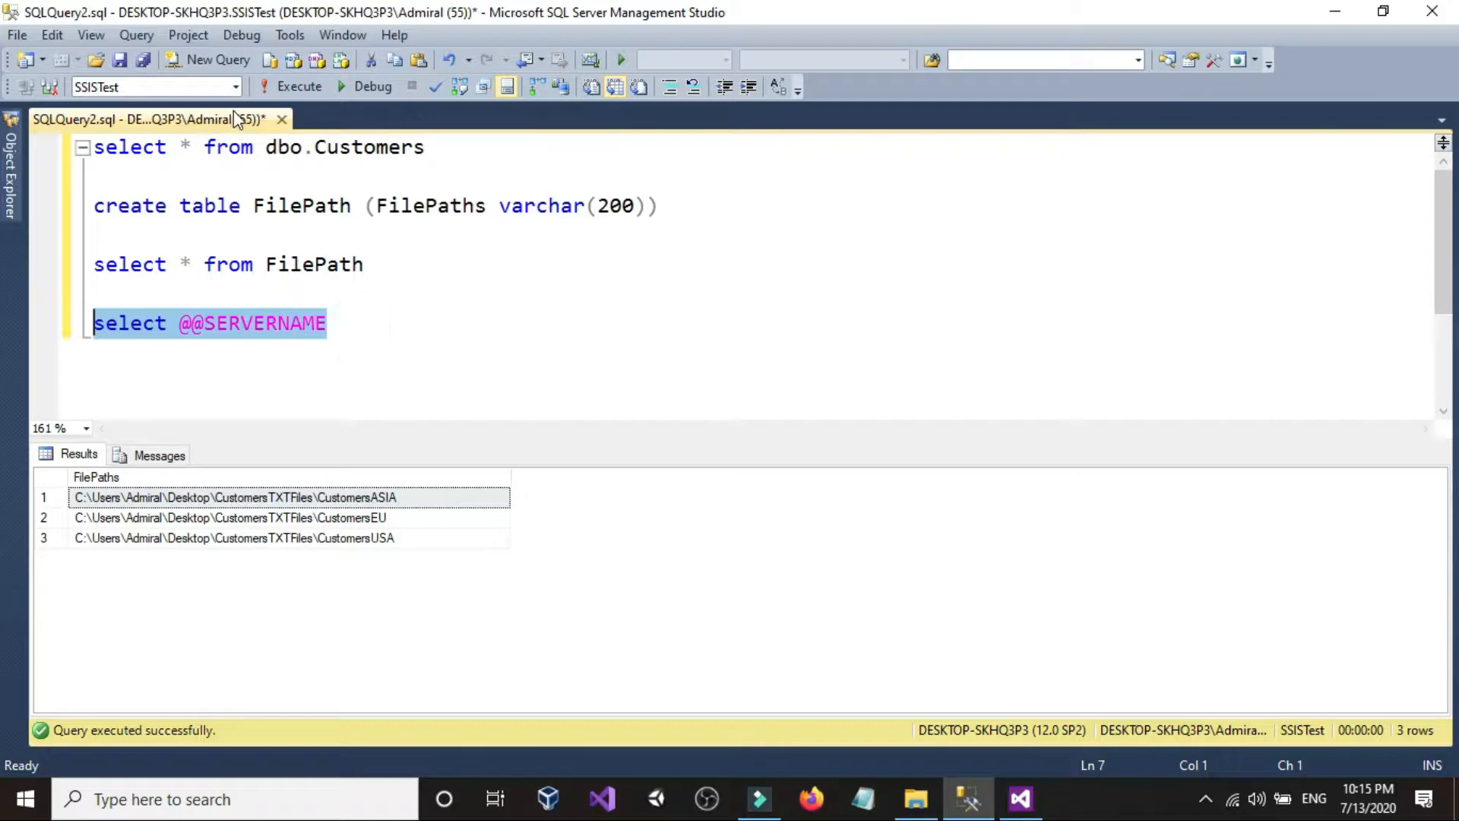
pyautogui.click(299, 86)
pyautogui.rightClick(135, 496)
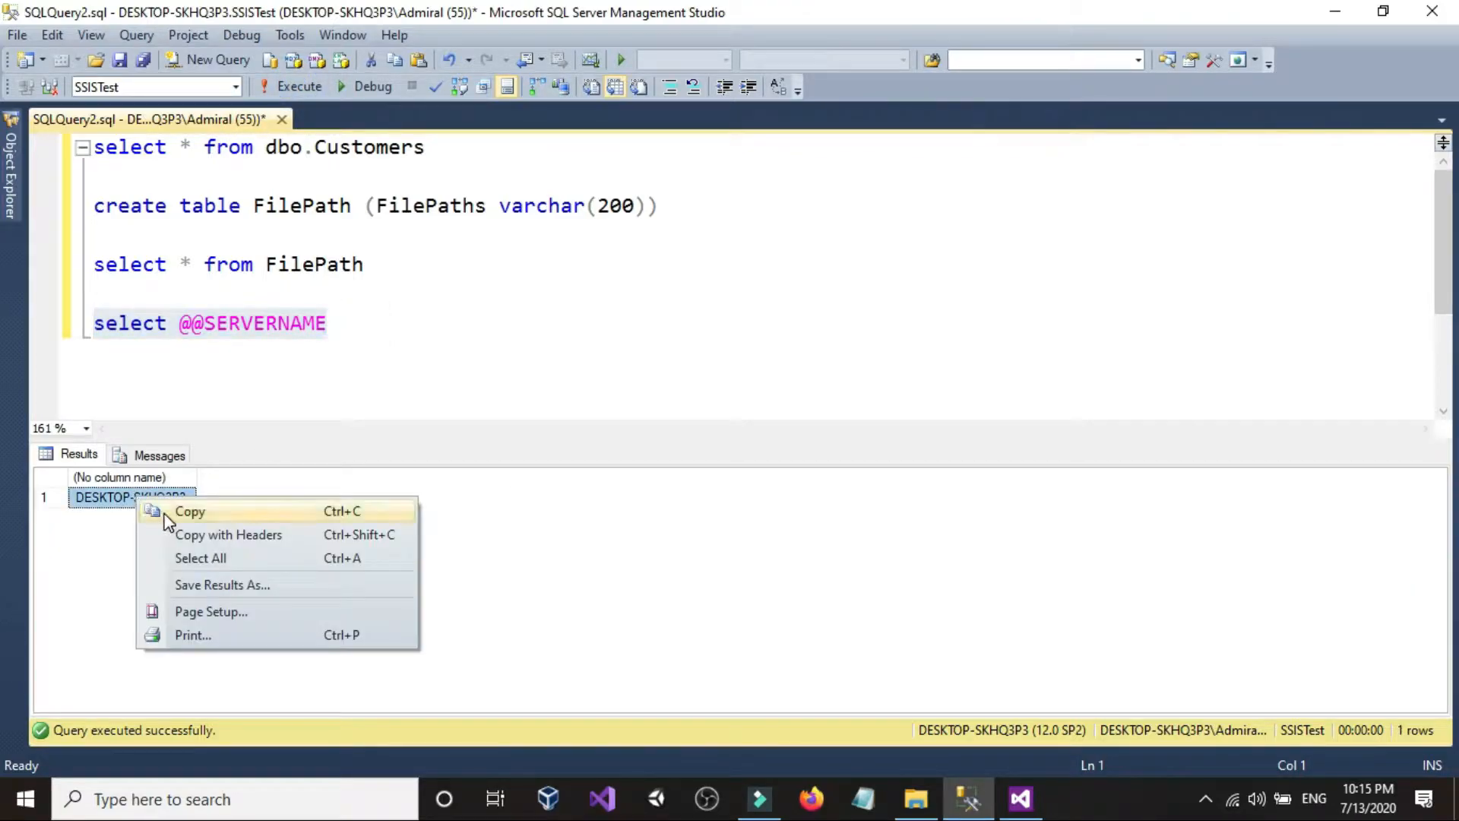
pyautogui.click(152, 510)
pyautogui.click(419, 401)
# Switch to Visual Studio and paste the copied server name into the new OLE DB connection's server name.
pyautogui.click(1020, 798)
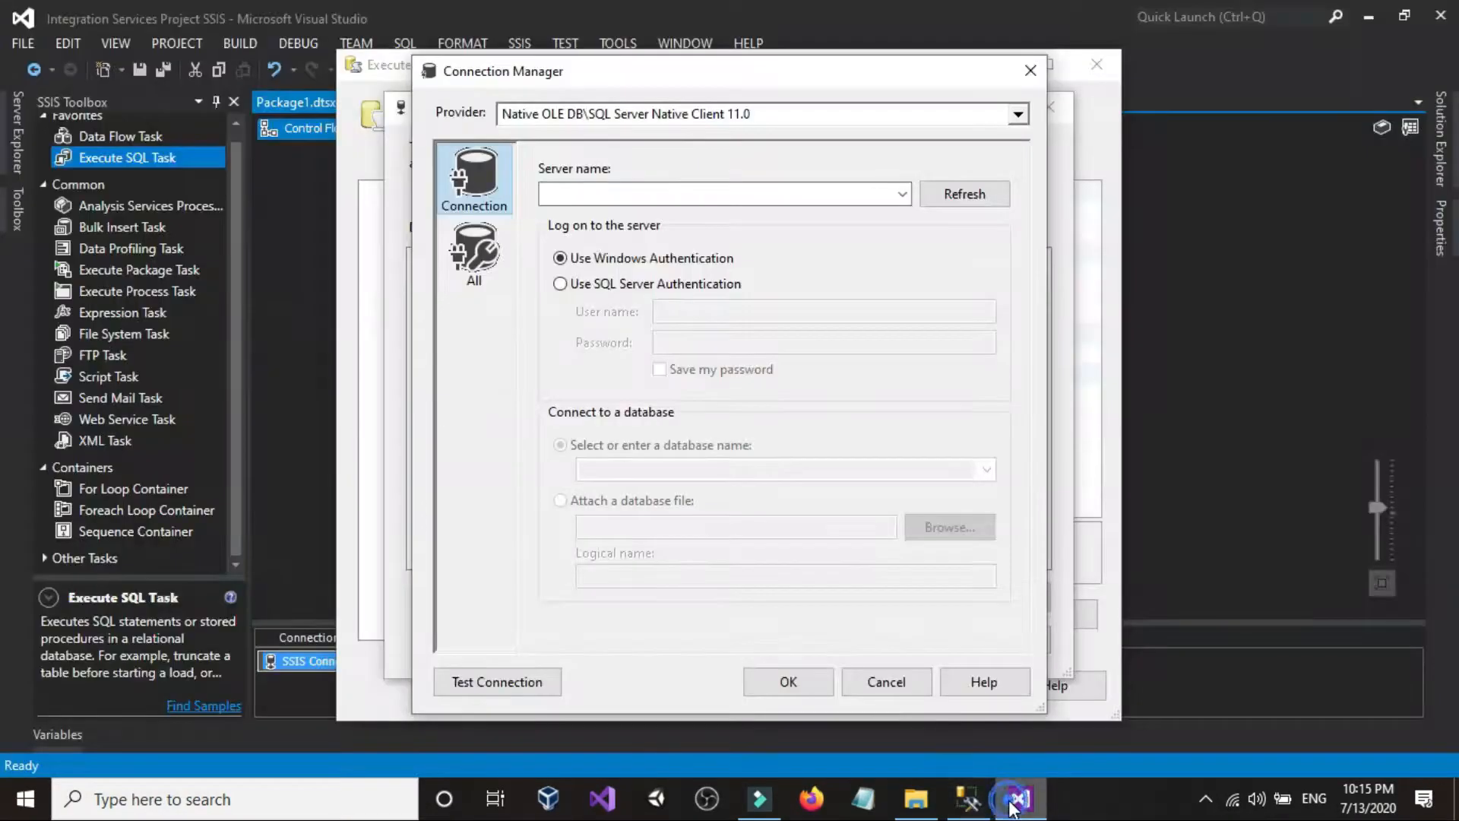
pyautogui.rightClick(749, 190)
pyautogui.click(778, 280)
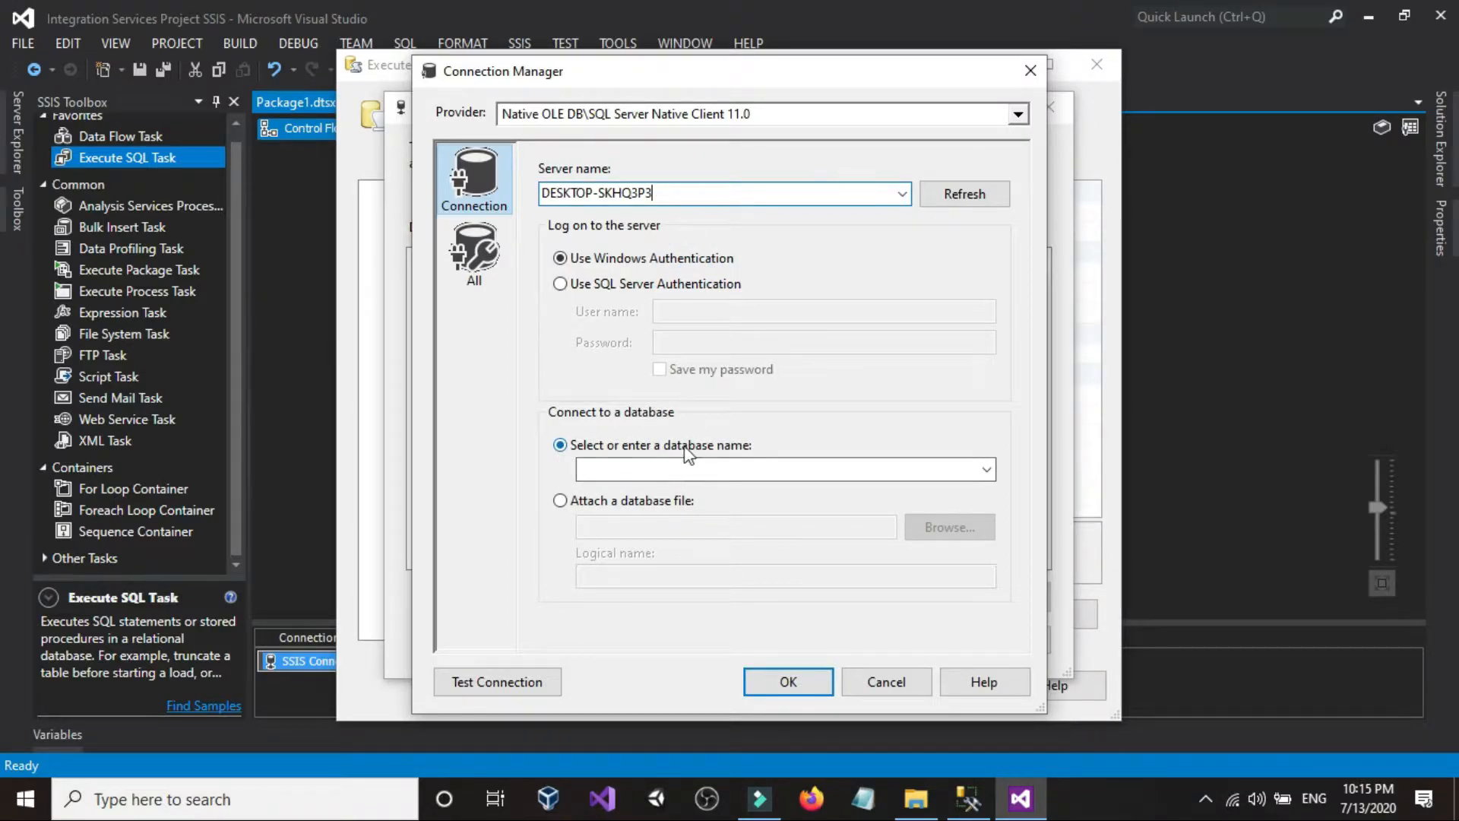
# Look up the database in SQL Server Management Studio's database tree, return to Visual Studio and choose SSISTest as the connection's database.
pyautogui.click(963, 798)
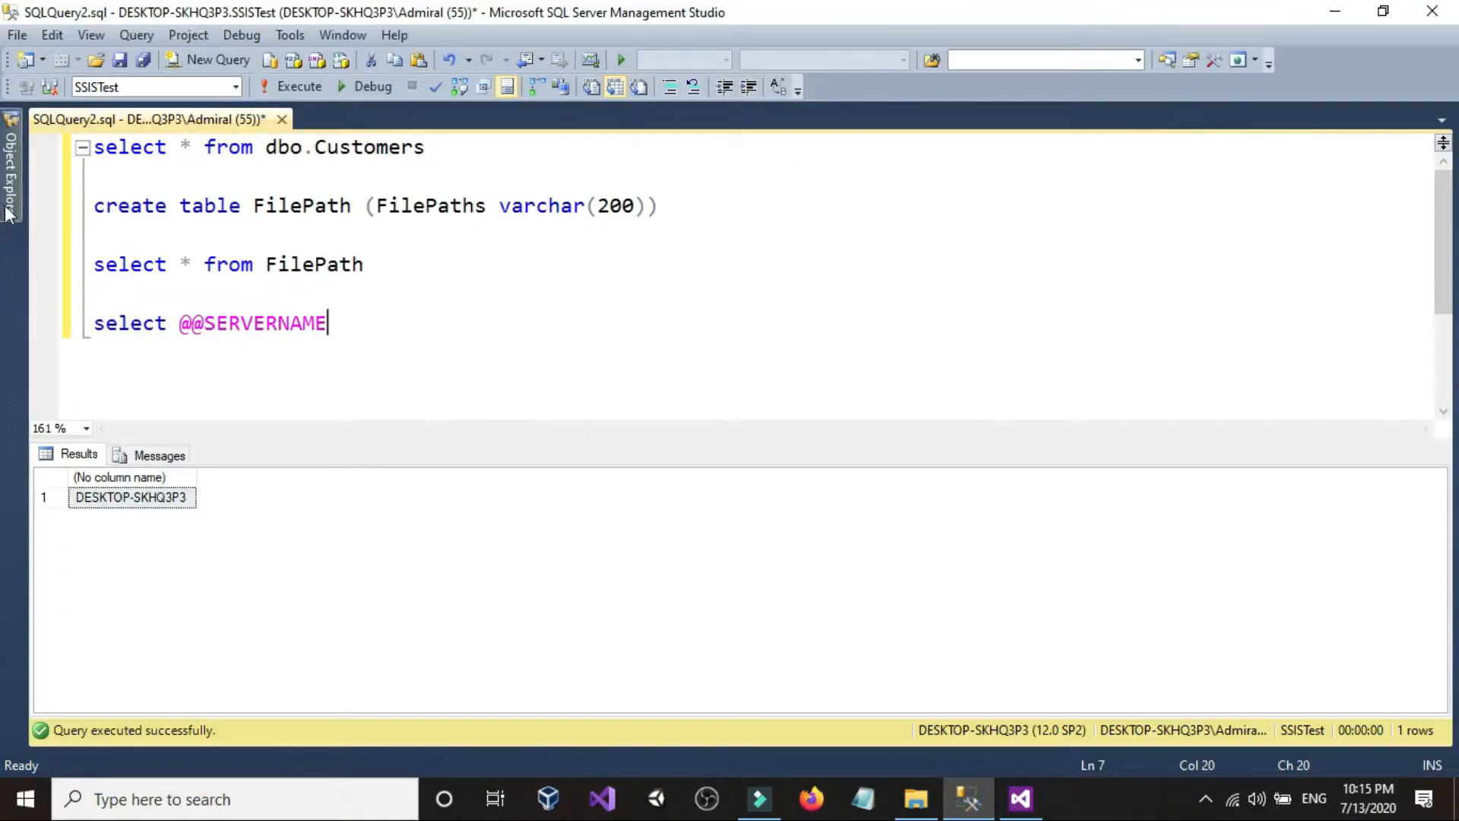
pyautogui.moveTo(9, 202)
pyautogui.click(119, 318)
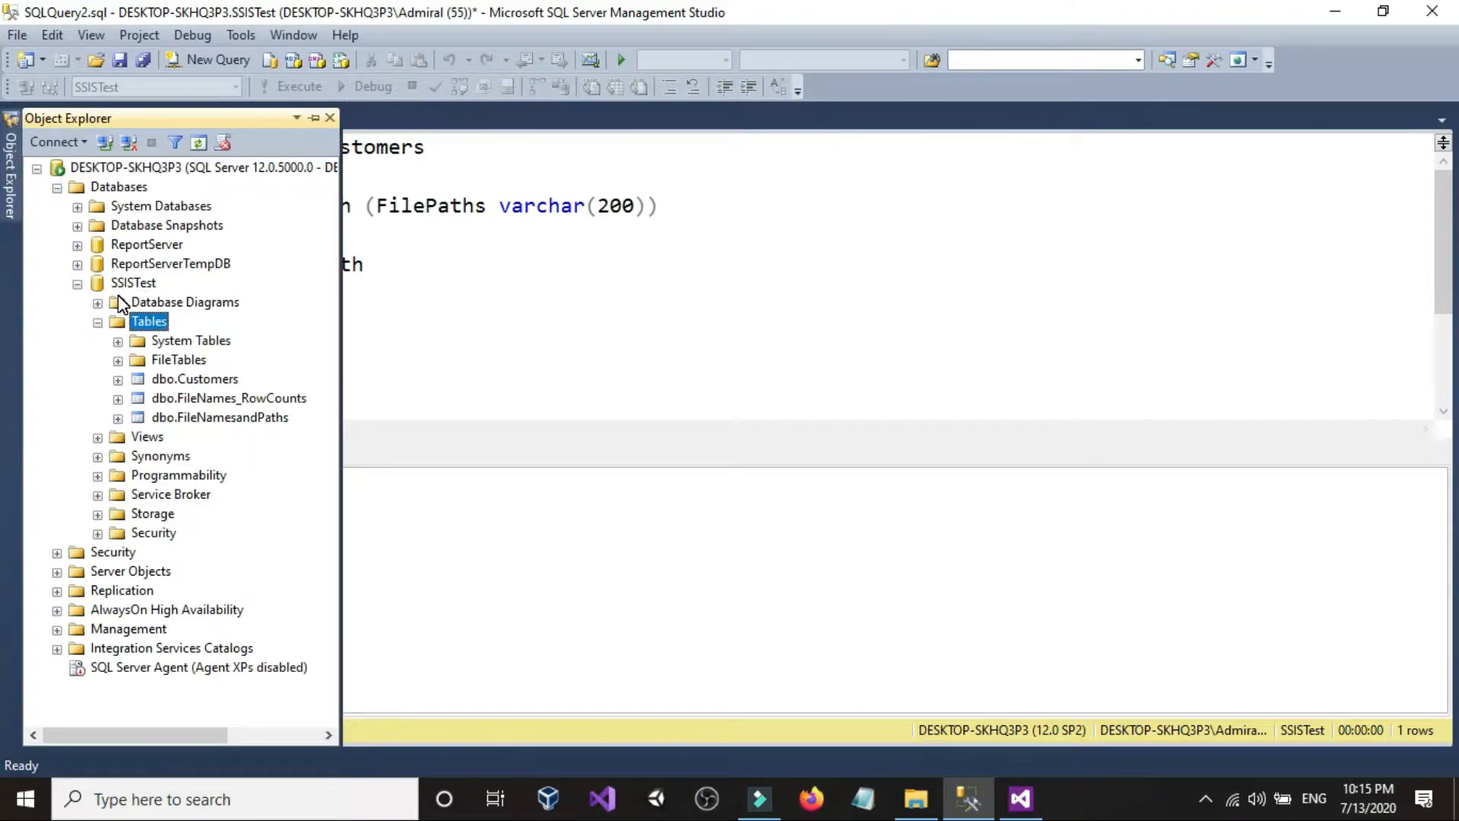
pyautogui.click(1019, 796)
pyautogui.click(985, 473)
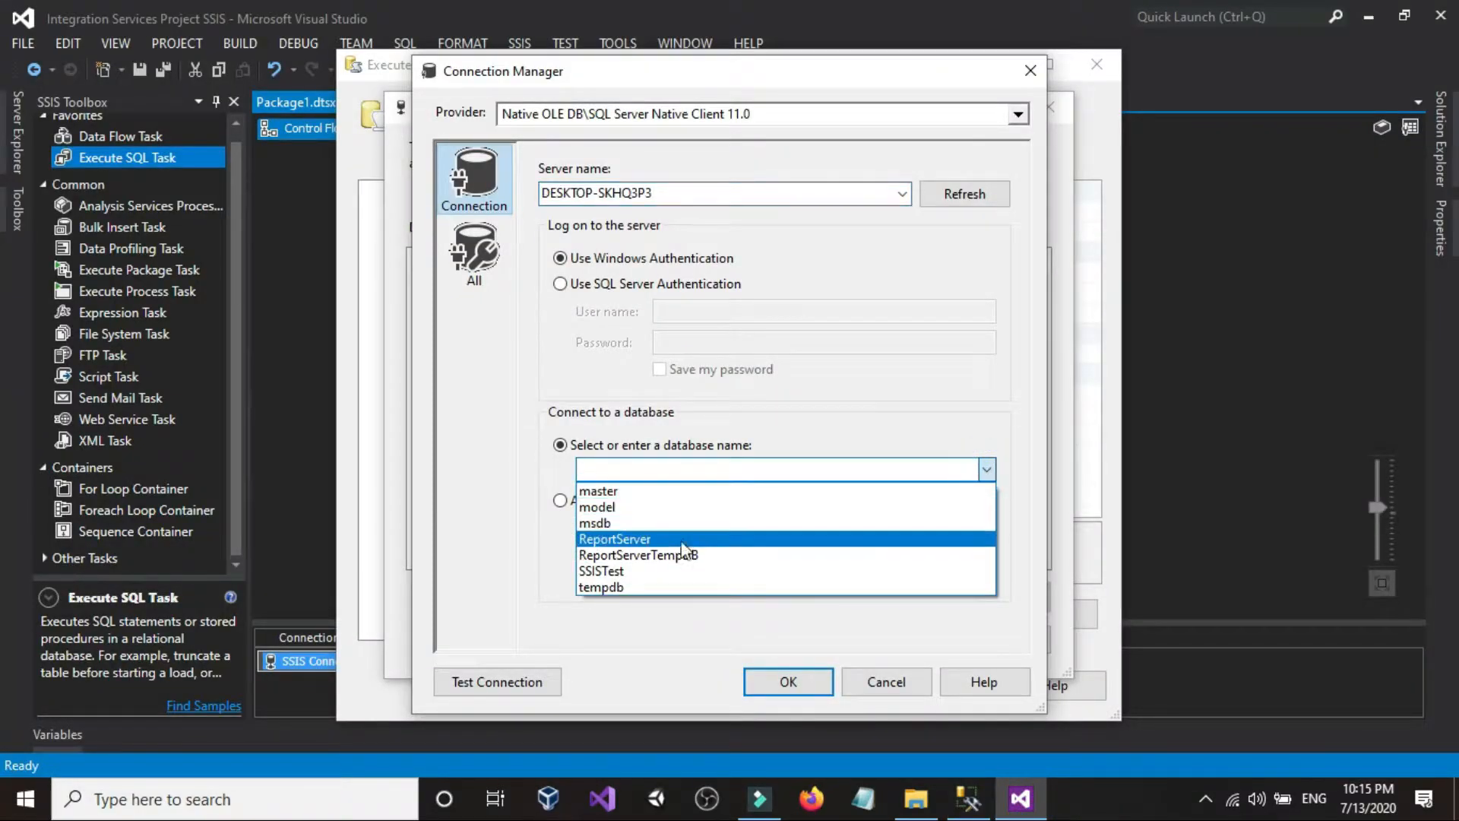
pyautogui.click(632, 569)
# Test the SSISTest connection and accept it as the Execute SQL Task's connection.
pyautogui.click(524, 681)
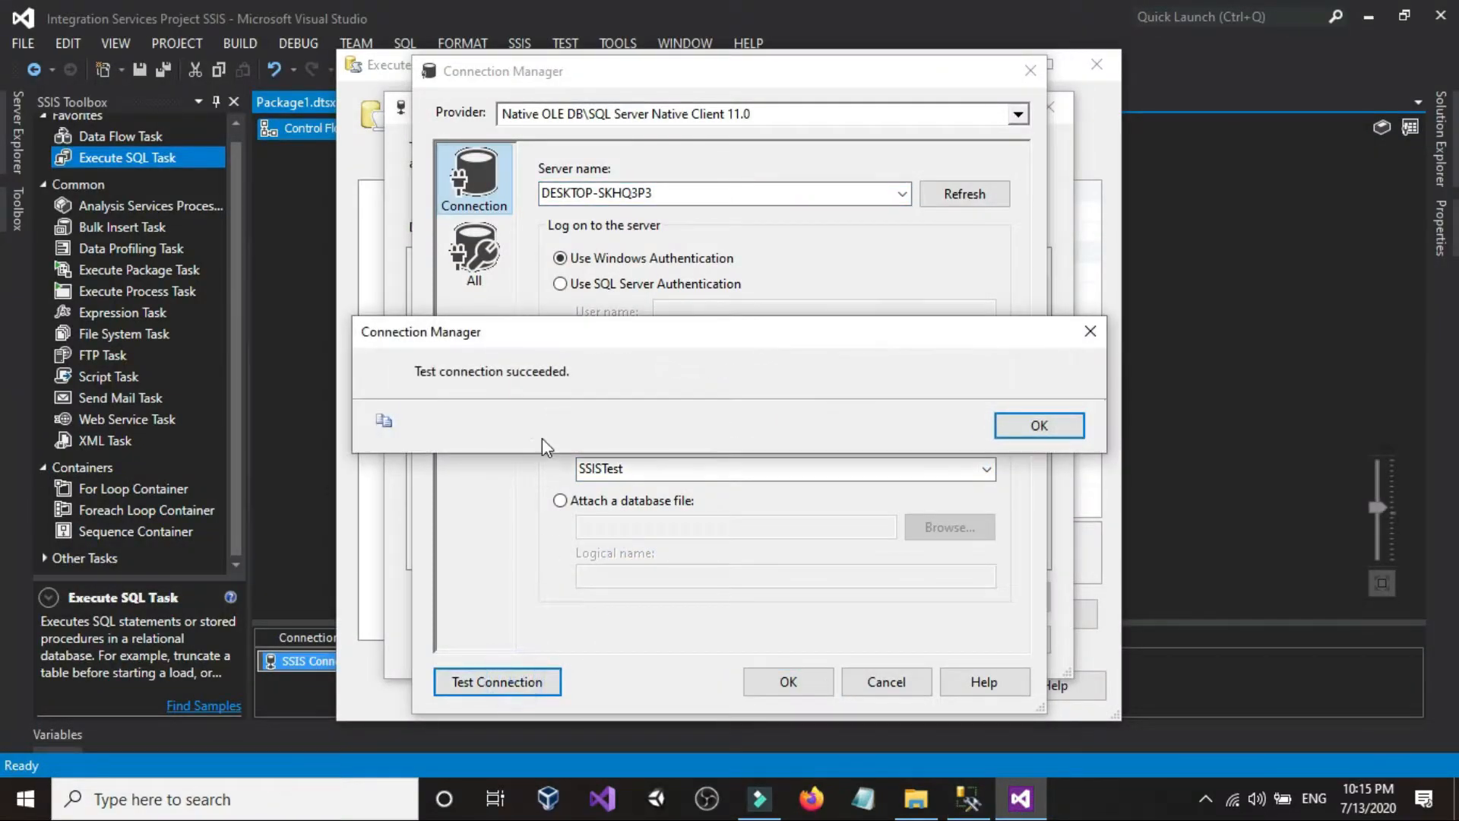
pyautogui.click(1032, 425)
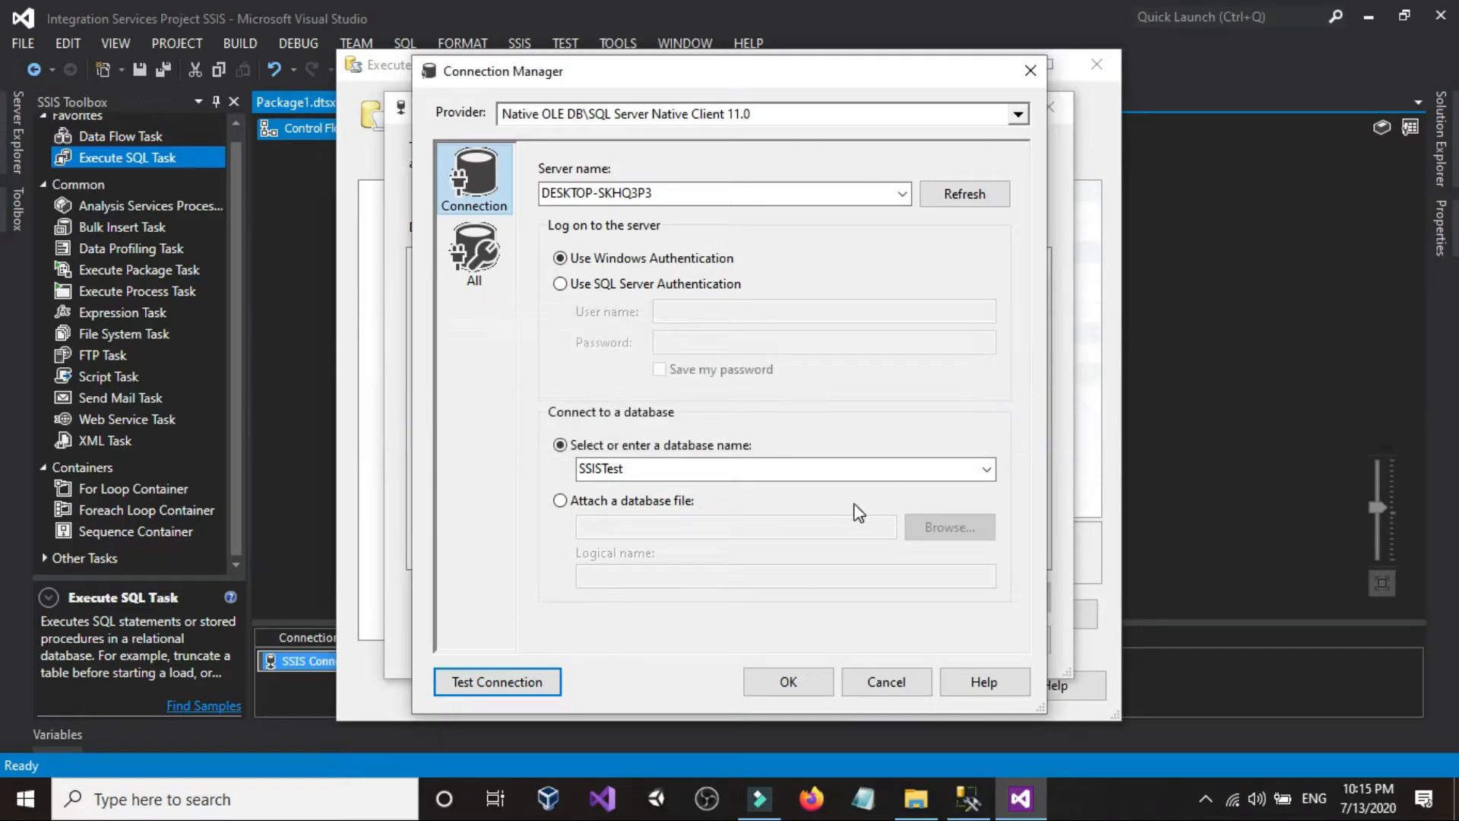
pyautogui.click(789, 680)
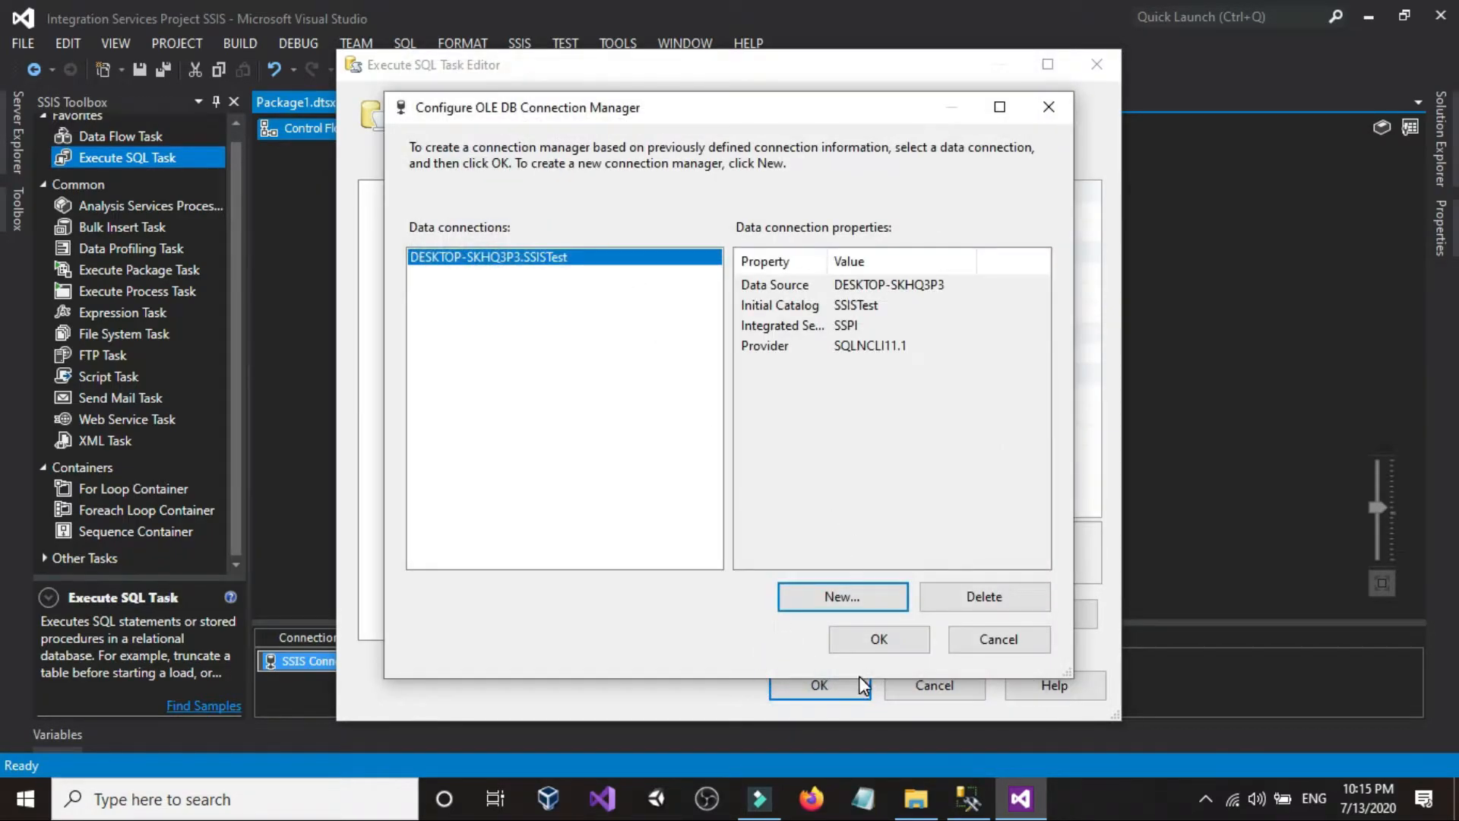
pyautogui.click(874, 640)
# Choose Direct input as the task's SQLSourceType and open the SQLStatement for entering a query.
pyautogui.click(931, 436)
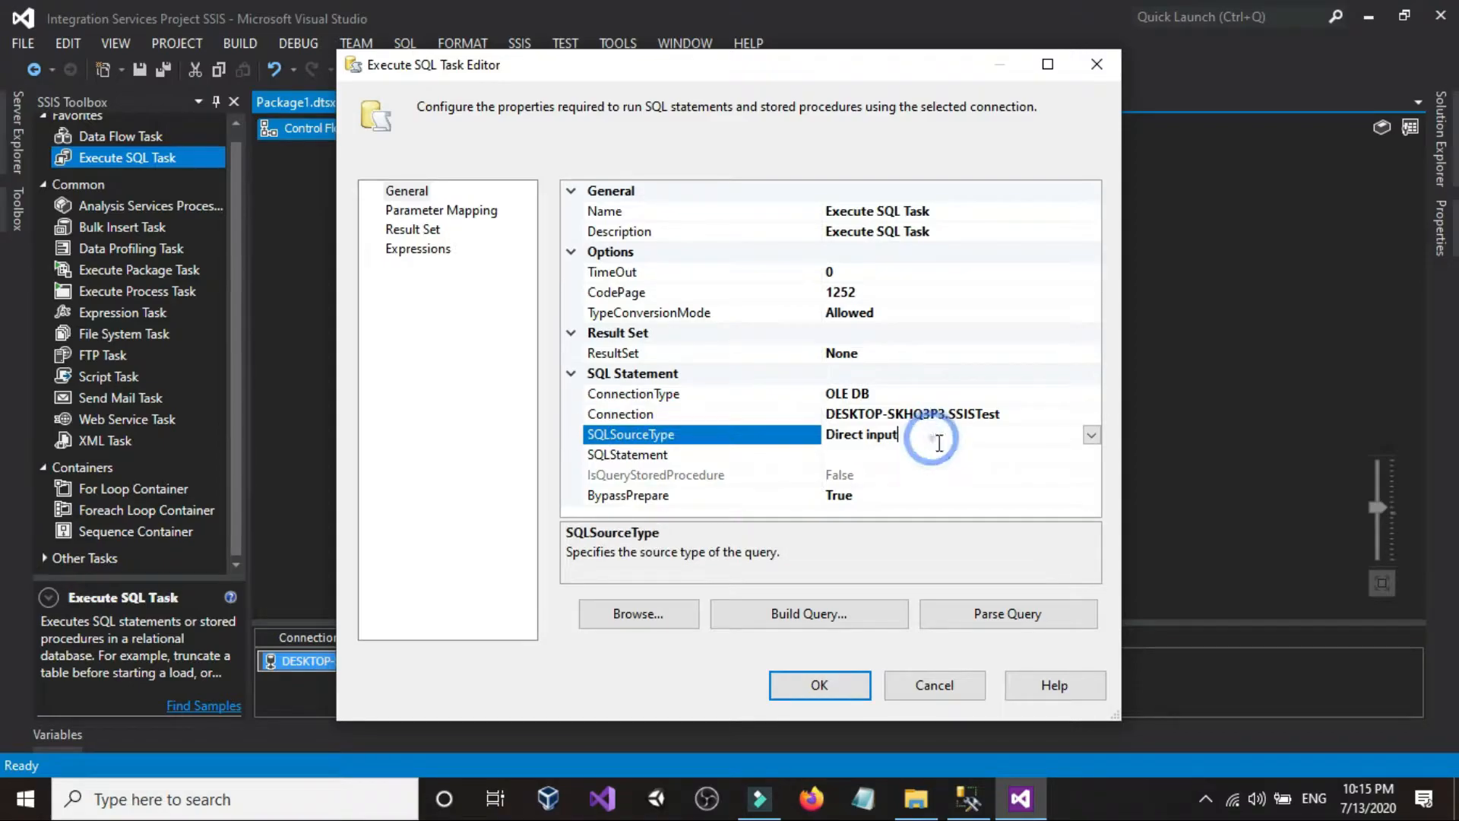
pyautogui.click(930, 456)
pyautogui.click(999, 436)
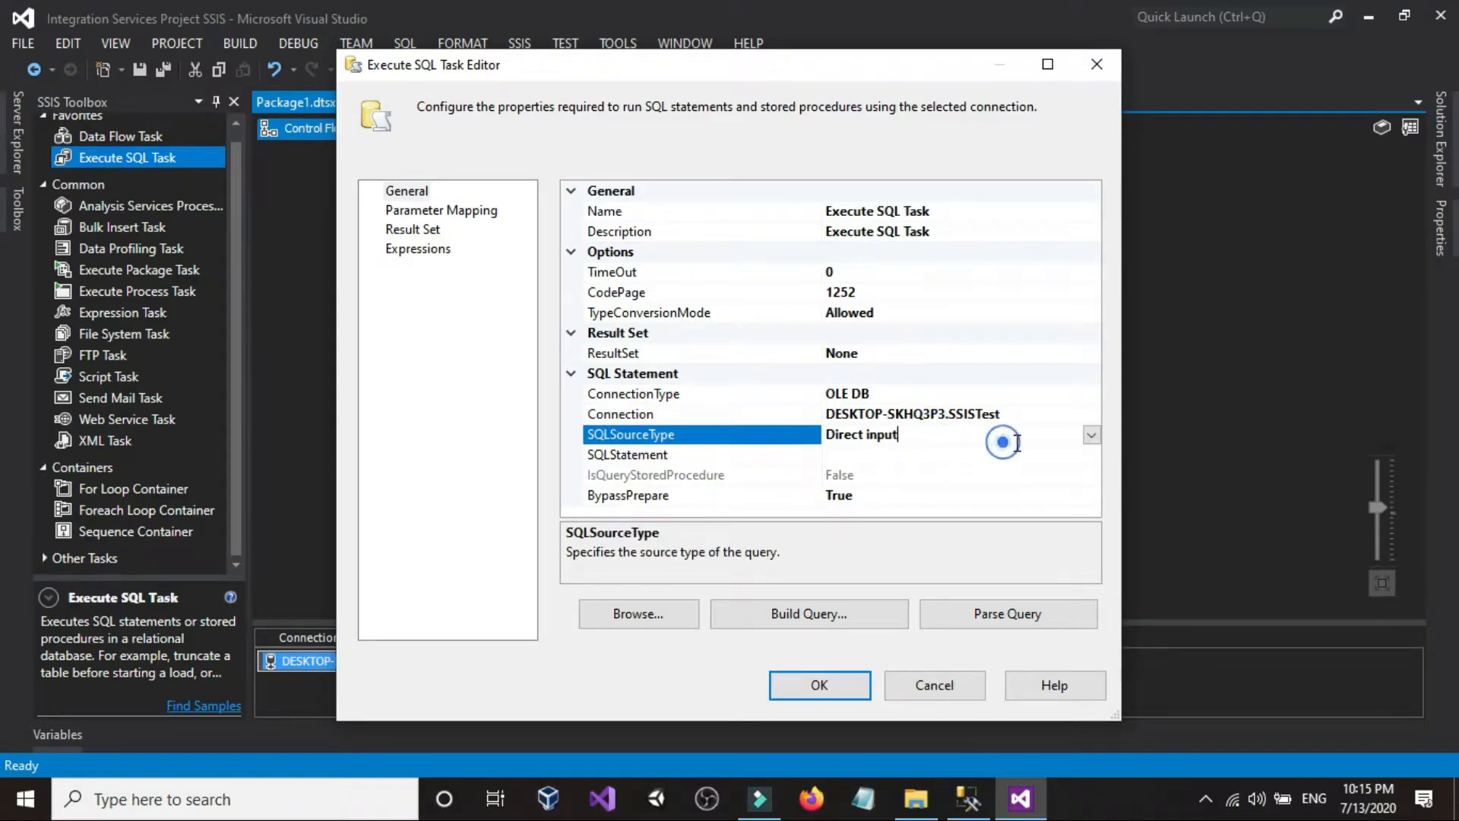
pyautogui.click(1091, 434)
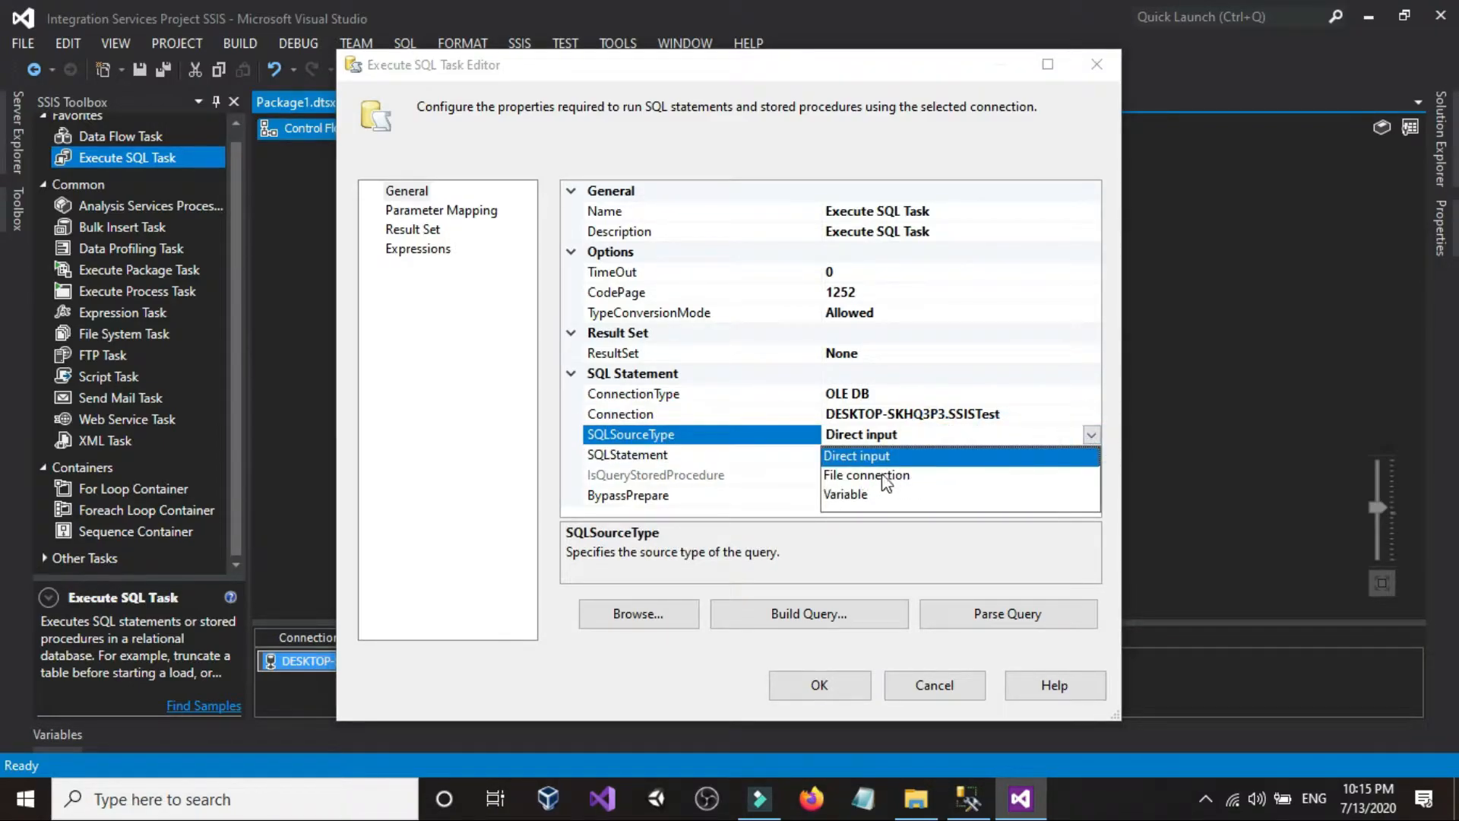
pyautogui.click(852, 457)
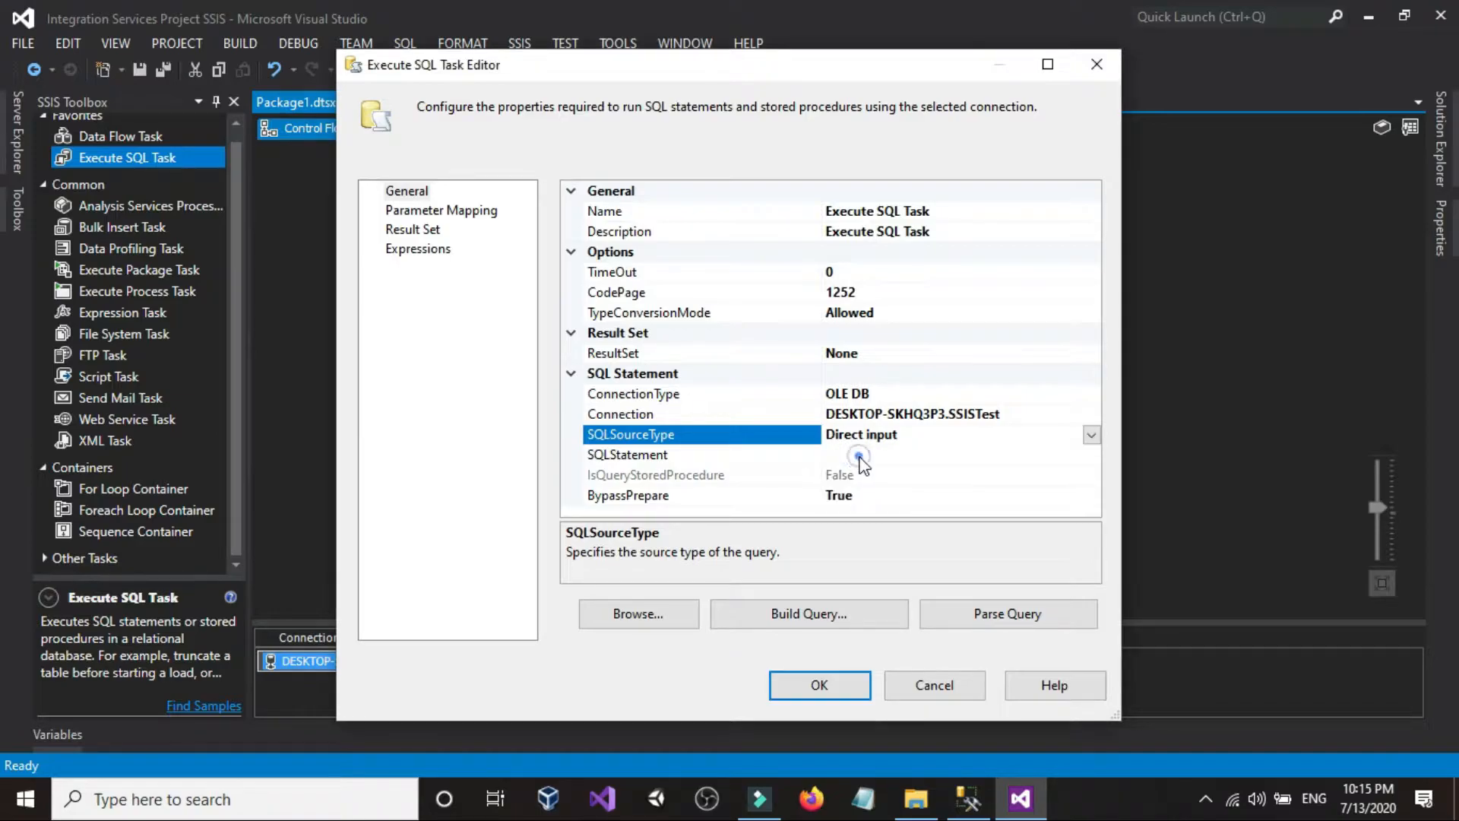
pyautogui.click(869, 455)
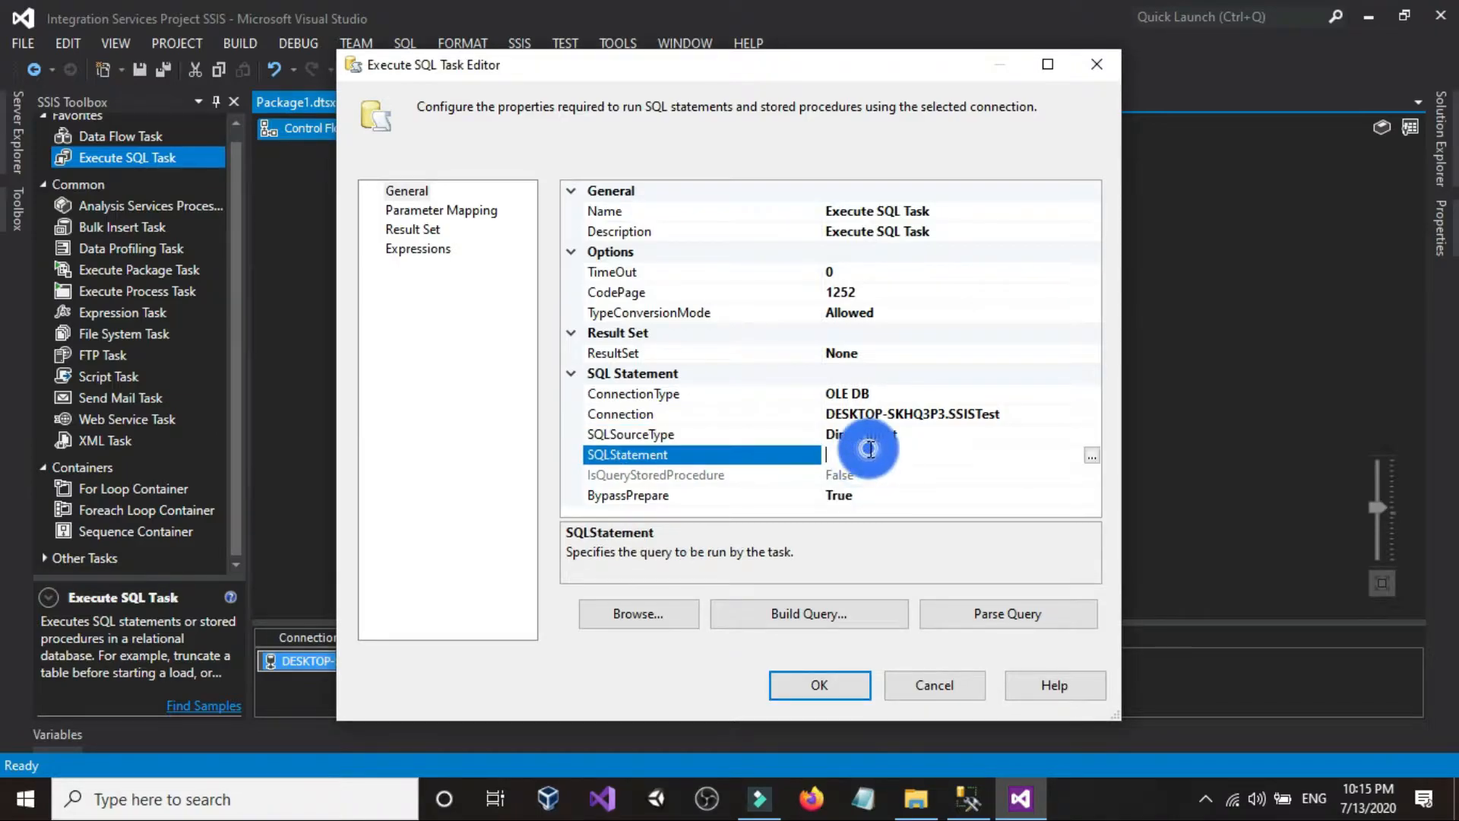
pyautogui.click(1091, 457)
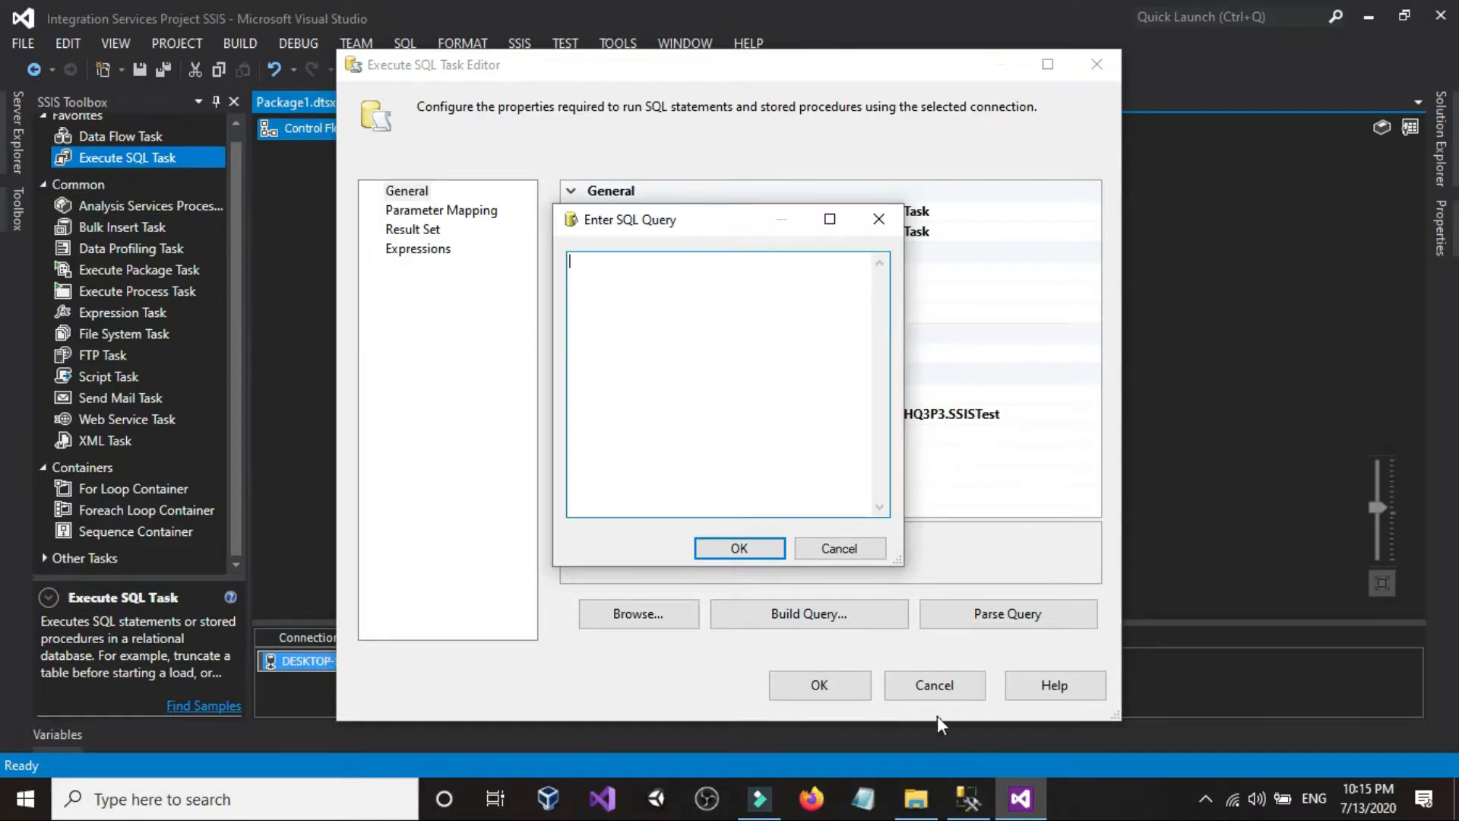
# Switch to SQL Server Management Studio and run only the select * from FilePath statement.
pyautogui.click(968, 800)
pyautogui.click(688, 388)
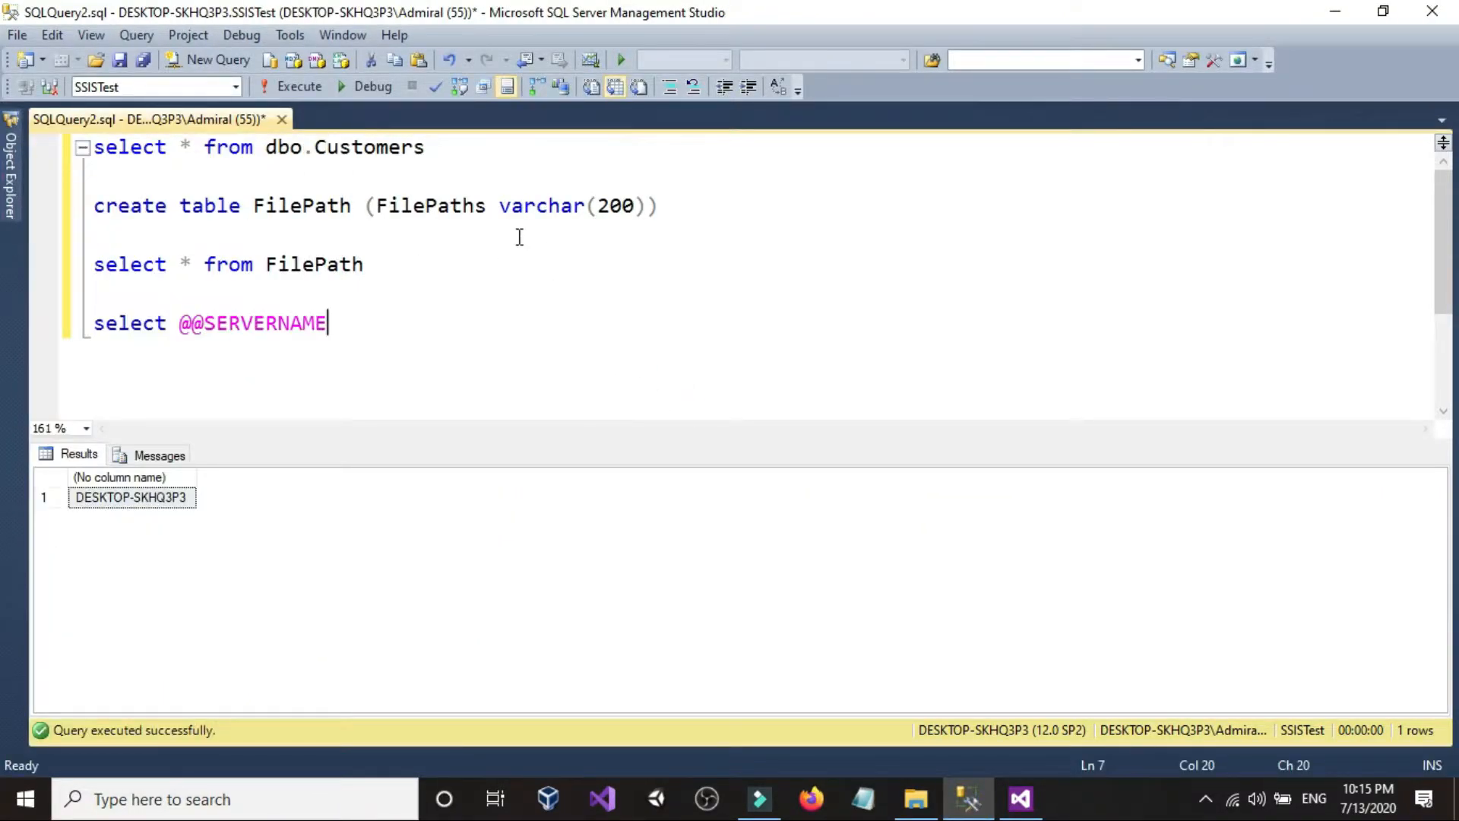
pyautogui.click(713, 208)
pyautogui.click(368, 263)
pyautogui.hotkey('shift', 'Home')
pyautogui.click(275, 86)
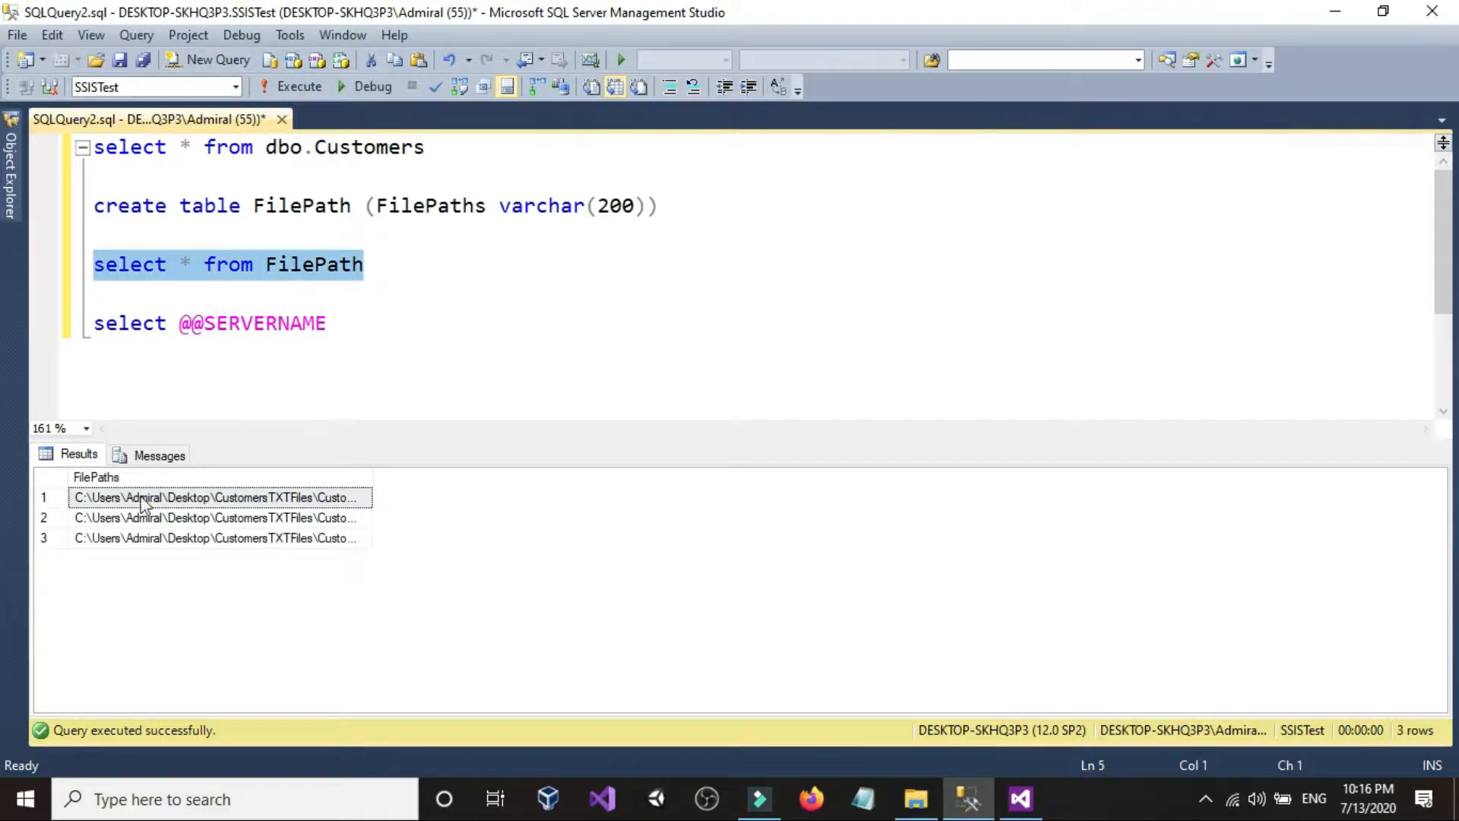
# Replace the asterisk in the FilePath query with the column name FilePath and run that statement.
pyautogui.click(193, 270)
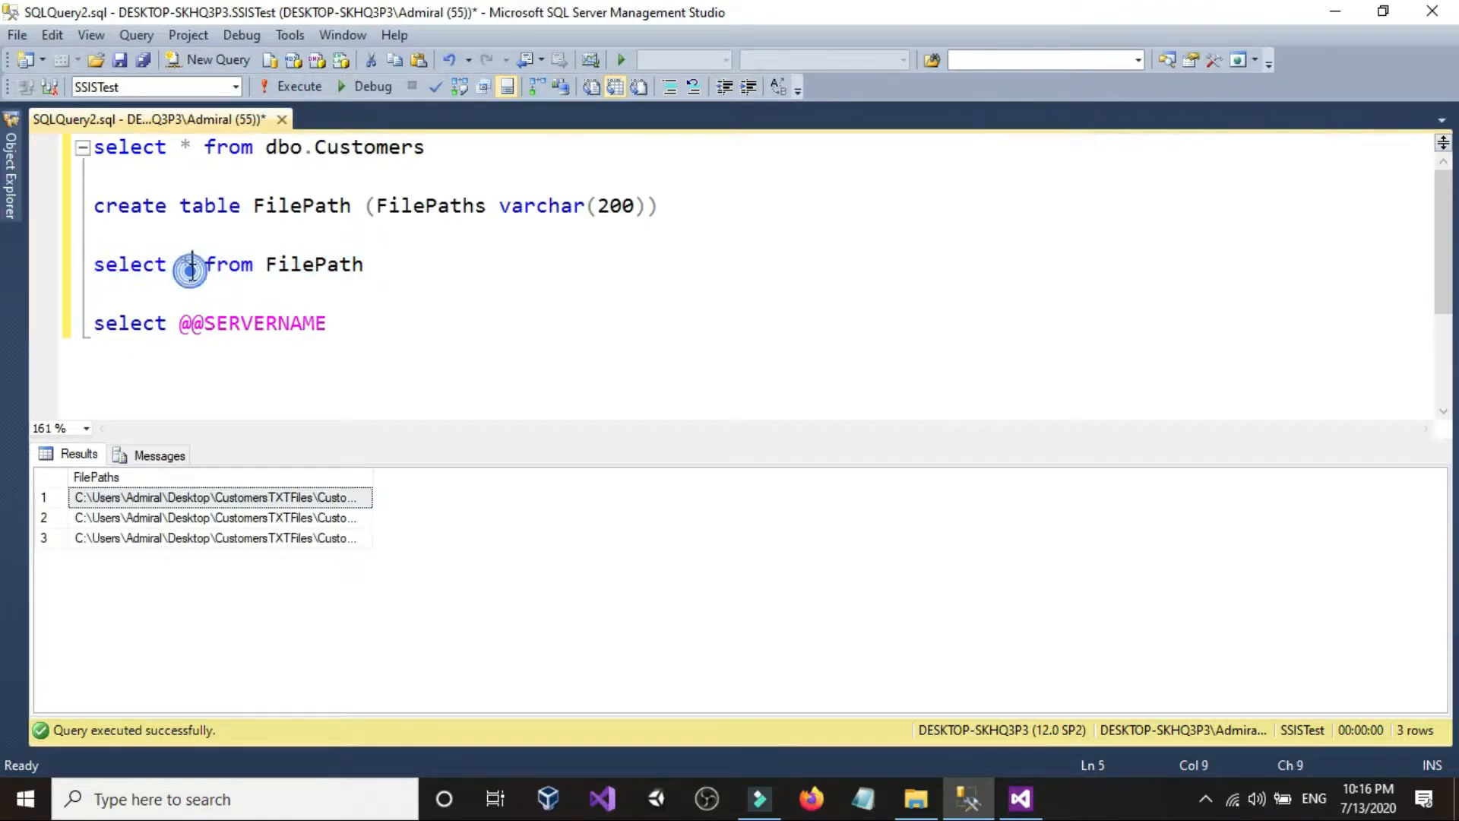
pyautogui.press('BackSpace')
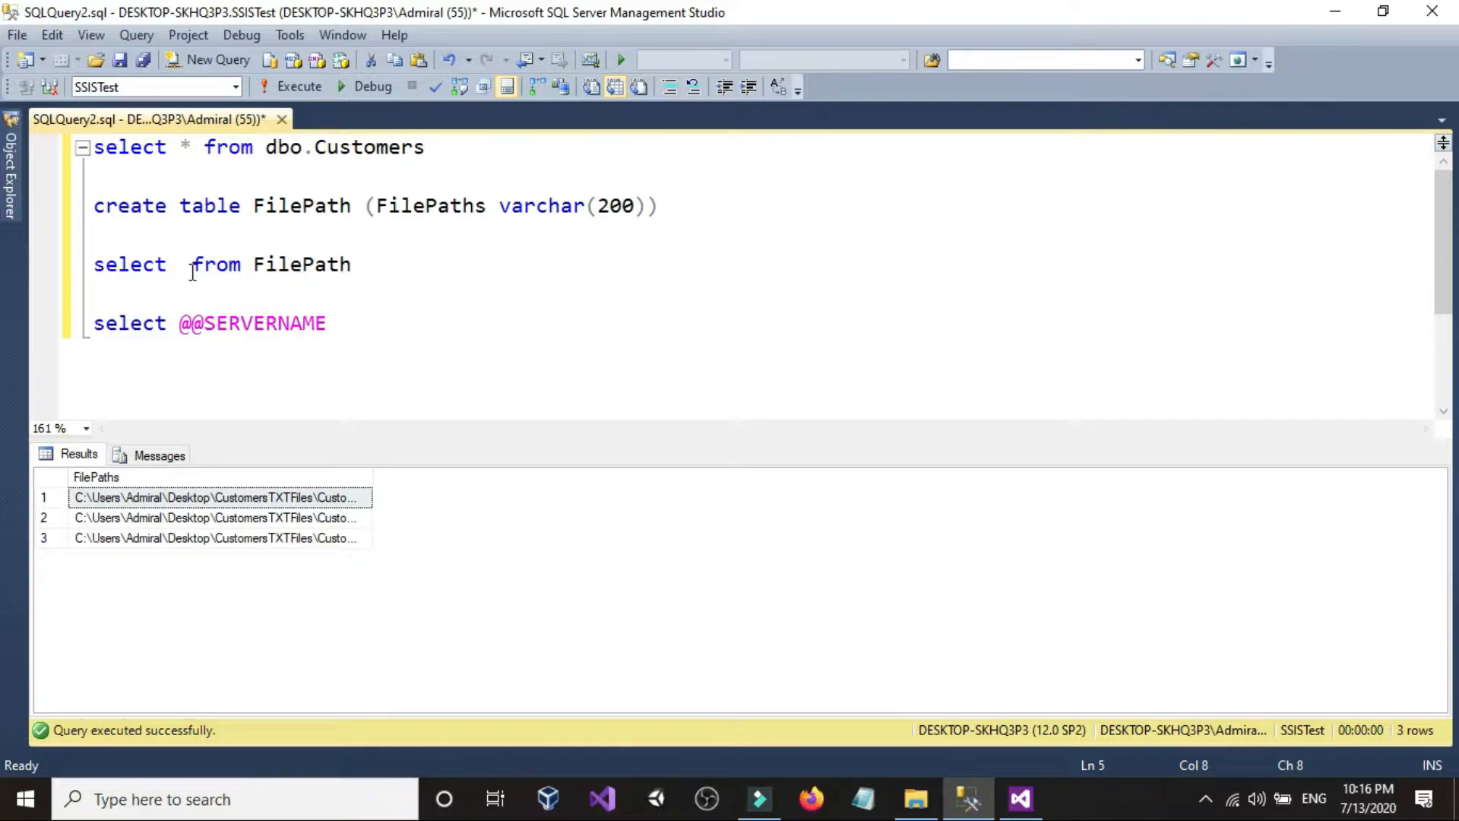
pyautogui.write('fro')
pyautogui.press('BackSpace')
pyautogui.press('BackSpace')
pyautogui.press('BackSpace')
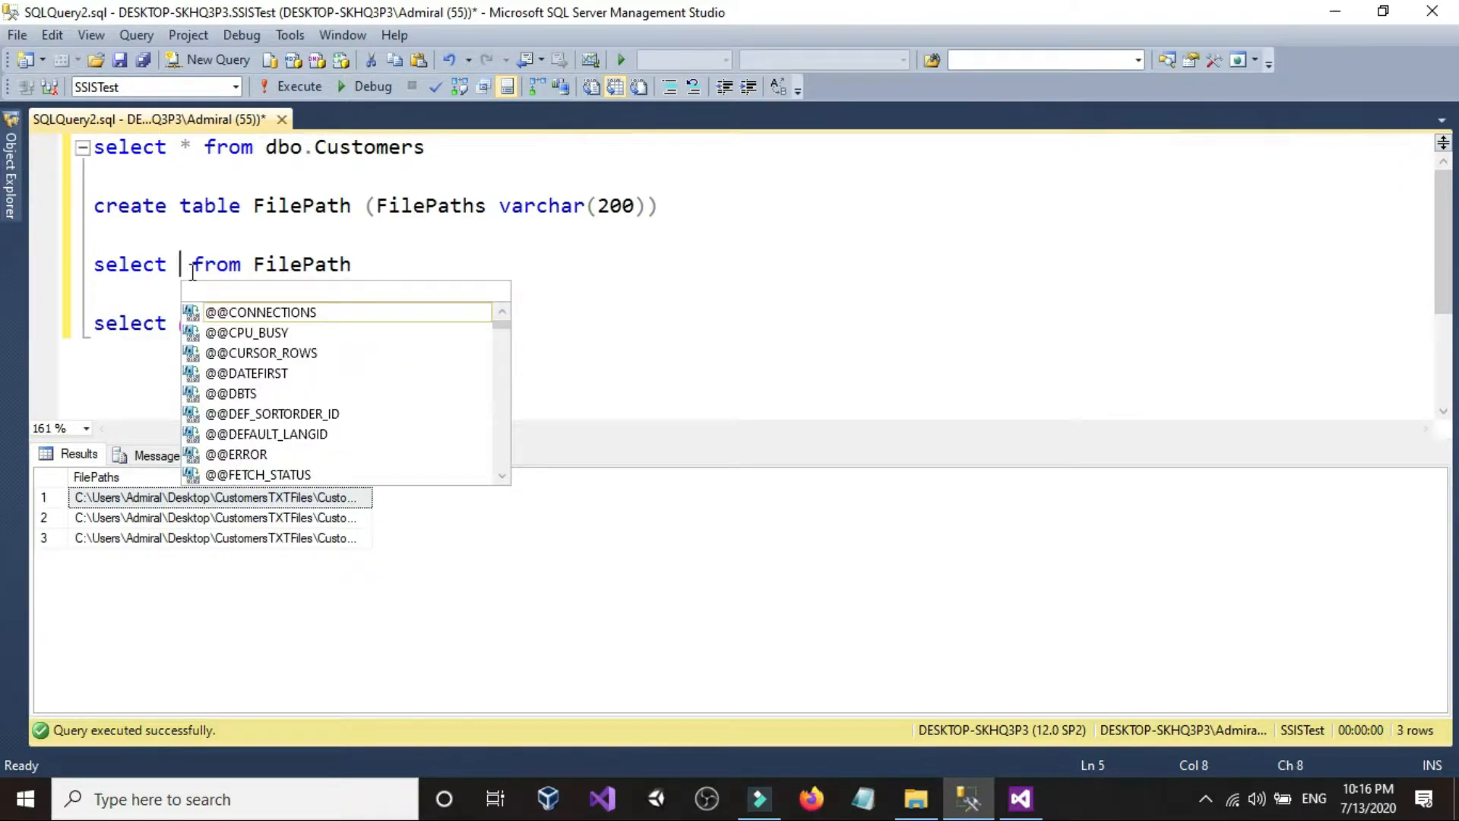
pyautogui.write('Fil')
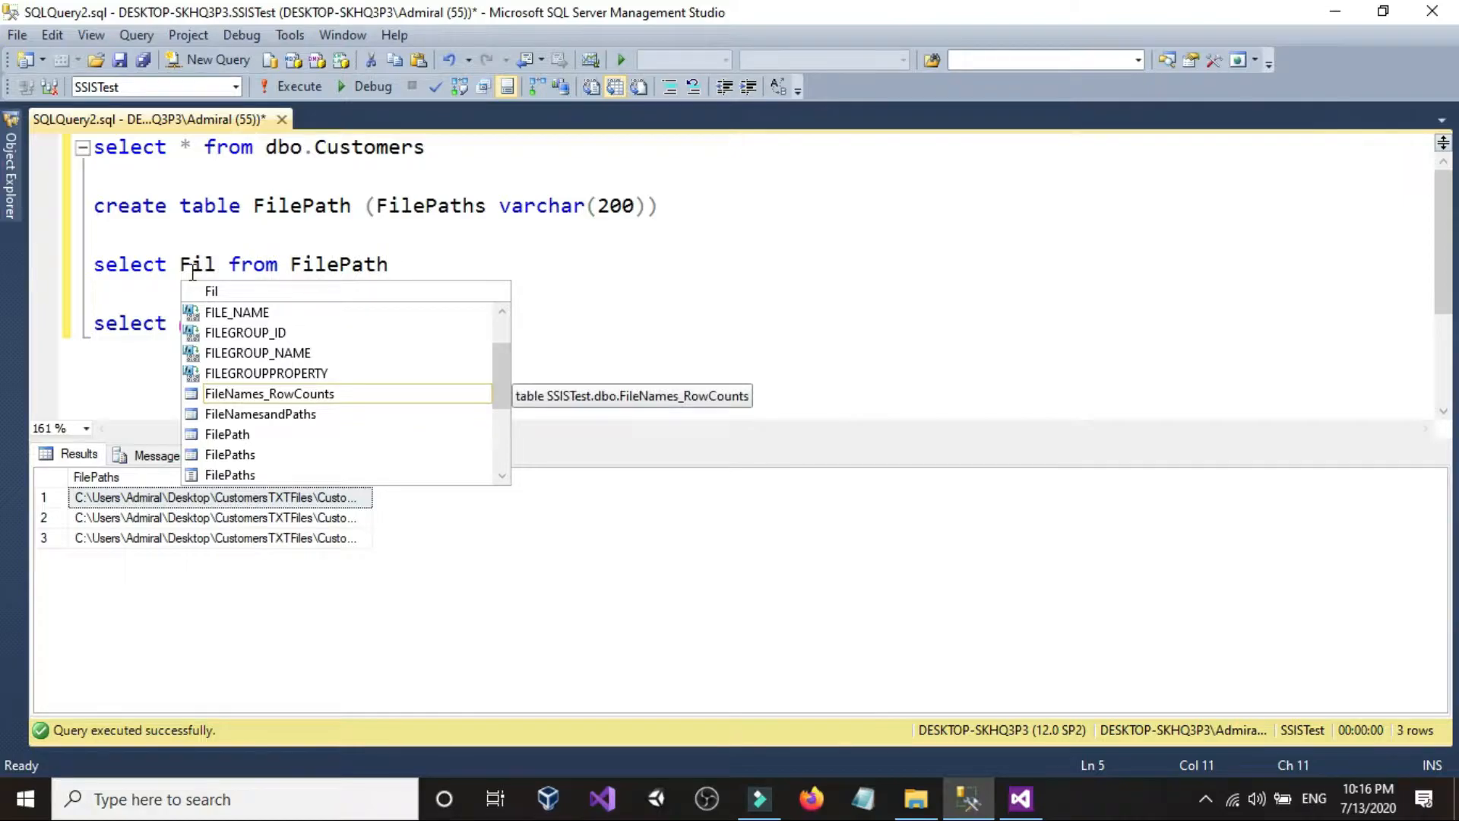
pyautogui.doubleClick(288, 435)
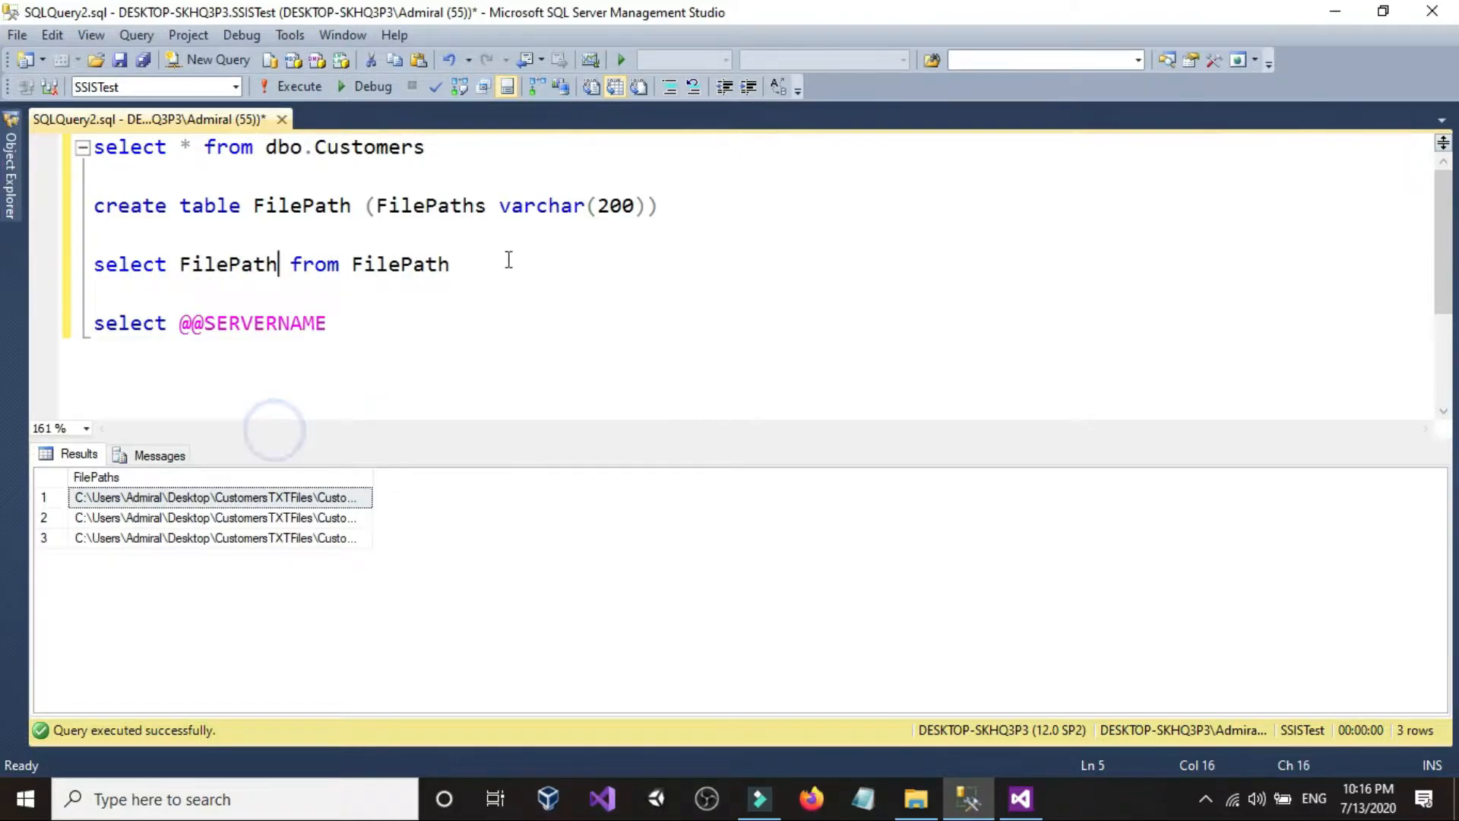
pyautogui.moveTo(494, 266); pyautogui.dragTo(36, 264)
pyautogui.click(308, 88)
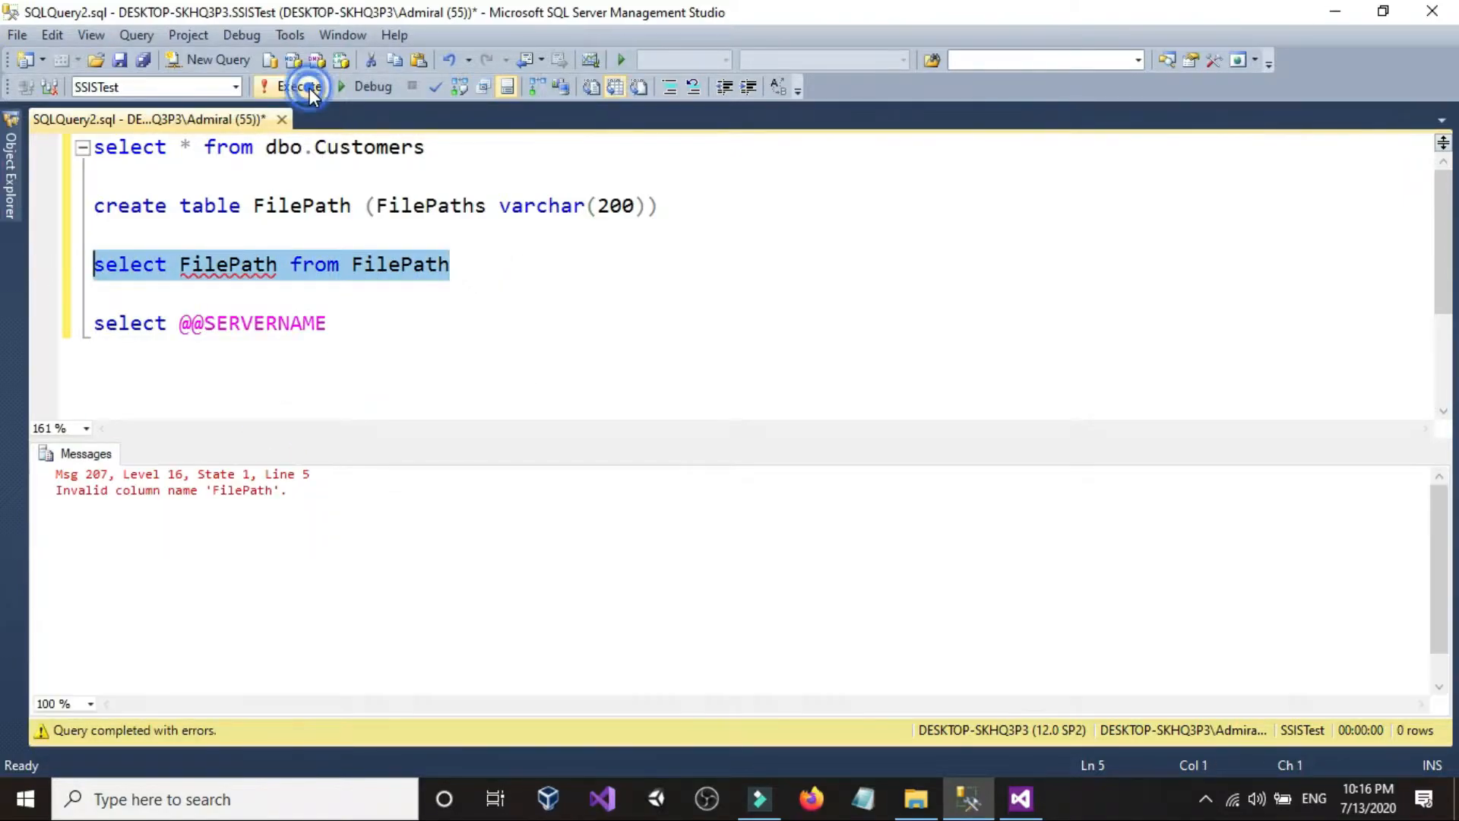
# Correct the column name to FilePaths, run select FilePaths from FilePath and widen the result column to show the full paths.
pyautogui.click(284, 263)
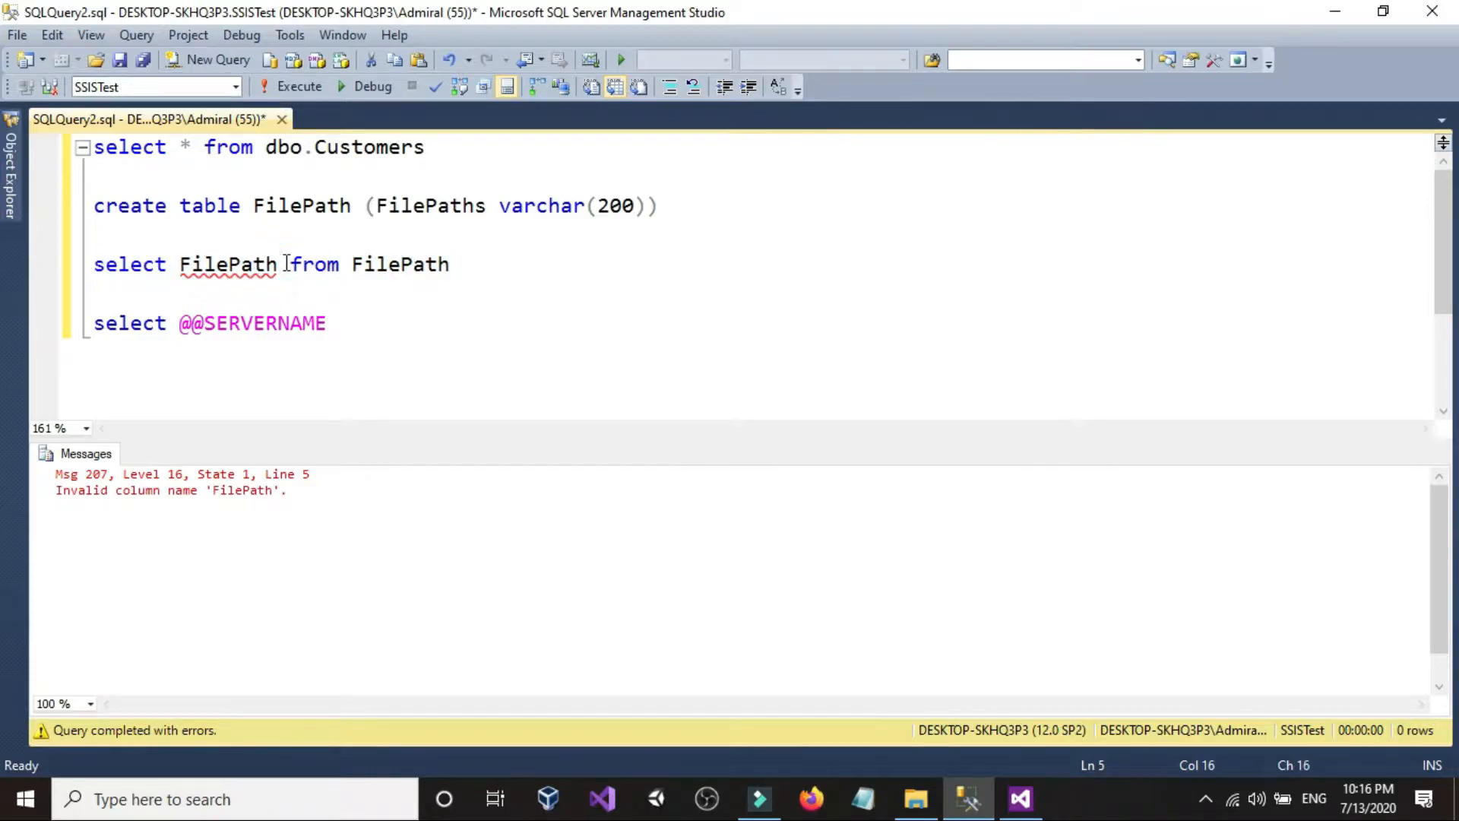
pyautogui.write('s')
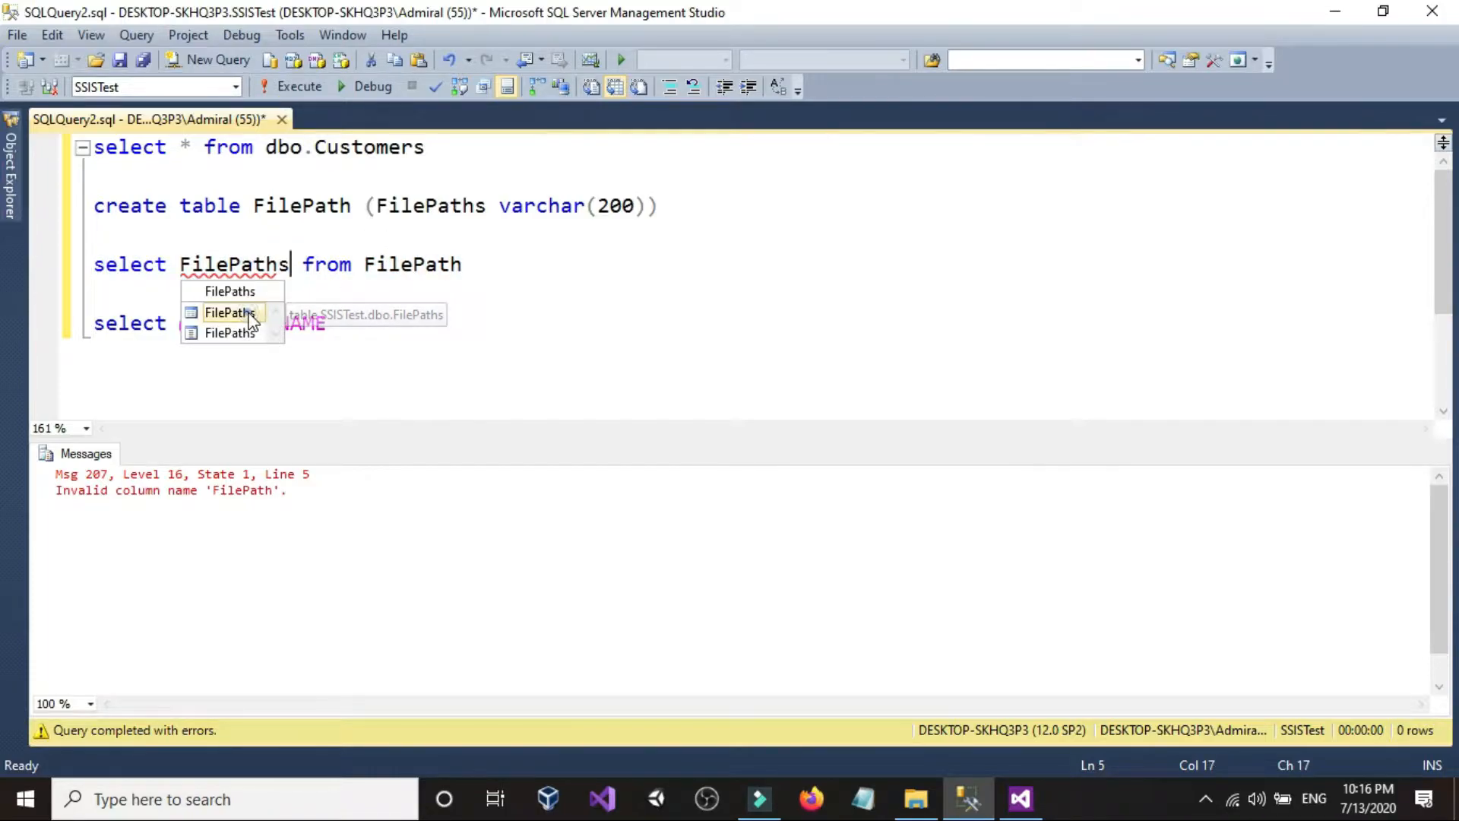
pyautogui.doubleClick(244, 312)
pyautogui.moveTo(499, 267); pyautogui.dragTo(42, 263)
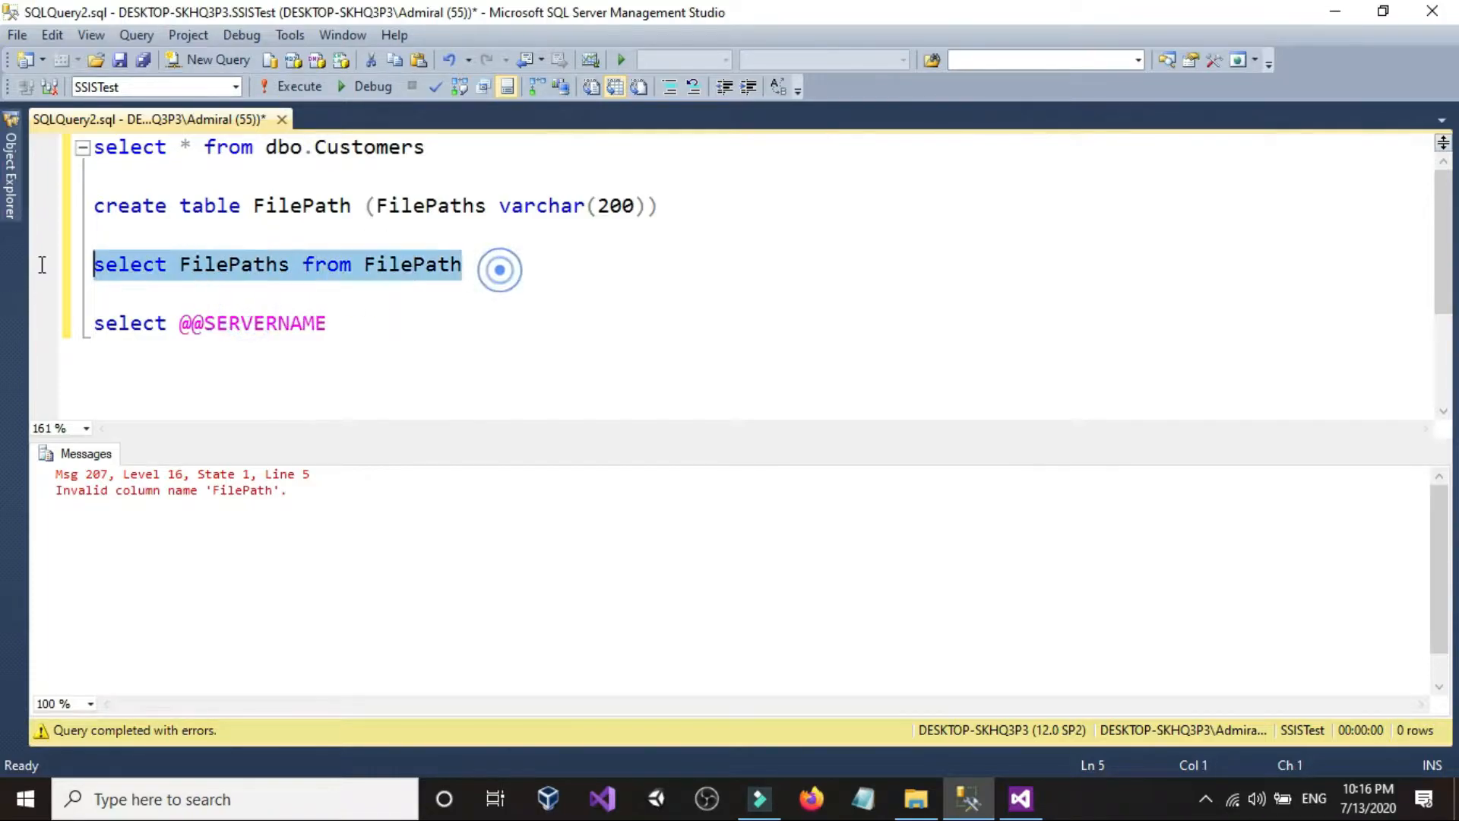
pyautogui.click(296, 89)
pyautogui.click(371, 499)
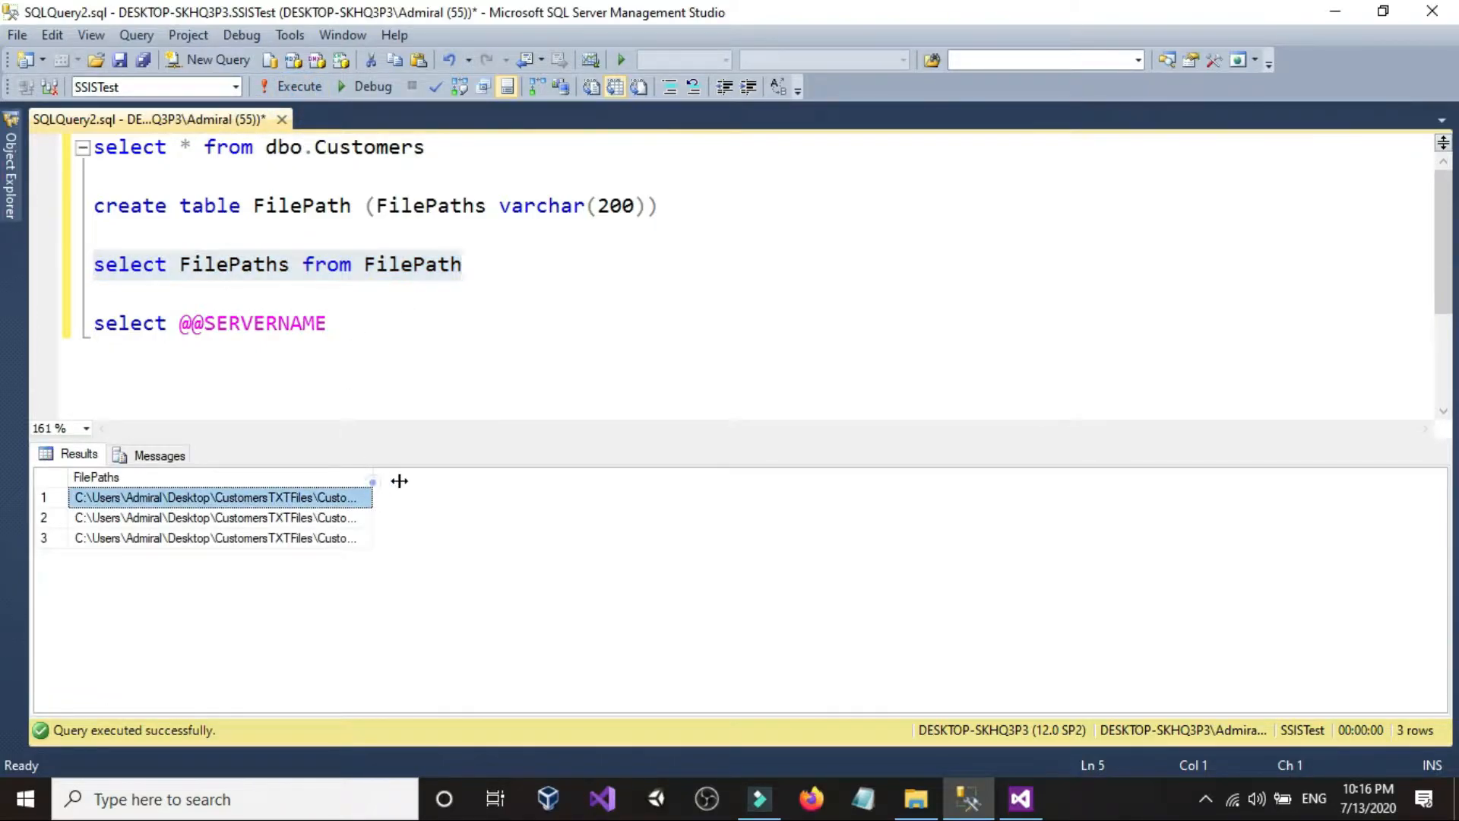
pyautogui.doubleClick(374, 477)
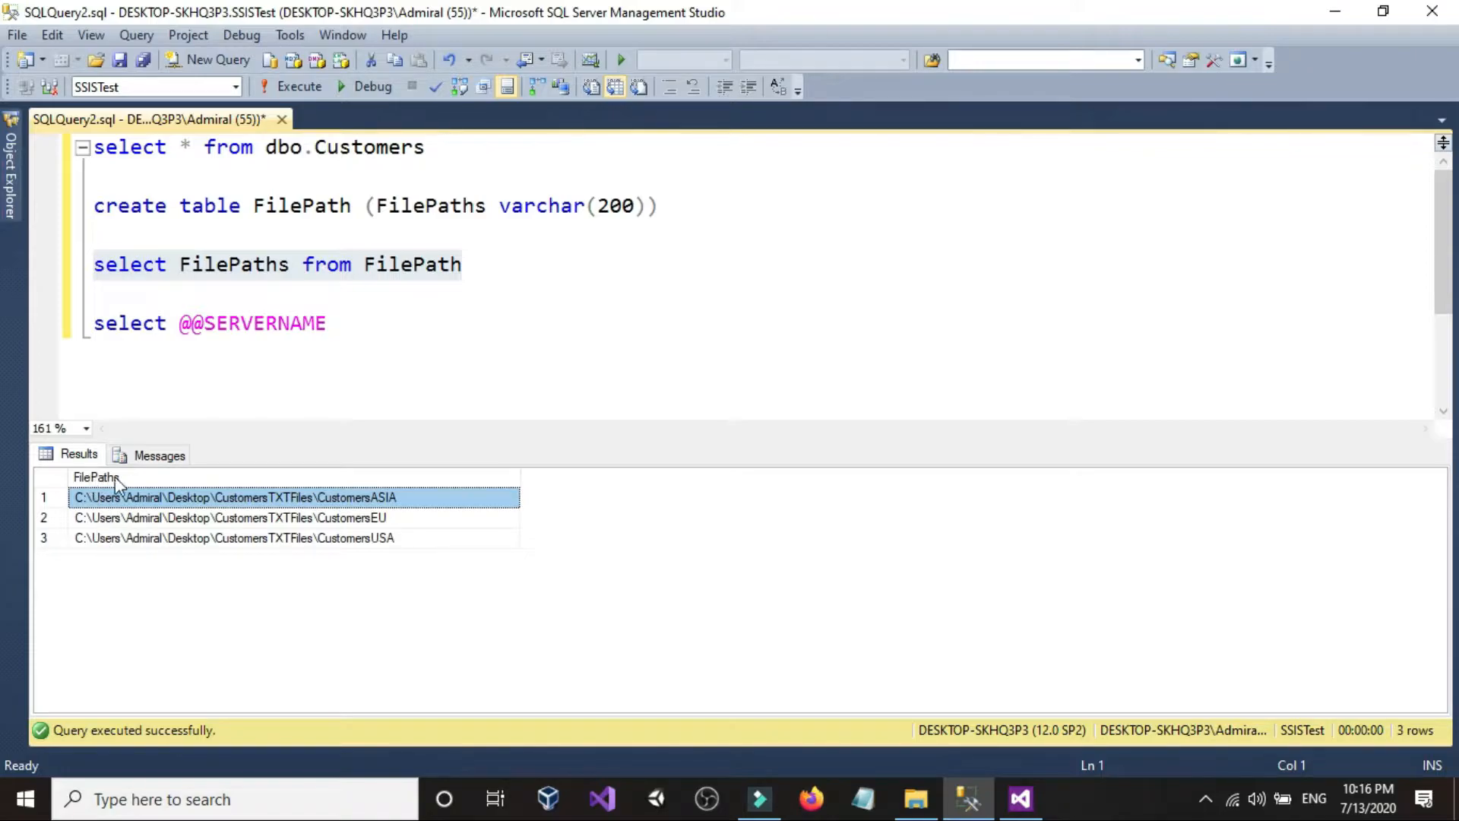
# Copy the query select FilePaths from FilePath and paste it as the Execute SQL Task's SQLStatement in Visual Studio.
pyautogui.moveTo(492, 264); pyautogui.dragTo(93, 264)
pyautogui.rightClick(253, 268)
pyautogui.click(299, 306)
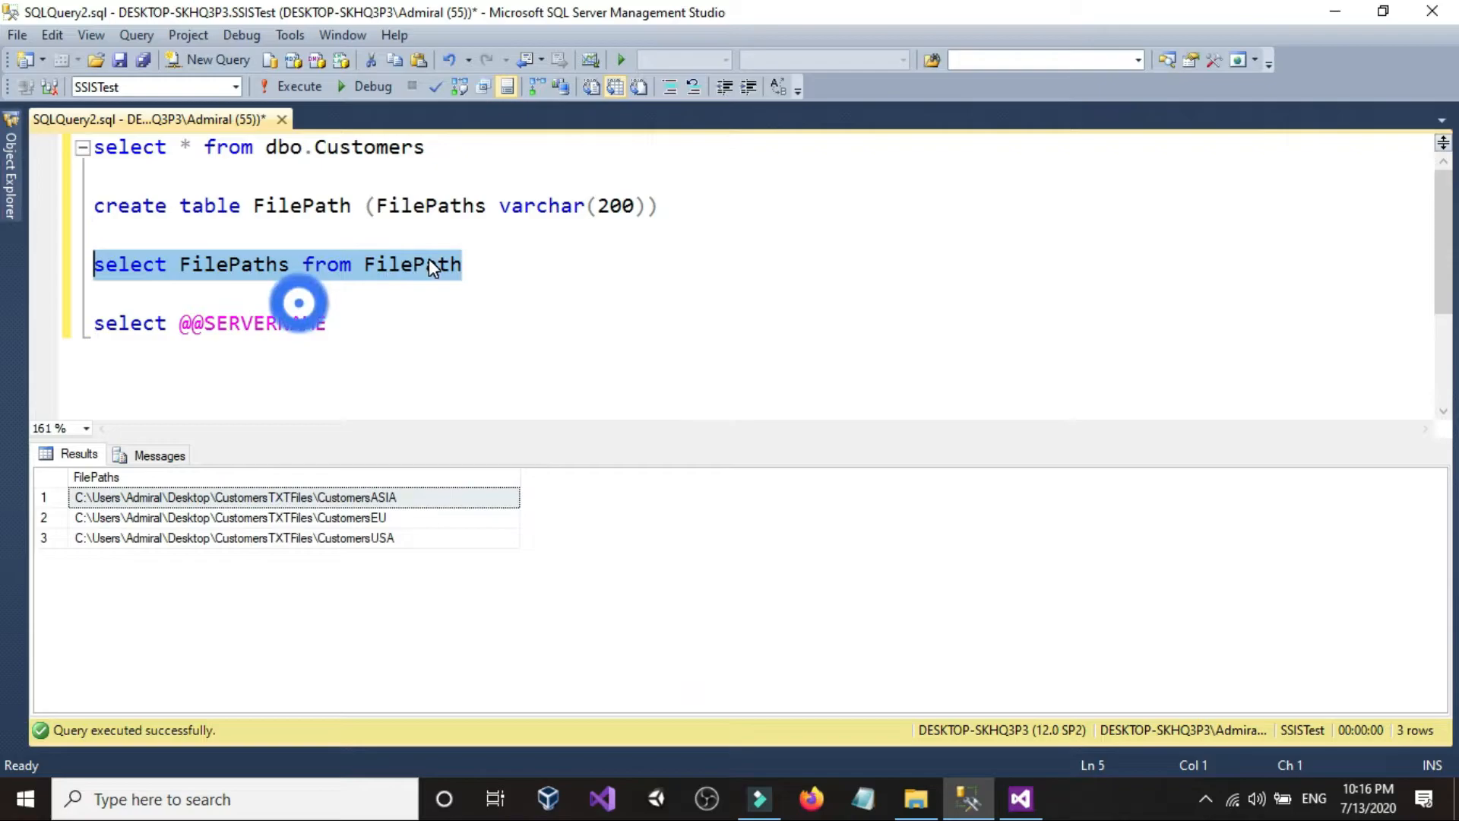
pyautogui.click(1021, 797)
pyautogui.rightClick(731, 326)
pyautogui.click(788, 412)
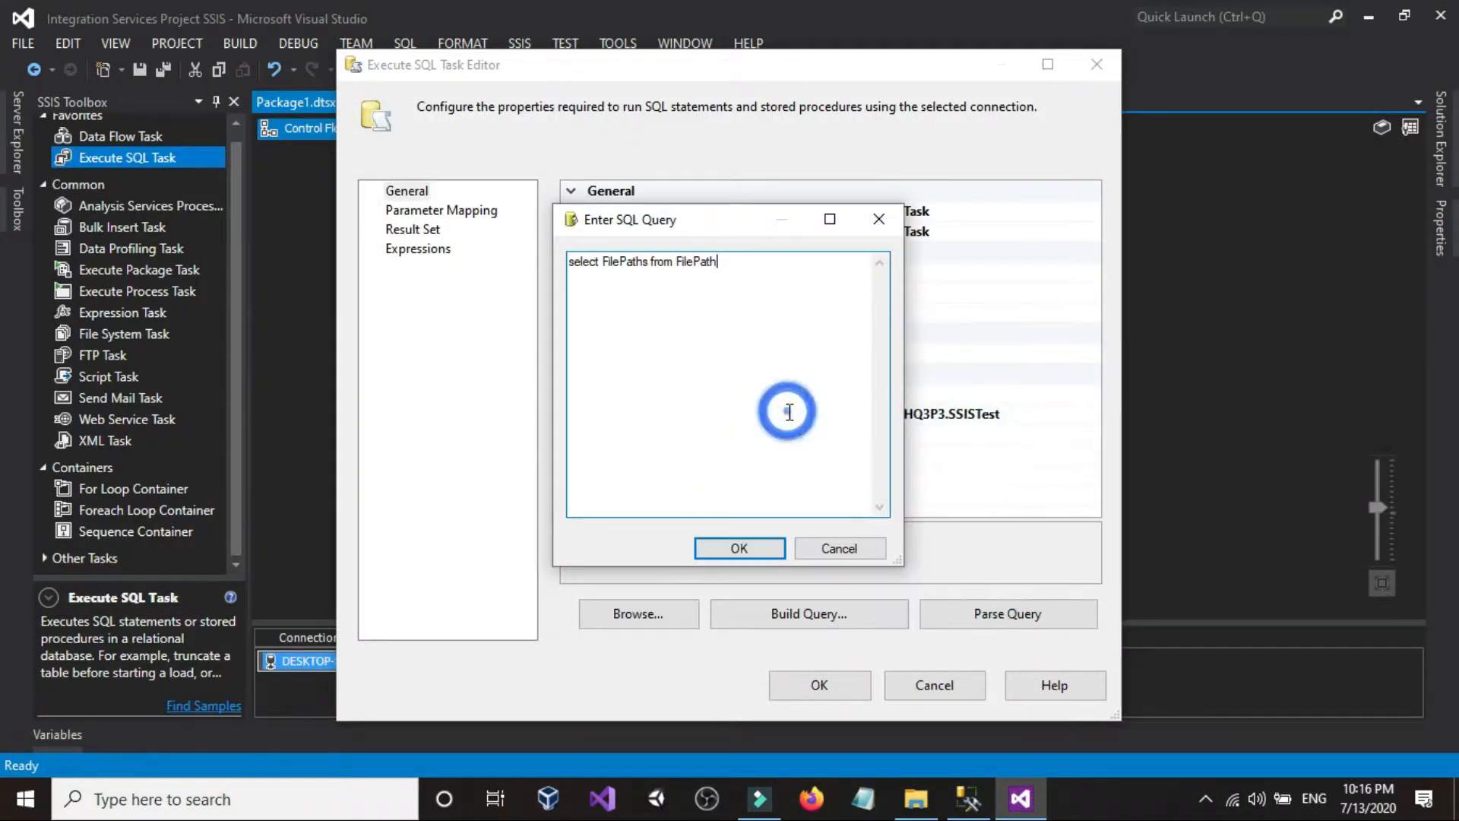
pyautogui.click(763, 549)
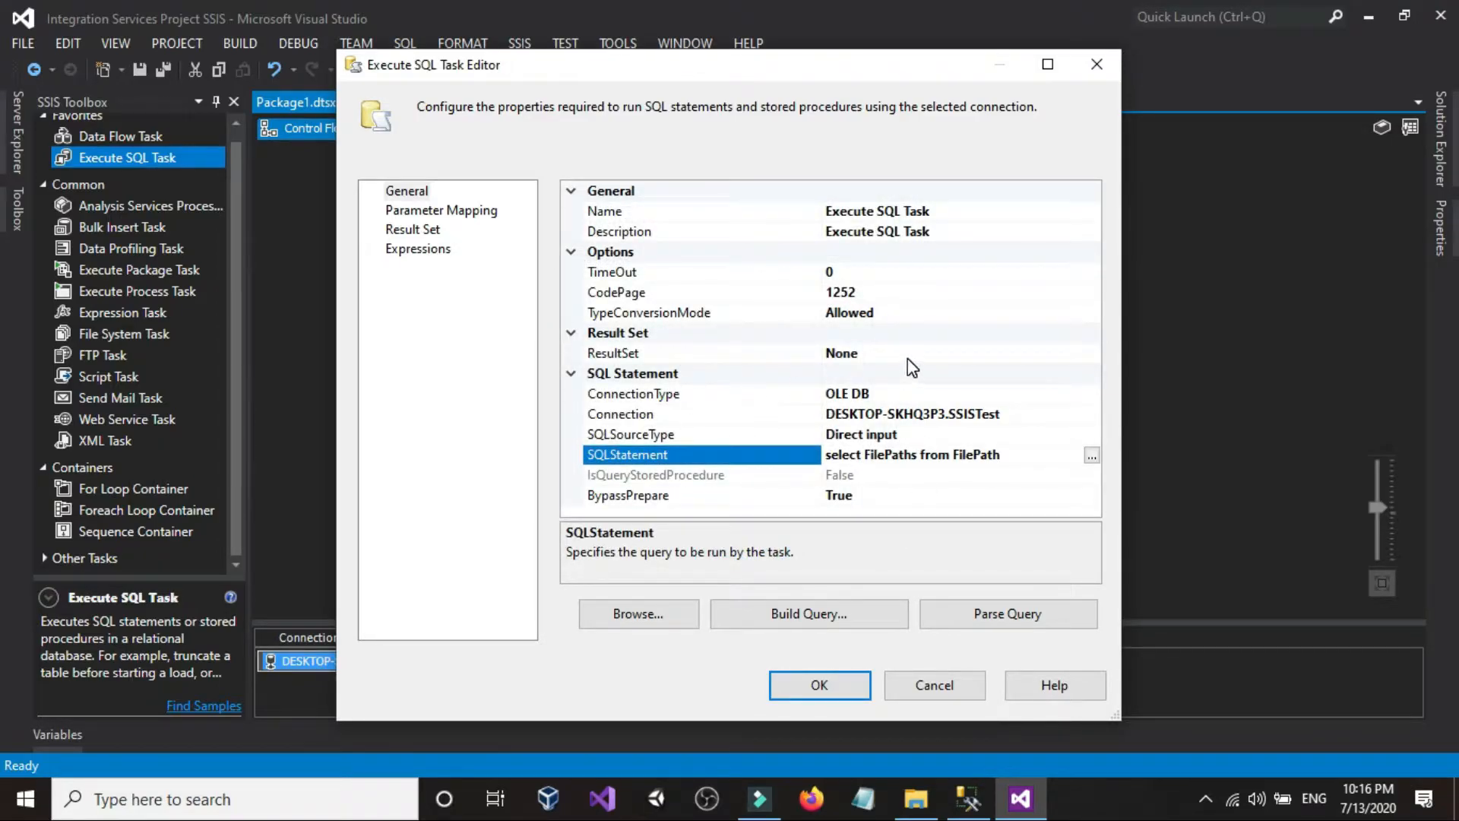
# Set the Execute SQL Task's ResultSet to Full result set, checking the FilePaths query output in SQL Server Management Studio on the way.
pyautogui.click(959, 353)
pyautogui.click(1091, 353)
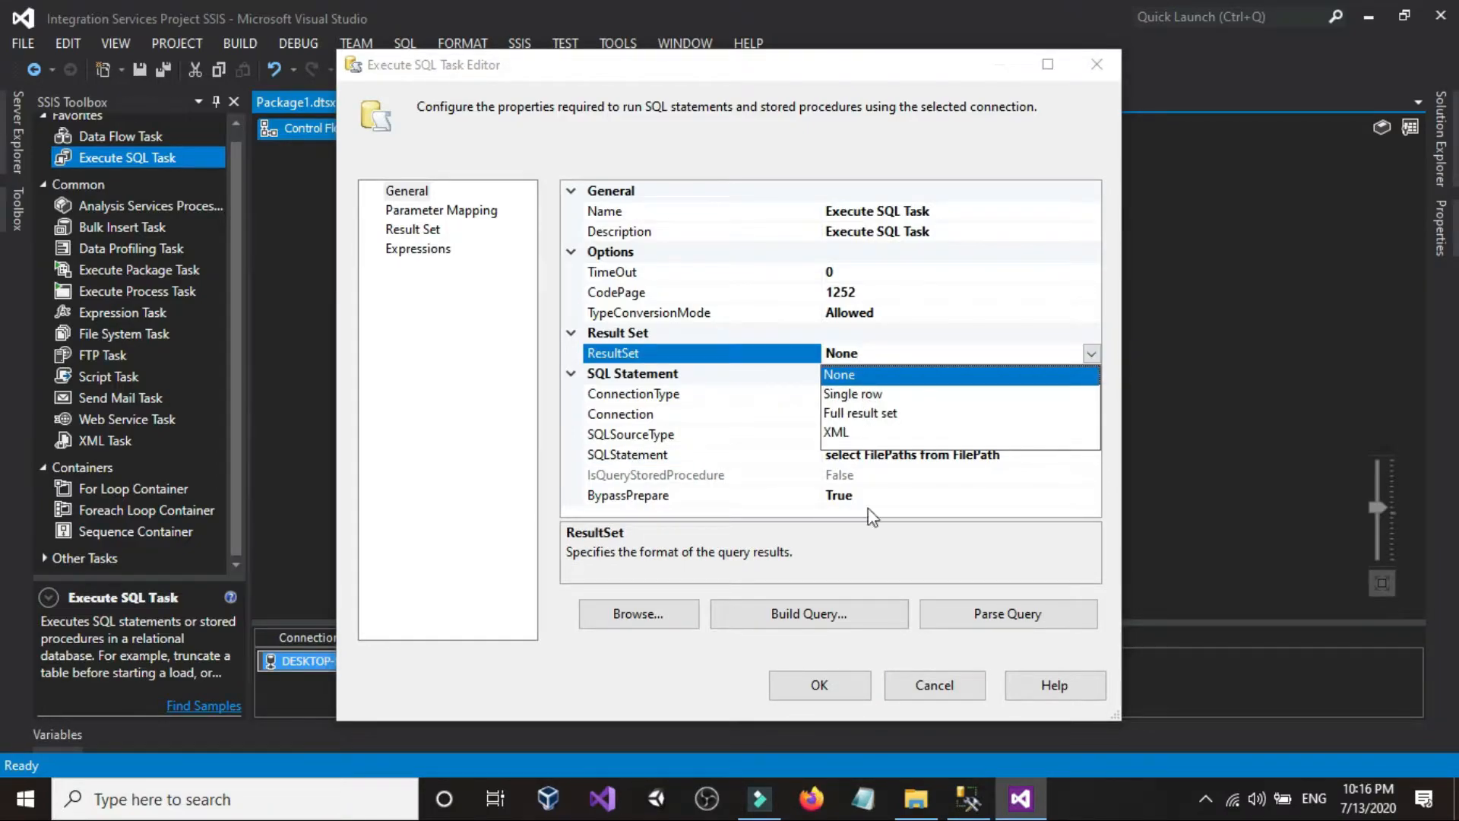
pyautogui.click(916, 798)
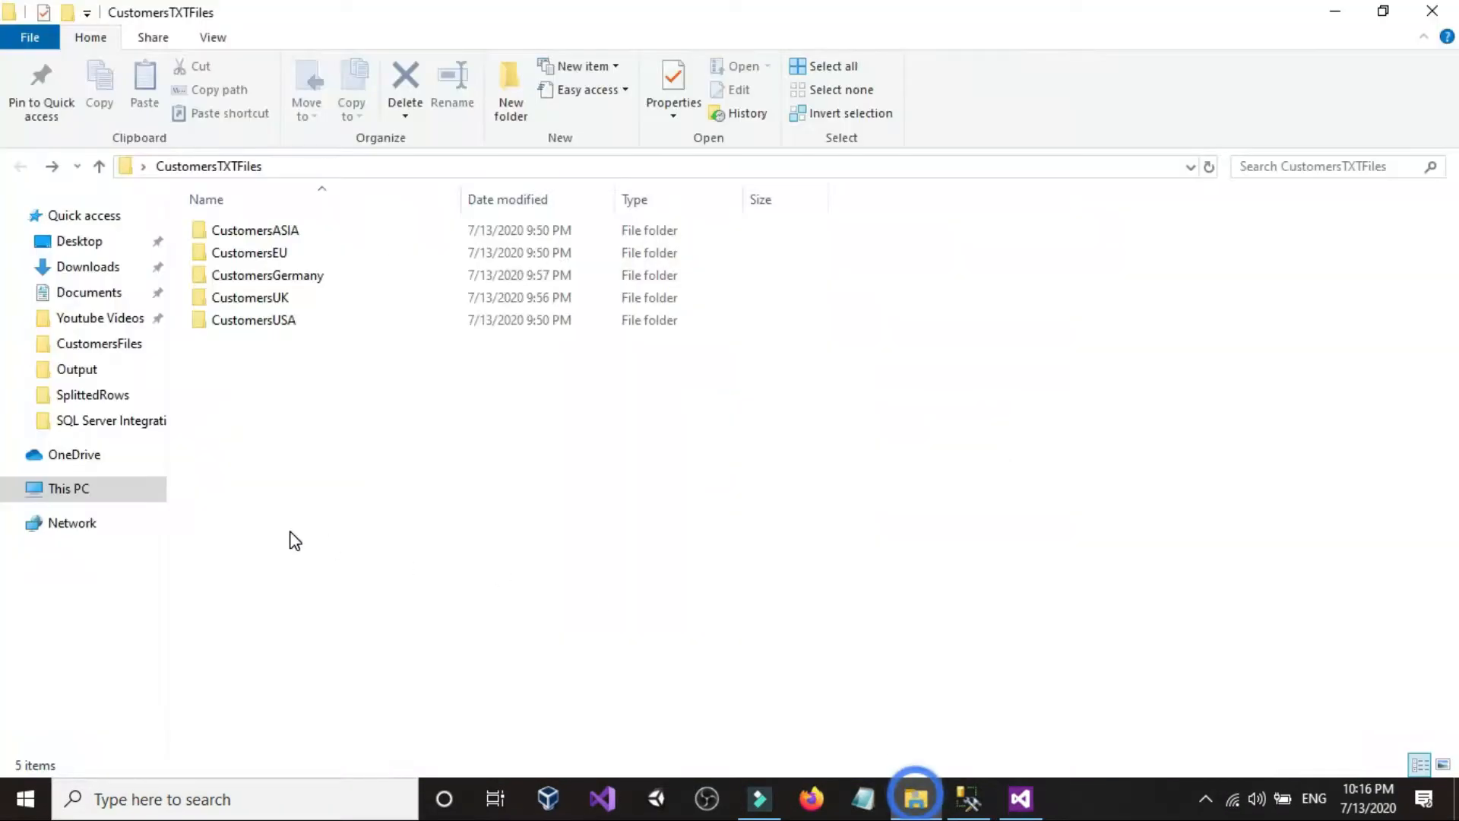
pyautogui.click(982, 800)
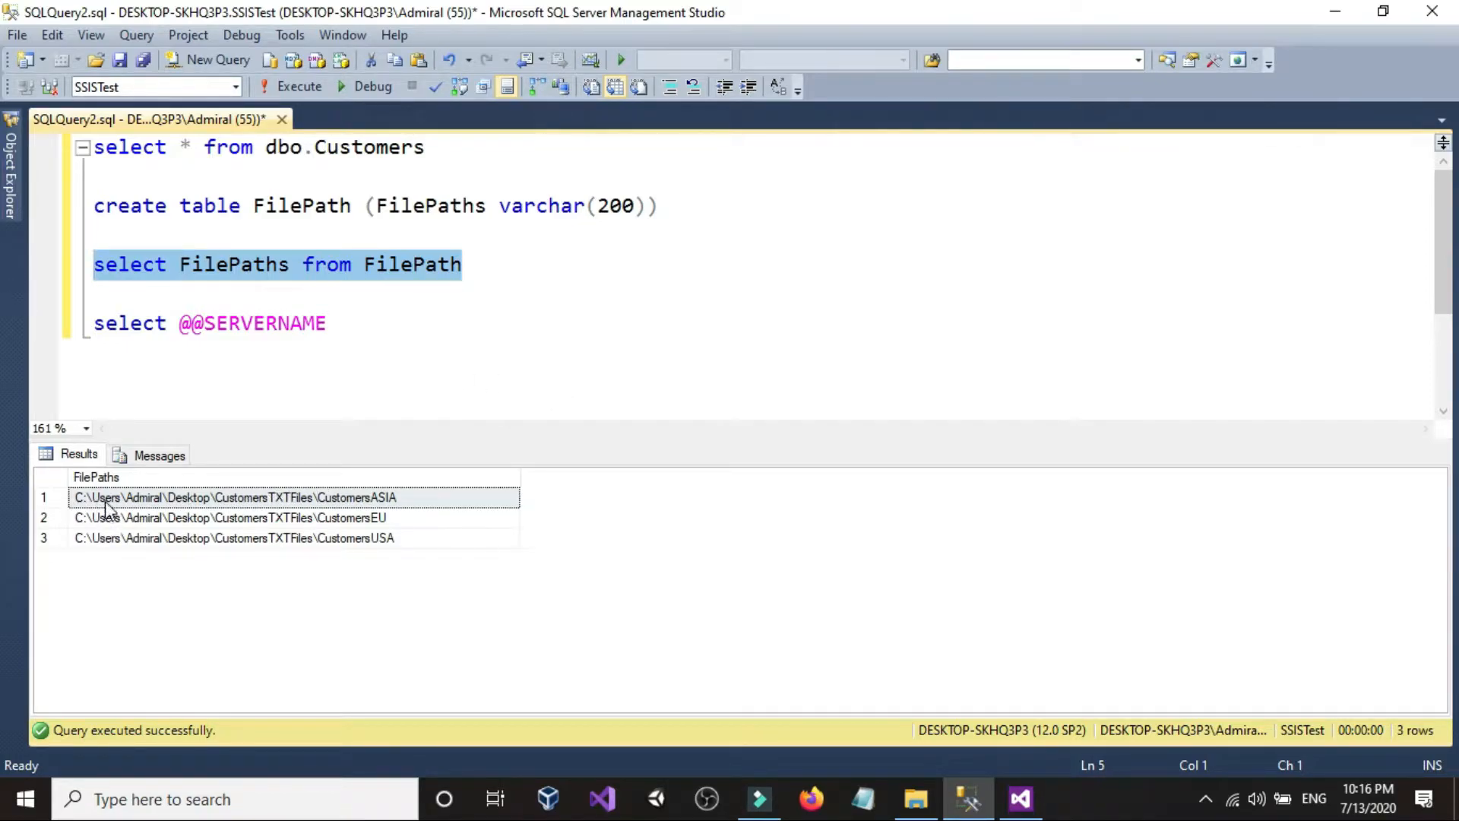
pyautogui.click(1021, 799)
pyautogui.click(1091, 353)
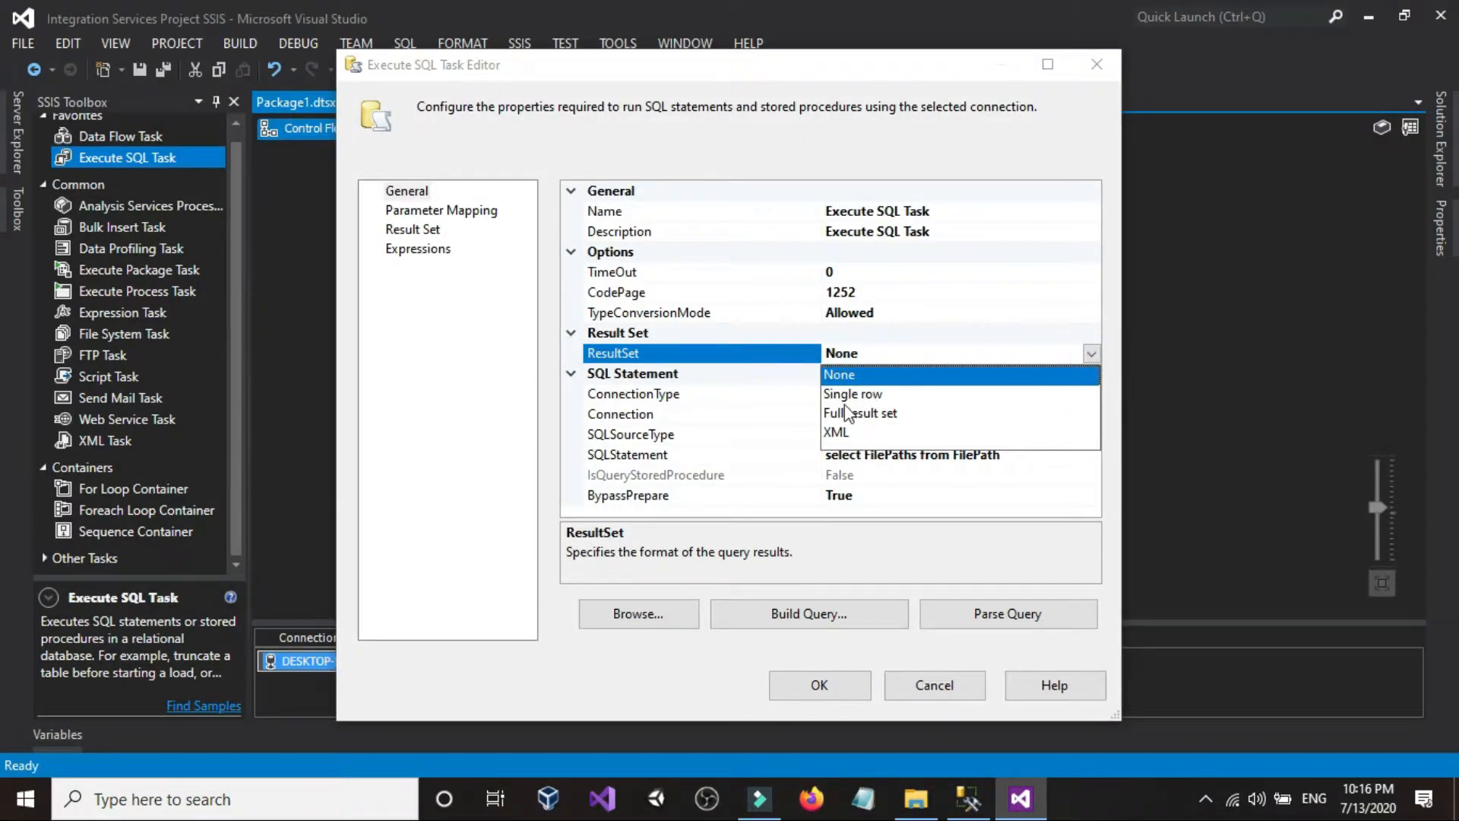
pyautogui.click(887, 414)
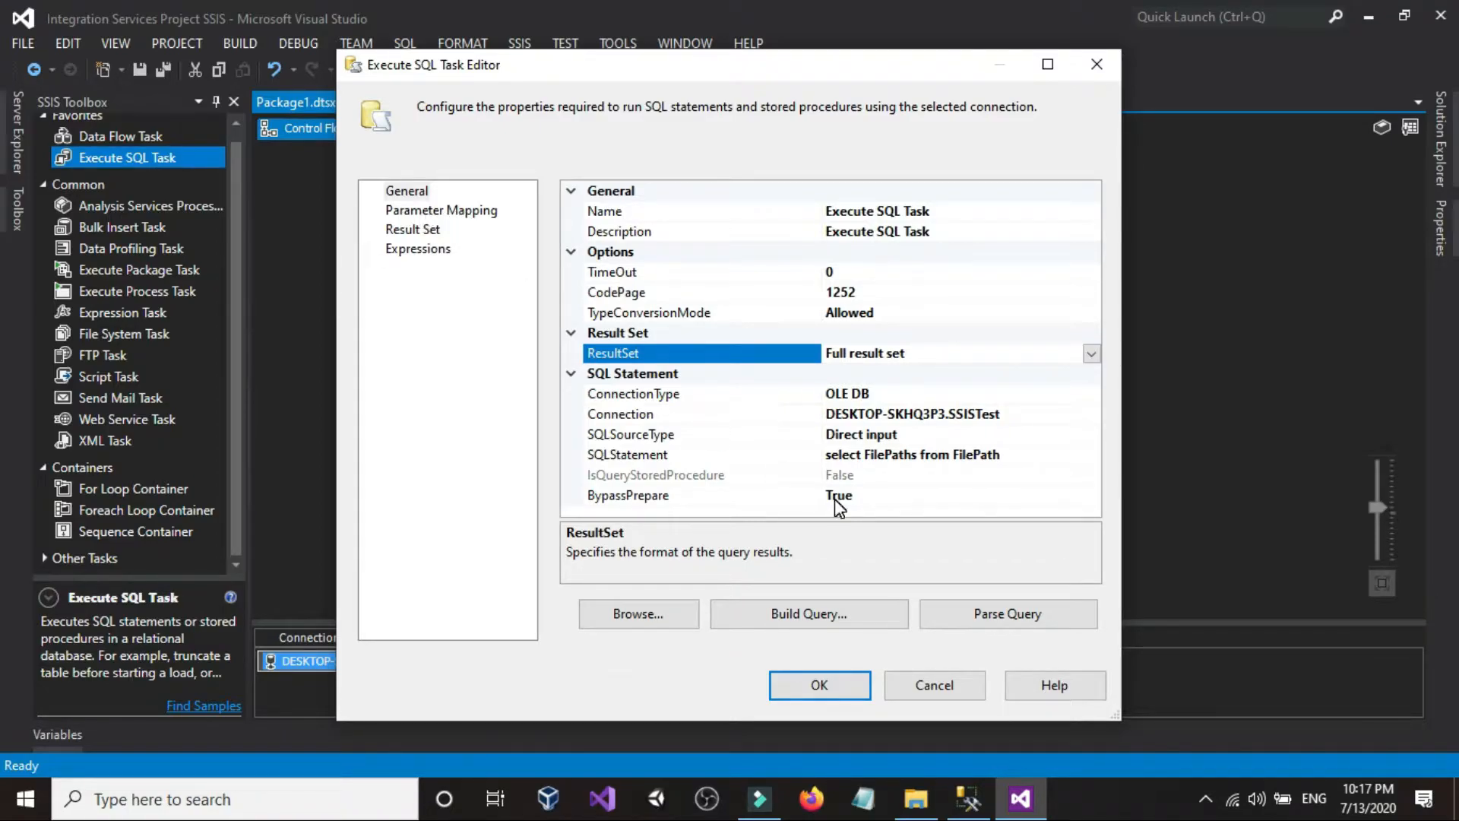
pyautogui.click(1005, 454)
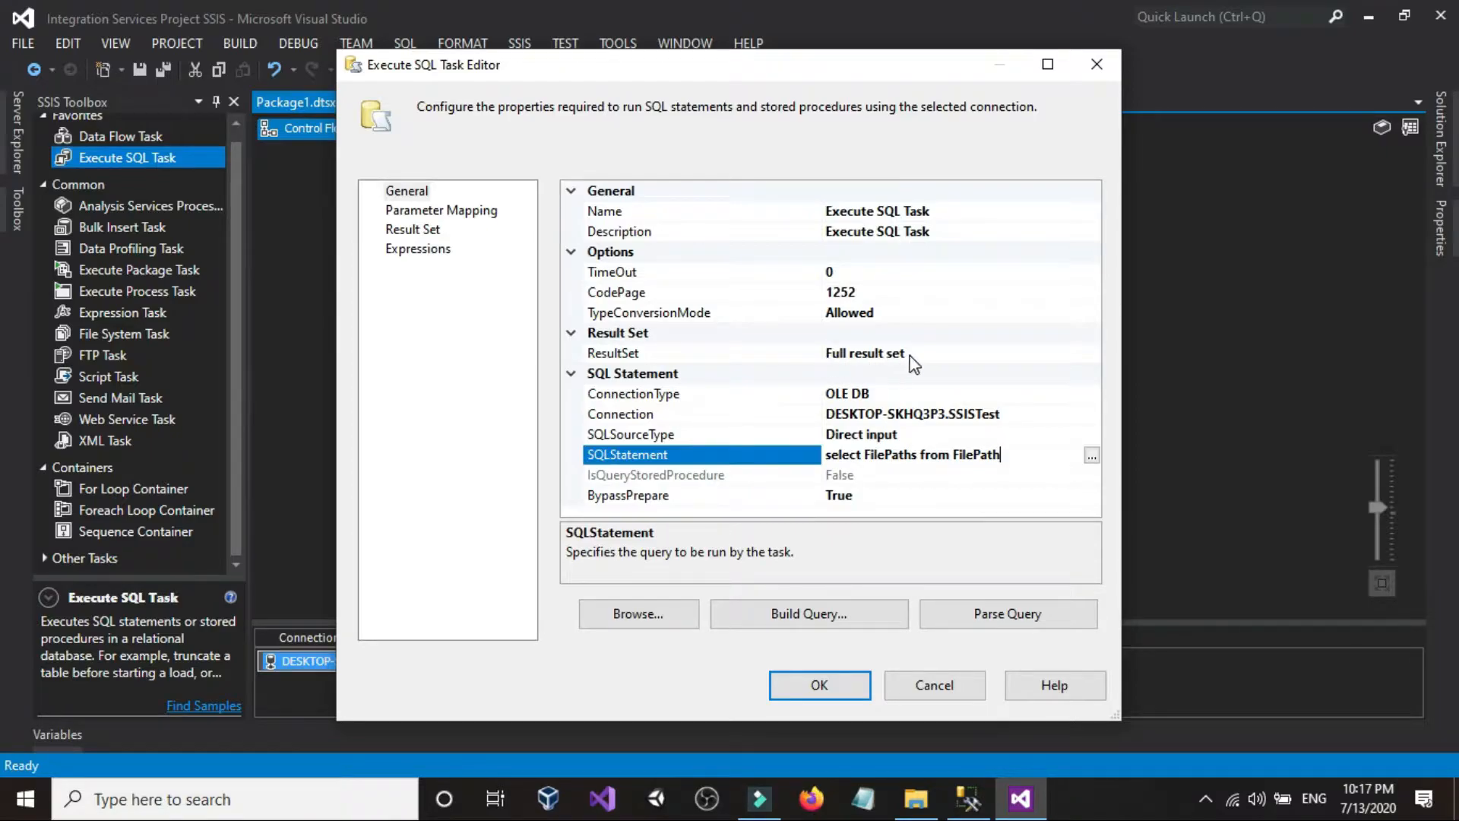
# Add a result set mapping to the Execute SQL Task and name its result 0.
pyautogui.click(413, 230)
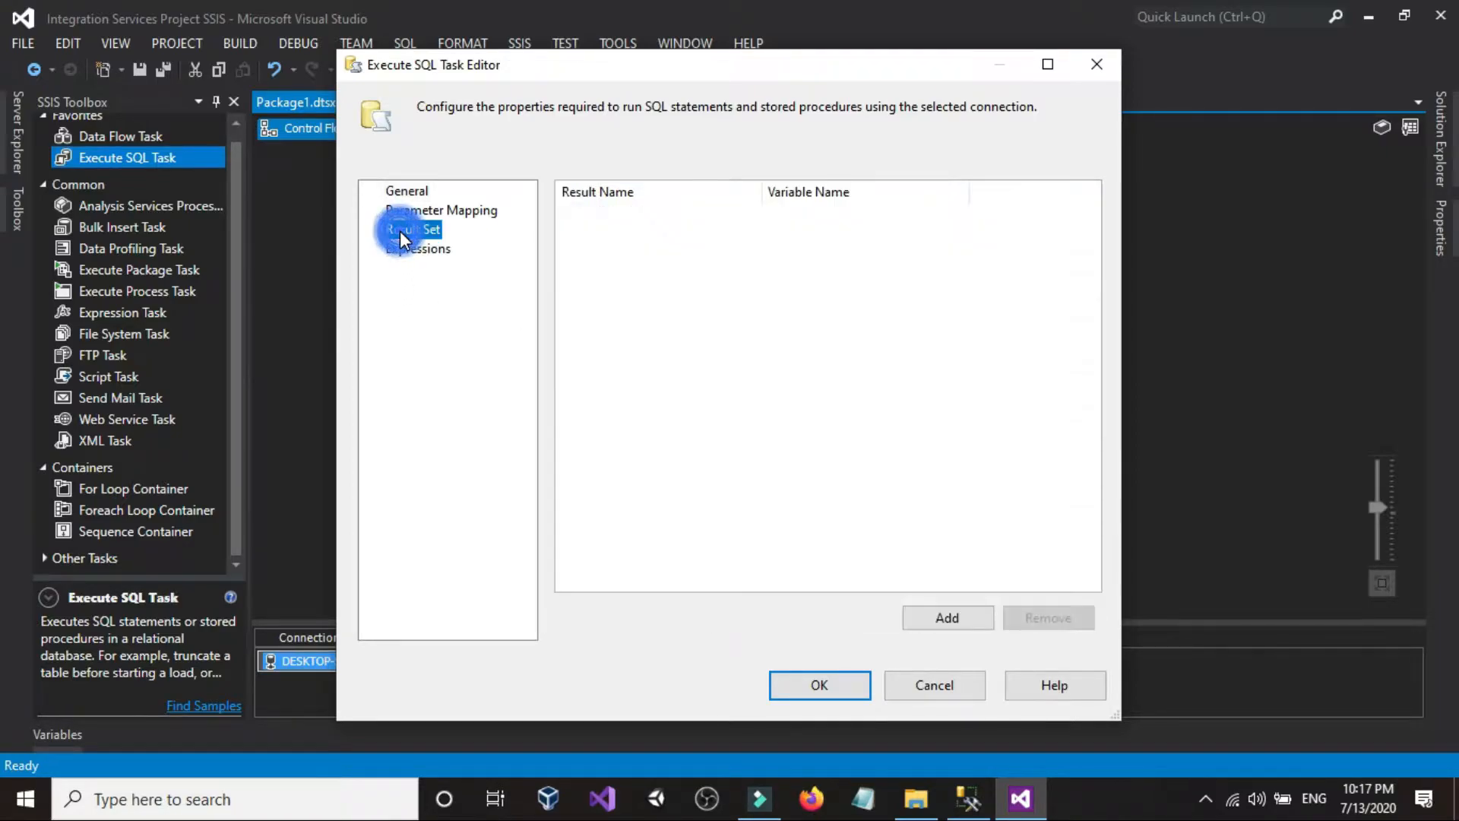
pyautogui.click(931, 619)
pyautogui.click(697, 216)
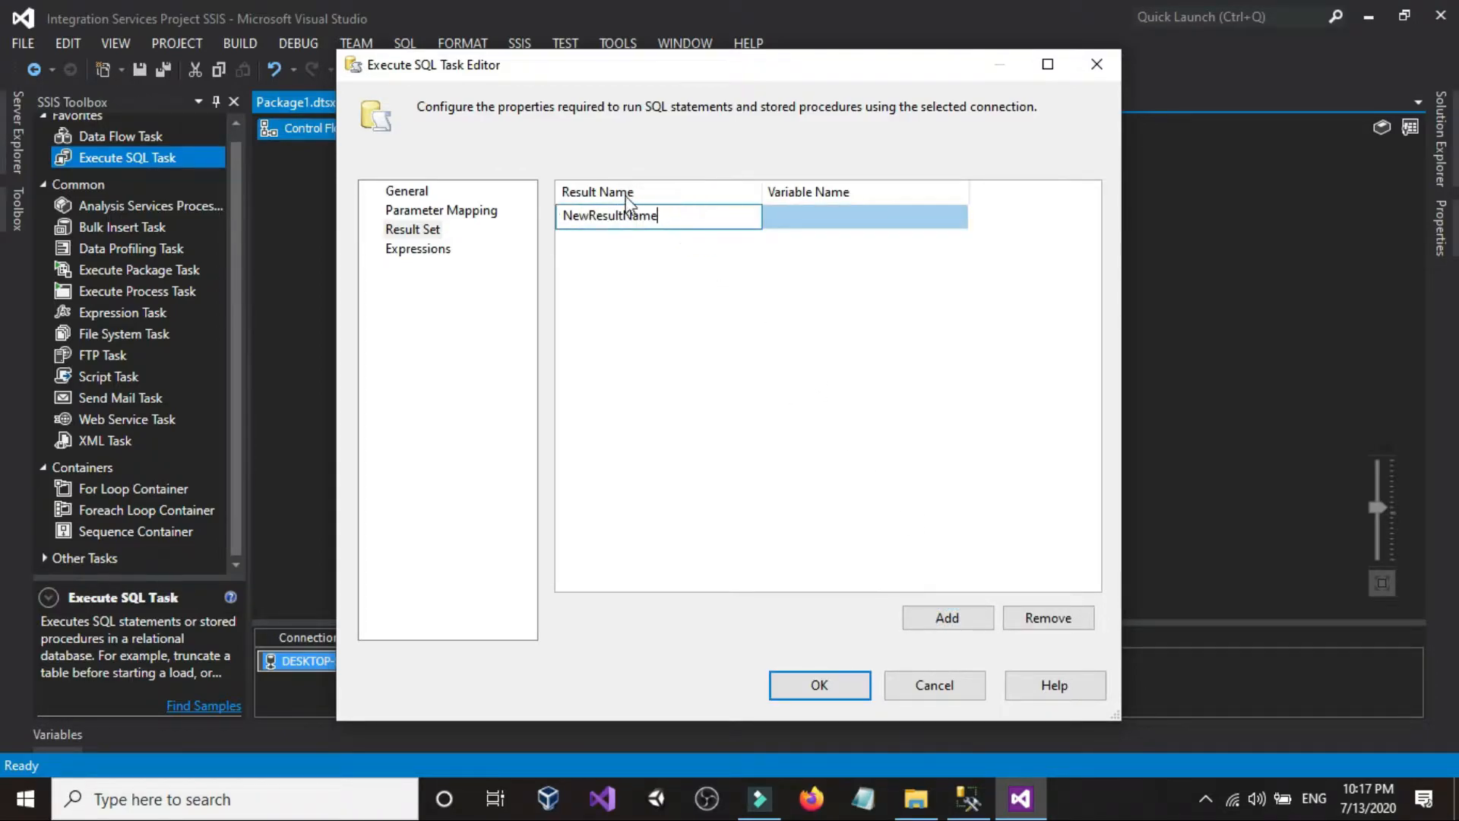
pyautogui.moveTo(724, 214); pyautogui.dragTo(563, 217)
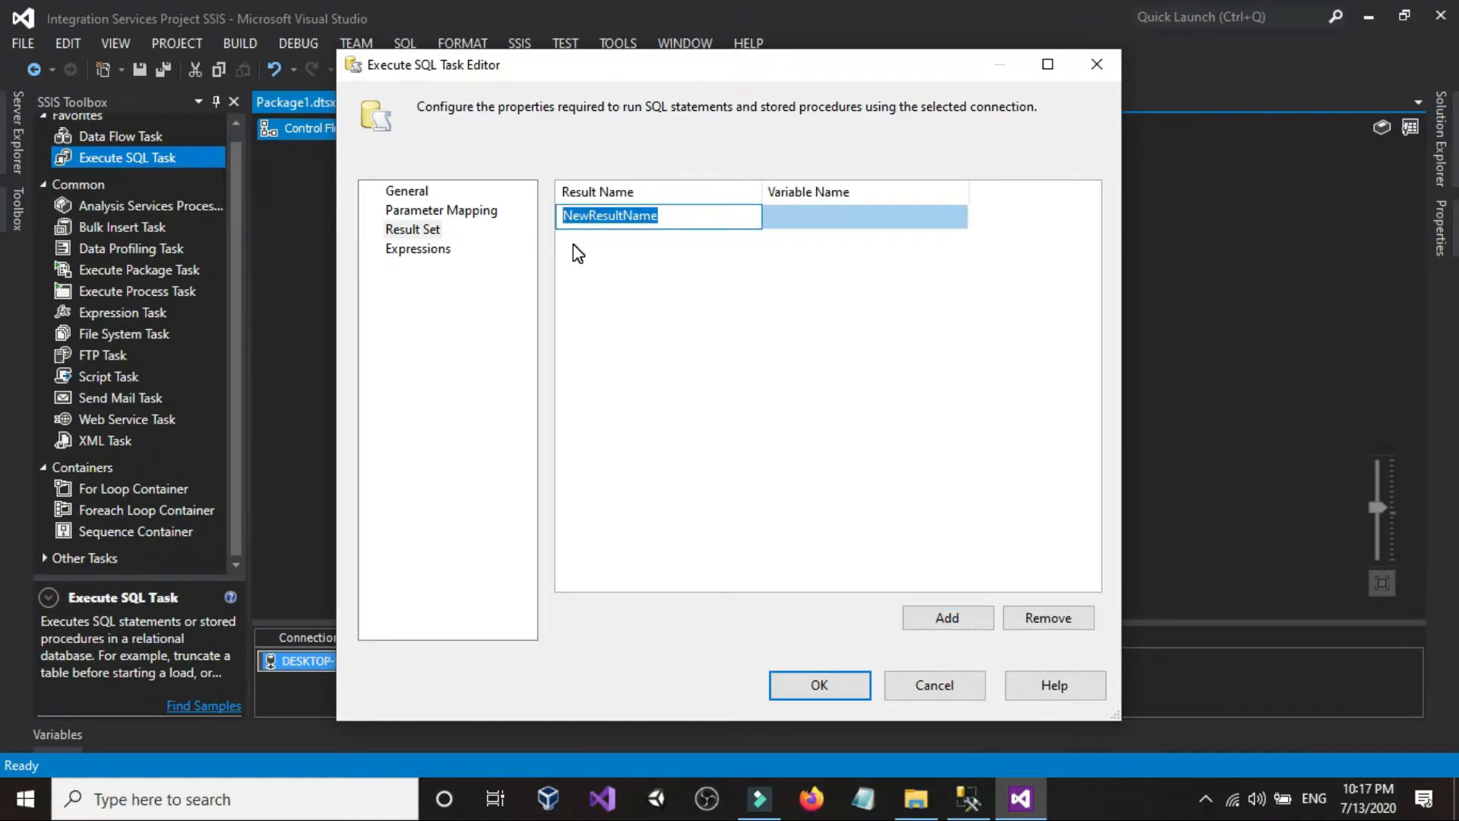
pyautogui.write('0')
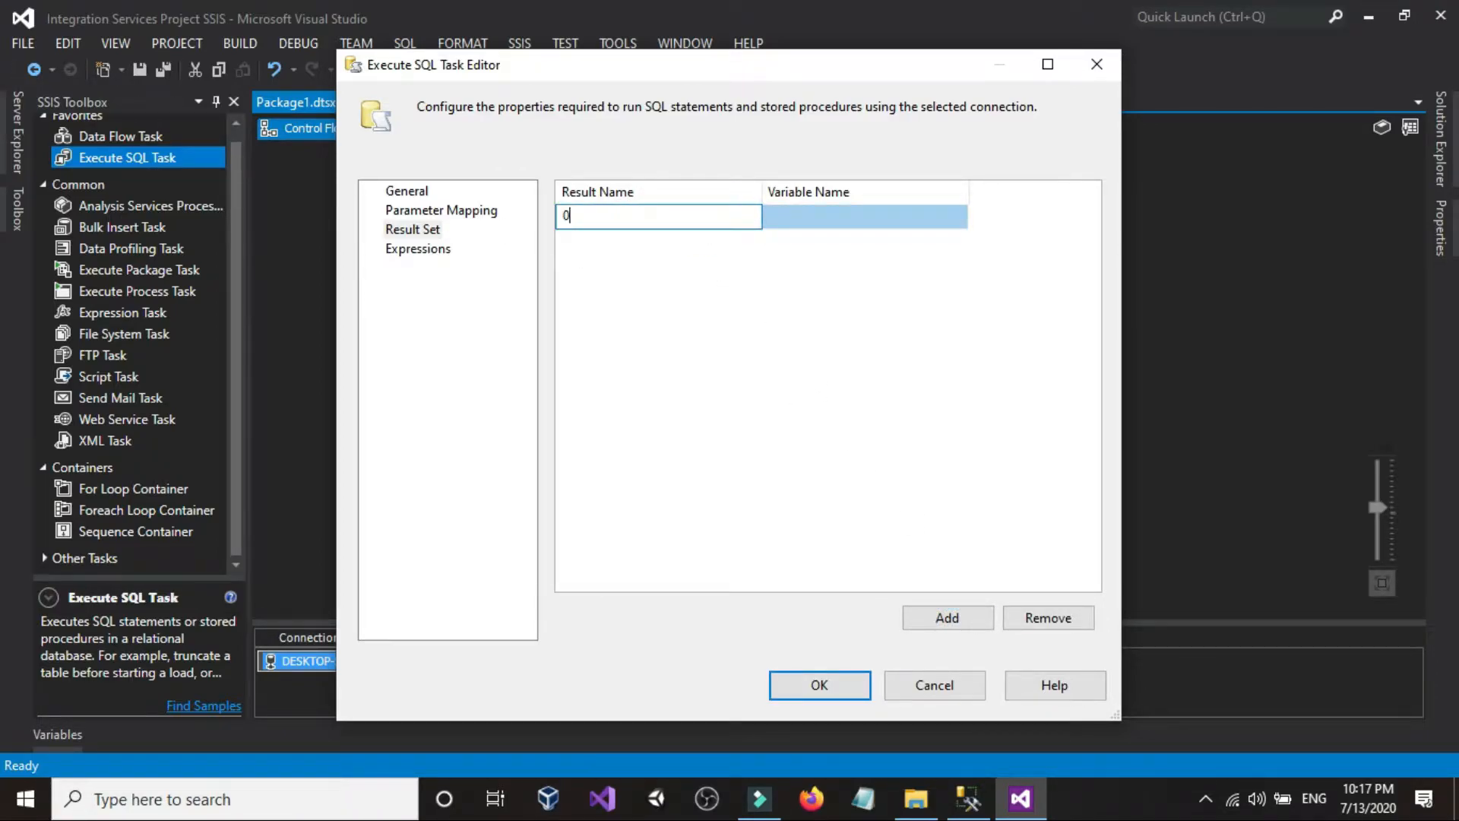
pyautogui.click(686, 285)
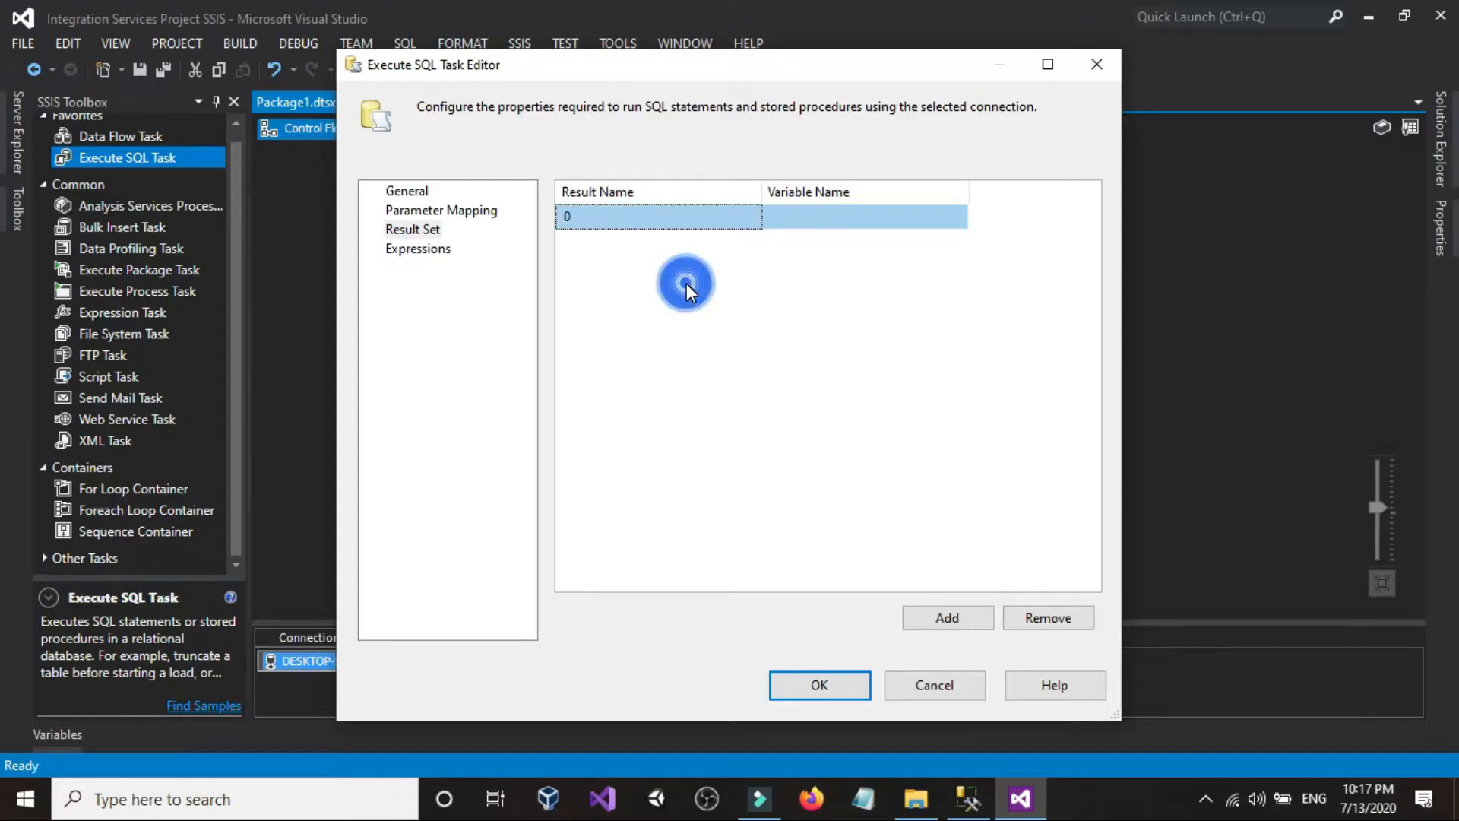
# Add two extra result mappings named 1 and 2 and remove both again.
pyautogui.click(950, 613)
pyautogui.click(950, 612)
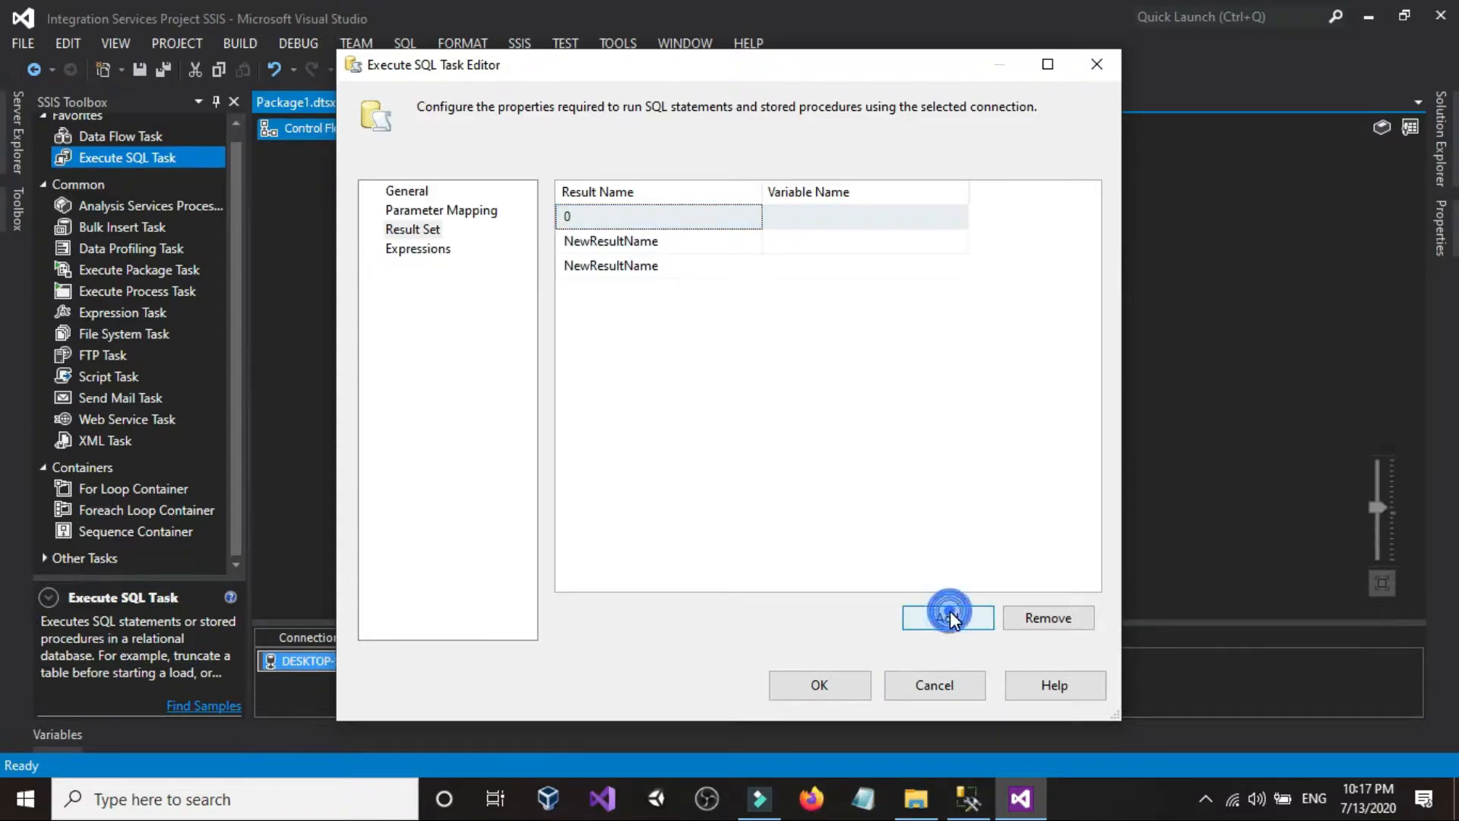
pyautogui.click(687, 242)
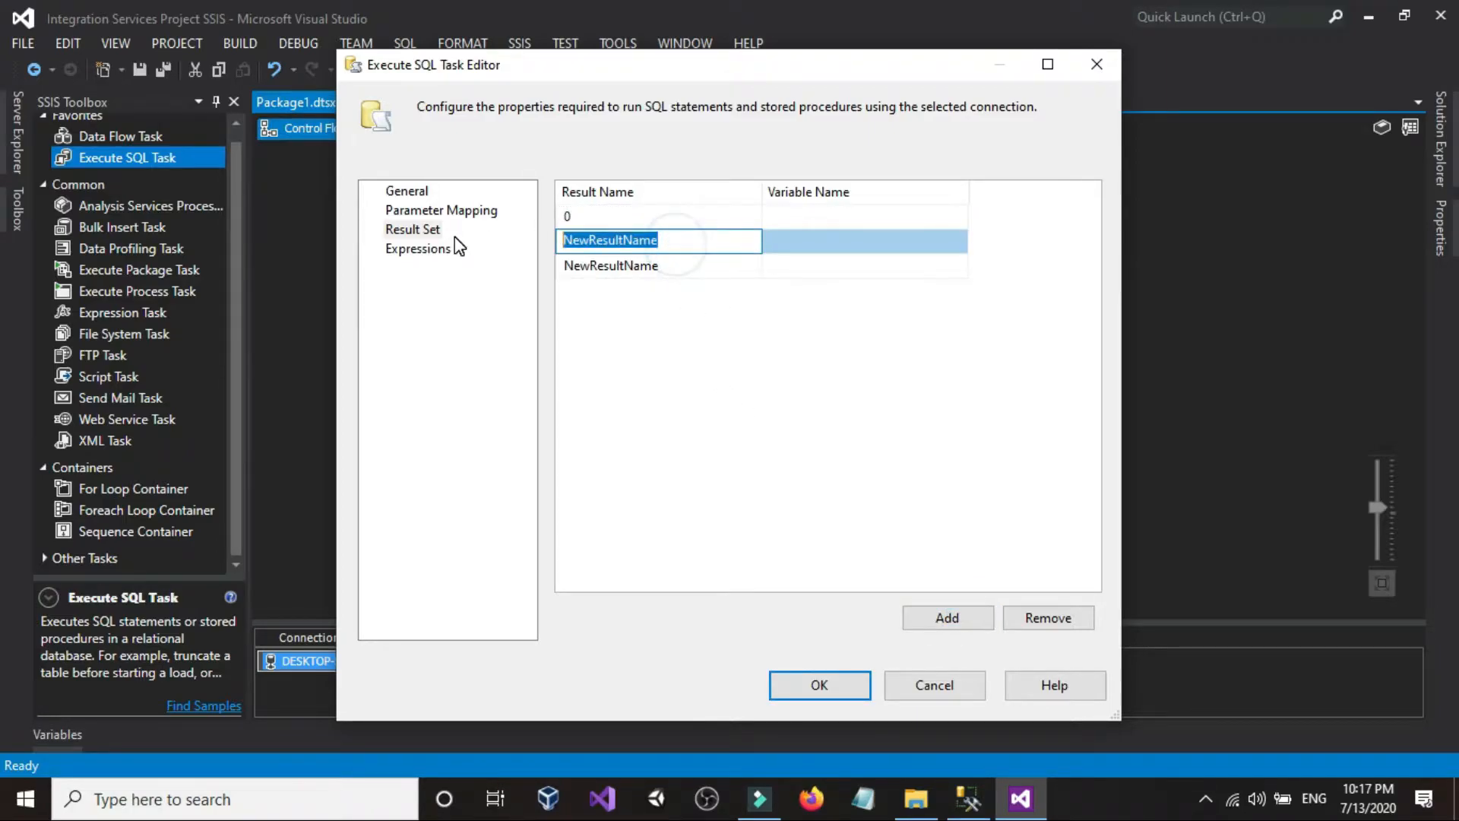
pyautogui.write('1')
pyautogui.click(684, 266)
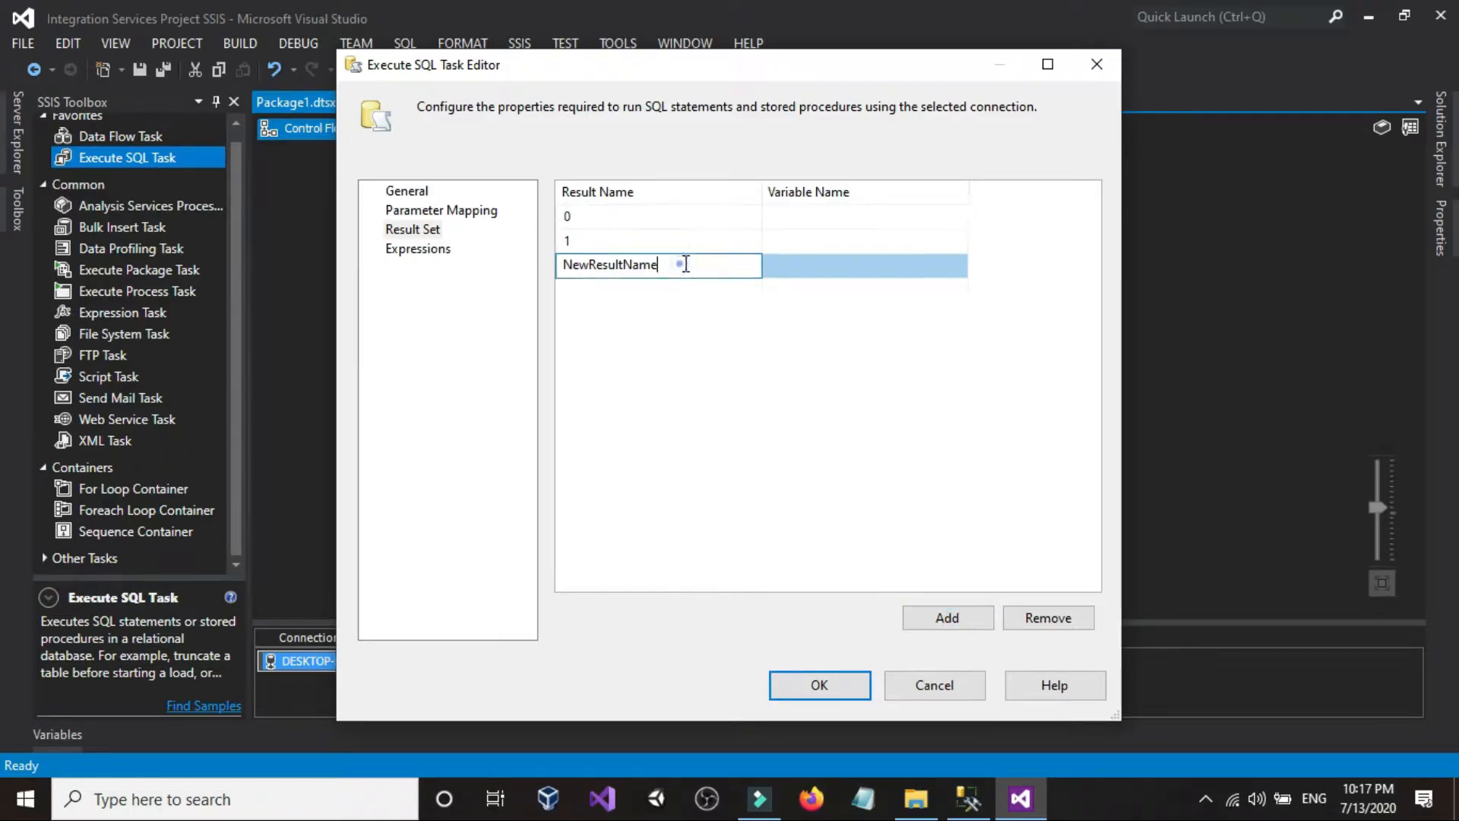
pyautogui.write('2')
pyautogui.click(608, 349)
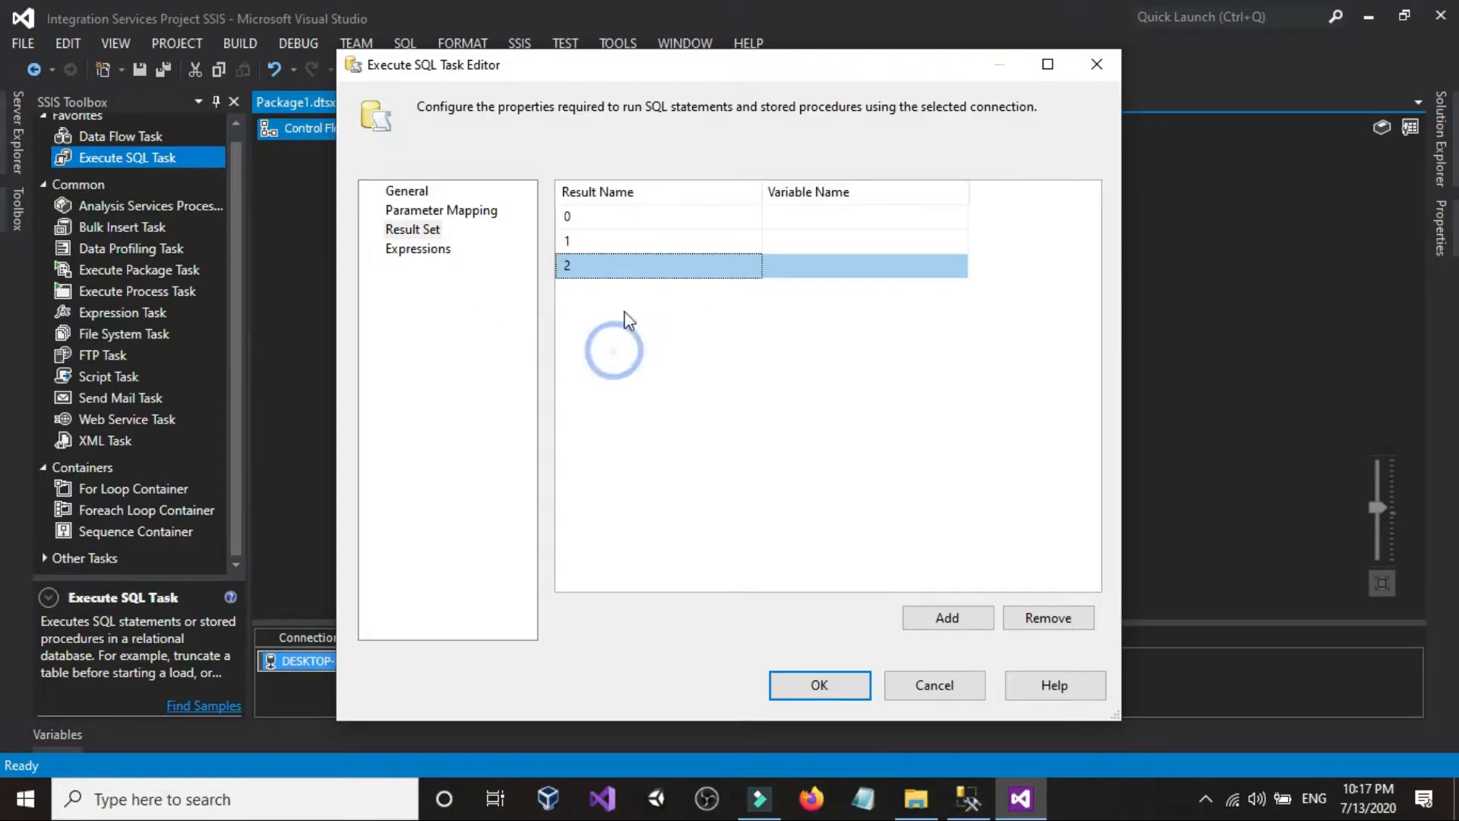
pyautogui.click(1081, 619)
pyautogui.click(1081, 619)
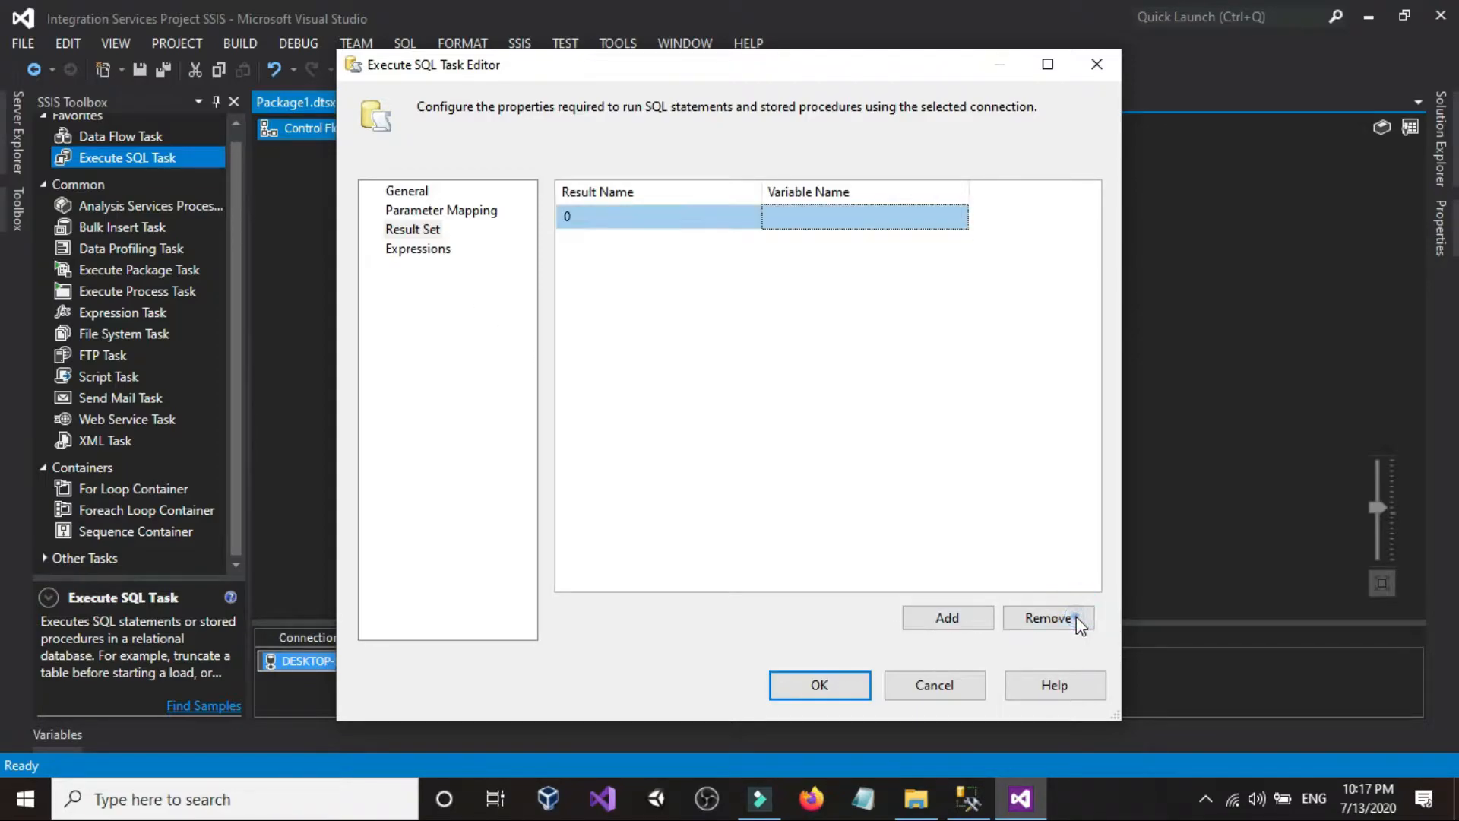
# Start a new variable for result 0, naming it FilePathOBJECT with value type Object.
pyautogui.click(902, 218)
pyautogui.click(958, 219)
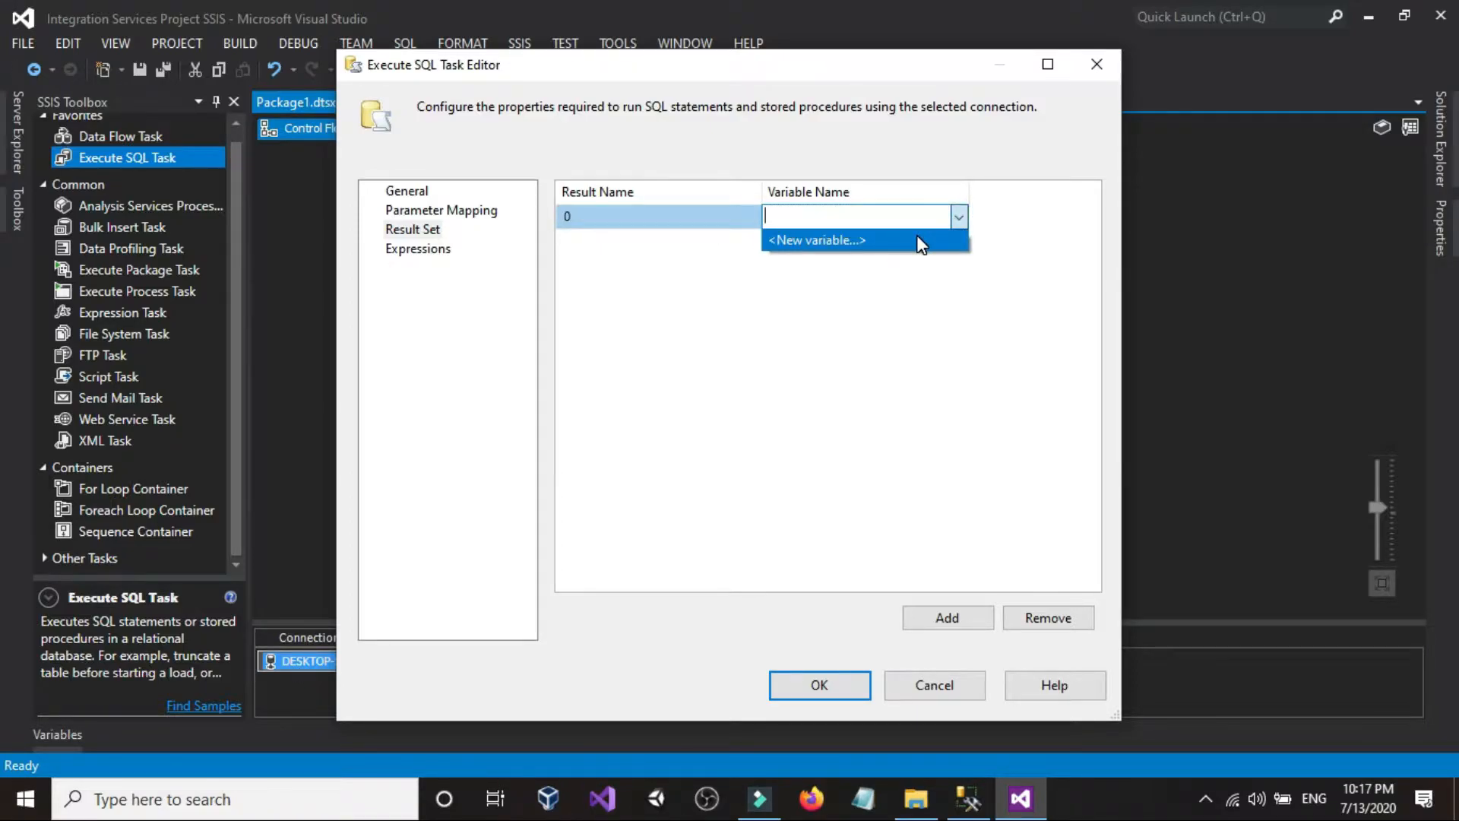
pyautogui.click(891, 238)
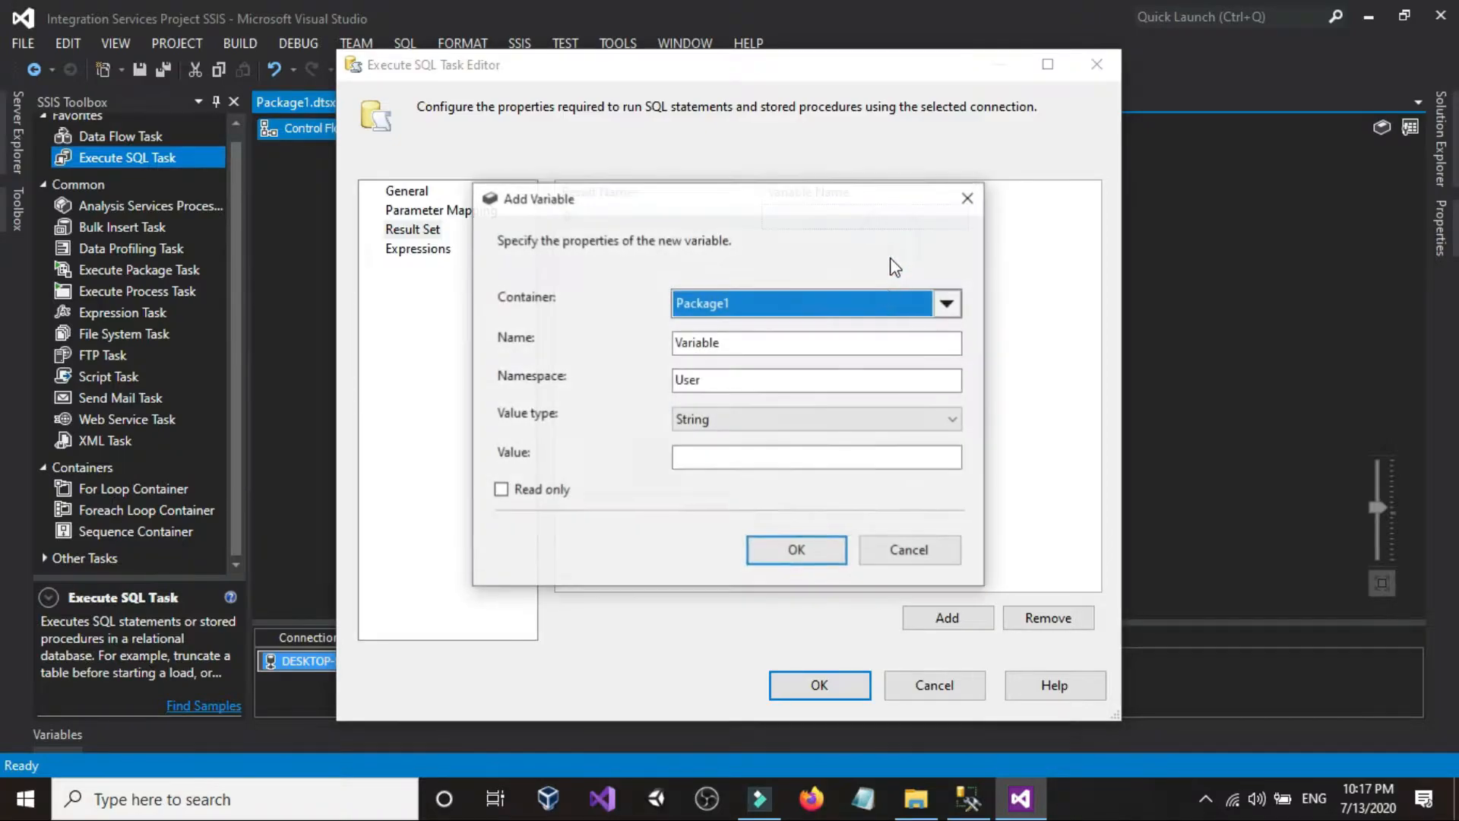
pyautogui.doubleClick(751, 336)
pyautogui.write('FilePathOBJECT')
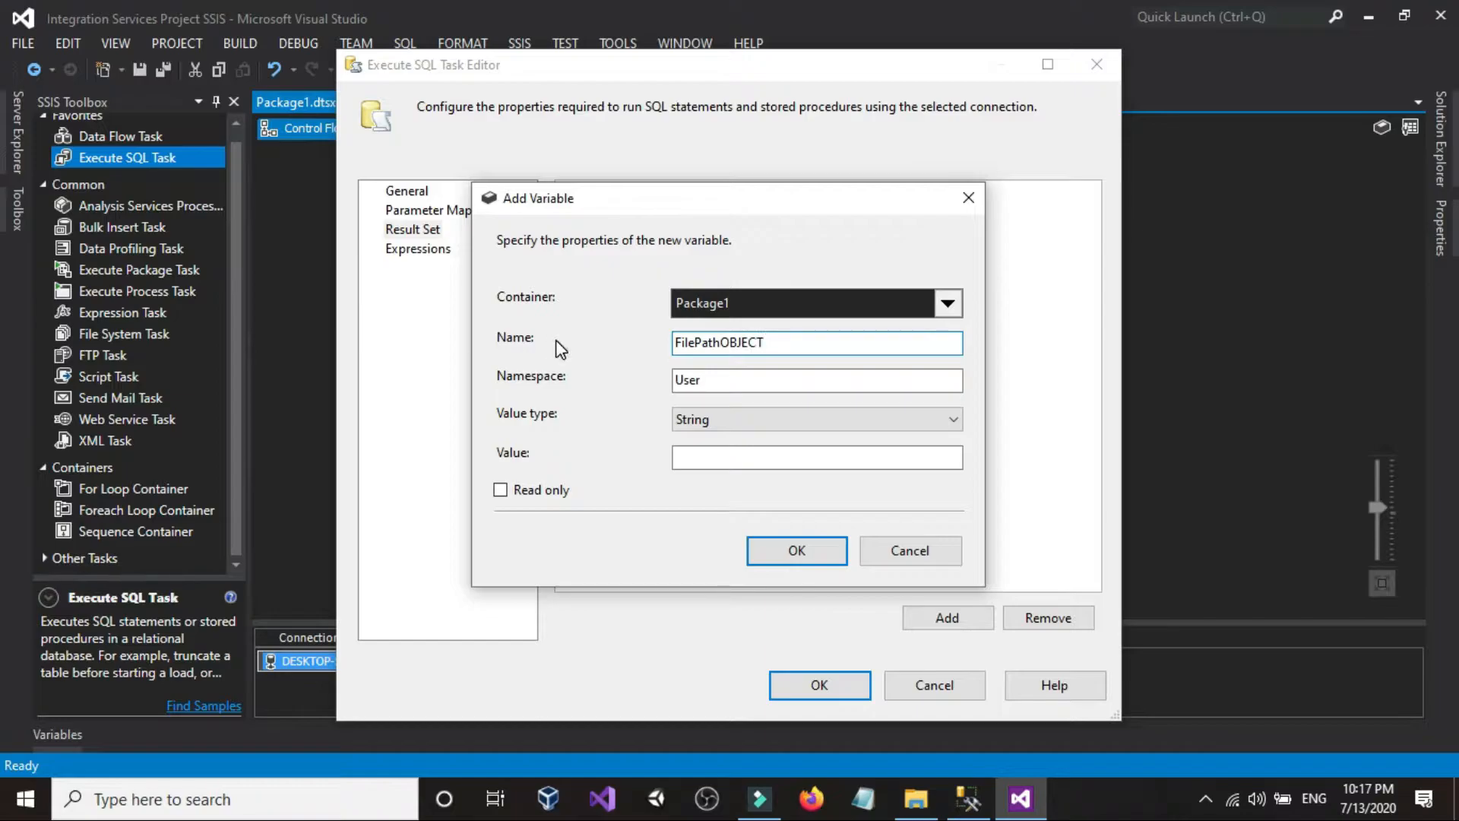
pyautogui.click(726, 416)
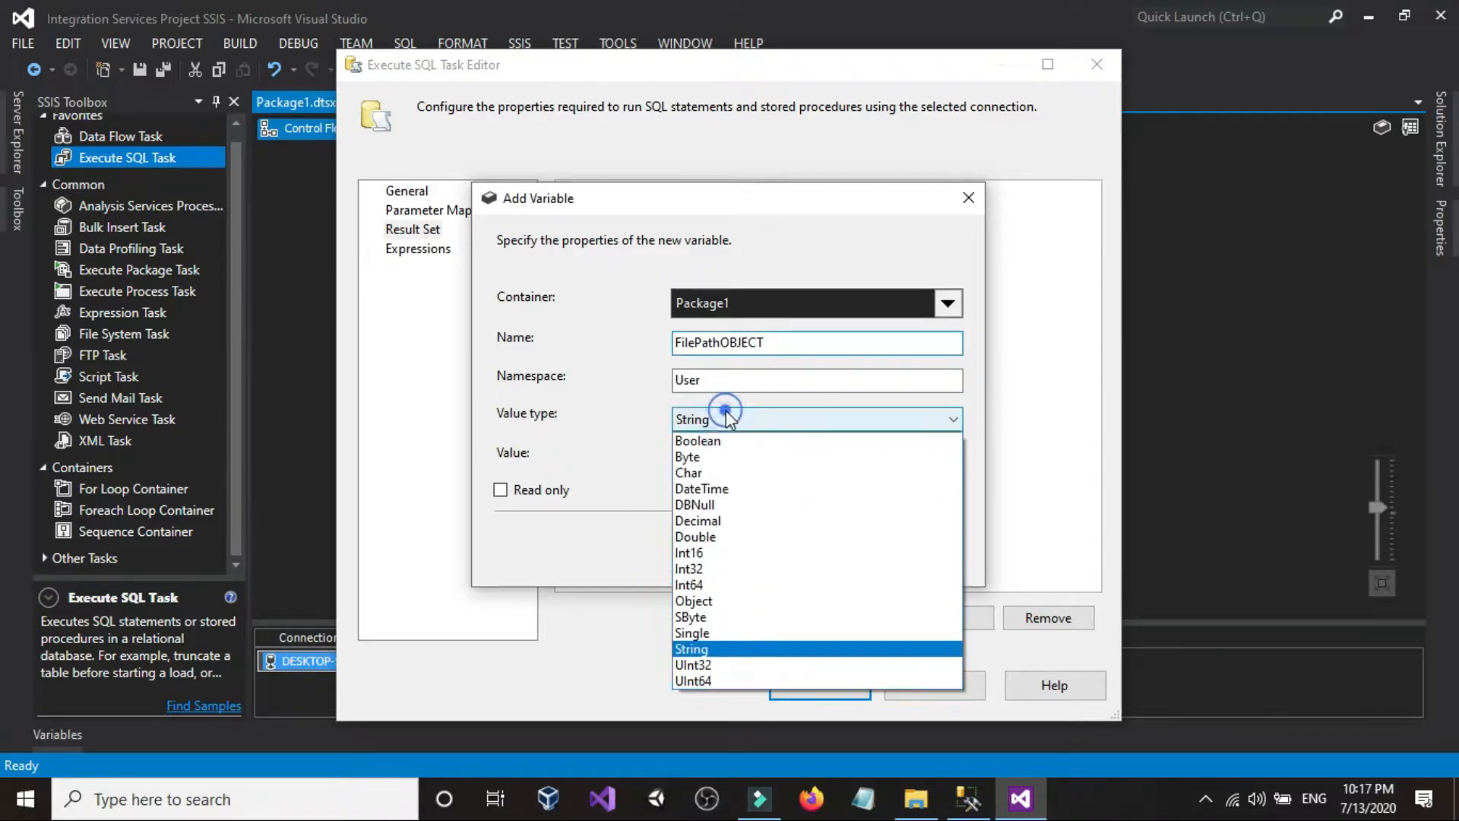
pyautogui.click(726, 596)
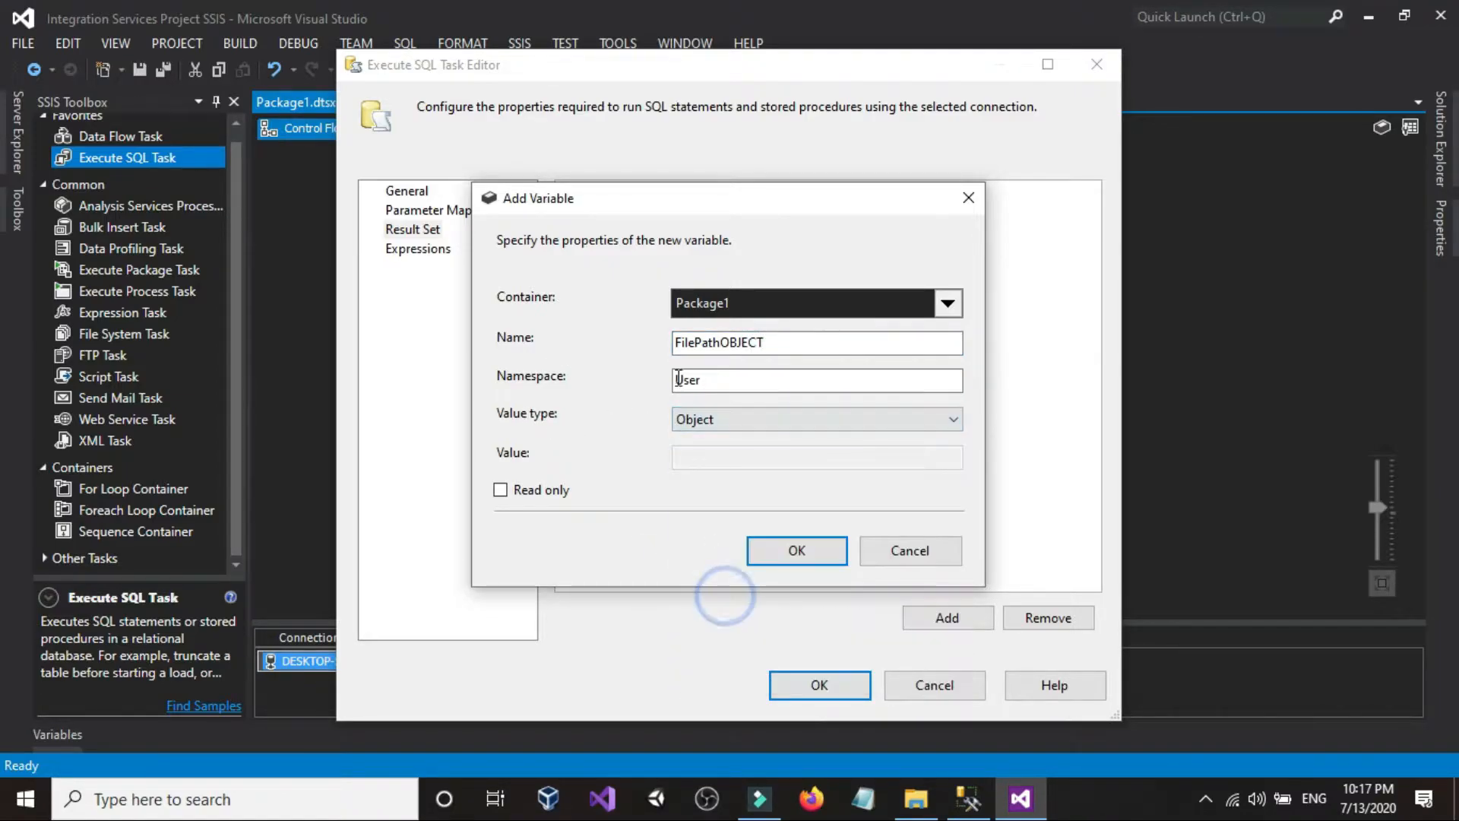
# Examine the FilePaths column and its path rows in SQL Server Management Studio and return to the new variable's properties in Visual Studio.
pyautogui.click(916, 798)
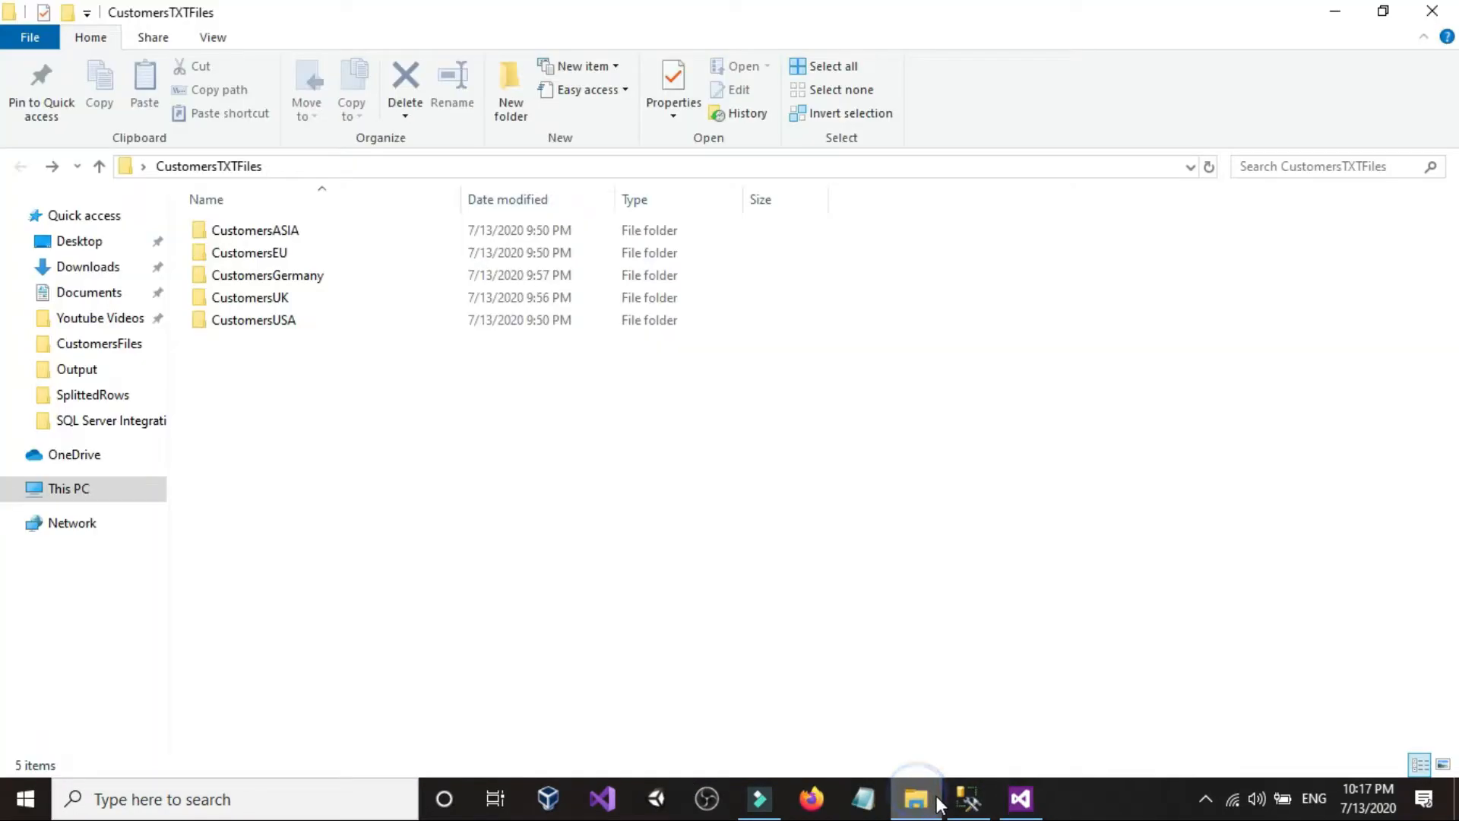
pyautogui.click(968, 796)
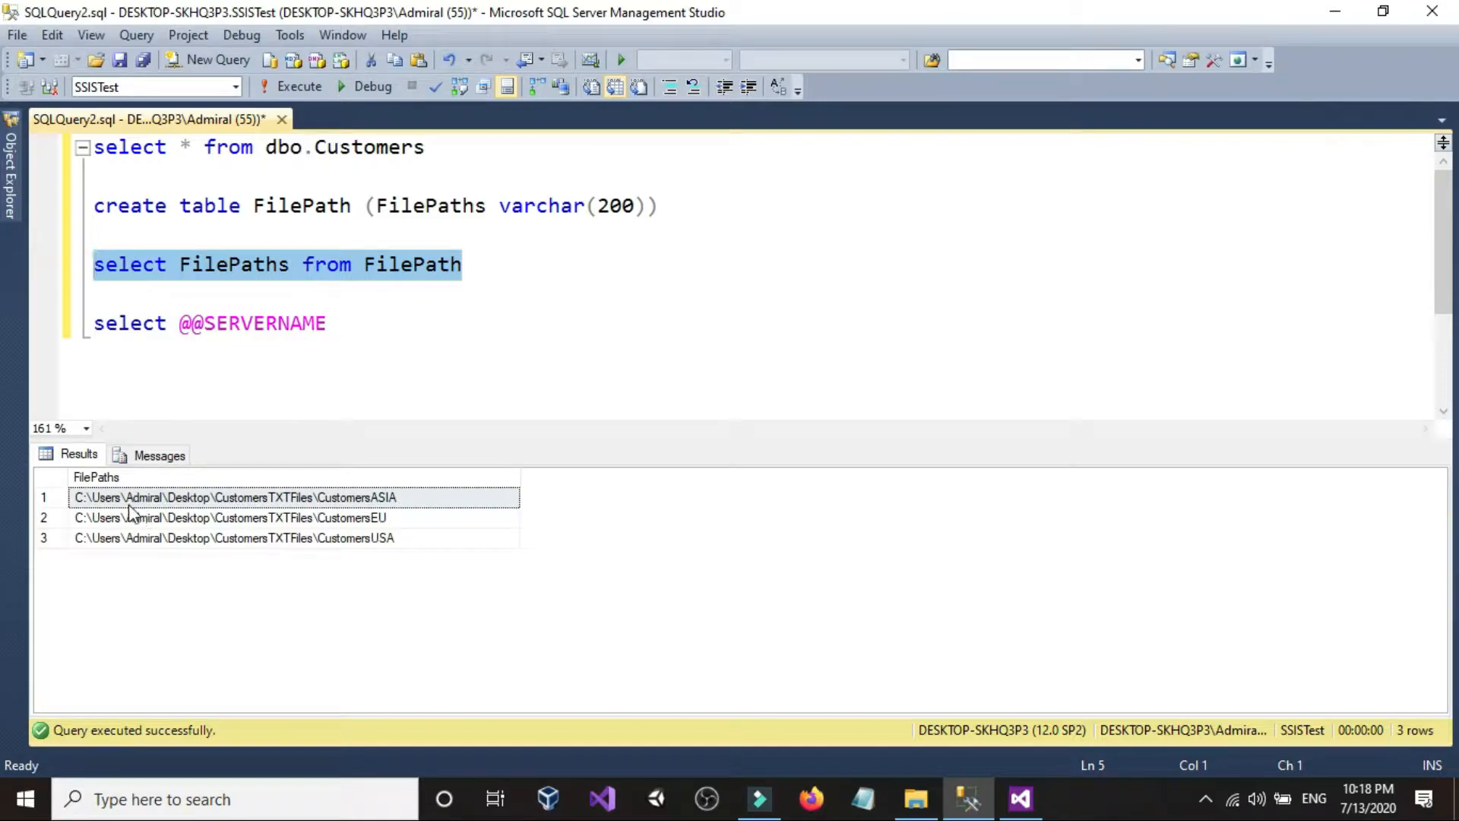
pyautogui.click(974, 795)
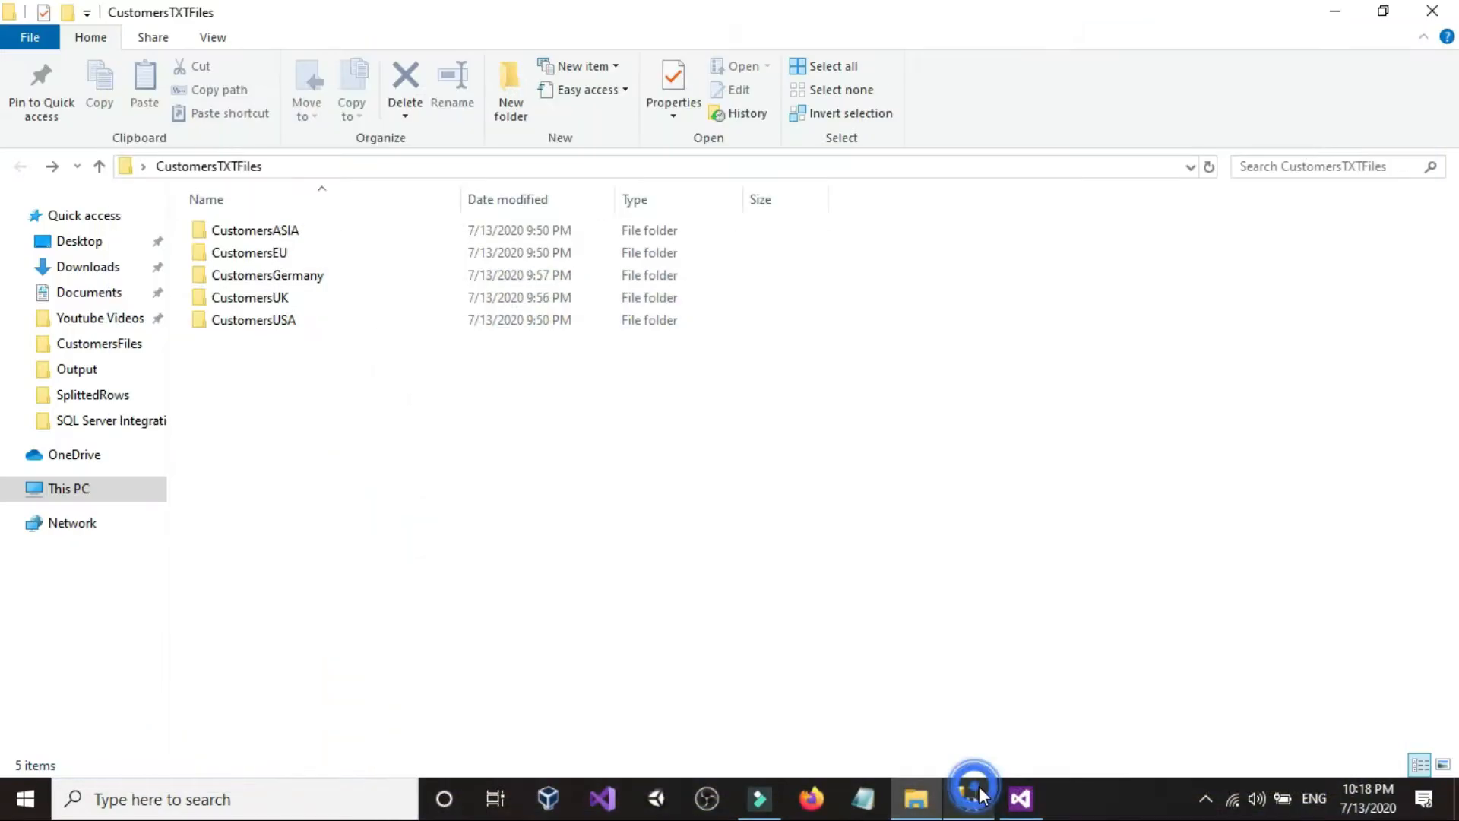
pyautogui.click(1020, 798)
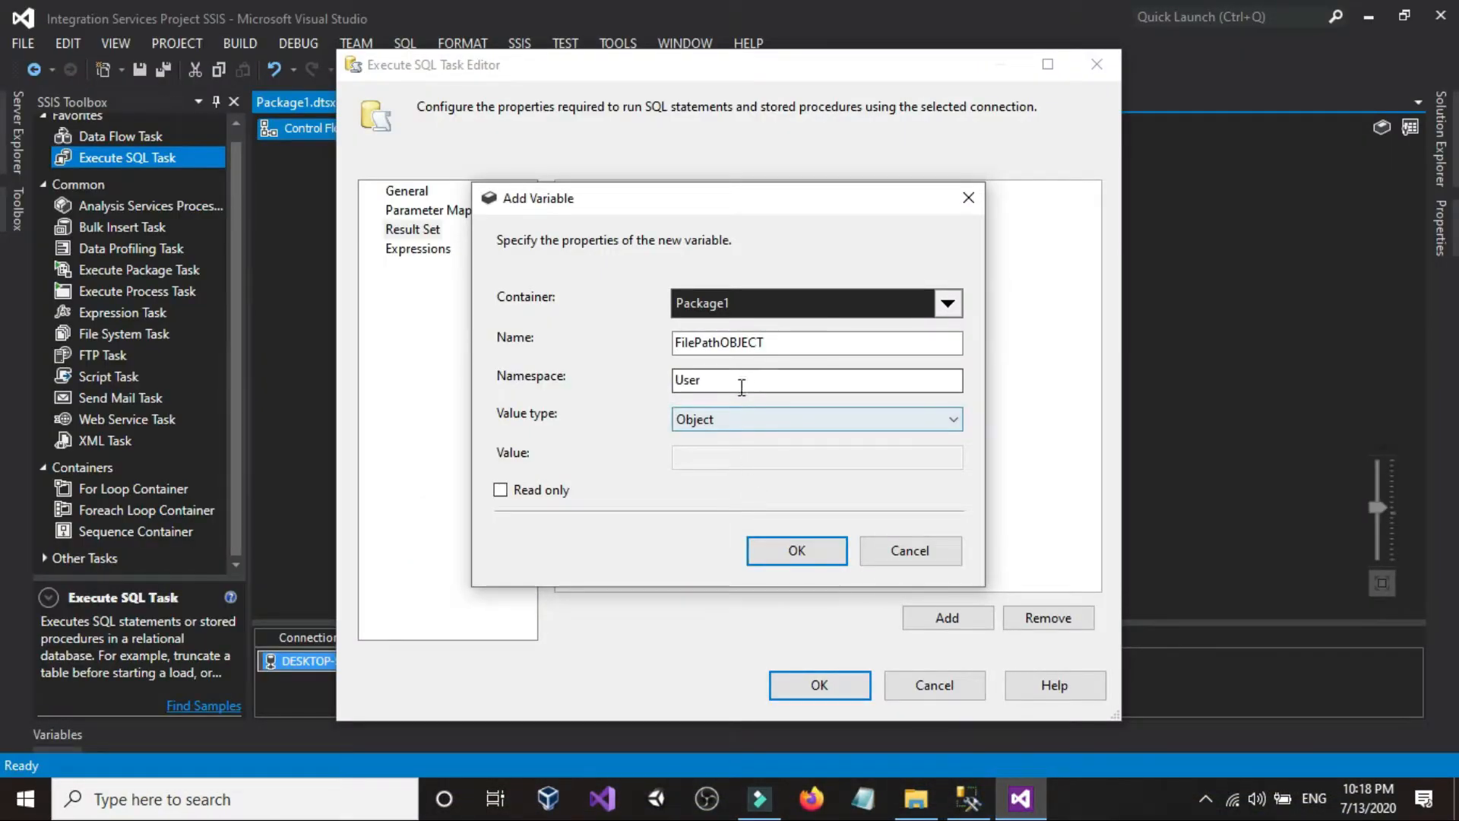
pyautogui.click(791, 341)
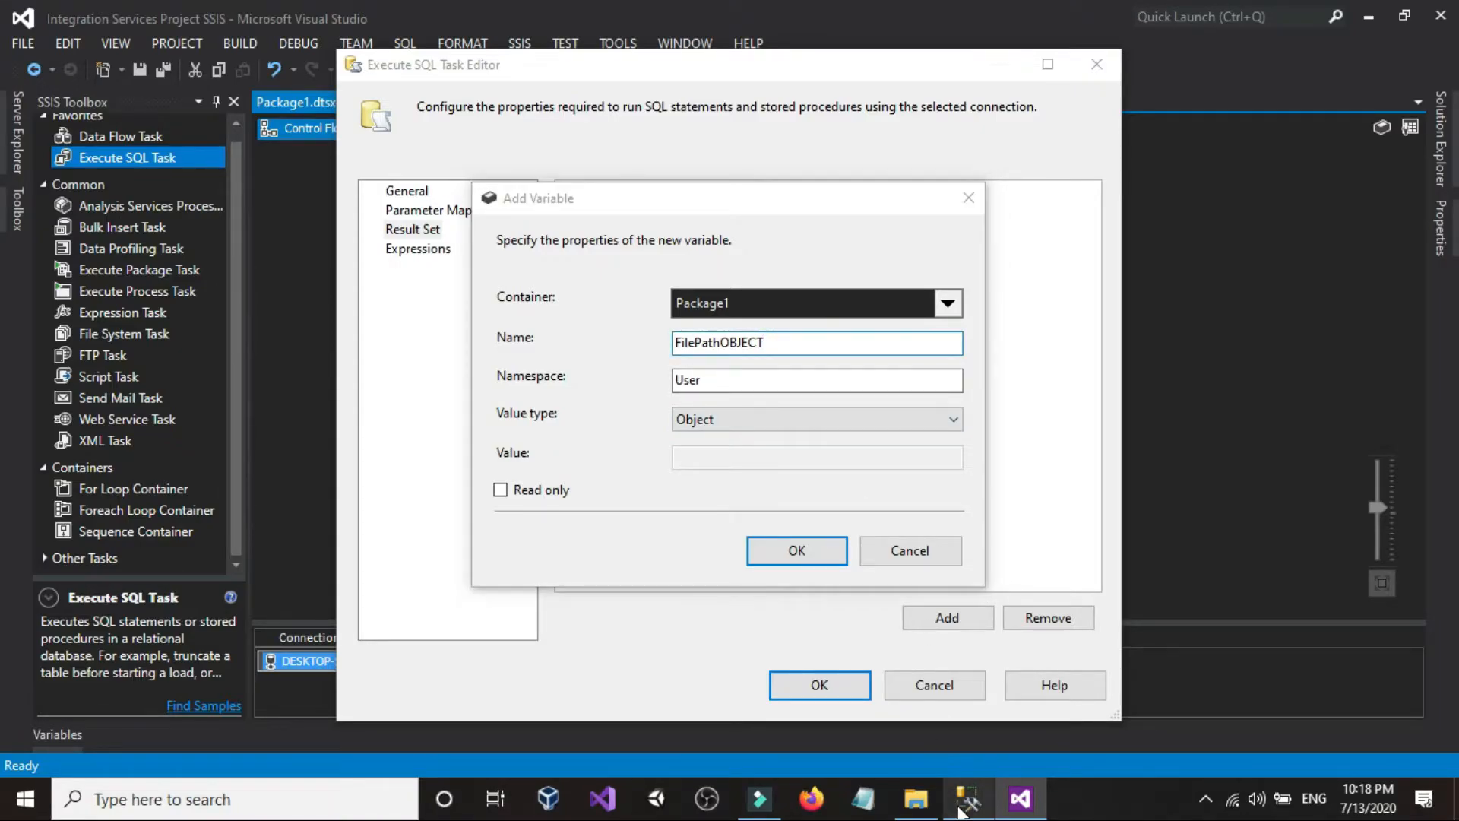
pyautogui.click(962, 805)
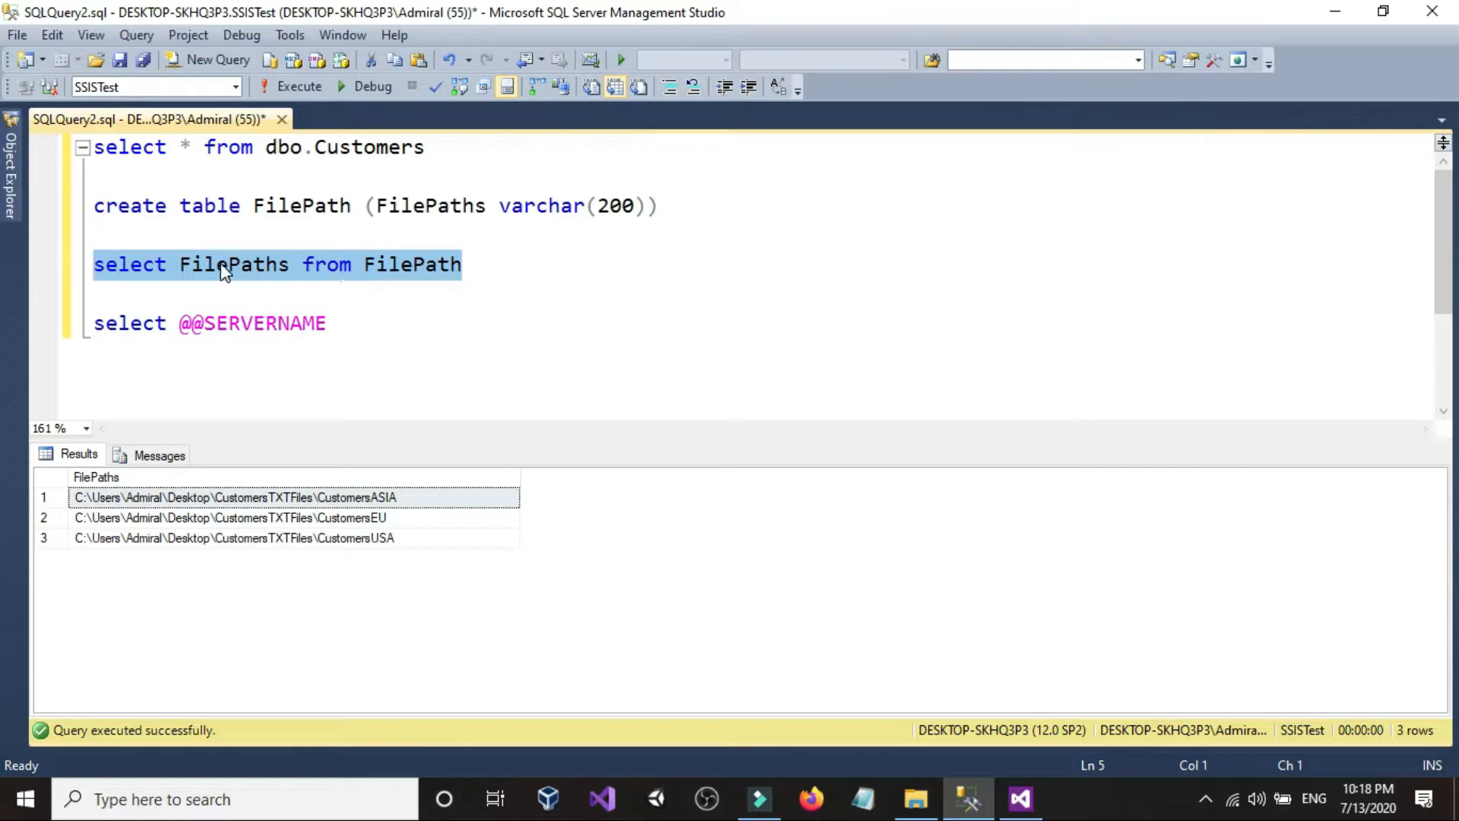
pyautogui.click(180, 263)
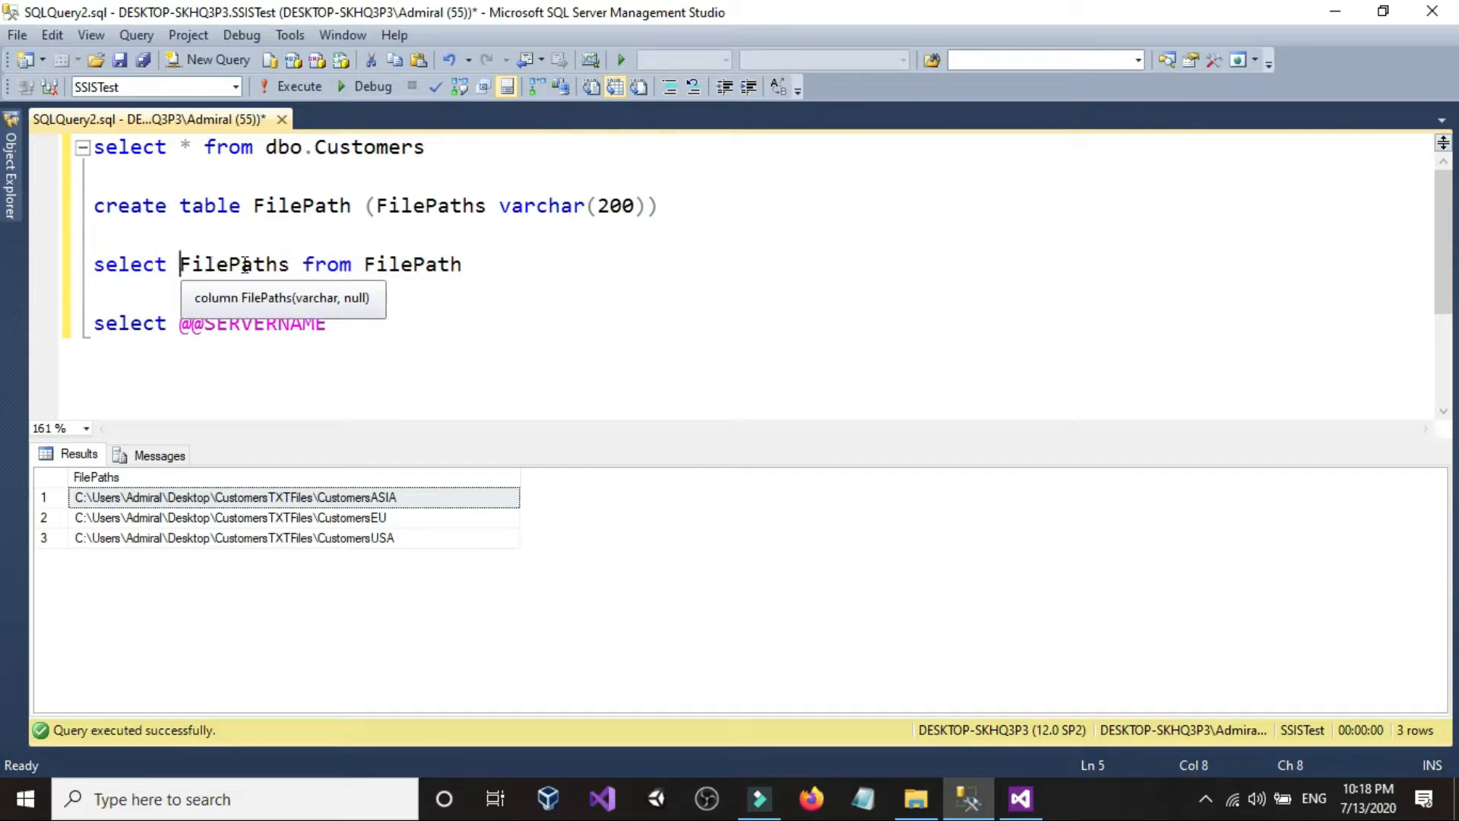
pyautogui.click(183, 271)
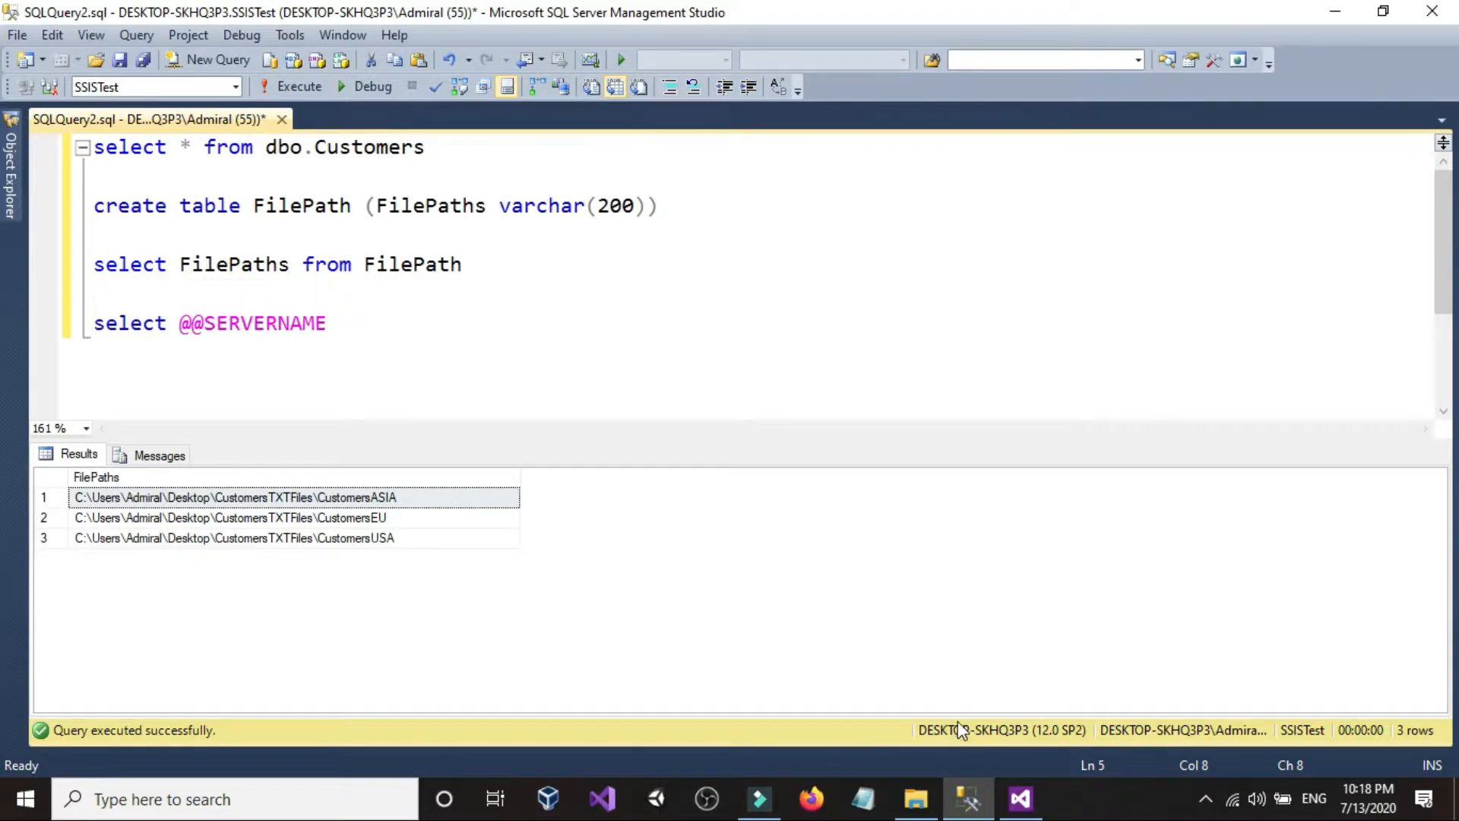
pyautogui.click(1021, 798)
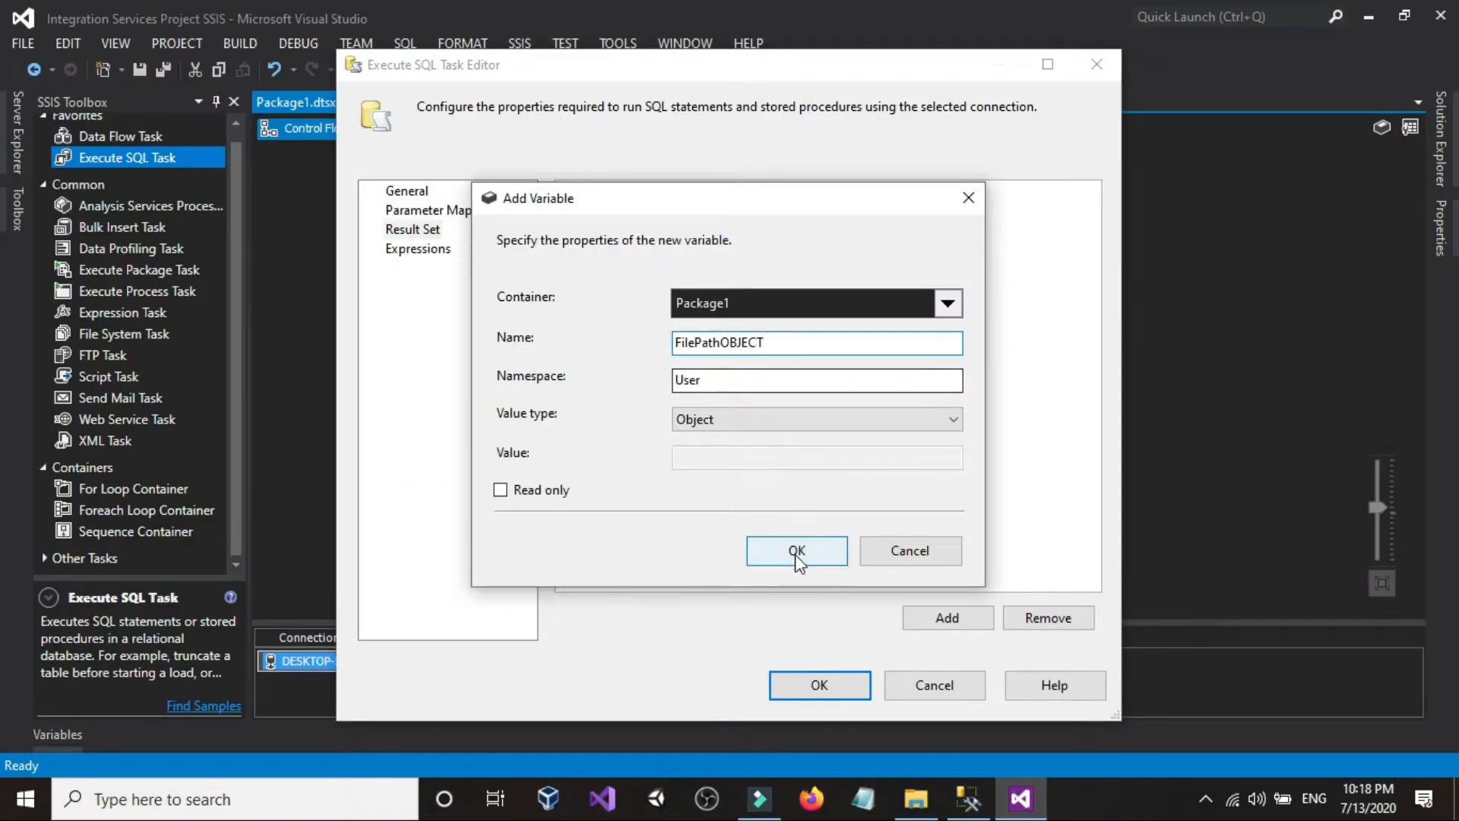
# Create the FilePathOBJECT variable with its Object type, accept the Execute SQL Task settings and select the task in the control flow.
pyautogui.click(736, 421)
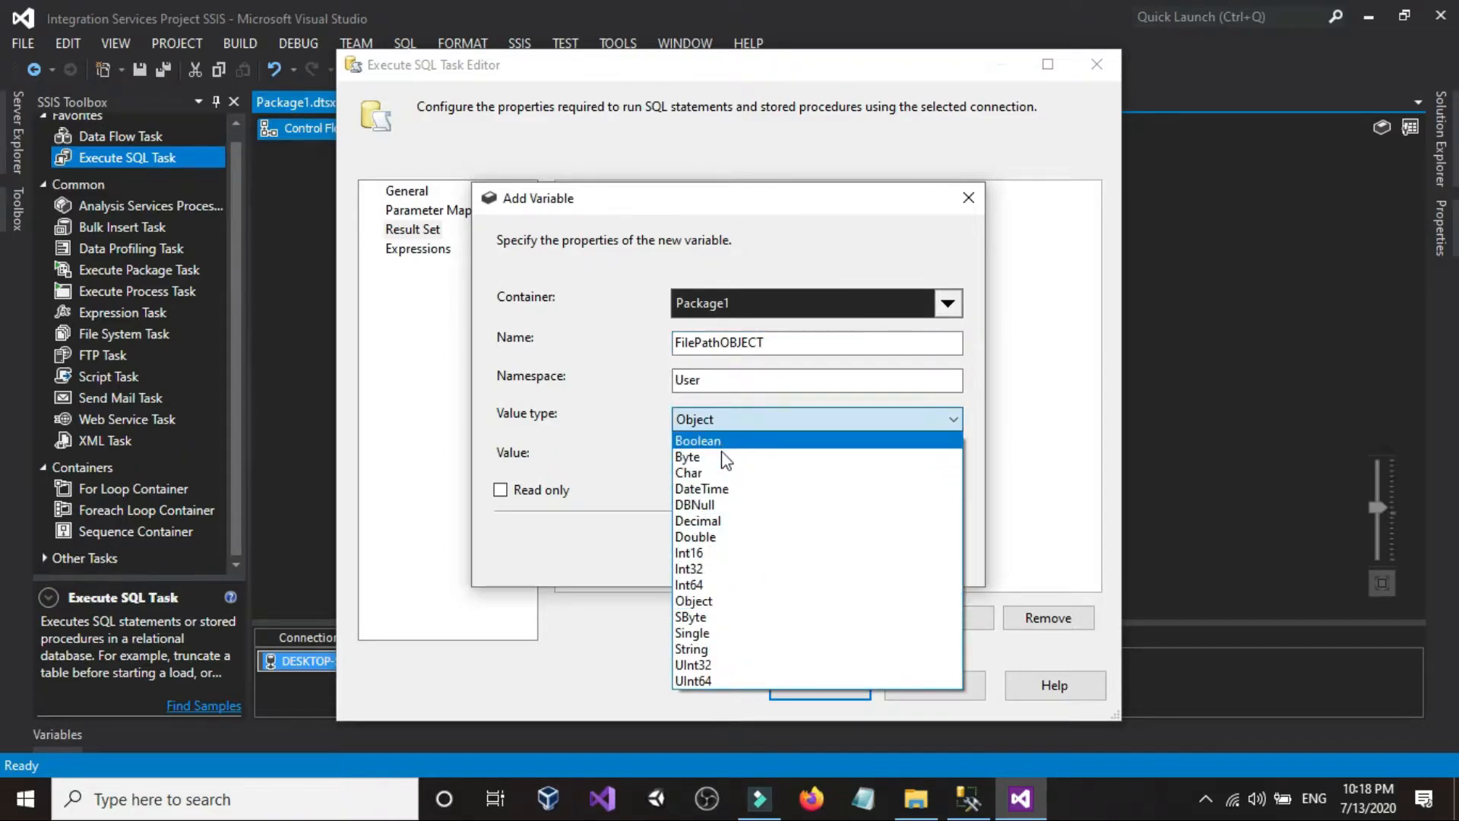
pyautogui.click(645, 395)
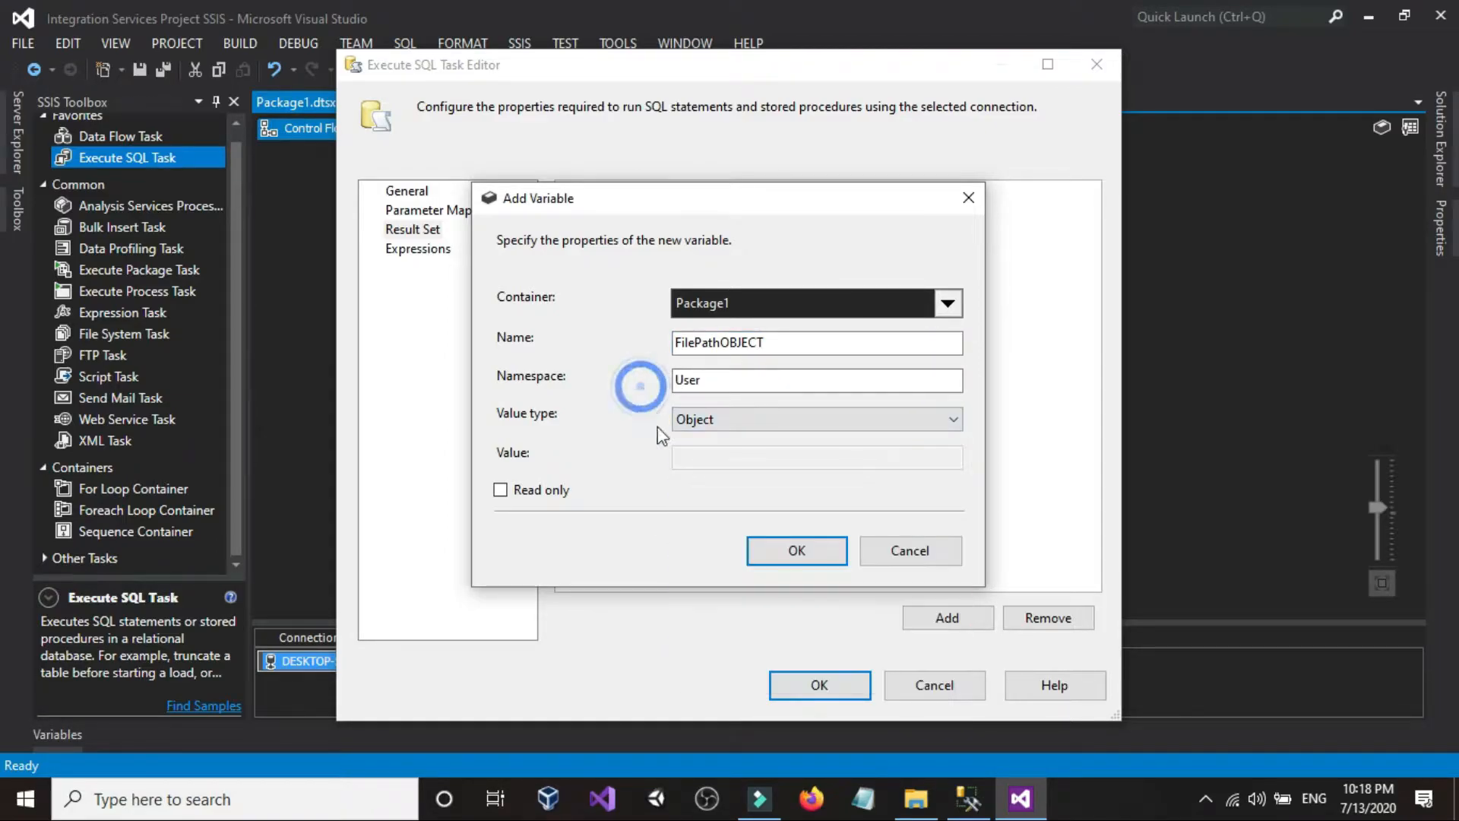
pyautogui.click(768, 550)
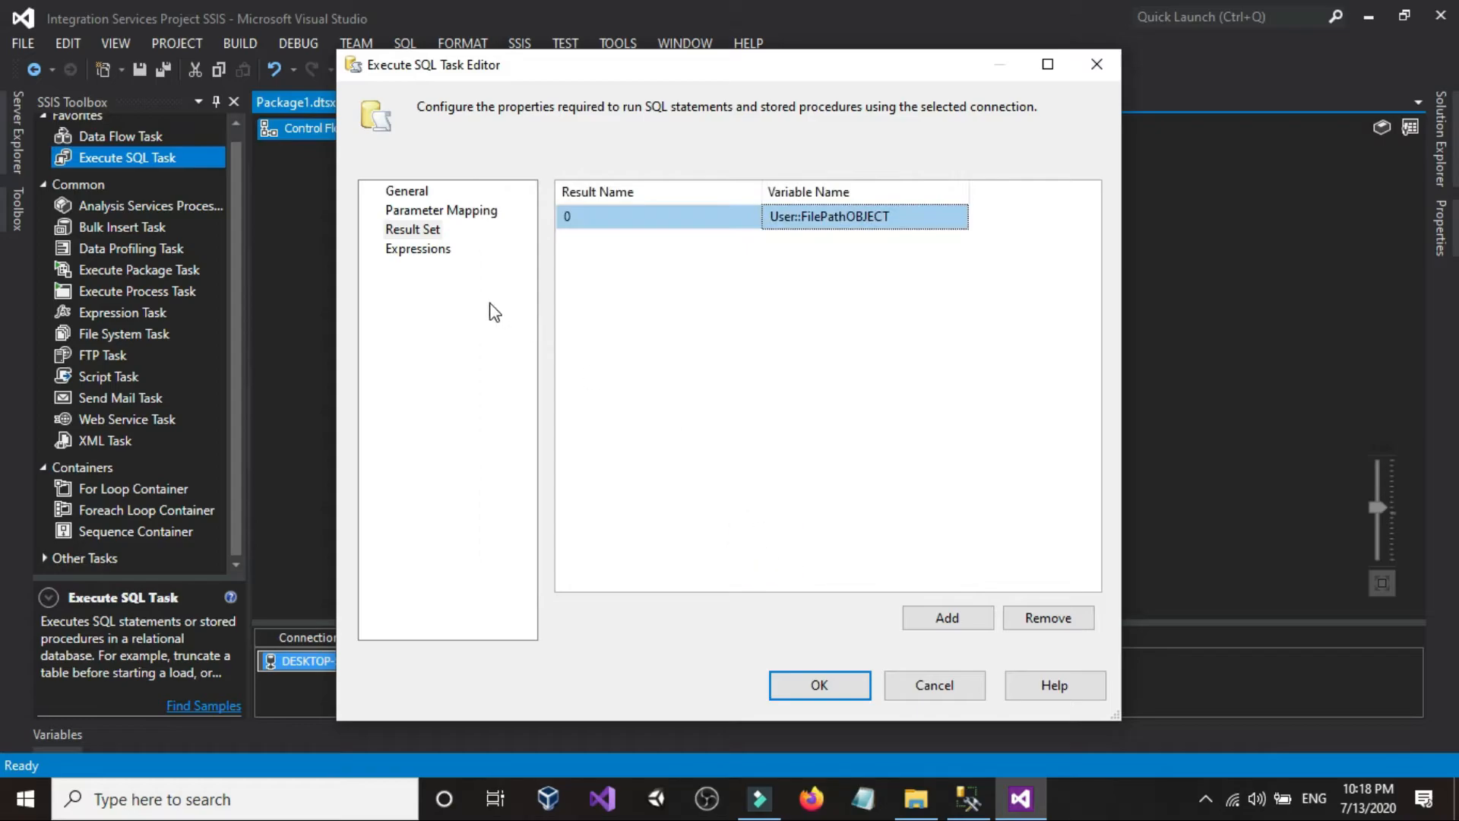
pyautogui.click(789, 685)
pyautogui.click(528, 224)
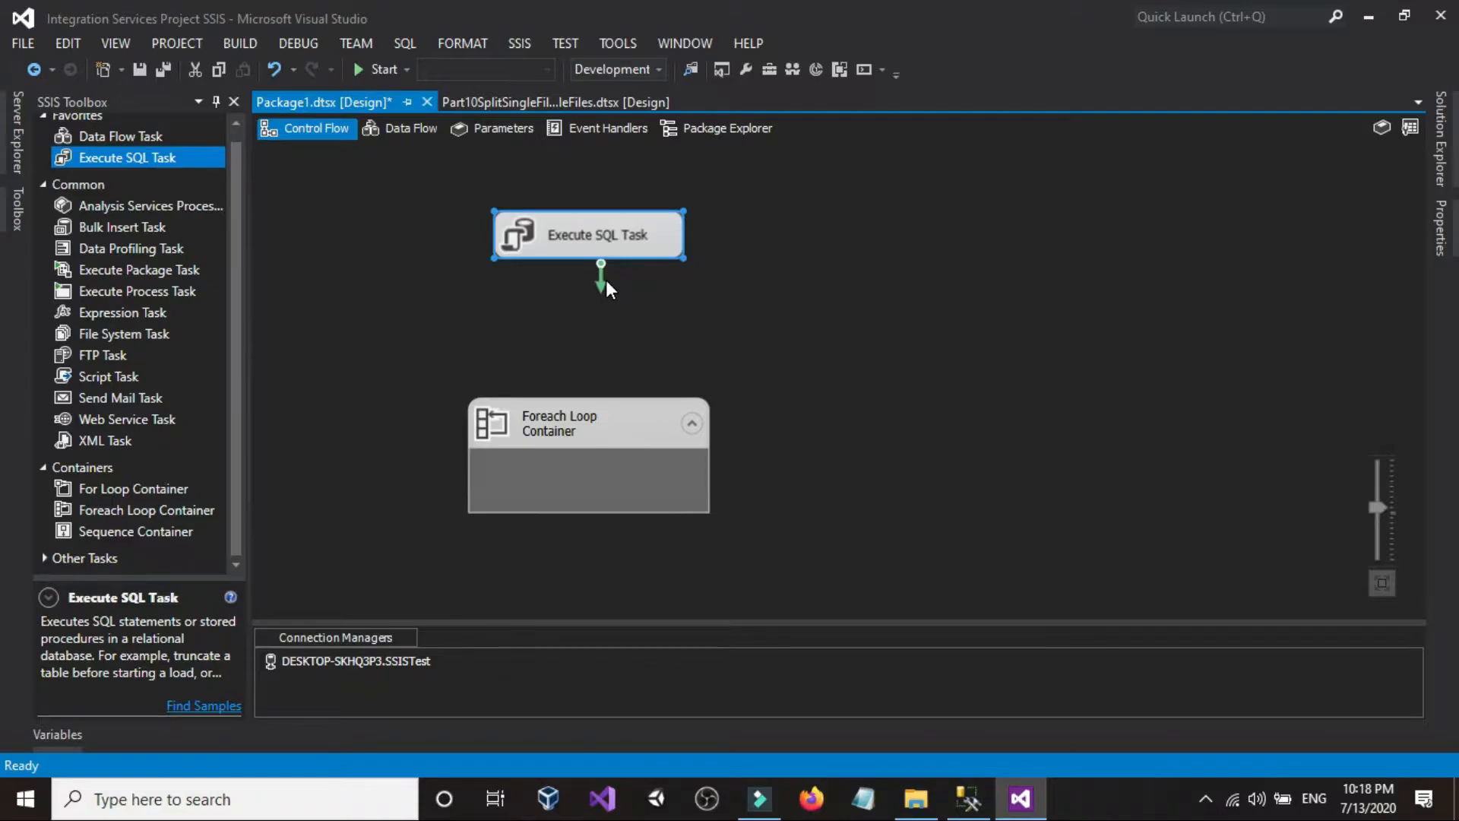
pyautogui.click(592, 240)
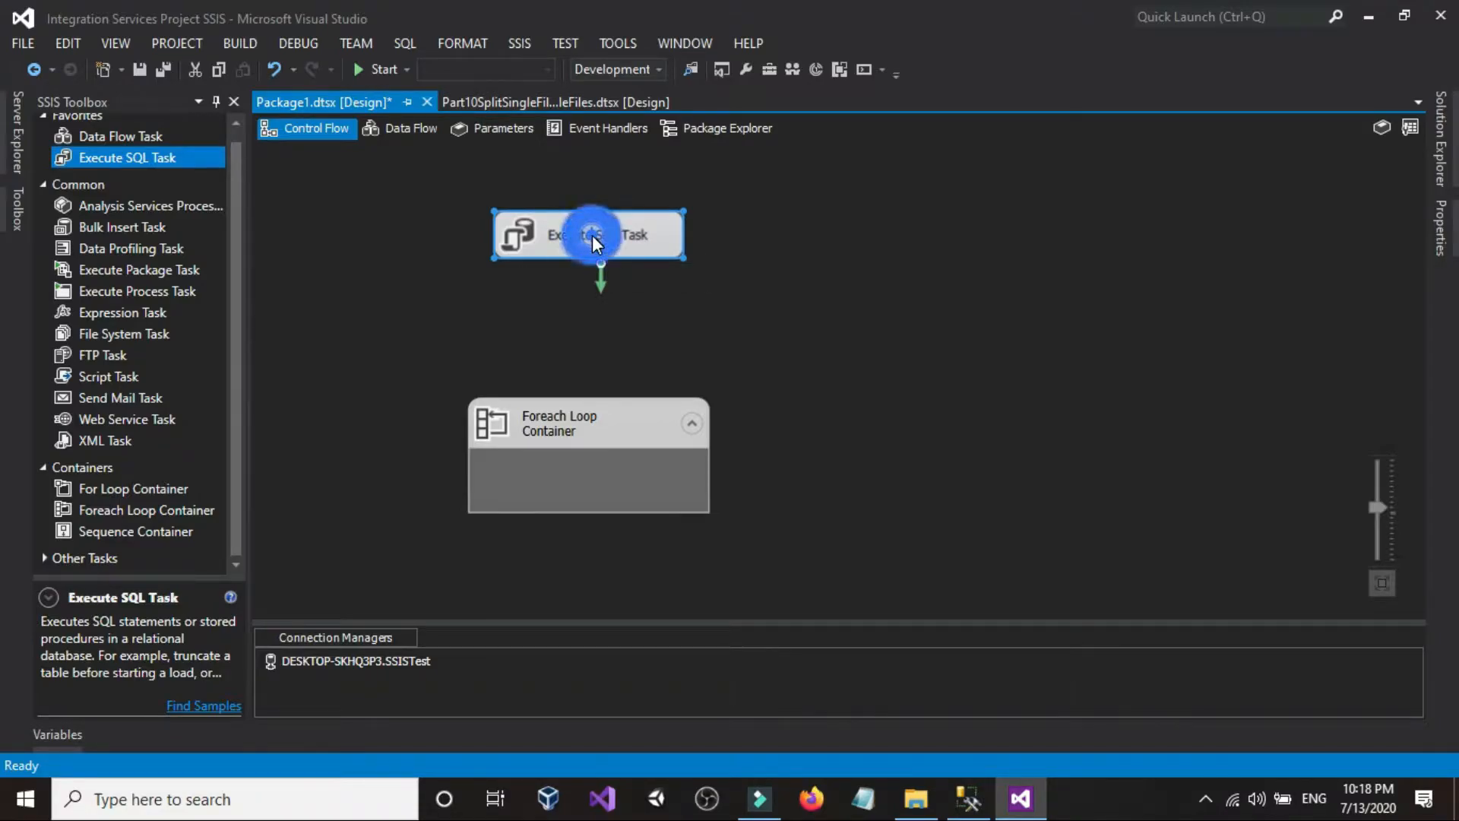
# Rename the Execute SQL Task in the control flow as GETFilePathsFromJBJECT.
pyautogui.click(560, 317)
pyautogui.click(557, 234)
pyautogui.click(580, 236)
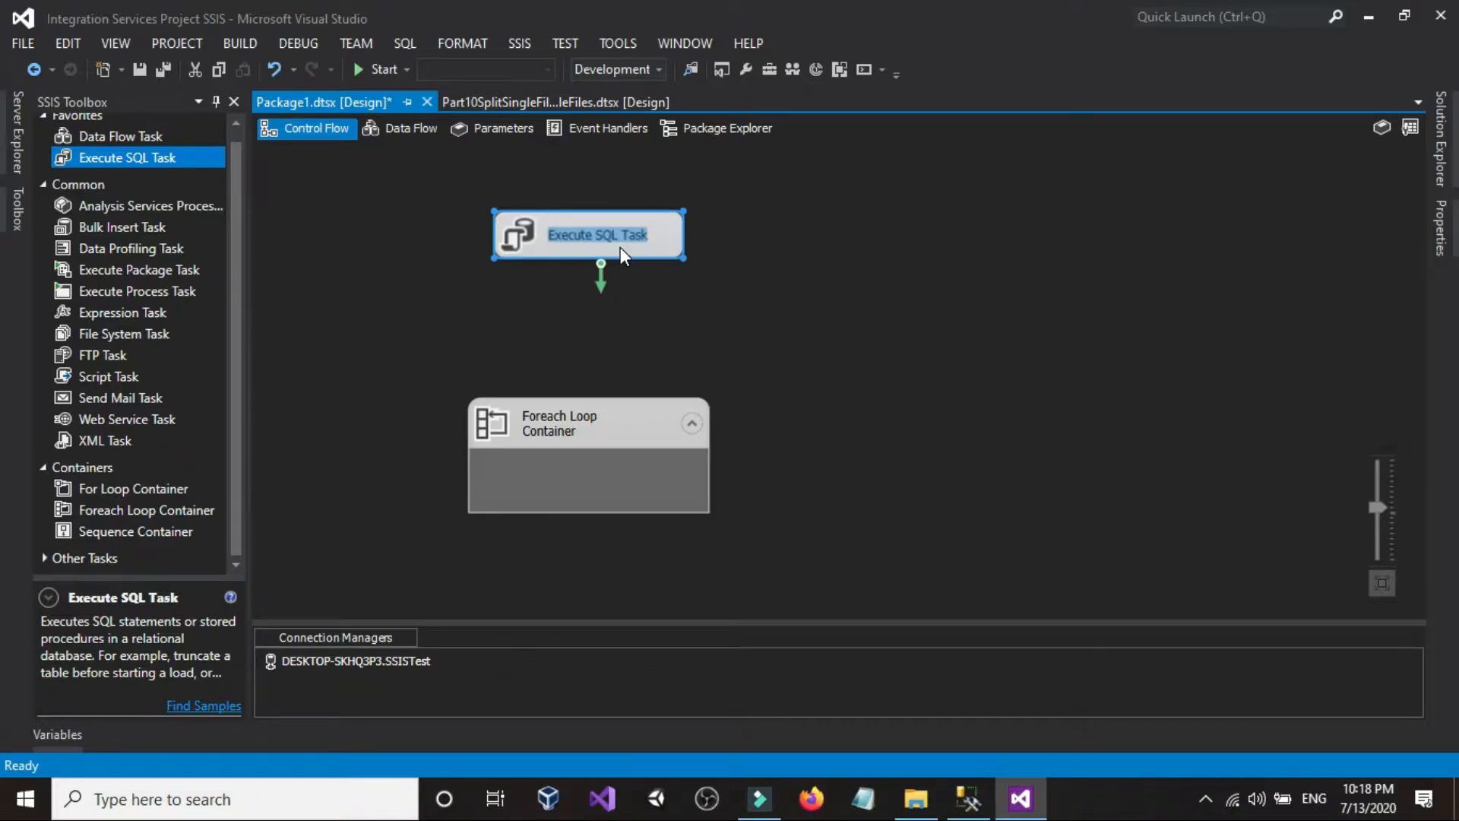
pyautogui.write('GET')
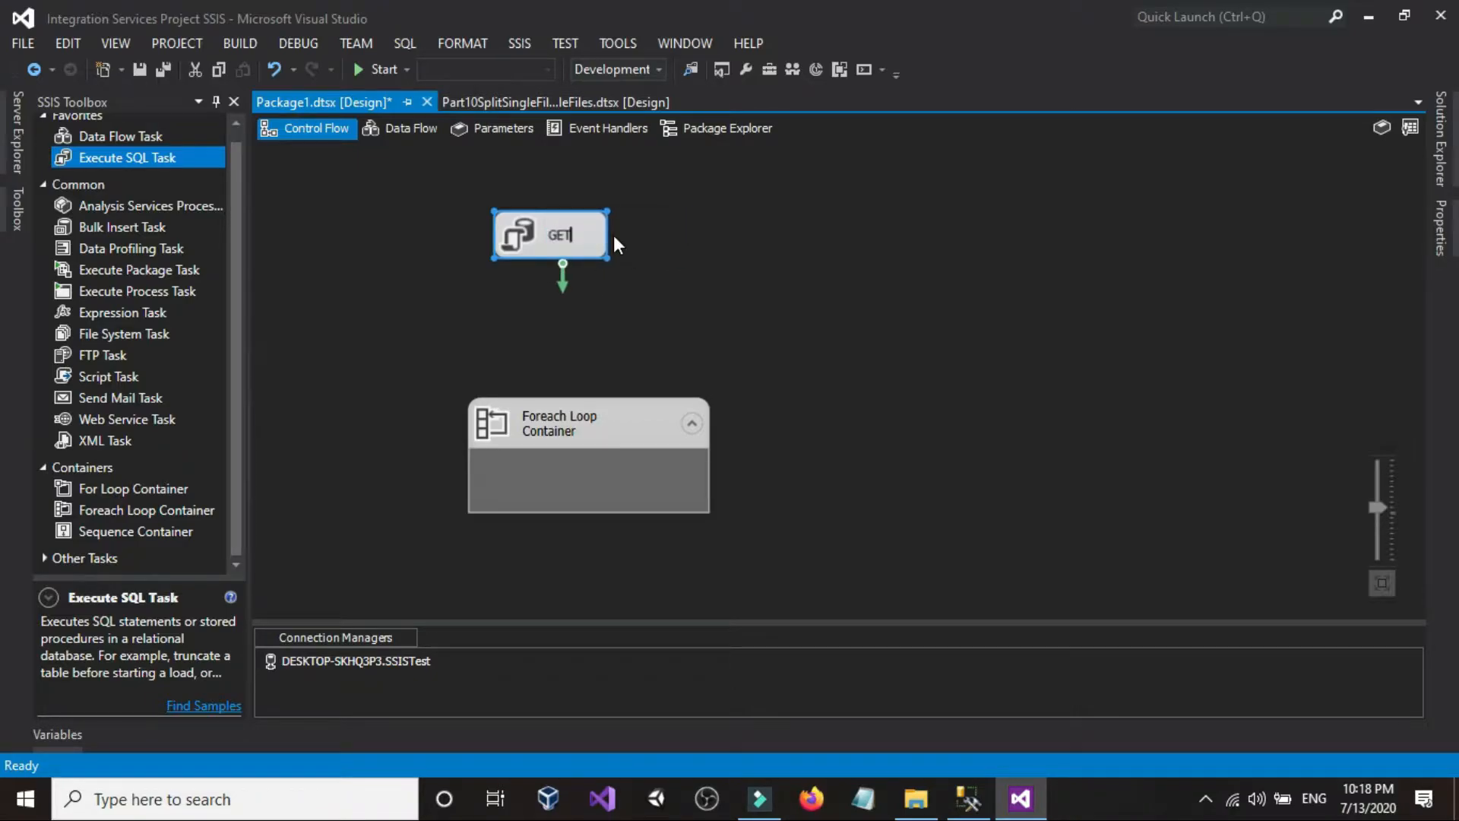
pyautogui.write('File')
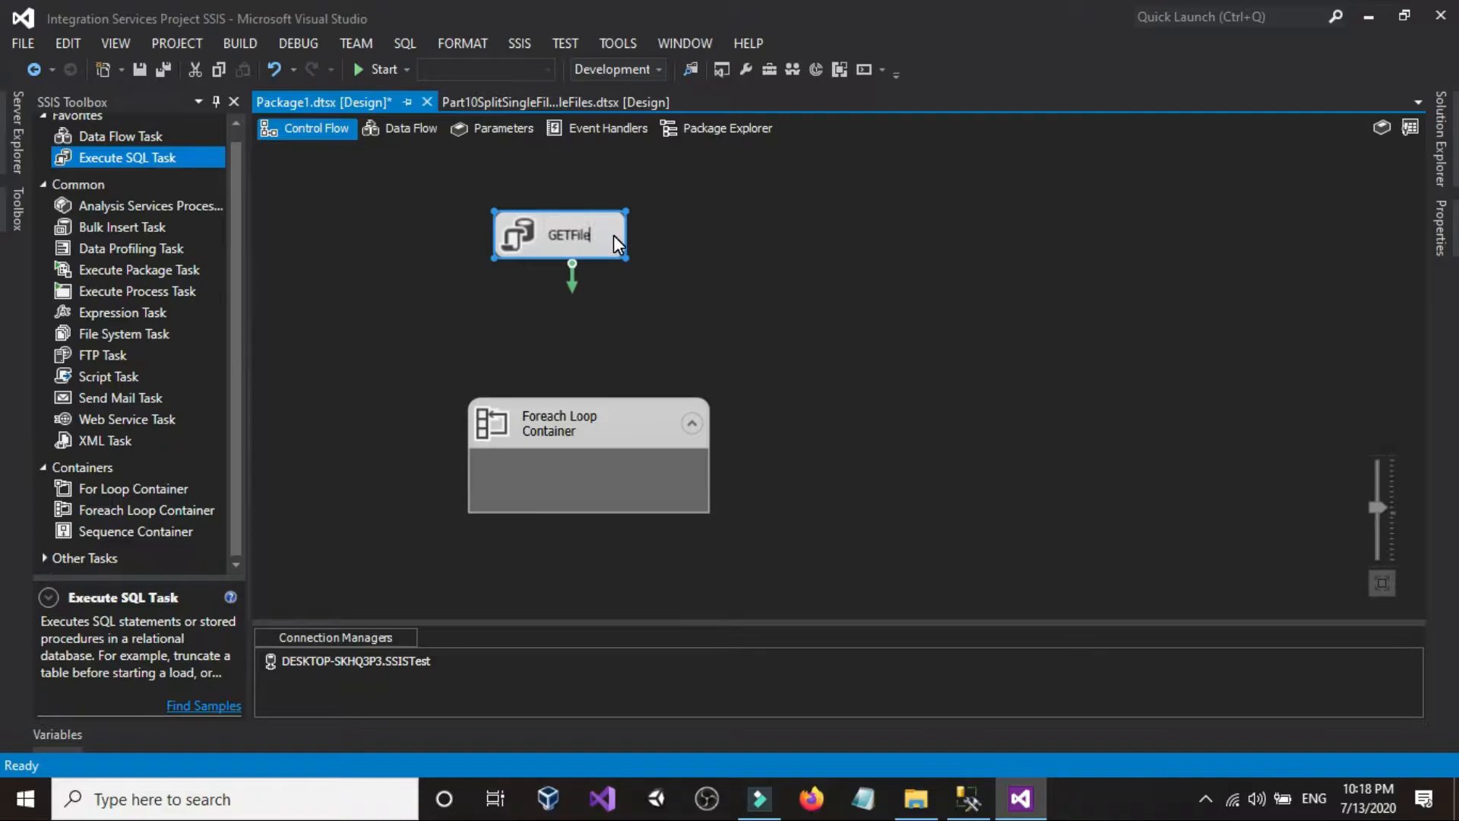
pyautogui.write('Paths')
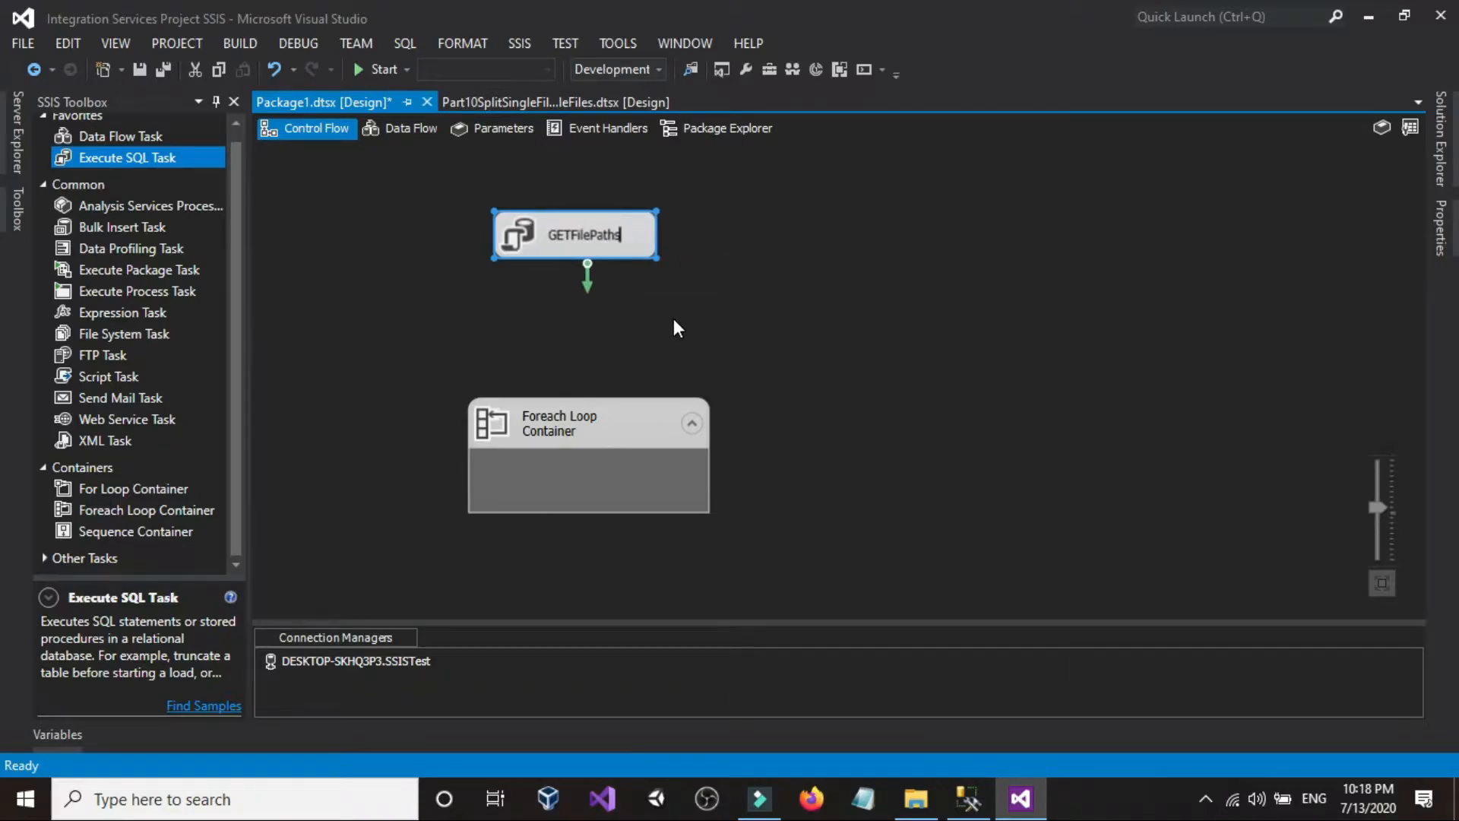
pyautogui.write('From')
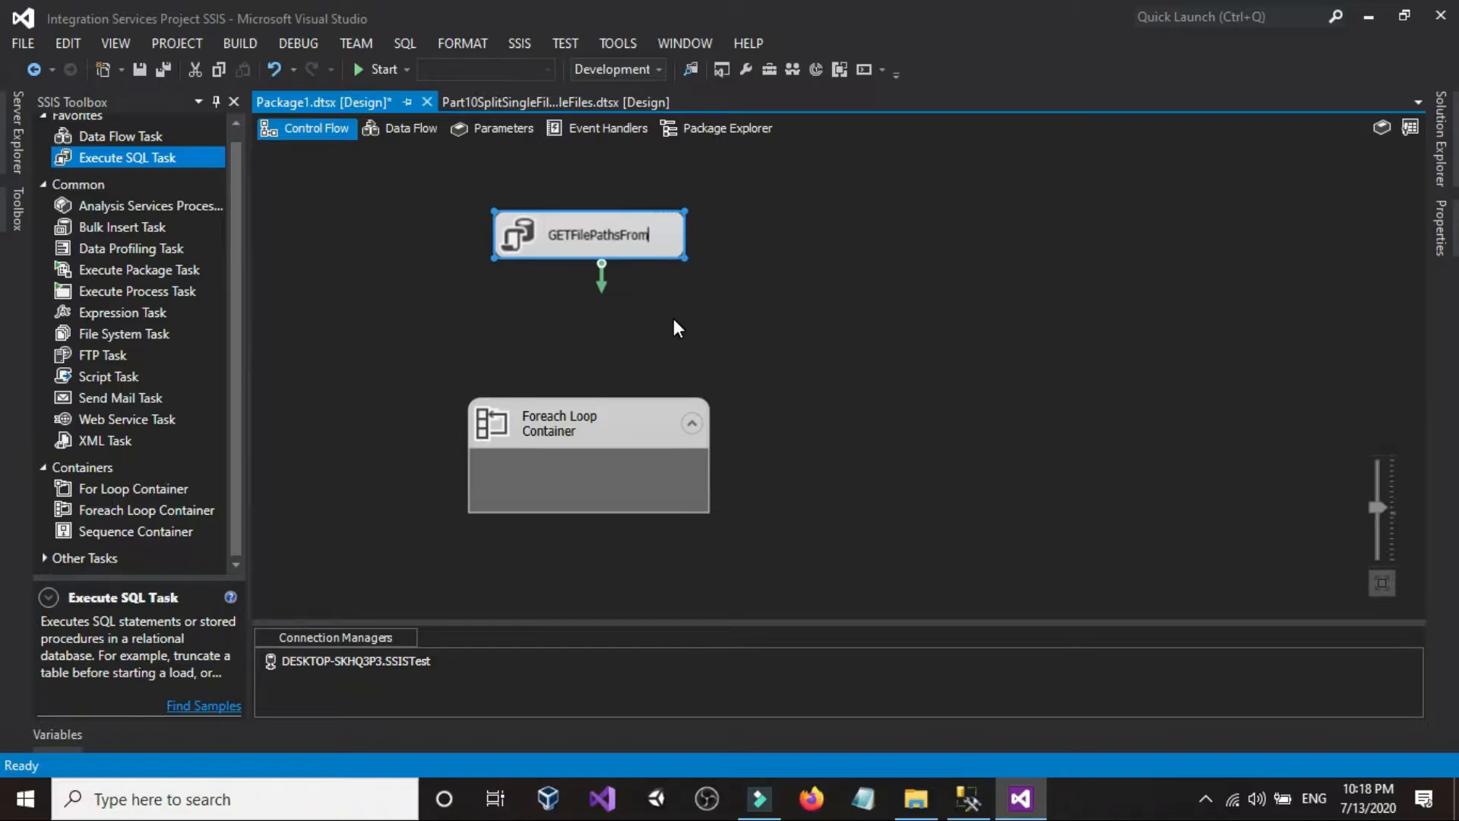
pyautogui.write('JOBE')
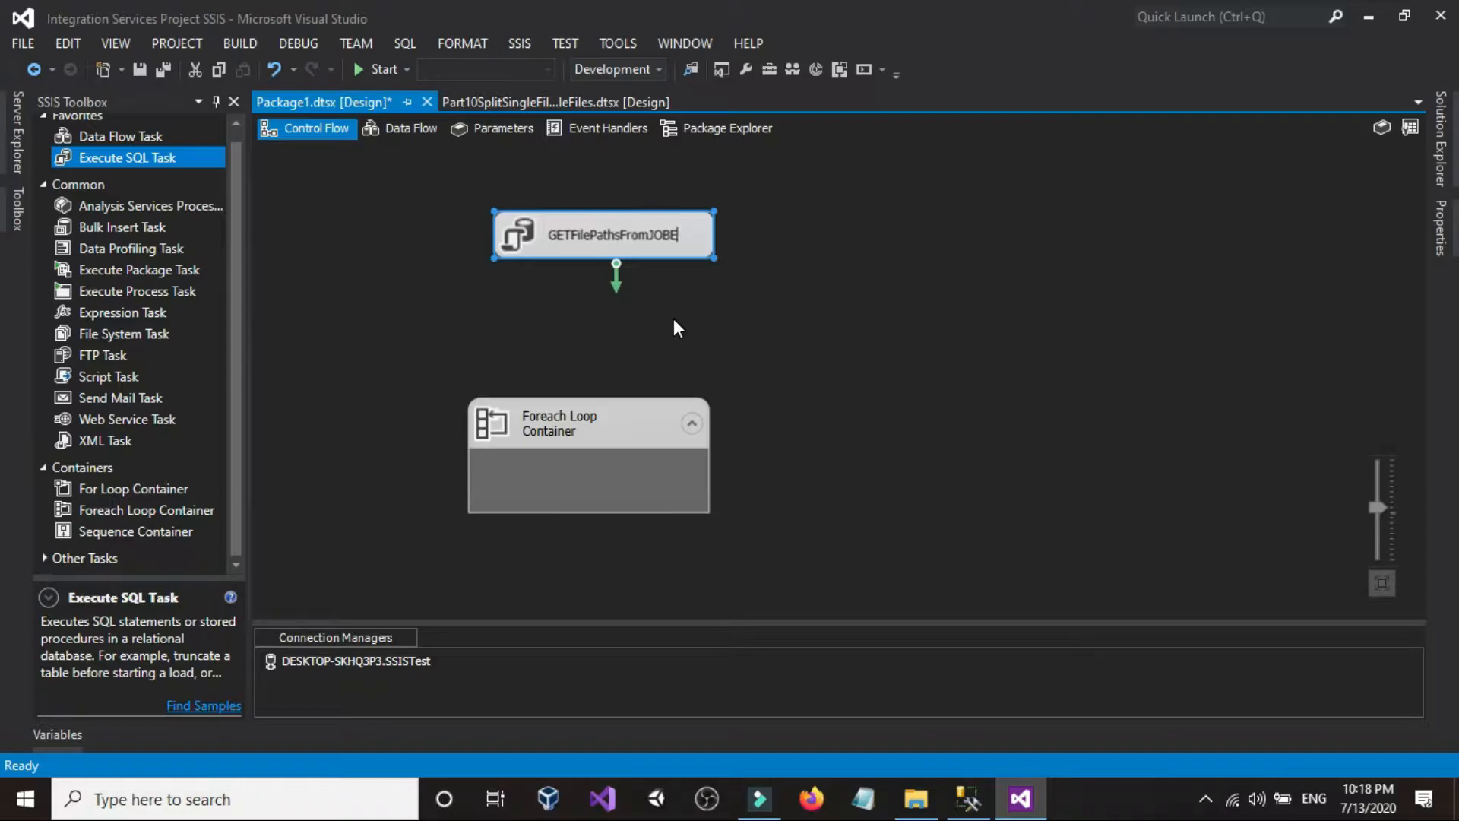
pyautogui.press('BackSpace')
pyautogui.press('BackSpace')
pyautogui.write('JECT')
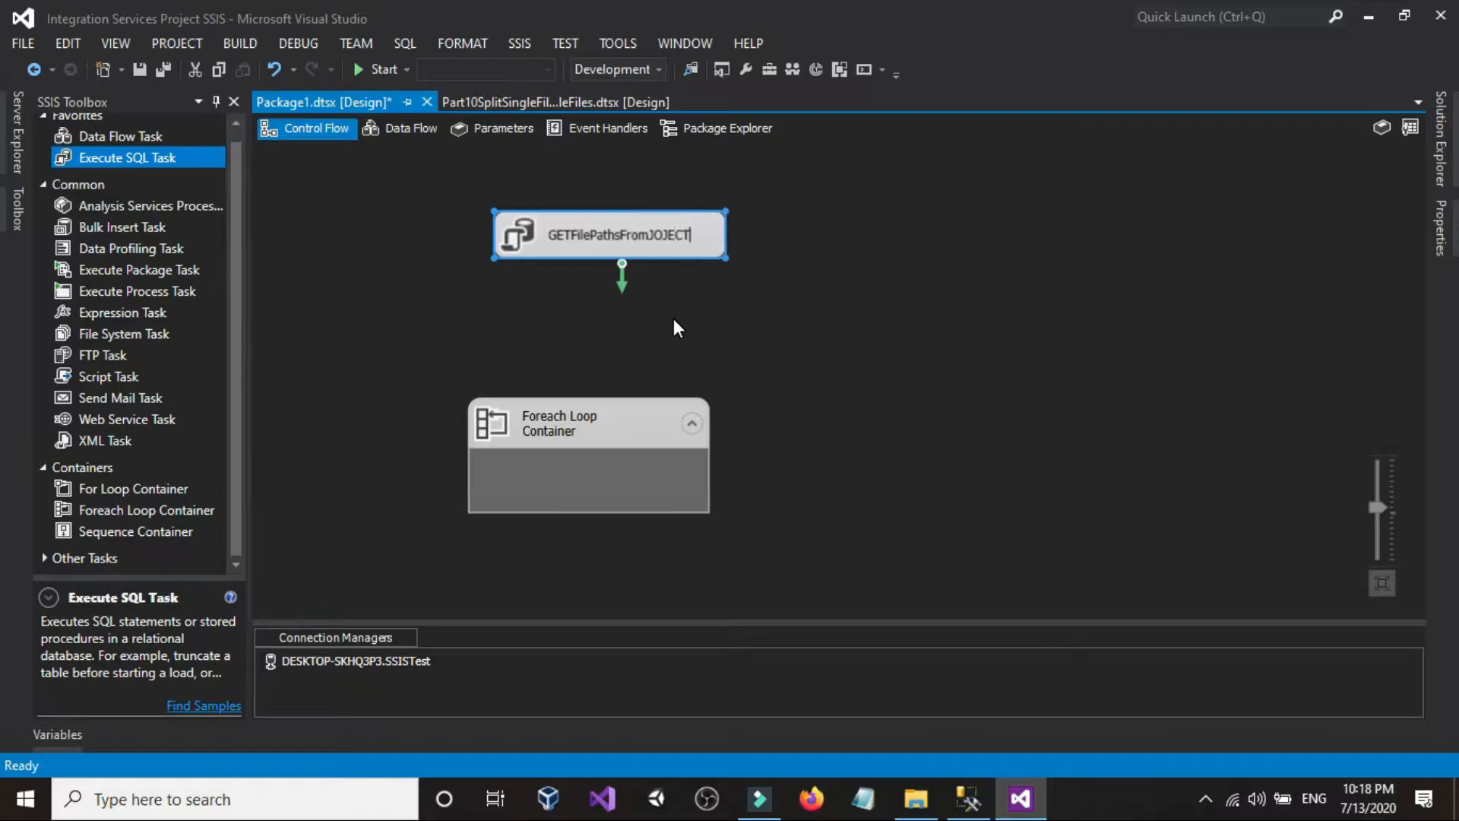
pyautogui.press('BackSpace')
pyautogui.press('BackSpace')
pyautogui.press('BackSpace')
pyautogui.press('BackSpace')
pyautogui.press('BackSpace')
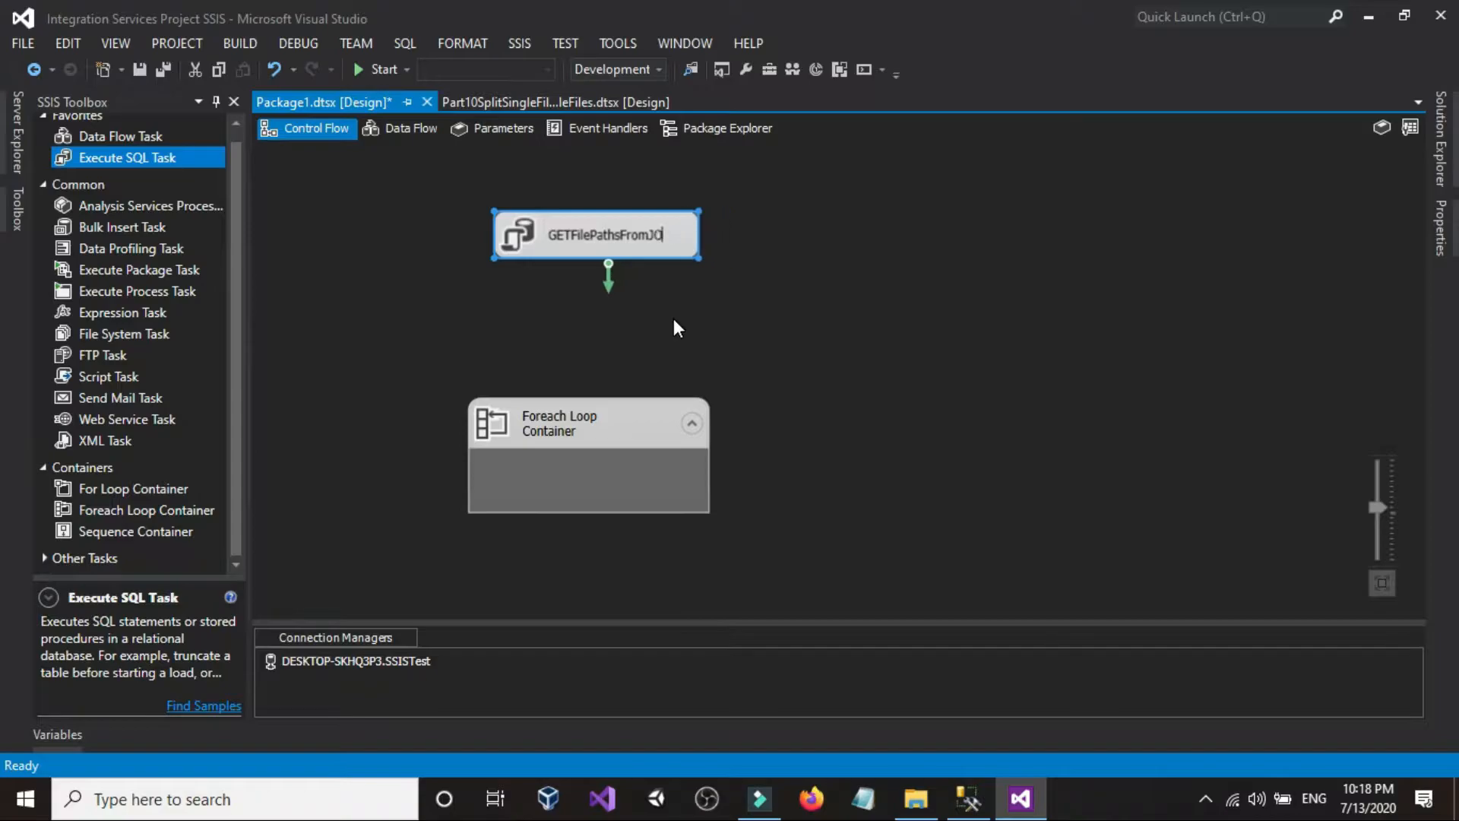
pyautogui.write('BJECT')
pyautogui.click(673, 318)
# Connect the renamed SQL task to the Foreach Loop Container, place the container closer beneath it and enlarge the container.
pyautogui.click(603, 238)
pyautogui.moveTo(623, 280); pyautogui.dragTo(555, 367)
pyautogui.click(726, 376)
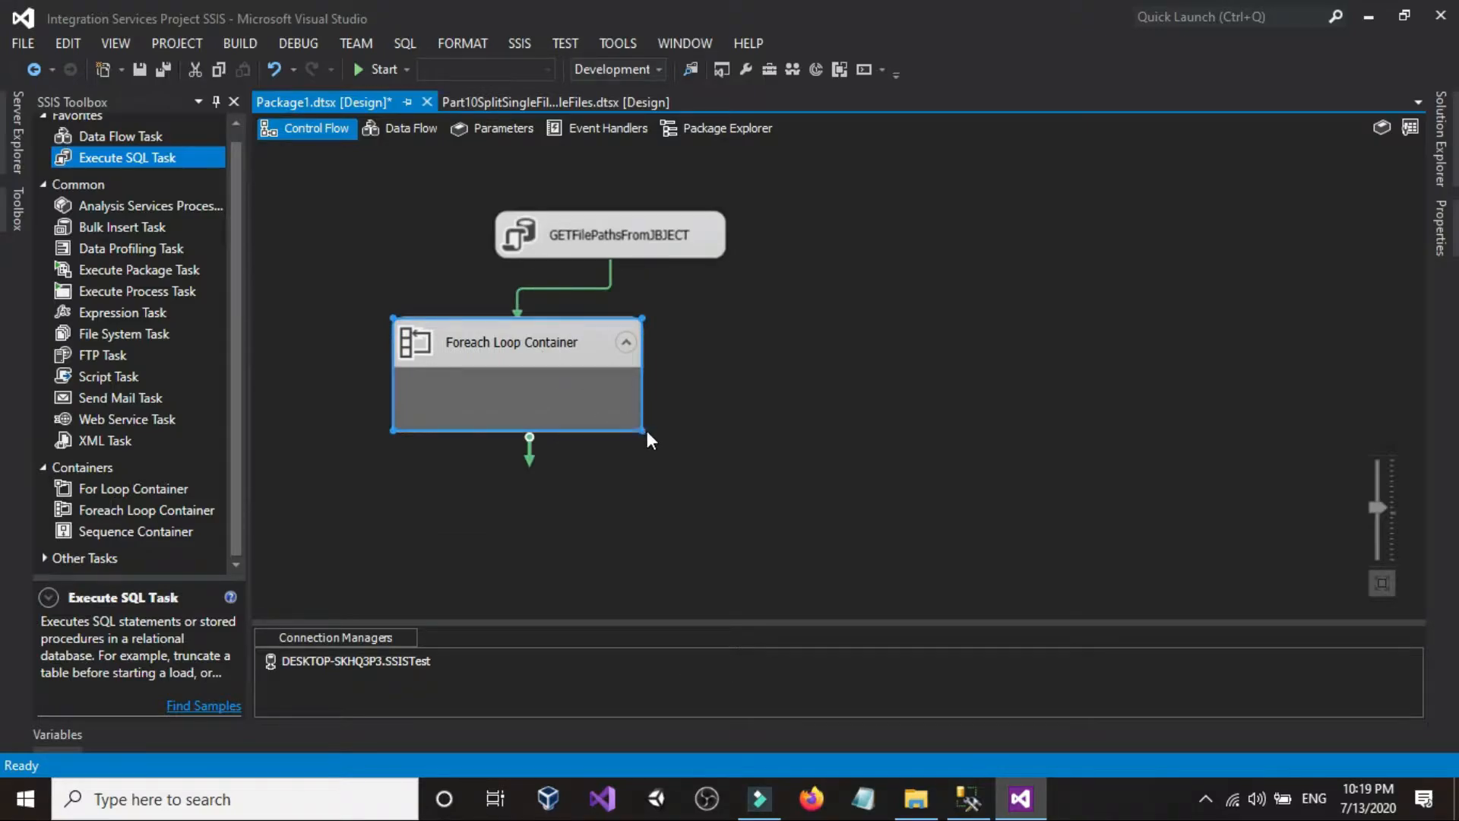
pyautogui.moveTo(643, 430); pyautogui.dragTo(887, 529)
pyautogui.click(917, 408)
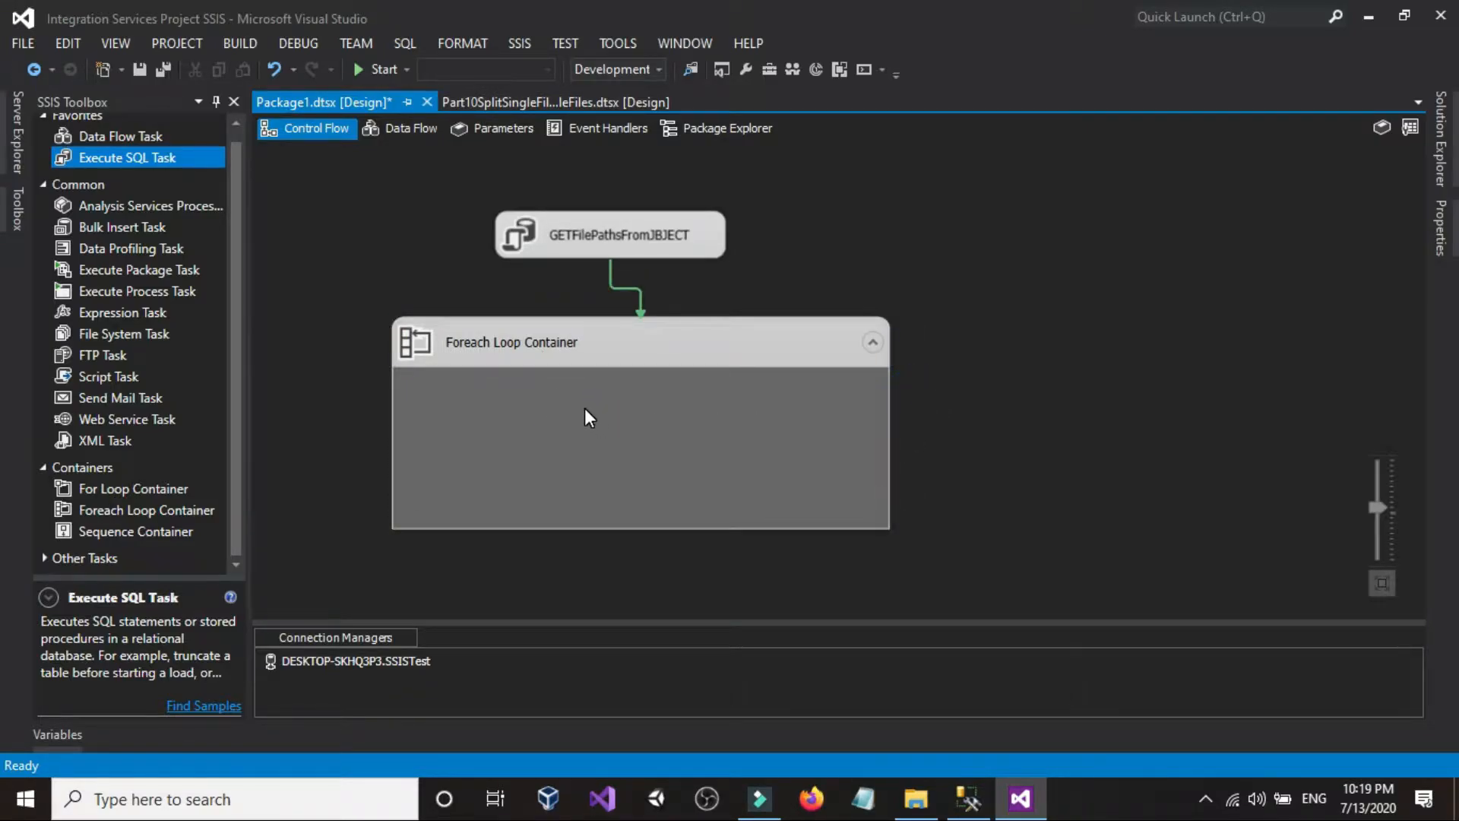
# Open the Foreach Loop Container's settings, view the customer folders in File Explorer and return to Visual Studio.
pyautogui.doubleClick(585, 408)
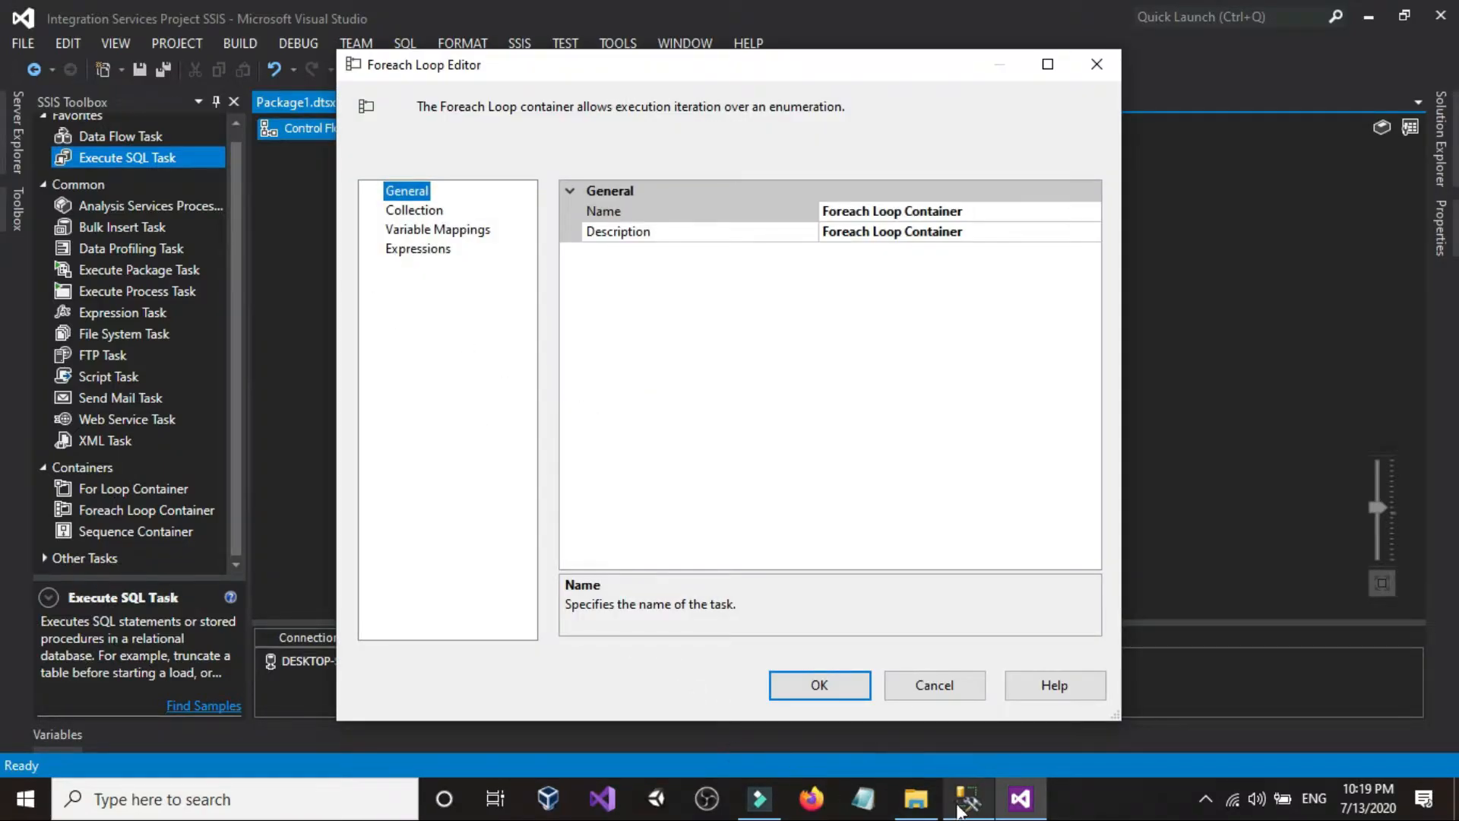
pyautogui.click(916, 798)
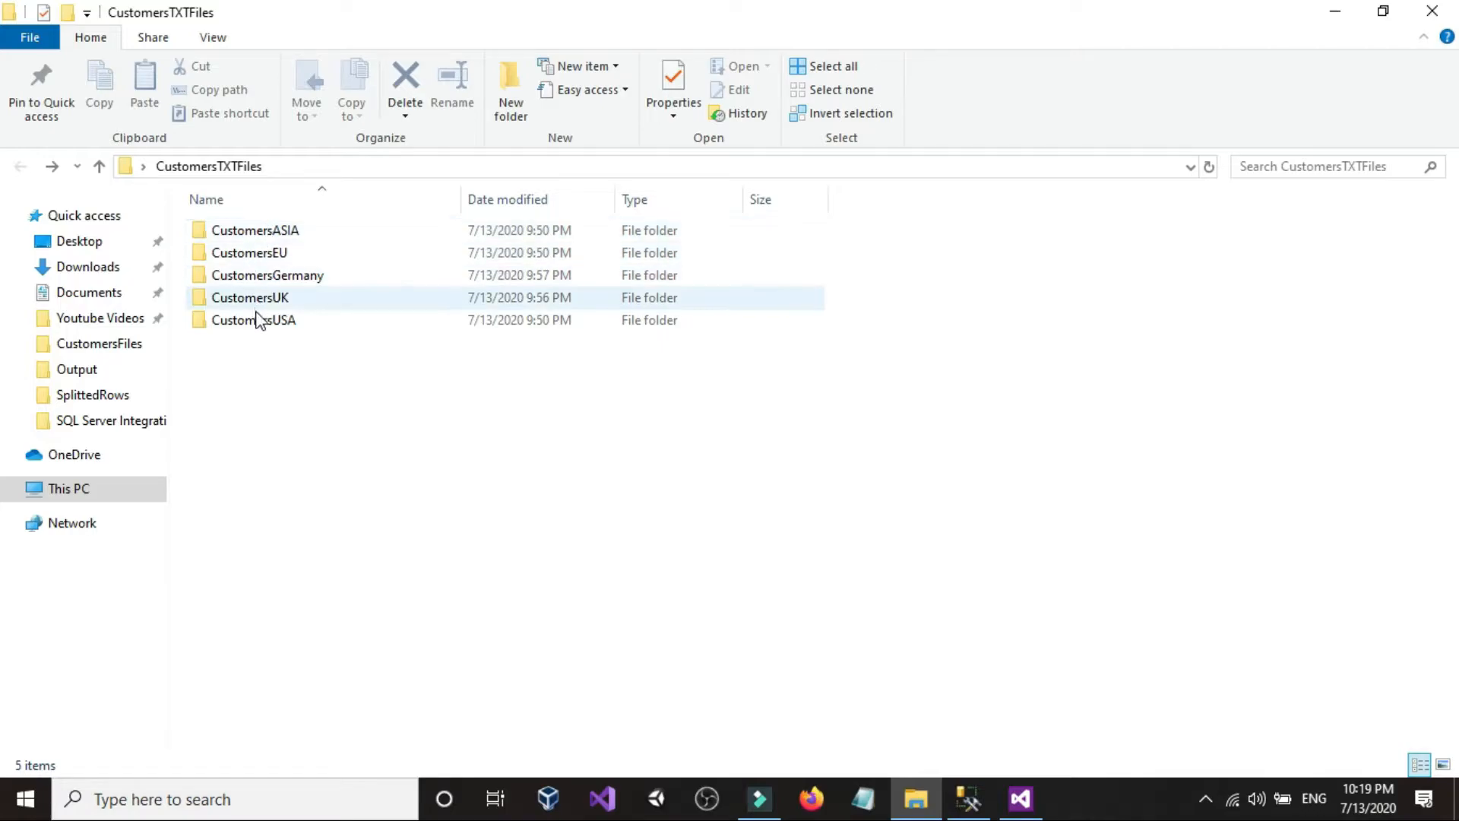
pyautogui.click(1018, 797)
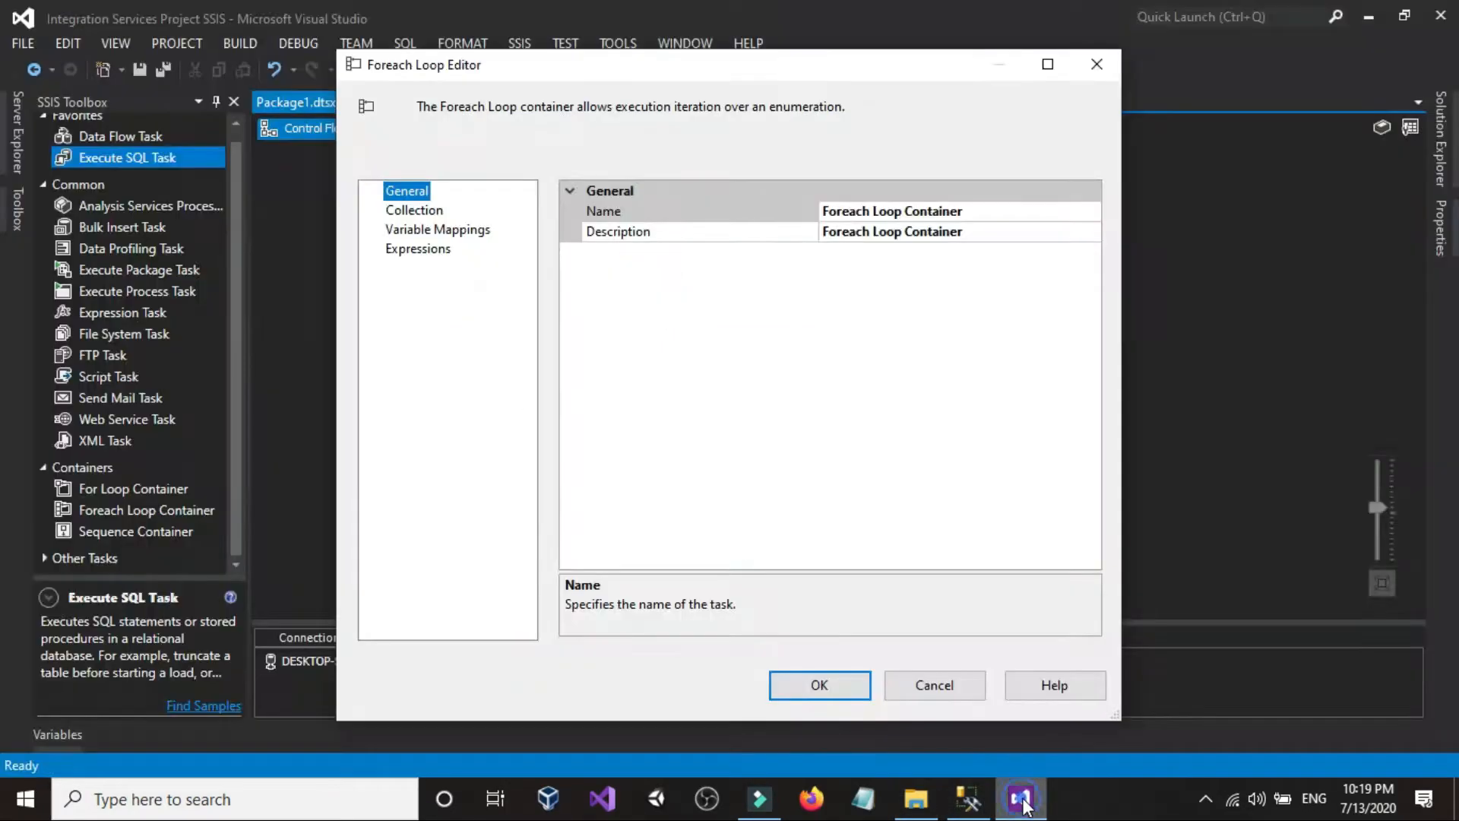
pyautogui.click(410, 209)
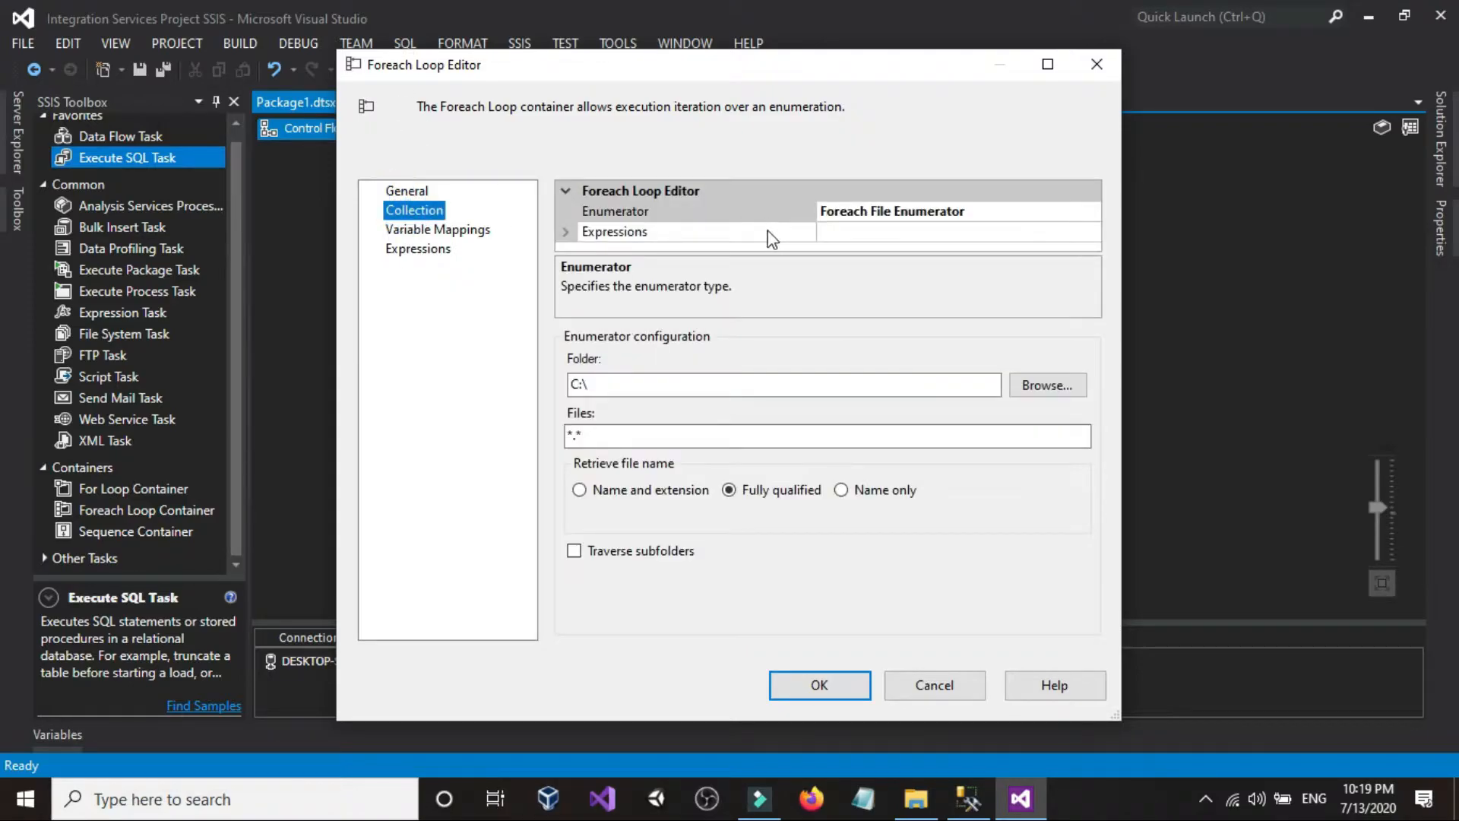
pyautogui.click(840, 233)
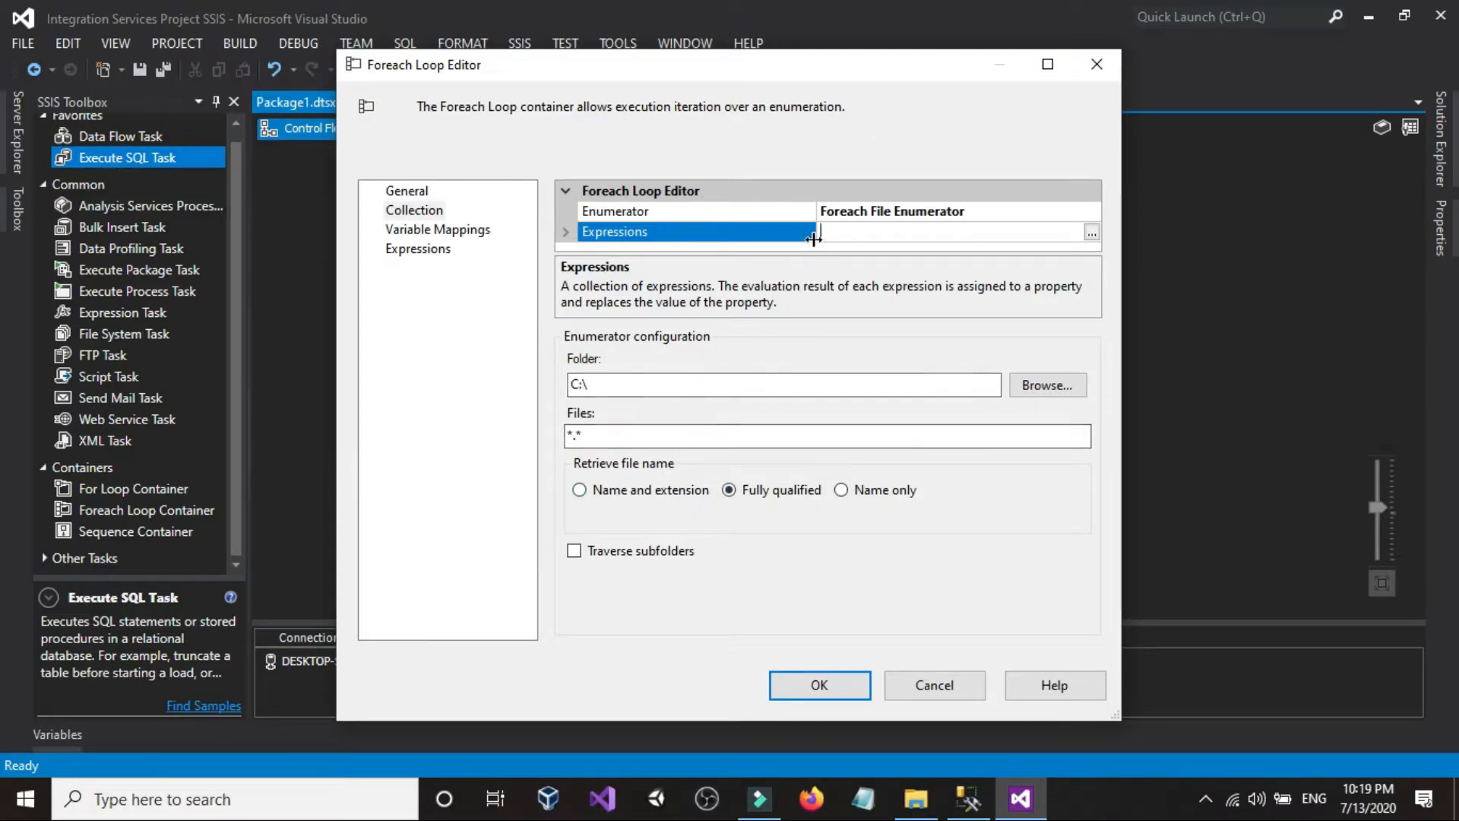
pyautogui.click(621, 490)
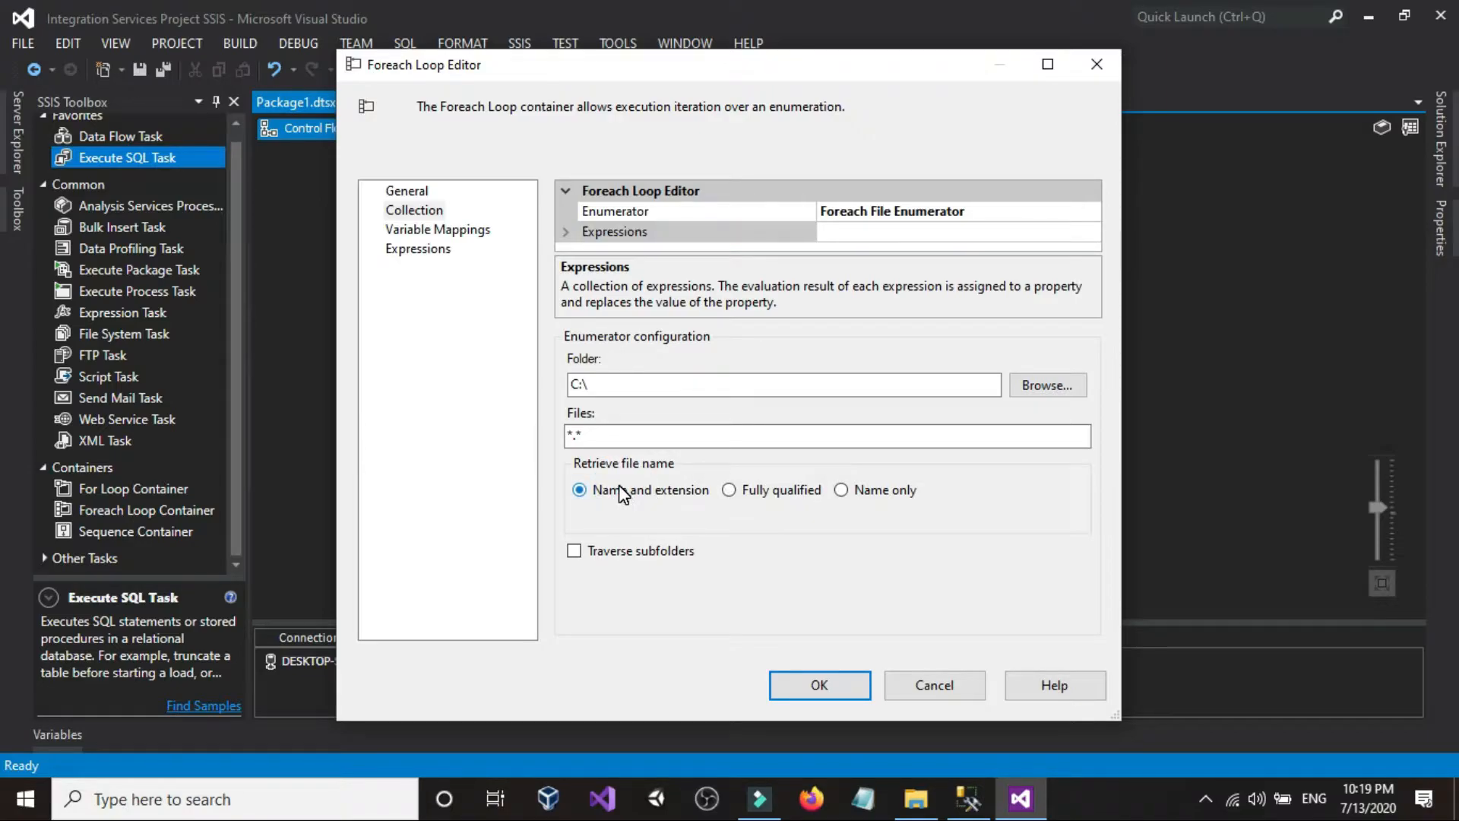
pyautogui.click(941, 231)
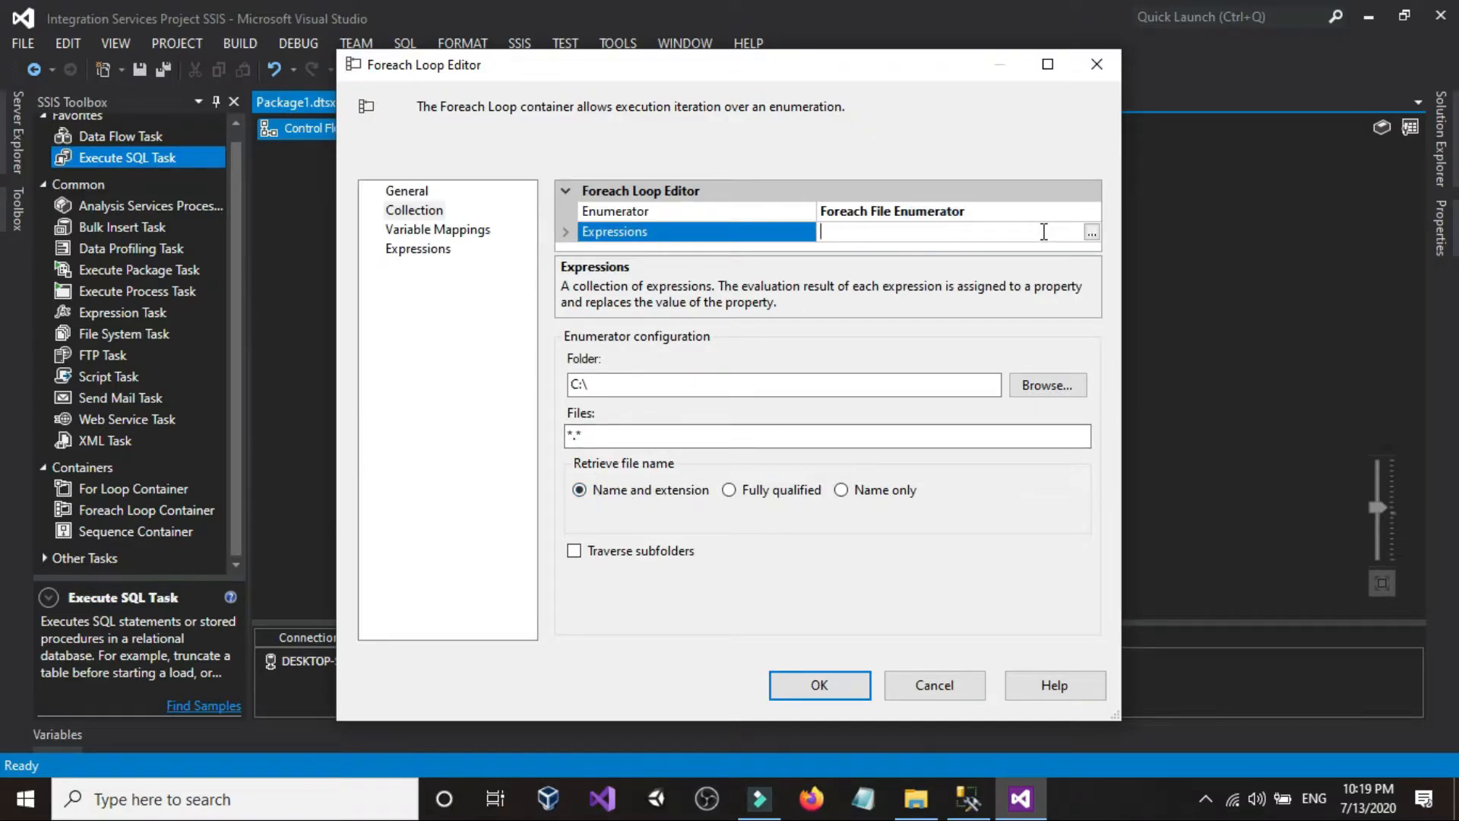
pyautogui.click(1091, 232)
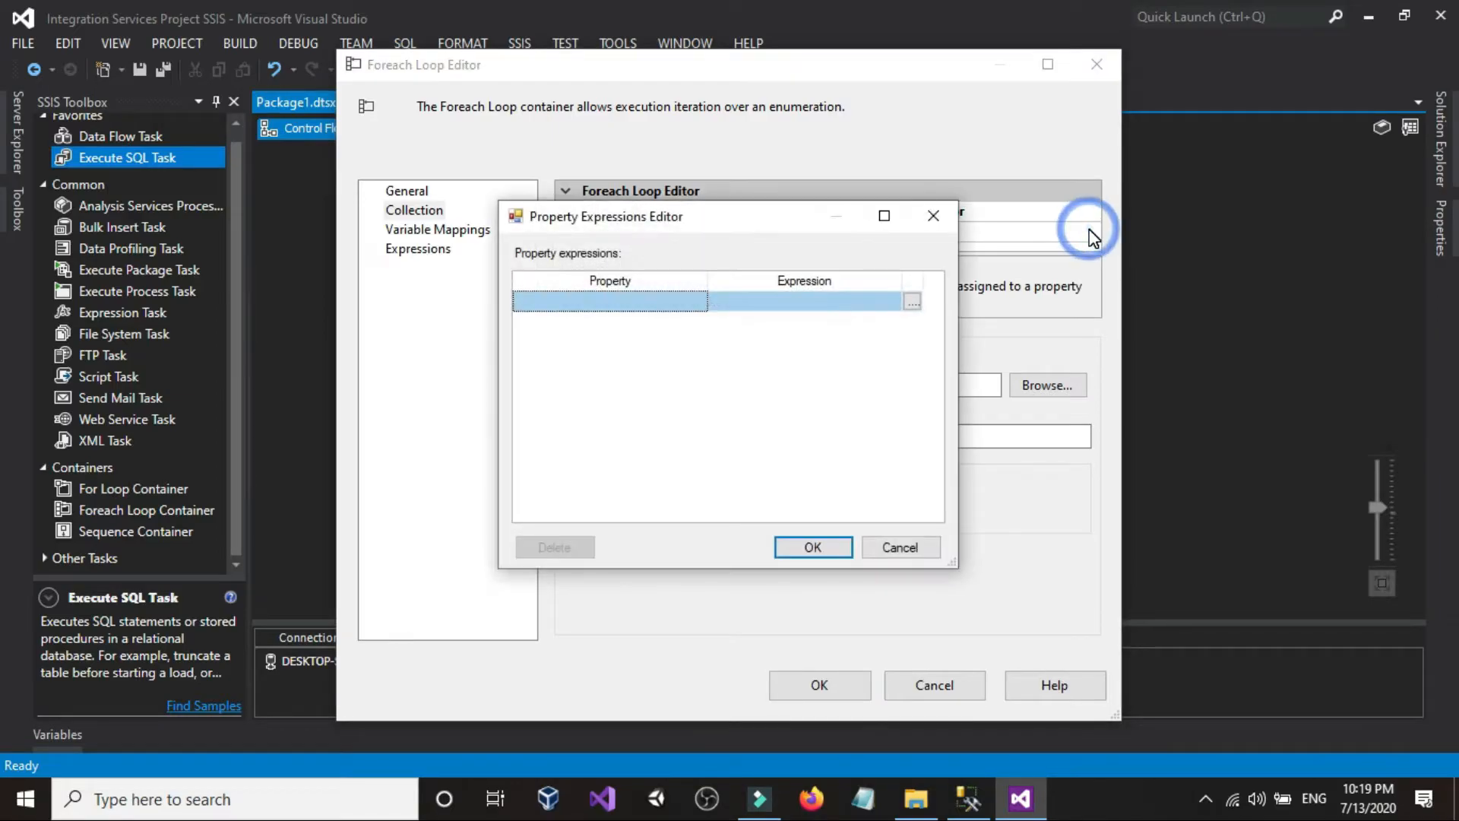
pyautogui.click(881, 546)
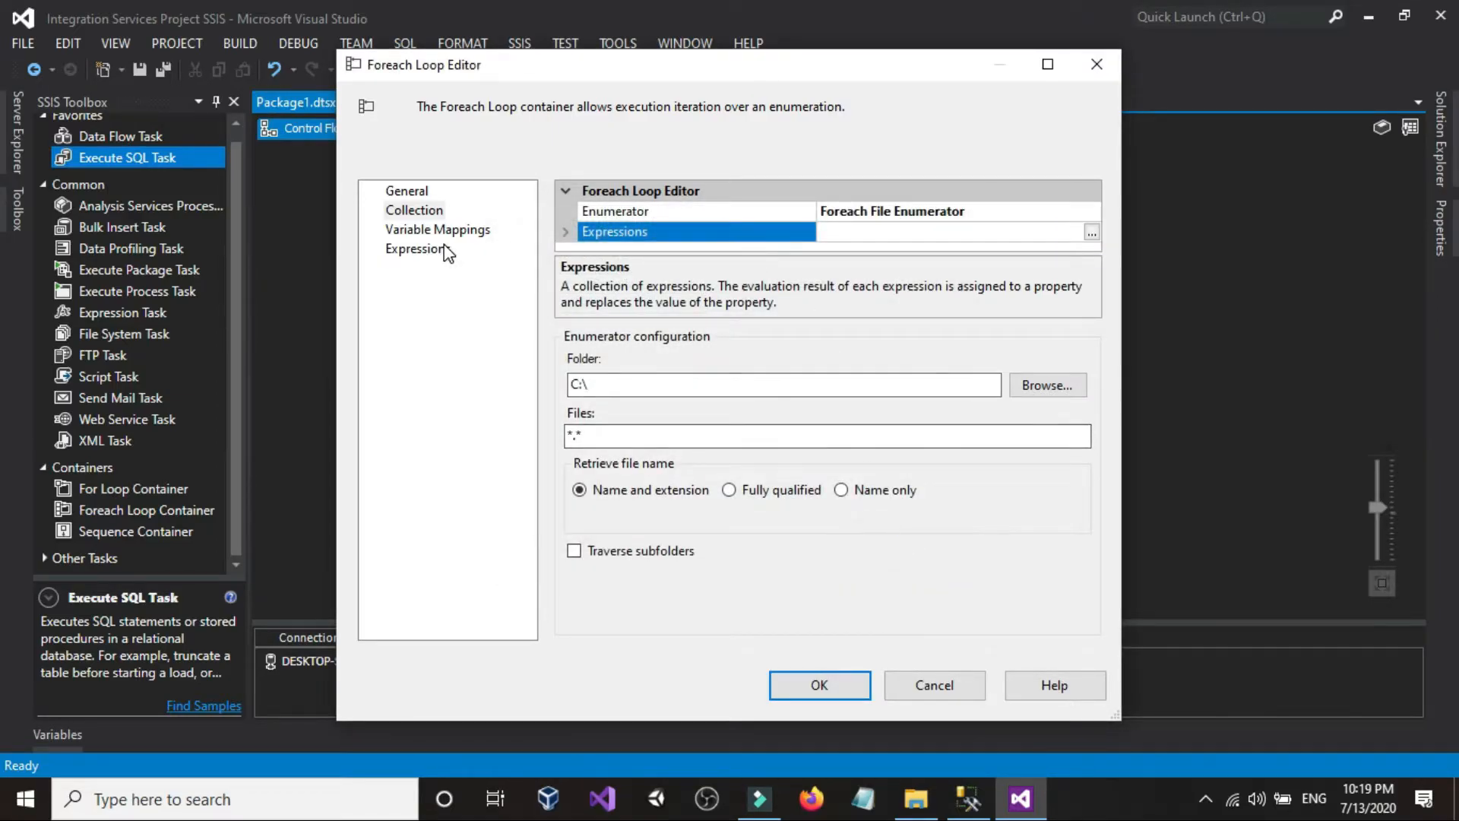
pyautogui.click(920, 686)
# Check which variable the SQL task's result set is mapped to and close its settings without changes.
pyautogui.doubleClick(641, 243)
pyautogui.click(412, 228)
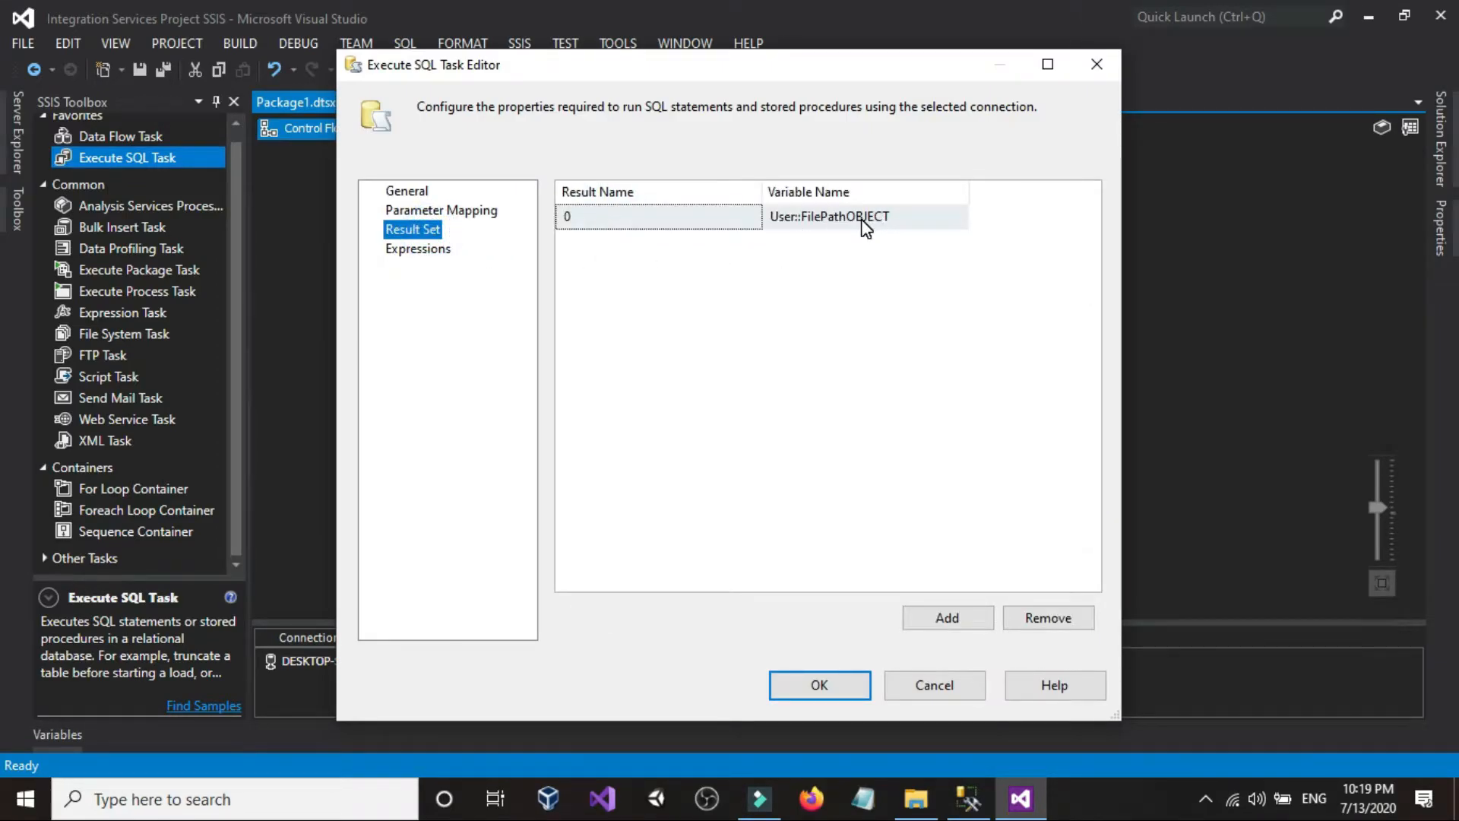
pyautogui.click(918, 686)
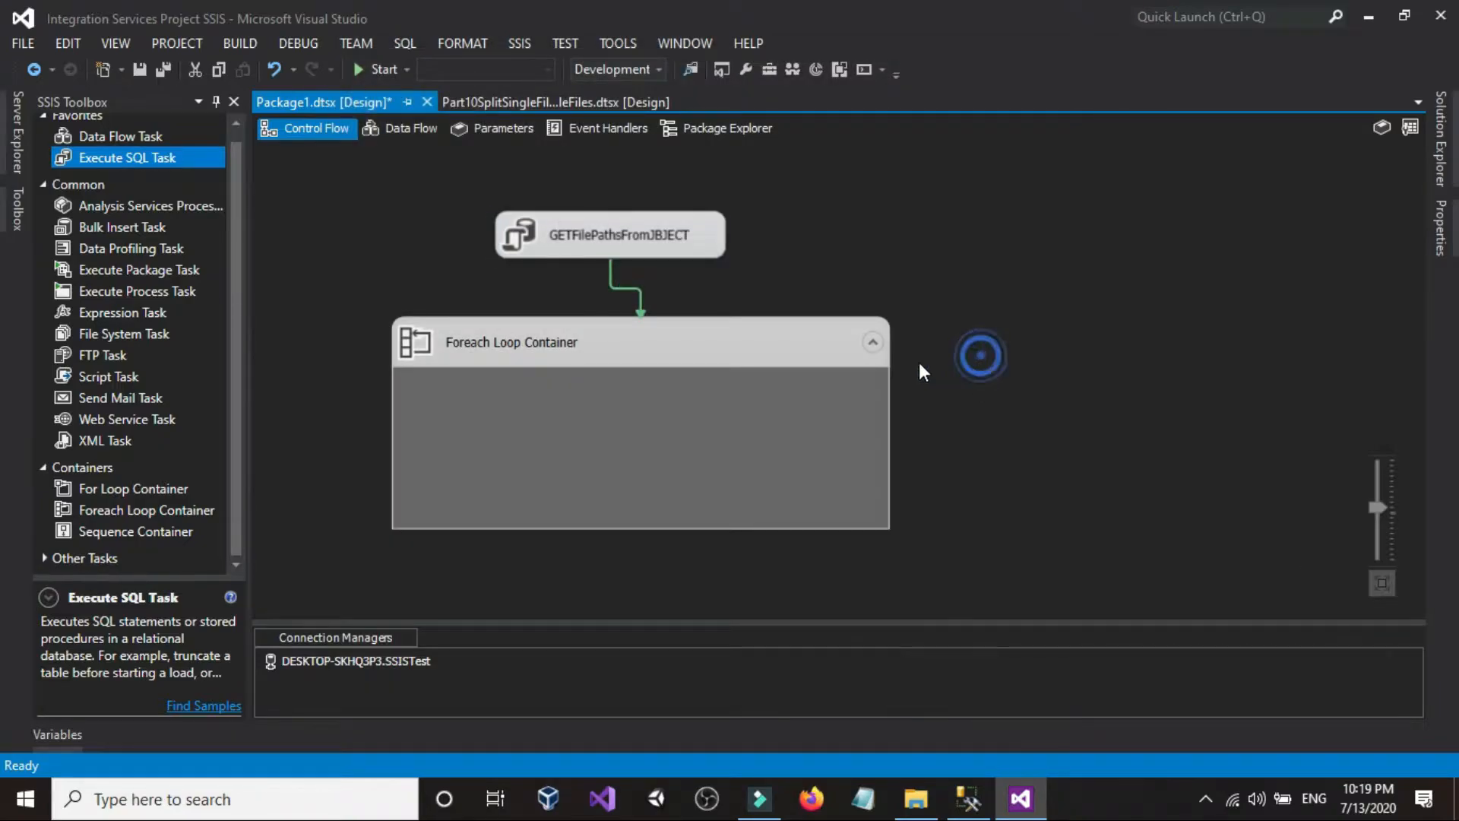
# Set the Foreach Loop Container's collection to the Foreach ADO Enumerator with User::FilePathOBJECT as the ADO object source variable.
pyautogui.doubleClick(695, 343)
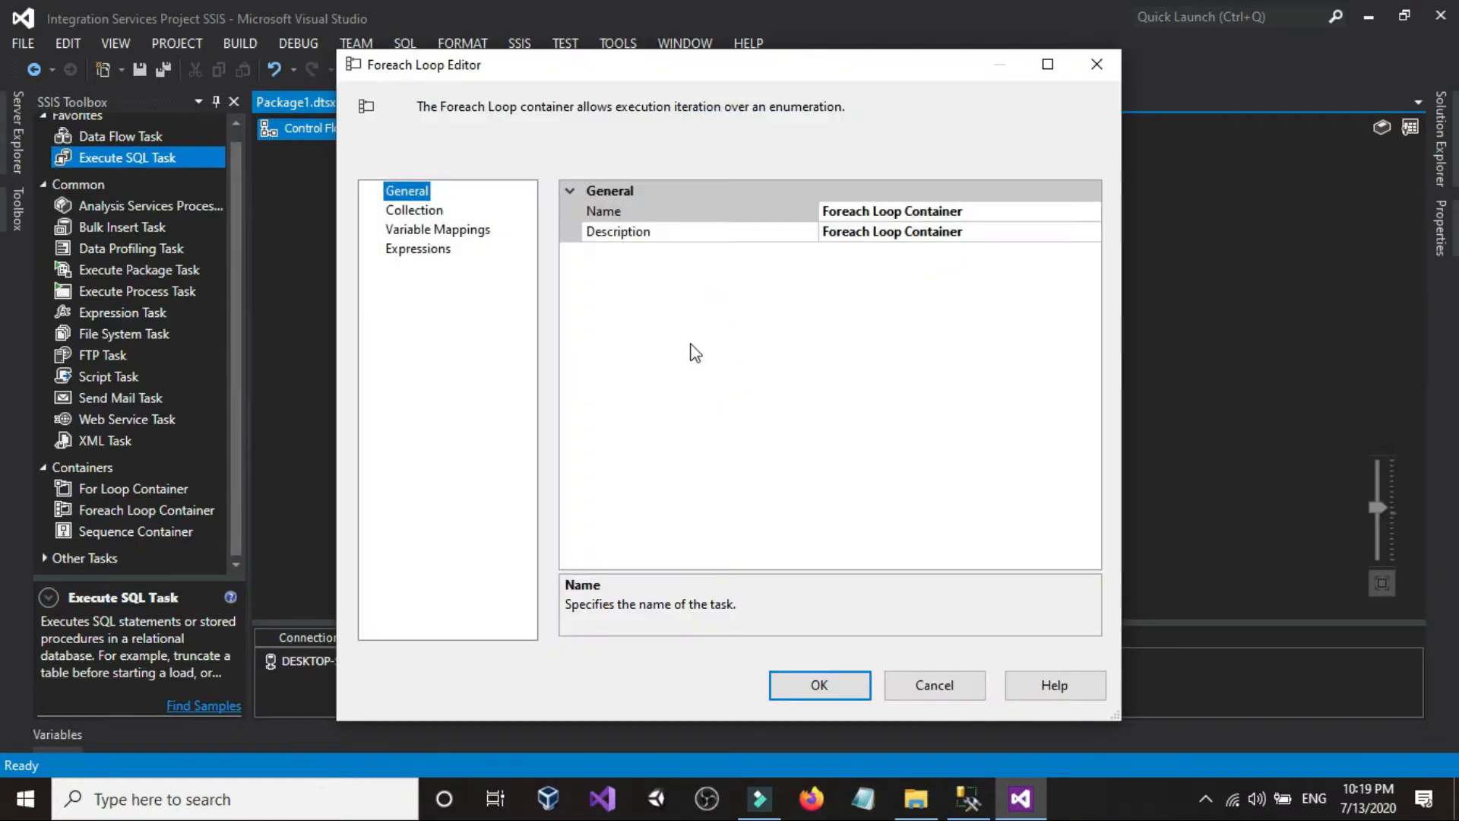
pyautogui.click(427, 212)
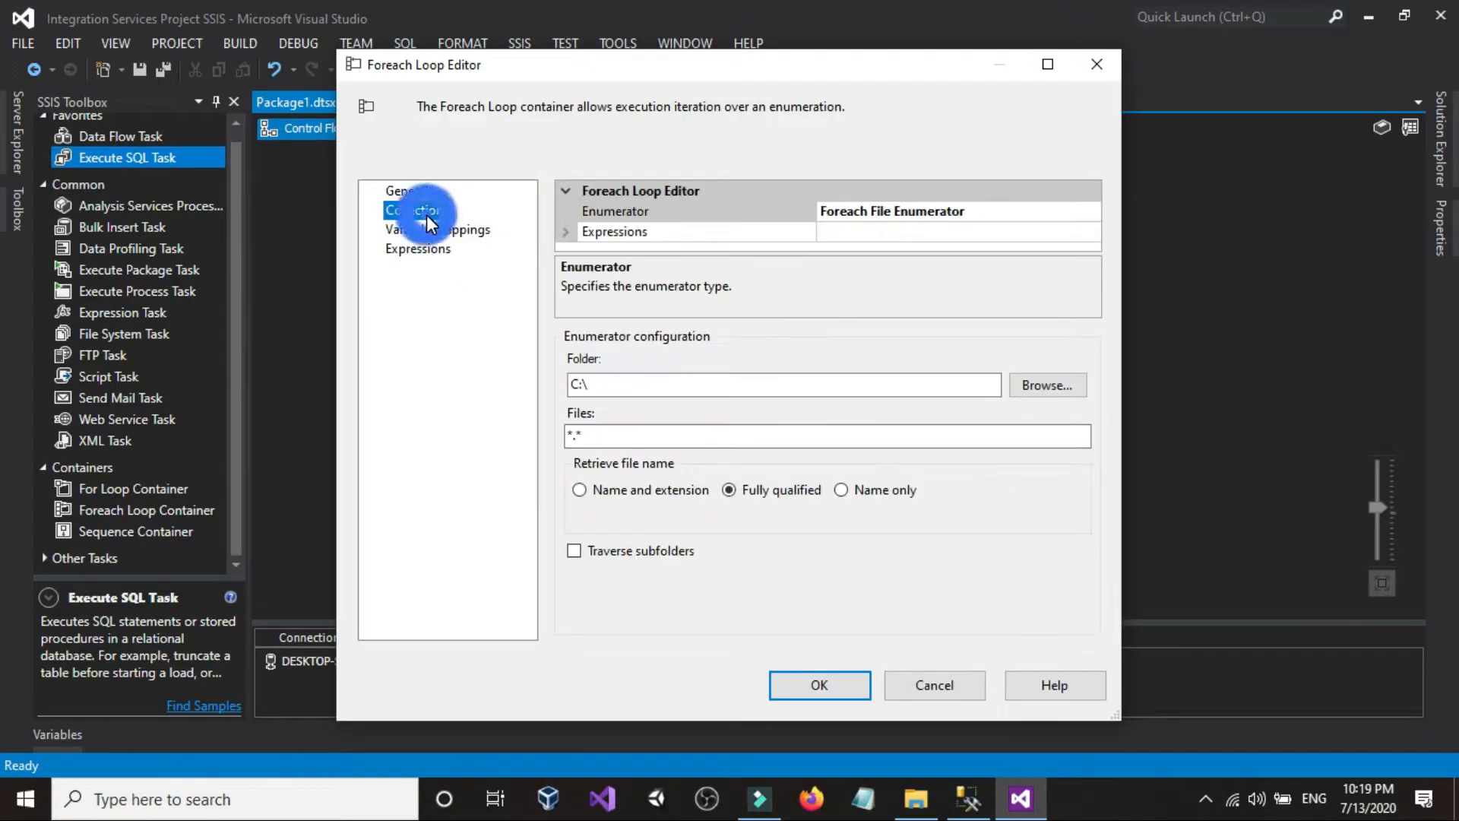
pyautogui.click(1016, 211)
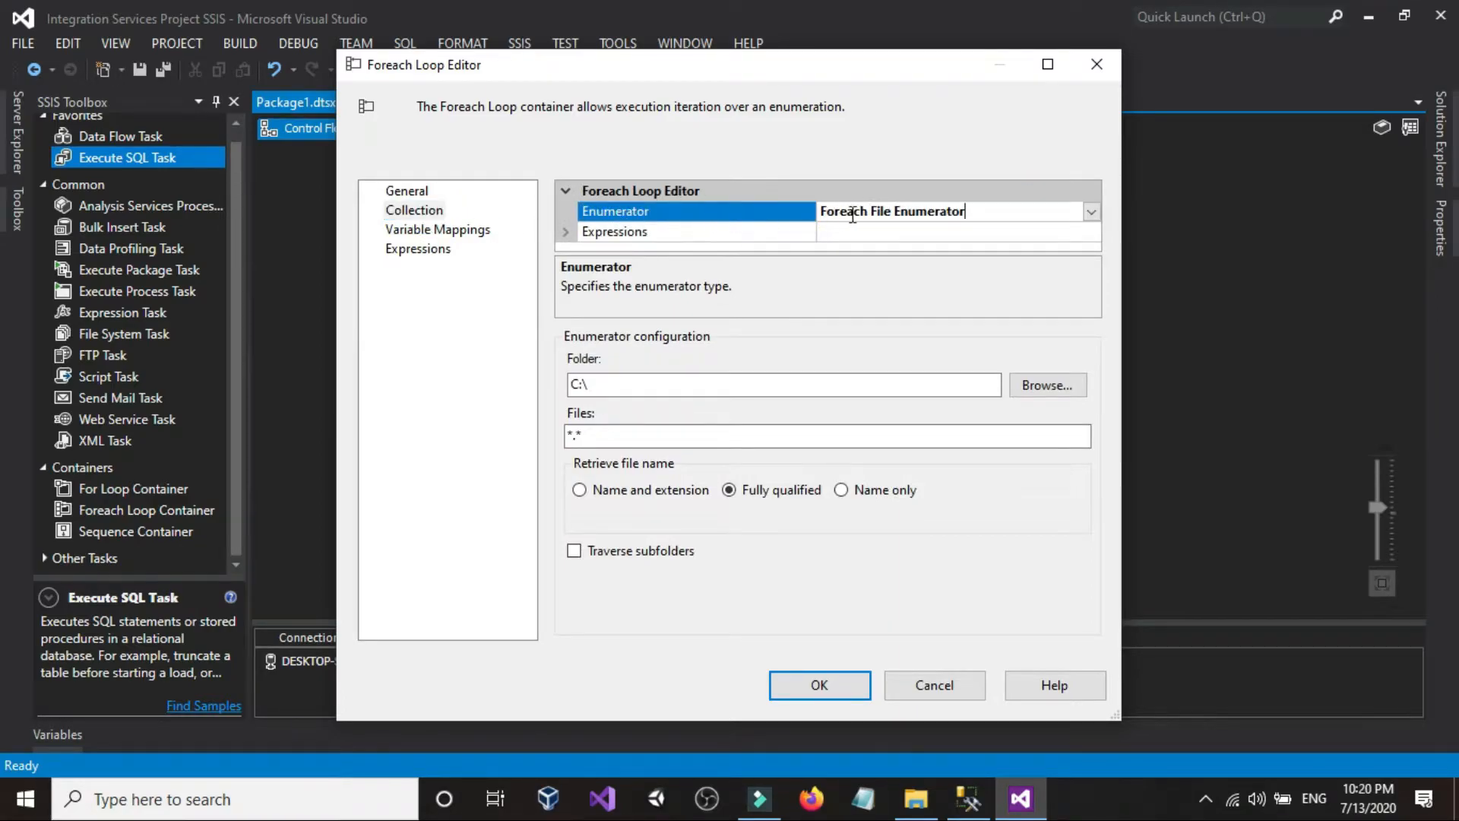
pyautogui.click(1091, 212)
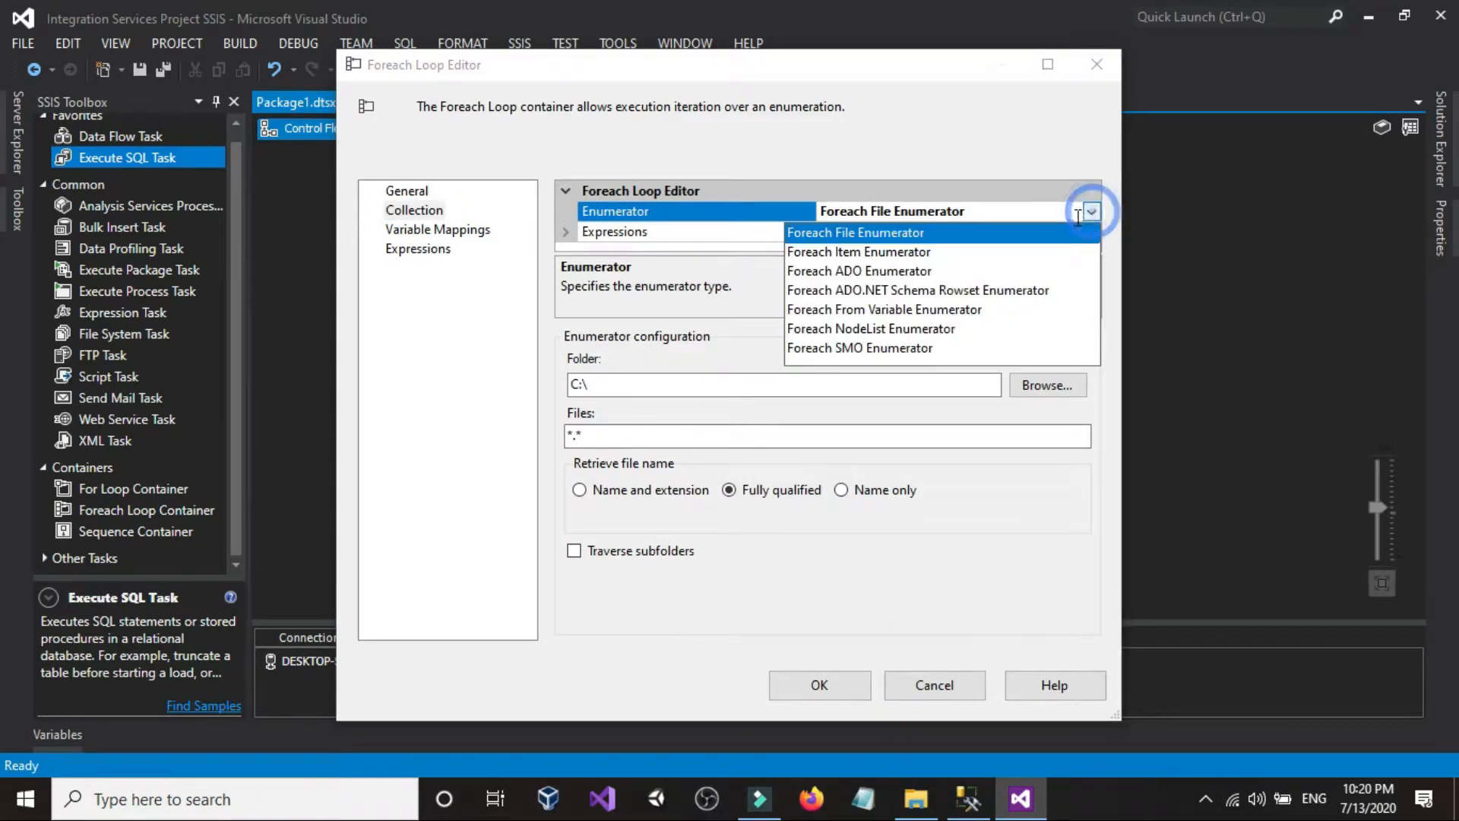
pyautogui.click(839, 271)
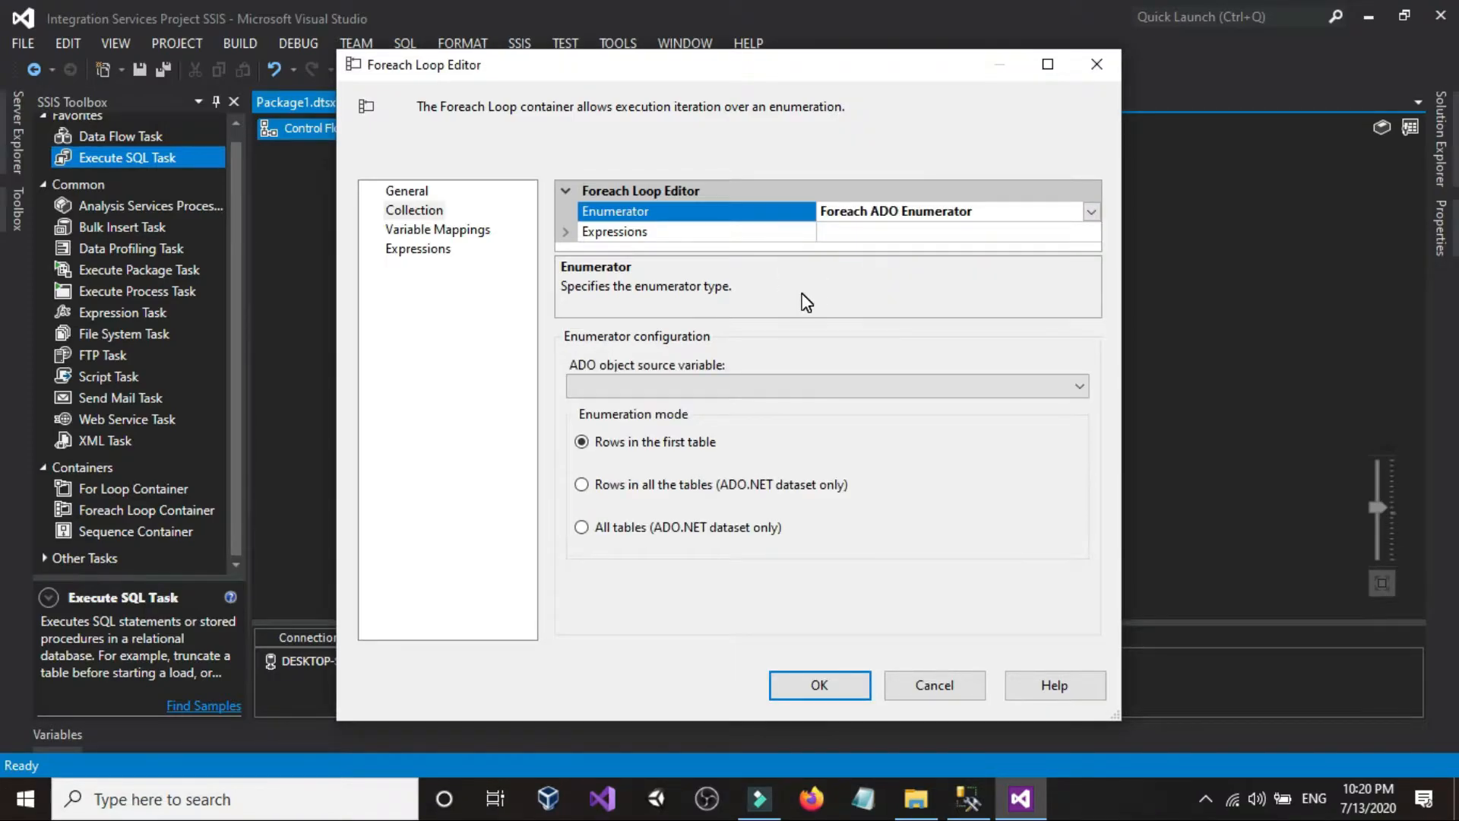
pyautogui.click(728, 388)
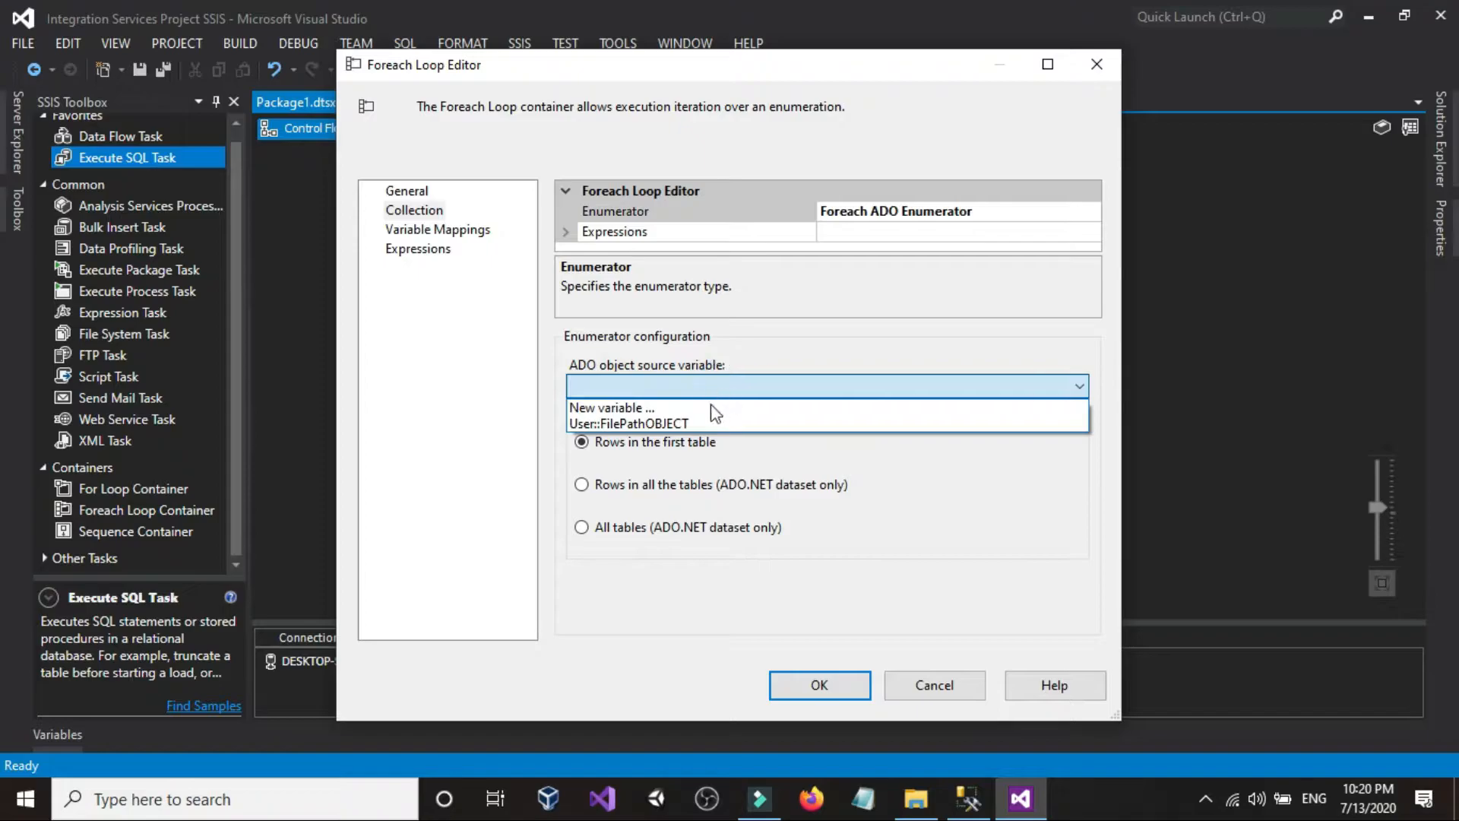
pyautogui.click(650, 423)
pyautogui.moveTo(687, 70); pyautogui.dragTo(682, 384)
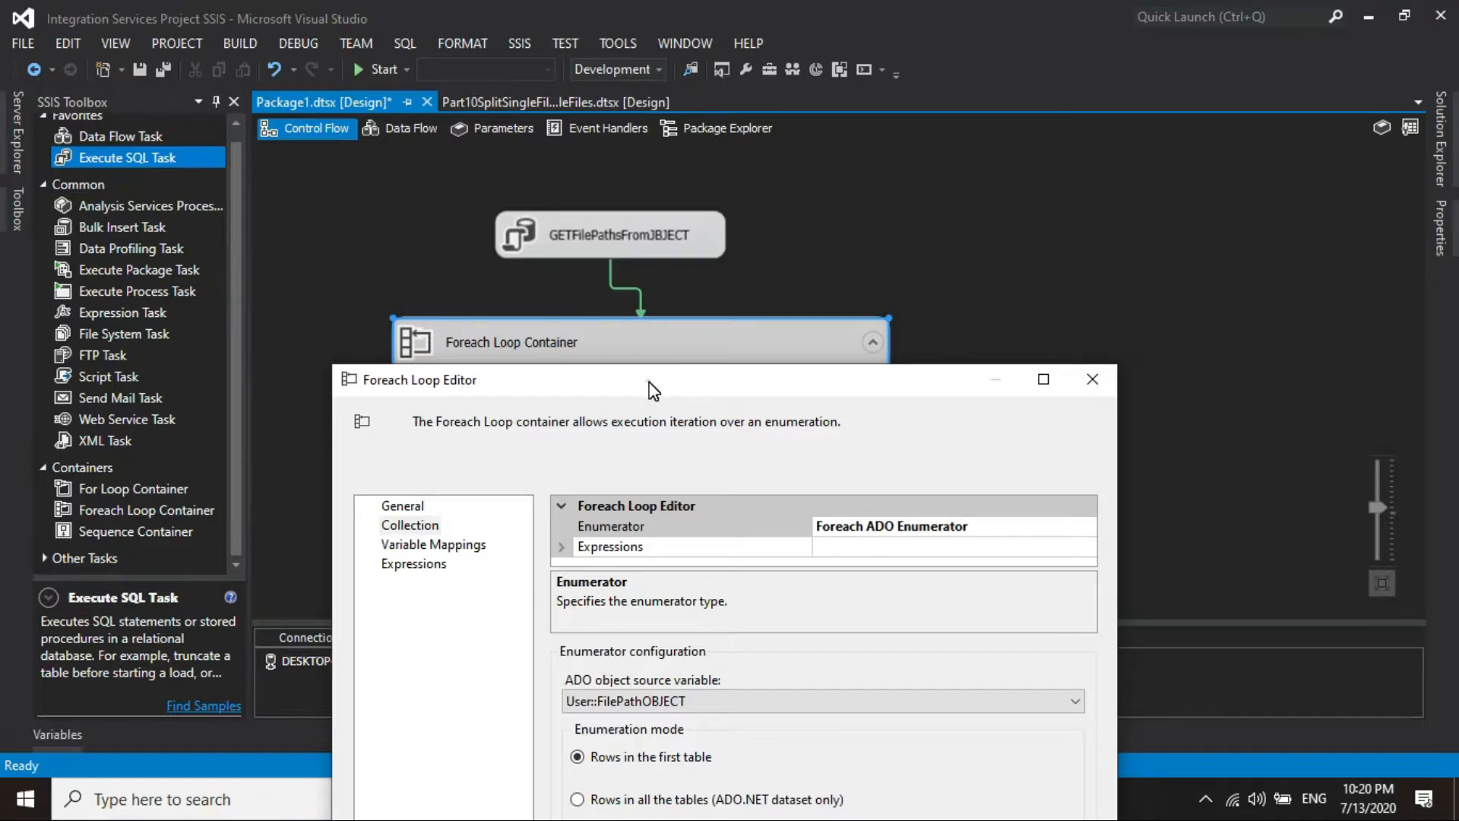
pyautogui.moveTo(649, 382); pyautogui.dragTo(665, 155)
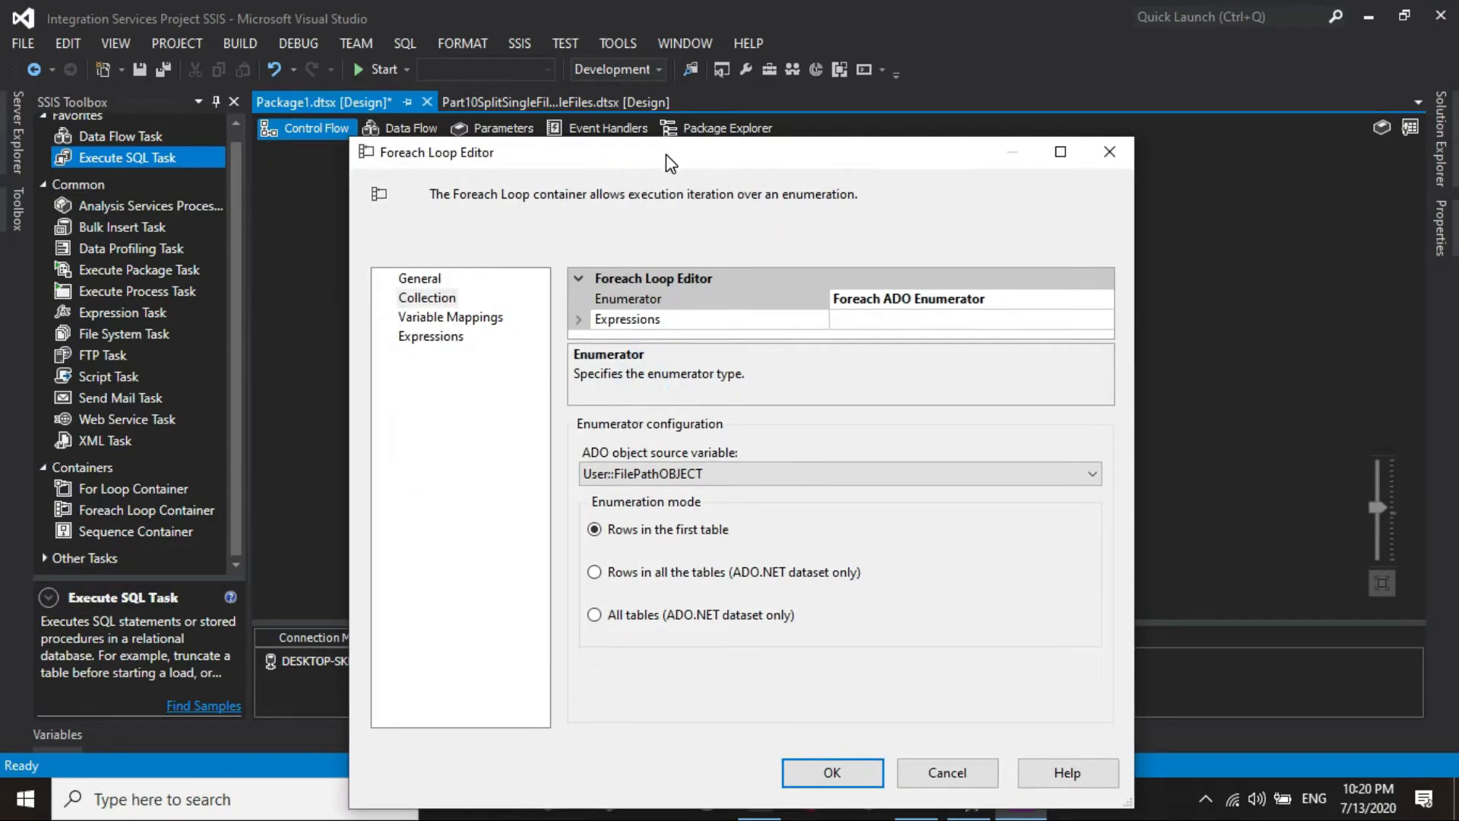
pyautogui.click(468, 320)
pyautogui.click(449, 298)
pyautogui.click(453, 318)
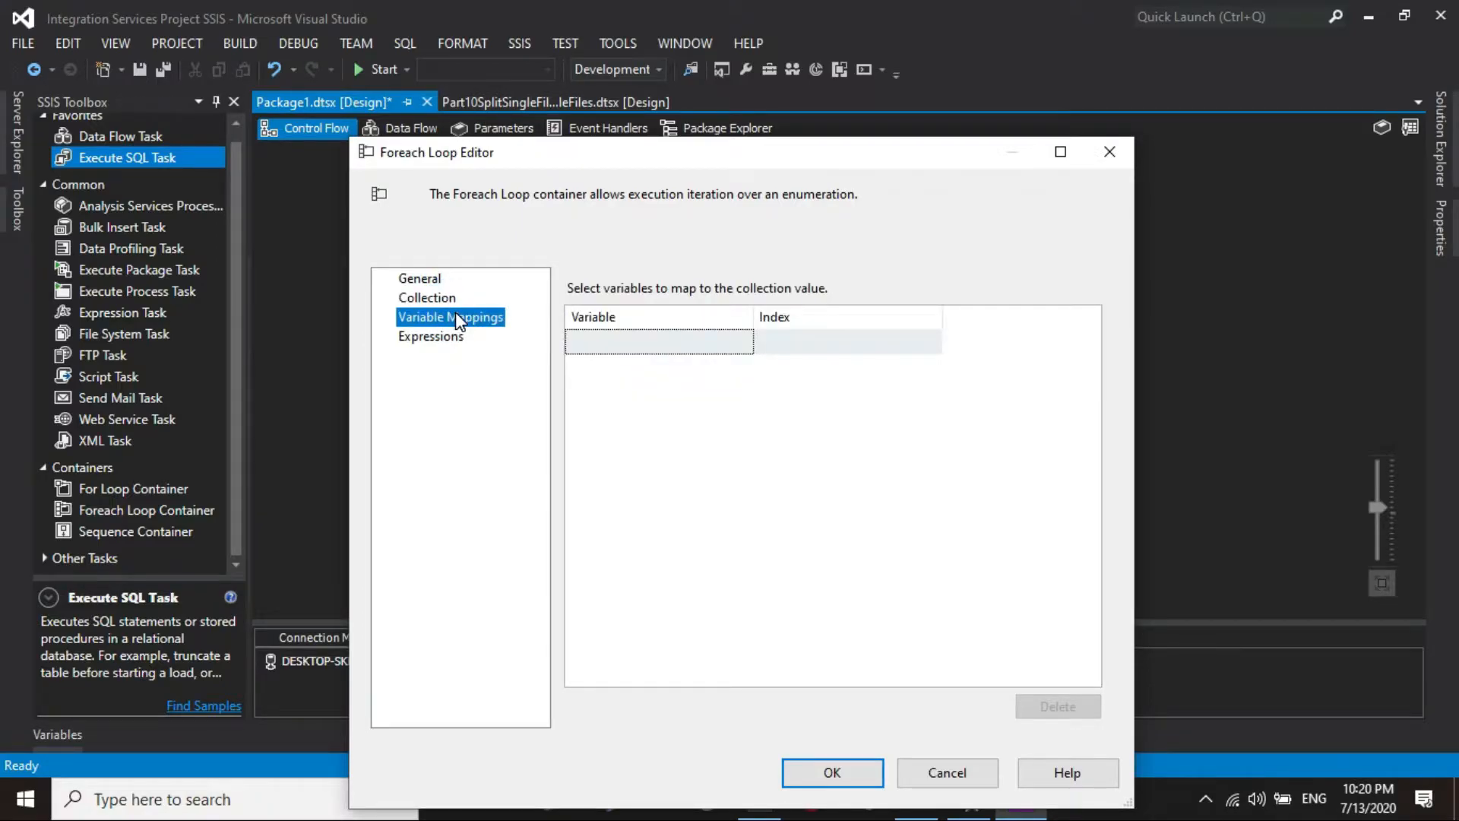
pyautogui.click(436, 298)
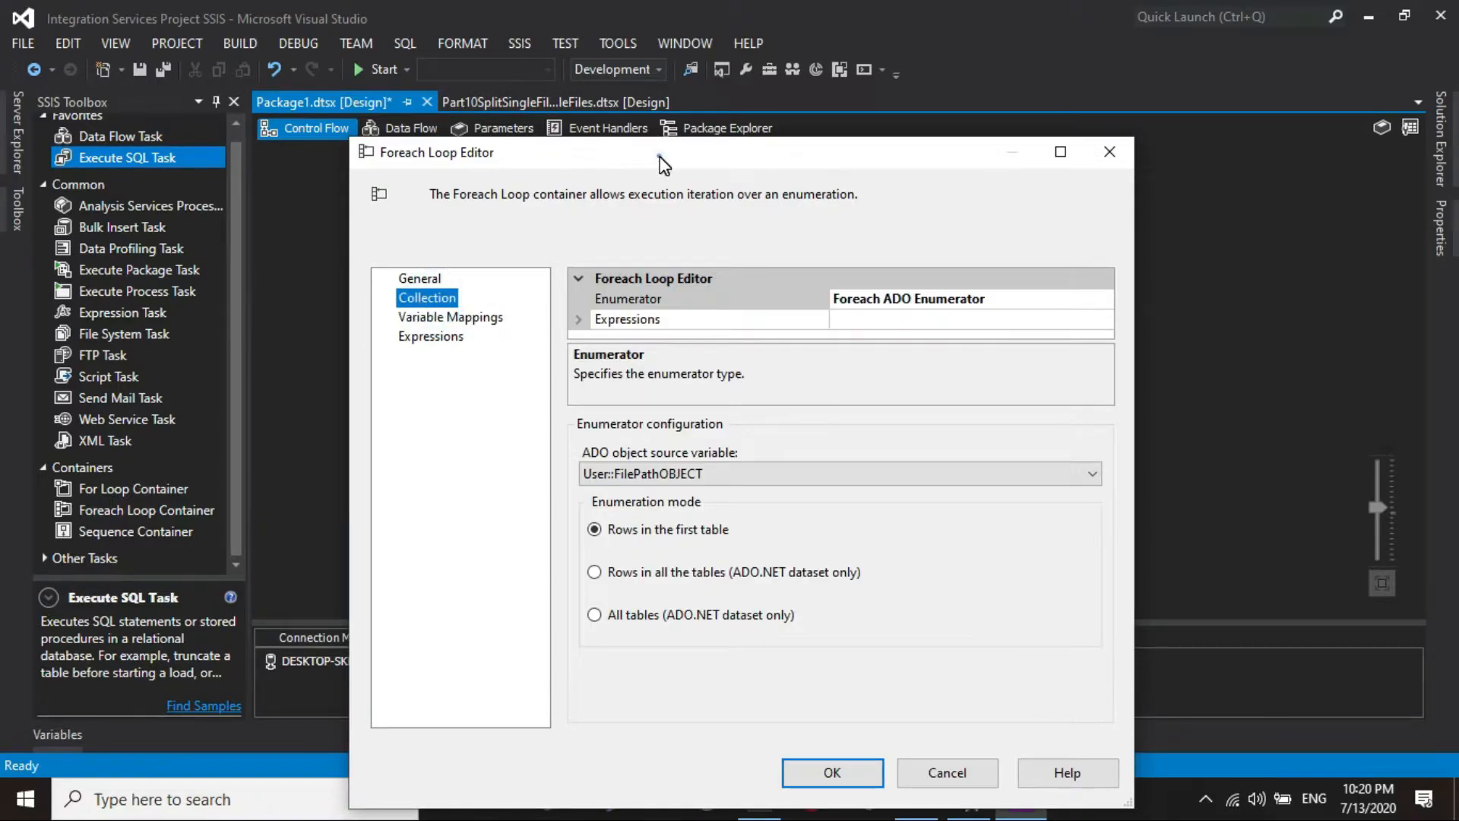
pyautogui.moveTo(658, 153); pyautogui.dragTo(544, 111)
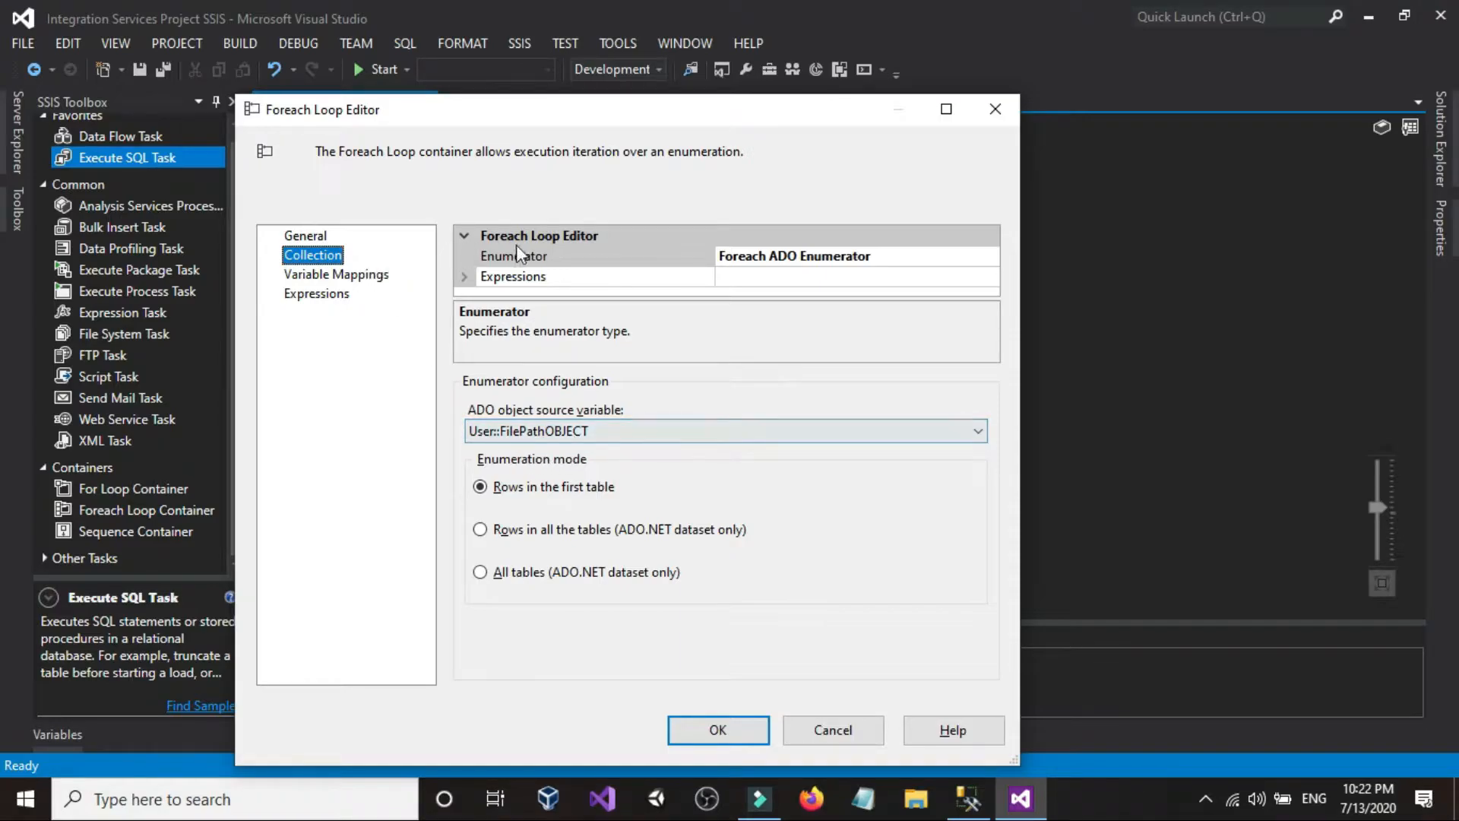
# Map the Foreach Loop Container's collection value to a new String variable named FilePathVariable at index 0 and apply the settings.
pyautogui.click(323, 273)
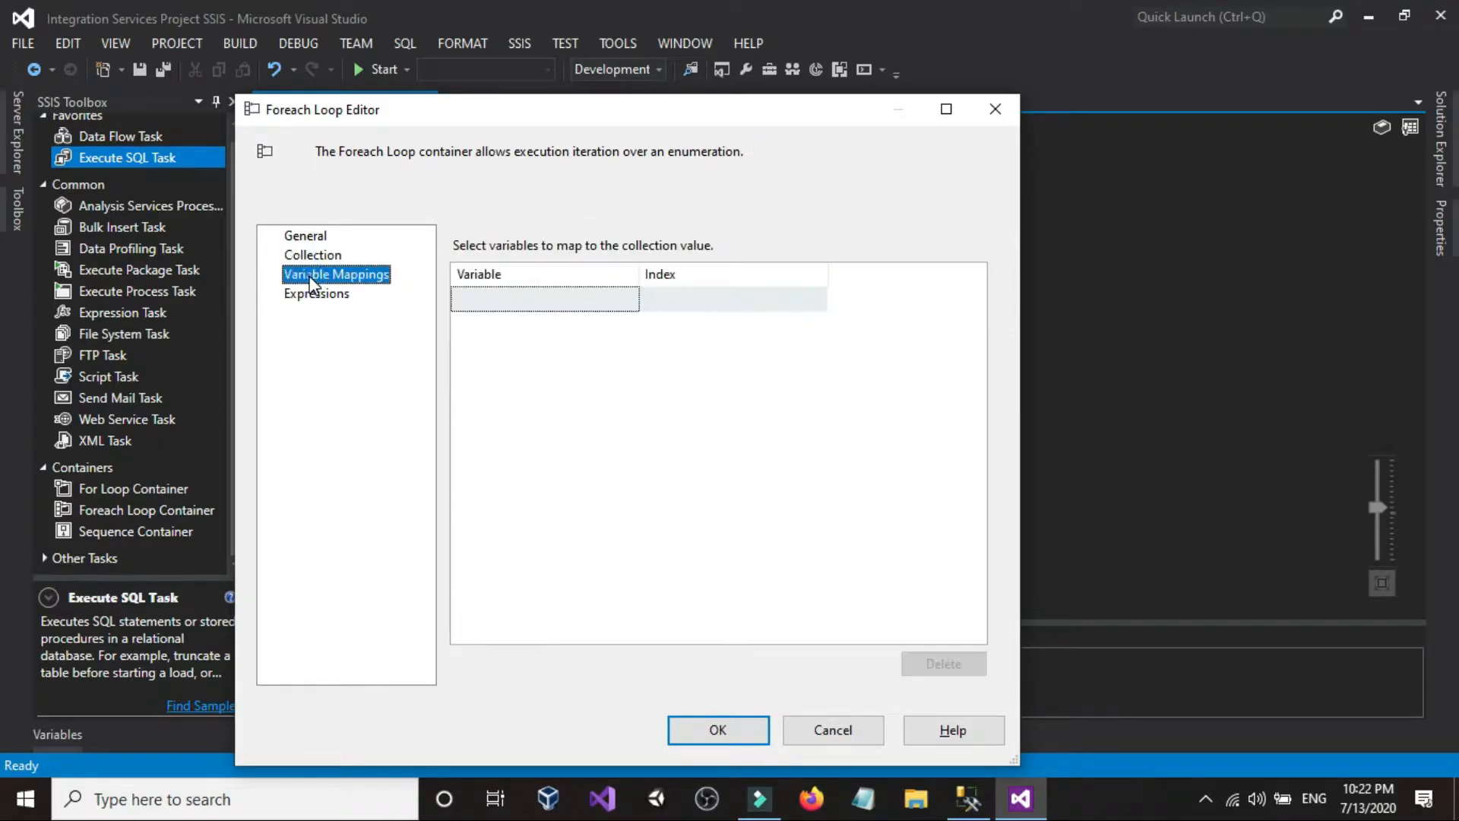
pyautogui.click(606, 299)
pyautogui.click(628, 299)
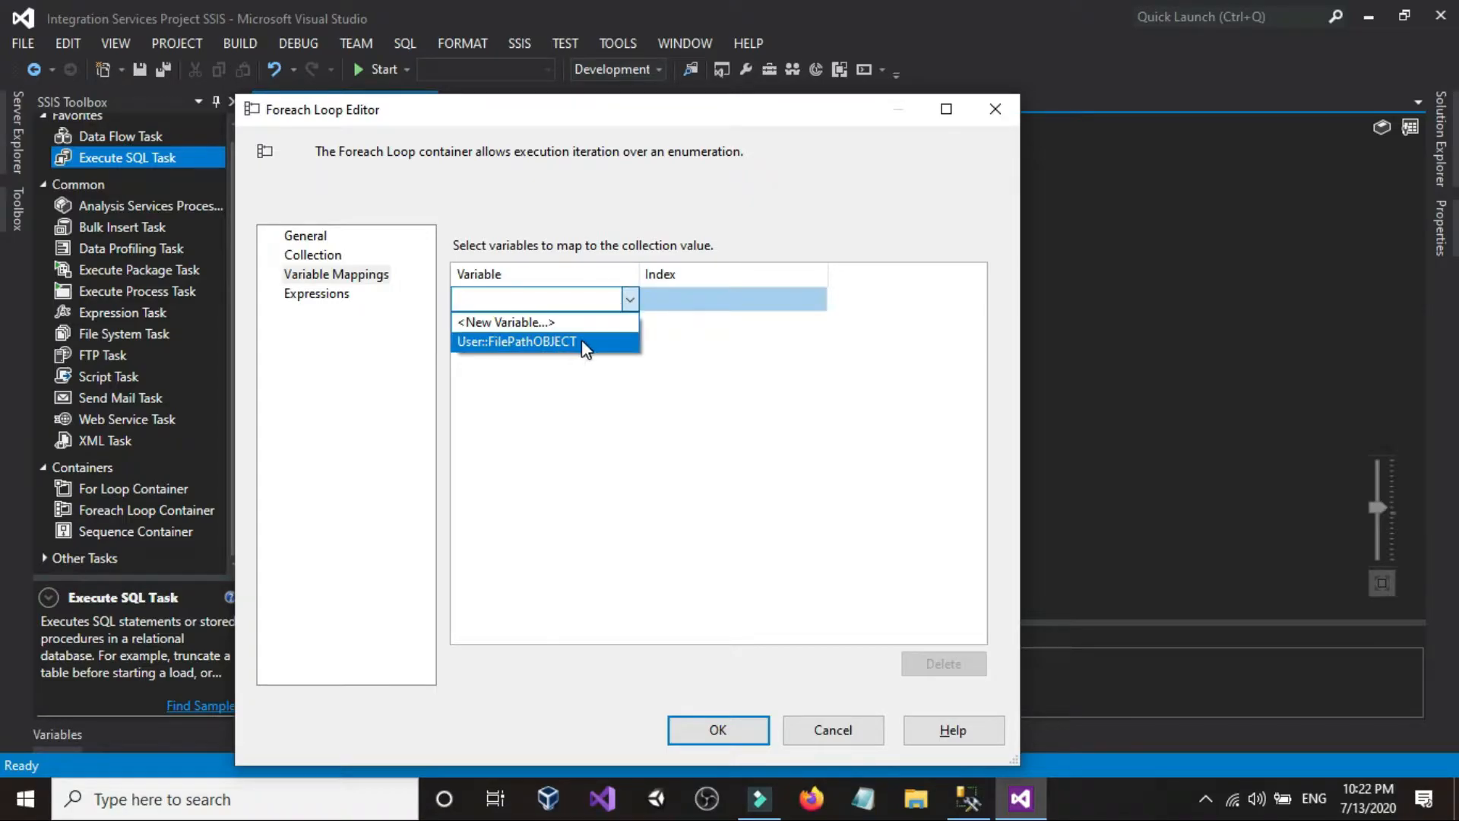
pyautogui.click(521, 321)
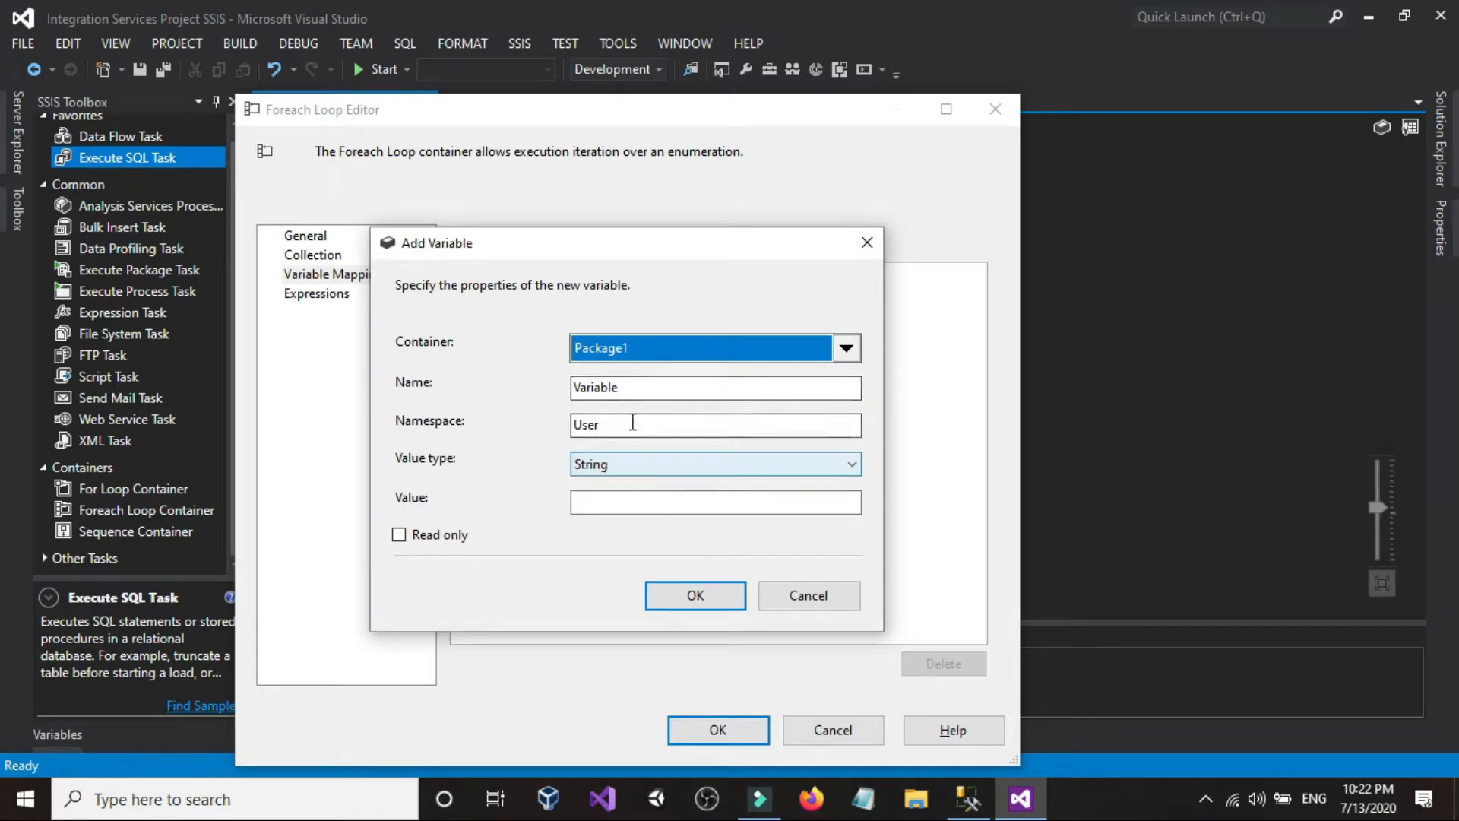
pyautogui.doubleClick(644, 386)
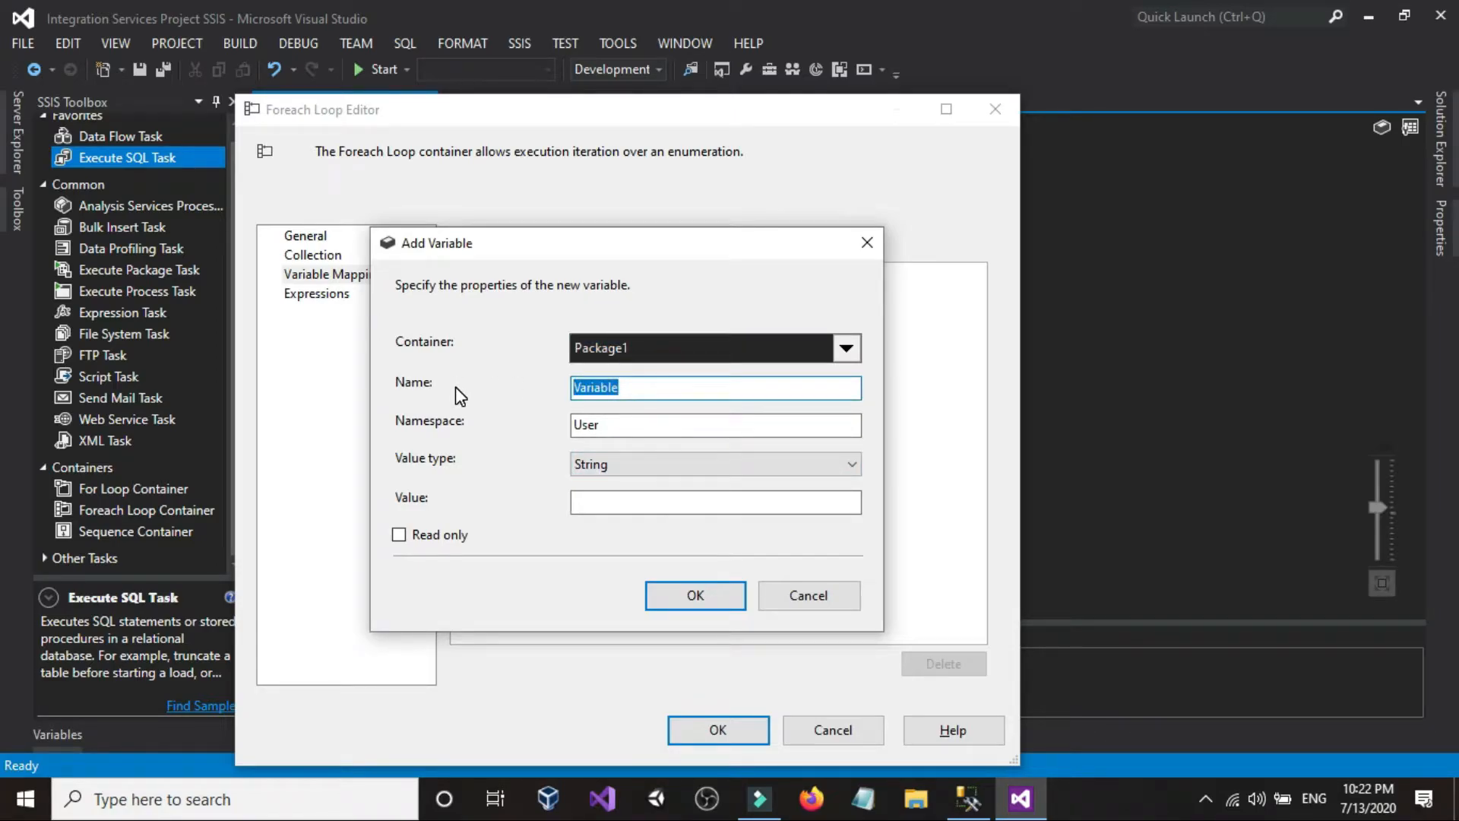
pyautogui.write('FilePathVaria')
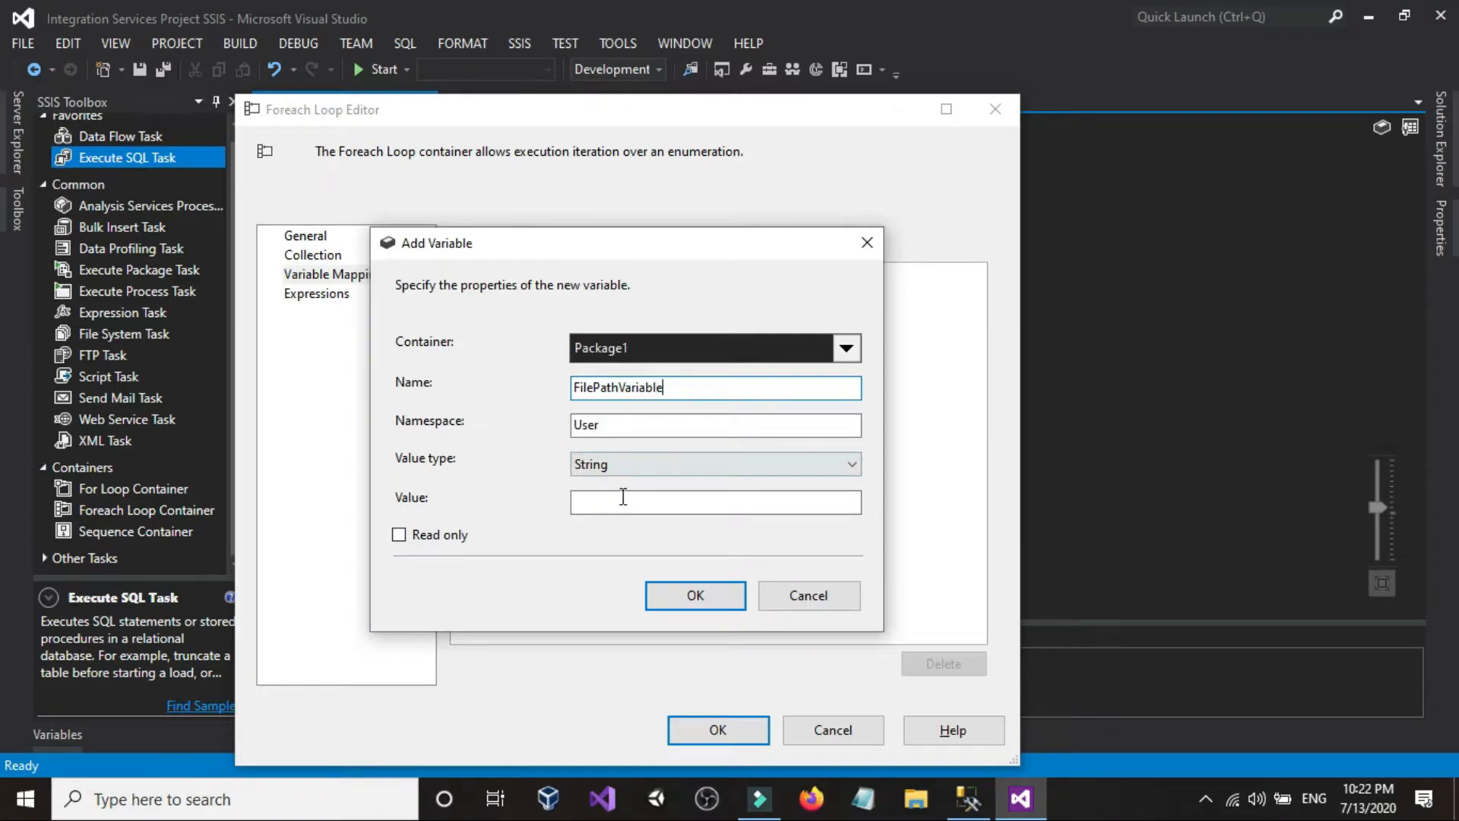
pyautogui.click(673, 591)
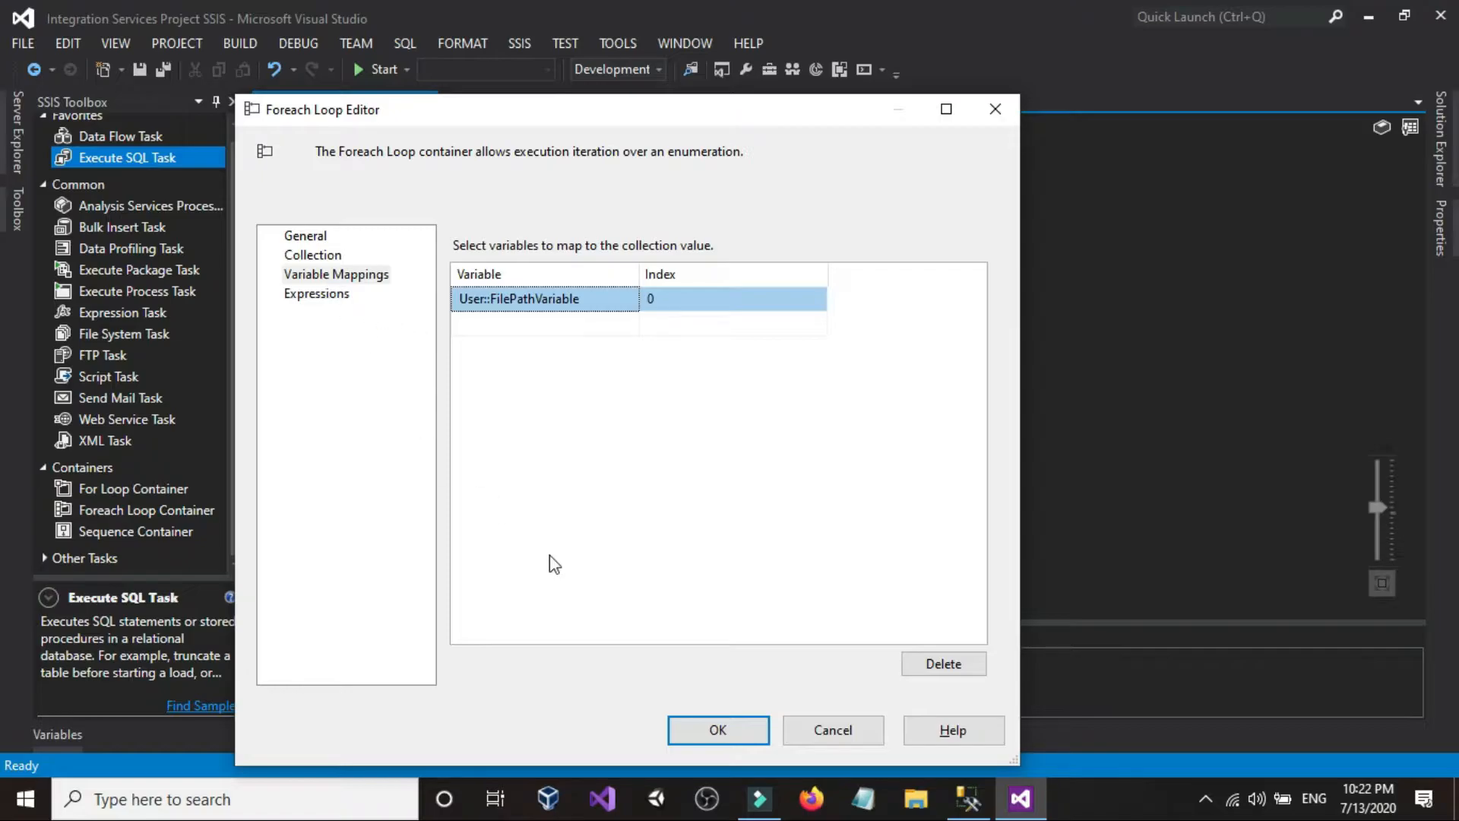
pyautogui.click(710, 722)
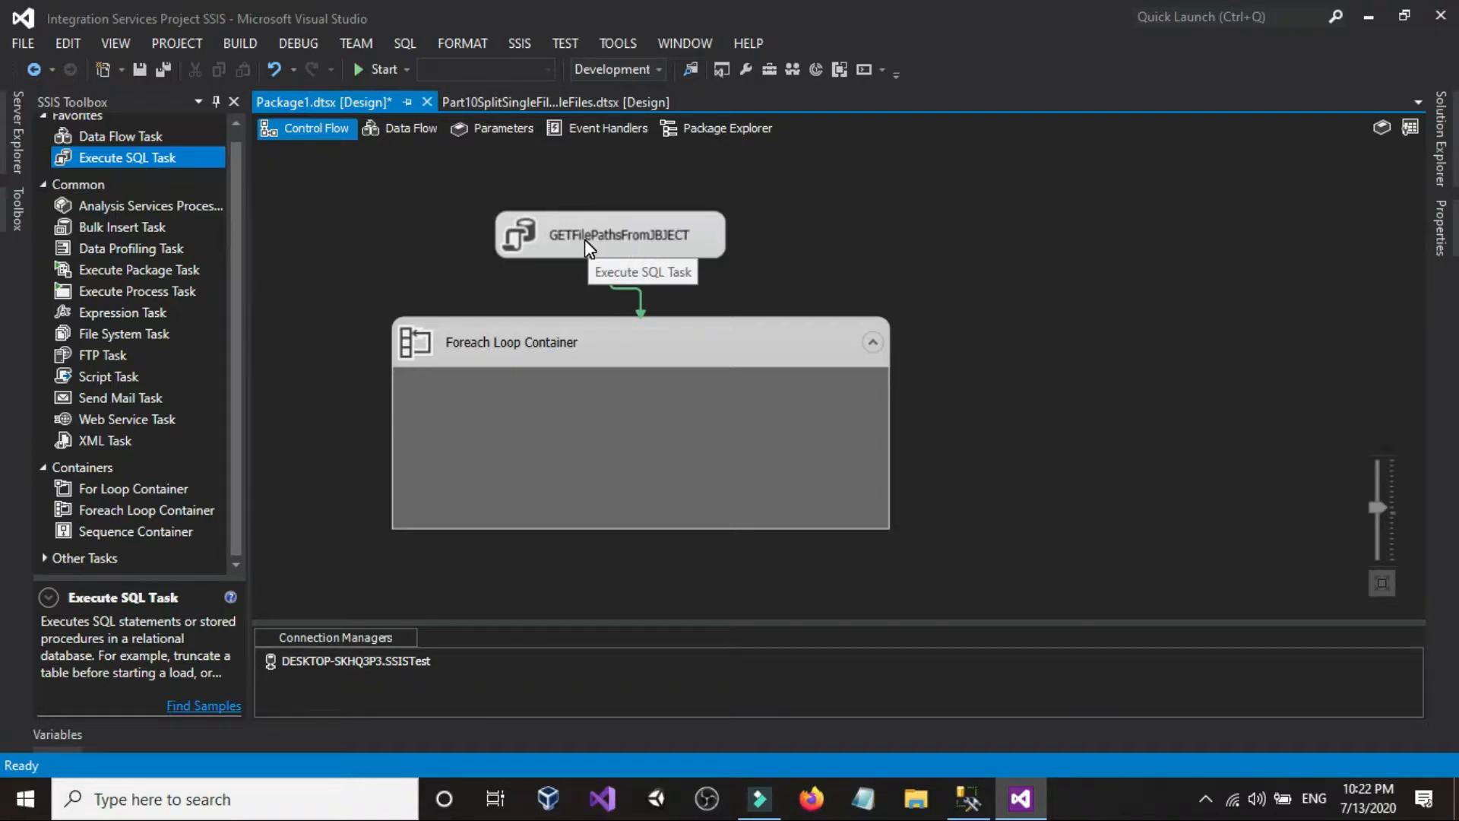
# Review the Foreach Loop Container's enumerator, source variable and variable mapping, closing its settings without changes.
pyautogui.doubleClick(594, 345)
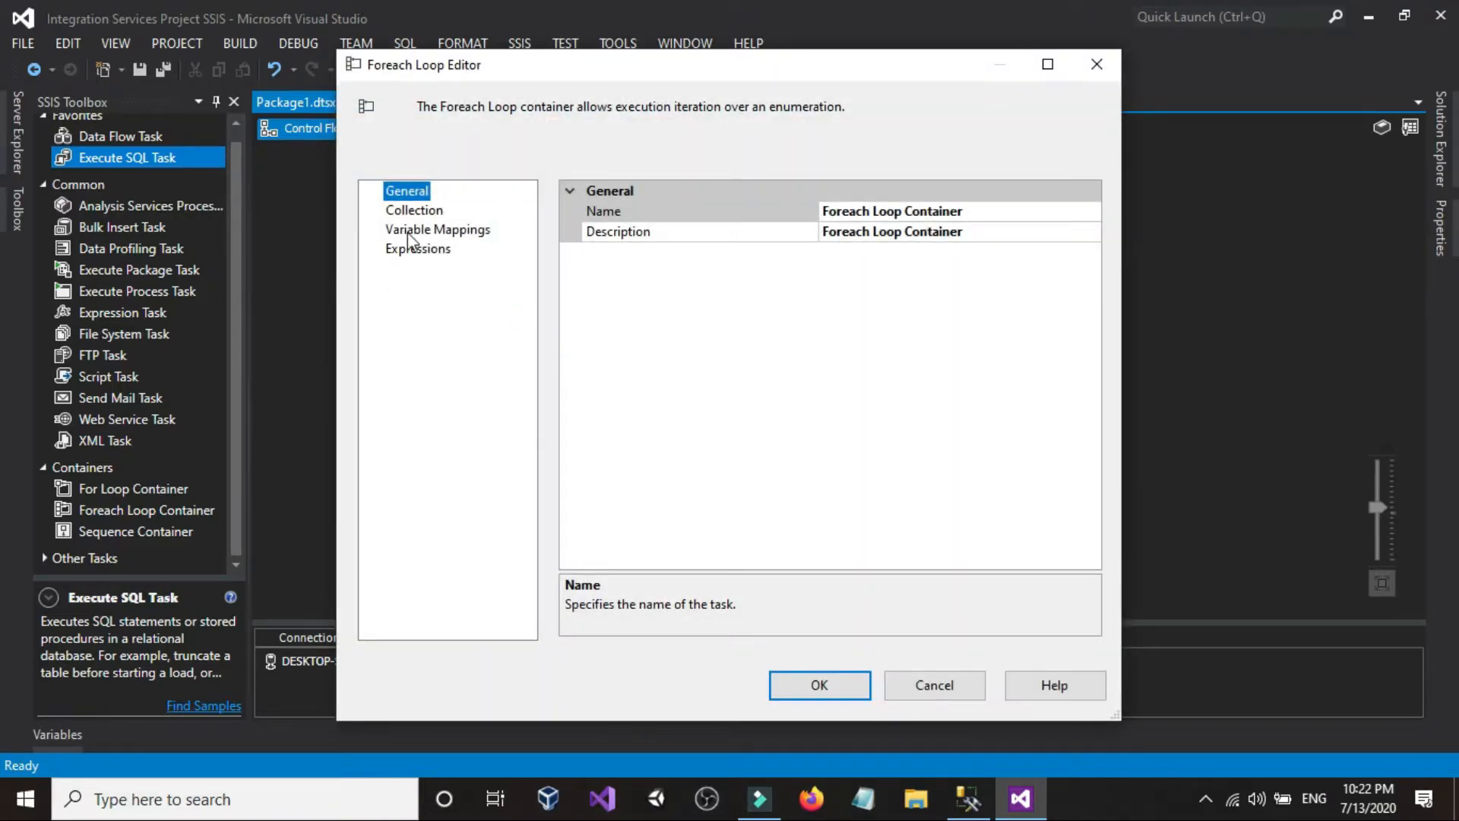
pyautogui.click(414, 210)
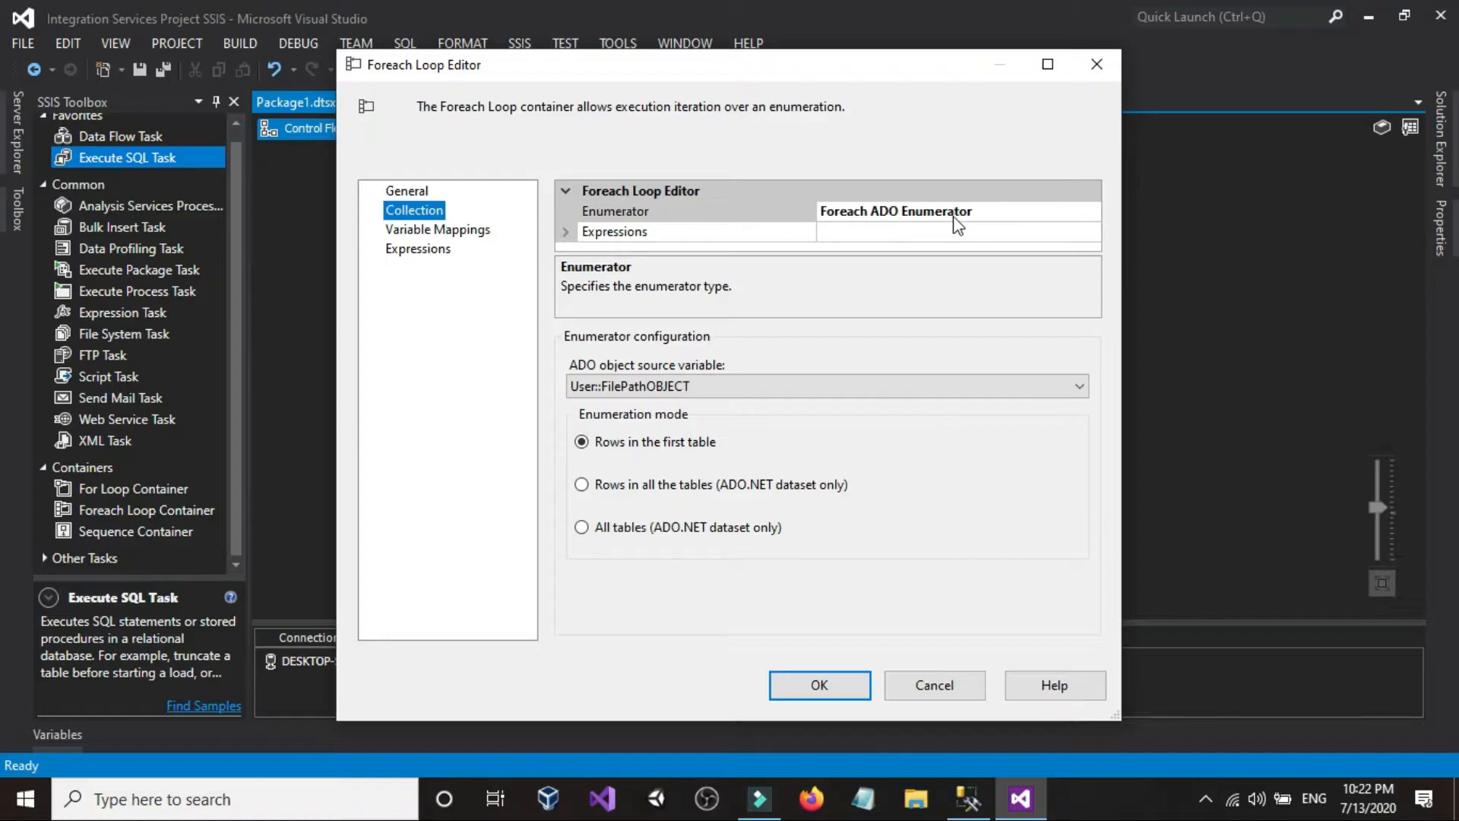
pyautogui.click(634, 385)
pyautogui.click(633, 382)
pyautogui.click(449, 231)
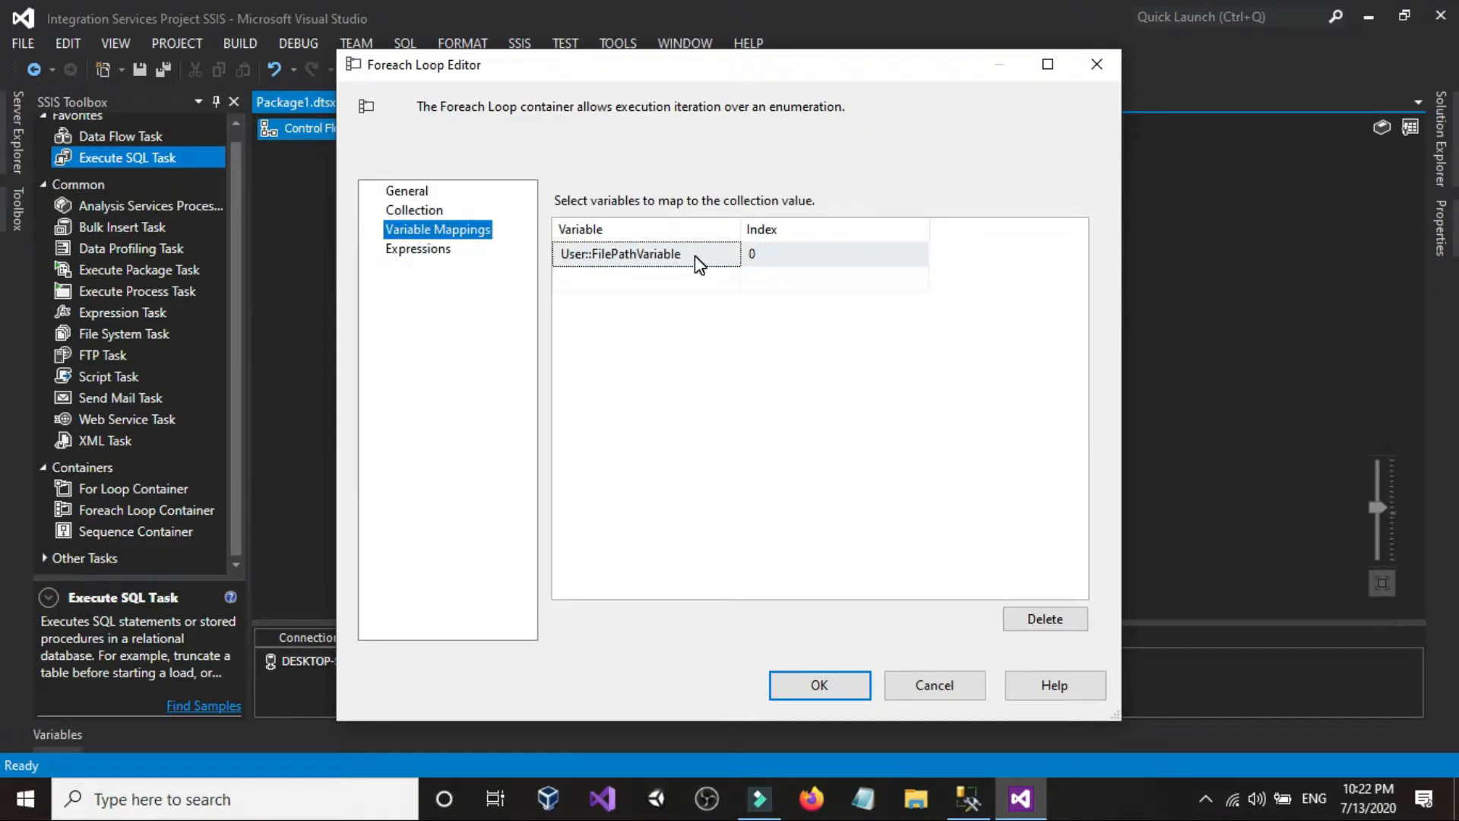
pyautogui.click(925, 686)
# View the package's variables and their data types, then return to the control flow.
pyautogui.rightClick(1015, 313)
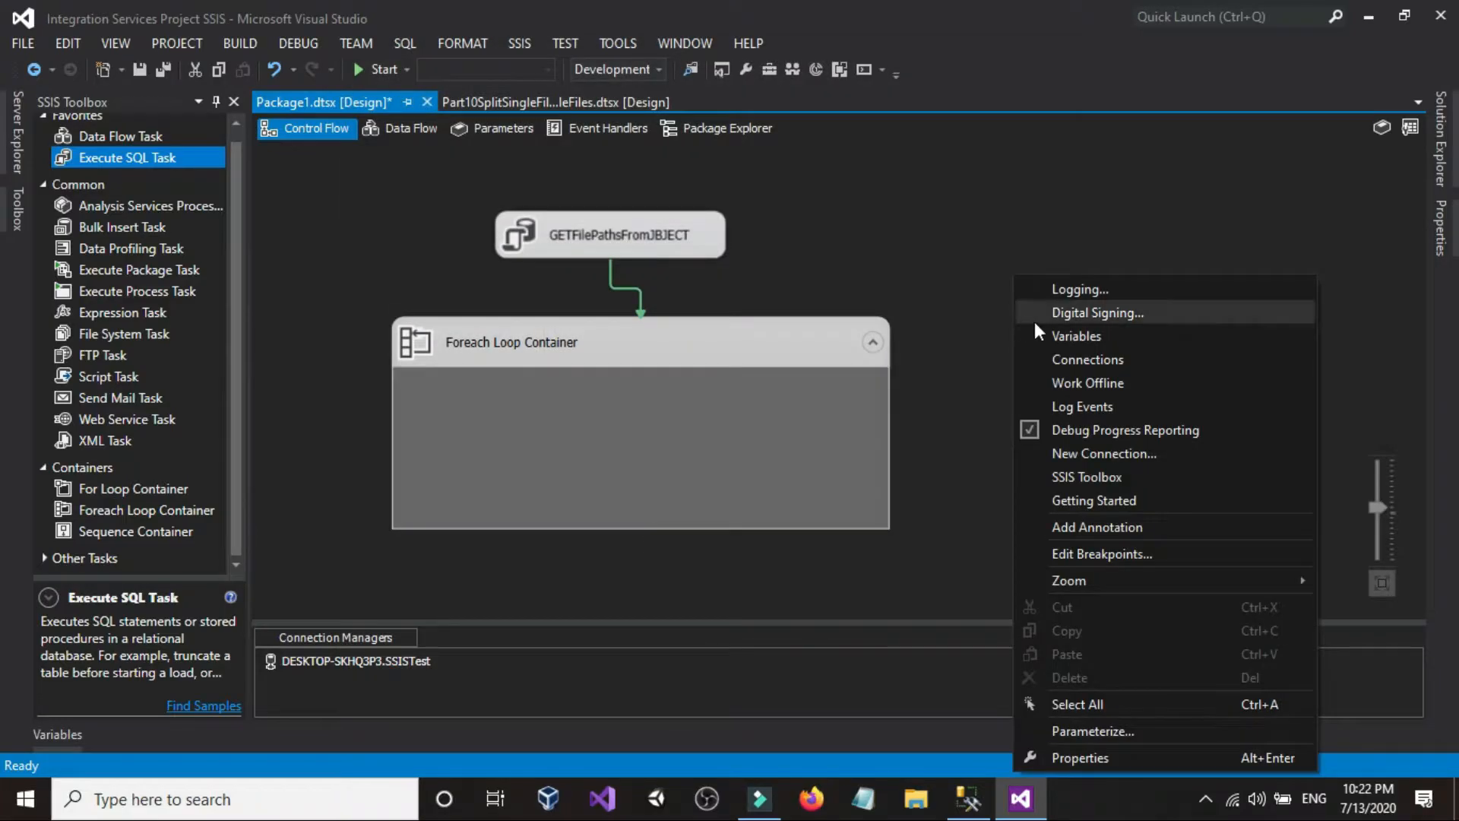
pyautogui.click(1041, 331)
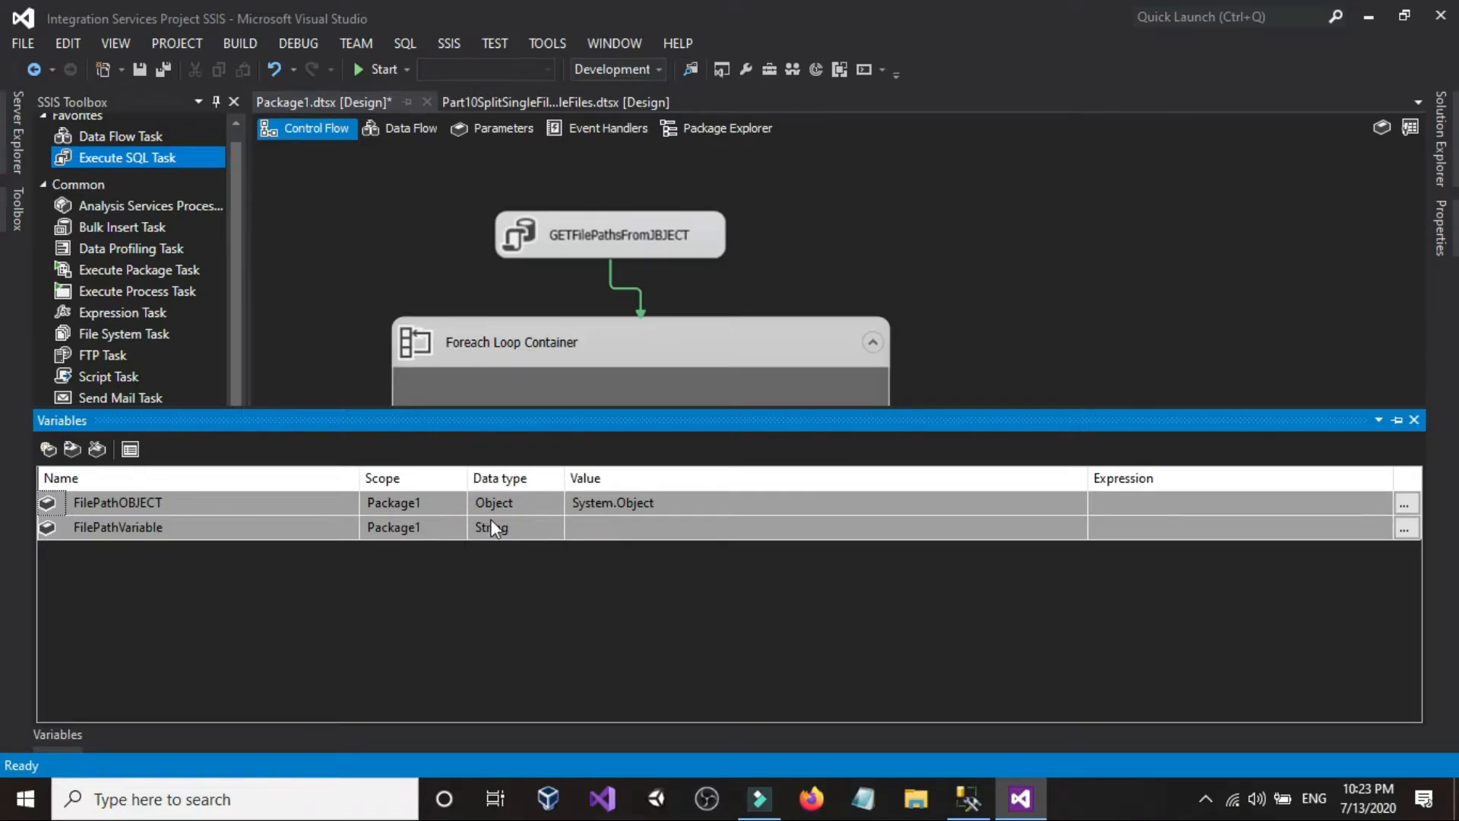
pyautogui.click(1028, 240)
# Move the Foreach Loop Container slightly further below the SQL task.
pyautogui.click(714, 338)
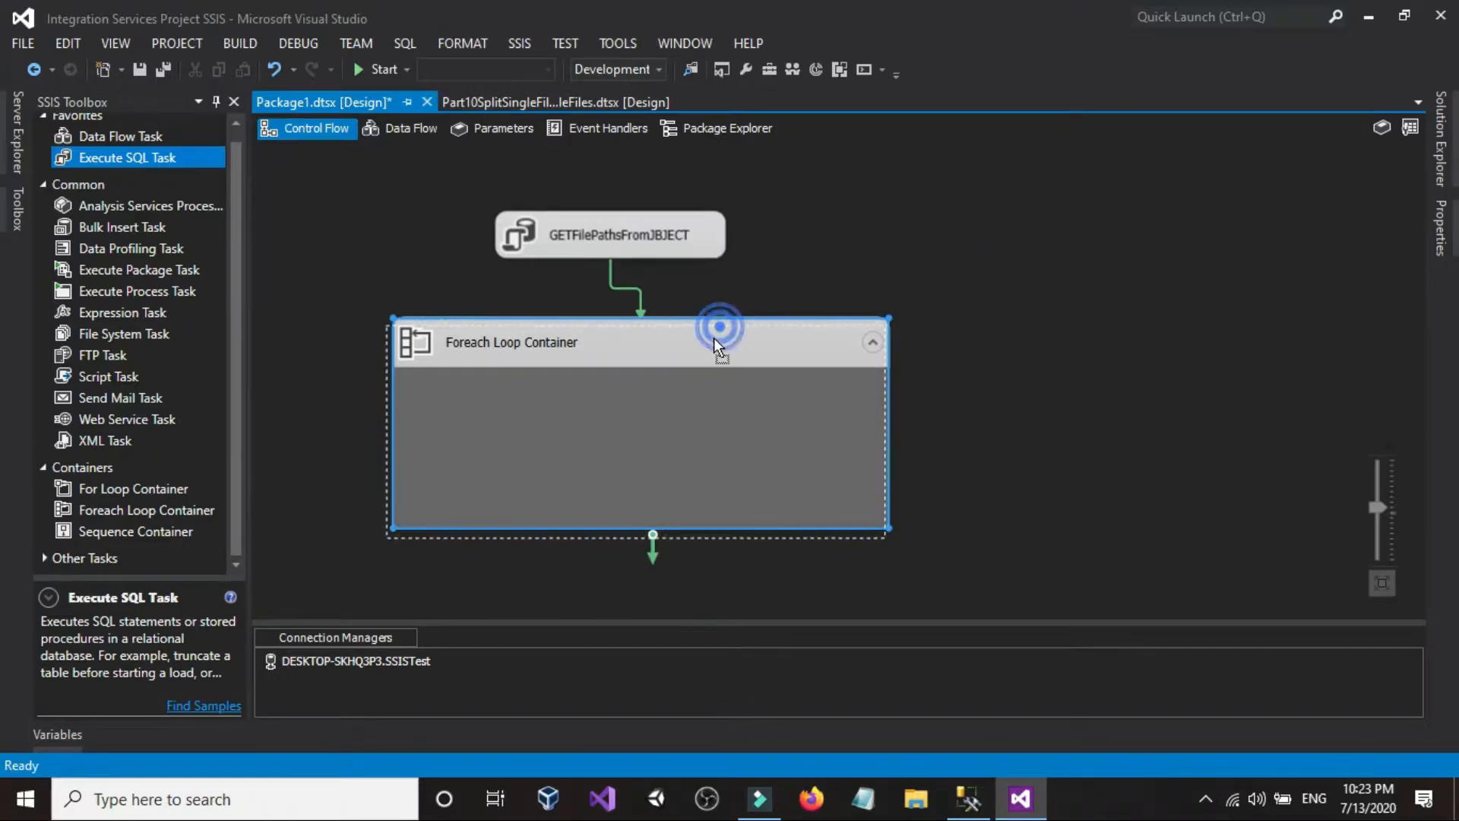
pyautogui.moveTo(713, 338); pyautogui.dragTo(713, 337)
pyautogui.click(827, 259)
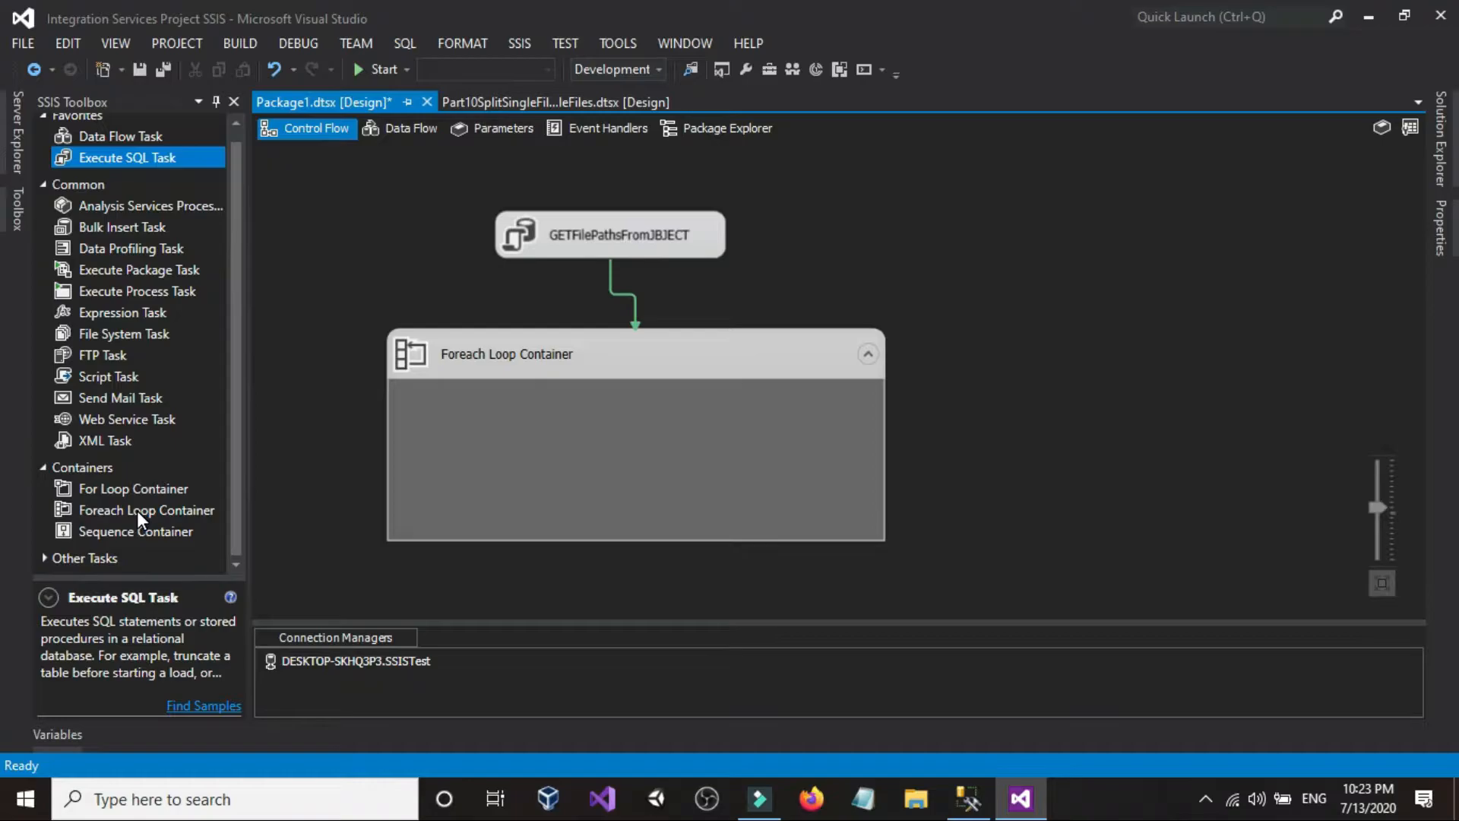
# Add a separate second Foreach Loop Container, inspect its collection settings and close them without changes.
pyautogui.moveTo(121, 509); pyautogui.dragTo(1058, 252)
pyautogui.doubleClick(1105, 281)
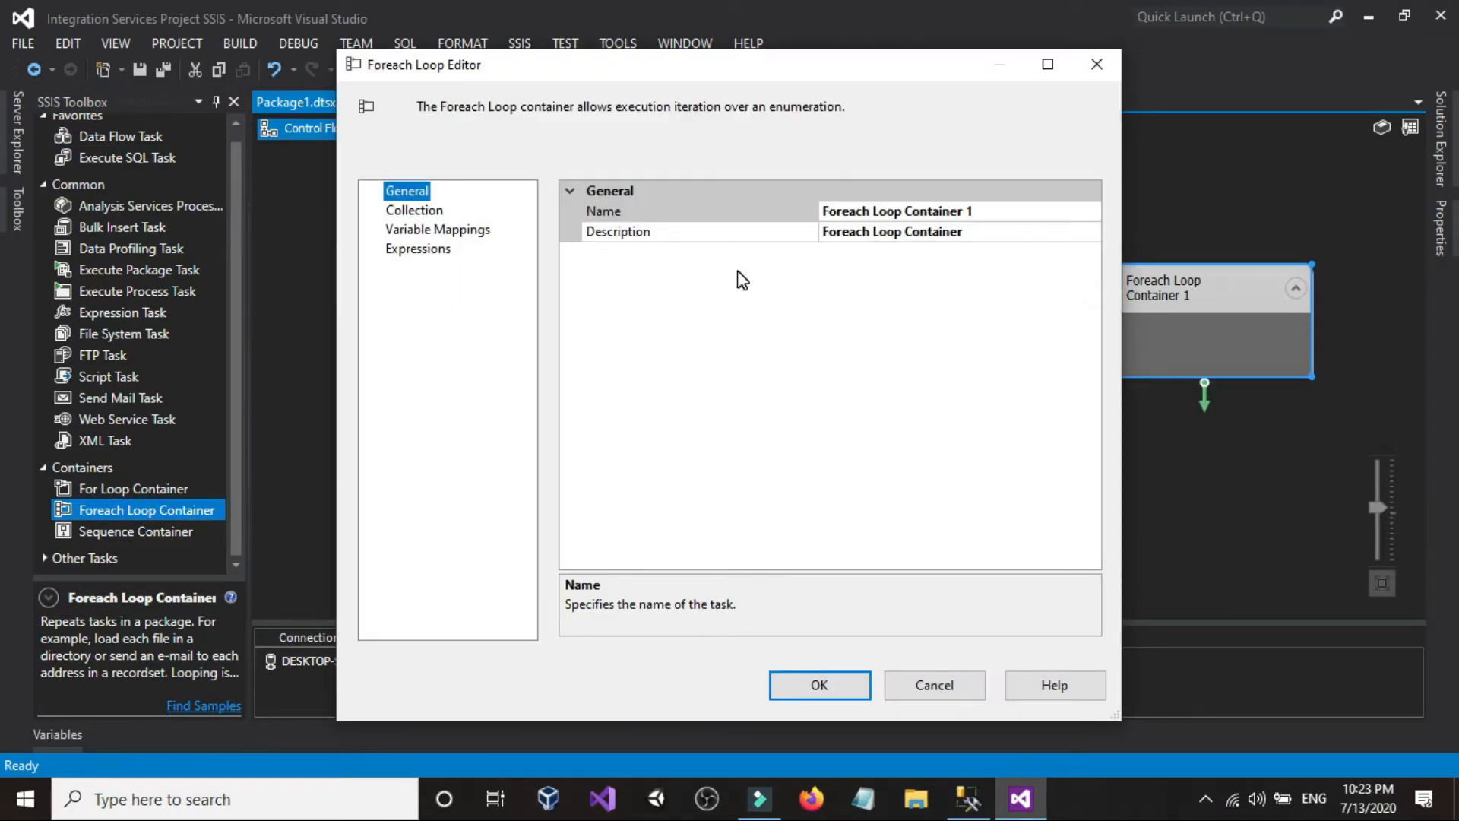
pyautogui.click(420, 212)
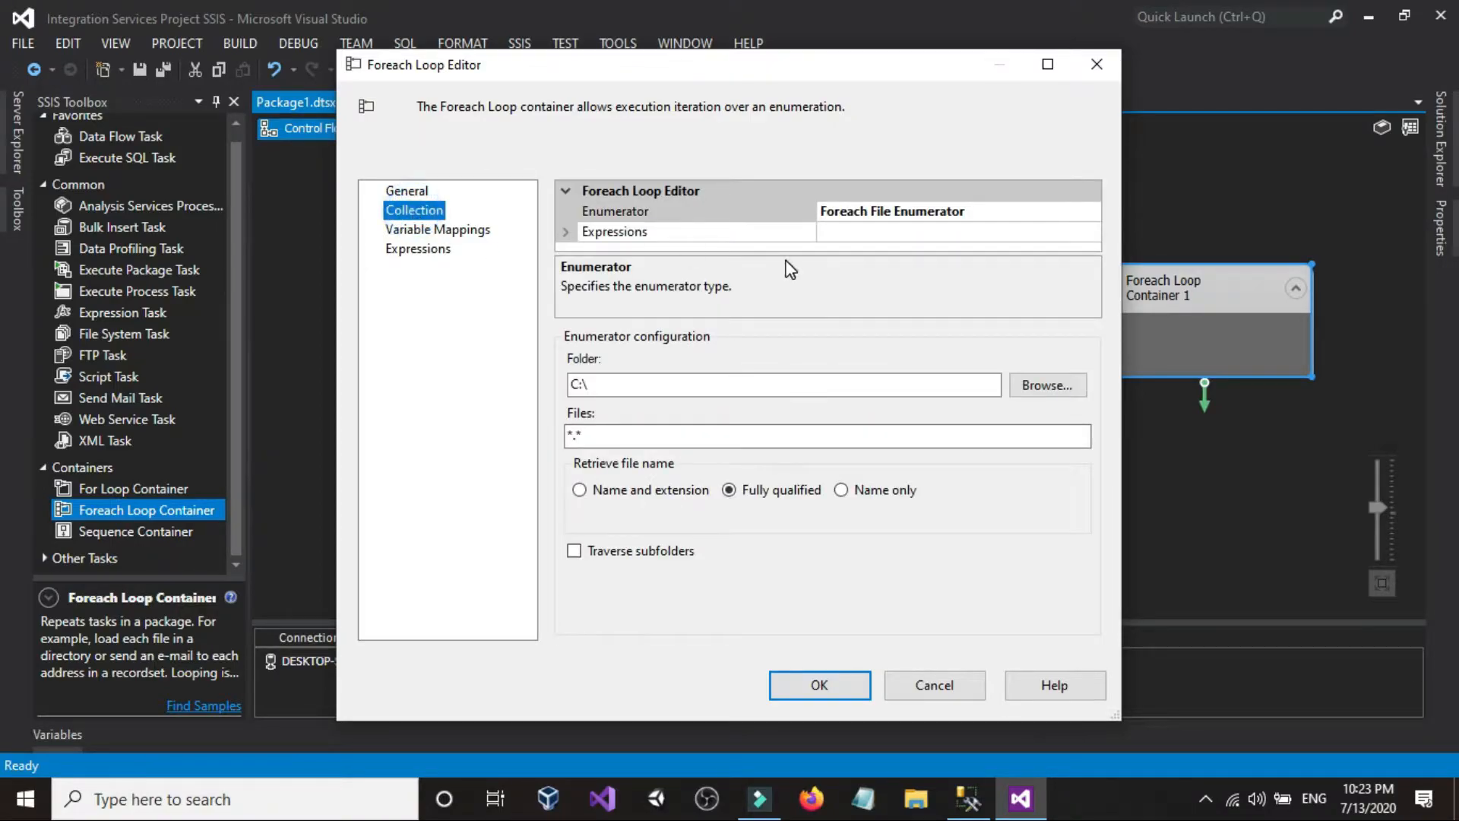
pyautogui.click(875, 235)
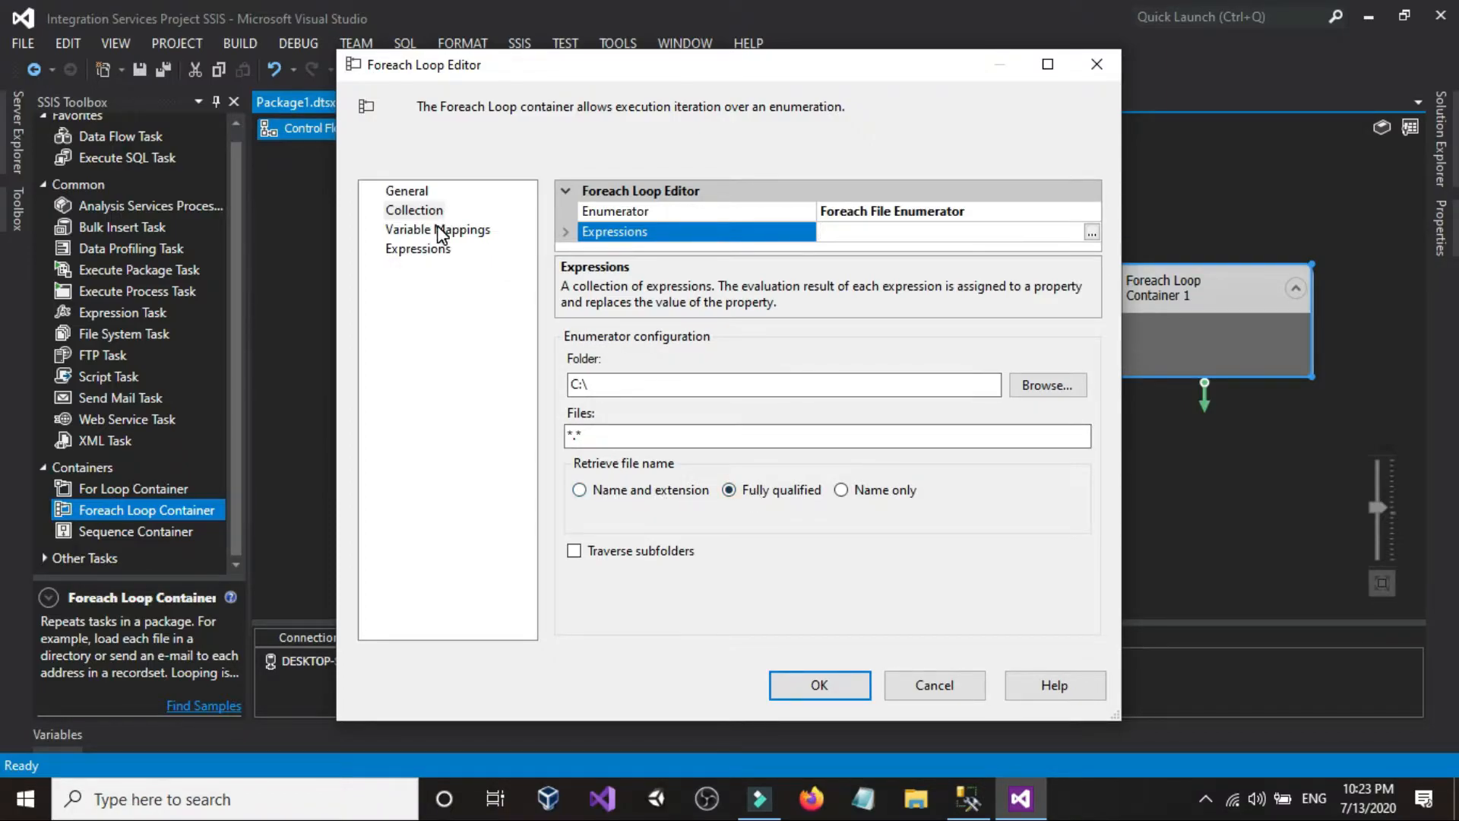
pyautogui.click(936, 686)
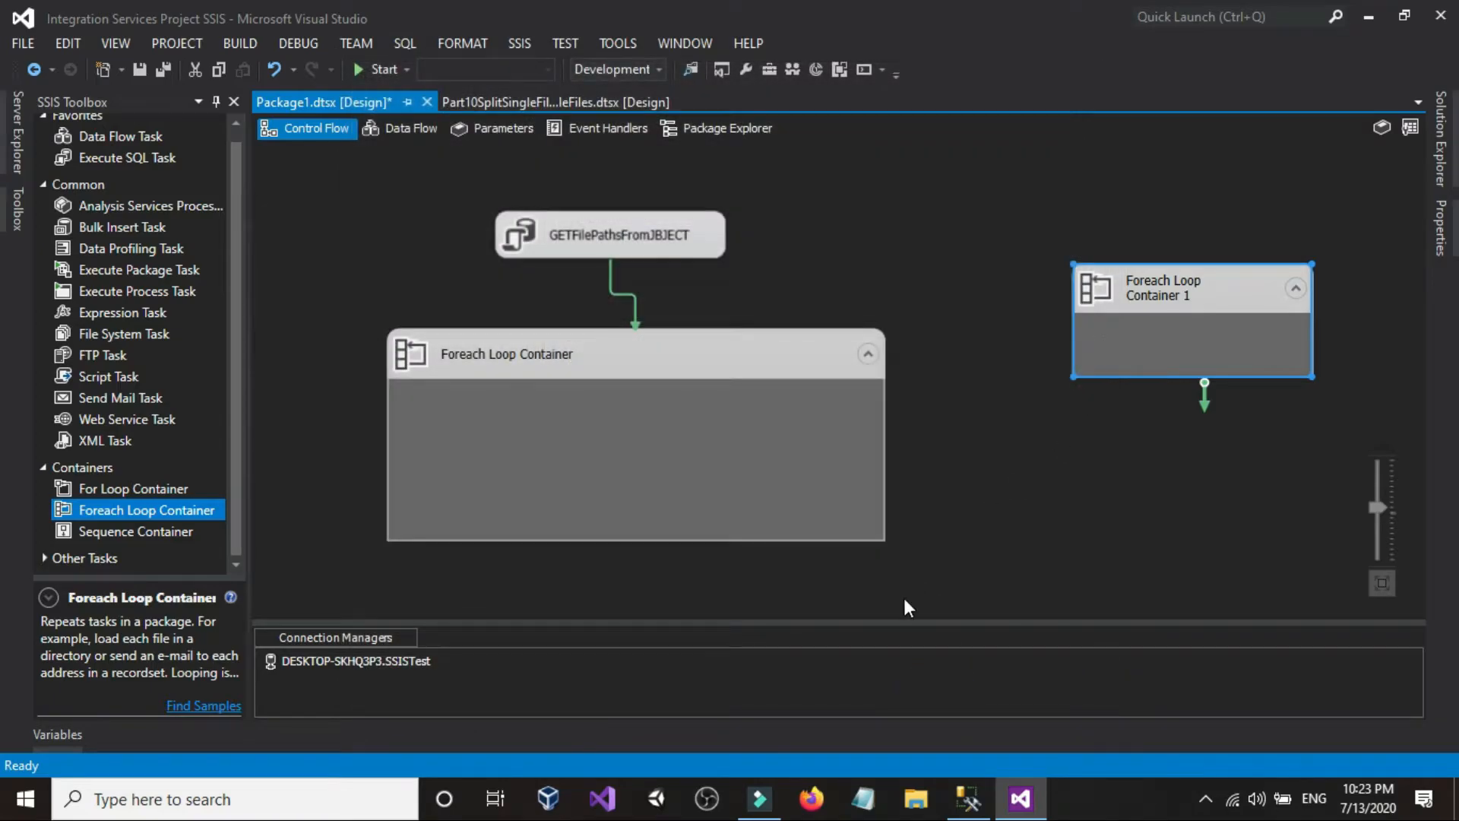
pyautogui.click(1007, 299)
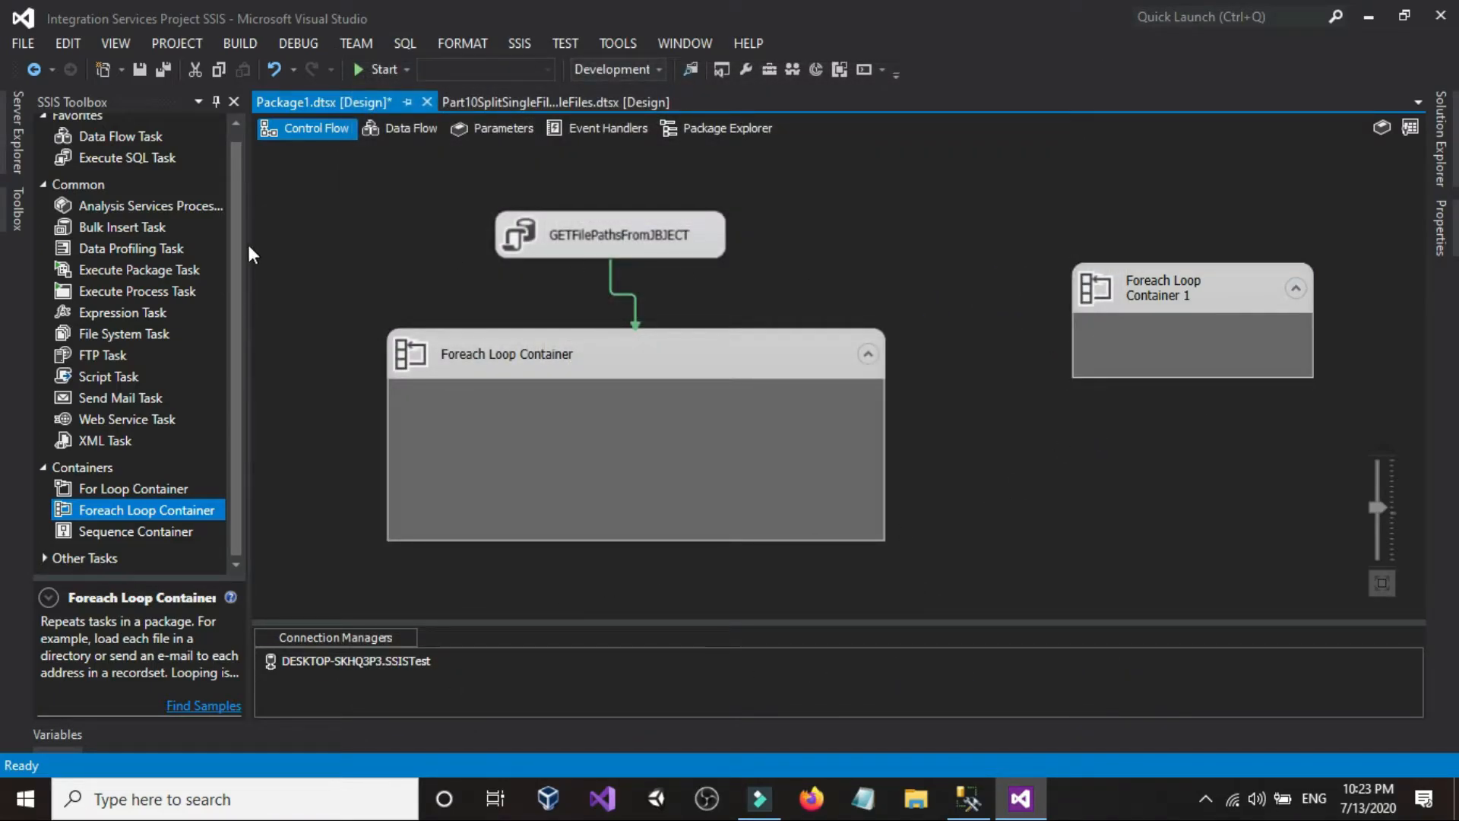
# Add a Data Flow Task to the control flow, open it and browse the available sources and destinations.
pyautogui.scroll(1, 129, 228)
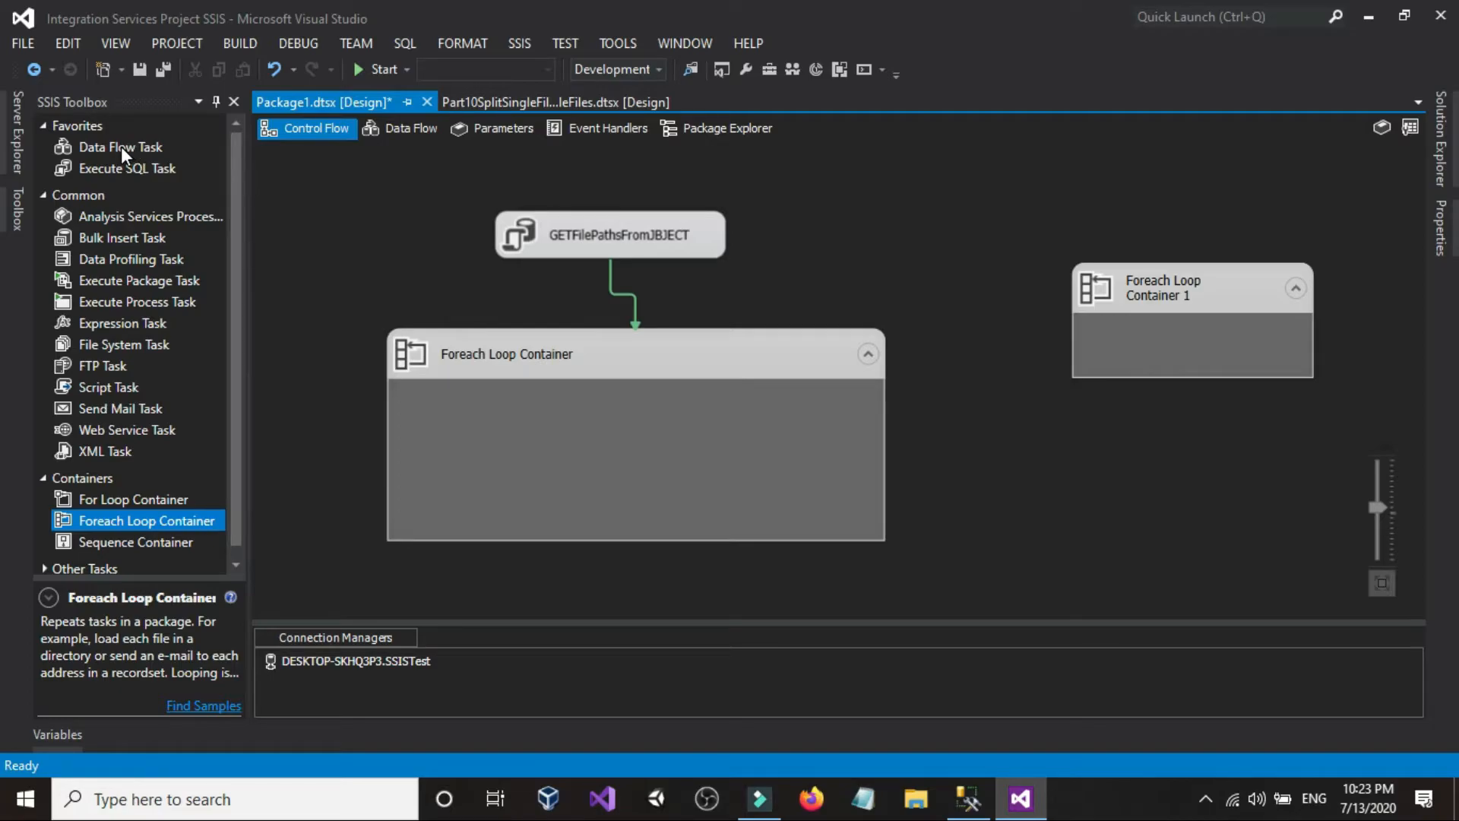
pyautogui.moveTo(121, 144); pyautogui.dragTo(338, 243)
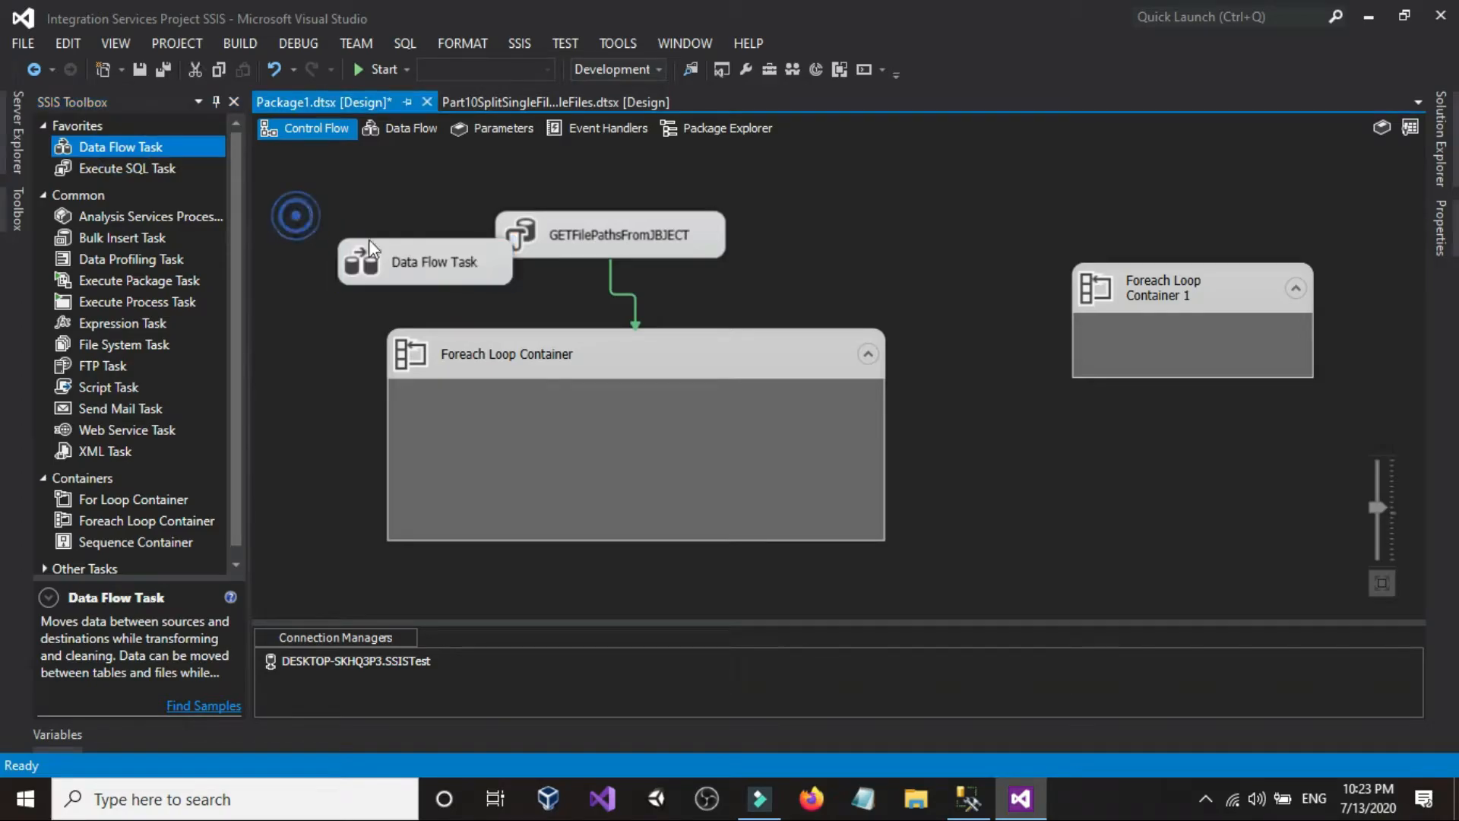
pyautogui.scroll(-1, 175, 509)
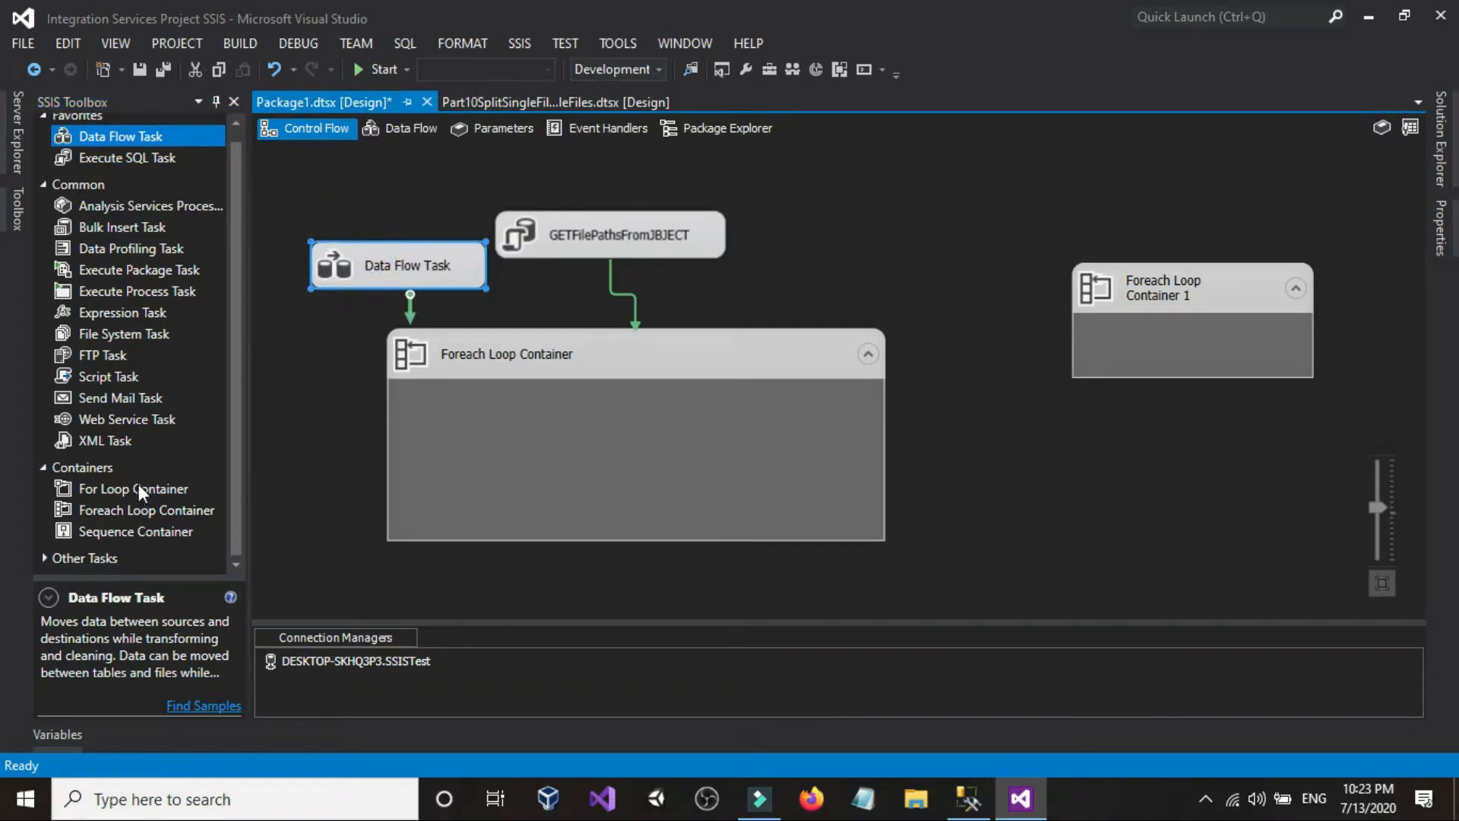
pyautogui.doubleClick(386, 244)
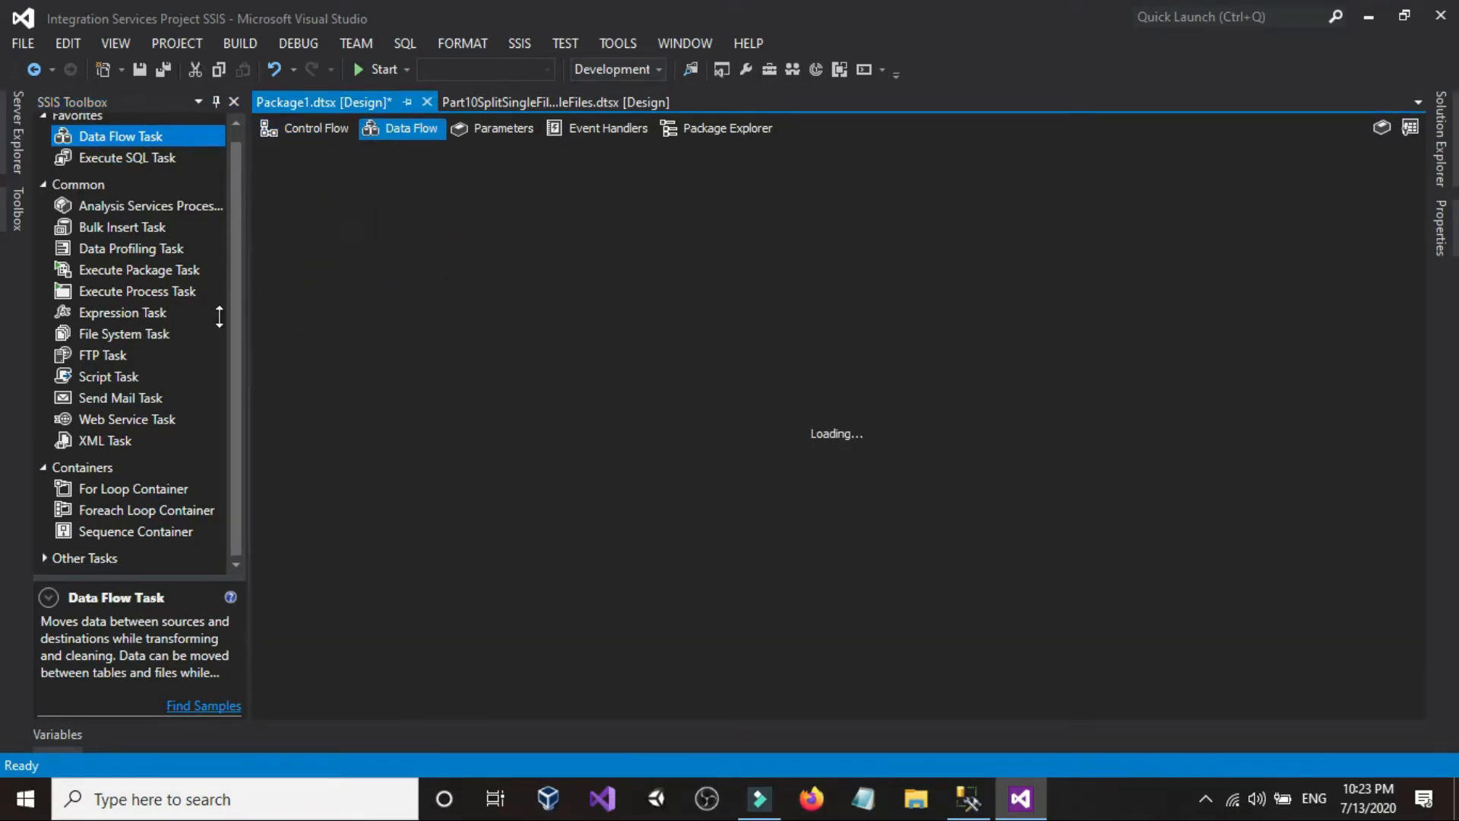
pyautogui.scroll(-8, 131, 398)
pyautogui.scroll(-2, 125, 436)
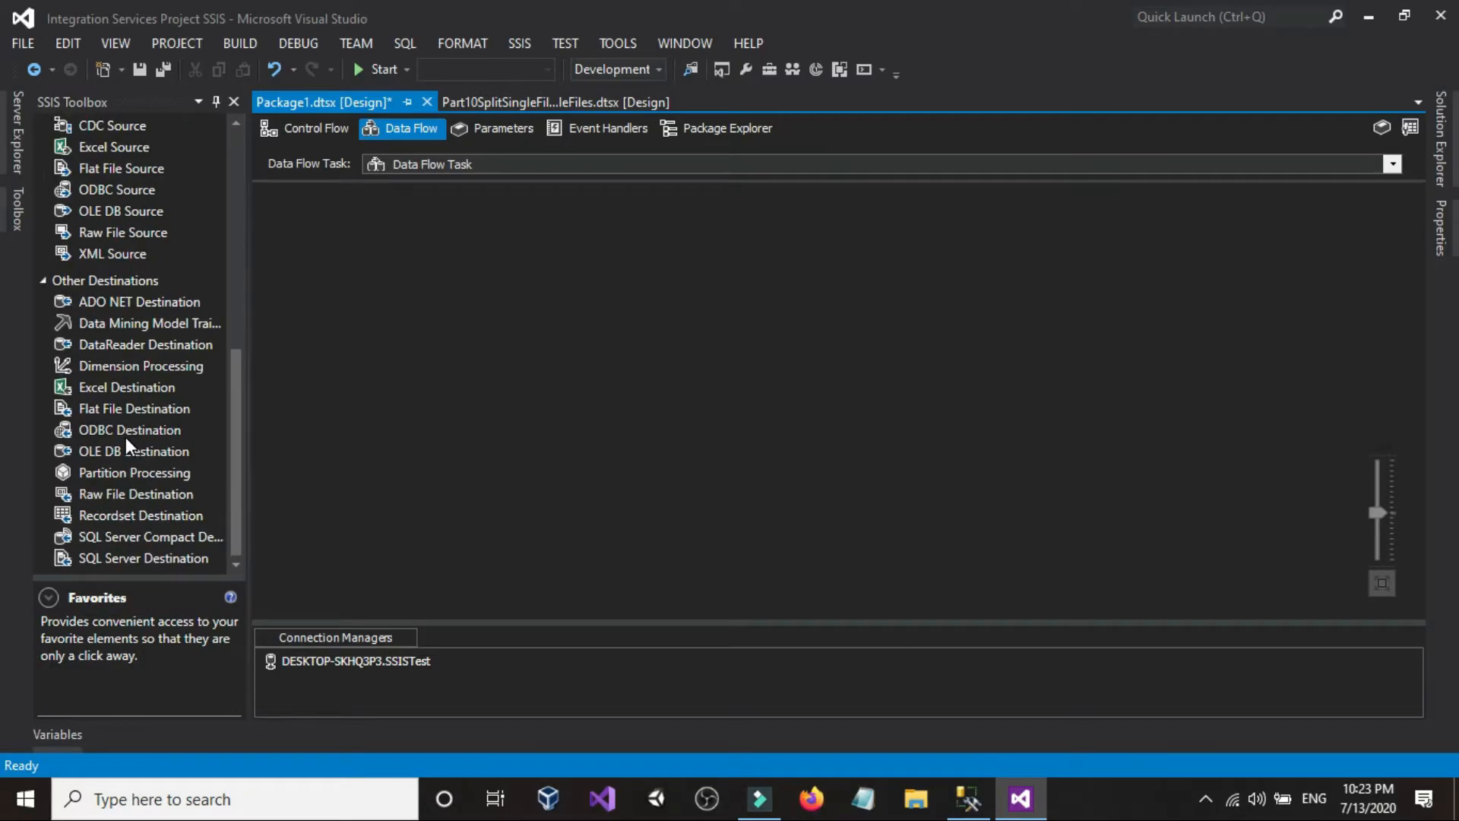
pyautogui.scroll(5, 124, 382)
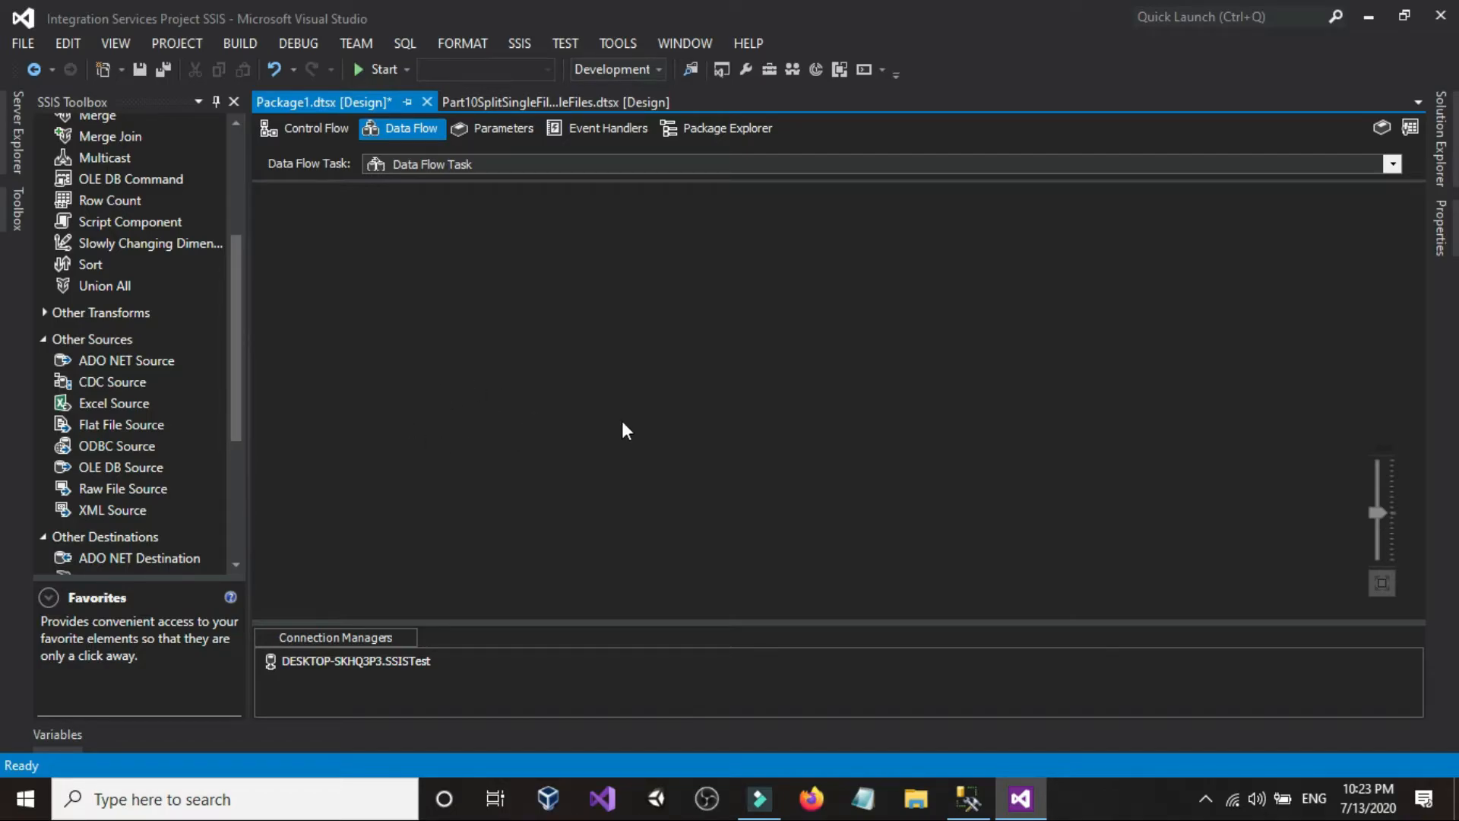
# Return to the control flow and delete the Data Flow Task and the separate second Foreach Loop Container.
pyautogui.click(309, 130)
pyautogui.click(383, 277)
pyautogui.press('BackSpace')
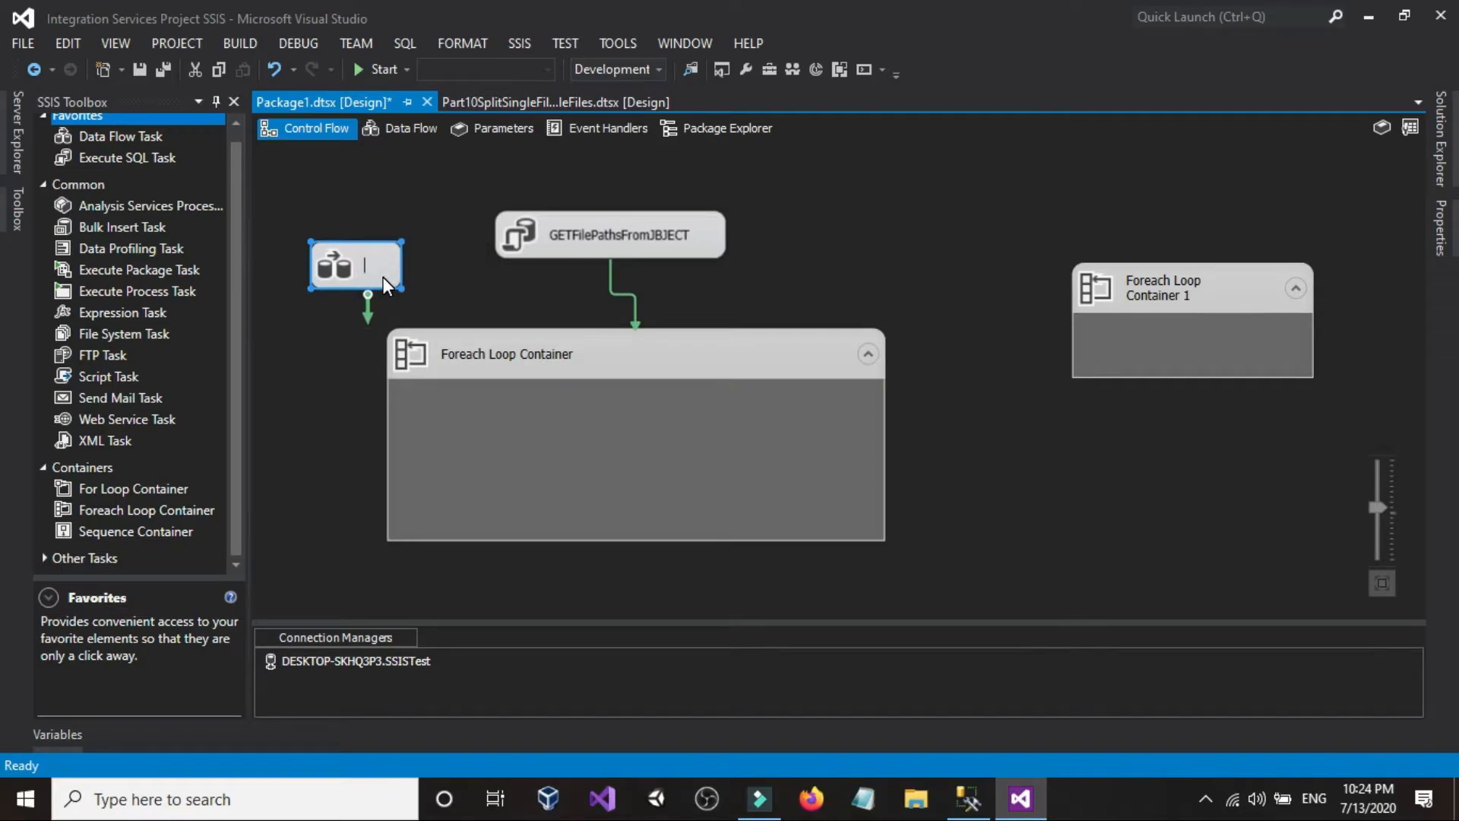
pyautogui.click(340, 281)
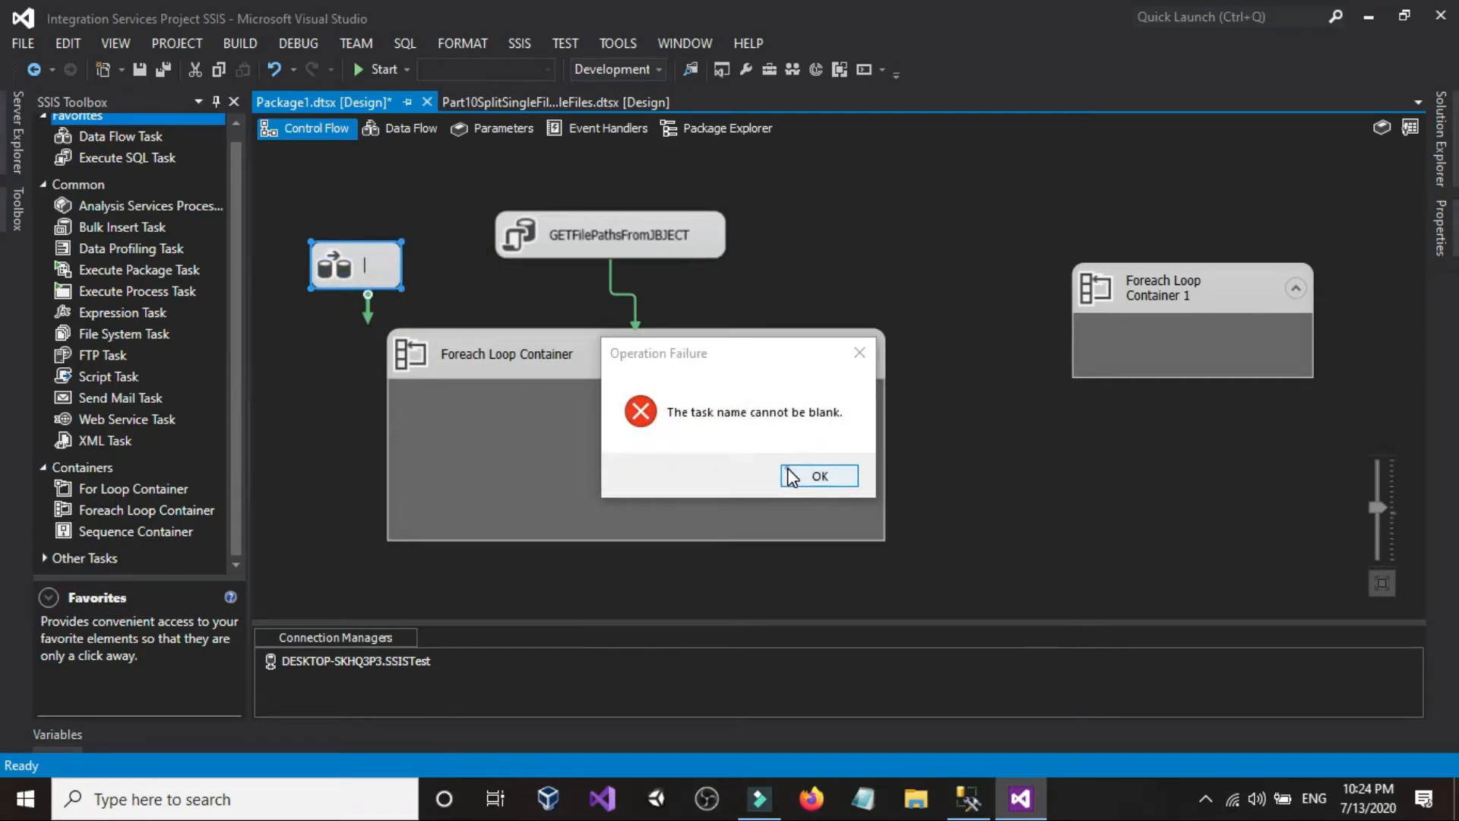
pyautogui.click(819, 475)
pyautogui.click(400, 275)
pyautogui.rightClick(399, 275)
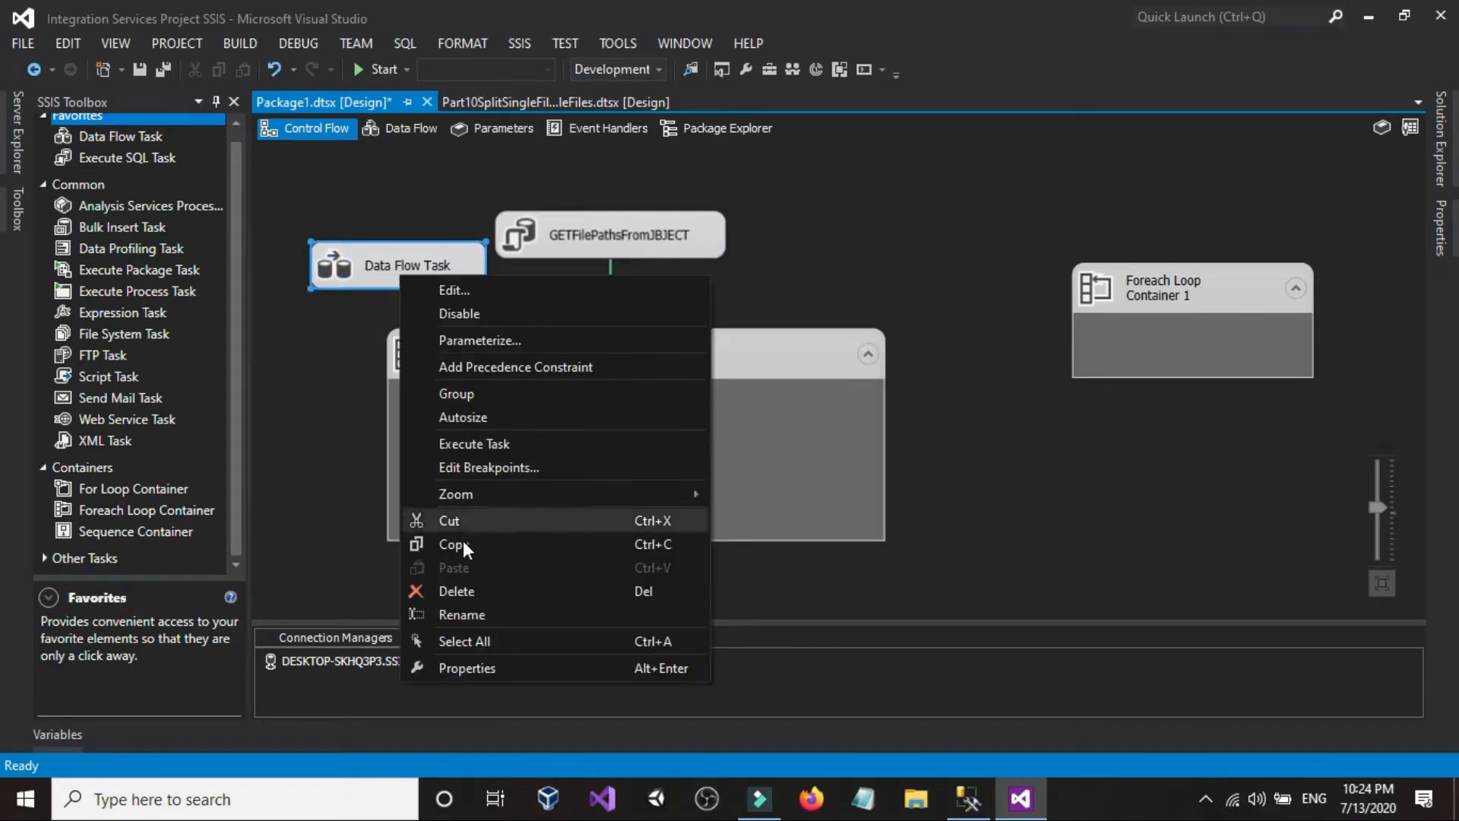
pyautogui.click(463, 588)
pyautogui.rightClick(1146, 283)
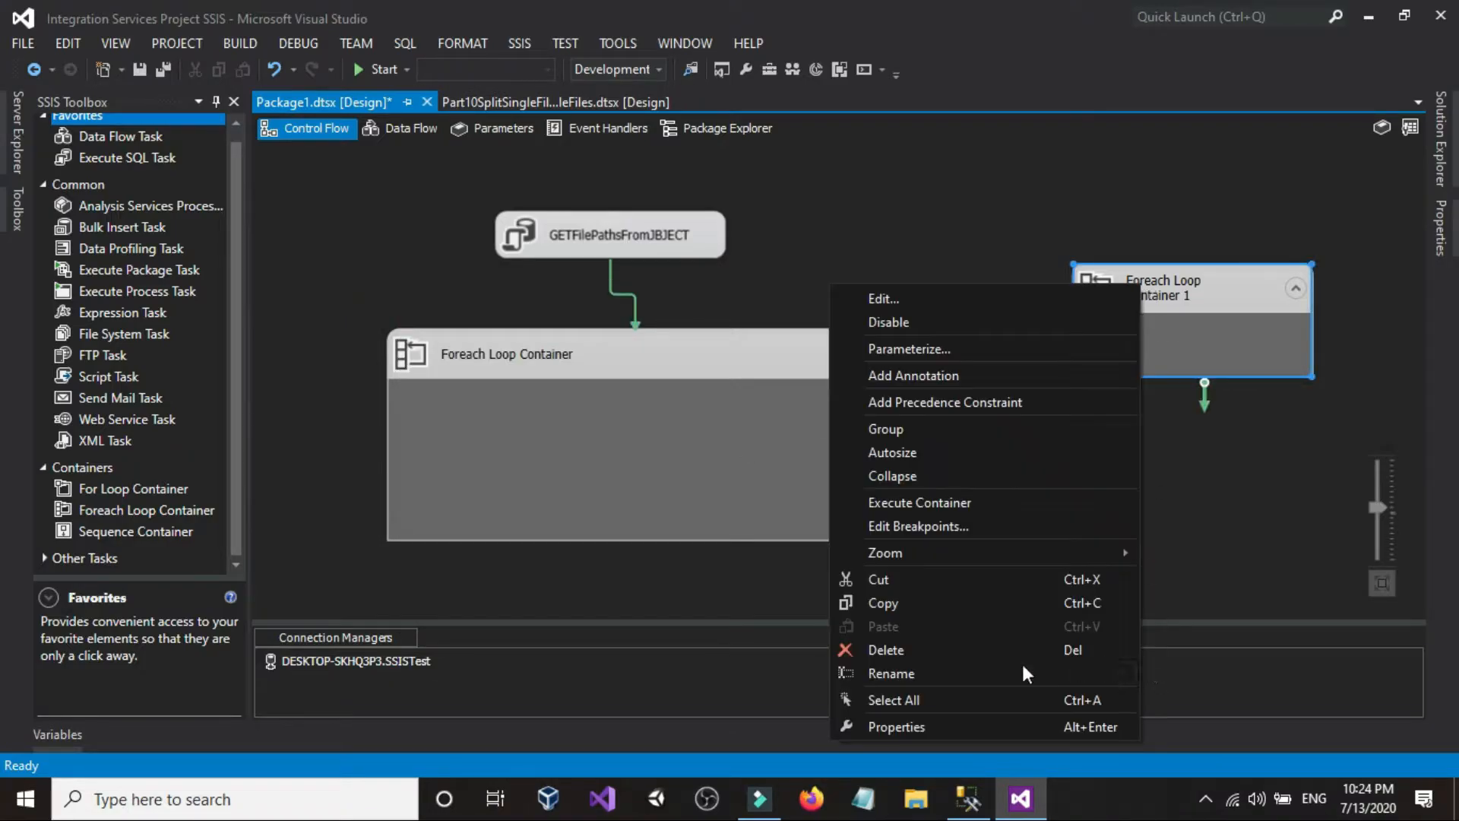
pyautogui.click(900, 650)
# Place a new Foreach Loop Container inside the existing one and open the inner container's settings.
pyautogui.moveTo(117, 510); pyautogui.dragTo(582, 420)
pyautogui.click(520, 422)
pyautogui.click(499, 384)
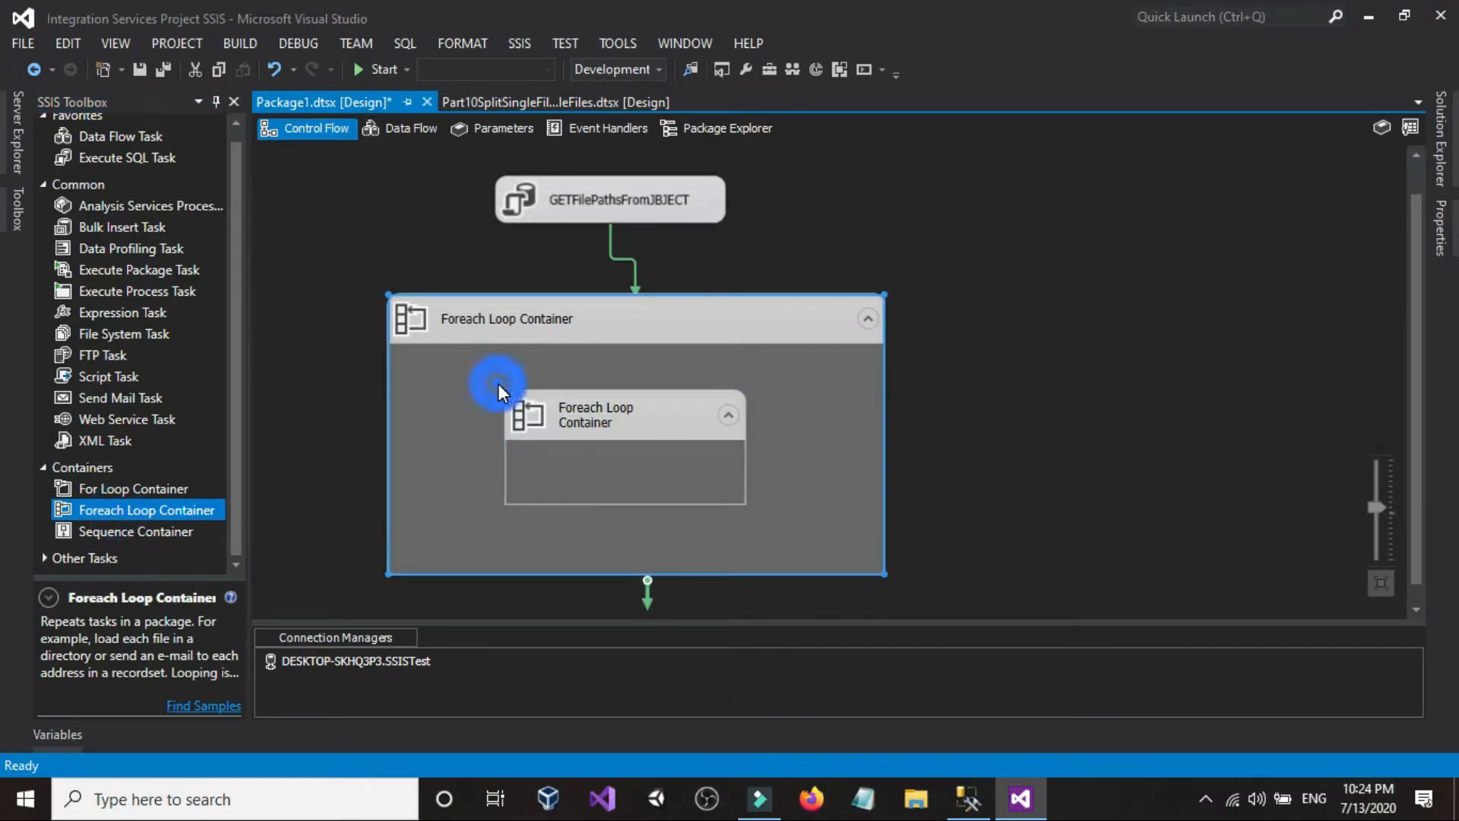
pyautogui.click(504, 321)
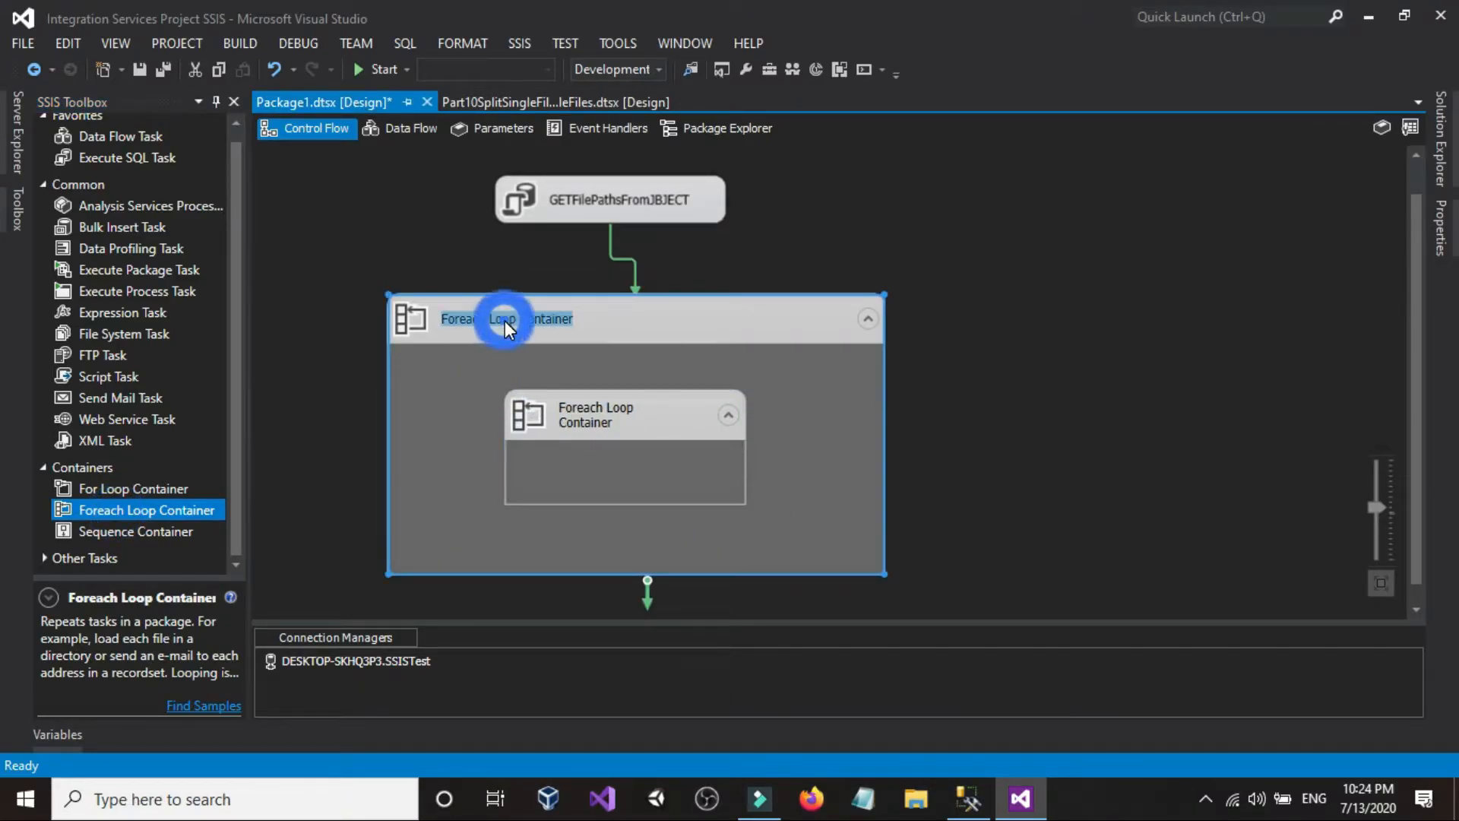
pyautogui.doubleClick(564, 407)
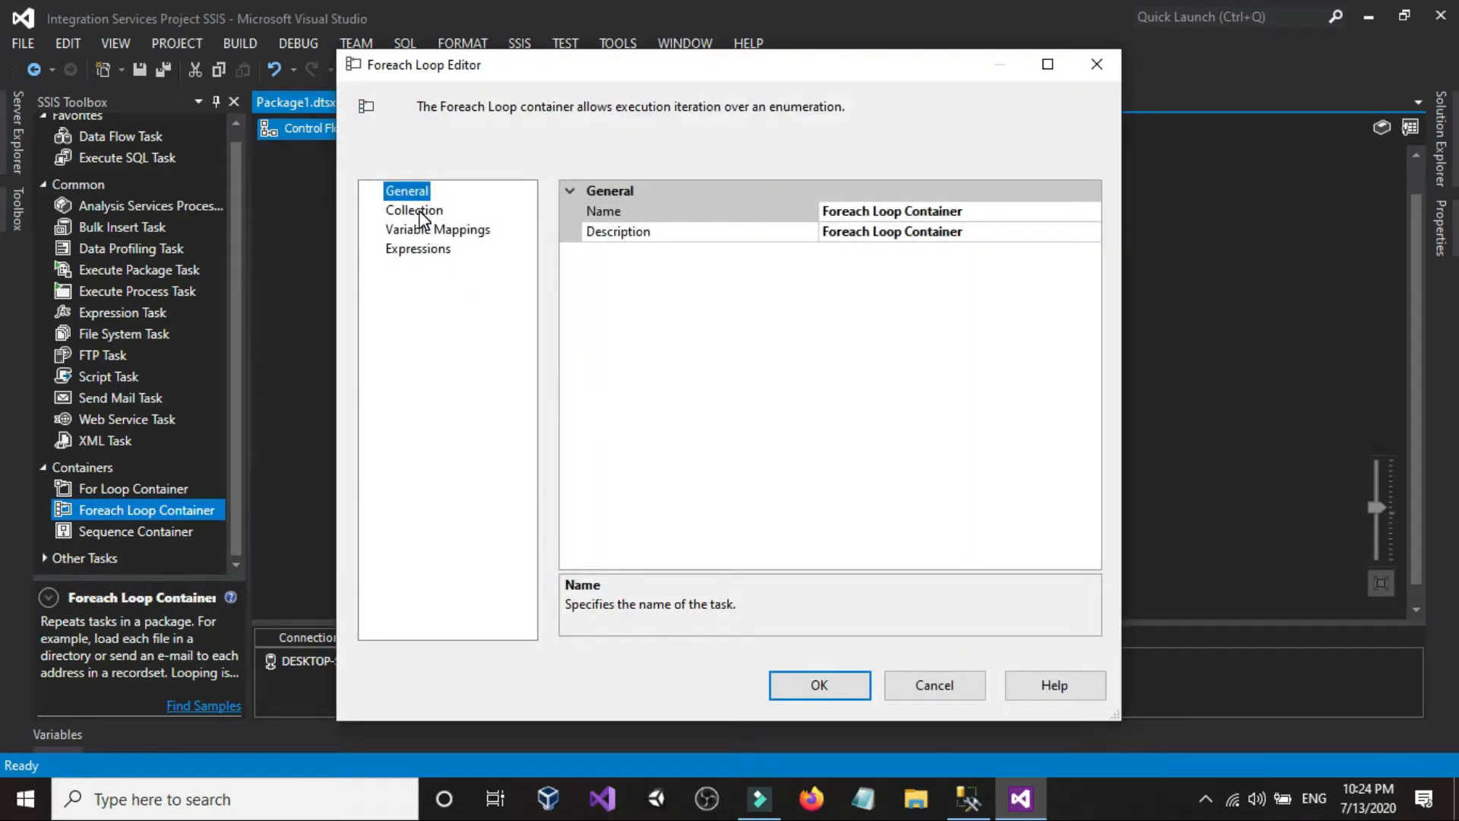
# In the Foreach Loop's collection settings, add a property expression for the Directory property.
pyautogui.click(416, 212)
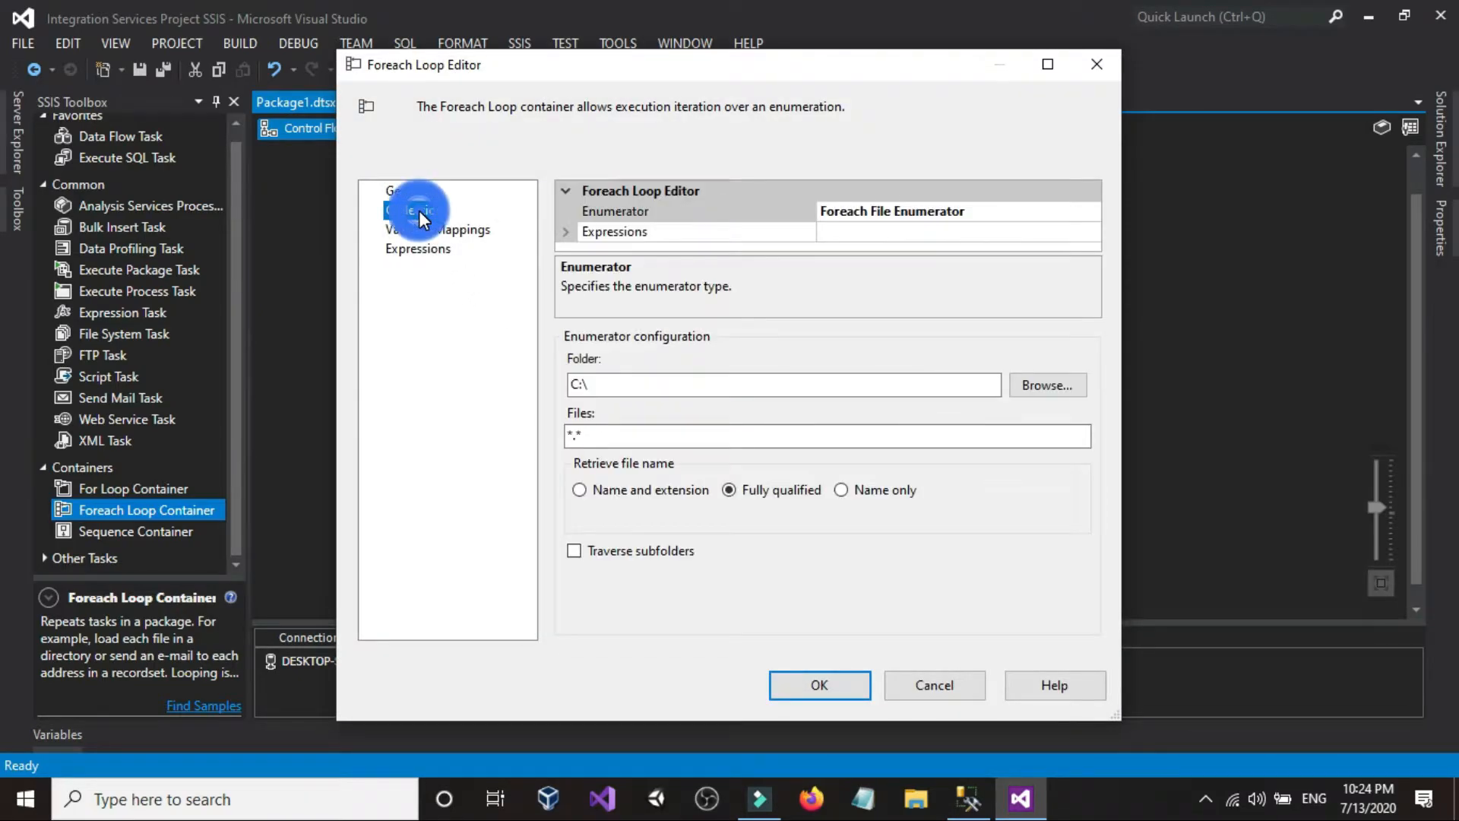
pyautogui.click(1004, 214)
pyautogui.click(1090, 214)
pyautogui.click(1090, 213)
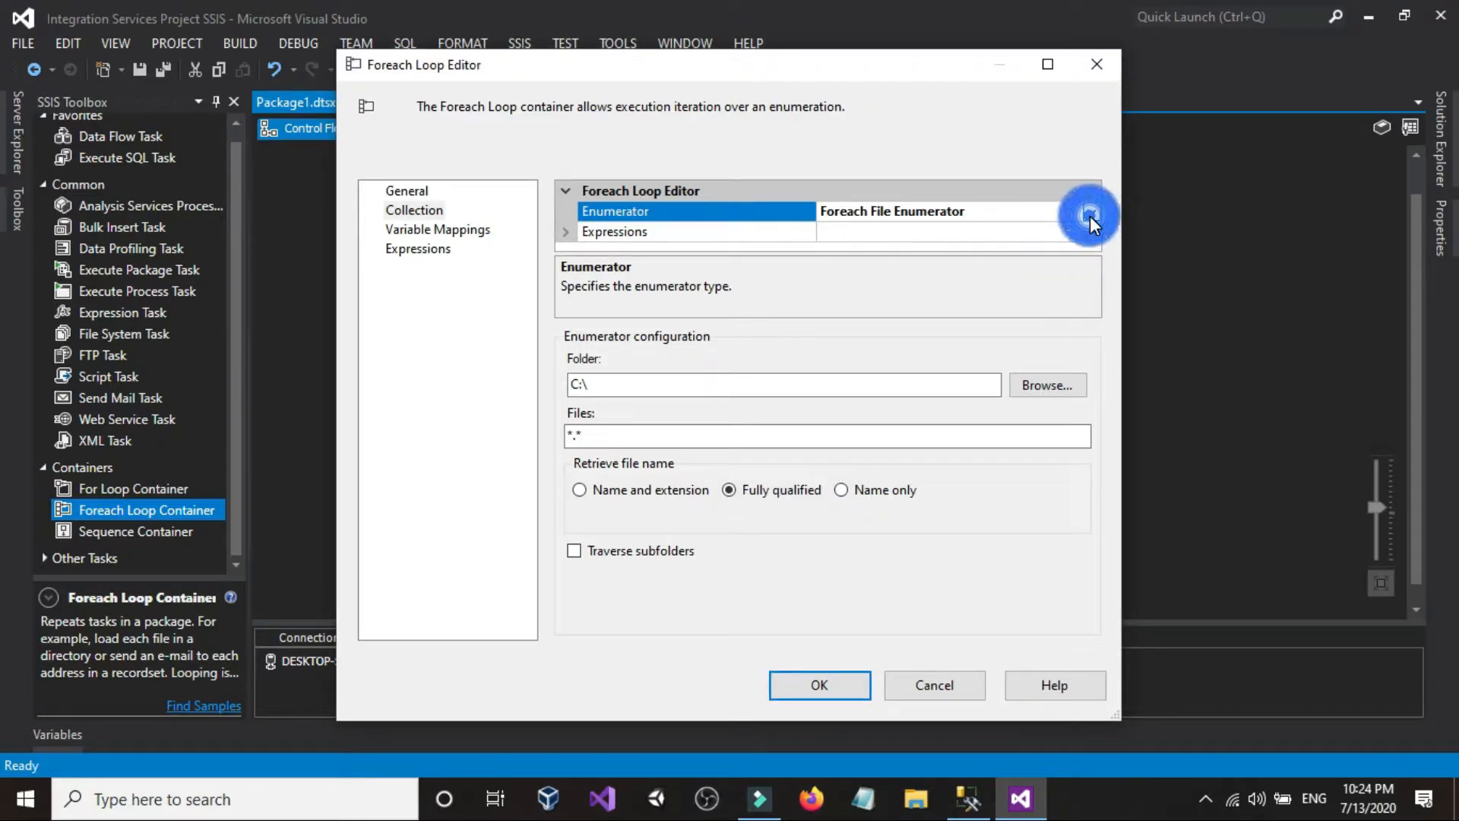
pyautogui.click(1035, 229)
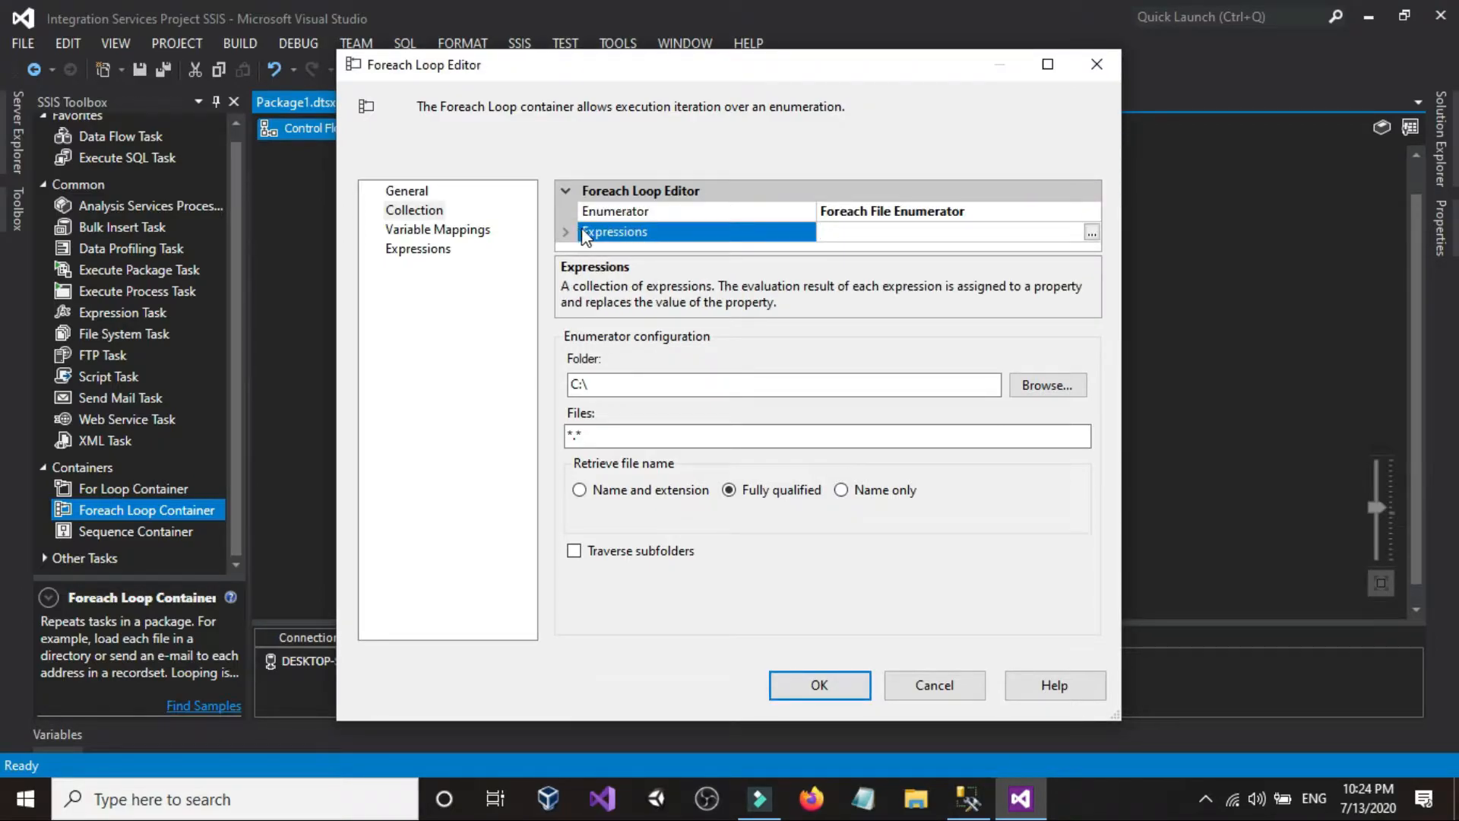
pyautogui.click(1091, 233)
pyautogui.click(1092, 233)
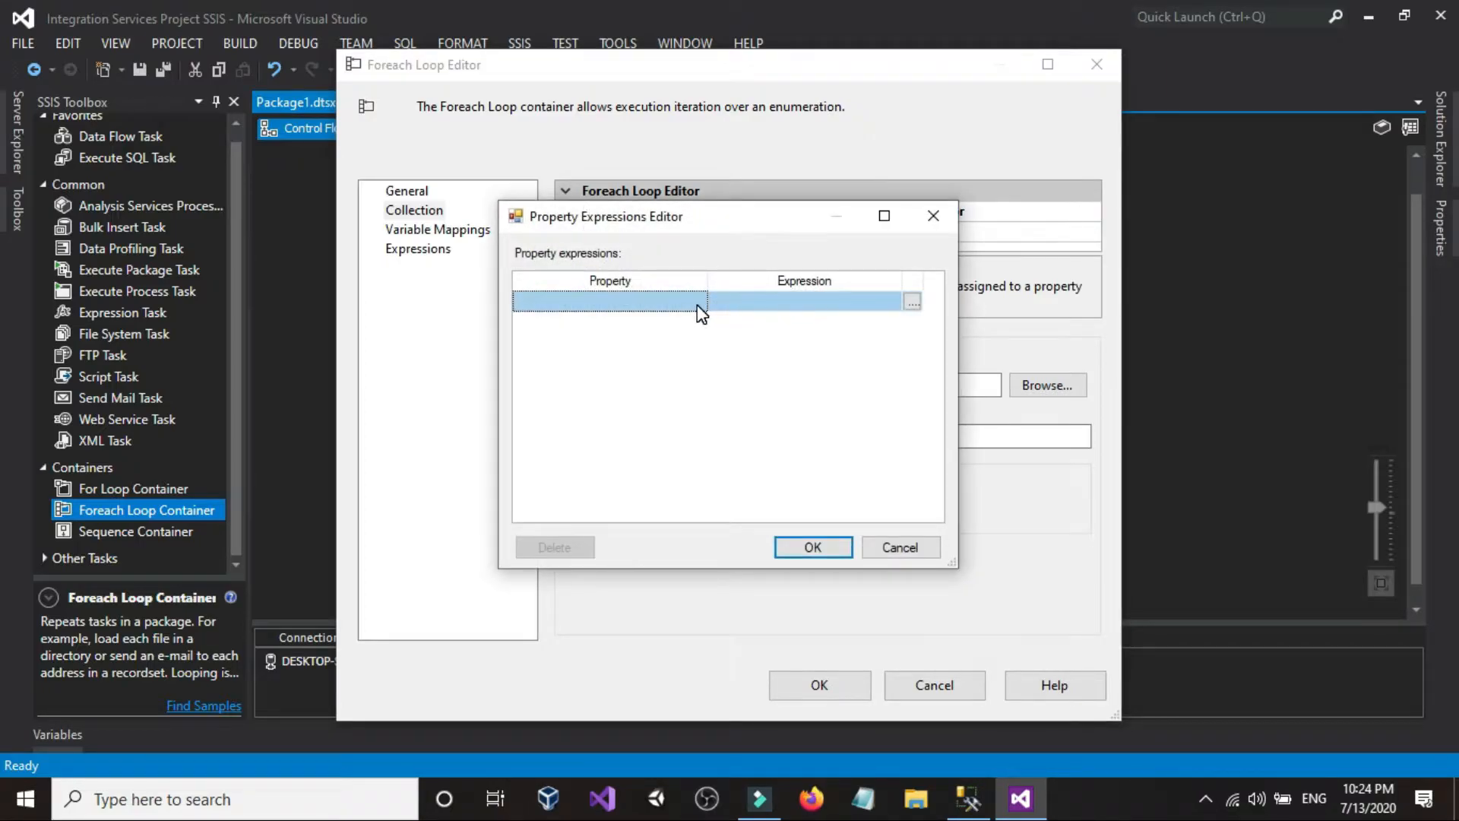
pyautogui.click(697, 305)
pyautogui.click(697, 304)
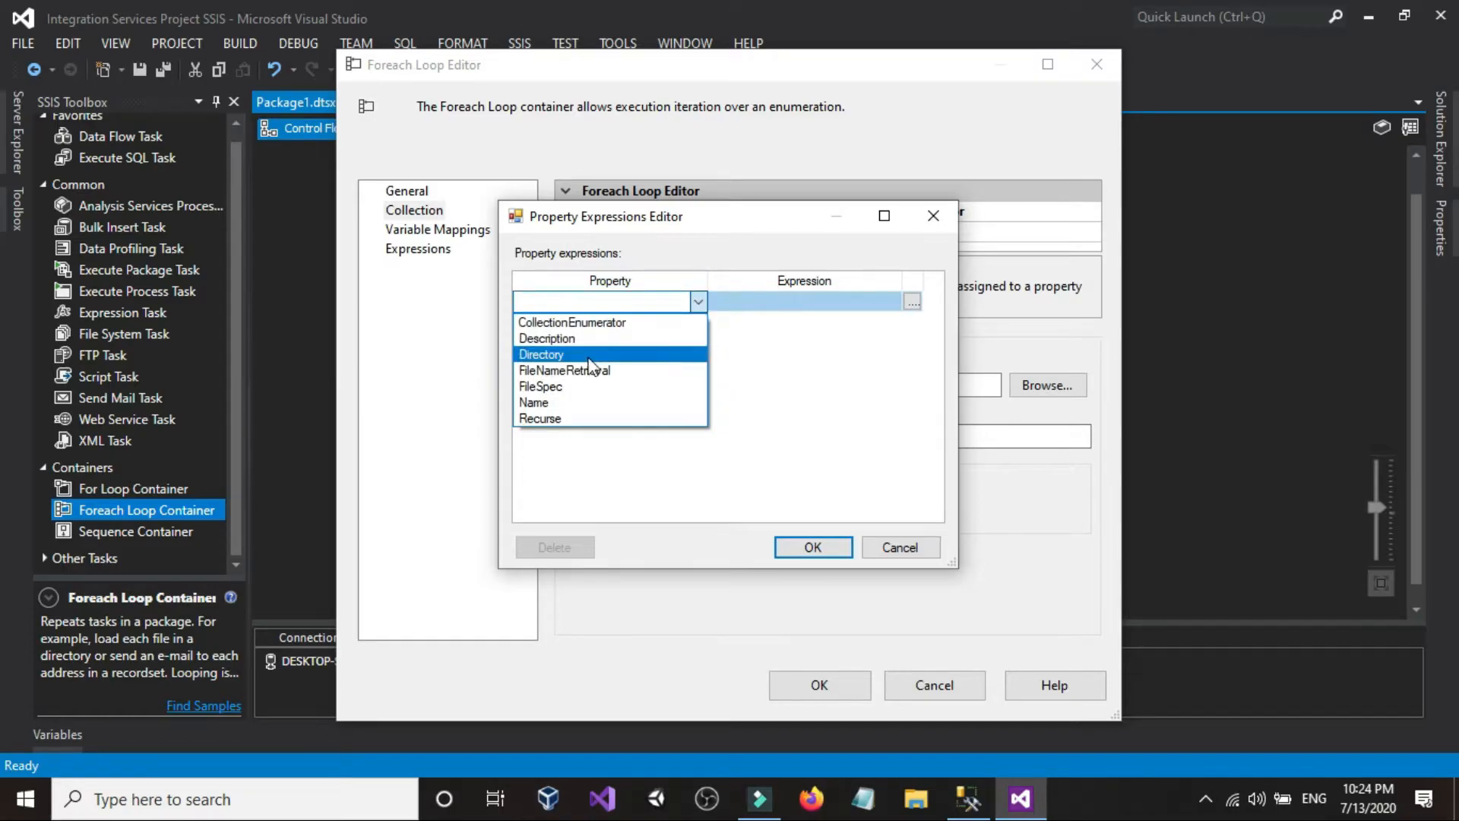
pyautogui.click(552, 355)
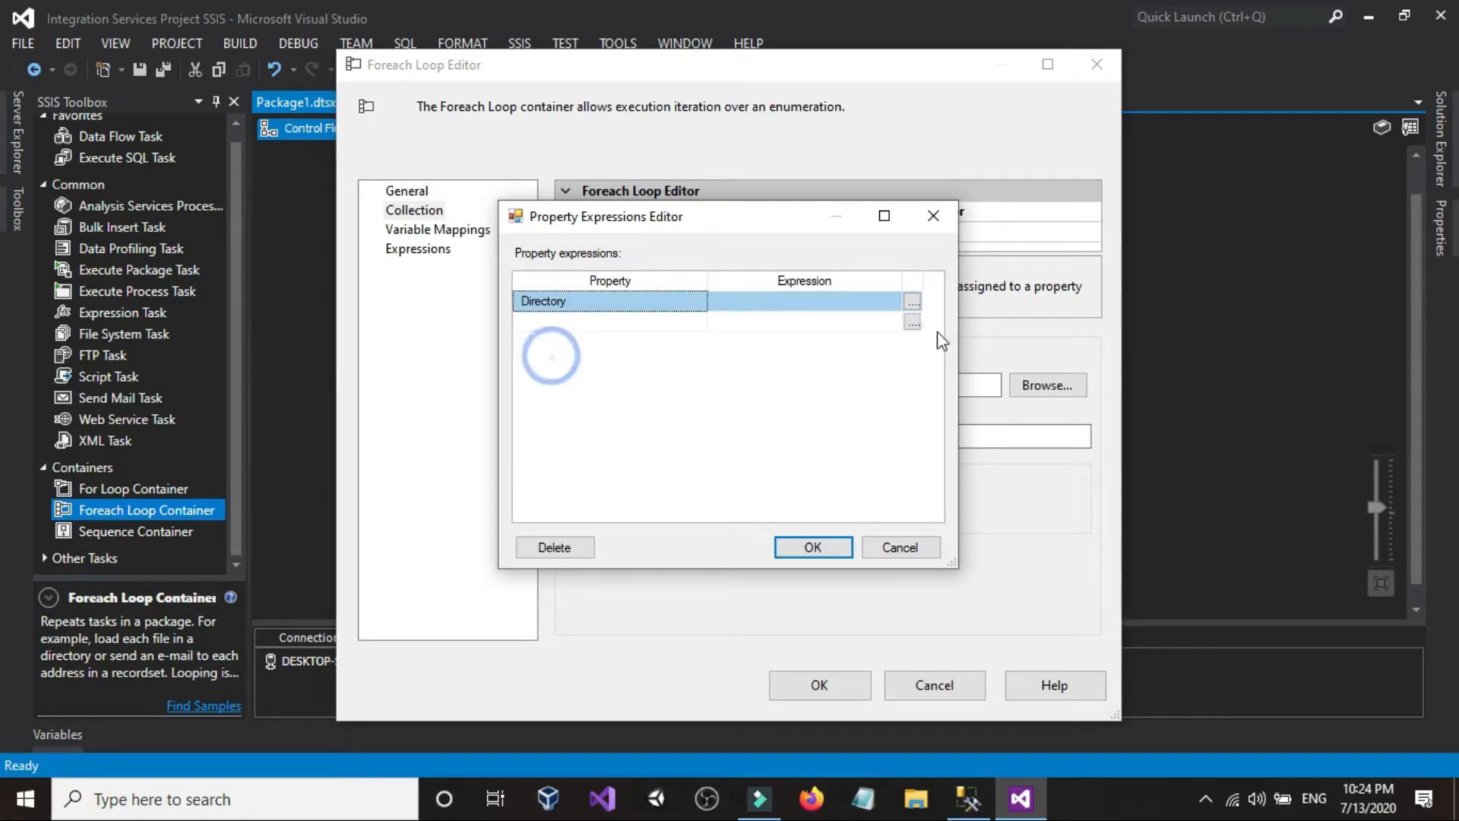
# Set the Directory expression to @[User::FilePathVariable] and the Files filter to *.txt, and accept the loop settings.
pyautogui.click(913, 304)
pyautogui.click(245, 137)
pyautogui.doubleClick(245, 132)
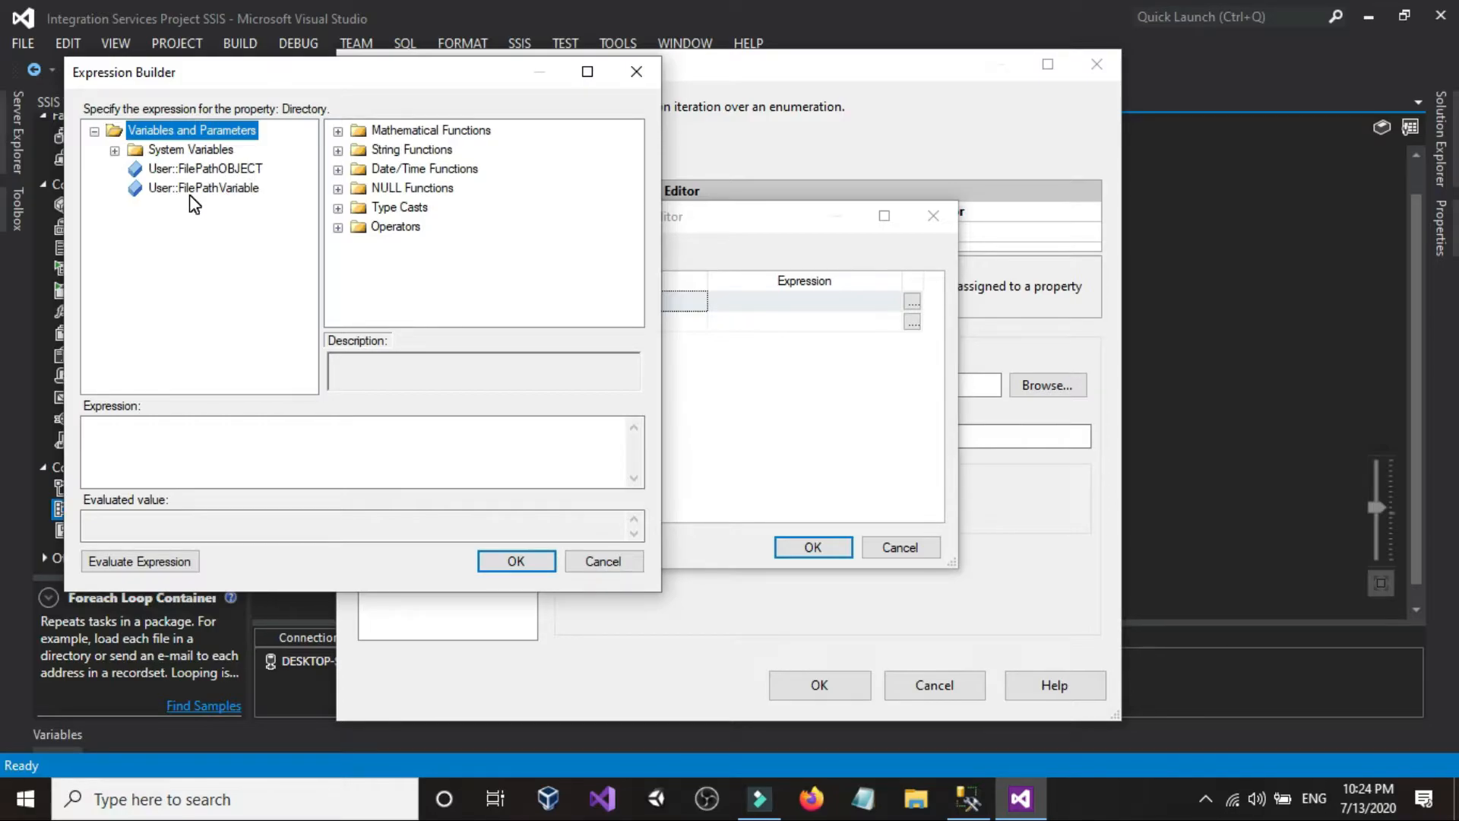
pyautogui.moveTo(226, 191); pyautogui.dragTo(228, 426)
pyautogui.click(244, 424)
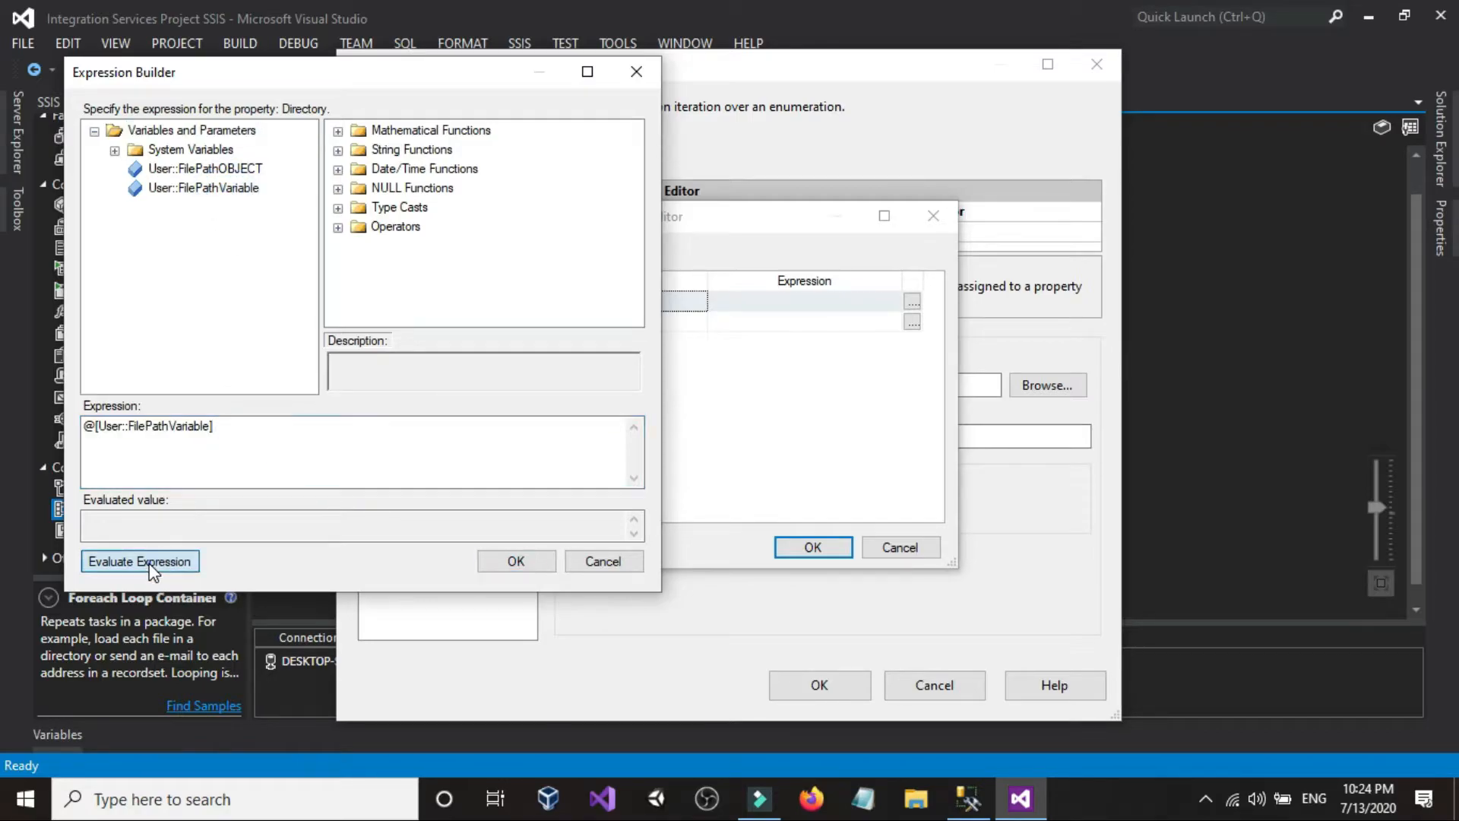
pyautogui.click(516, 561)
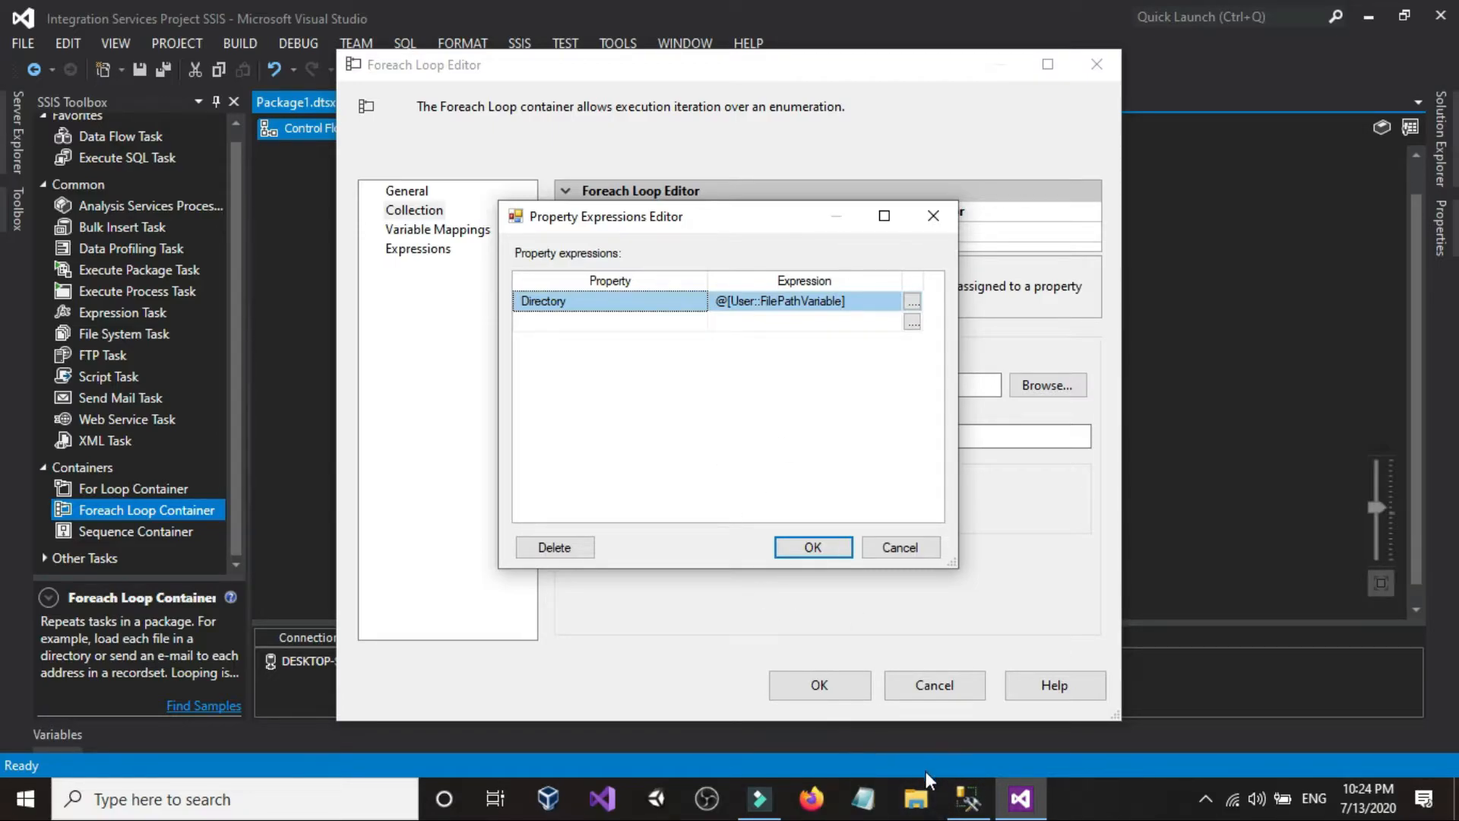
pyautogui.click(813, 549)
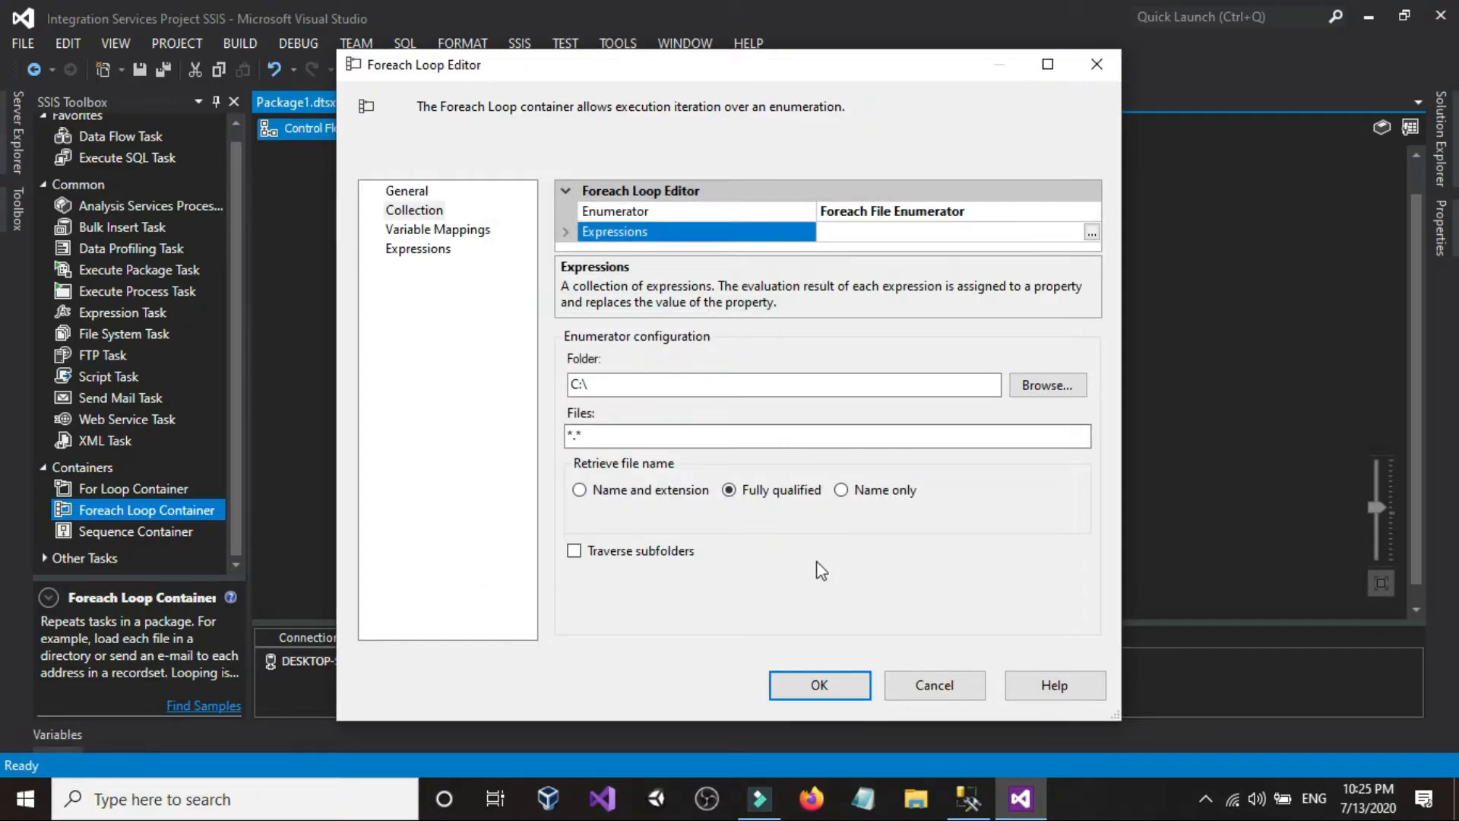
pyautogui.click(628, 434)
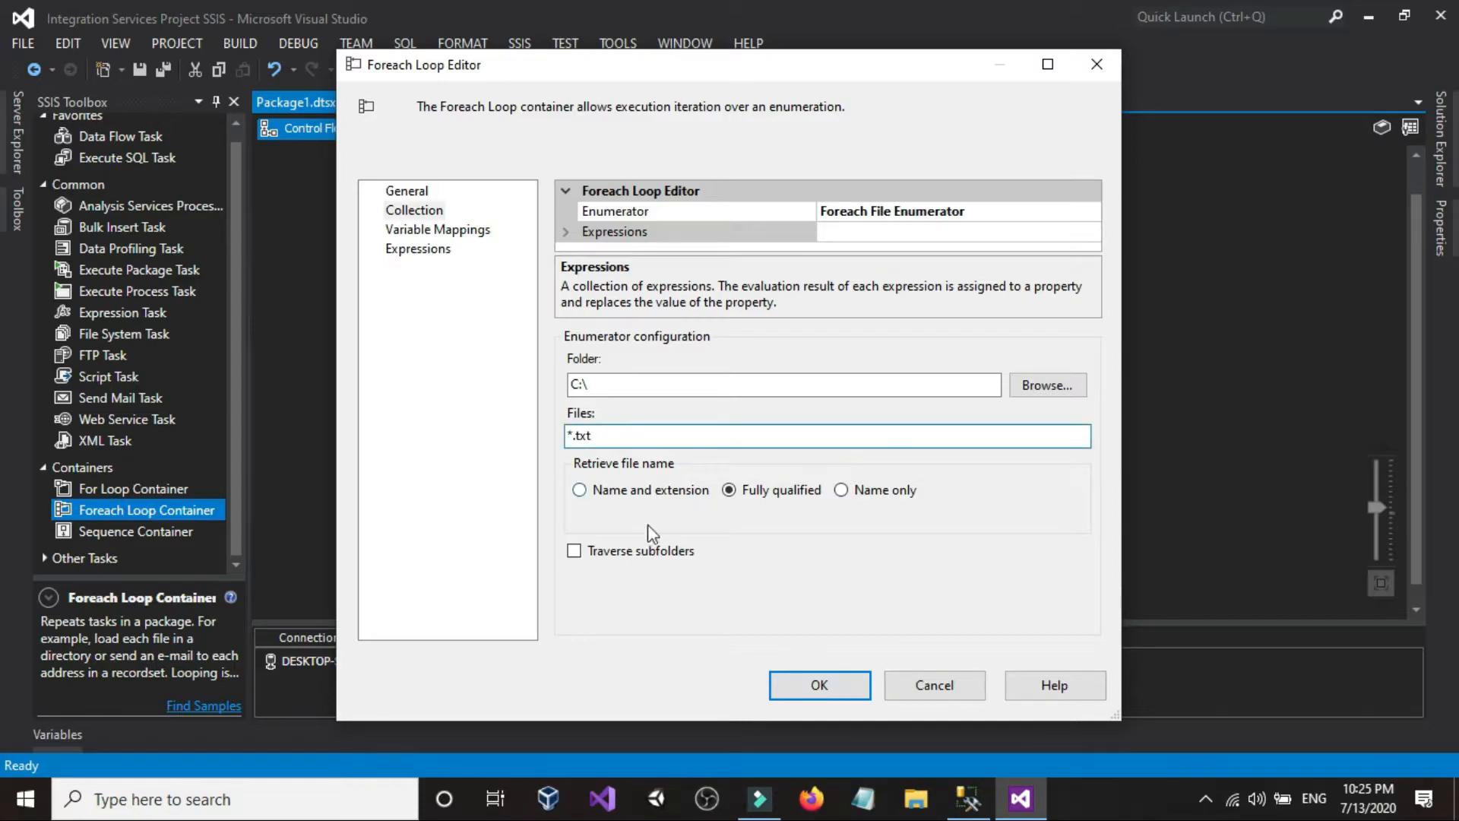
pyautogui.click(813, 683)
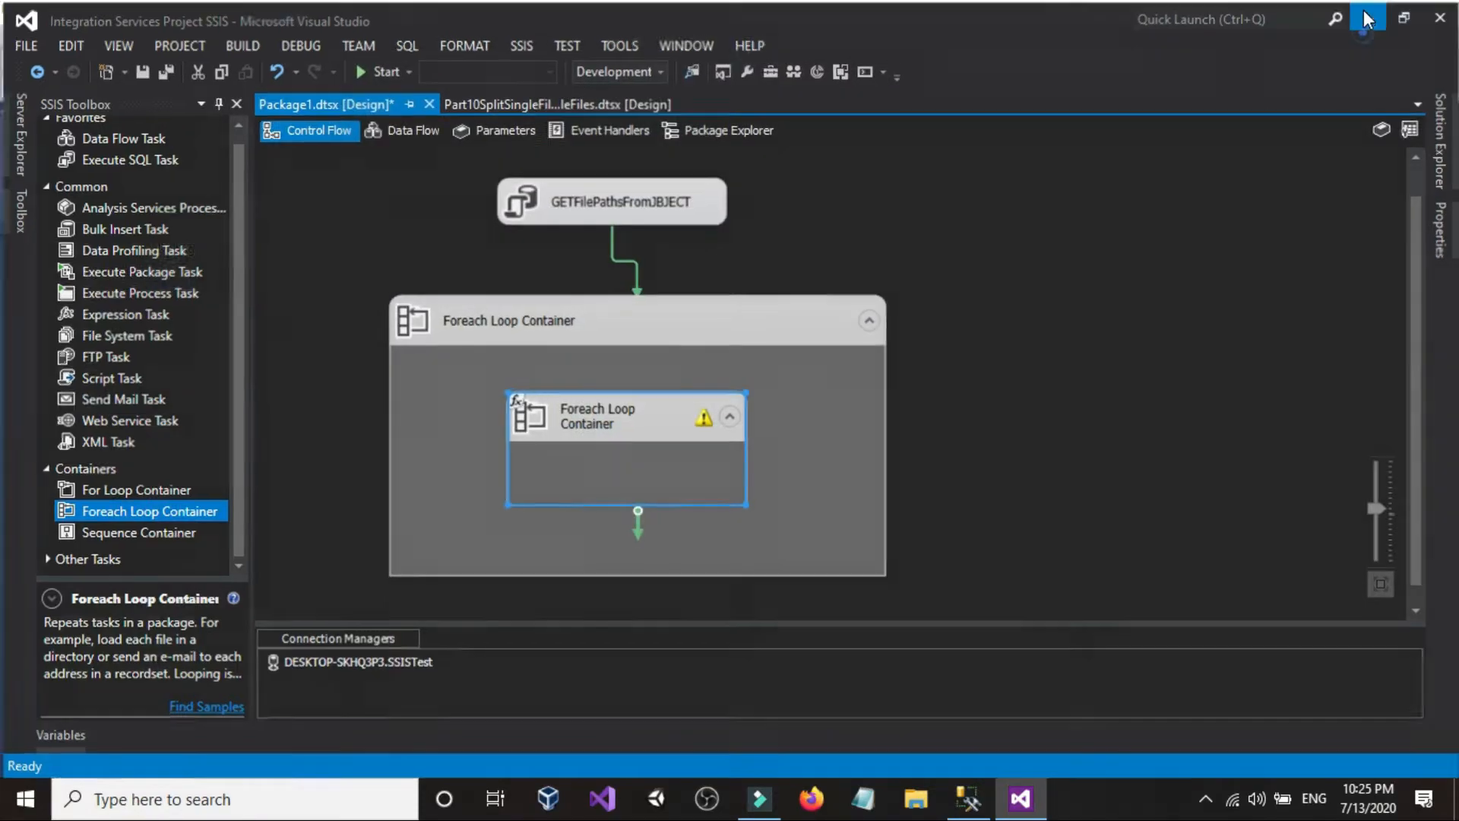
# Check which files are in the CustomersASIA folder inside the desktop's CustomersTXTFiles folder.
pyautogui.click(1365, 18)
pyautogui.click(1361, 15)
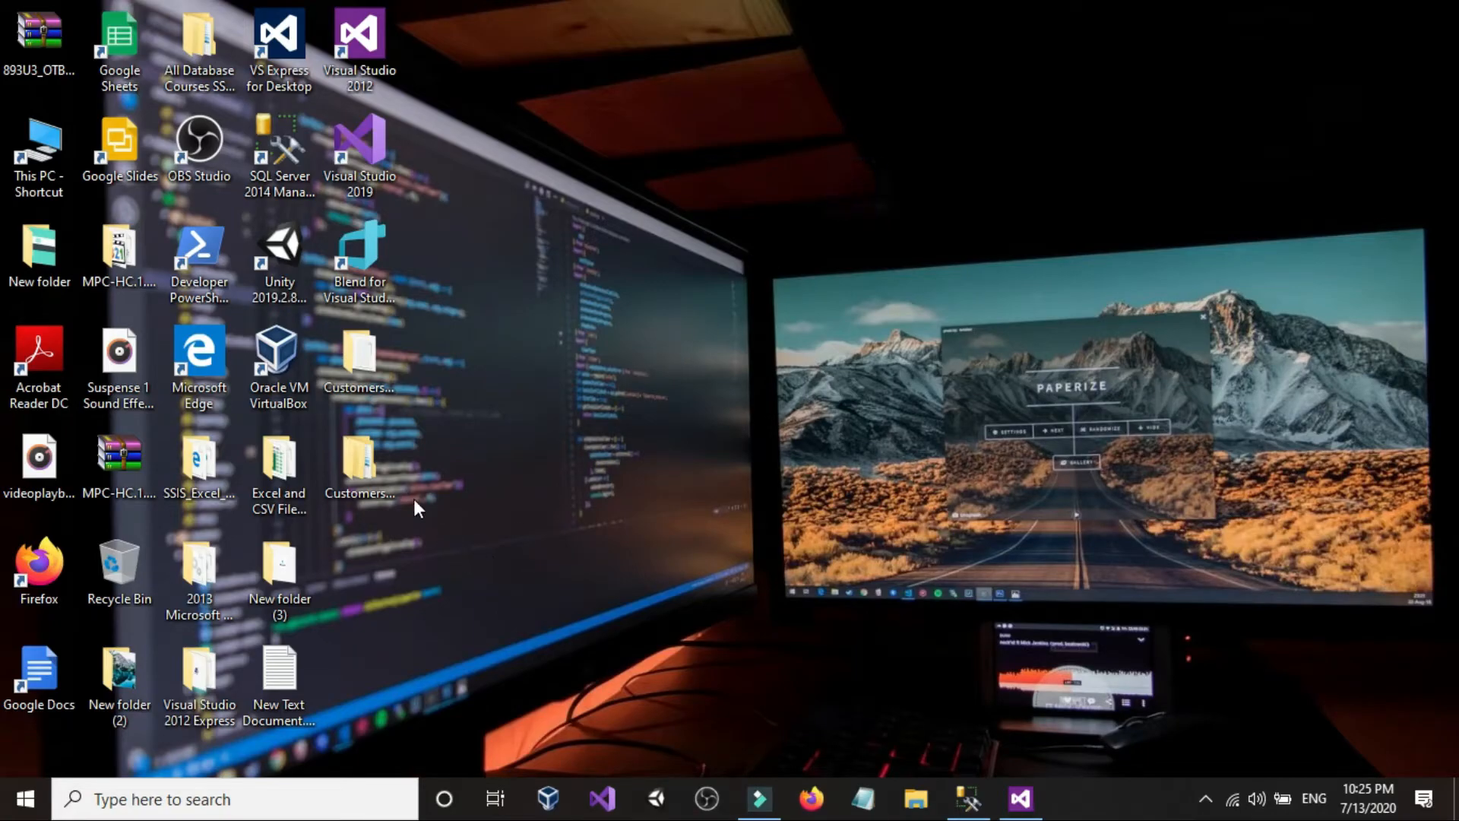
pyautogui.doubleClick(393, 477)
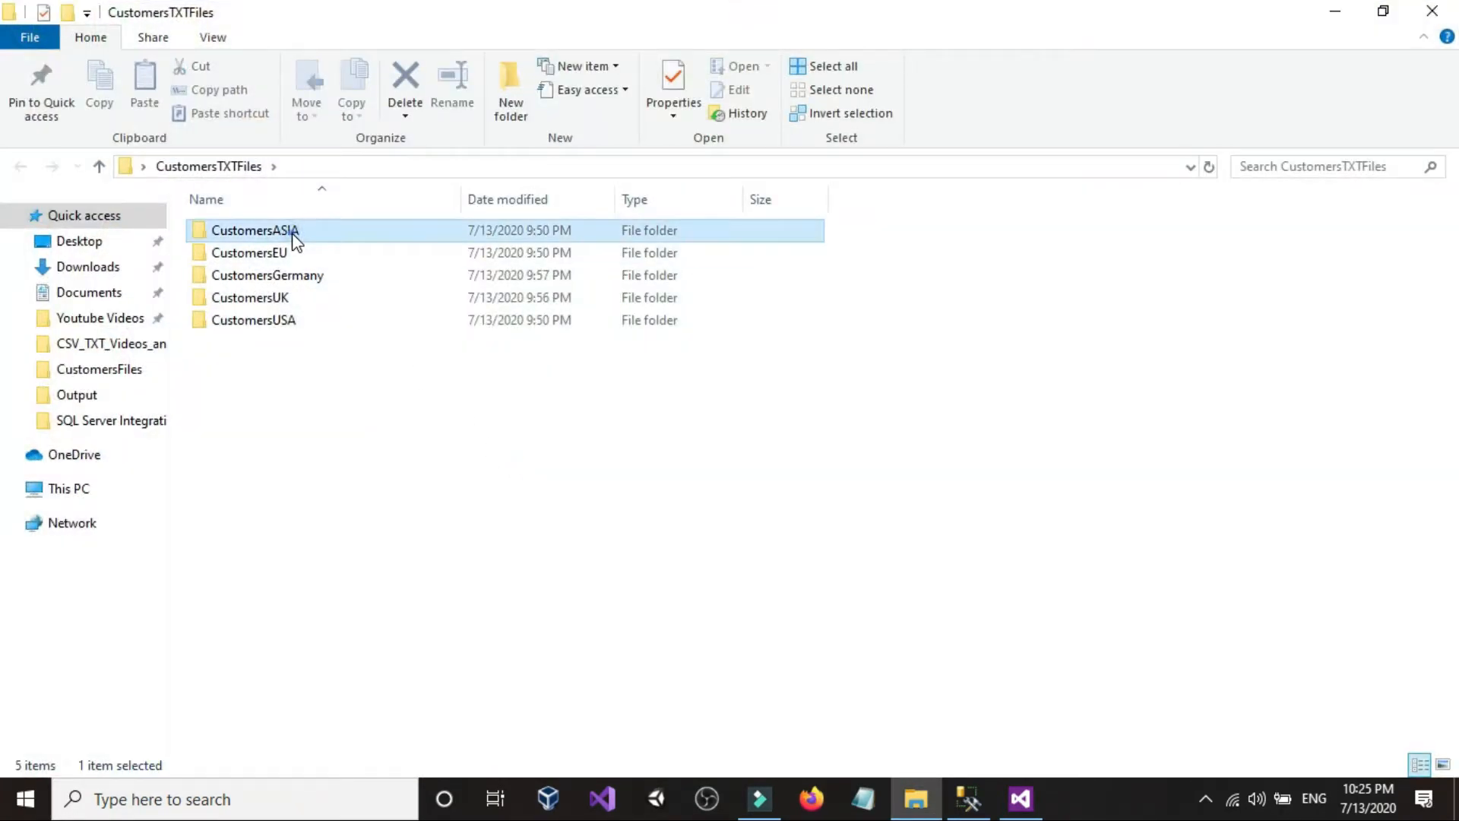
pyautogui.doubleClick(293, 236)
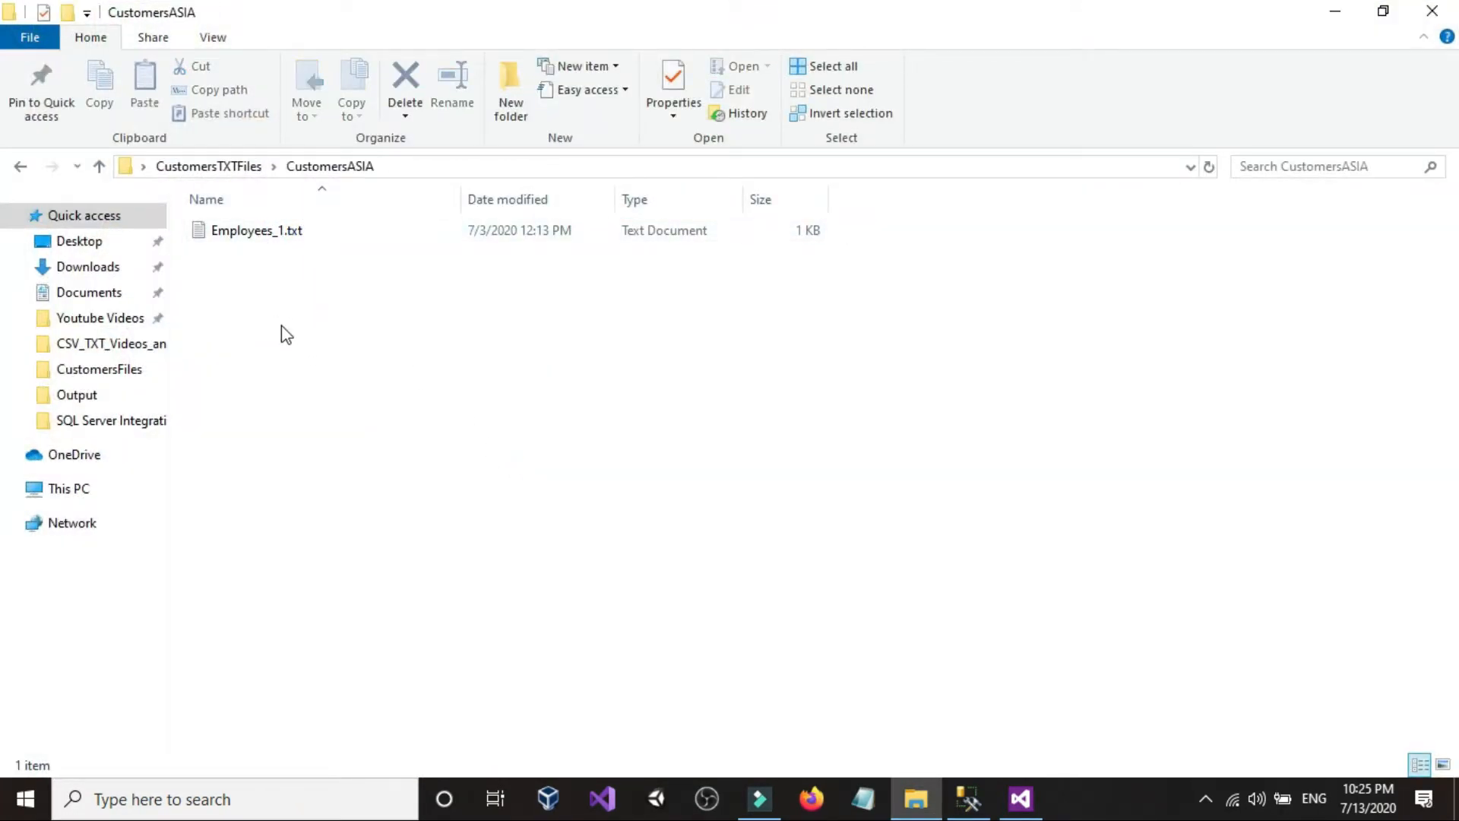
pyautogui.click(932, 794)
# Switch back to Visual Studio and set the inner Foreach Loop's collection to retrieve file names as Name and extension.
pyautogui.click(1019, 810)
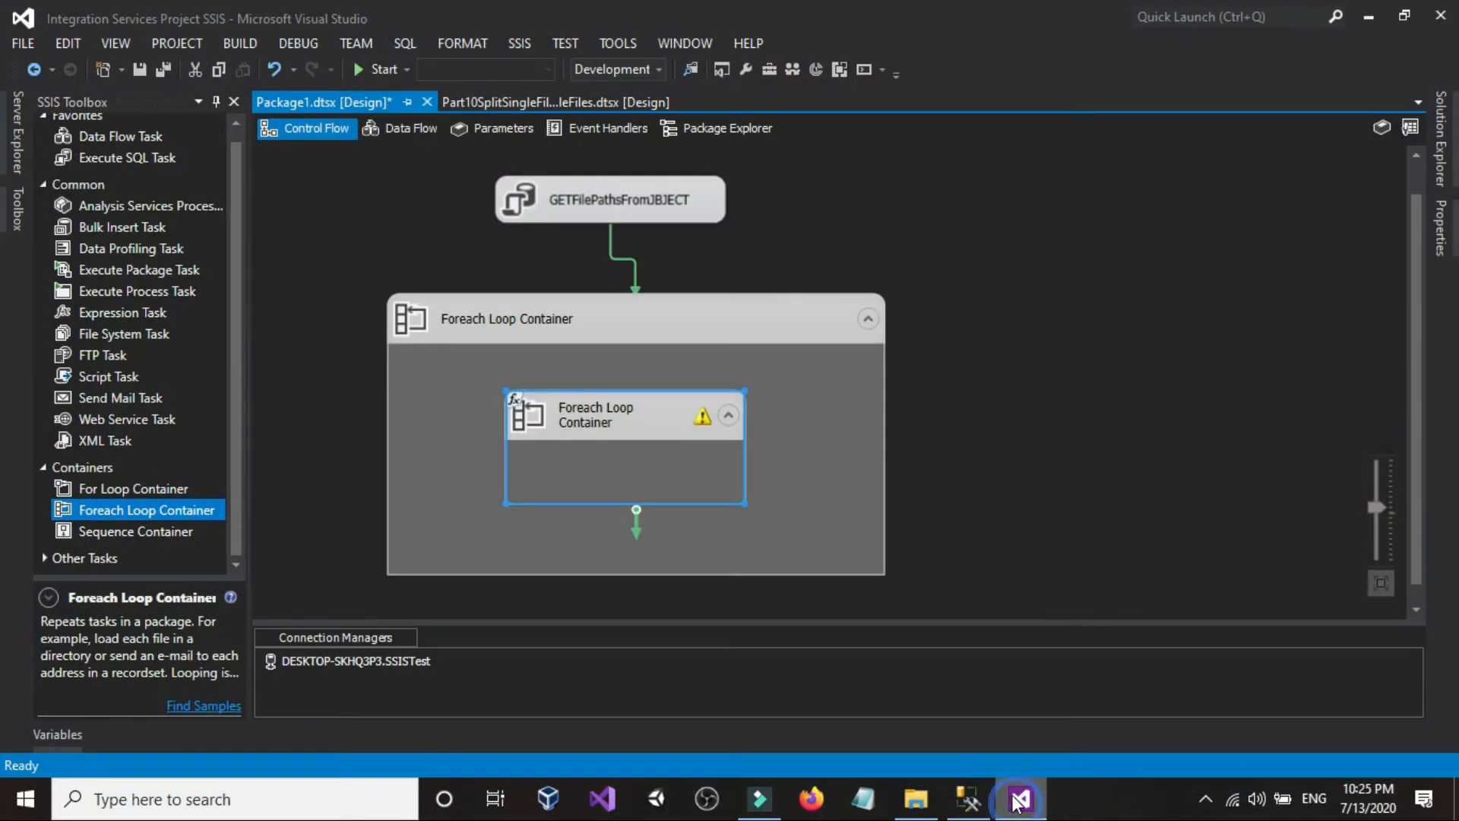
pyautogui.doubleClick(638, 417)
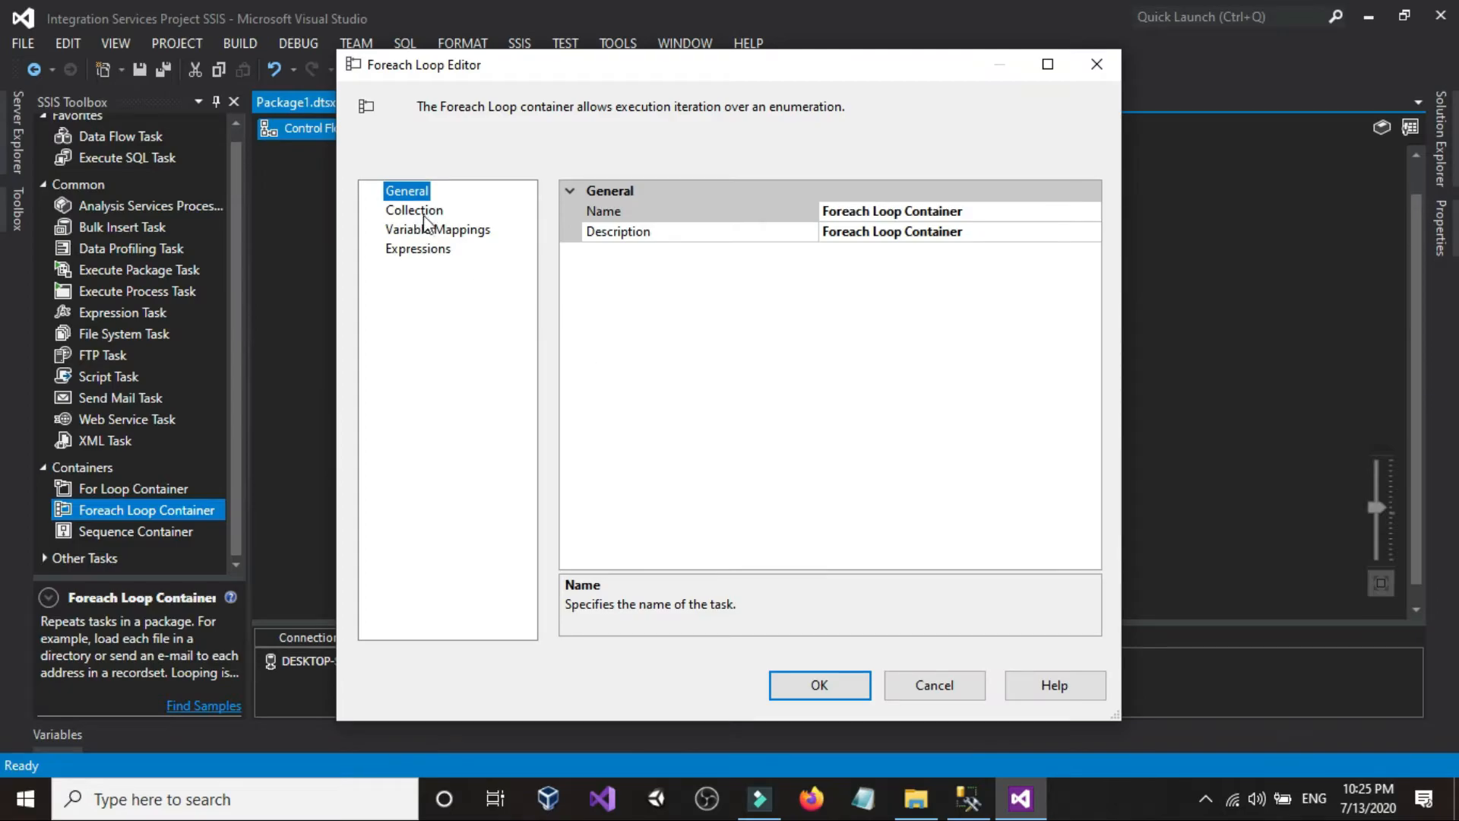
pyautogui.click(417, 211)
pyautogui.click(638, 442)
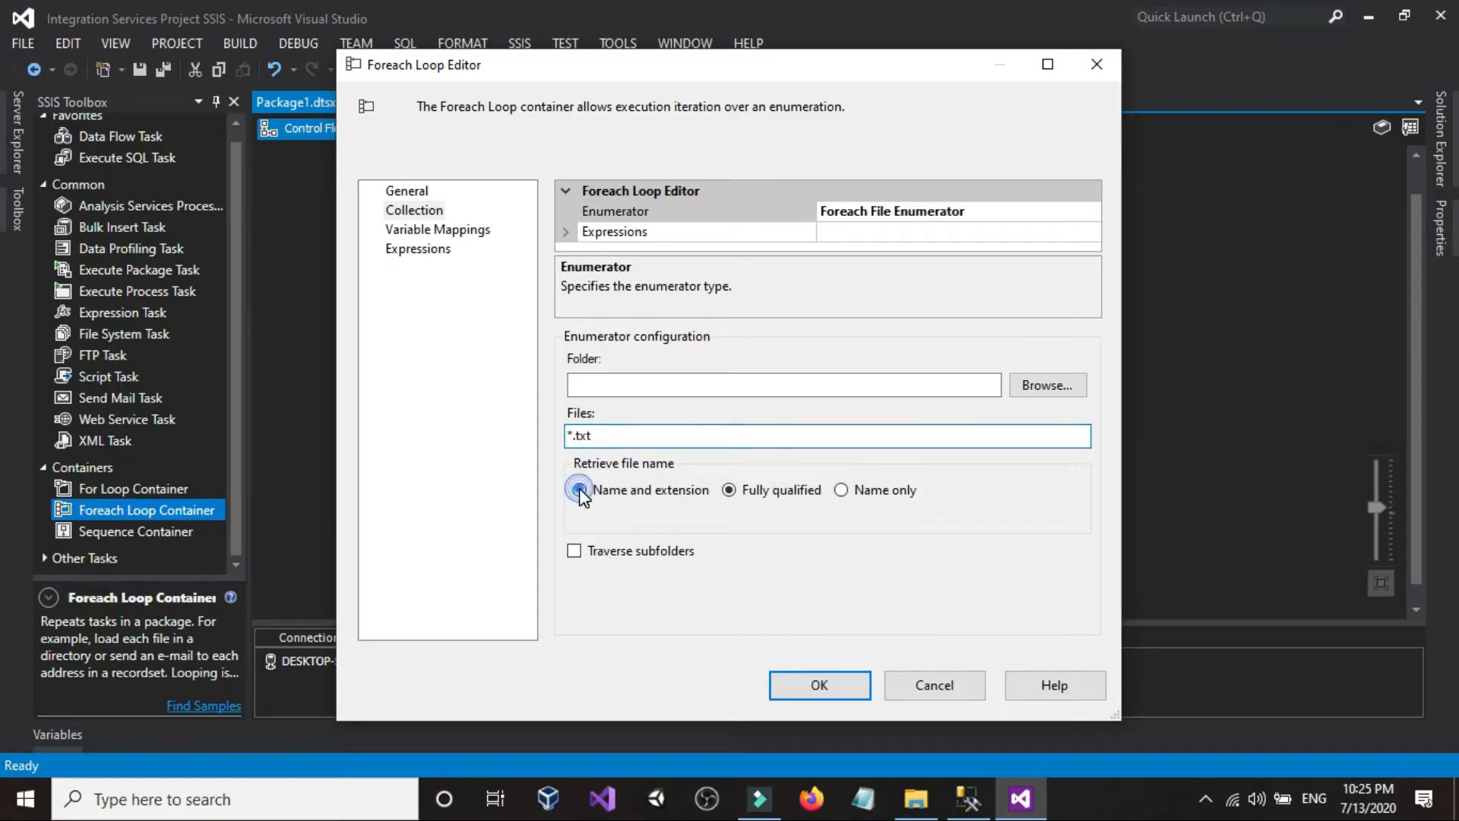
pyautogui.click(580, 491)
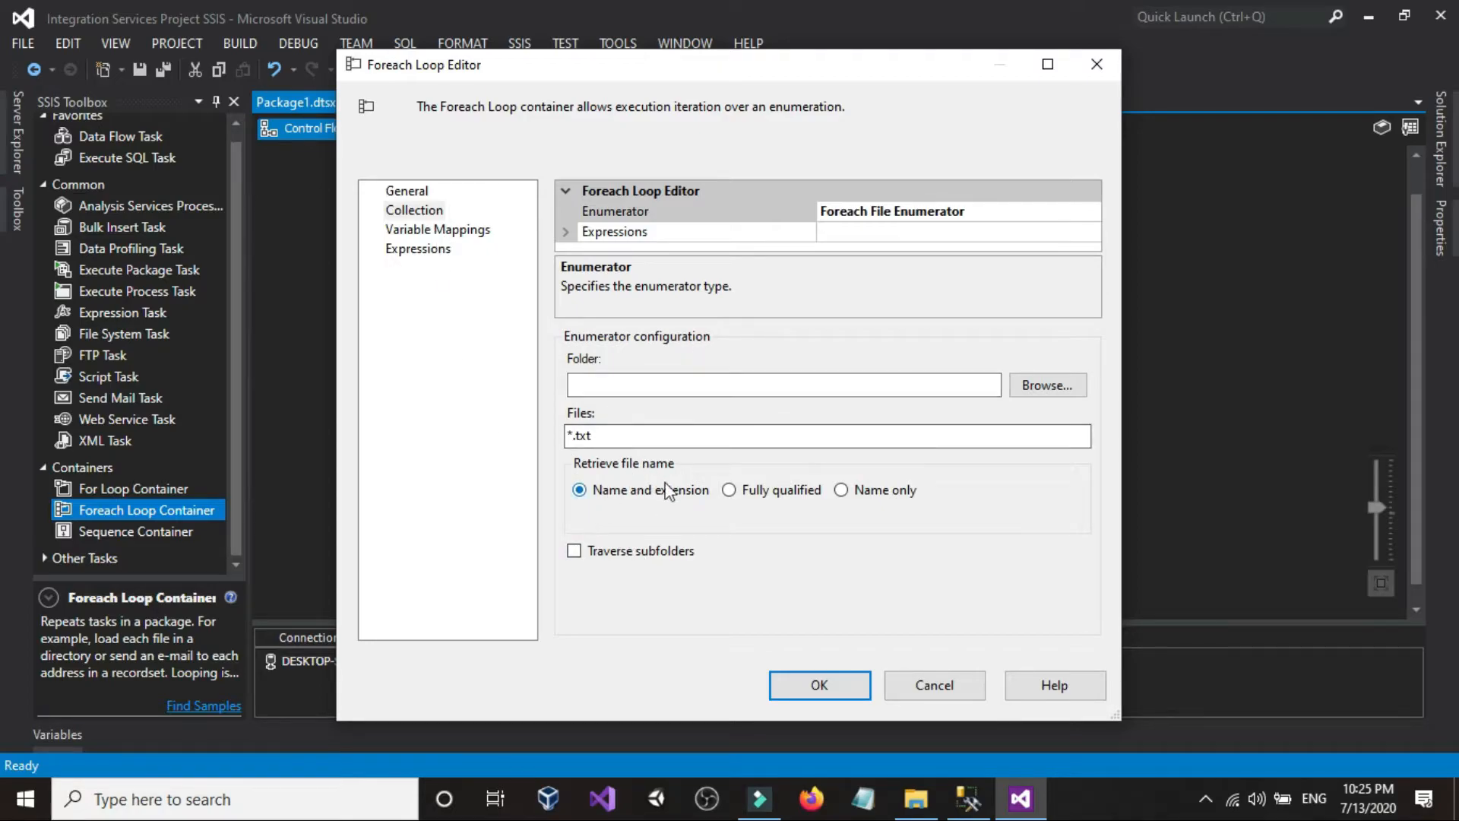
pyautogui.click(954, 230)
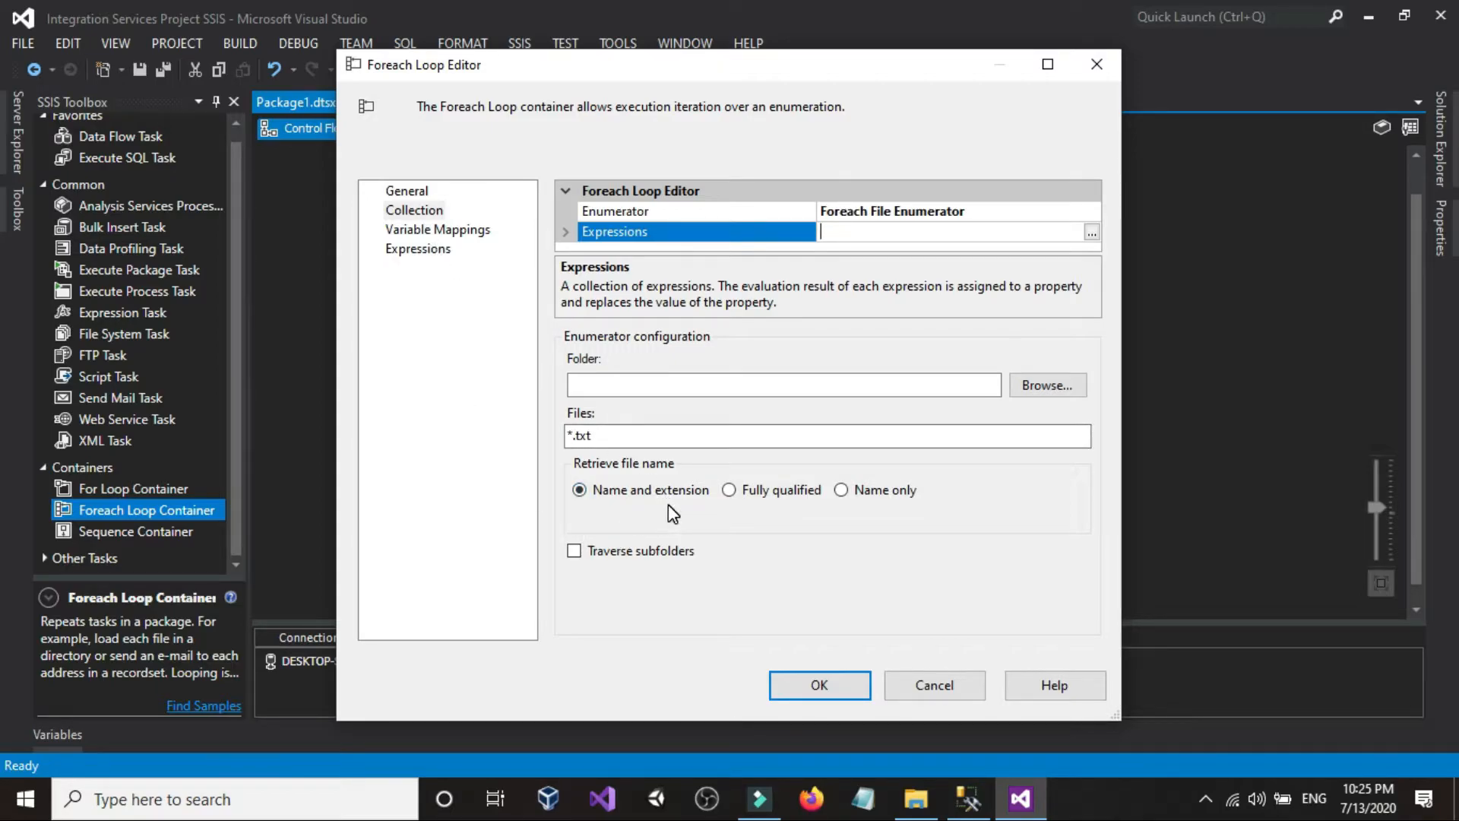
# Map the inner loop's collection value to a new string variable named FileName and accept the loop settings.
pyautogui.click(462, 239)
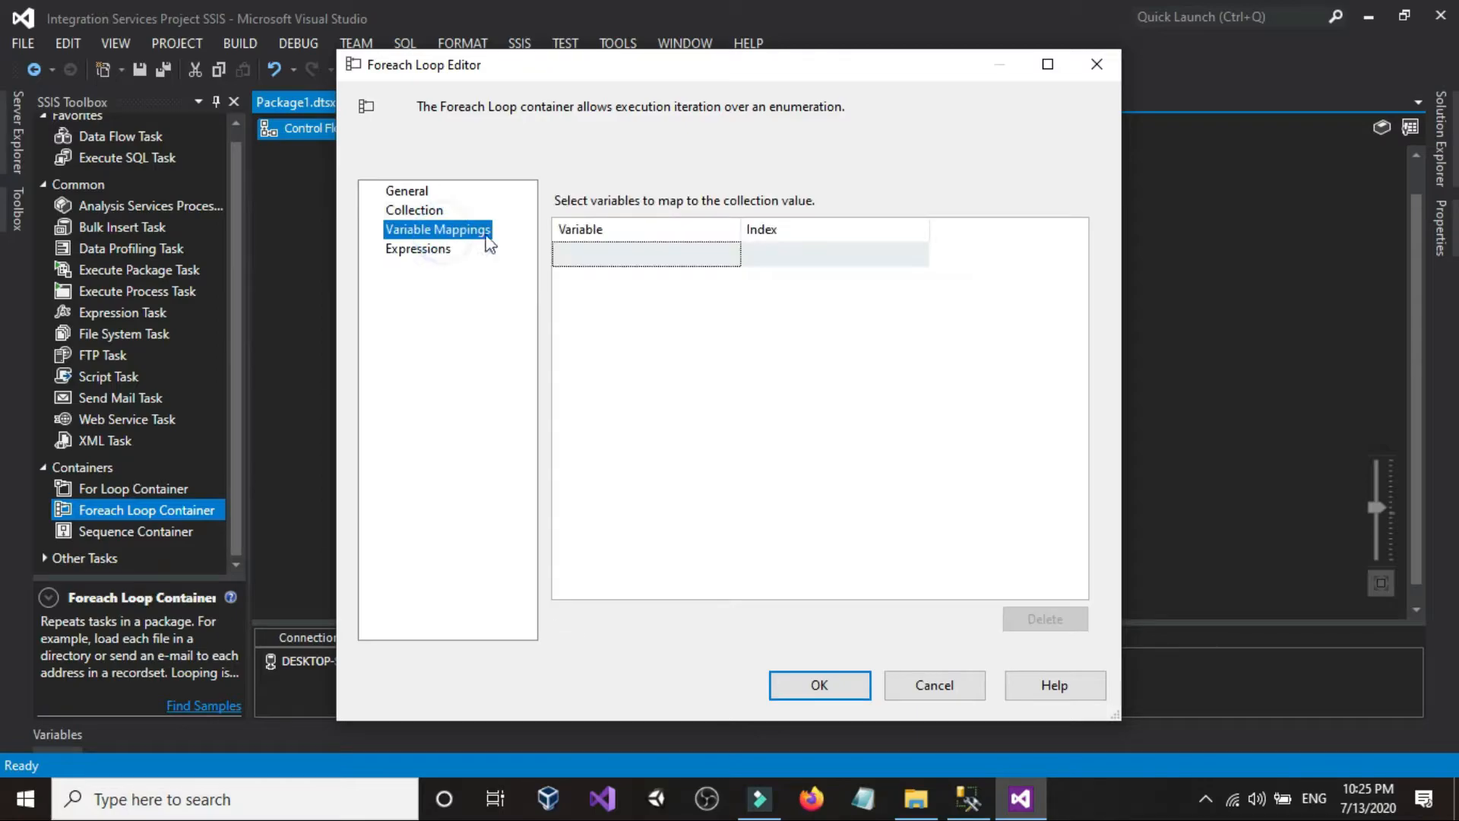
pyautogui.click(730, 254)
pyautogui.click(731, 253)
pyautogui.click(665, 280)
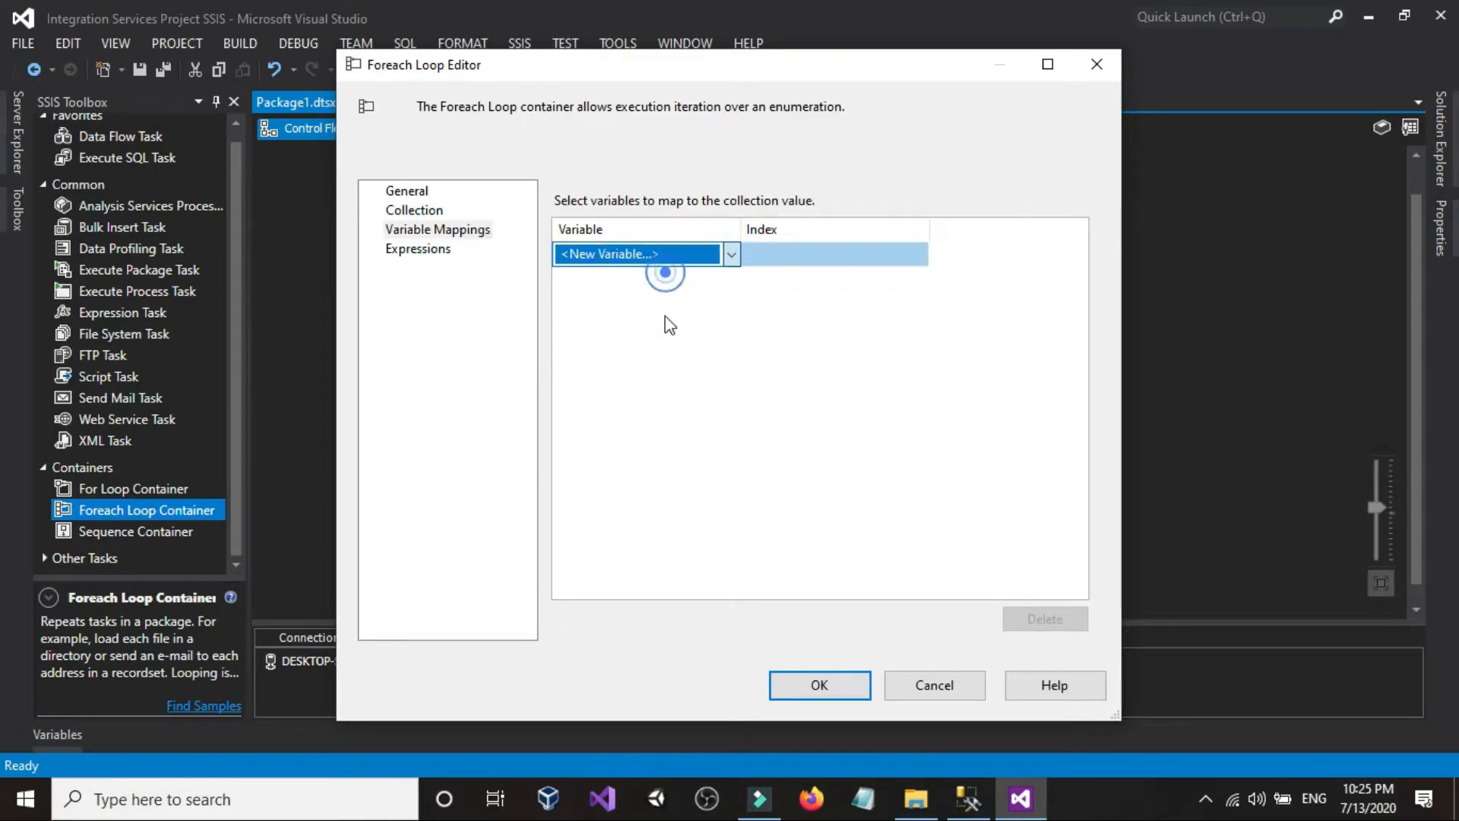
pyautogui.write('FileName')
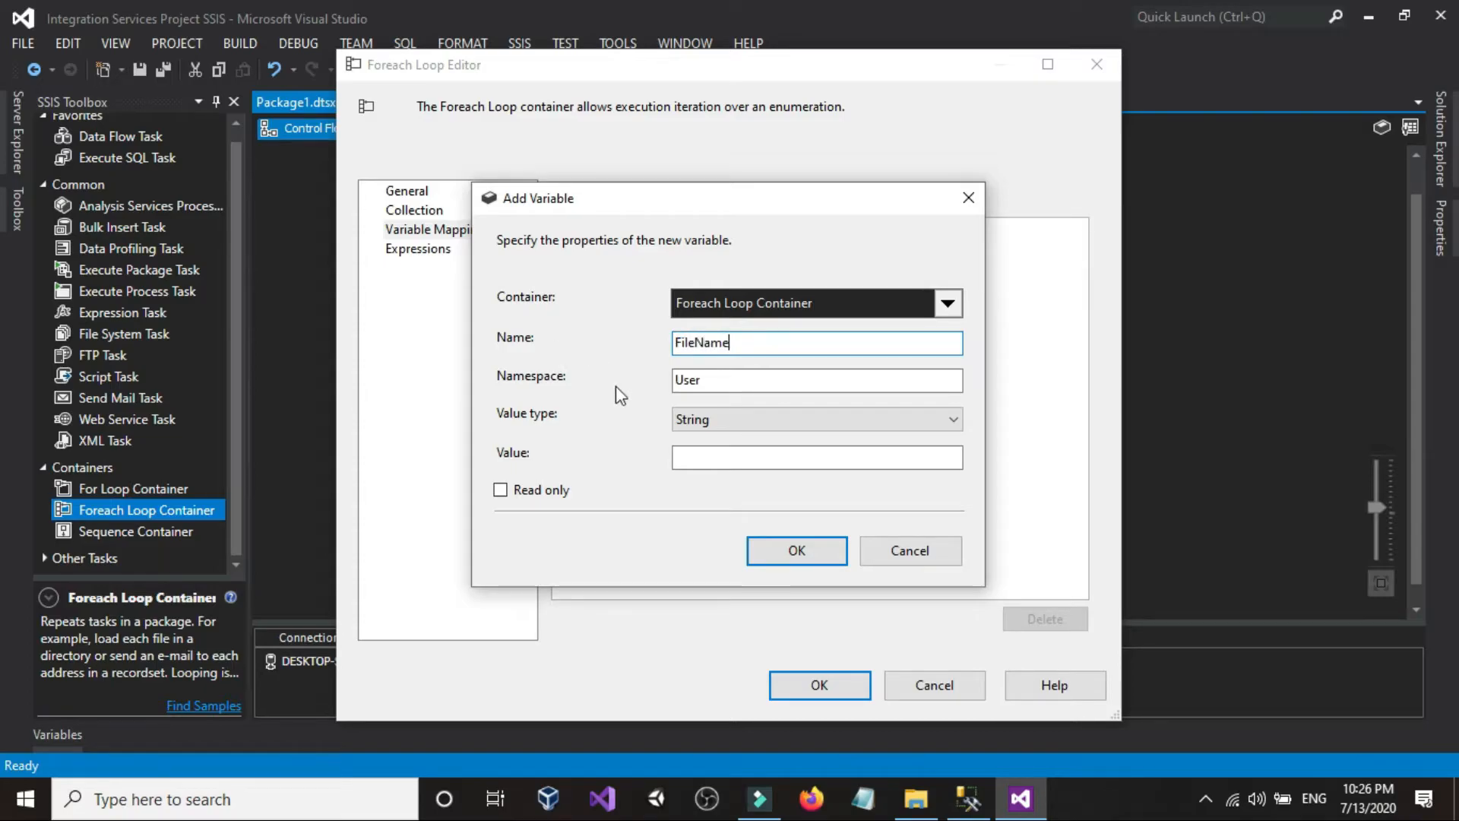
pyautogui.click(768, 547)
pyautogui.click(783, 684)
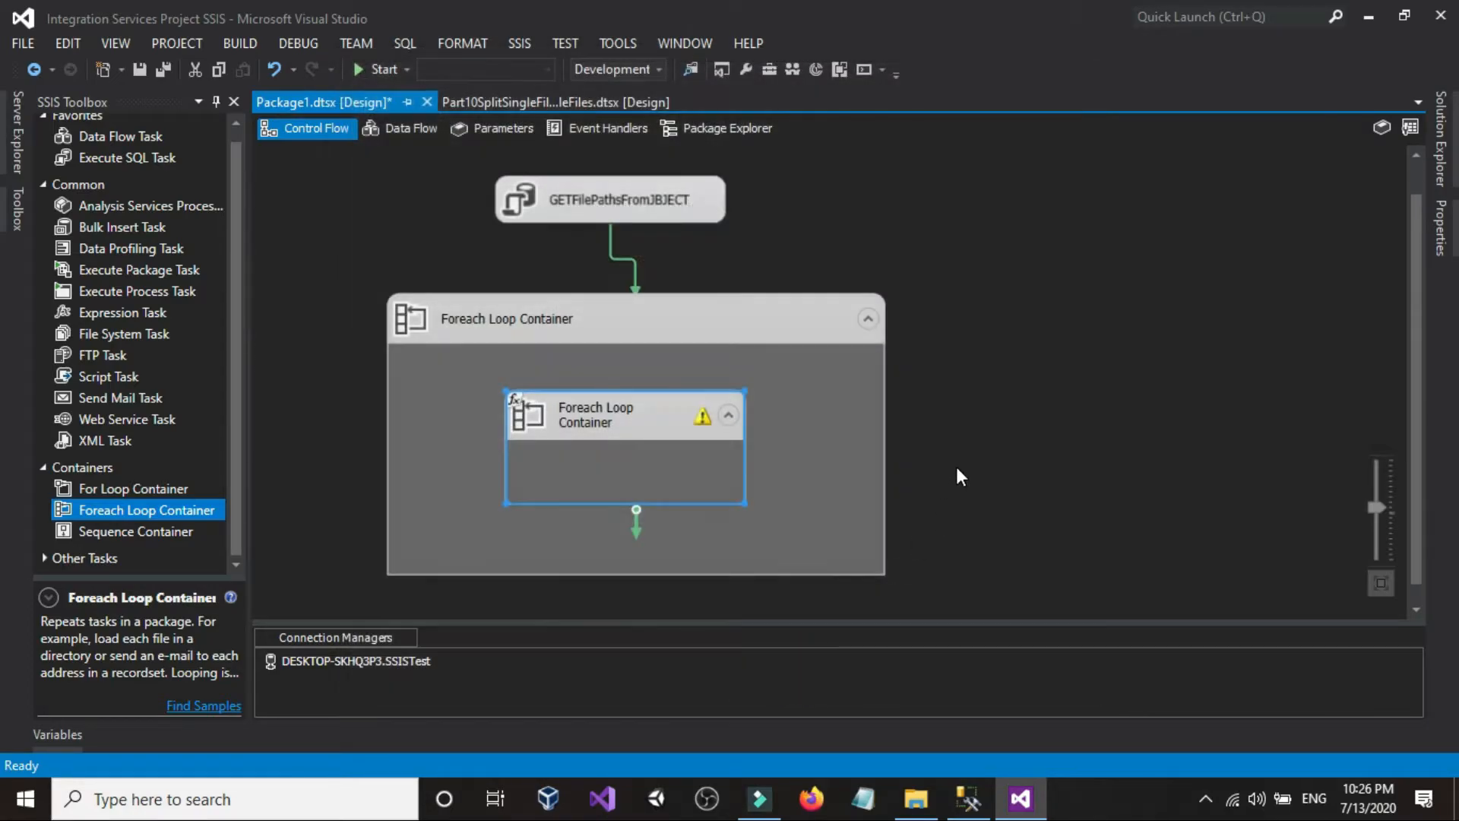
# Enlarge the inner Foreach Loop Container and reposition it inside the outer container.
pyautogui.moveTo(508, 510); pyautogui.dragTo(445, 552)
pyautogui.moveTo(595, 404); pyautogui.dragTo(637, 371)
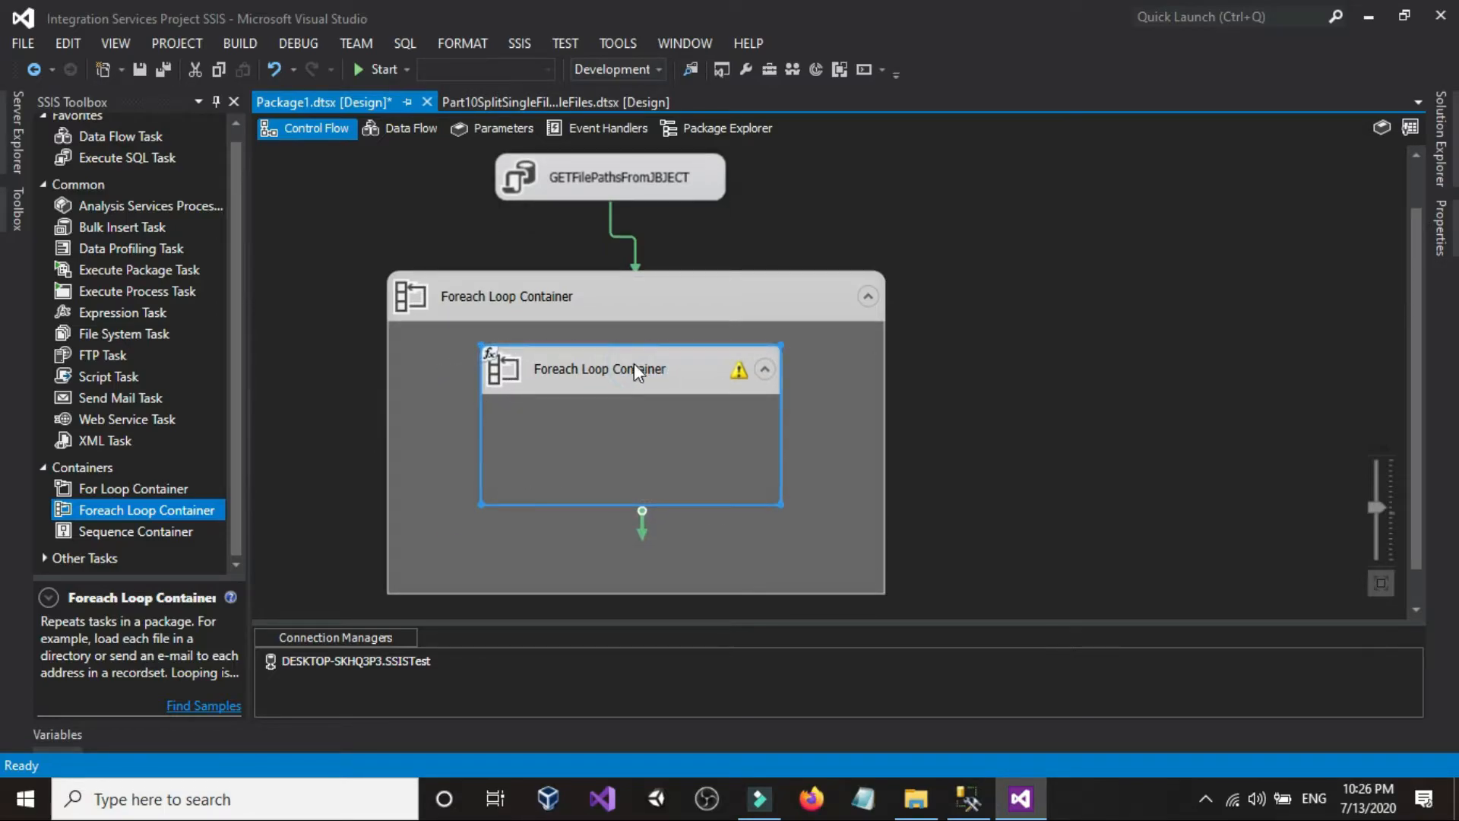
pyautogui.click(740, 230)
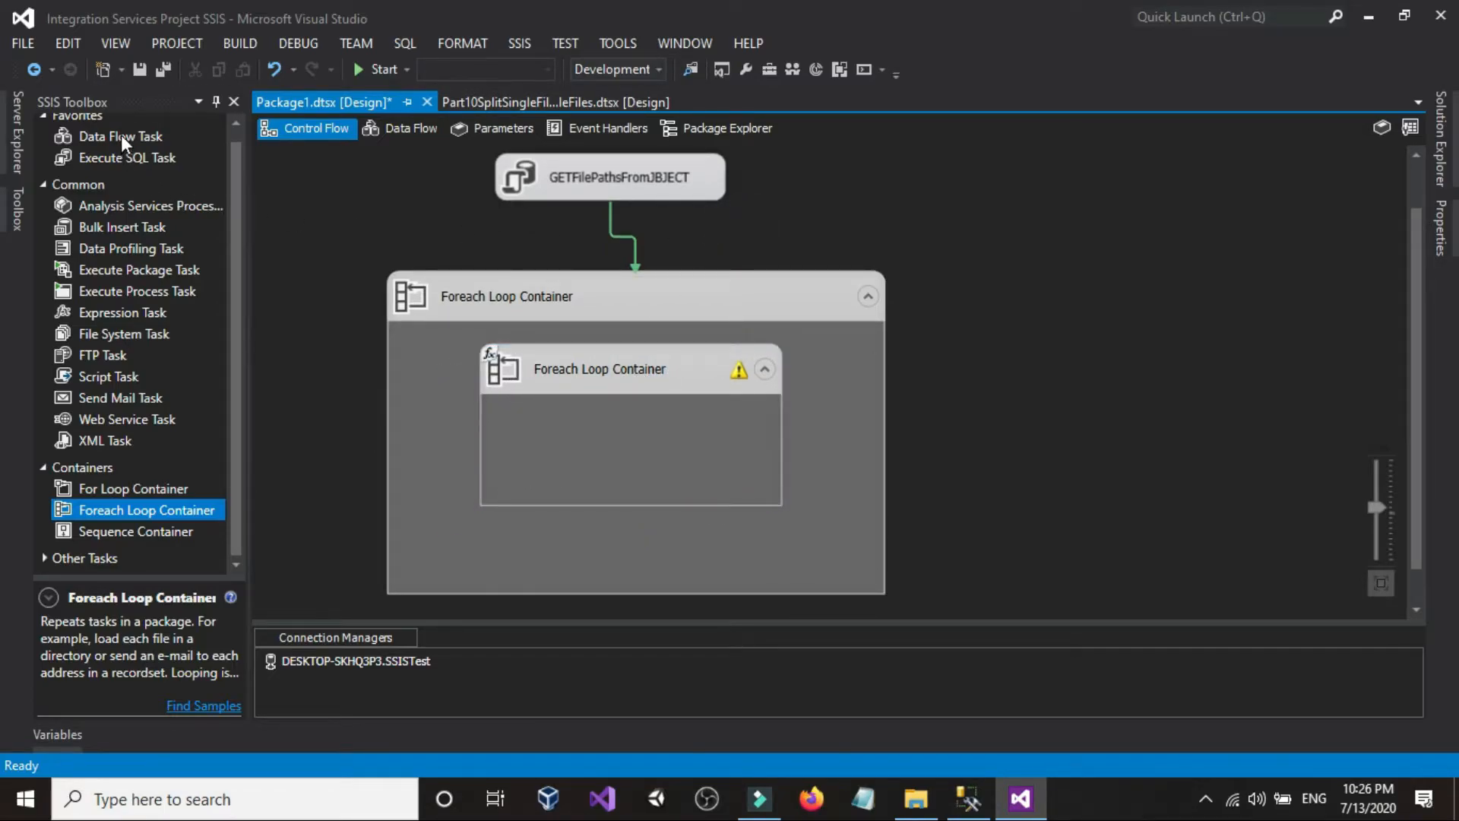
# Switch to File Explorer and check the text files in the CustomersEU and CustomersUSA folders.
pyautogui.click(918, 800)
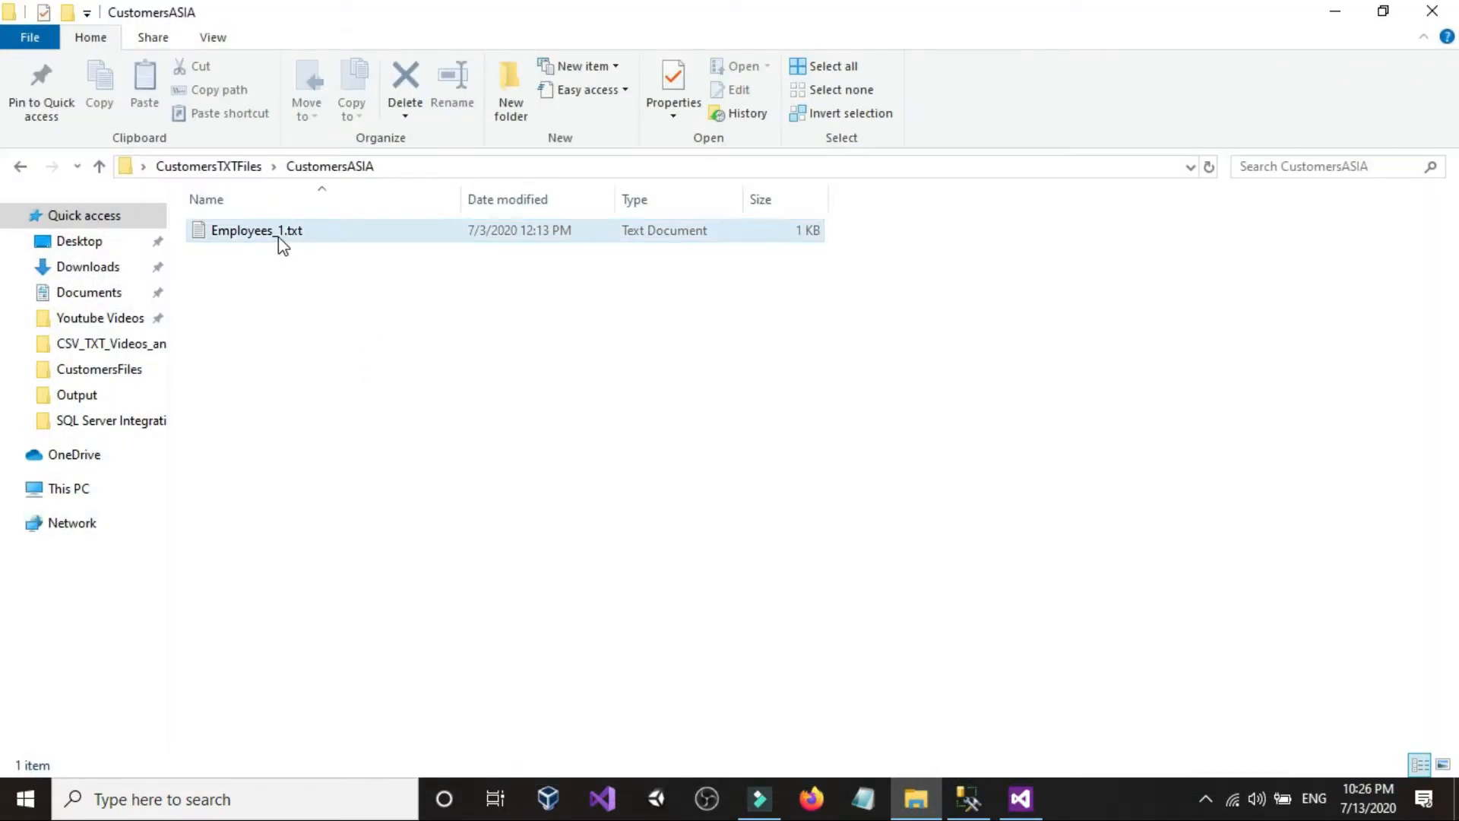
pyautogui.click(20, 166)
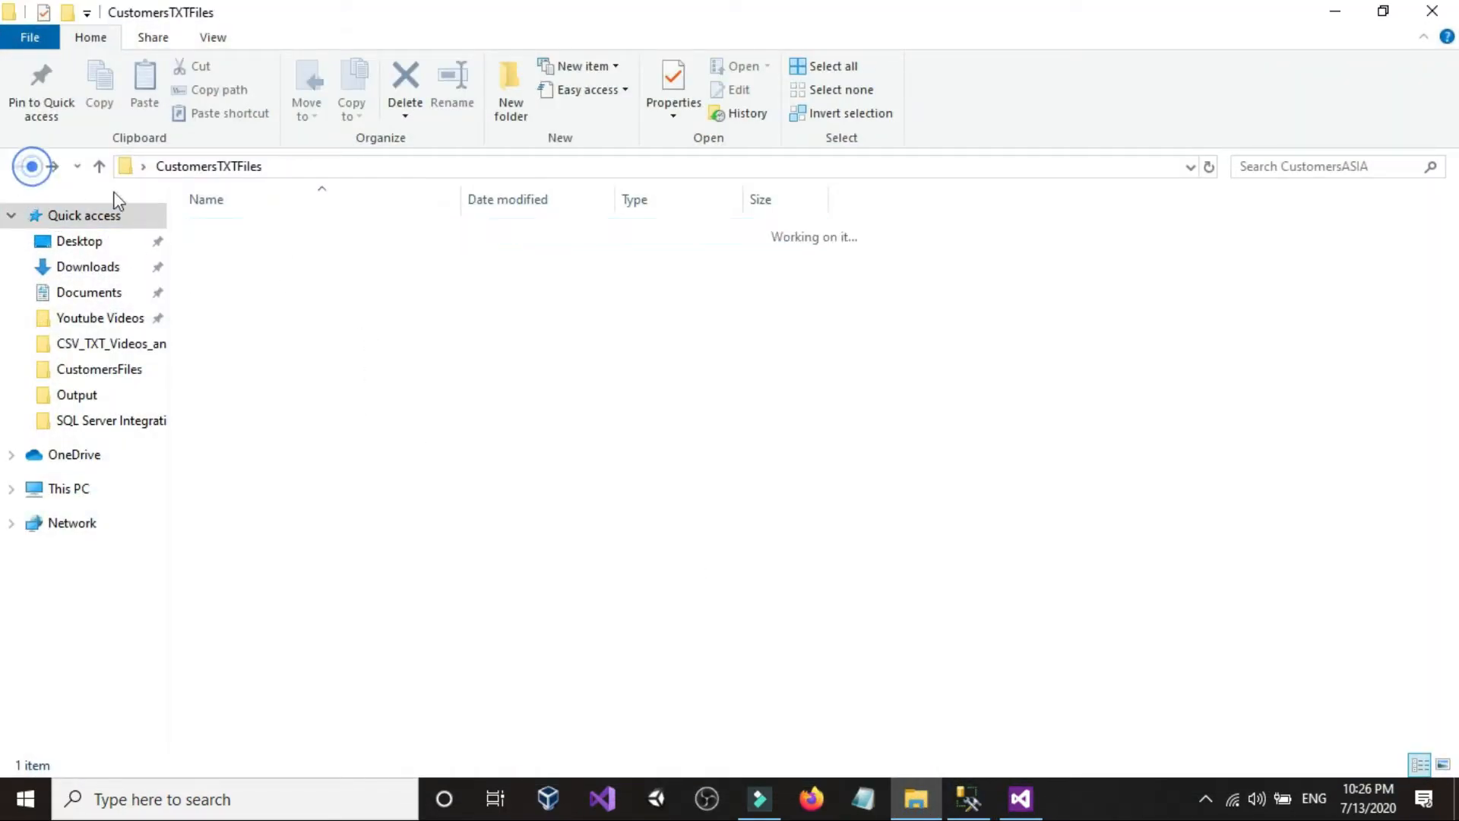
pyautogui.doubleClick(271, 253)
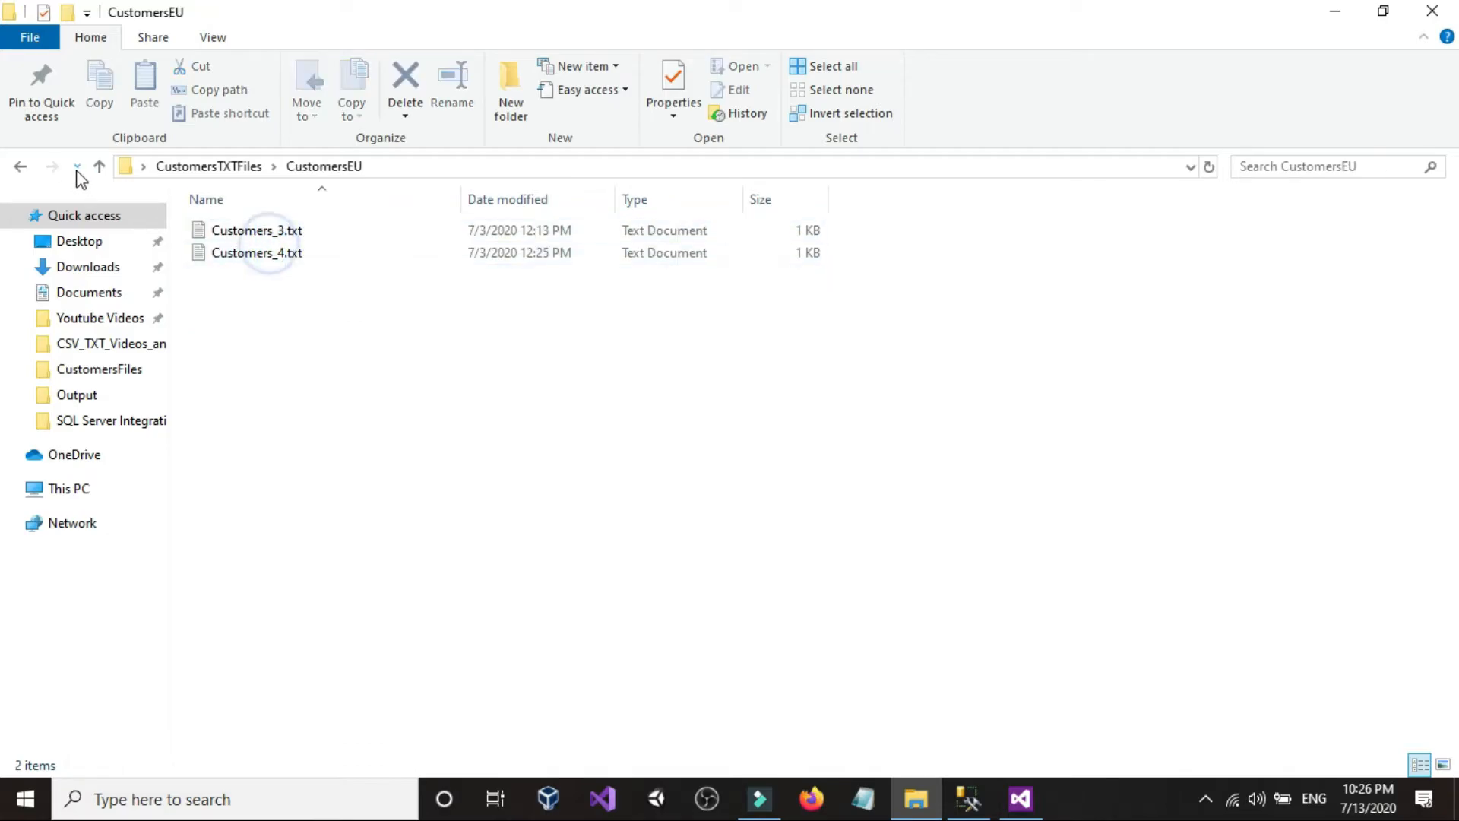
pyautogui.click(21, 166)
pyautogui.doubleClick(254, 320)
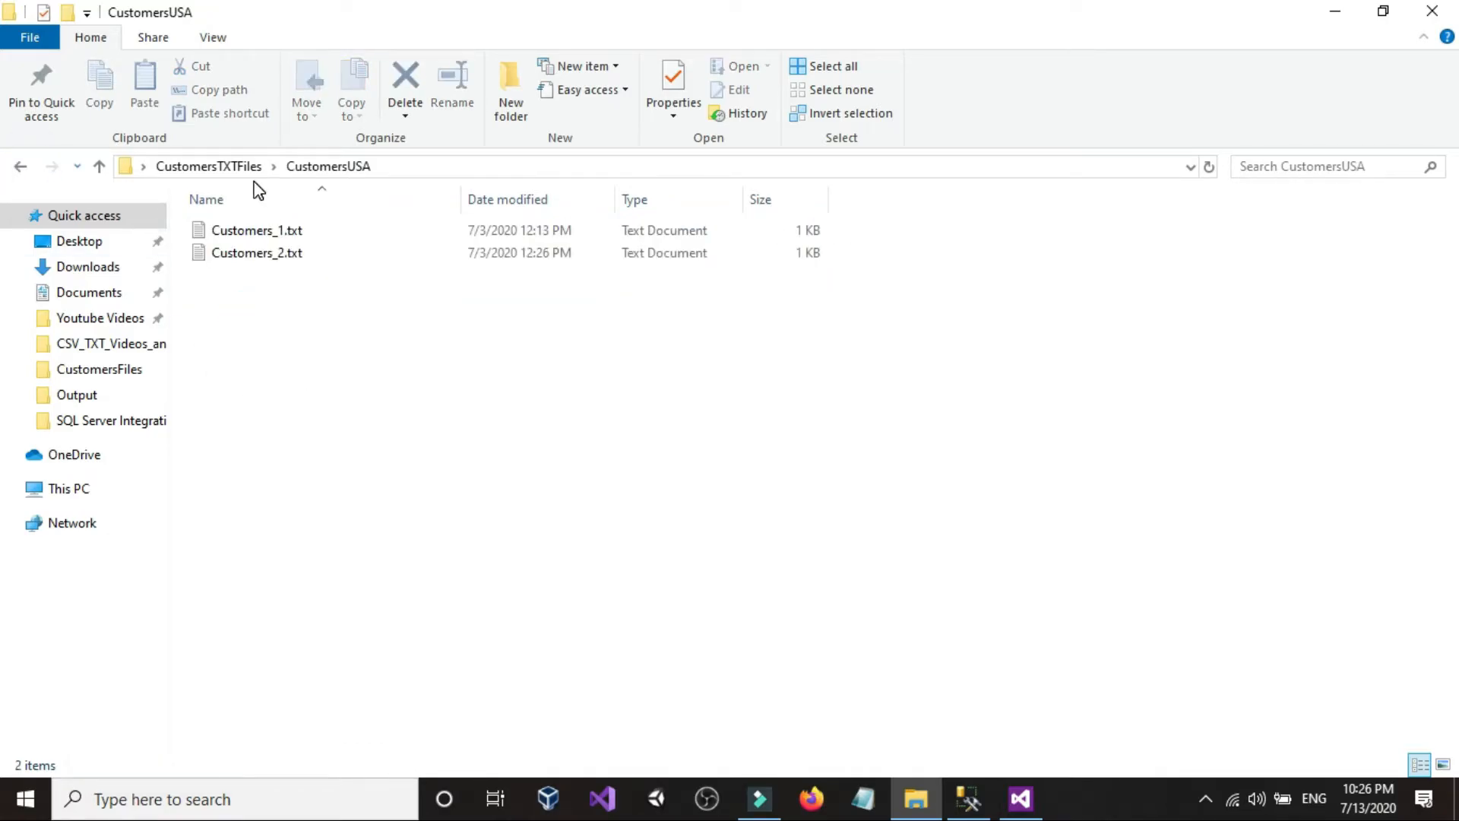
# Switch back to Visual Studio, add a Data Flow Task inside the inner Foreach Loop Container, and open it.
pyautogui.click(1020, 797)
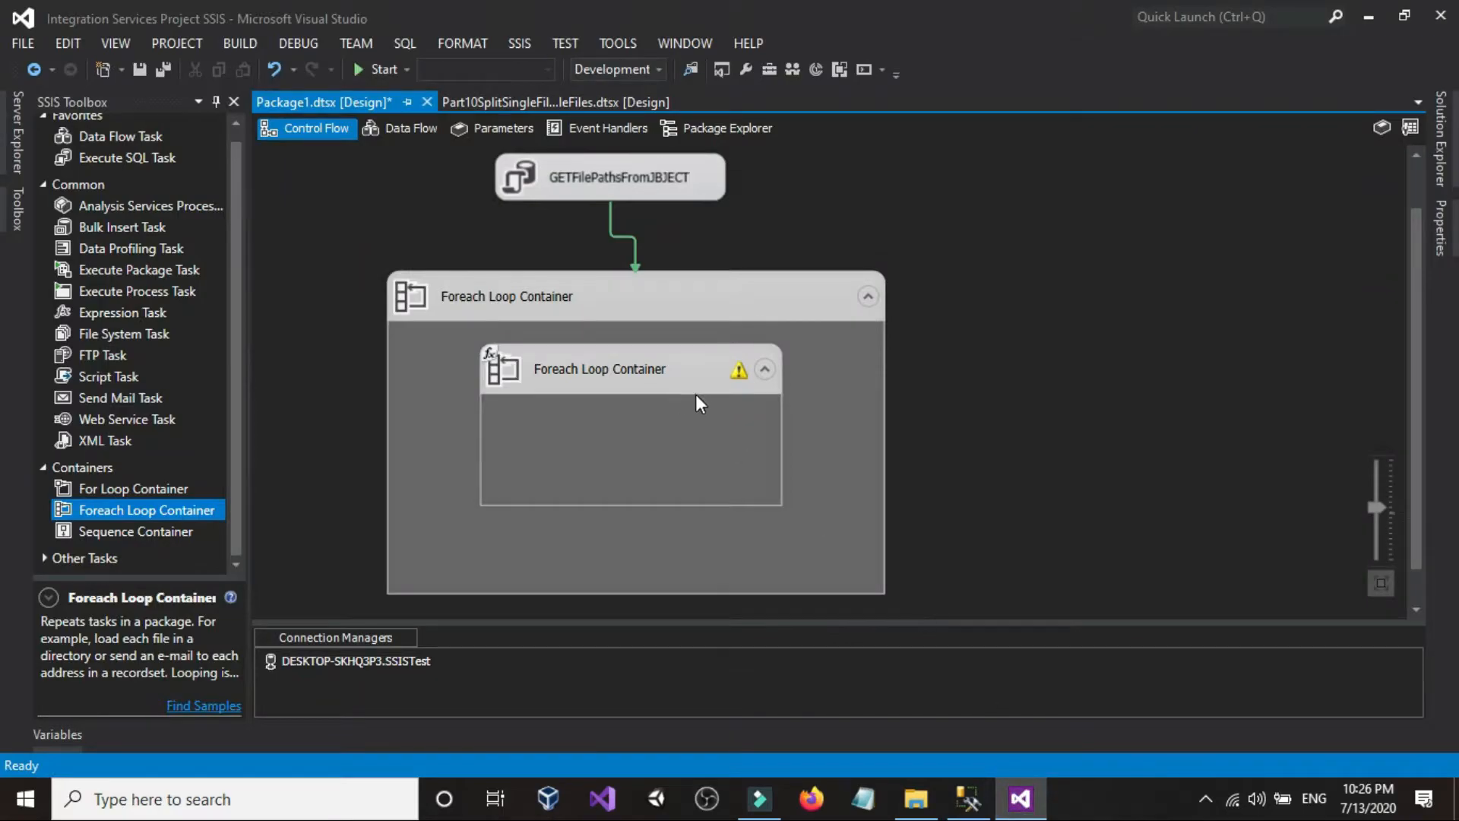
pyautogui.moveTo(103, 141); pyautogui.dragTo(629, 453)
pyautogui.doubleClick(629, 453)
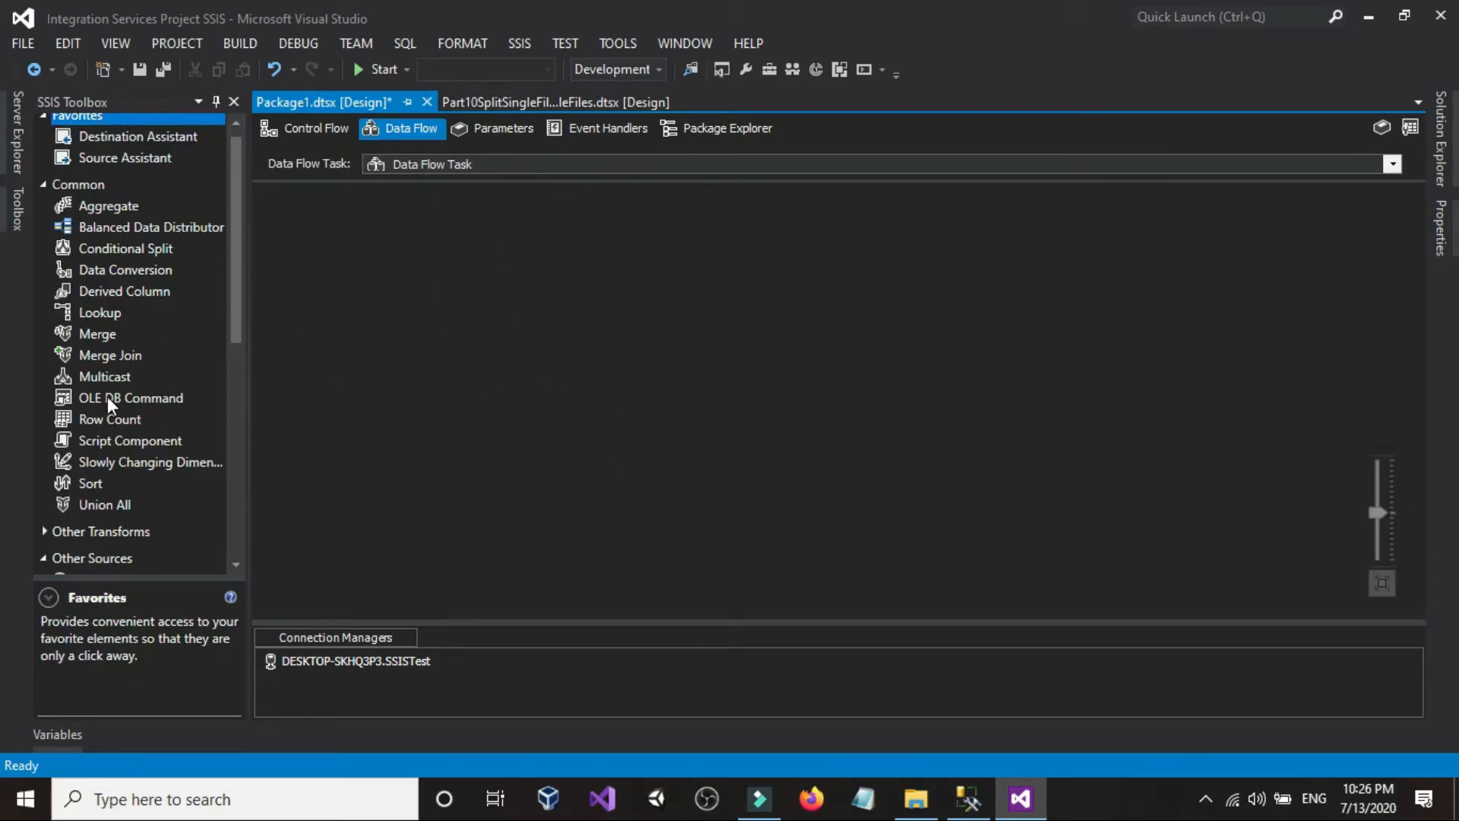
# Add a Flat File Source to the data flow and open its editor.
pyautogui.scroll(-2, 110, 402)
pyautogui.click(915, 798)
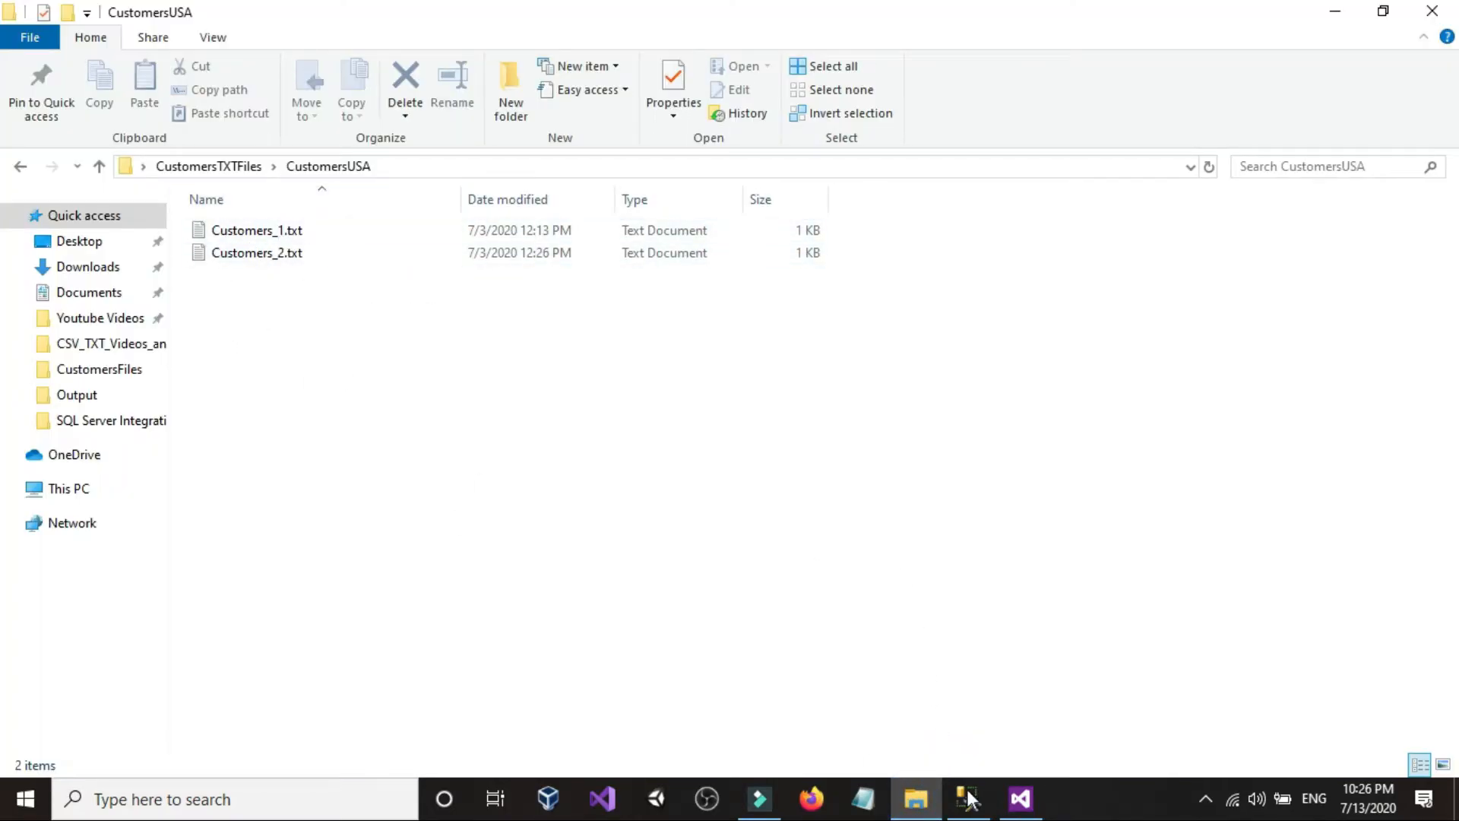
pyautogui.click(1020, 798)
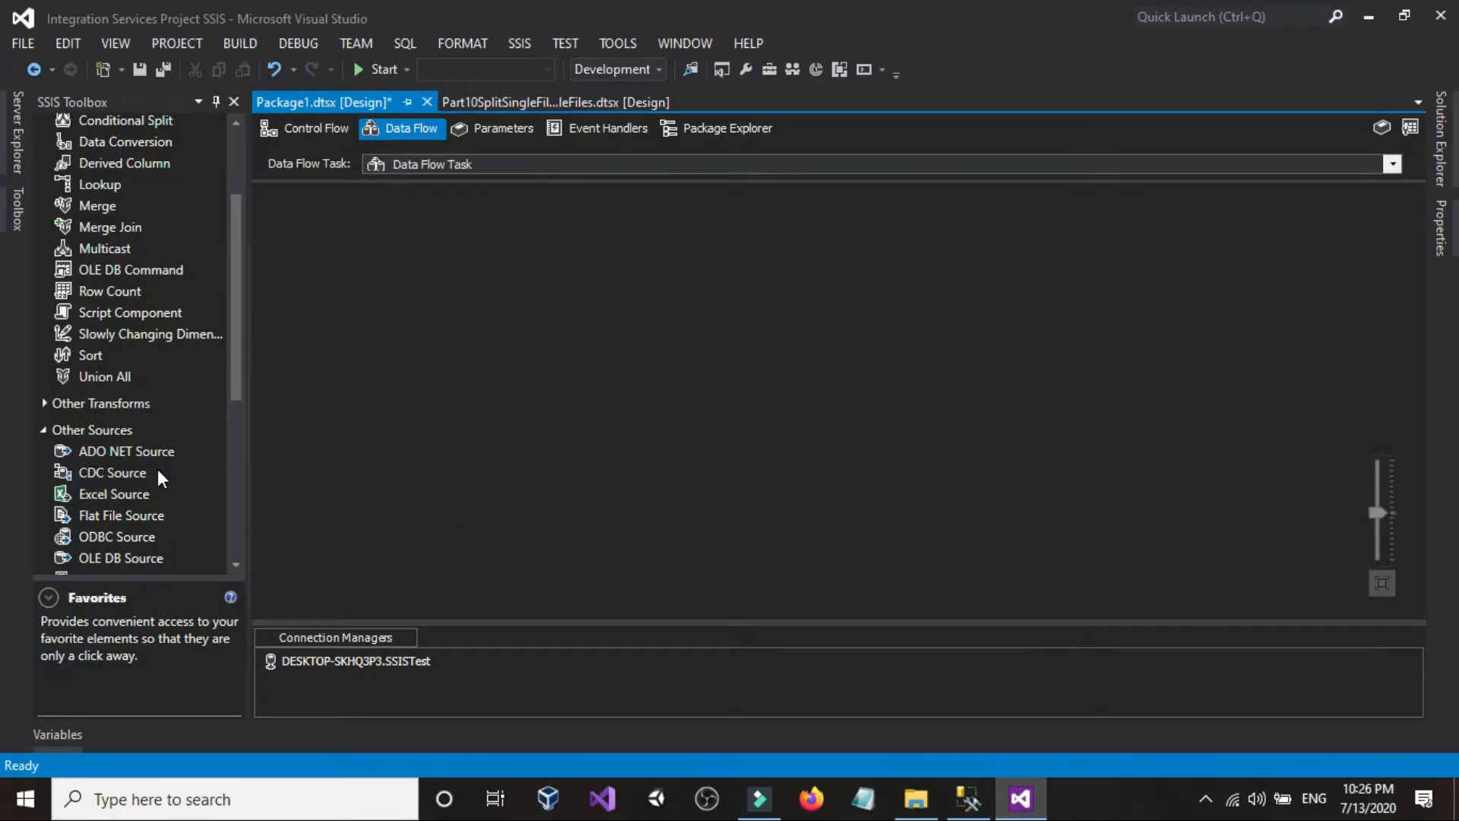
pyautogui.moveTo(107, 516); pyautogui.dragTo(494, 287)
pyautogui.click(467, 295)
pyautogui.scroll(1, 422, 322)
pyautogui.click(617, 303)
pyautogui.doubleClick(542, 319)
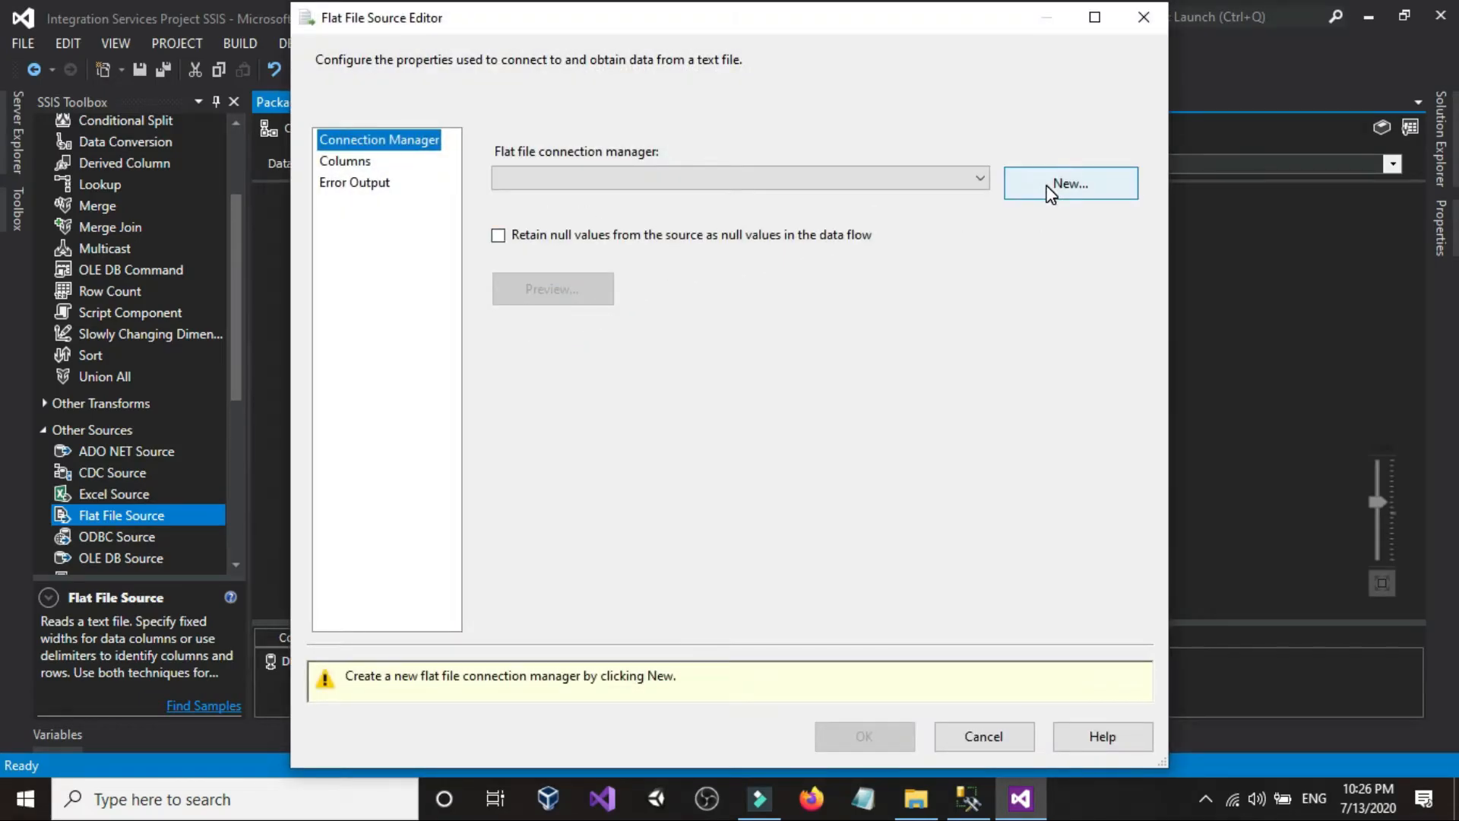
# Start a new flat file connection manager, copy the CustomersUSA folder path from File Explorer, and return to Visual Studio.
pyautogui.click(1051, 190)
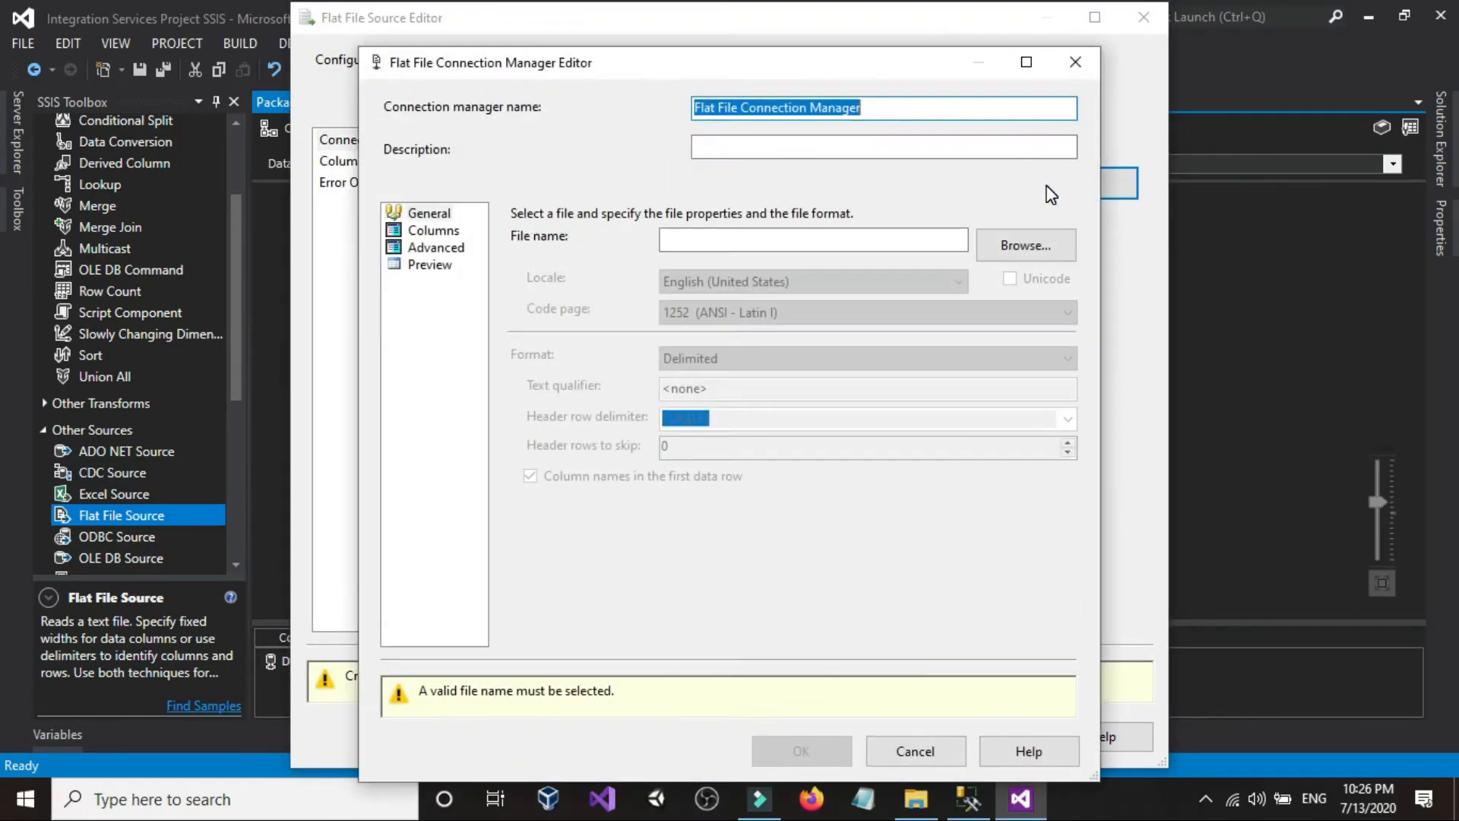
pyautogui.click(911, 107)
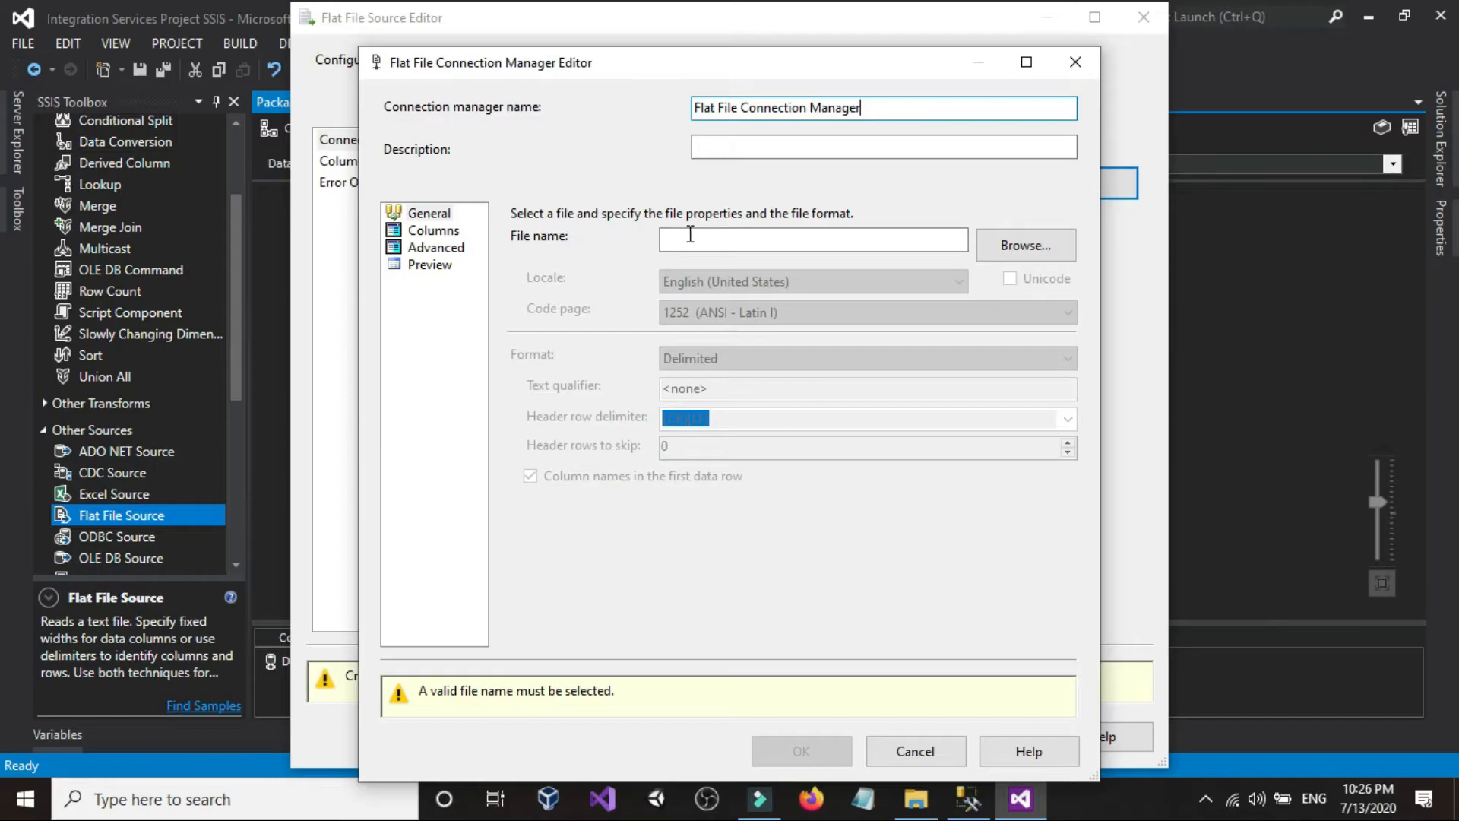
pyautogui.click(920, 805)
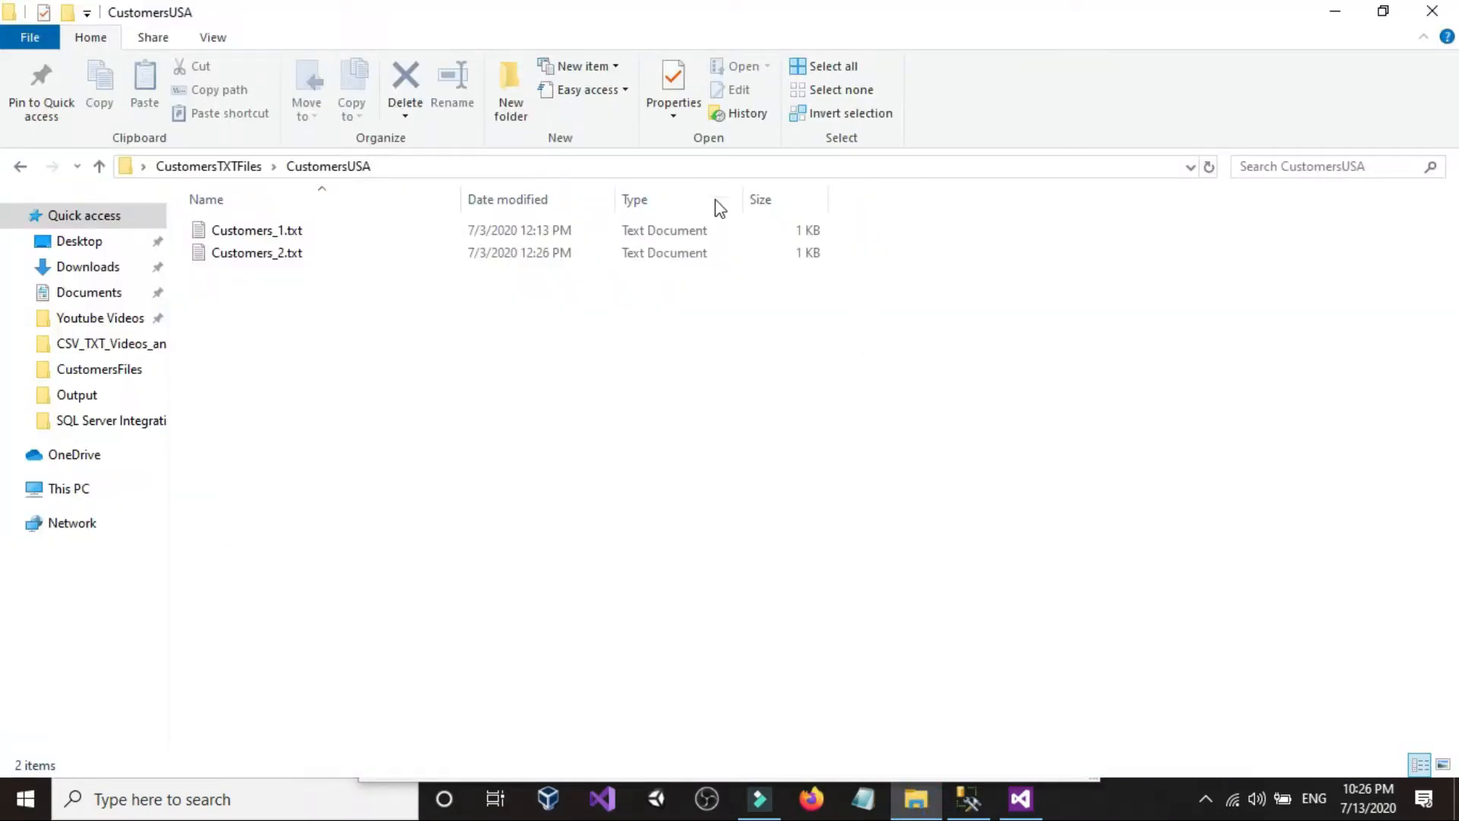
pyautogui.click(648, 164)
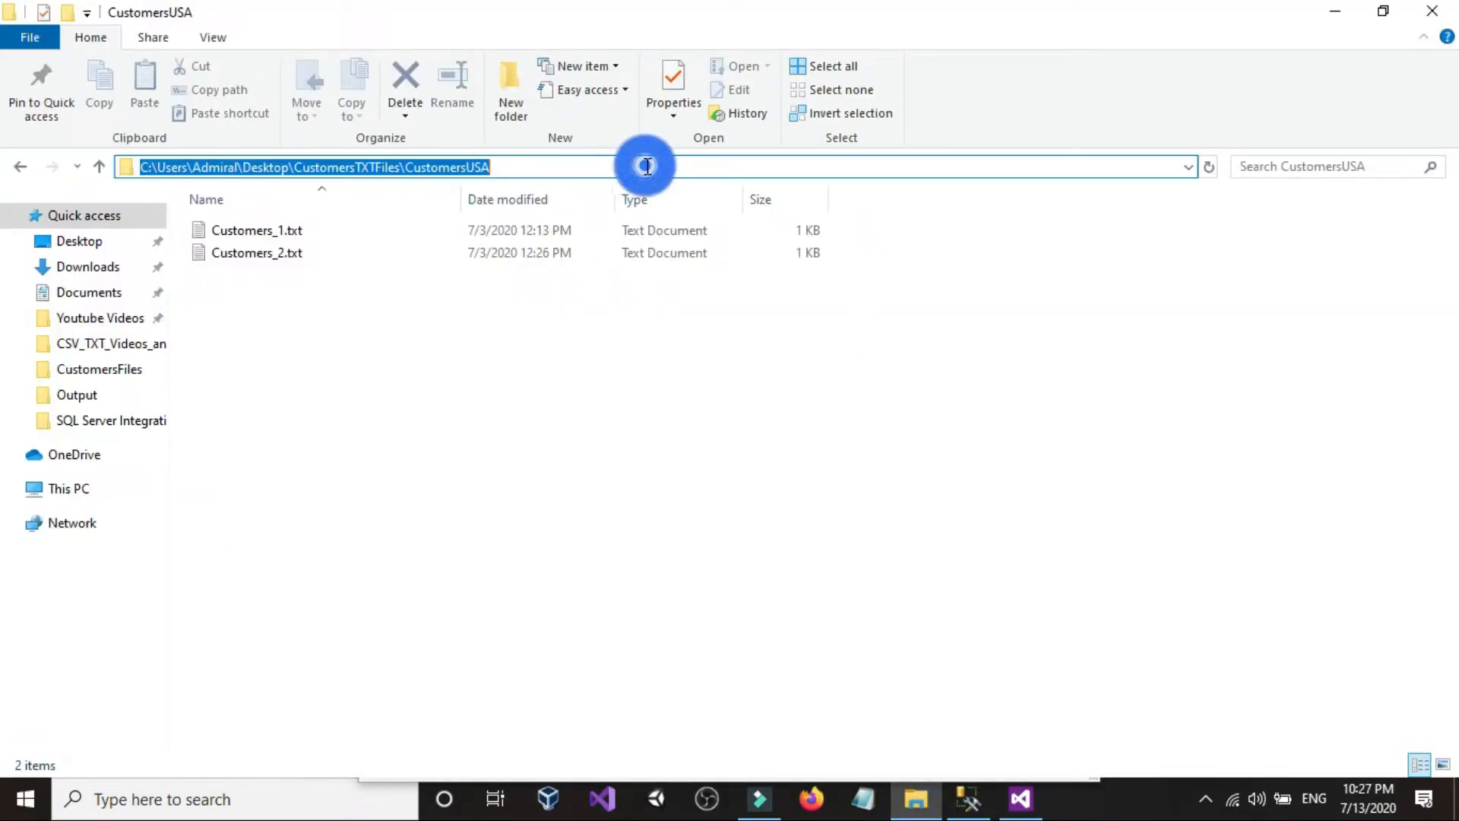
pyautogui.rightClick(646, 167)
pyautogui.click(696, 234)
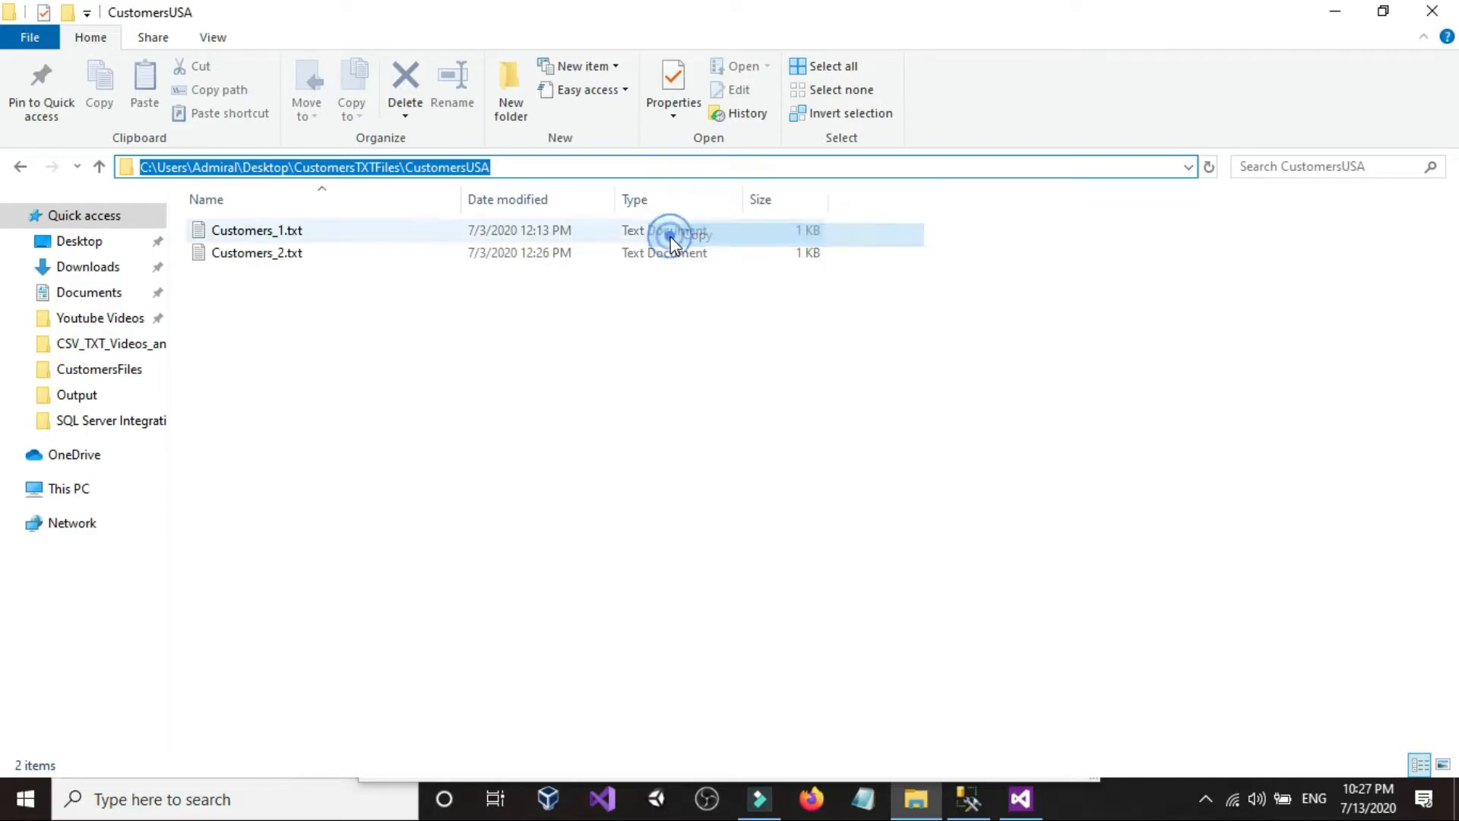
pyautogui.click(1042, 808)
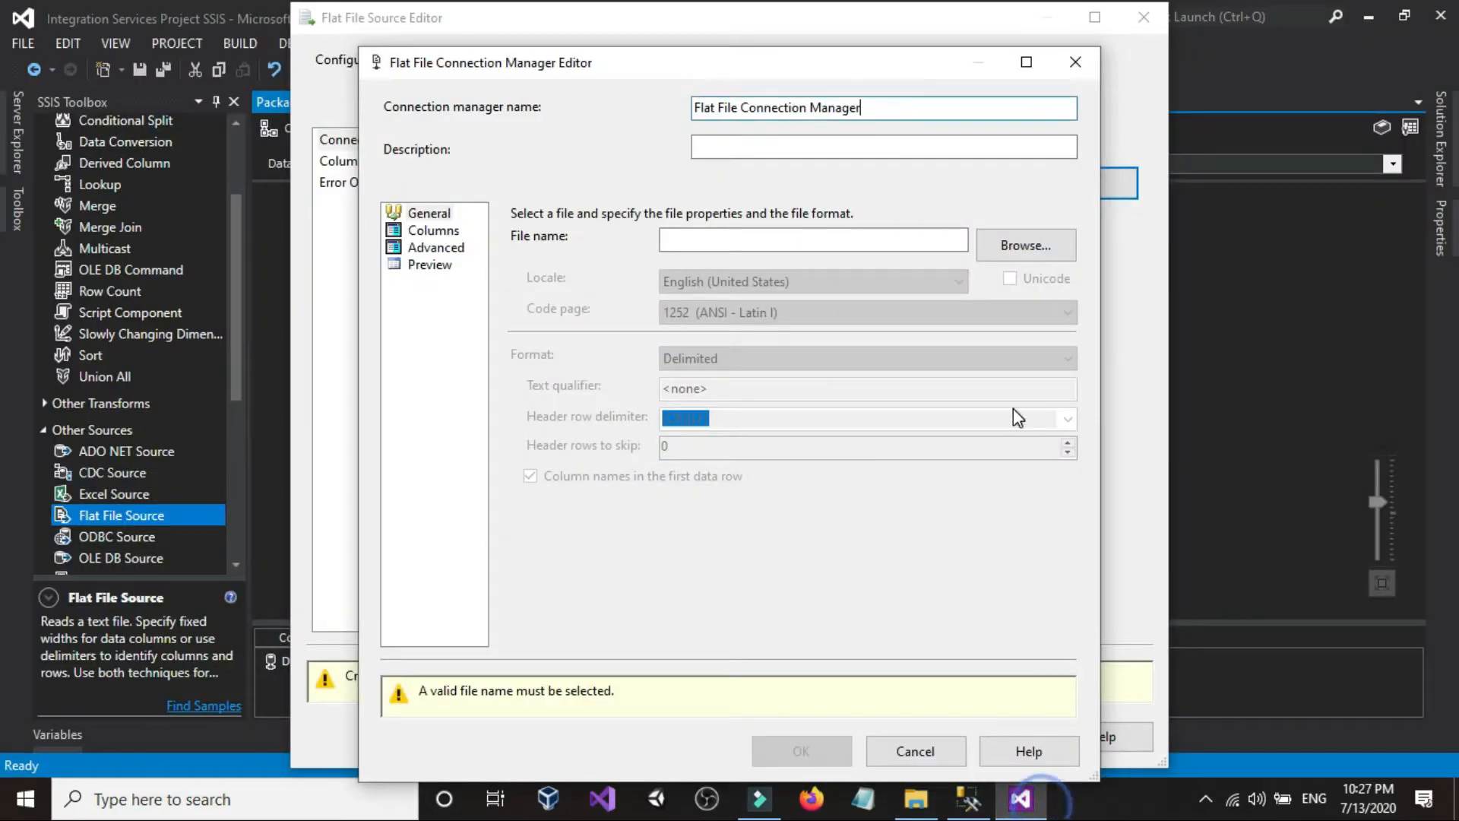
# Browse the CustomersTXTFiles folder for the connection's source file, checking CustomersUK against the folder paths listed in SQL Server Management Studio.
pyautogui.click(1050, 258)
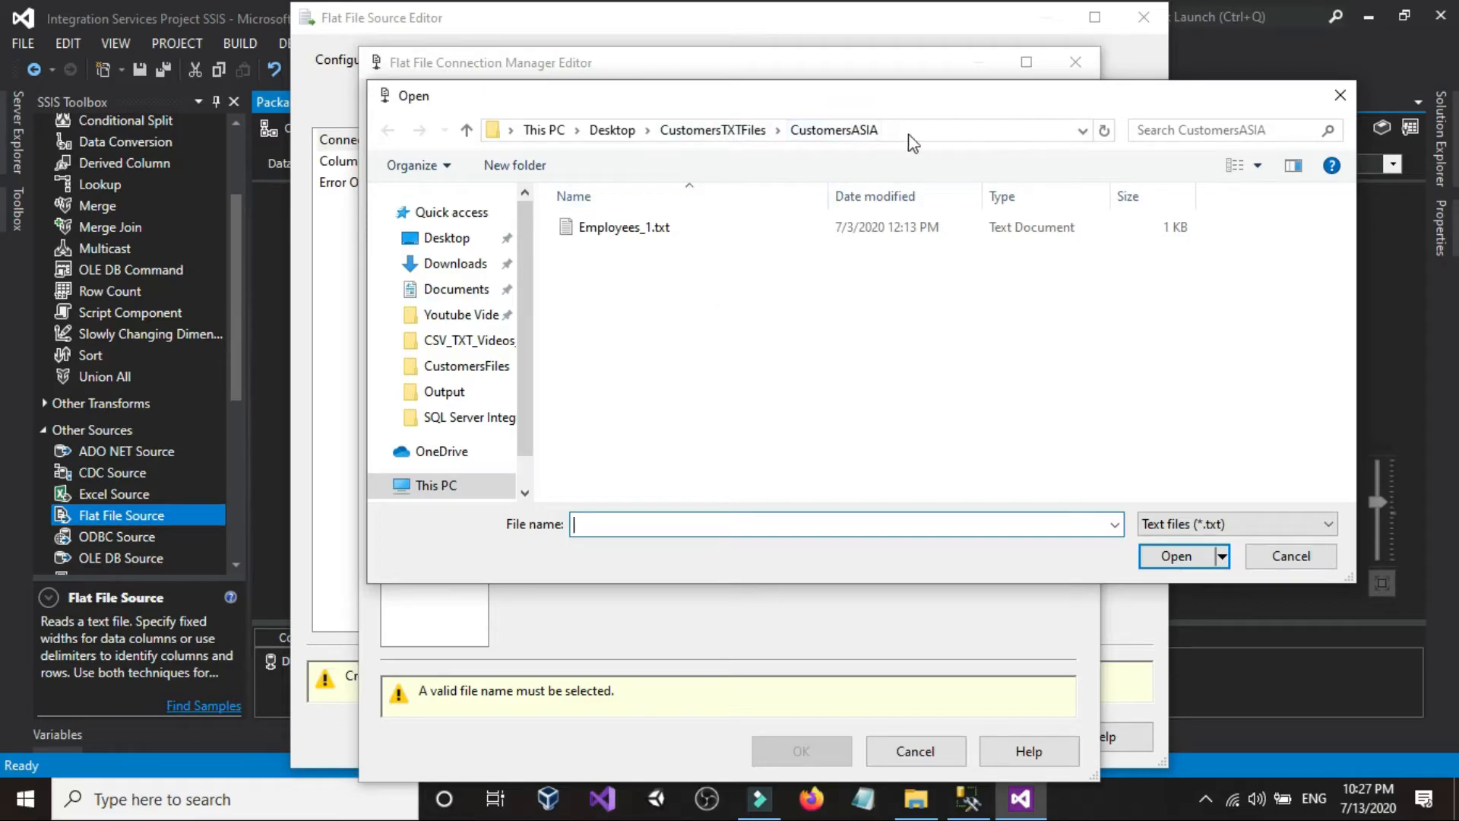
pyautogui.click(690, 129)
pyautogui.click(675, 389)
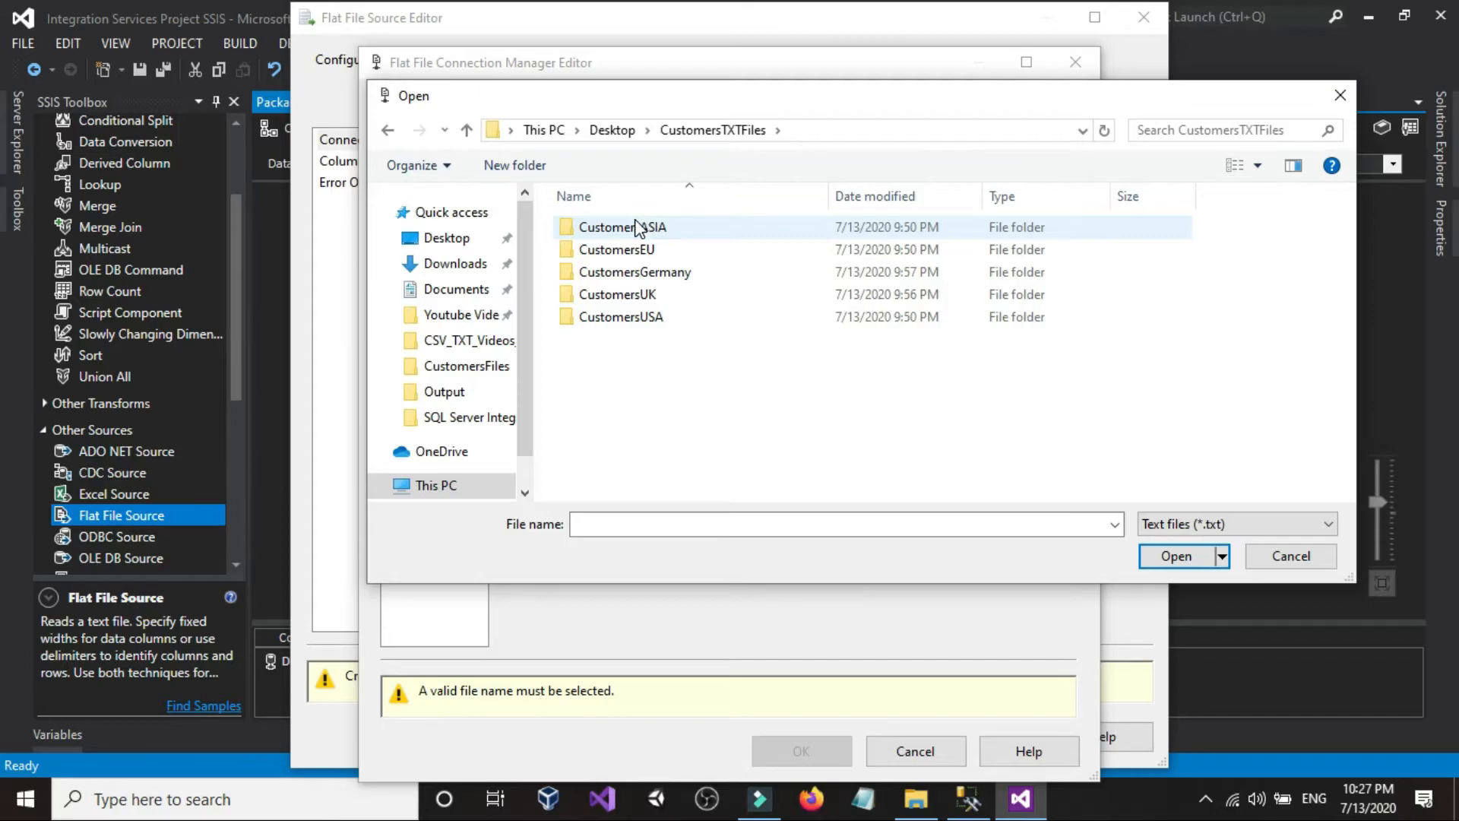
pyautogui.doubleClick(650, 296)
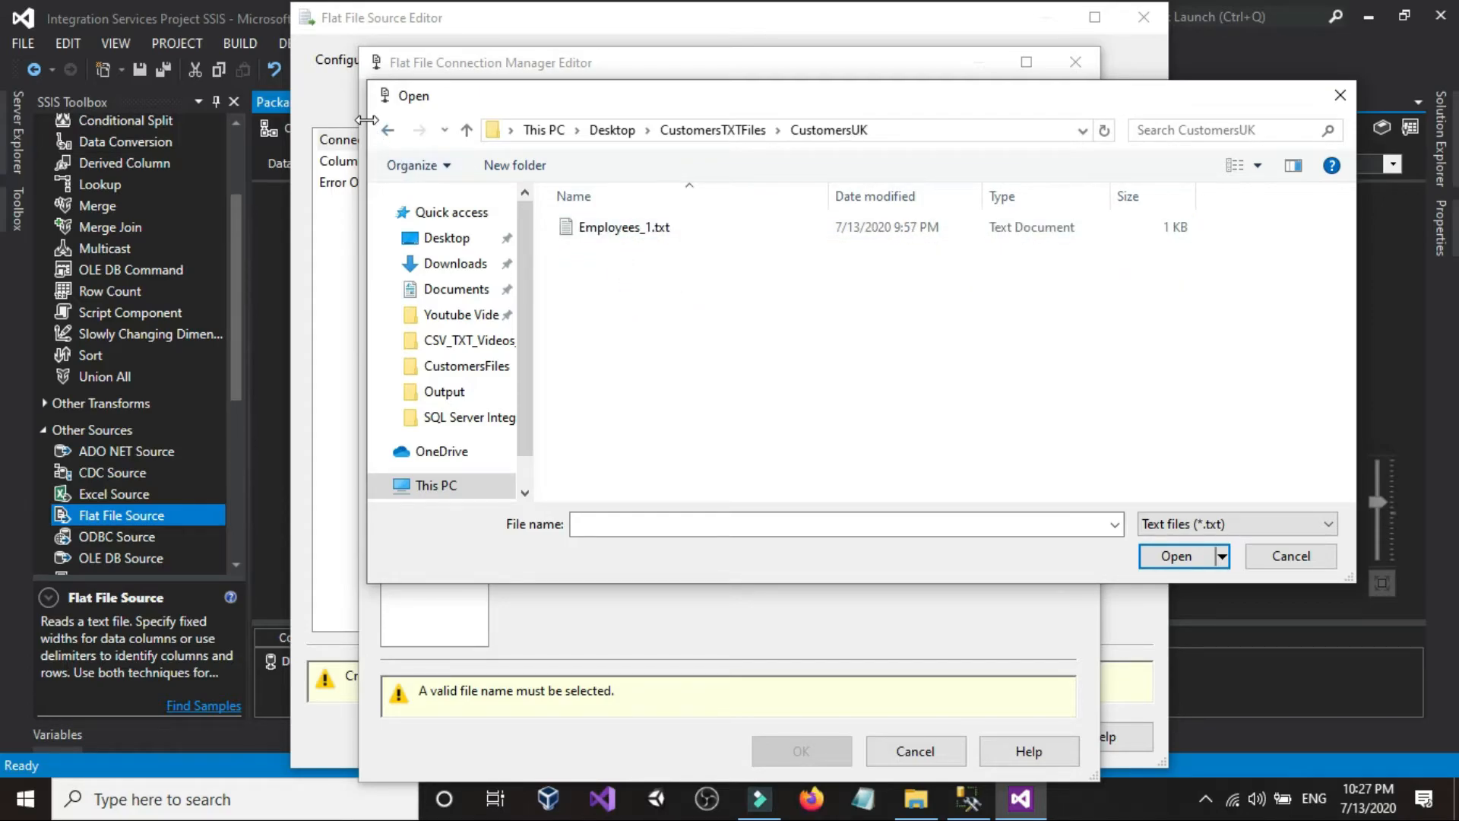
pyautogui.click(387, 129)
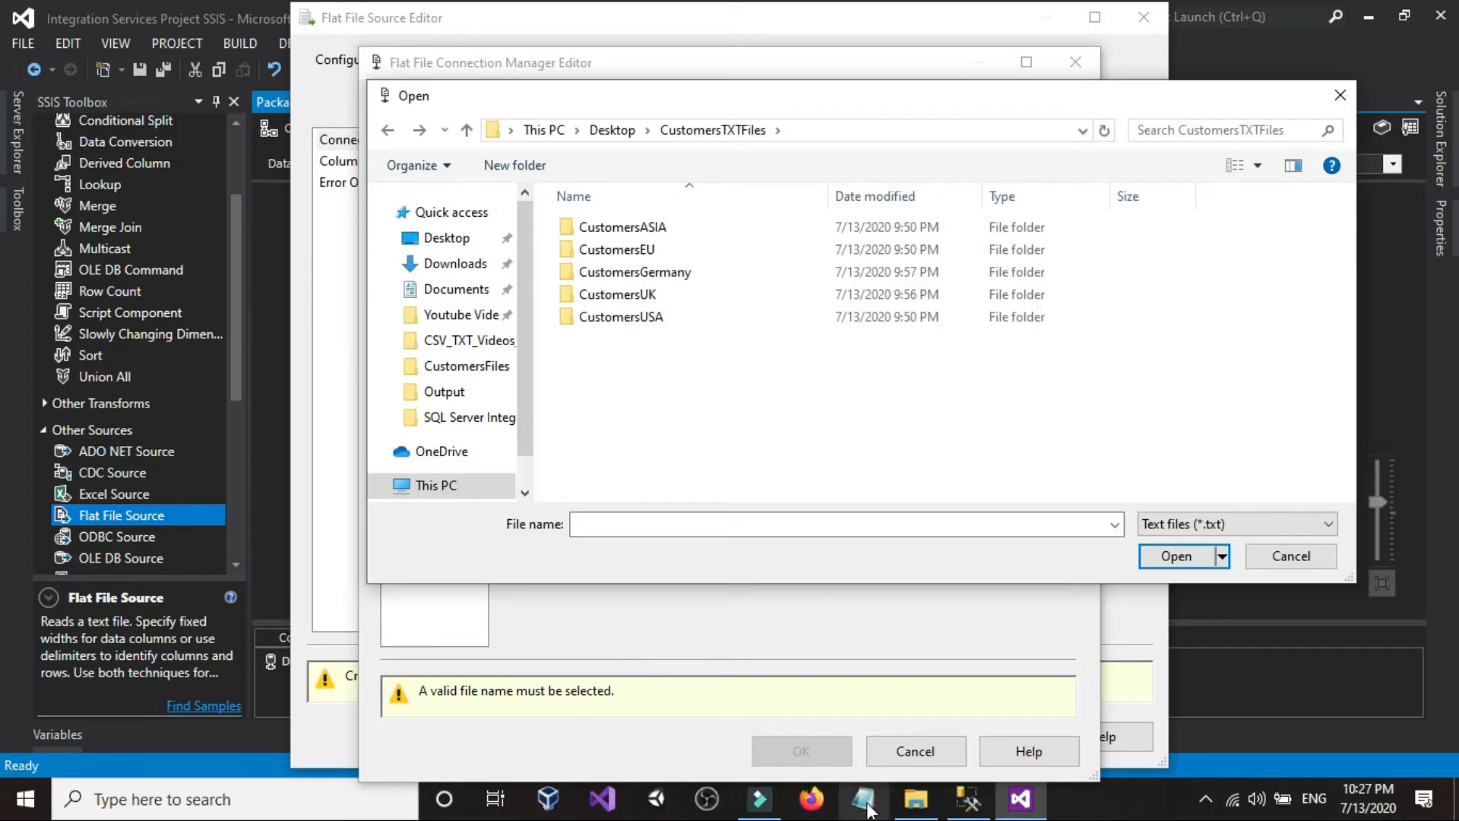
pyautogui.click(967, 798)
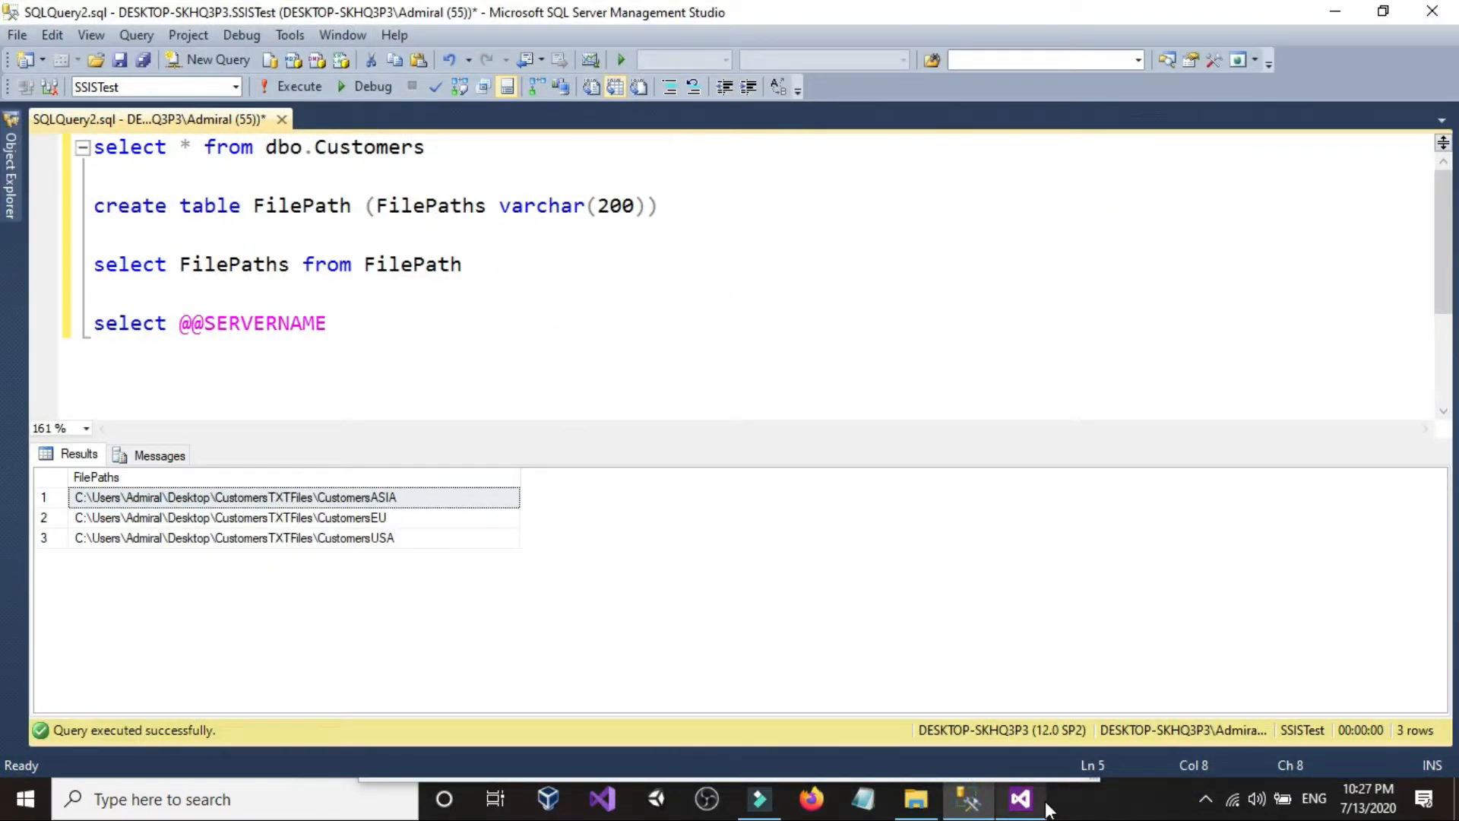
pyautogui.click(1020, 798)
# Set the connection's source file to Employees_1.txt in the CustomersASIA folder.
pyautogui.doubleClick(645, 296)
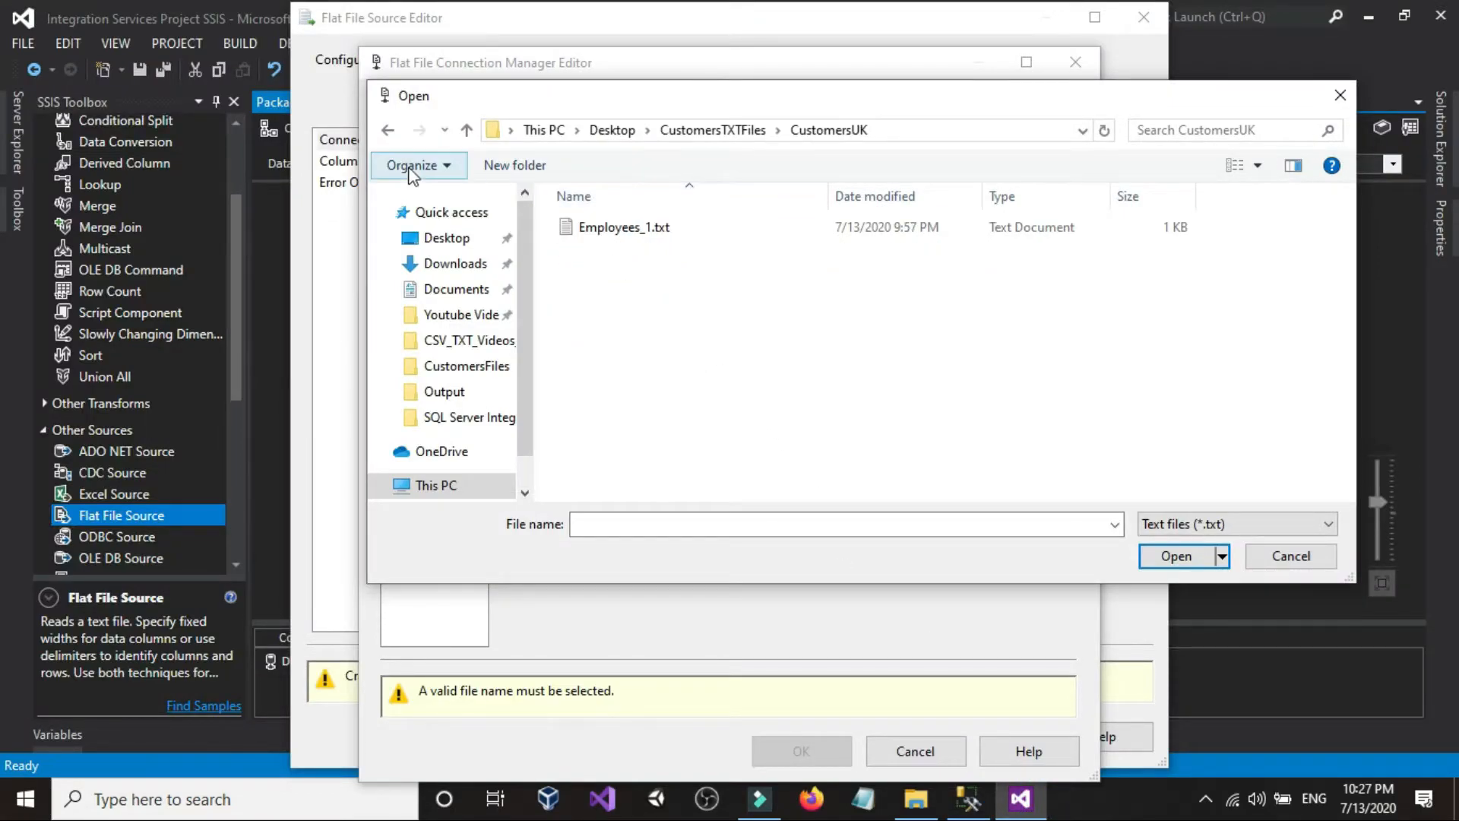
pyautogui.click(387, 130)
pyautogui.click(619, 228)
pyautogui.doubleClick(619, 228)
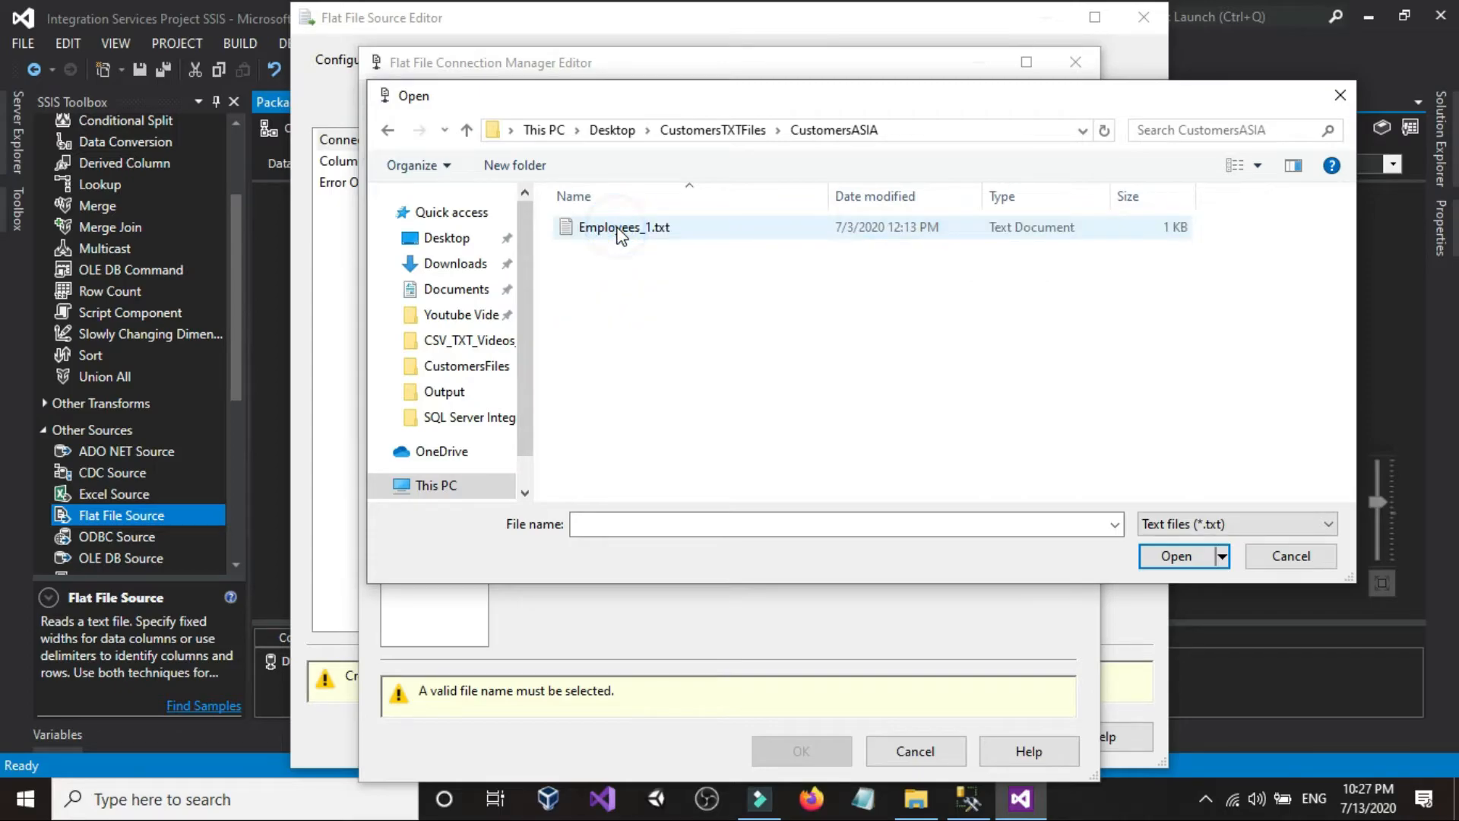
pyautogui.doubleClick(617, 230)
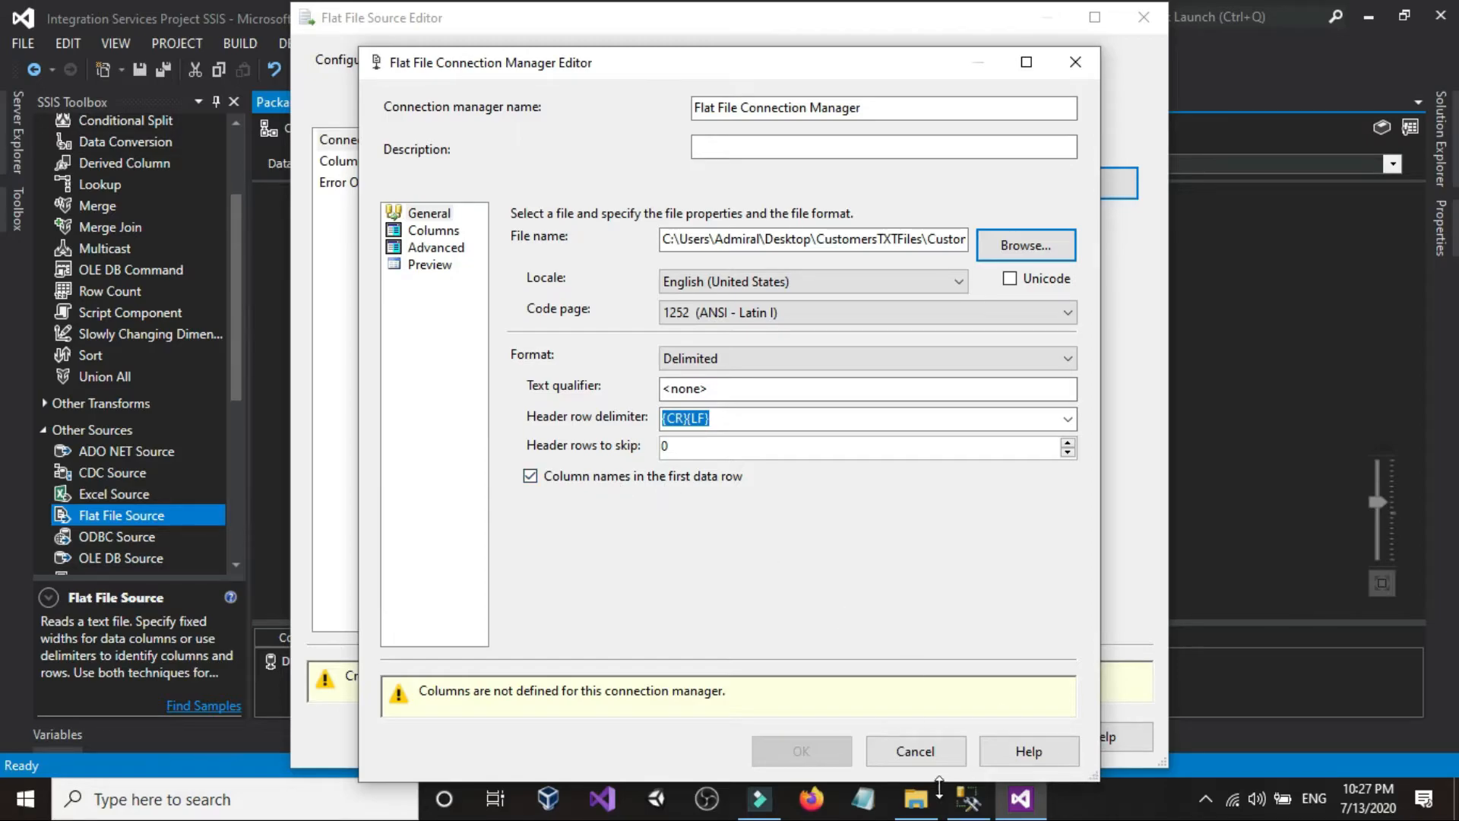
# Switch to File Explorer, examine the header row of Customers_1.txt in CustomersUSA, close it, and return to Visual Studio.
pyautogui.click(915, 798)
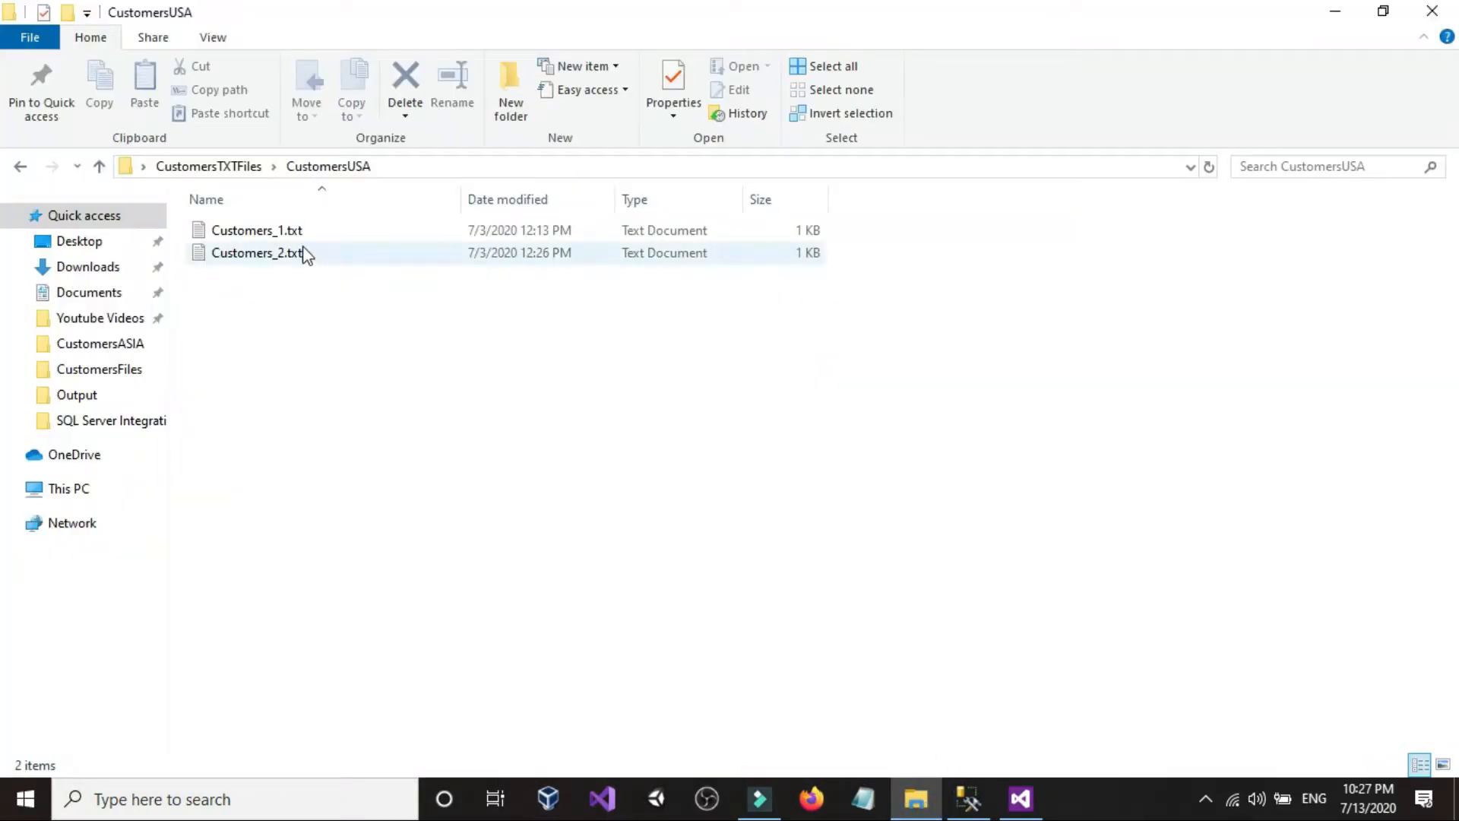
pyautogui.doubleClick(296, 230)
pyautogui.moveTo(632, 281); pyautogui.dragTo(312, 274)
pyautogui.click(675, 286)
pyautogui.click(1390, 221)
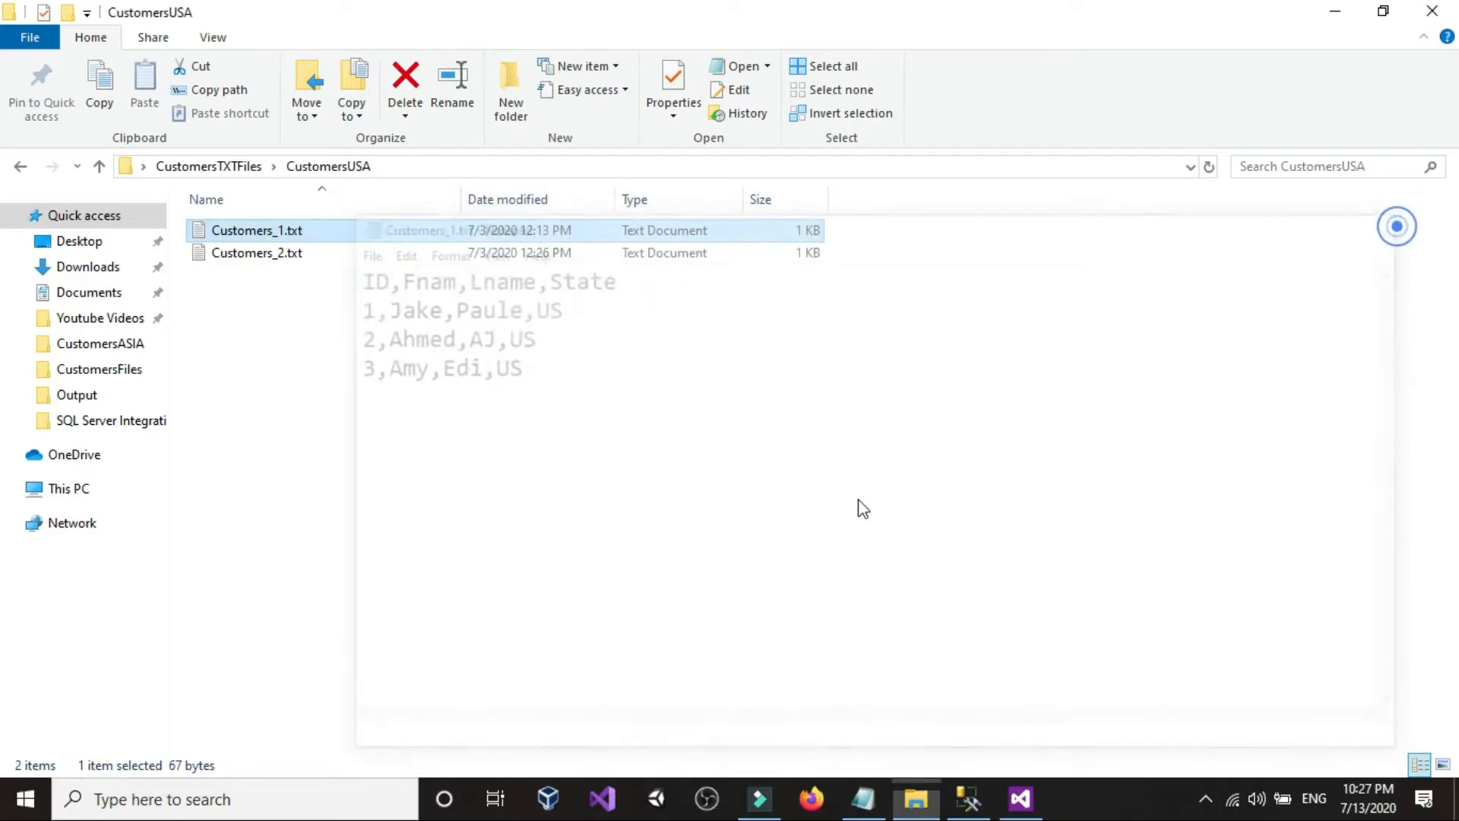
pyautogui.click(1016, 798)
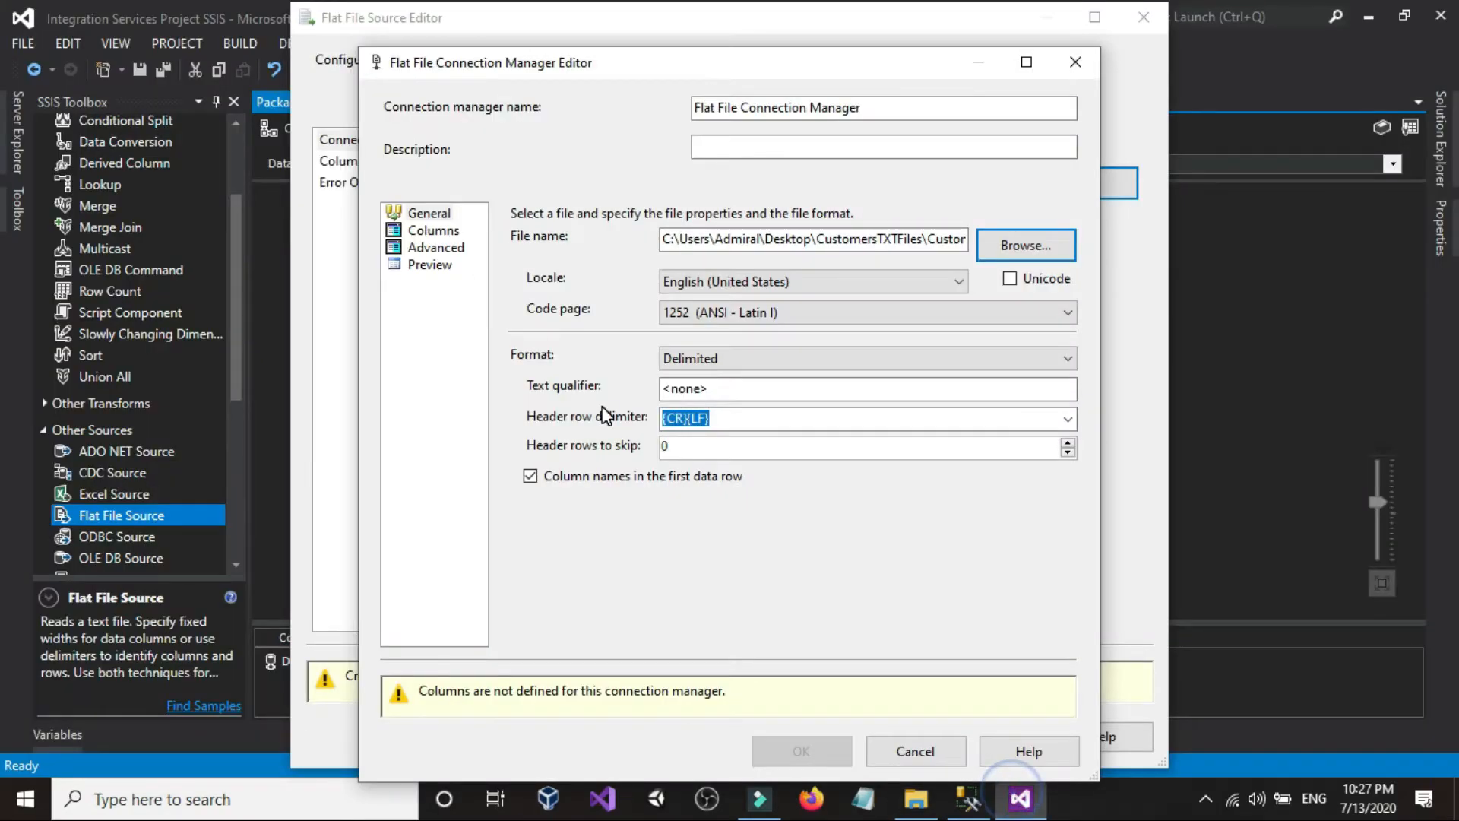
# Review the connection's columns and preview, accept the connection manager, and retain null values from the source in the data flow.
pyautogui.click(430, 230)
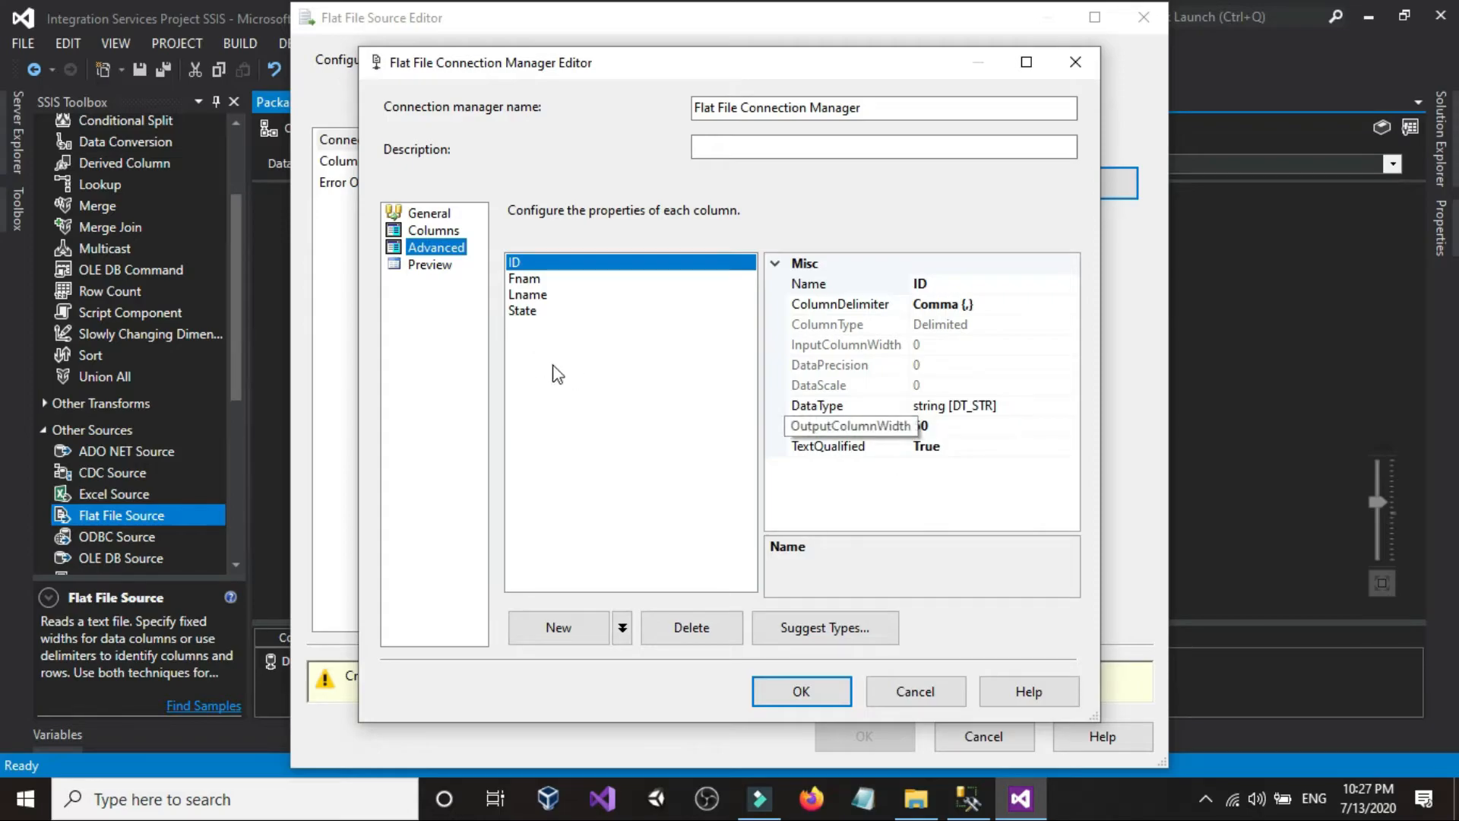
pyautogui.click(431, 268)
pyautogui.click(835, 693)
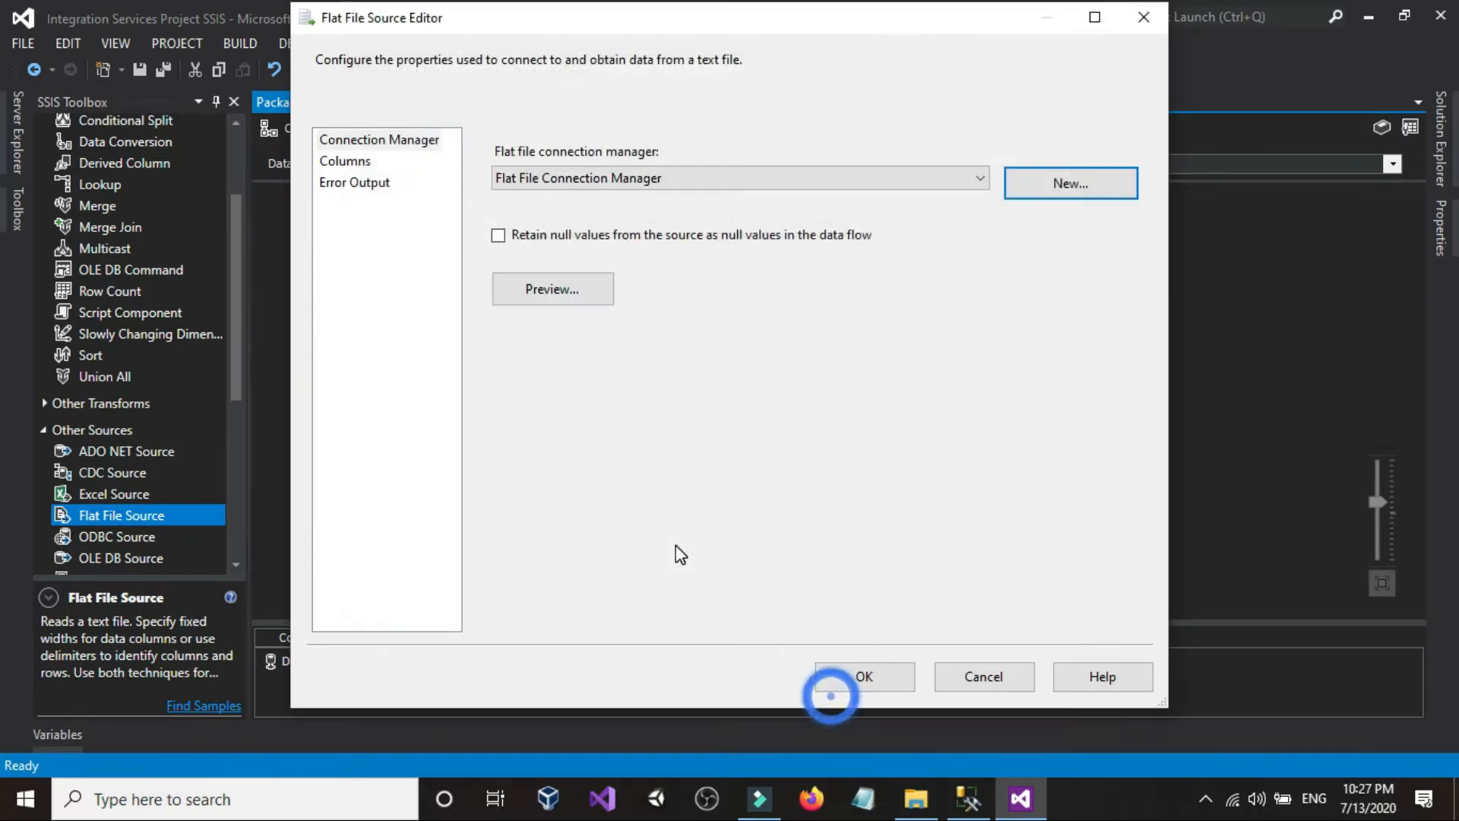
pyautogui.click(524, 234)
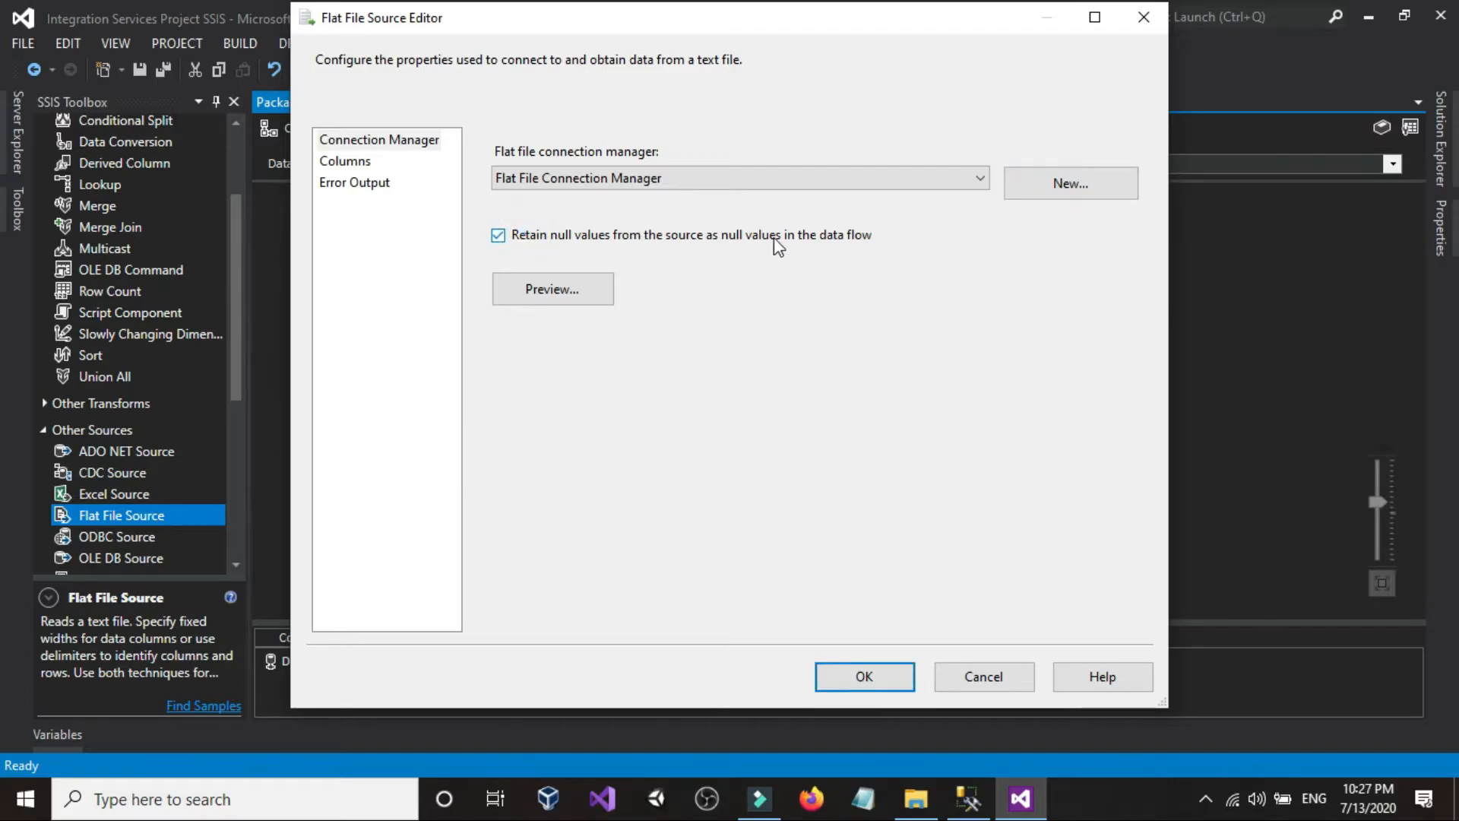
# Examine the State values in Customers_1.txt through File Explorer, close the file, and check the folder paths in SQL Server Management Studio.
pyautogui.click(916, 798)
pyautogui.doubleClick(280, 230)
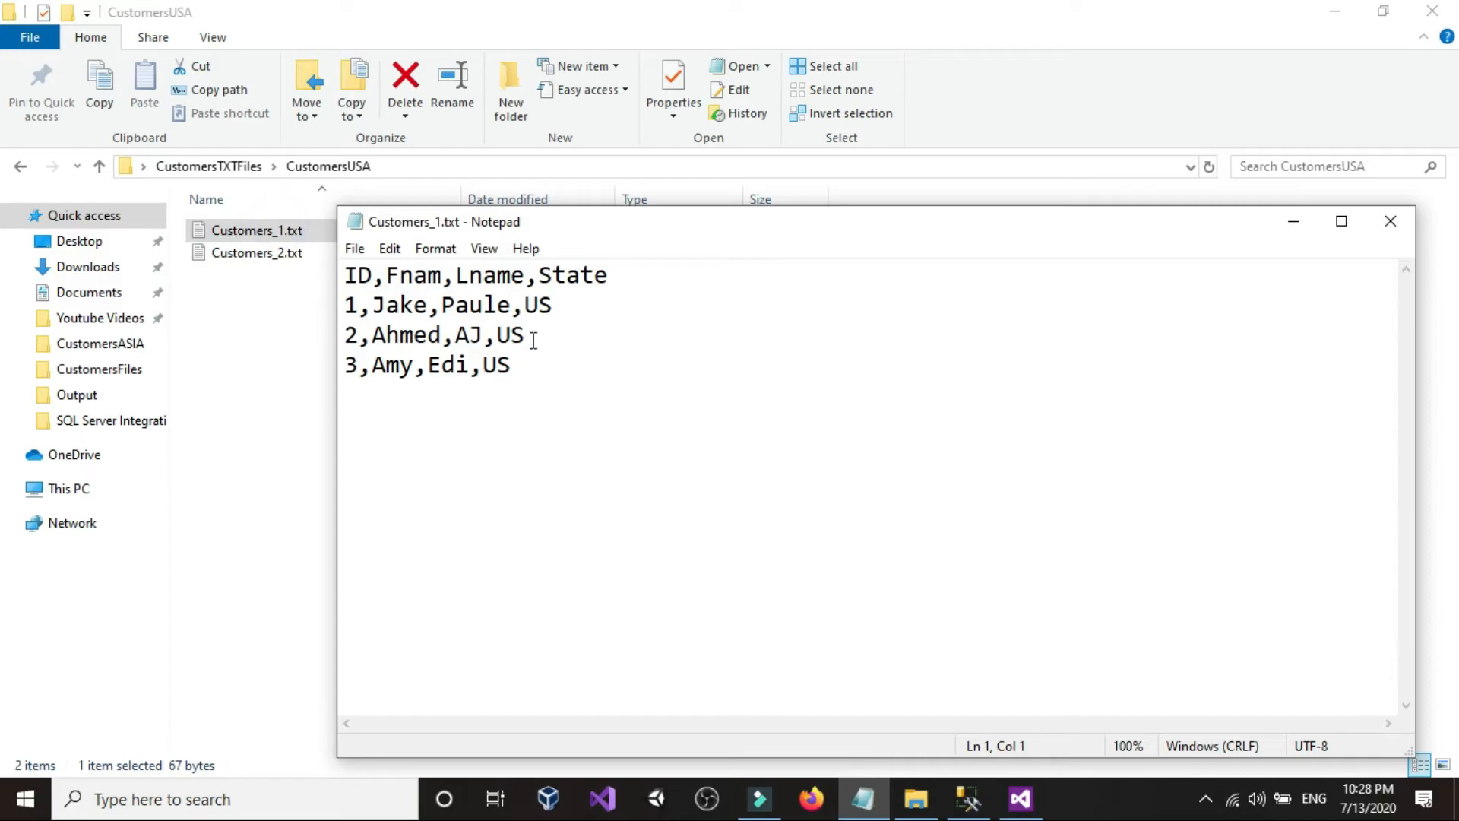
pyautogui.moveTo(526, 311); pyautogui.dragTo(570, 309)
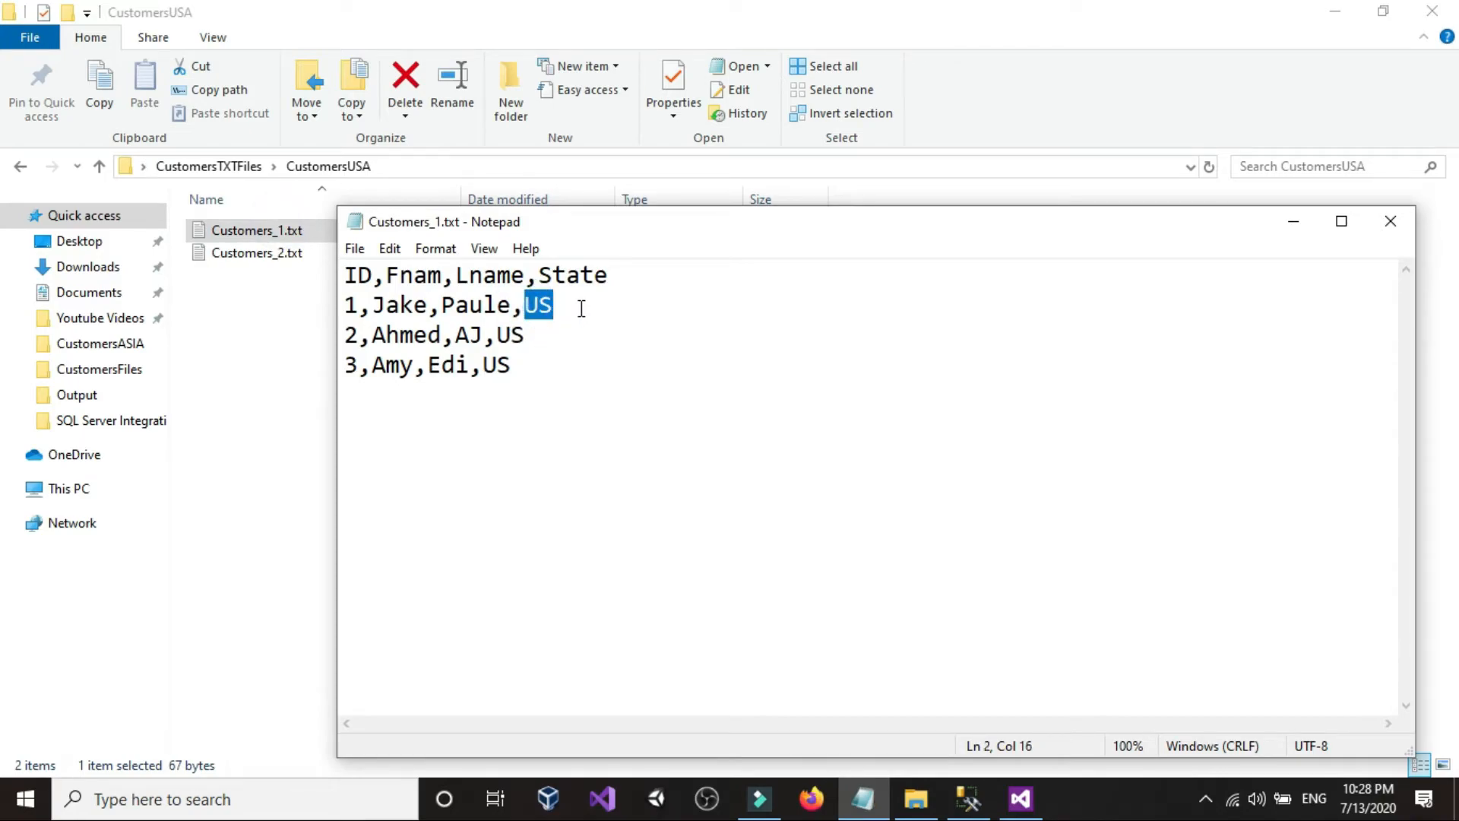
pyautogui.moveTo(498, 338); pyautogui.dragTo(563, 307)
pyautogui.click(562, 307)
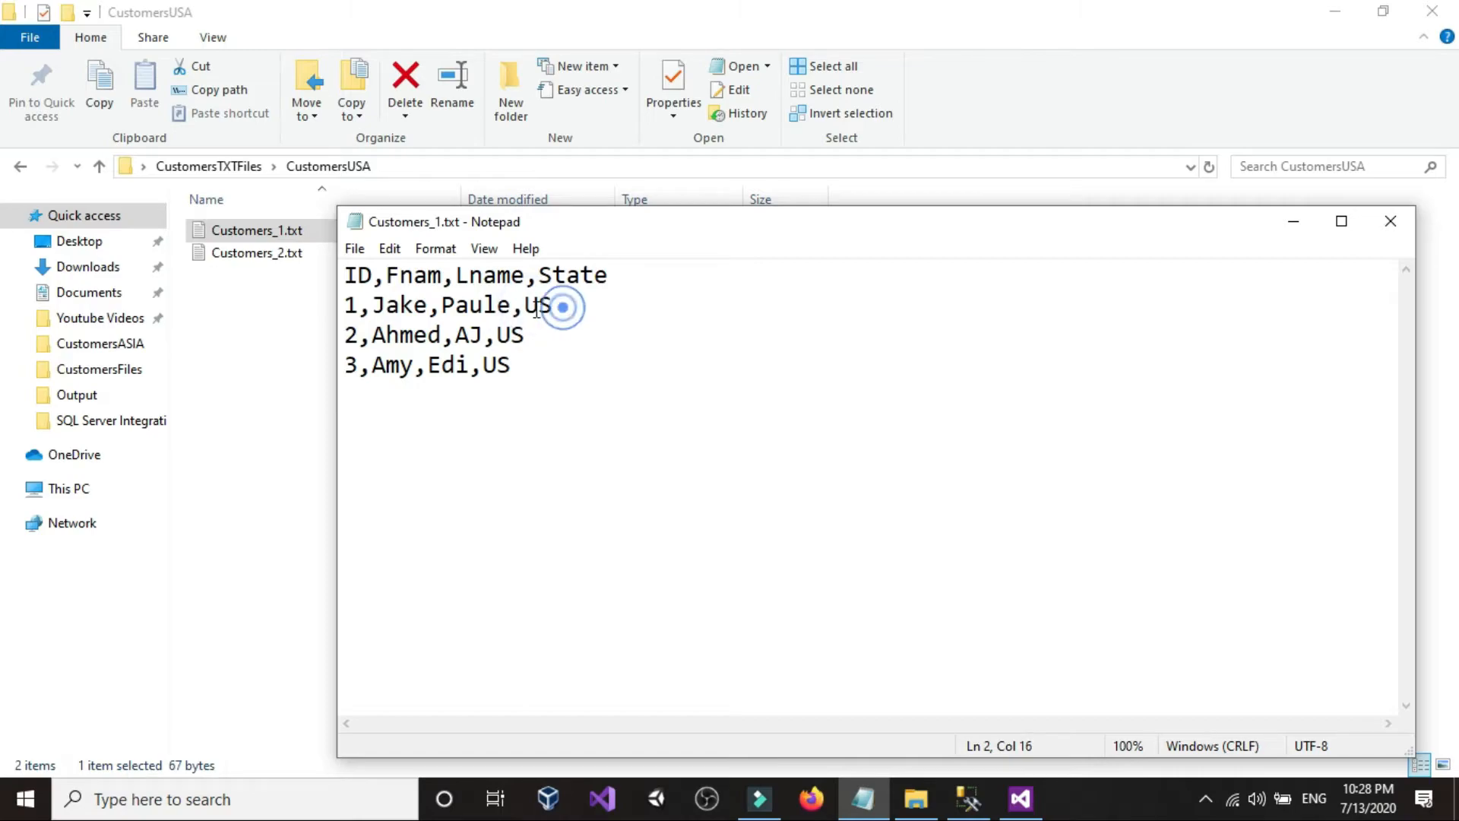
pyautogui.click(1390, 221)
pyautogui.moveTo(1033, 807)
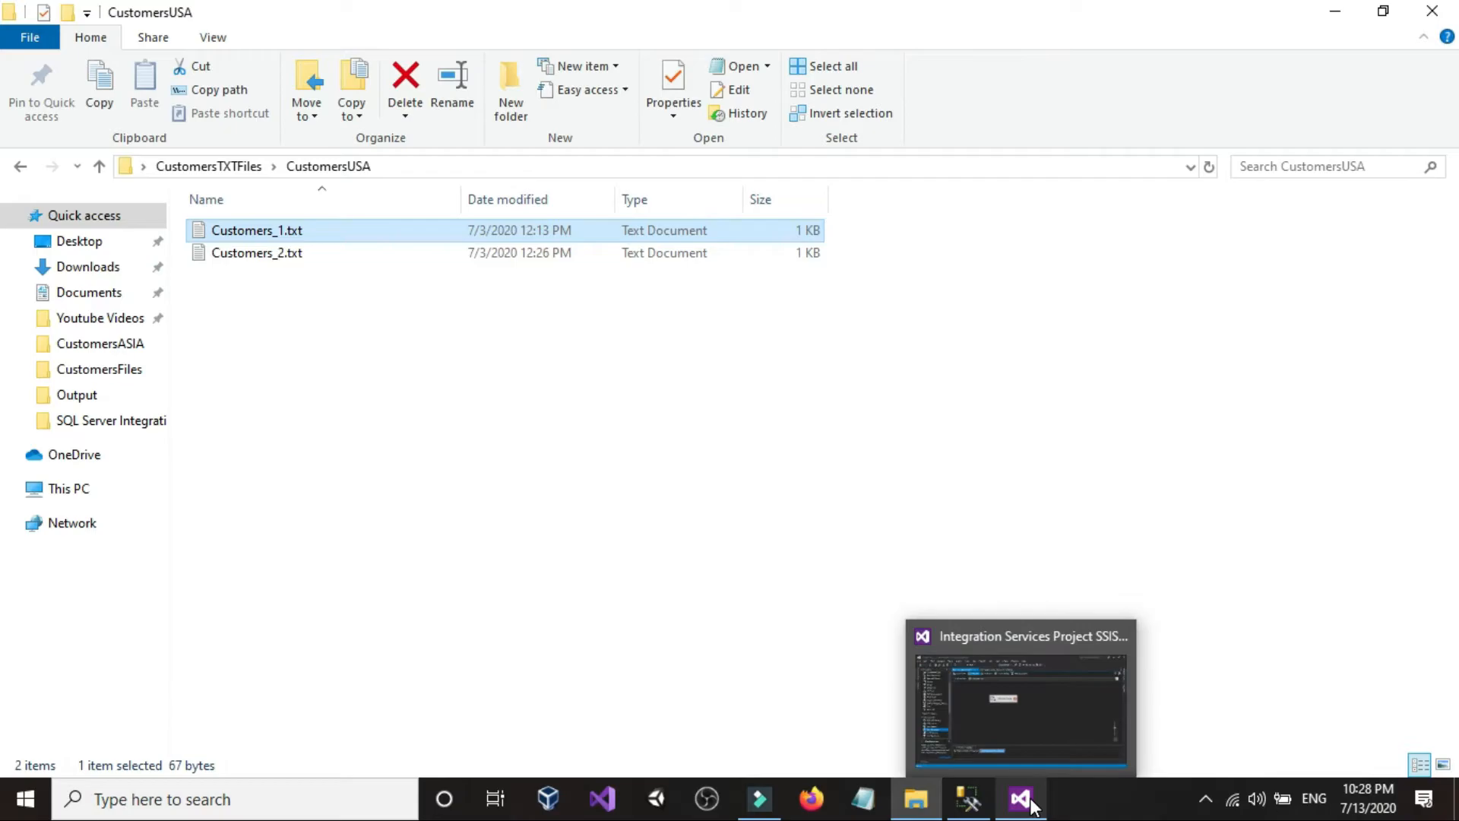
pyautogui.click(969, 799)
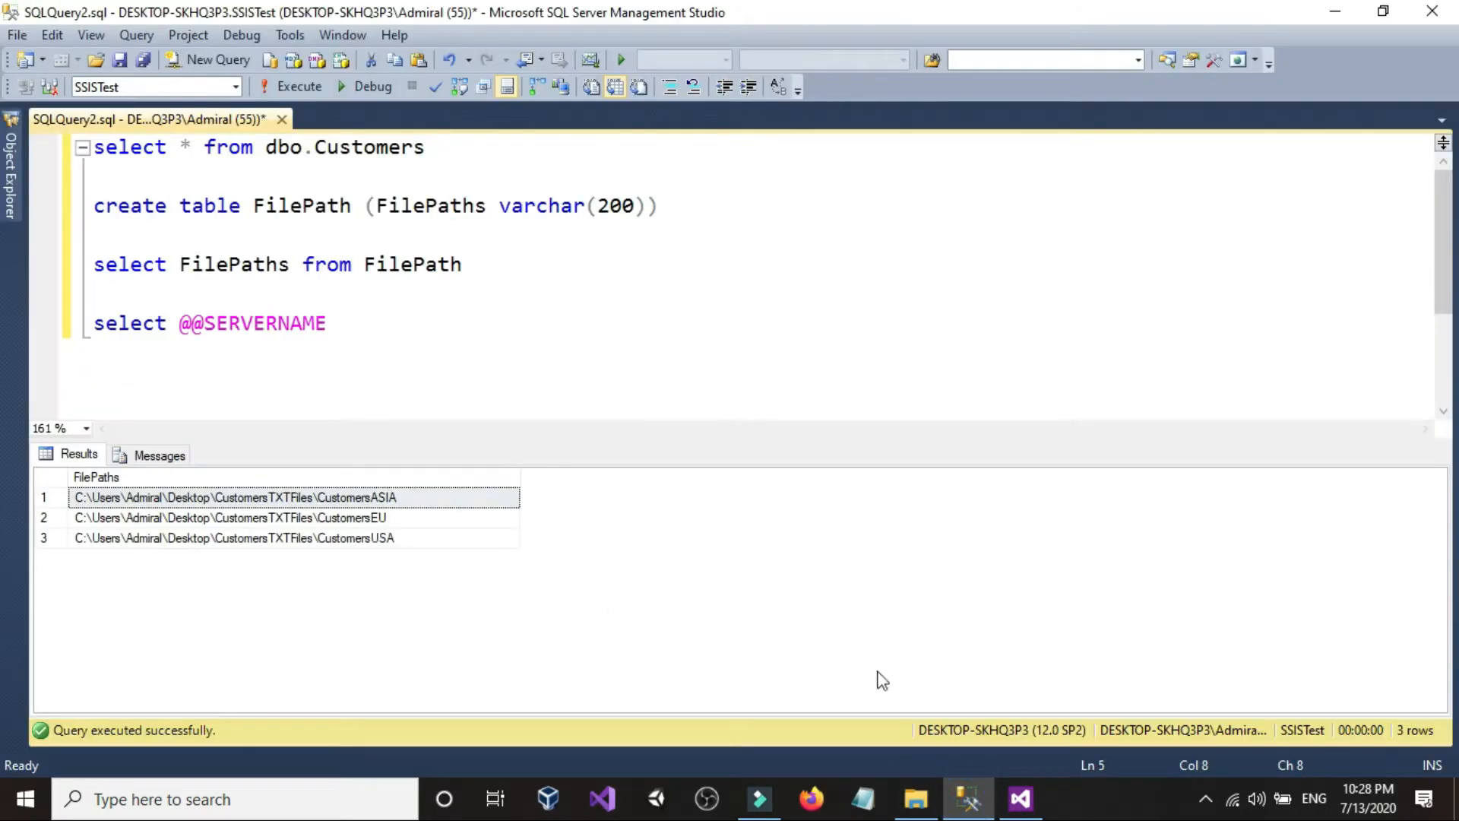
# Return to Visual Studio, check the Flat File Source's column mapping, and accept the source settings.
pyautogui.click(1018, 802)
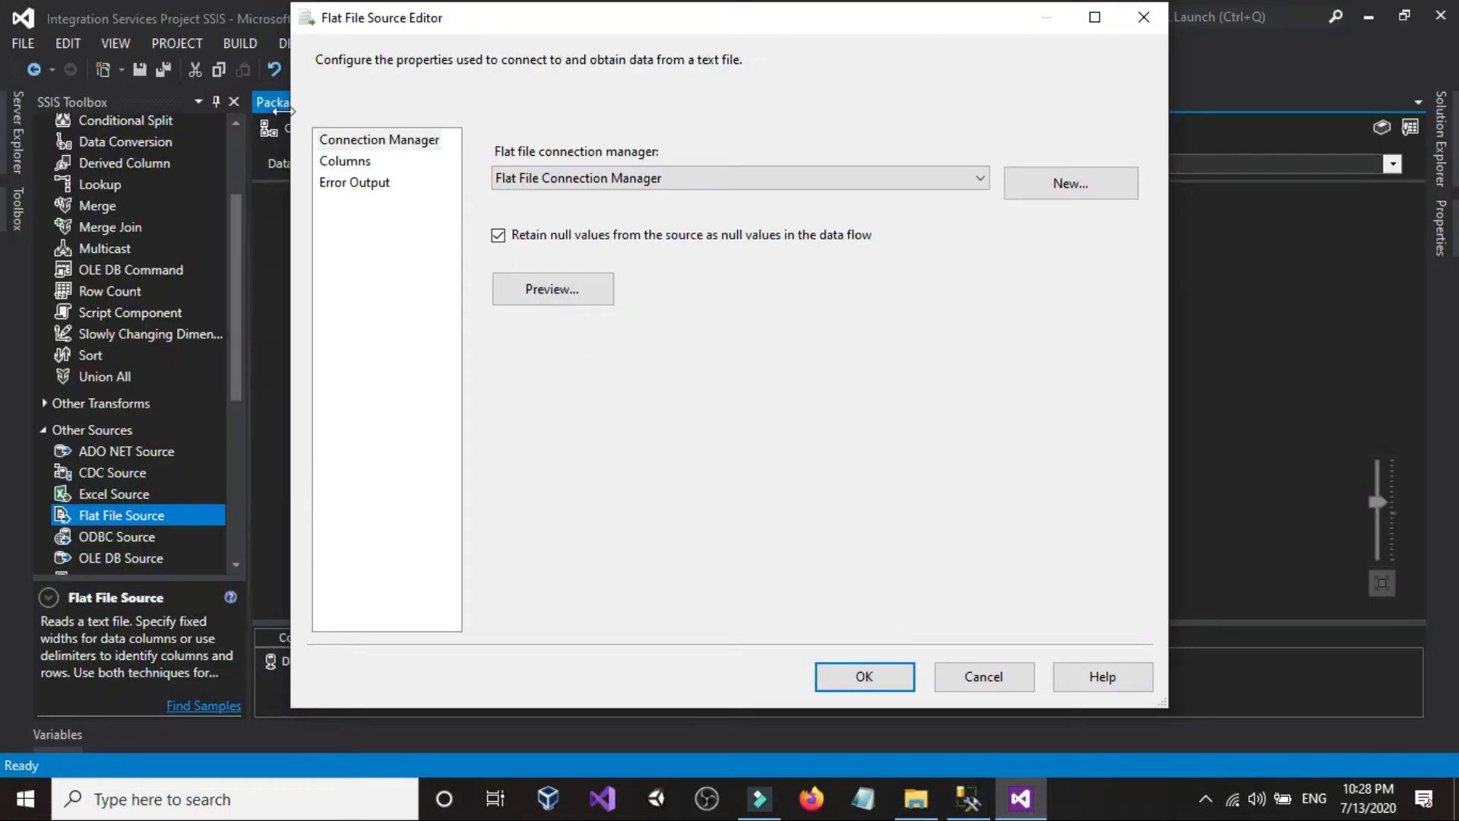
pyautogui.click(346, 162)
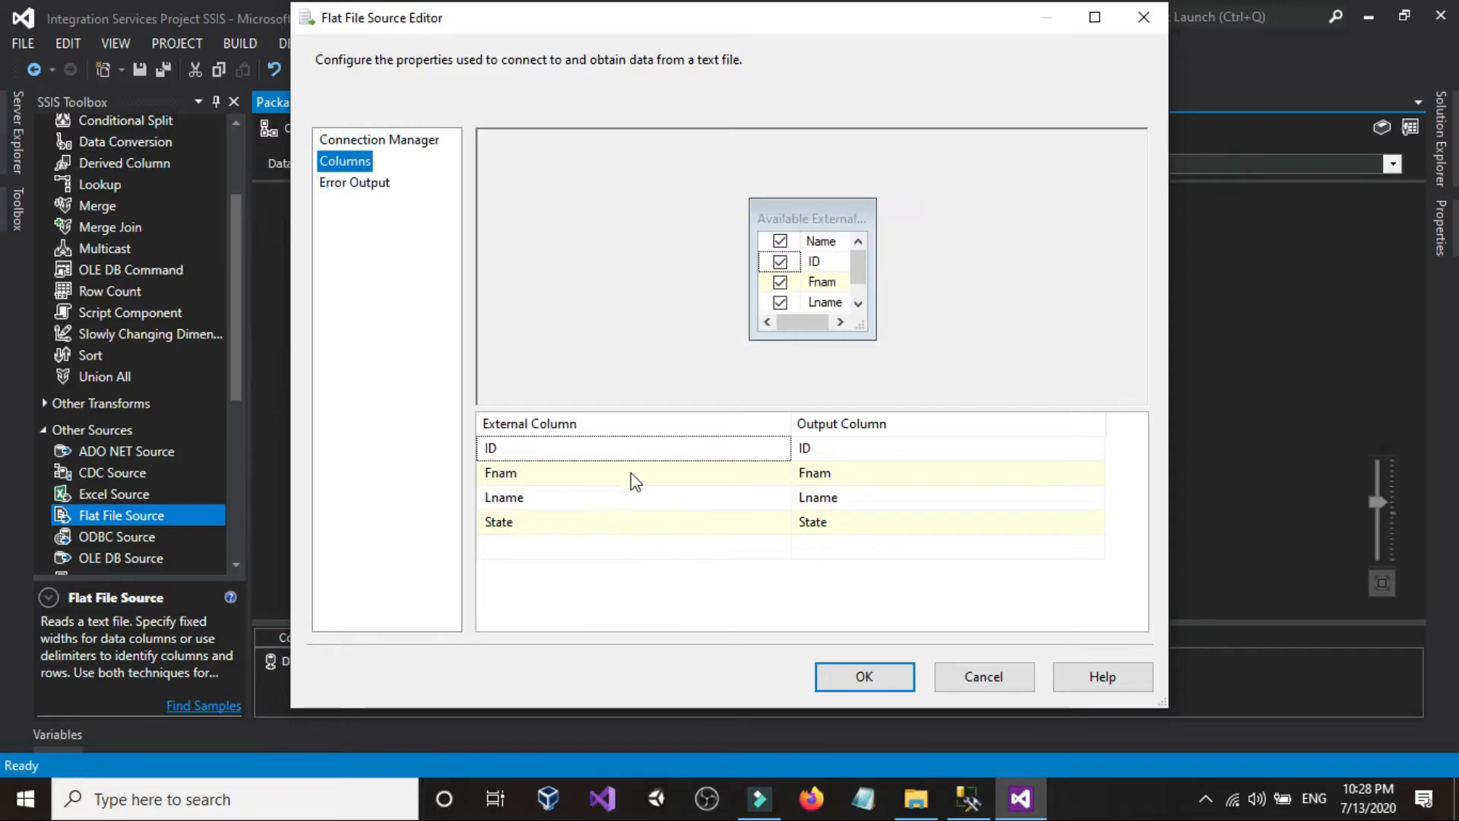
pyautogui.click(828, 679)
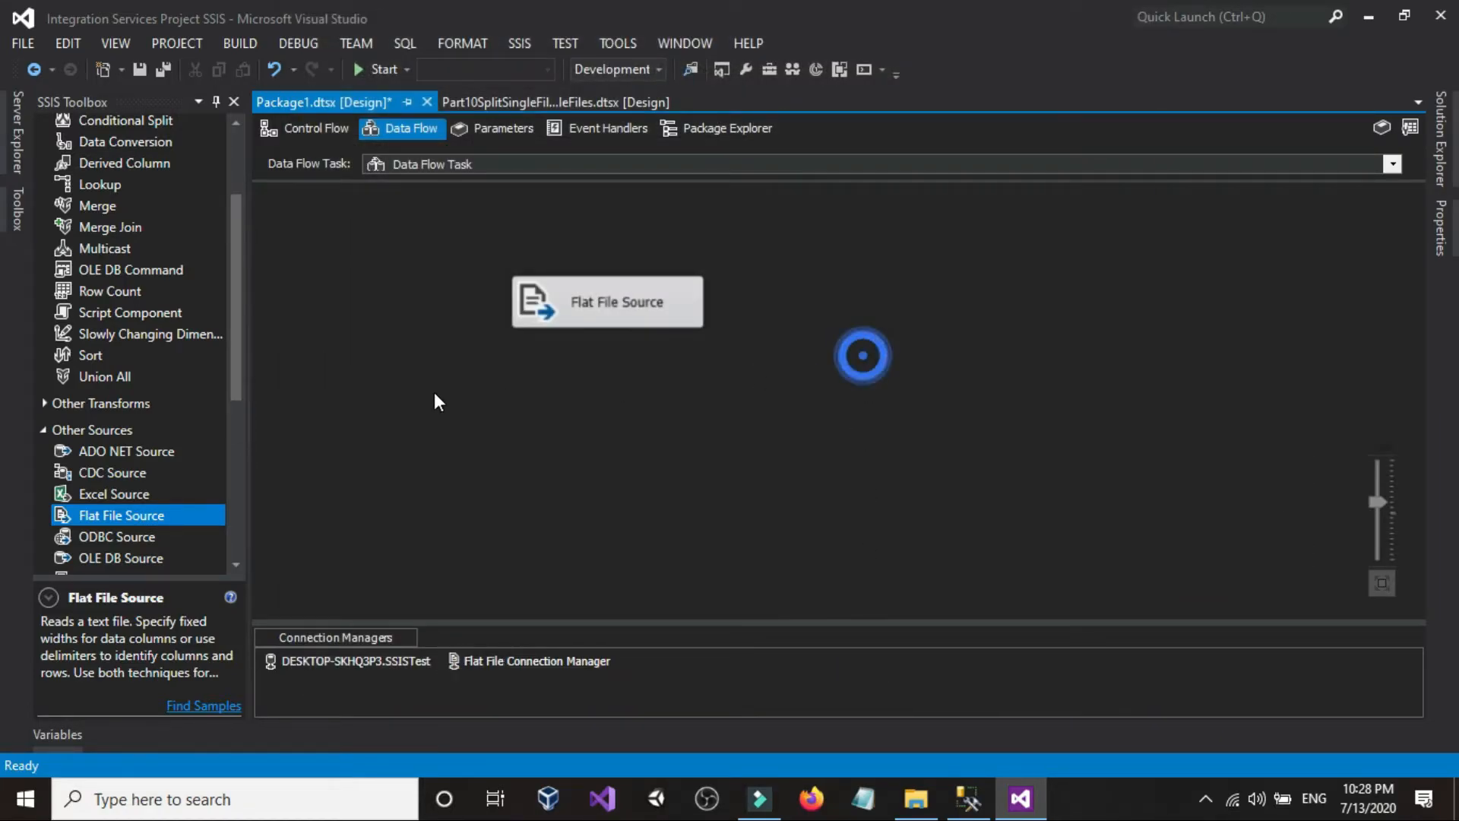
# Switch to SQL Server Management Studio and run only the select query on dbo.Customers to check the destination table.
pyautogui.click(968, 798)
pyautogui.click(462, 150)
pyautogui.moveTo(462, 150); pyautogui.dragTo(93, 147)
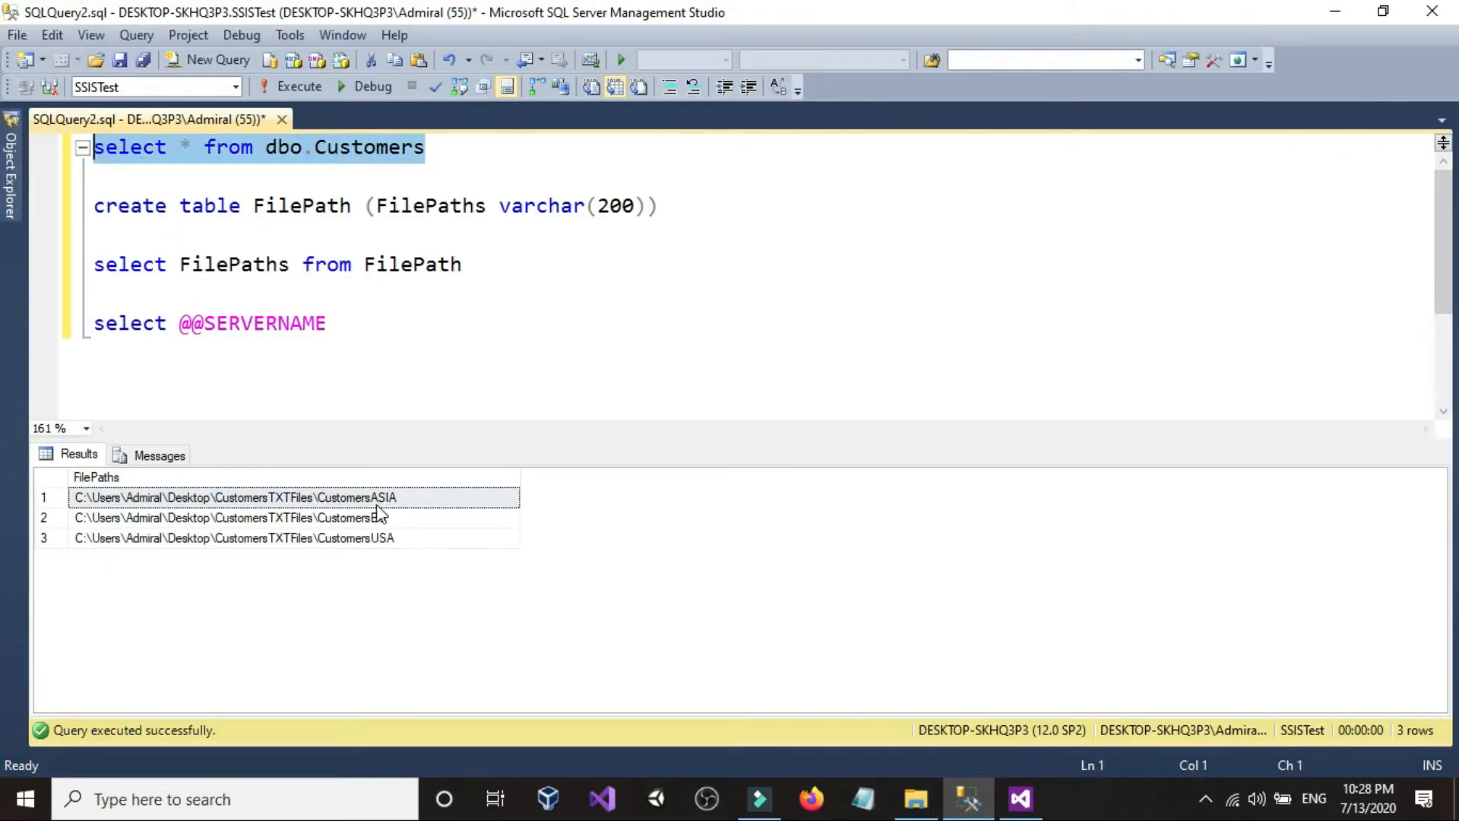
pyautogui.click(456, 156)
pyautogui.moveTo(456, 156); pyautogui.dragTo(93, 147)
pyautogui.click(303, 93)
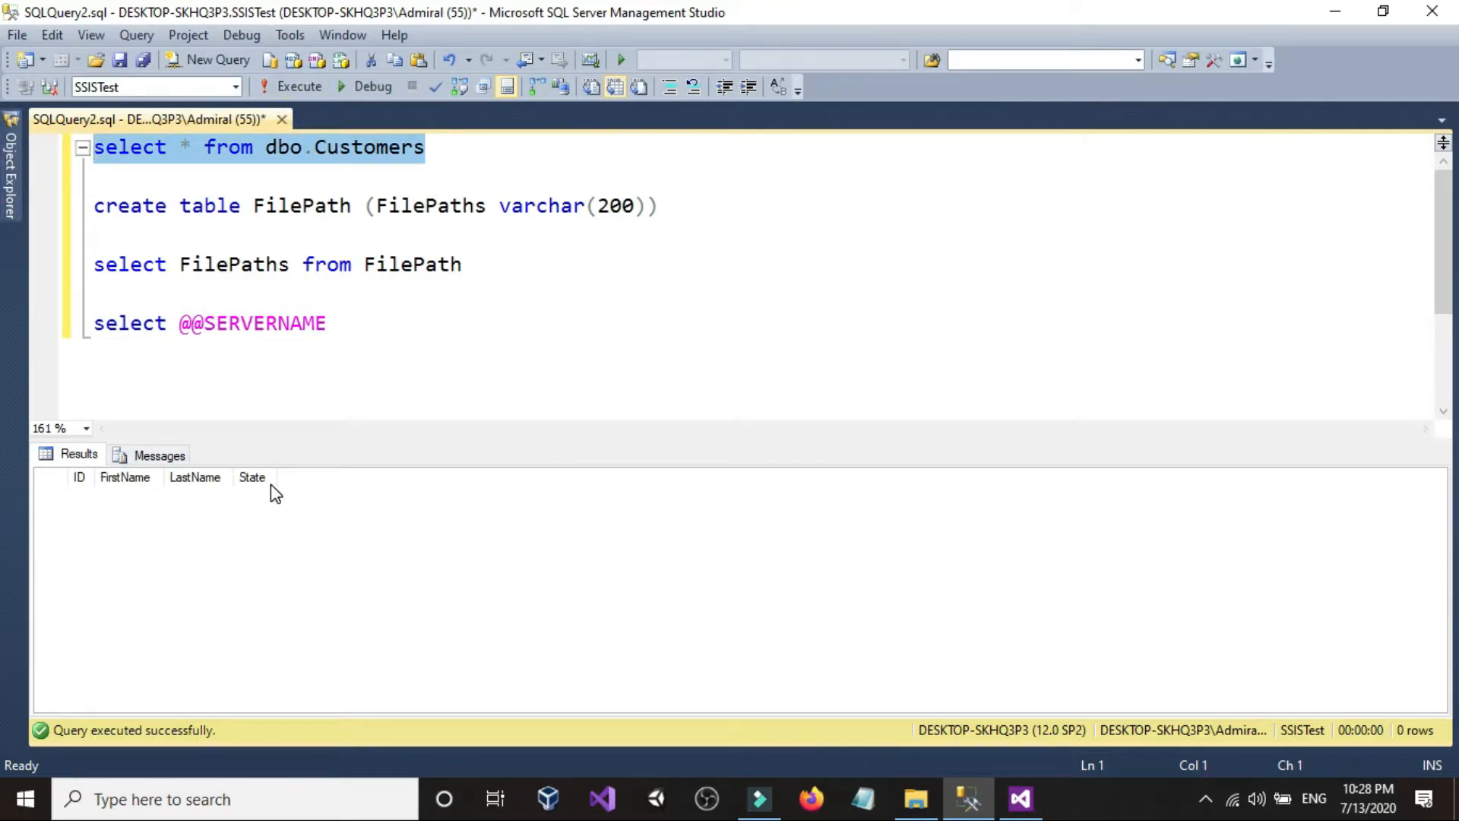
pyautogui.click(491, 145)
pyautogui.tripleClick(492, 145)
pyautogui.click(295, 87)
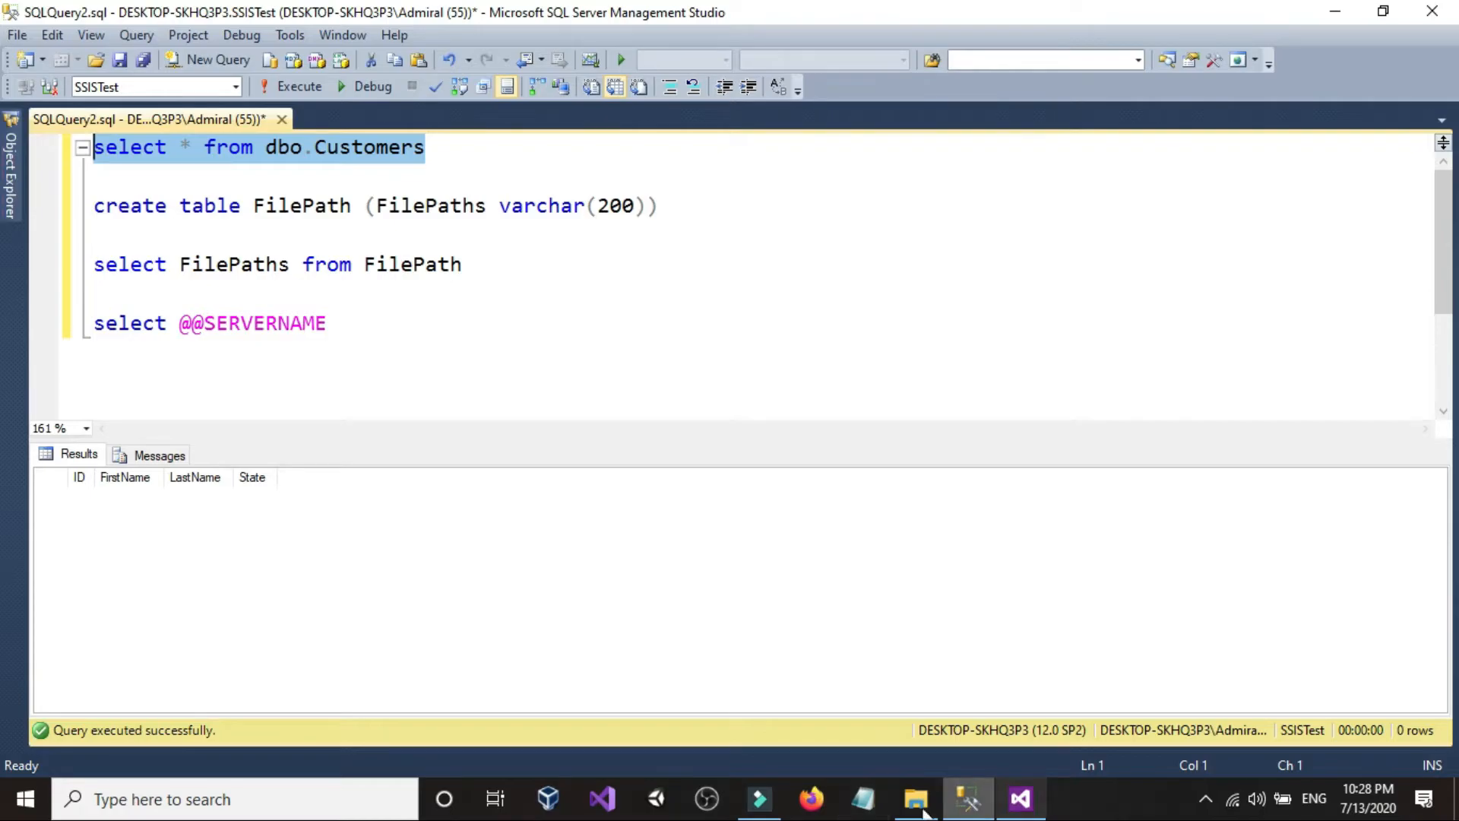
# Switch back to Visual Studio and add an OLE DB Destination to the data flow below the Flat File Source.
pyautogui.click(1020, 797)
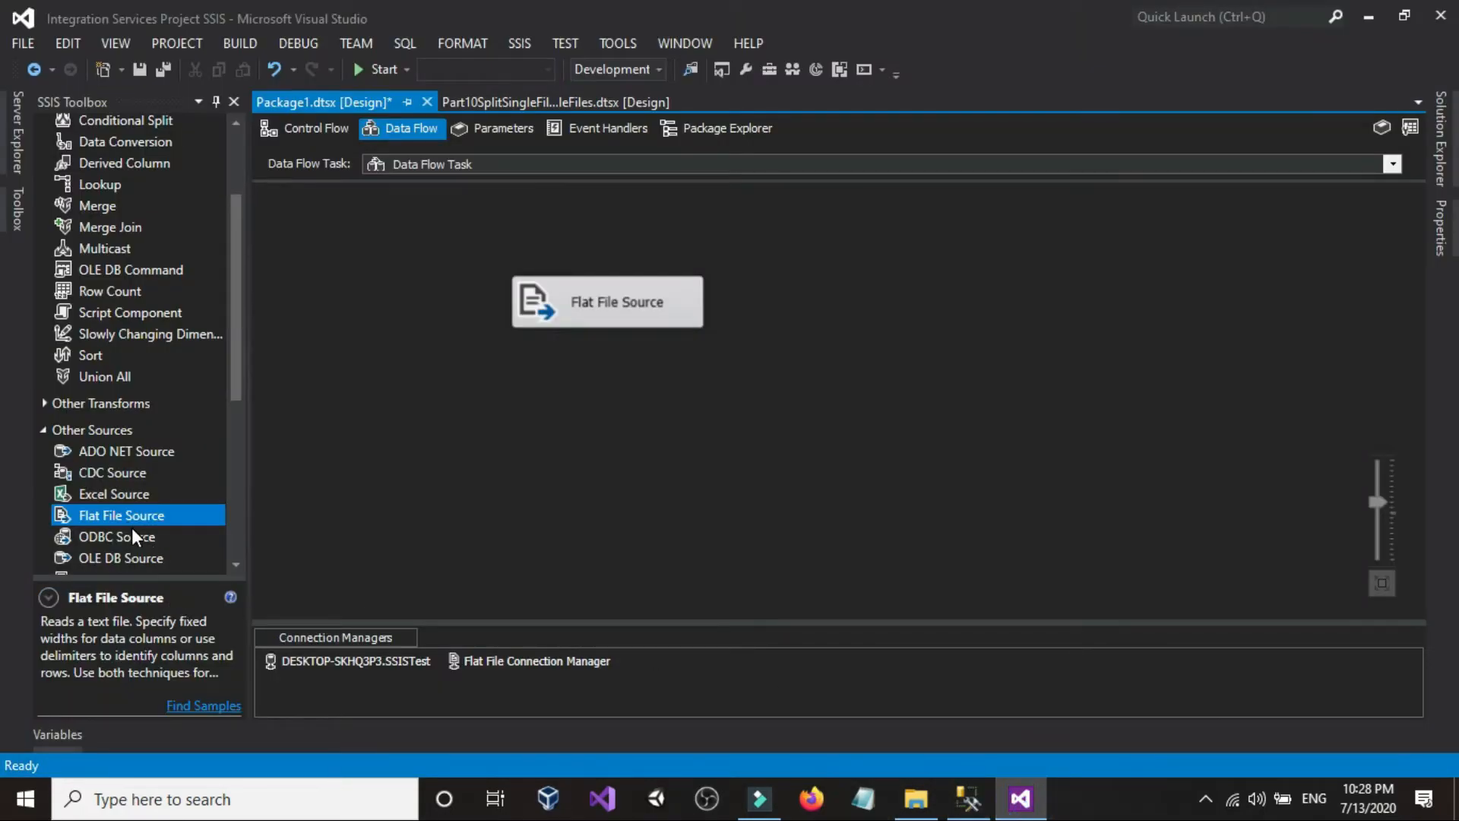
pyautogui.scroll(-2, 131, 527)
pyautogui.click(111, 430)
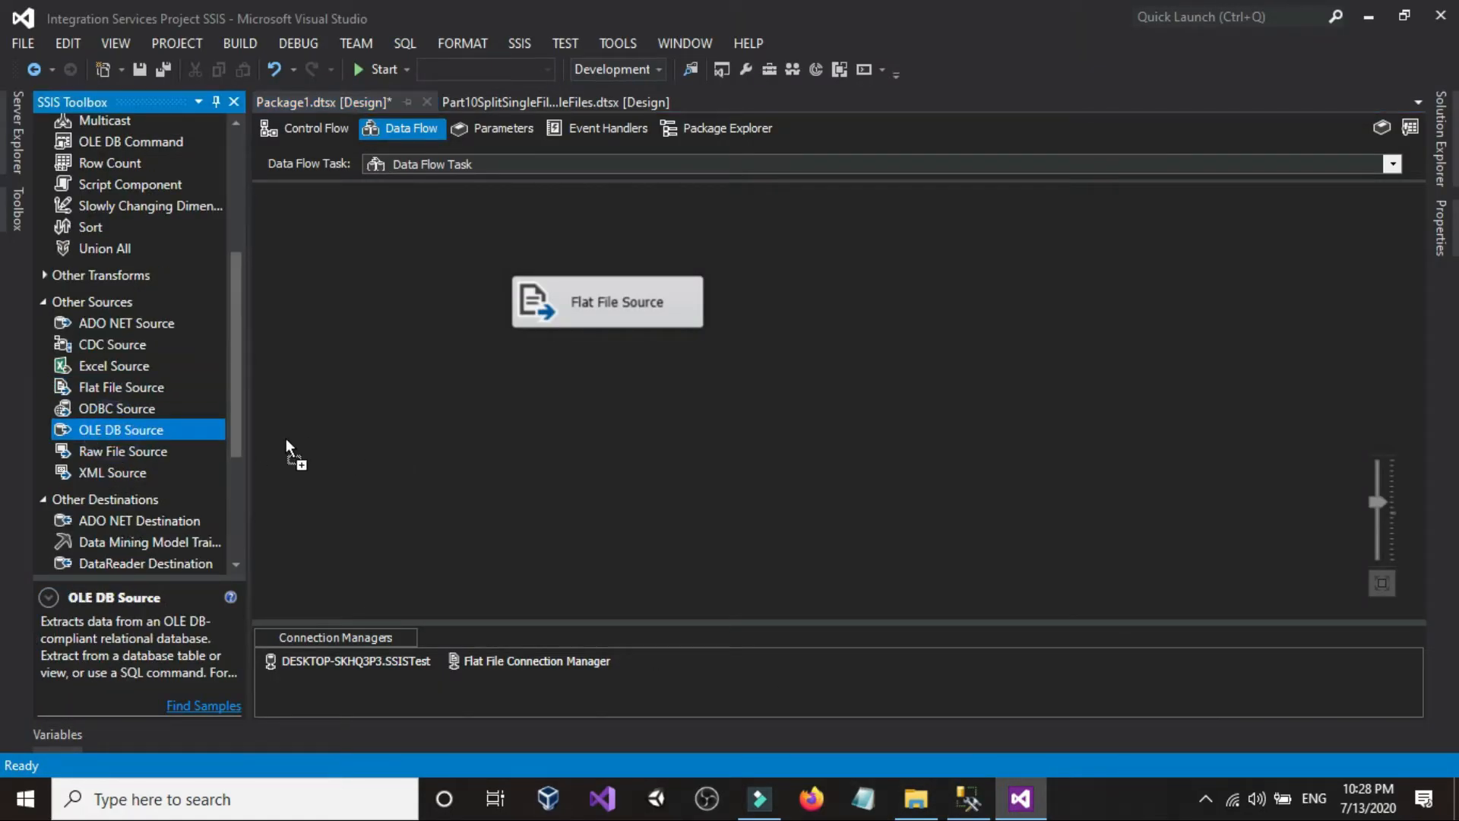
pyautogui.scroll(-3, 126, 469)
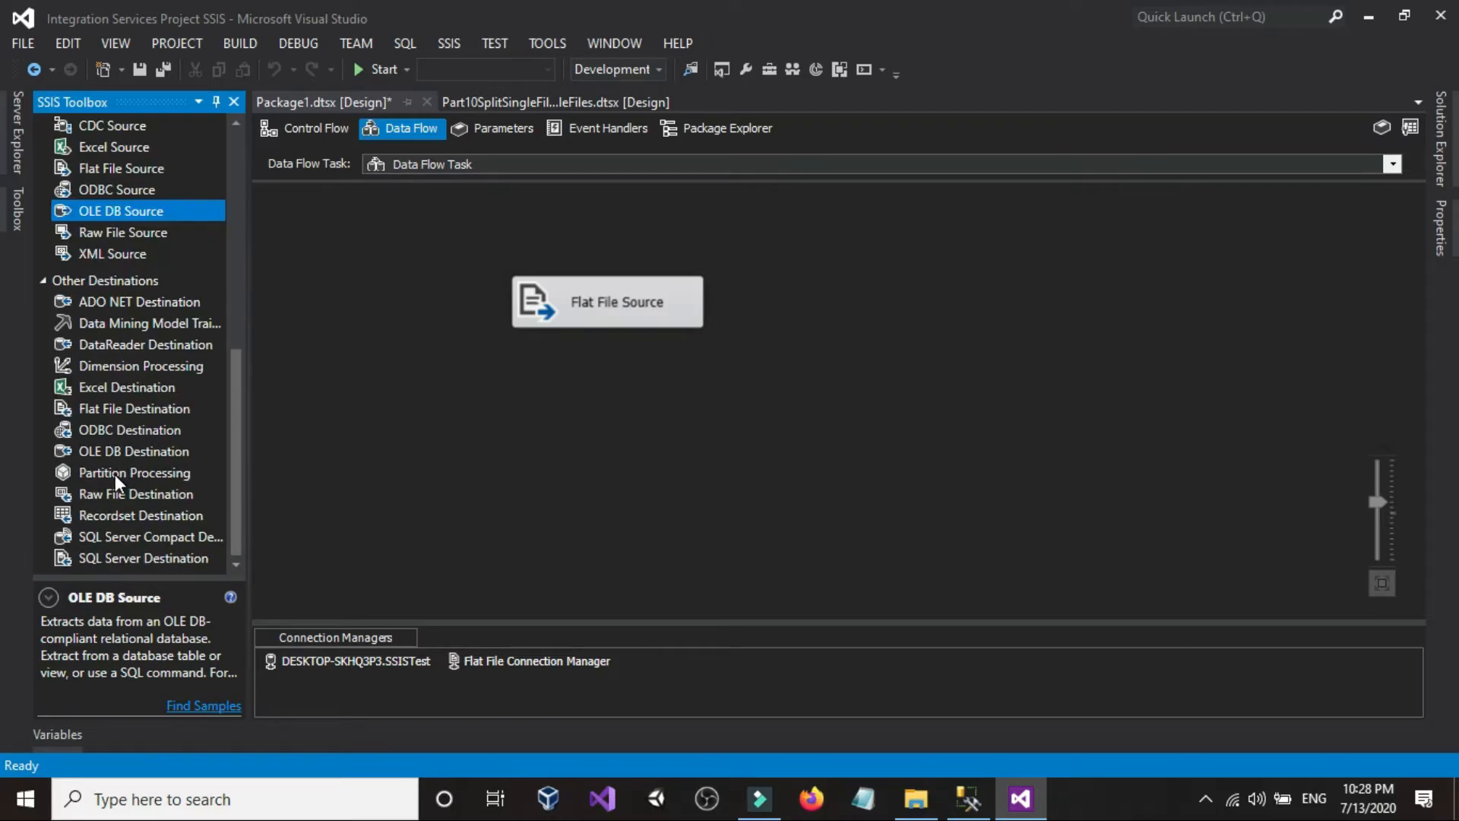
pyautogui.moveTo(115, 450); pyautogui.dragTo(620, 453)
# Move the Flat File Source slightly up and to the left, farther from the OLE DB Destination.
pyautogui.moveTo(573, 303); pyautogui.dragTo(536, 276)
pyautogui.click(536, 309)
pyautogui.click(541, 284)
pyautogui.click(559, 332)
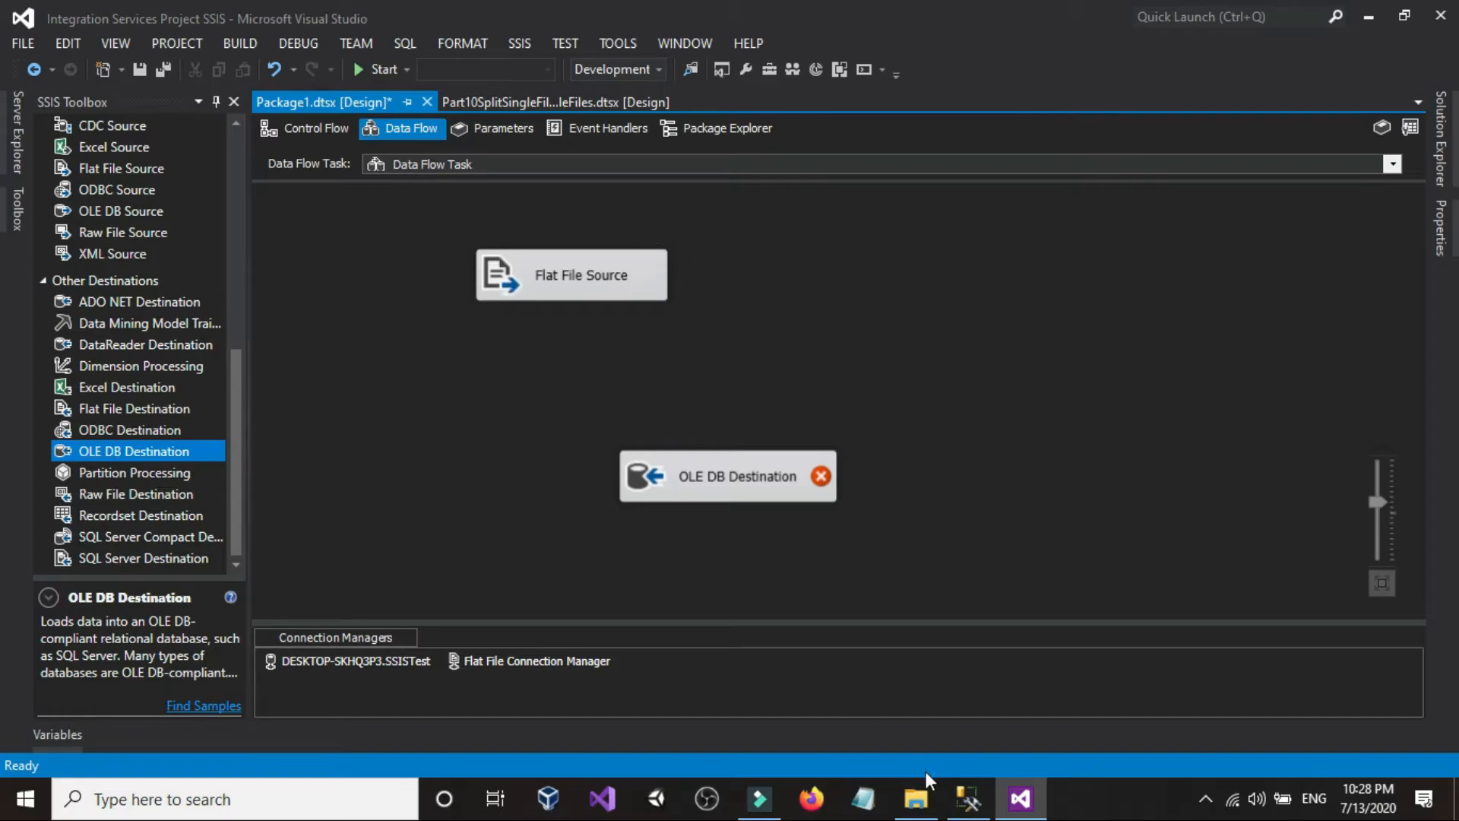
# Switch to File Explorer, open Customers_1.txt in the CustomersUSA folder to examine its records, and close it again.
pyautogui.click(917, 797)
pyautogui.doubleClick(281, 232)
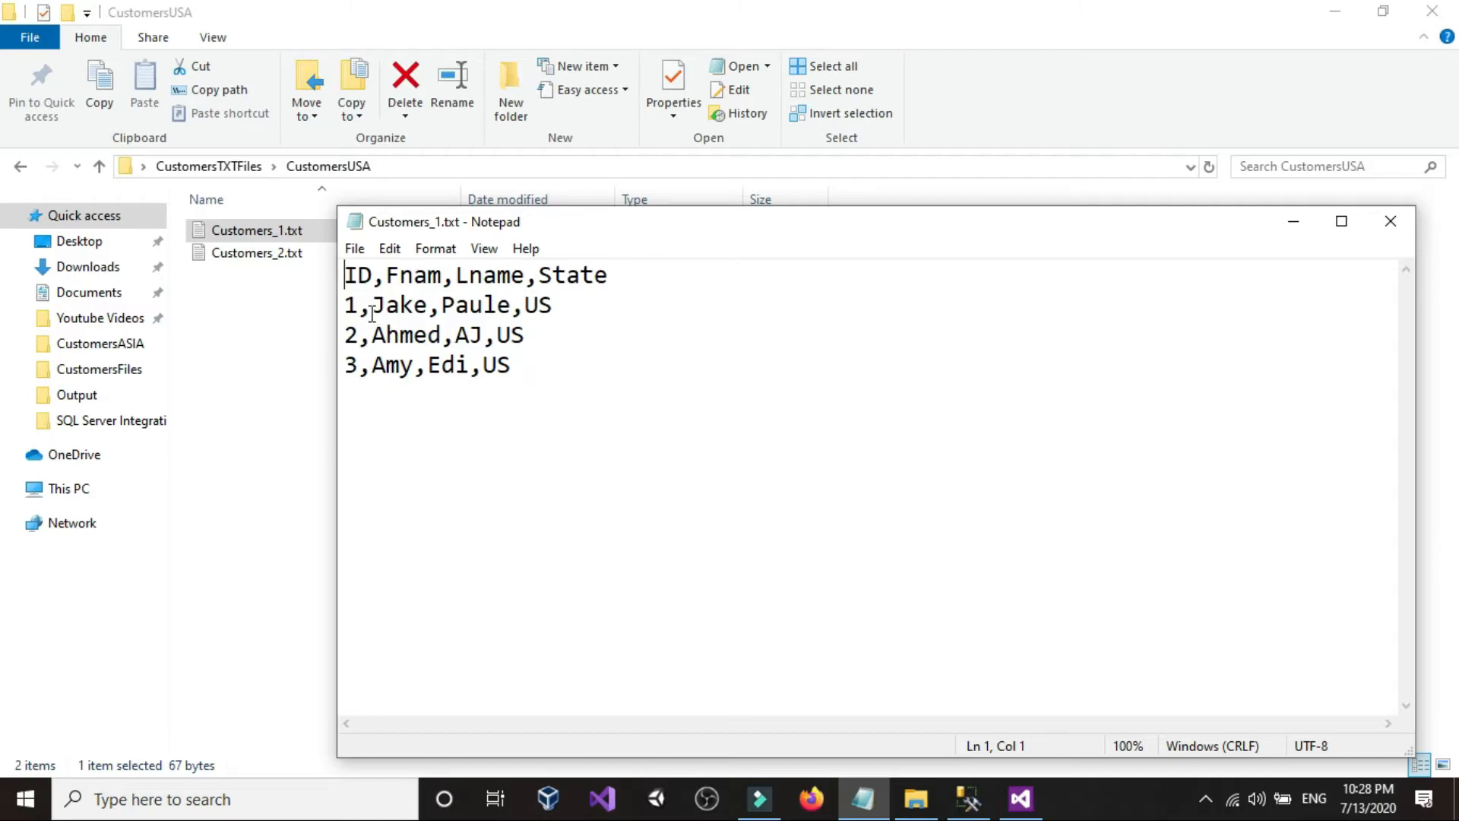
pyautogui.moveTo(352, 307); pyautogui.dragTo(739, 312)
pyautogui.click(739, 312)
pyautogui.click(1390, 221)
# Switch to SQL Server Management Studio and expand the columns of dbo.Customers to examine their data types.
pyautogui.click(967, 798)
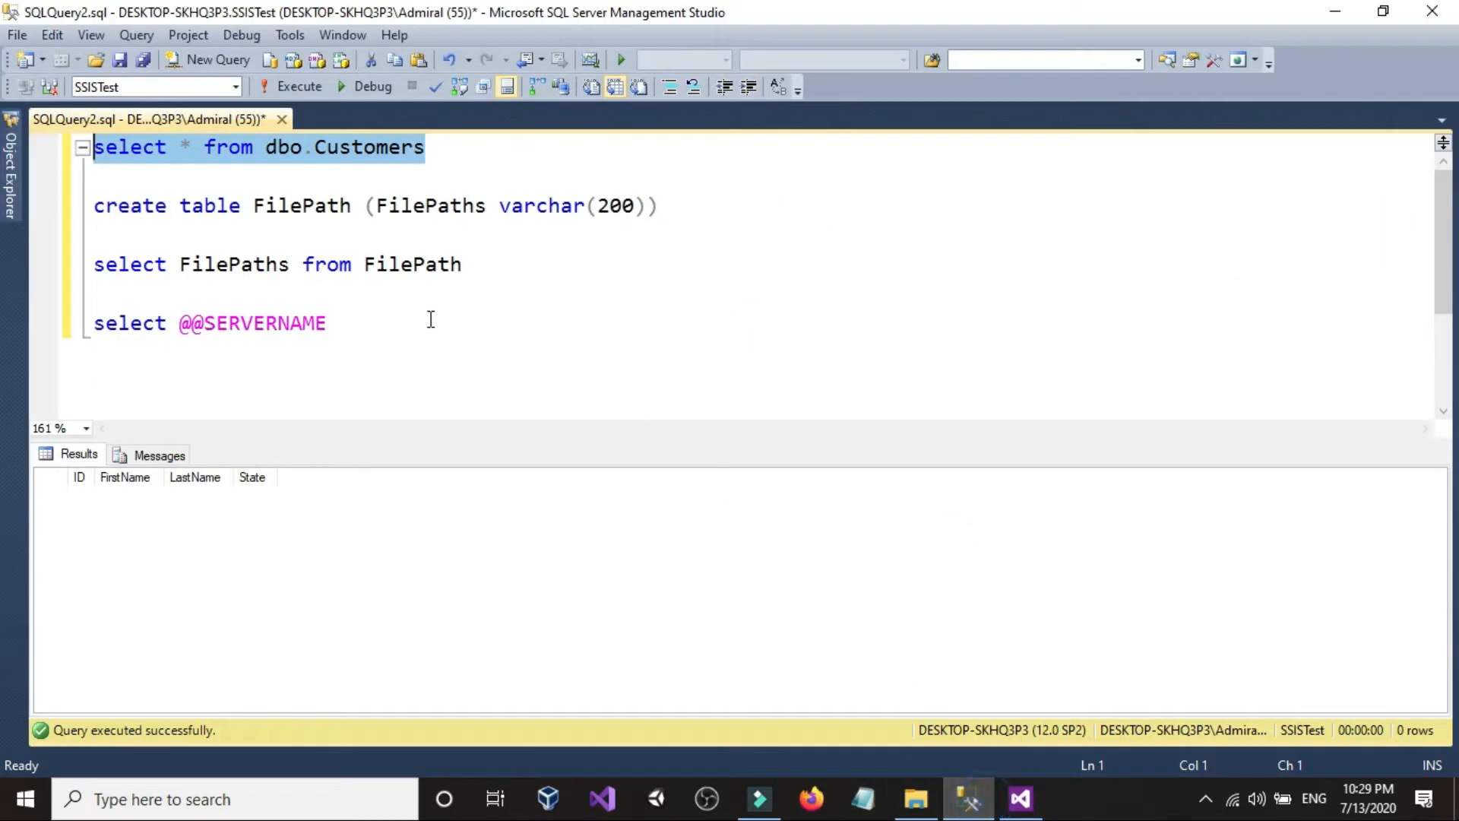
pyautogui.click(10, 178)
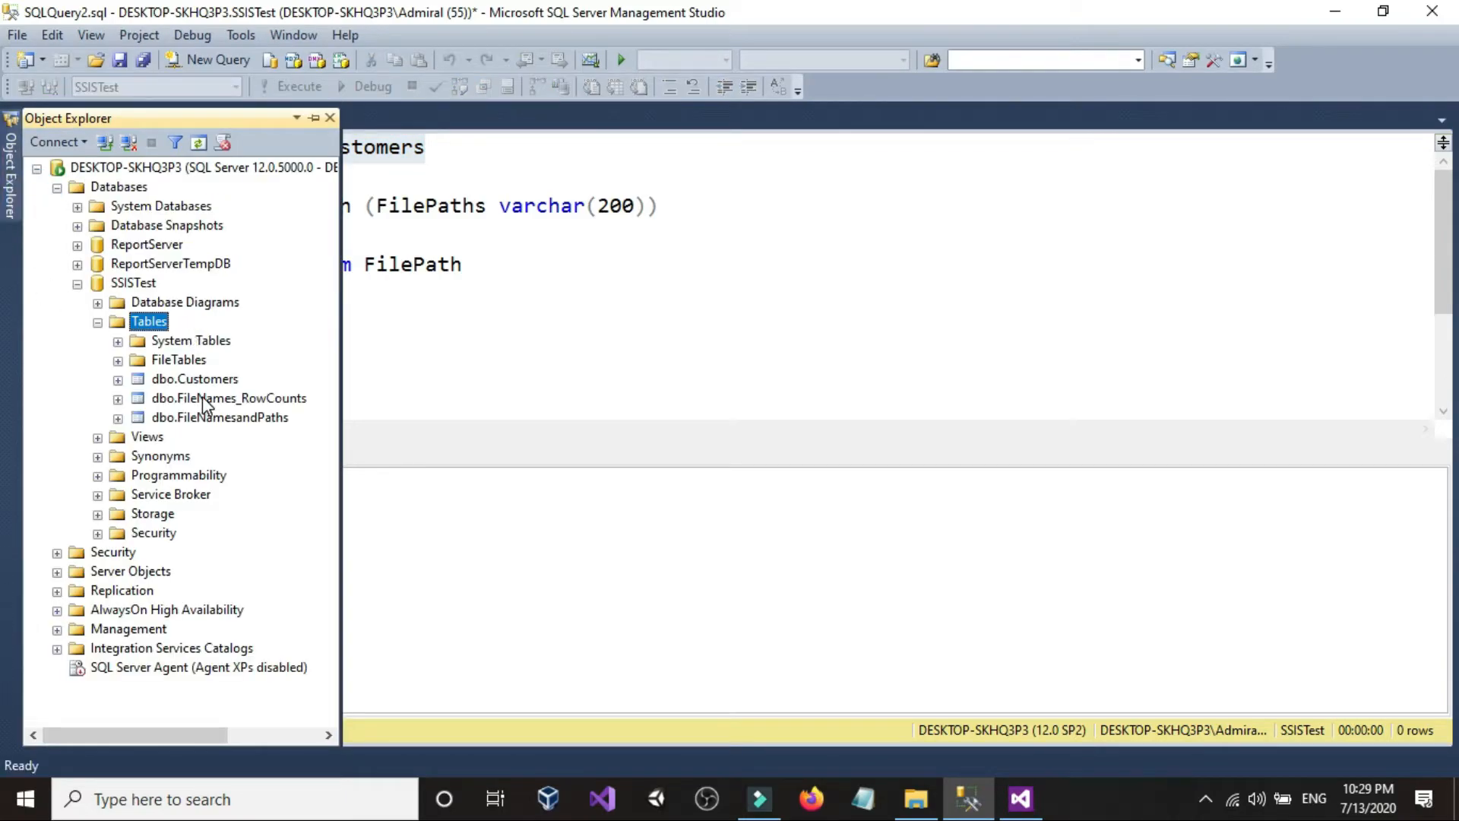
pyautogui.click(118, 380)
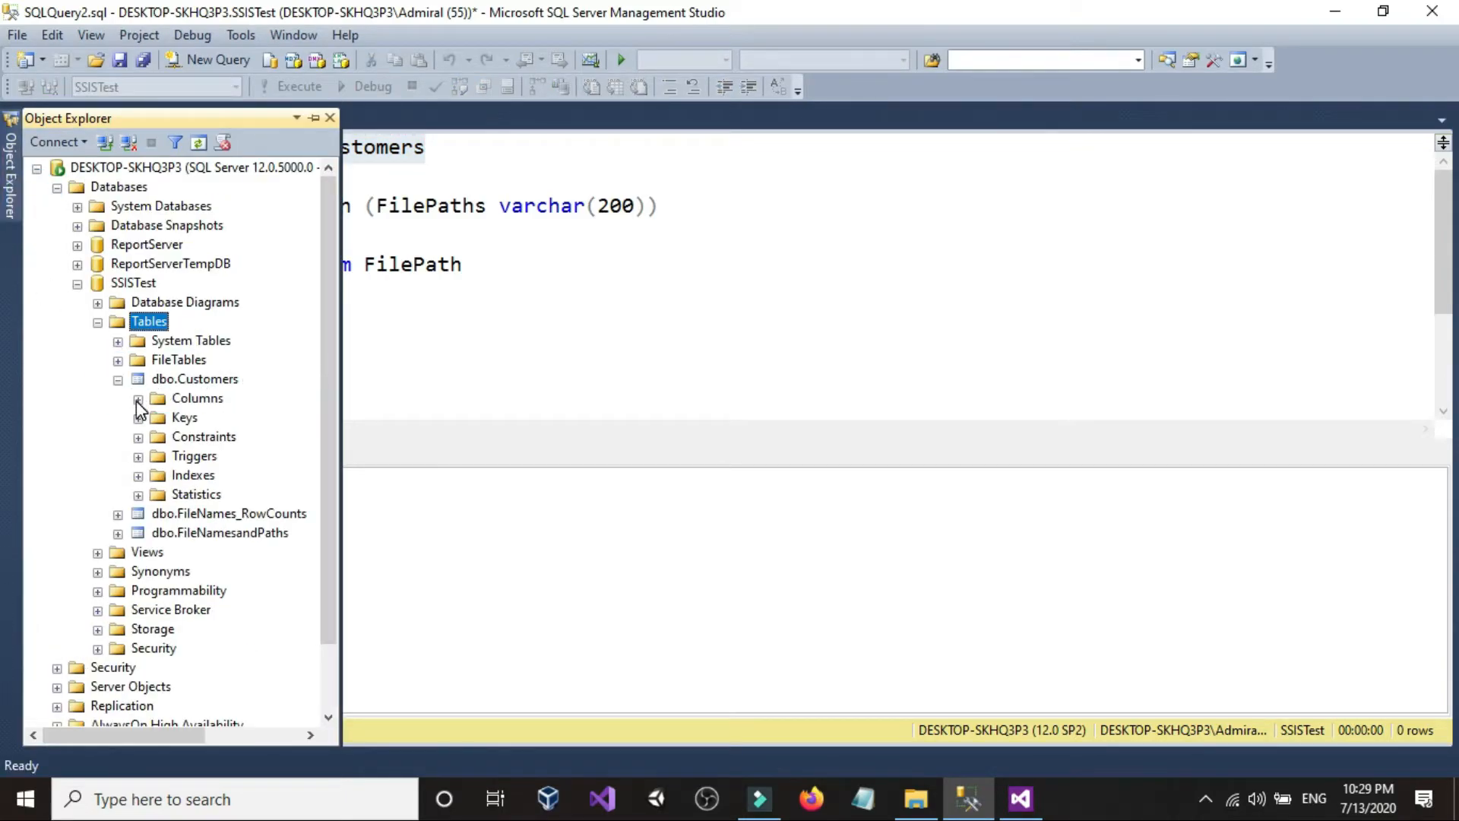
pyautogui.click(137, 398)
pyautogui.moveTo(187, 728); pyautogui.dragTo(218, 731)
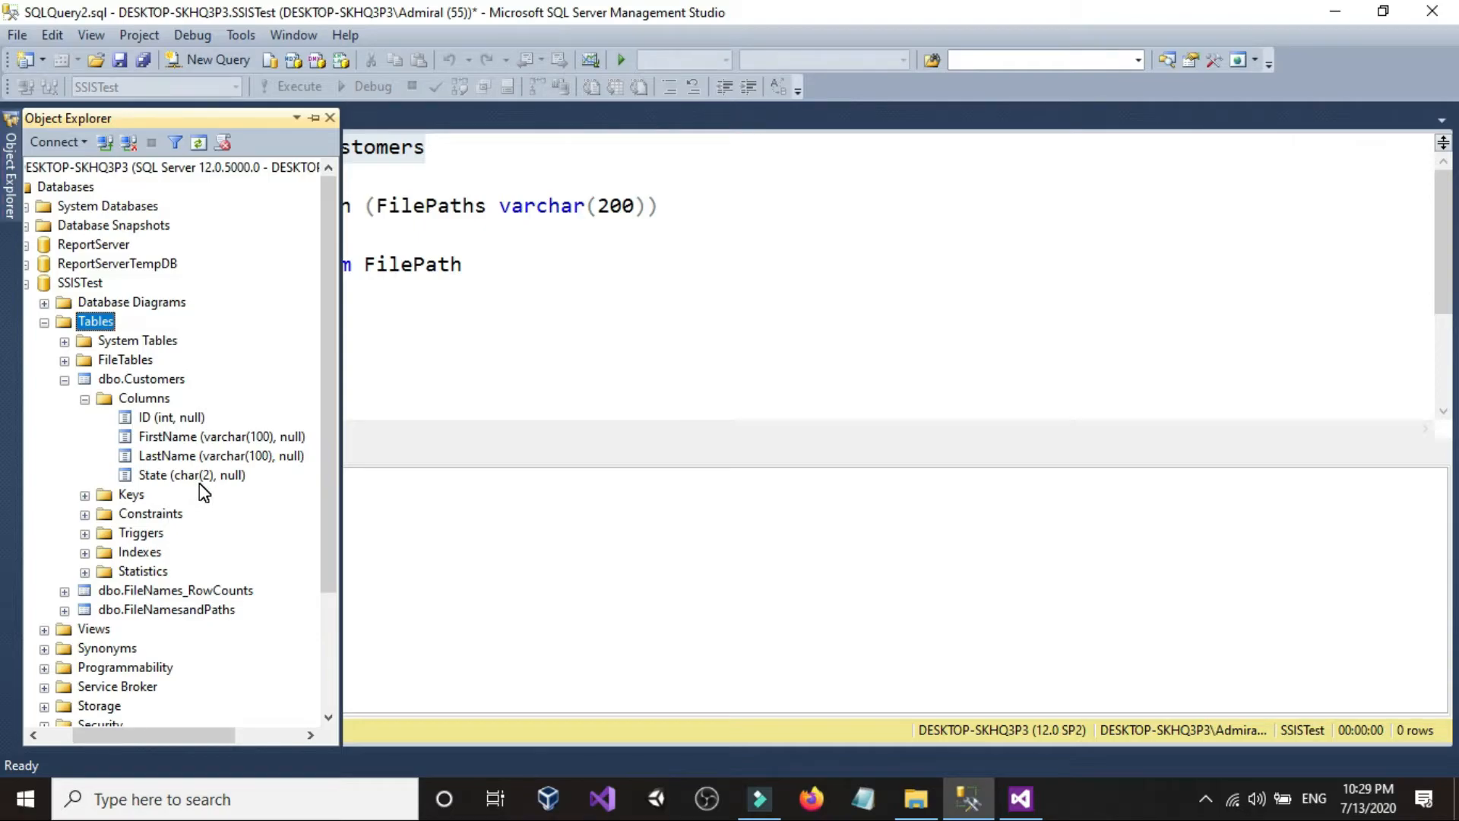
# Back in Visual Studio, make room around the Flat File Source and add a Data Conversion fed by the source's output.
pyautogui.click(1020, 798)
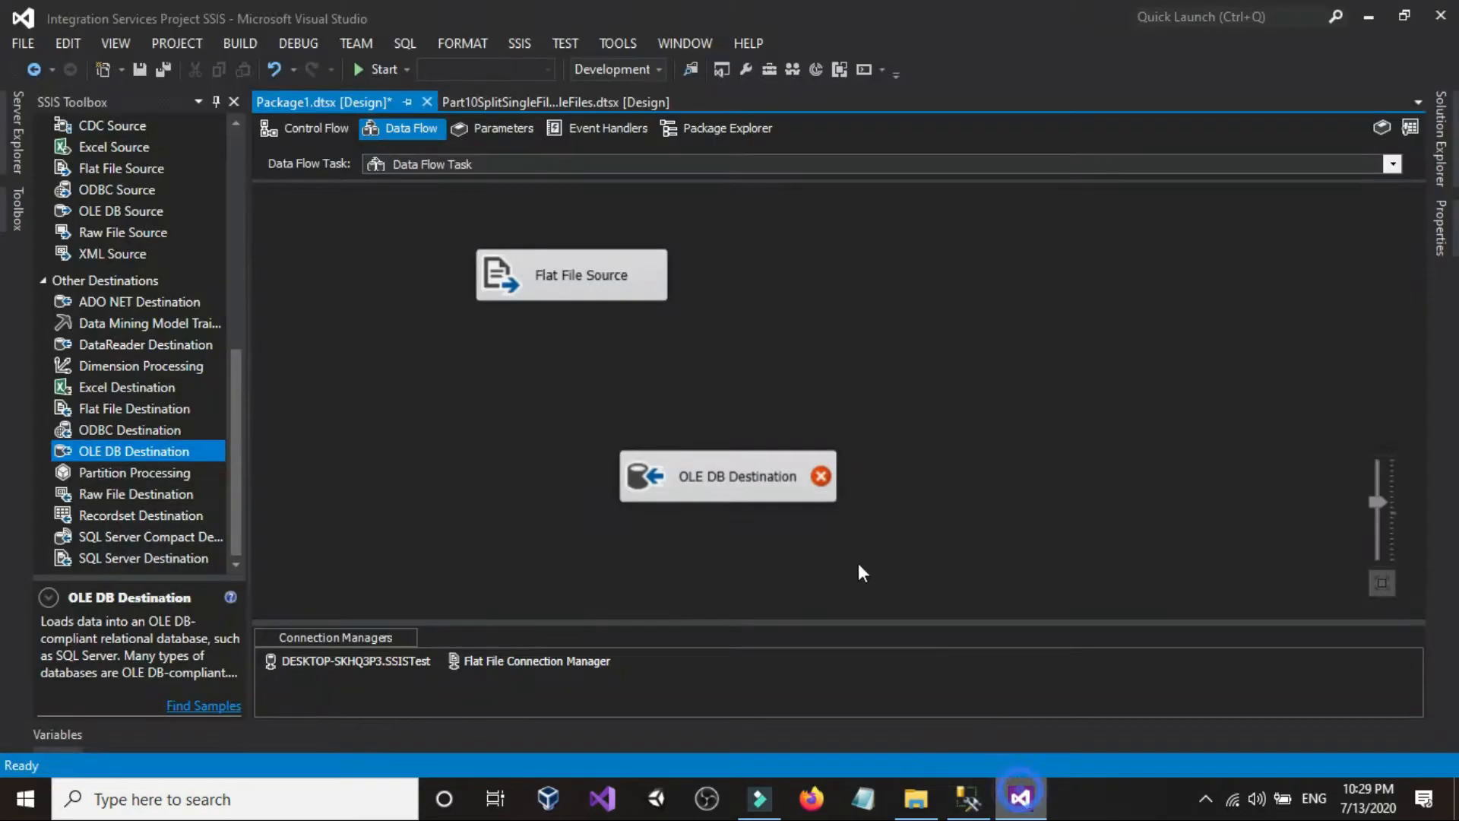
pyautogui.click(561, 251)
pyautogui.click(349, 286)
pyautogui.scroll(10, 190, 267)
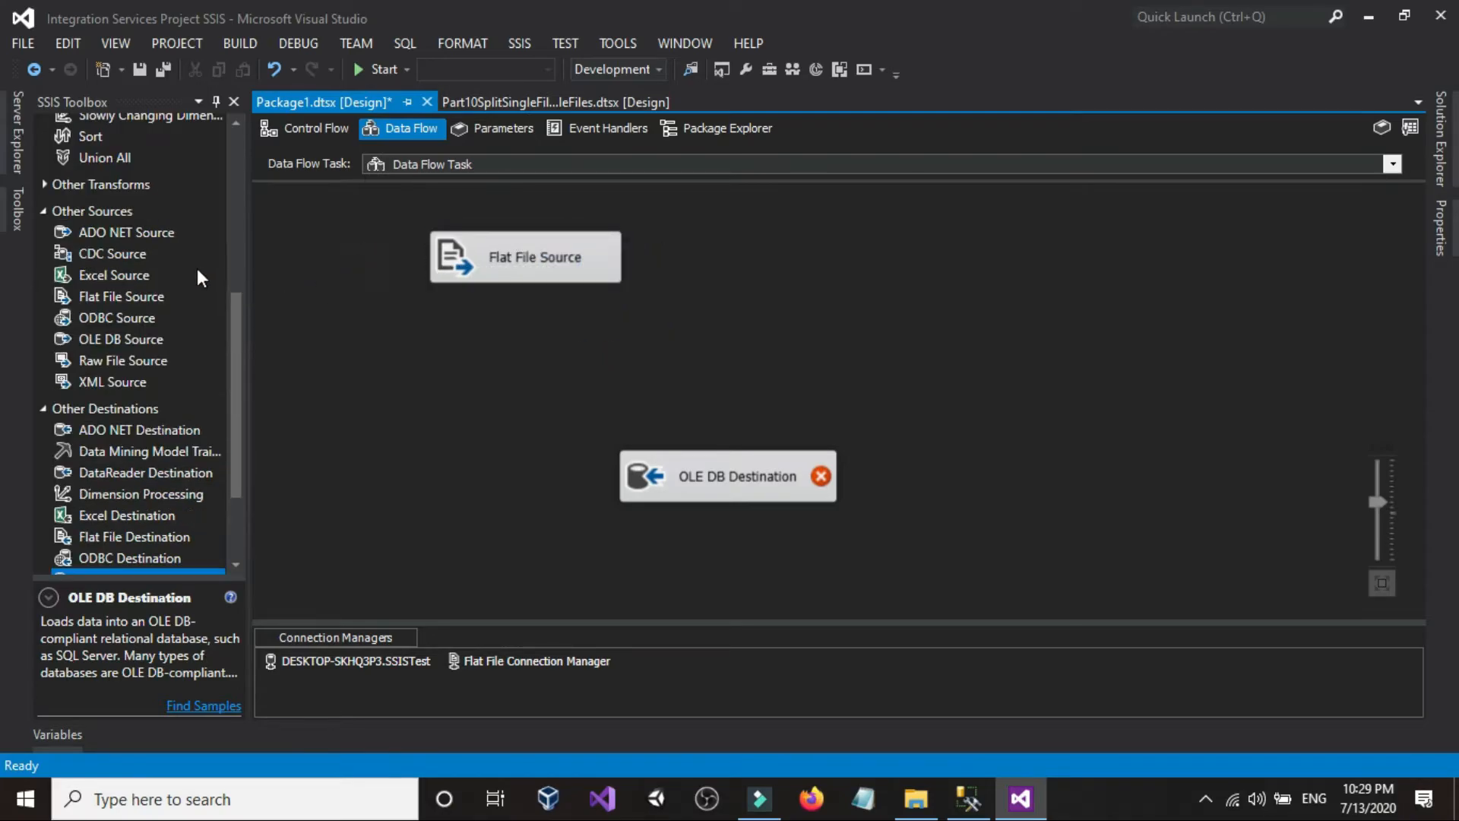
pyautogui.moveTo(124, 278); pyautogui.dragTo(590, 374)
pyautogui.click(519, 236)
pyautogui.click(473, 356)
# Select all input columns (ID, Fnam, Lname and State) for conversion in the Data Conversion and widen the data type column.
pyautogui.doubleClick(613, 362)
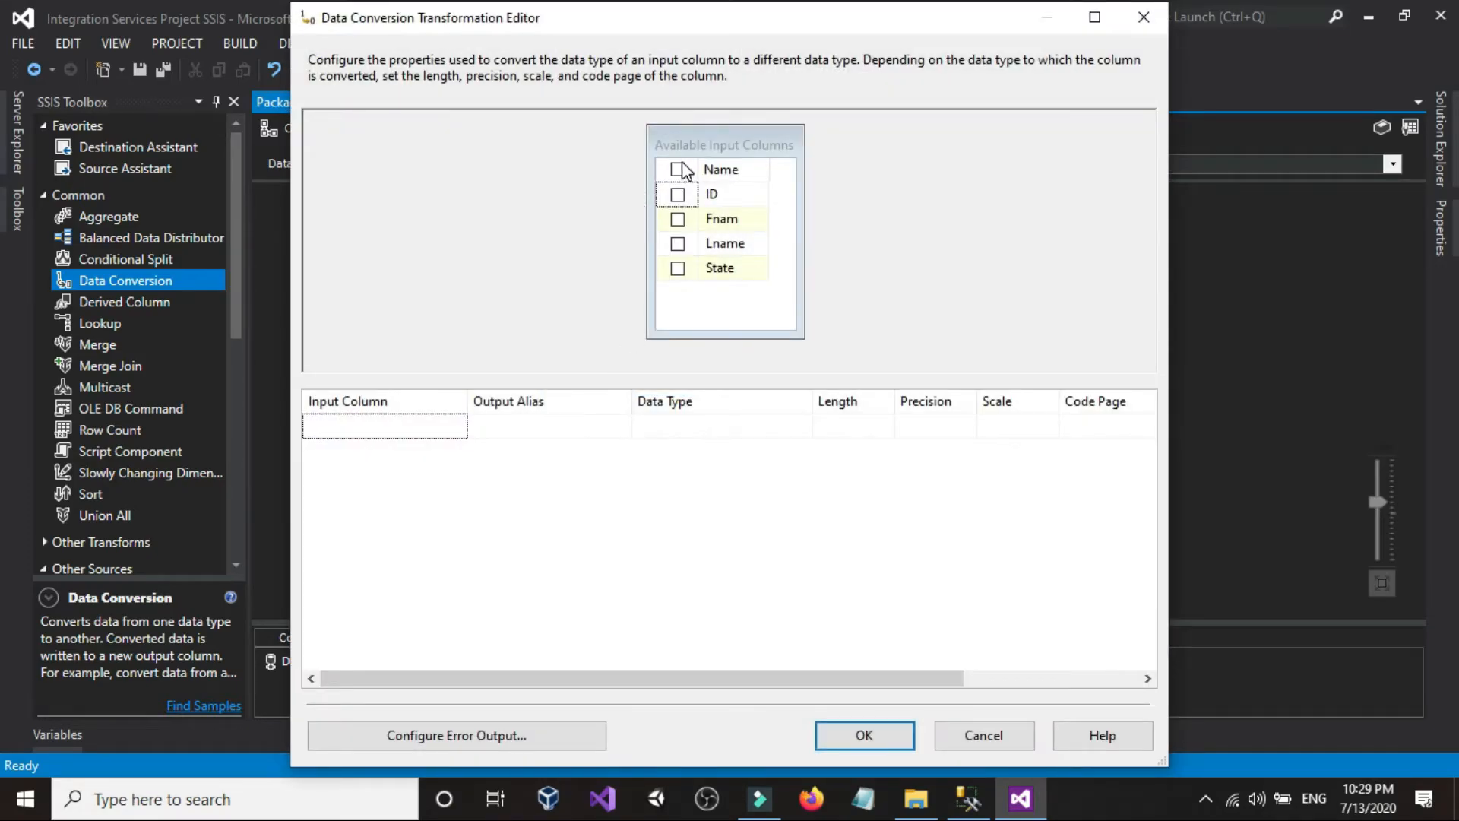
pyautogui.click(678, 170)
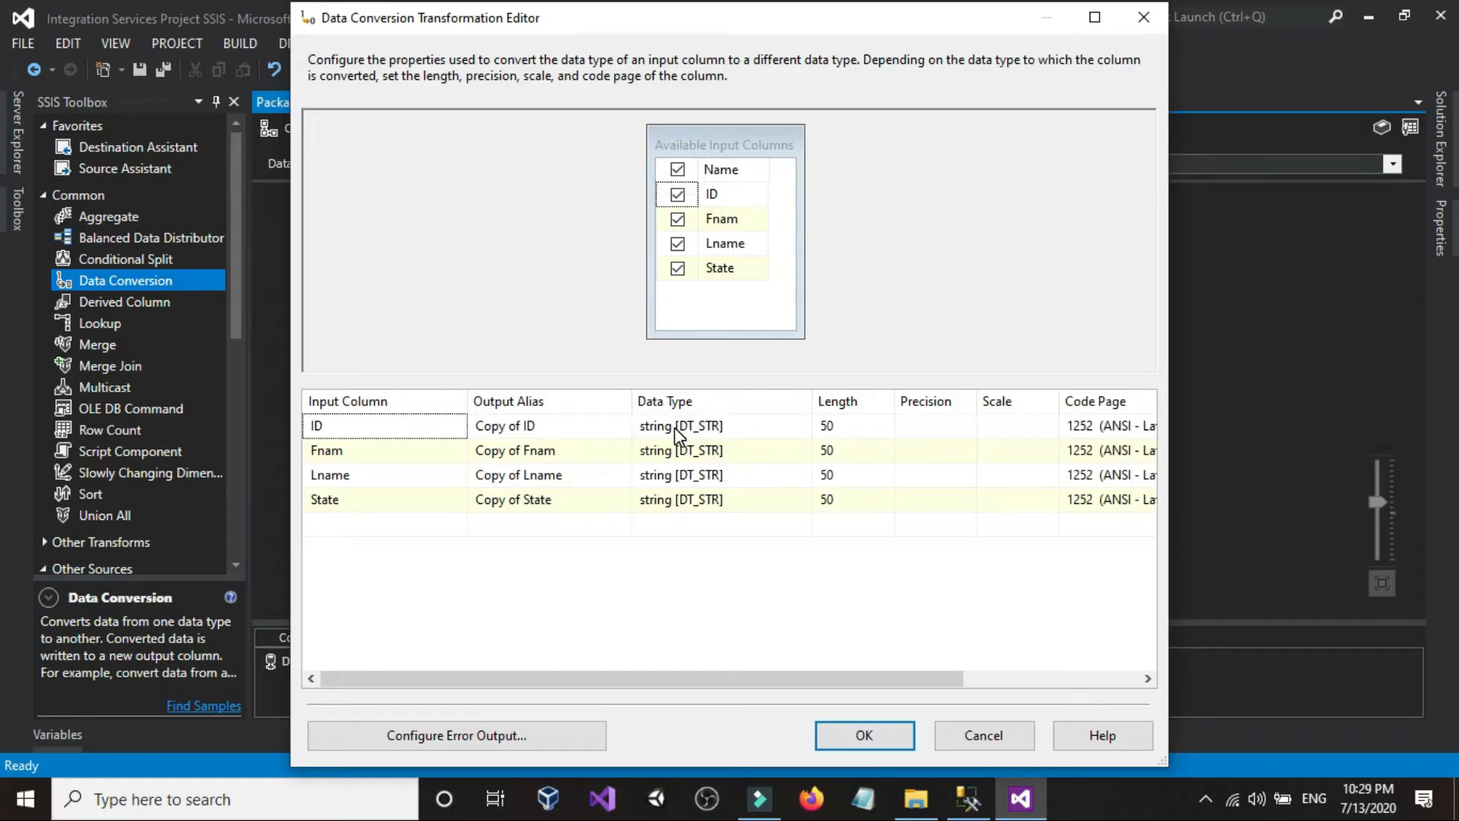
pyautogui.doubleClick(811, 400)
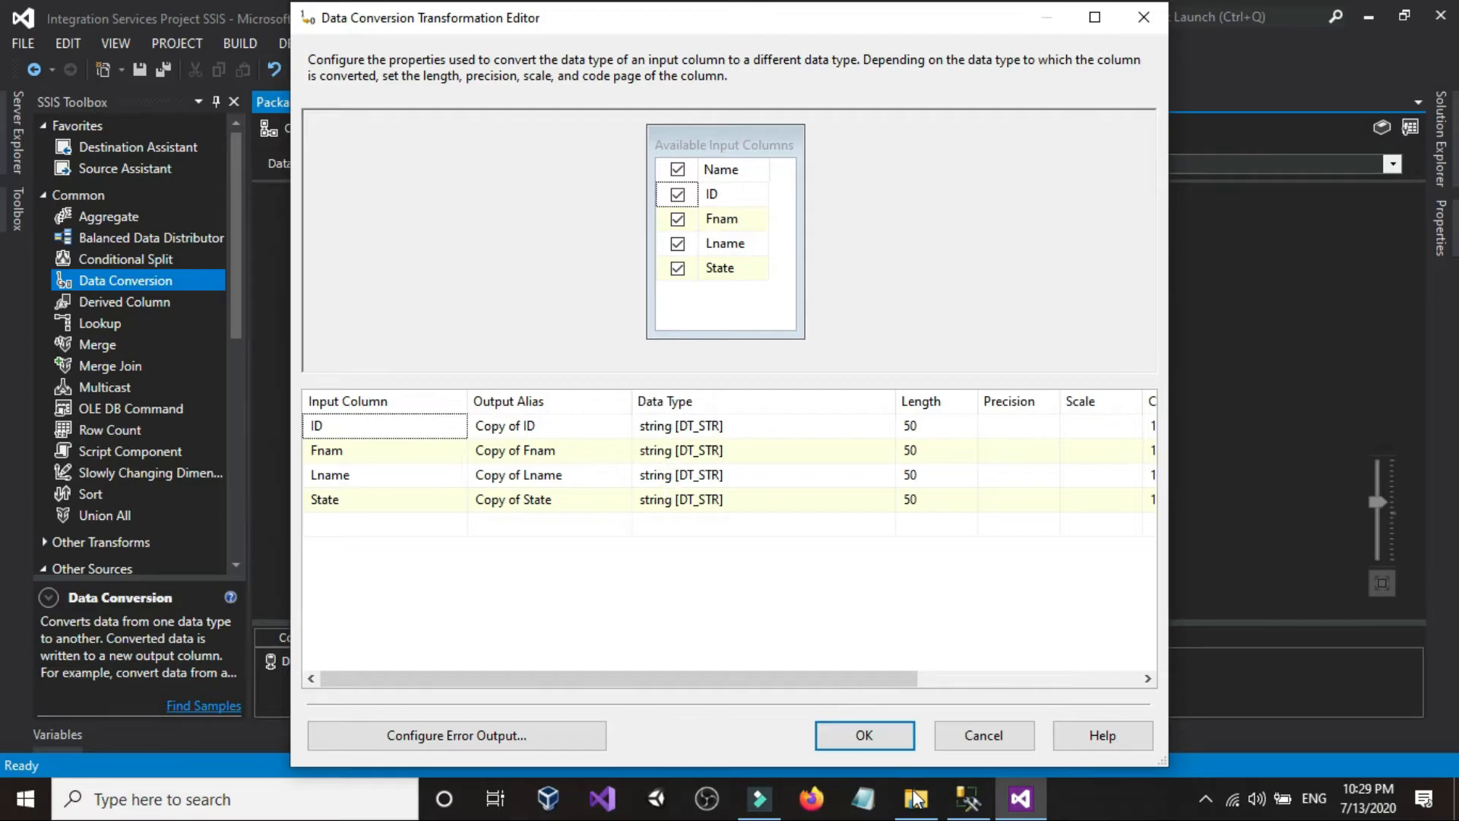
# Check the dbo.Customers column types in SQL Server Management Studio and convert ID to four-byte signed integer [DT_I4] in Visual Studio.
pyautogui.click(968, 798)
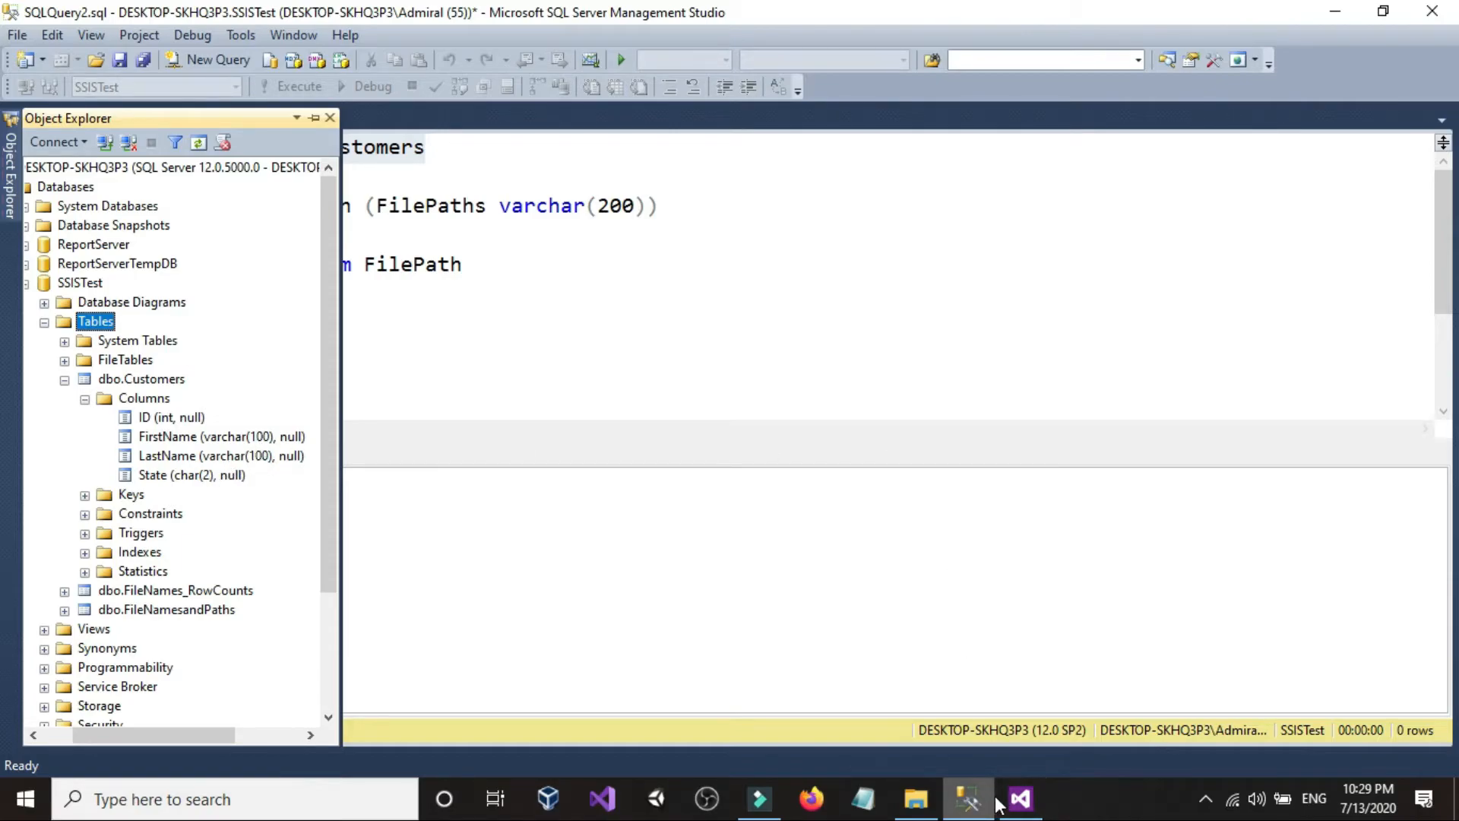
pyautogui.click(1024, 800)
pyautogui.click(766, 425)
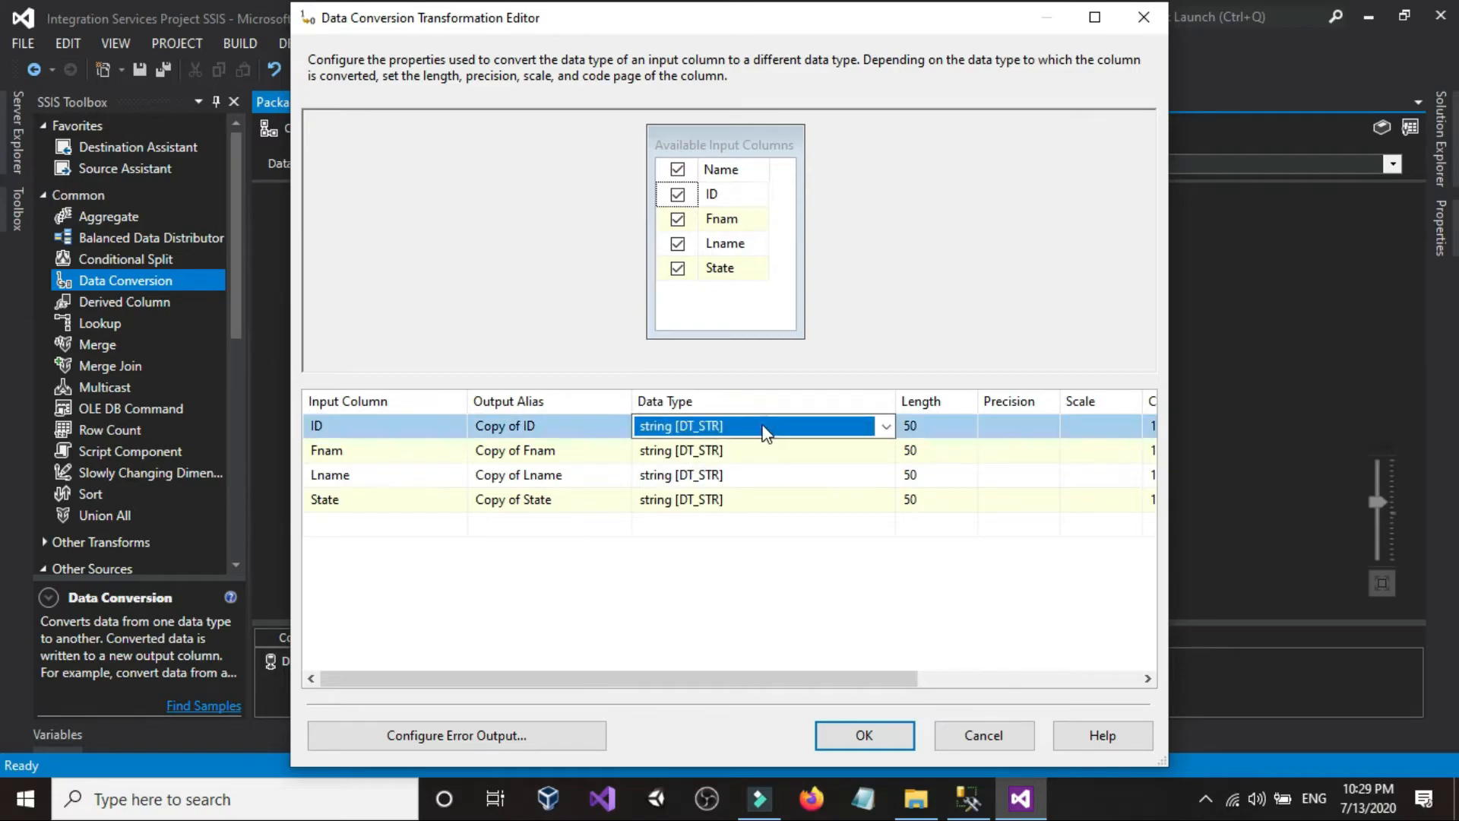
pyautogui.click(886, 426)
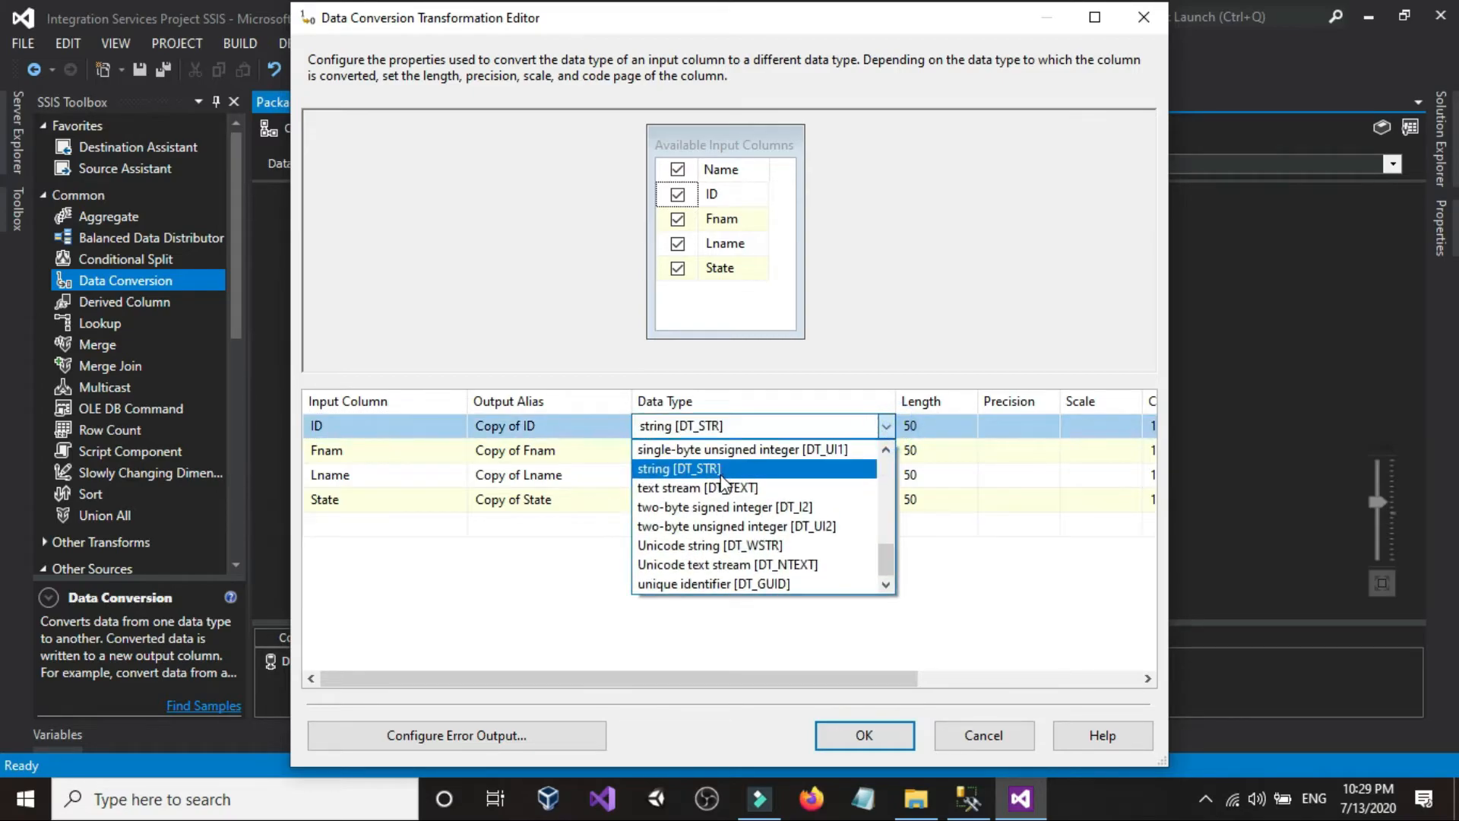
pyautogui.scroll(2, 720, 490)
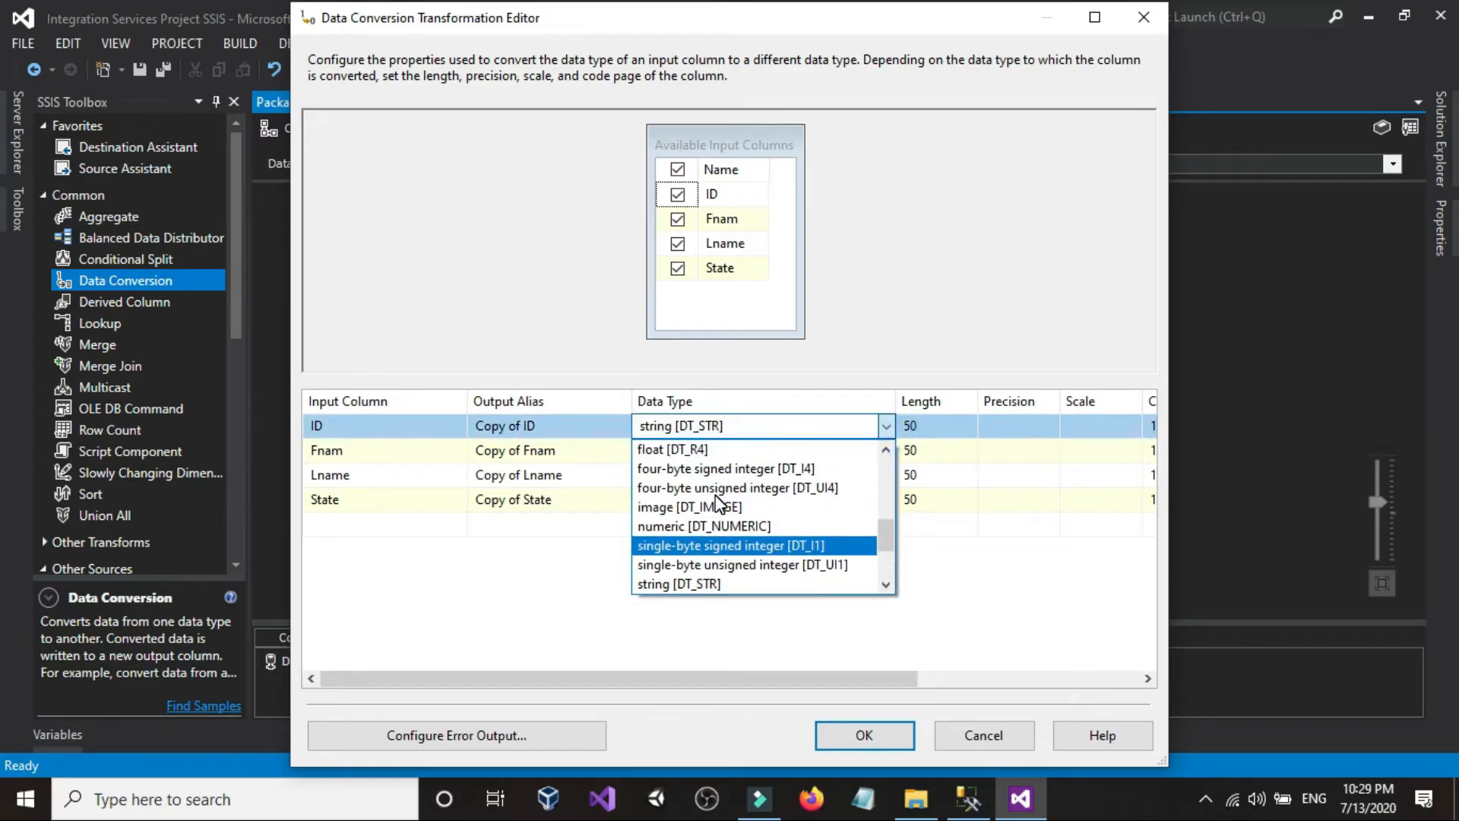
pyautogui.scroll(1, 700, 465)
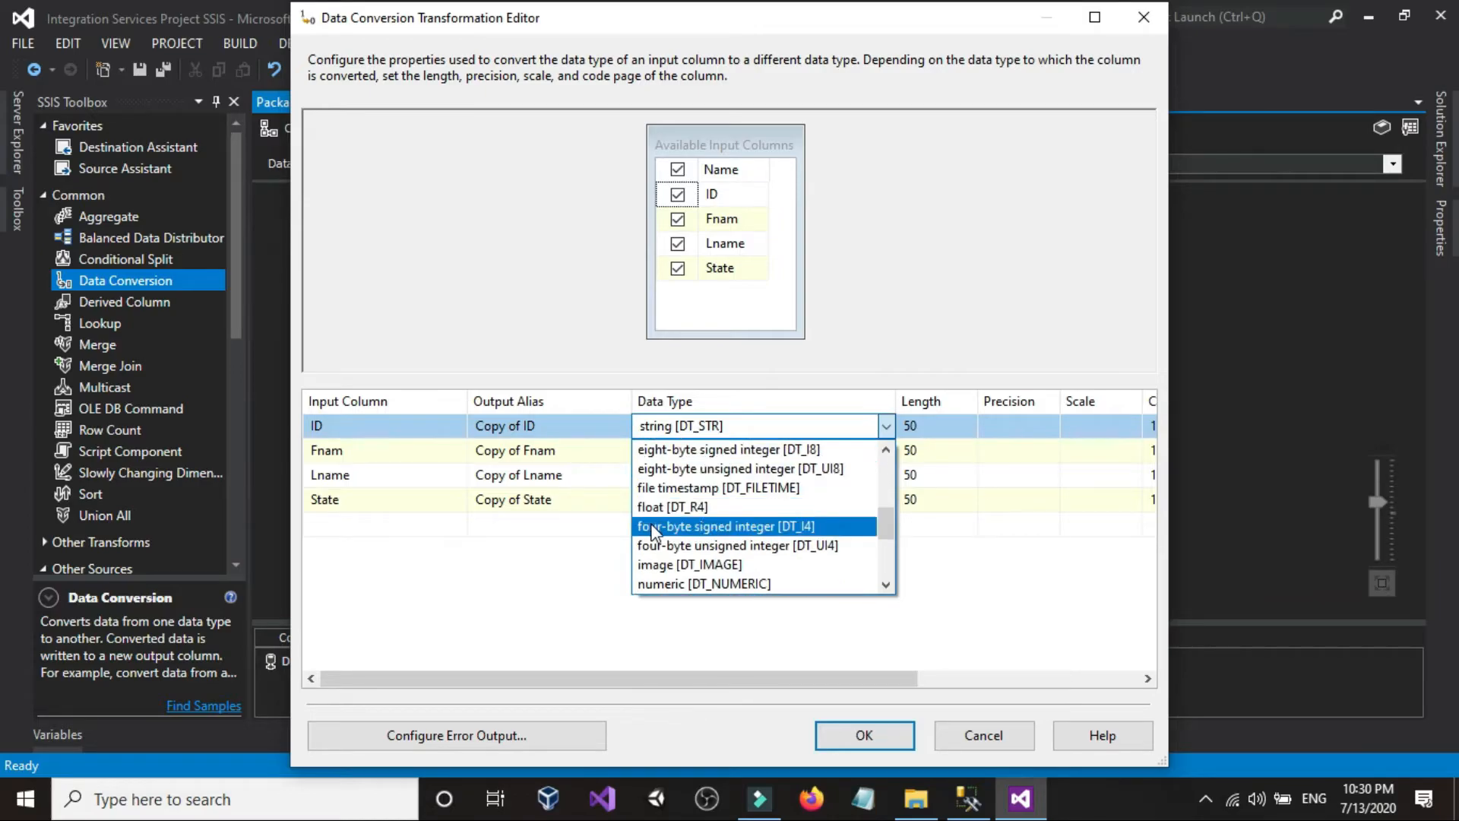
pyautogui.click(769, 531)
pyautogui.click(753, 574)
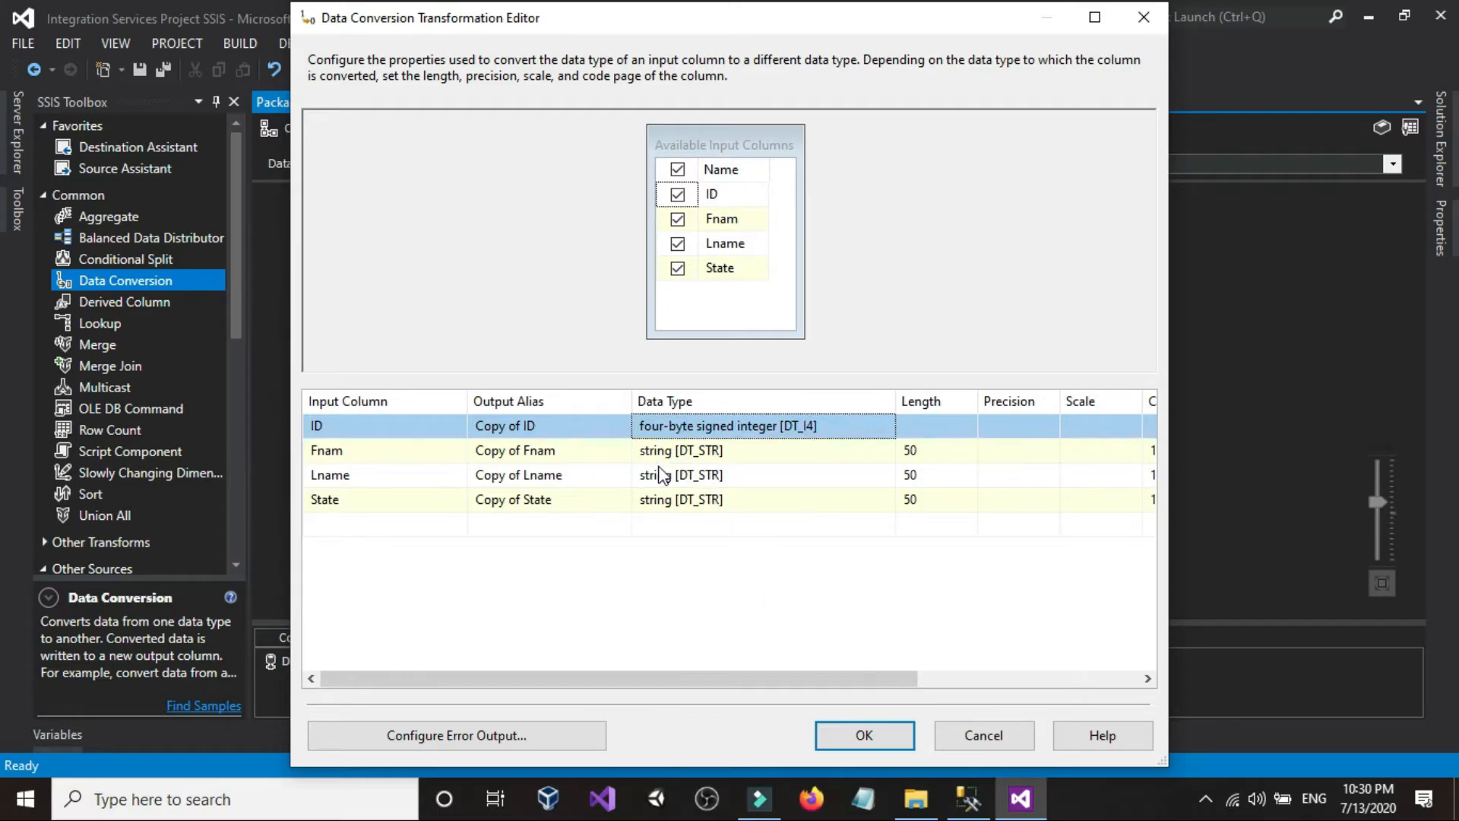
# Set the converted string lengths to 100 for Fnam, 100 for Lname and 2 for State.
pyautogui.click(939, 453)
pyautogui.click(942, 450)
pyautogui.write('100')
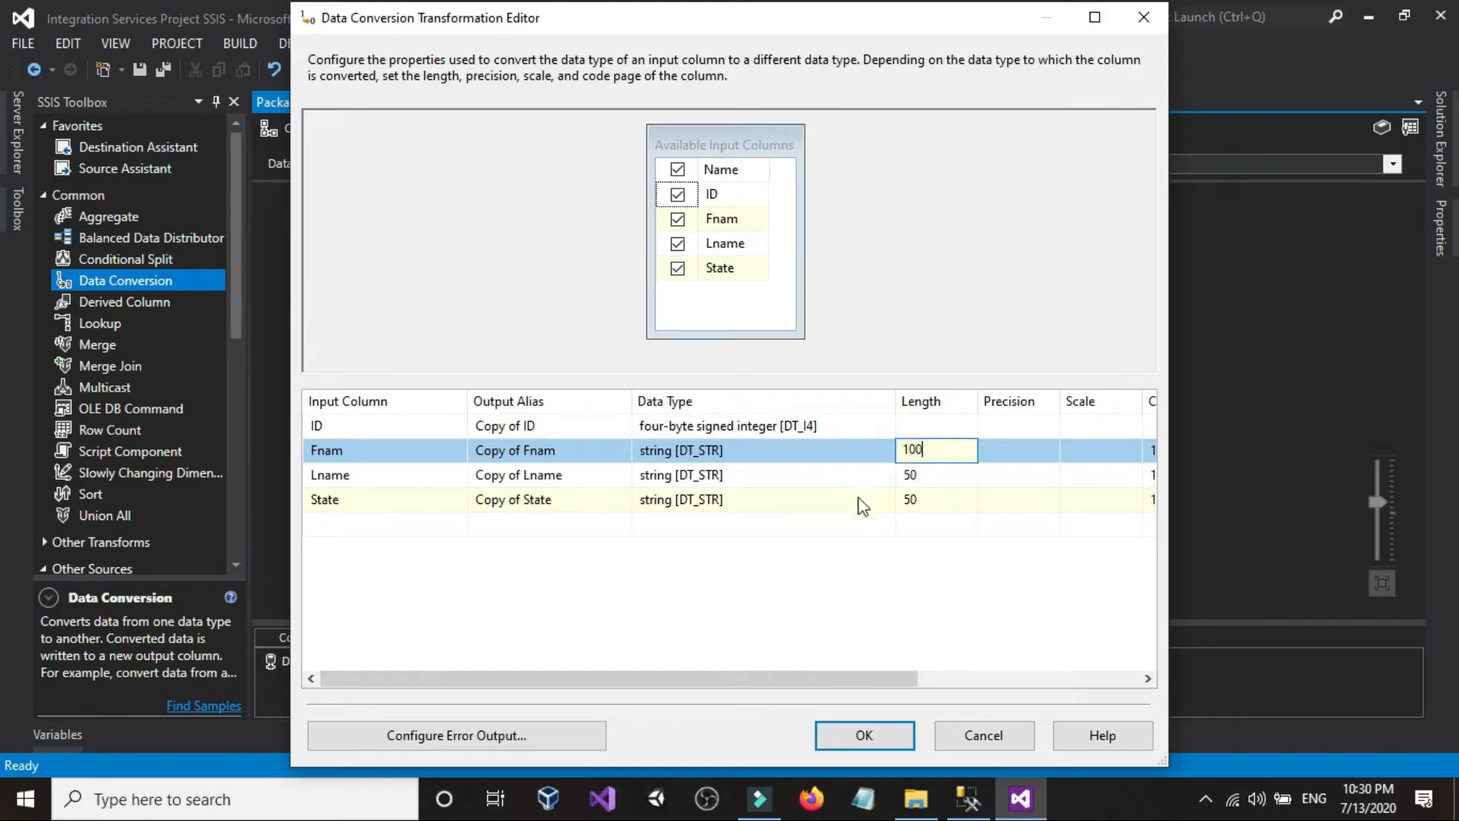
pyautogui.click(931, 476)
pyautogui.moveTo(943, 495); pyautogui.dragTo(822, 494)
pyautogui.write('2')
pyautogui.click(822, 577)
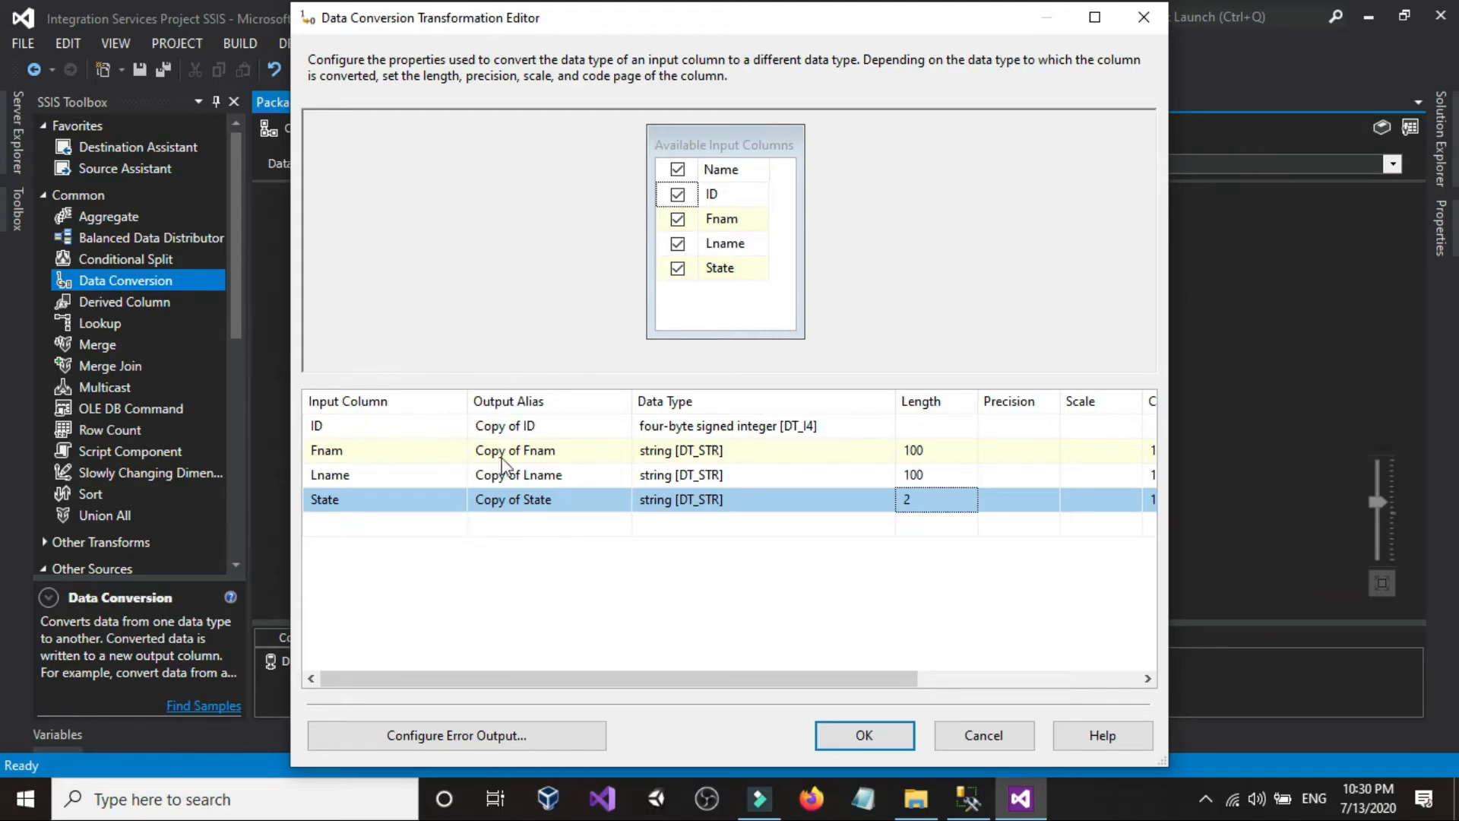
pyautogui.click(487, 349)
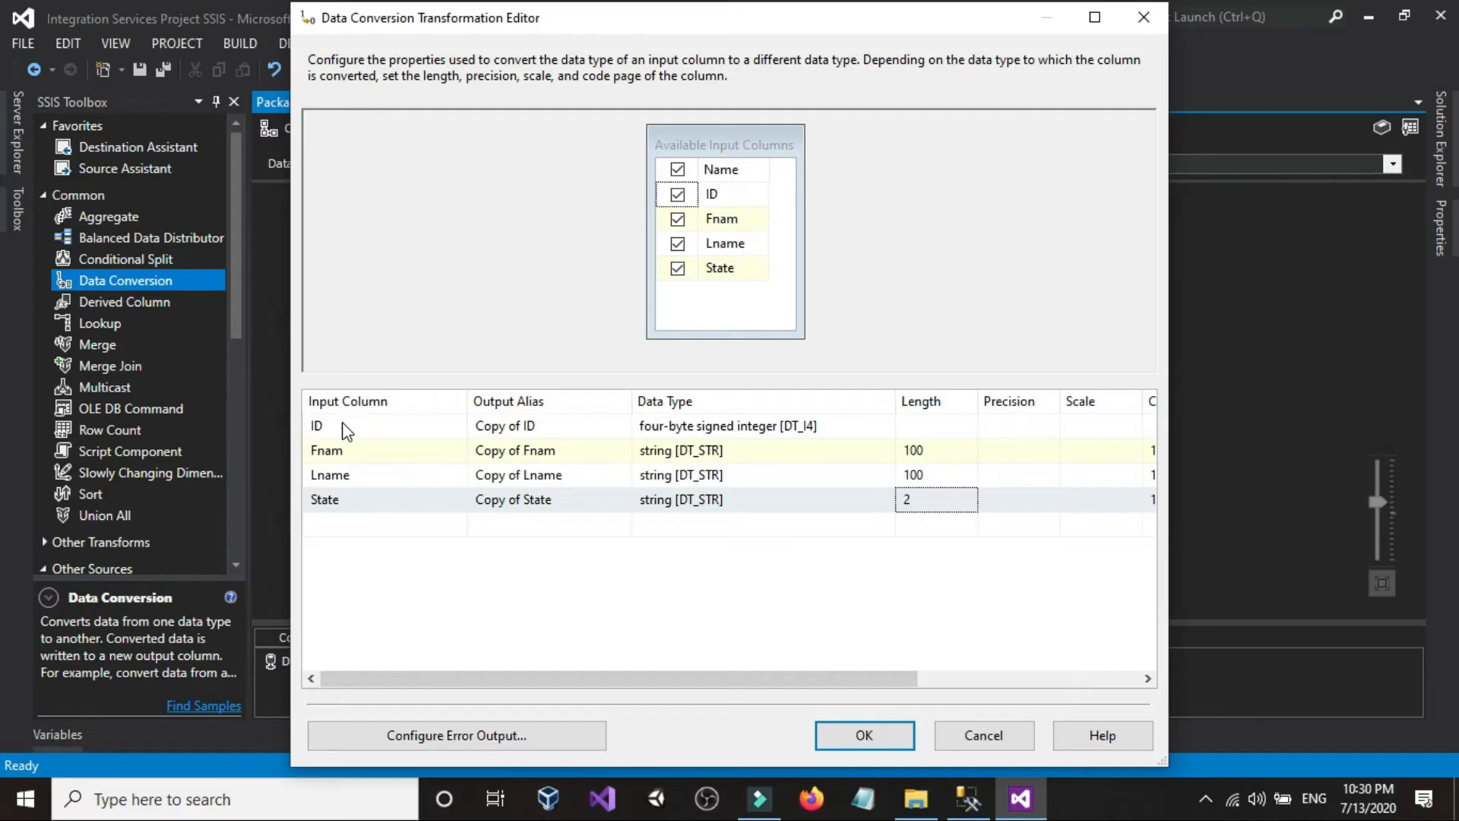
# Switch to File Explorer, compare the header row of Customers_1.txt with the conversion columns, and return to Visual Studio.
pyautogui.click(915, 798)
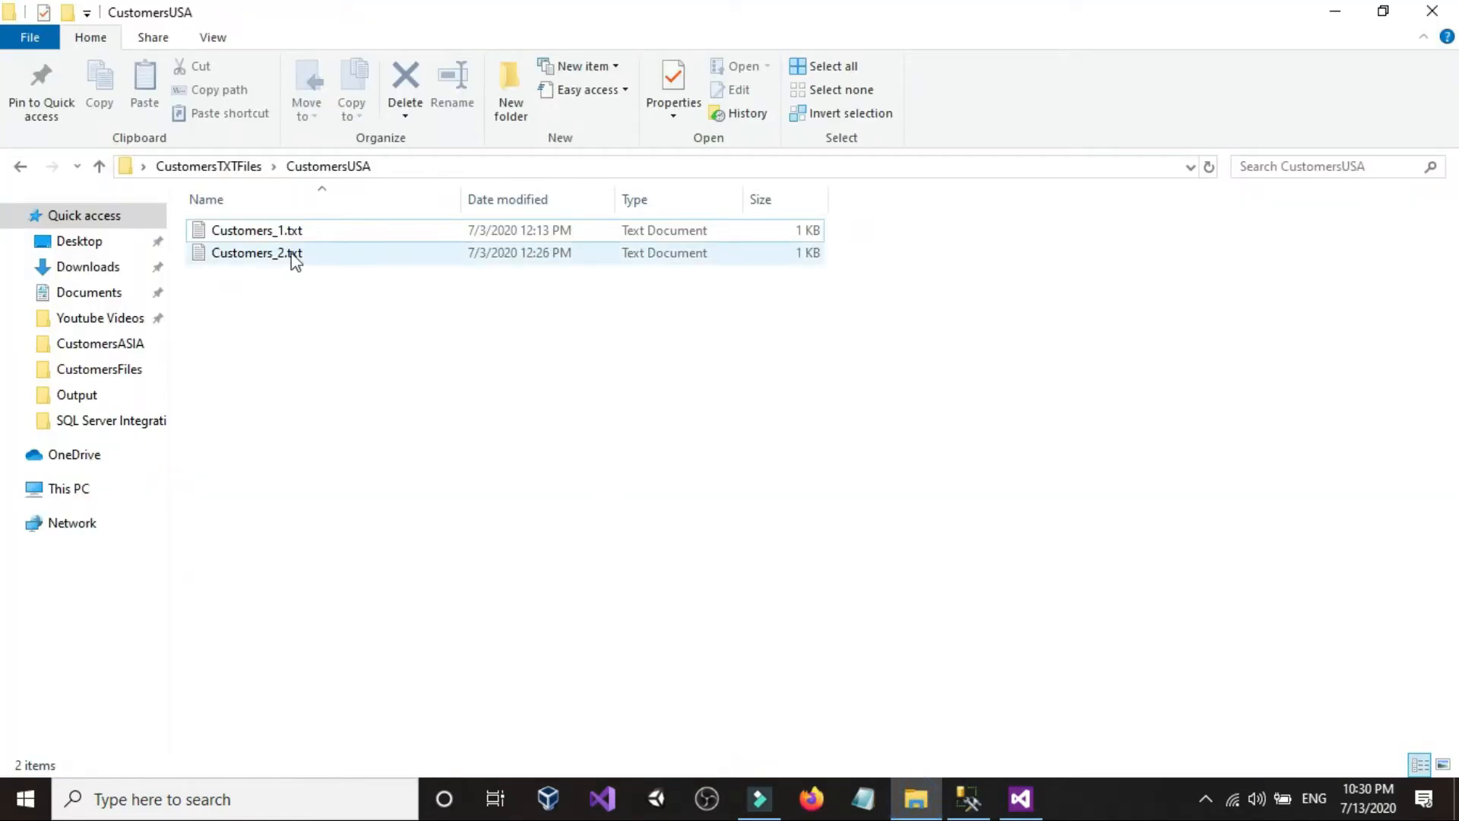
pyautogui.doubleClick(263, 230)
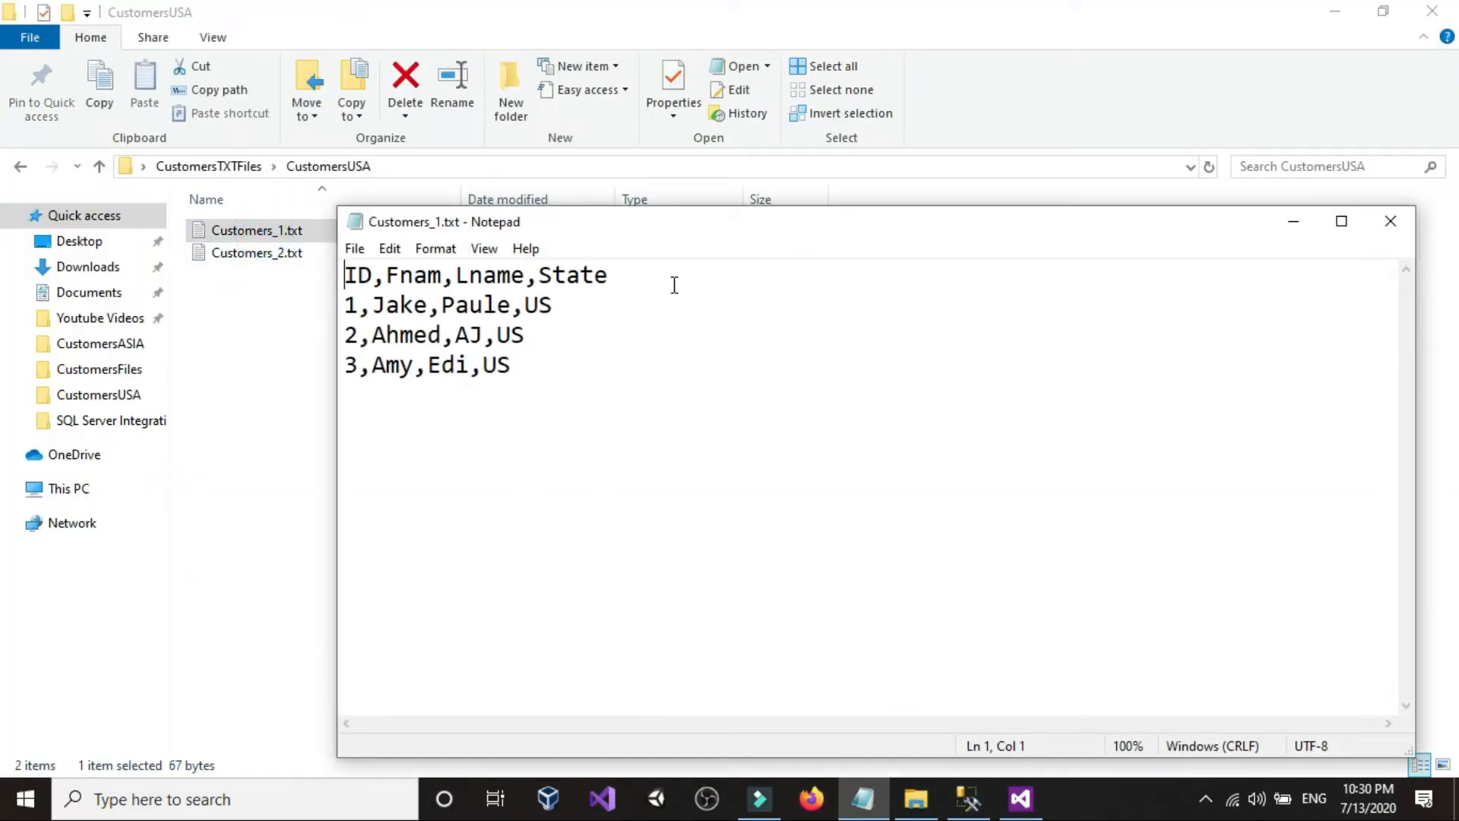
pyautogui.click(1391, 221)
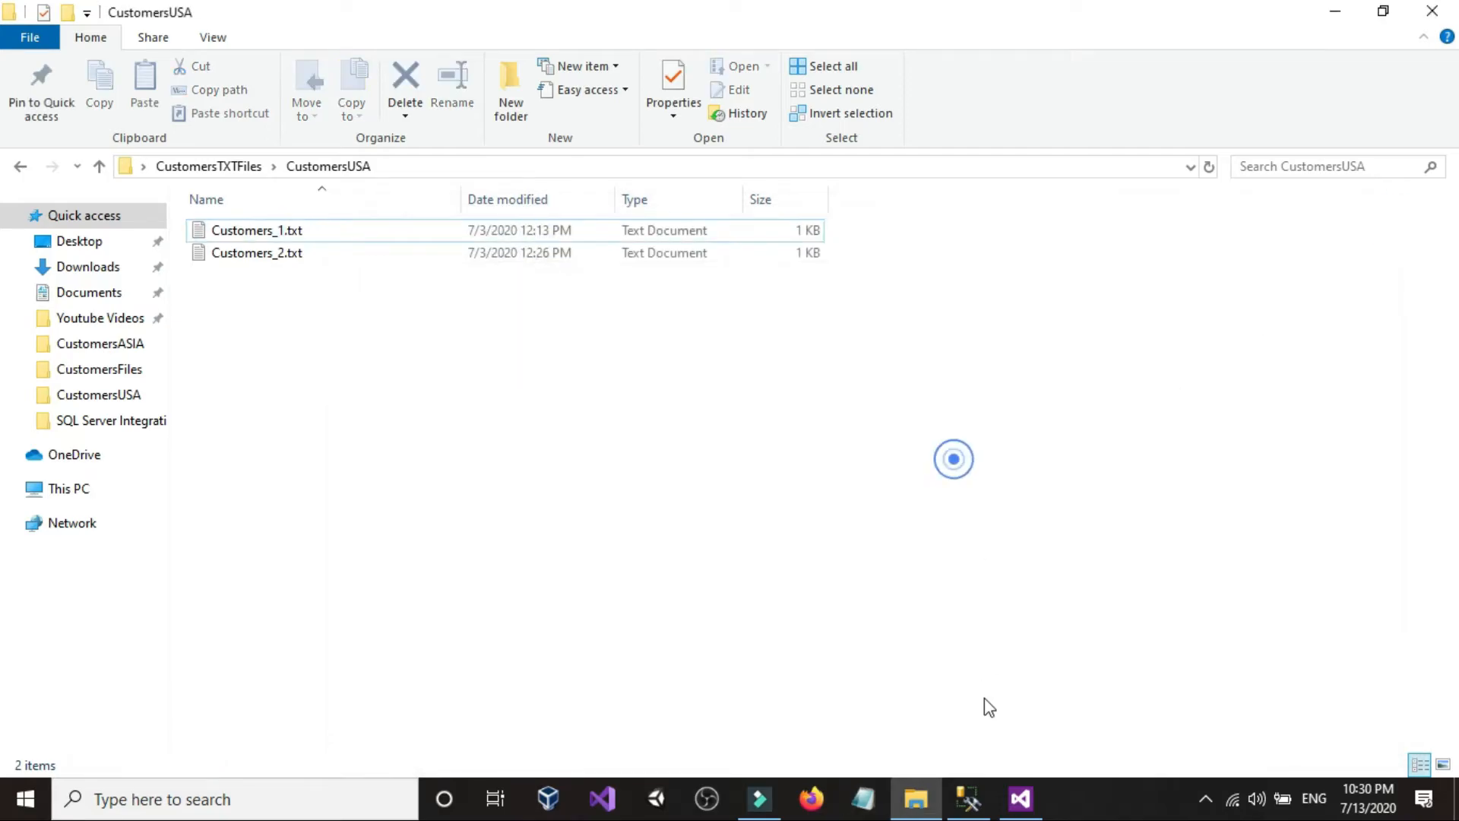
pyautogui.click(1019, 797)
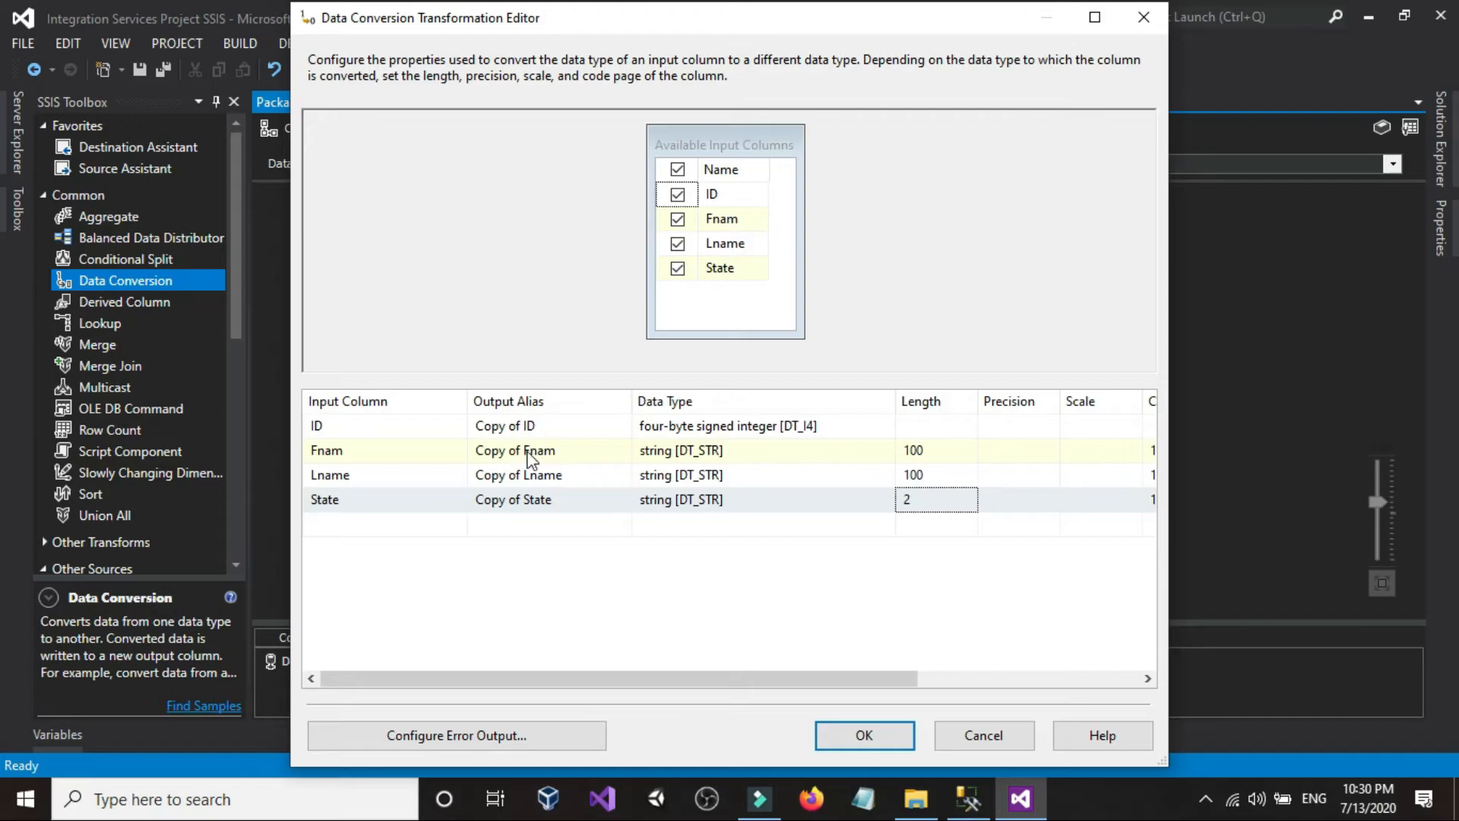
# Accept the Data Conversion settings and connect its output to the OLE DB Destination.
pyautogui.click(891, 737)
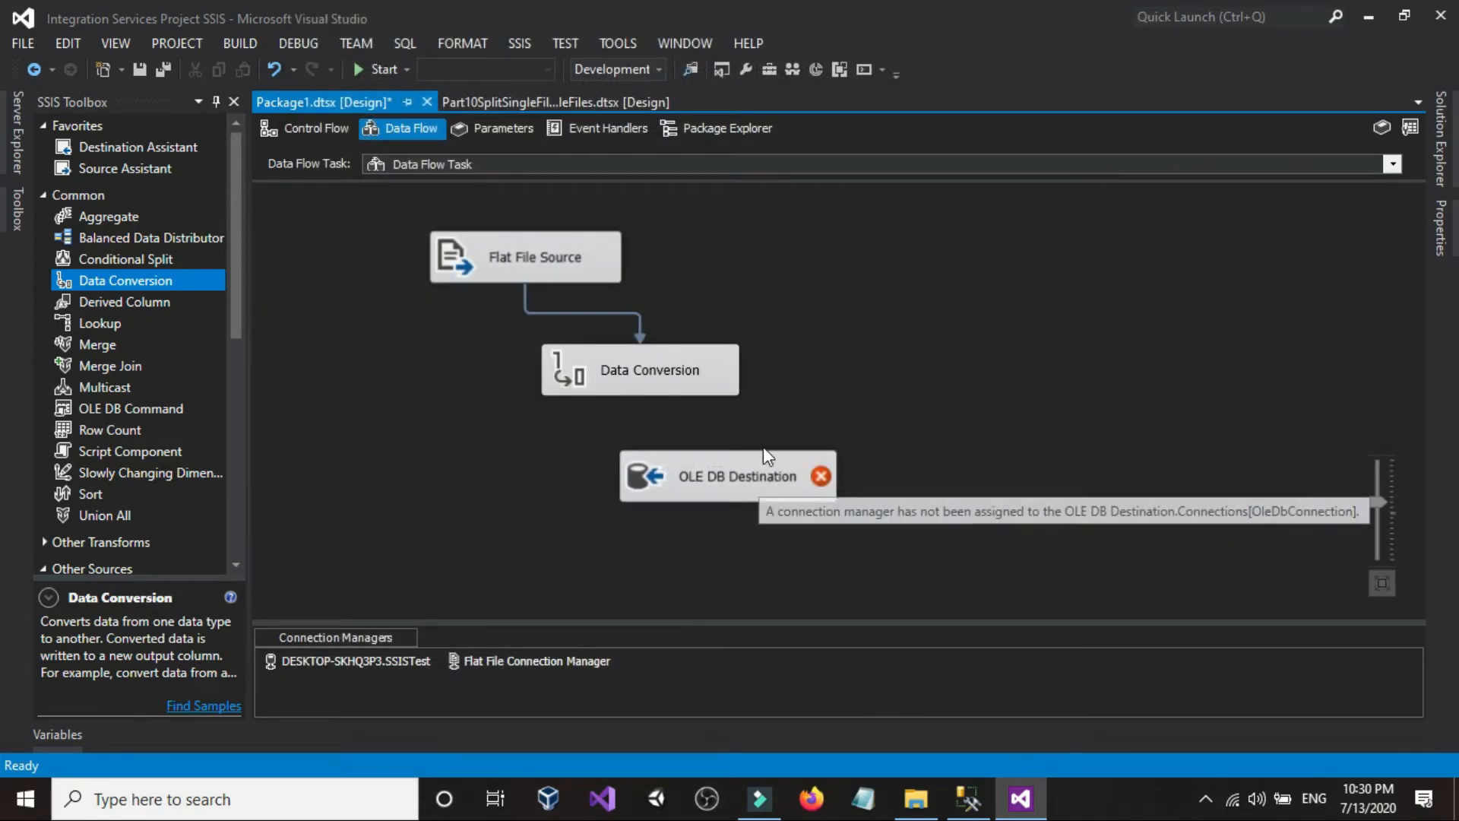
pyautogui.click(683, 374)
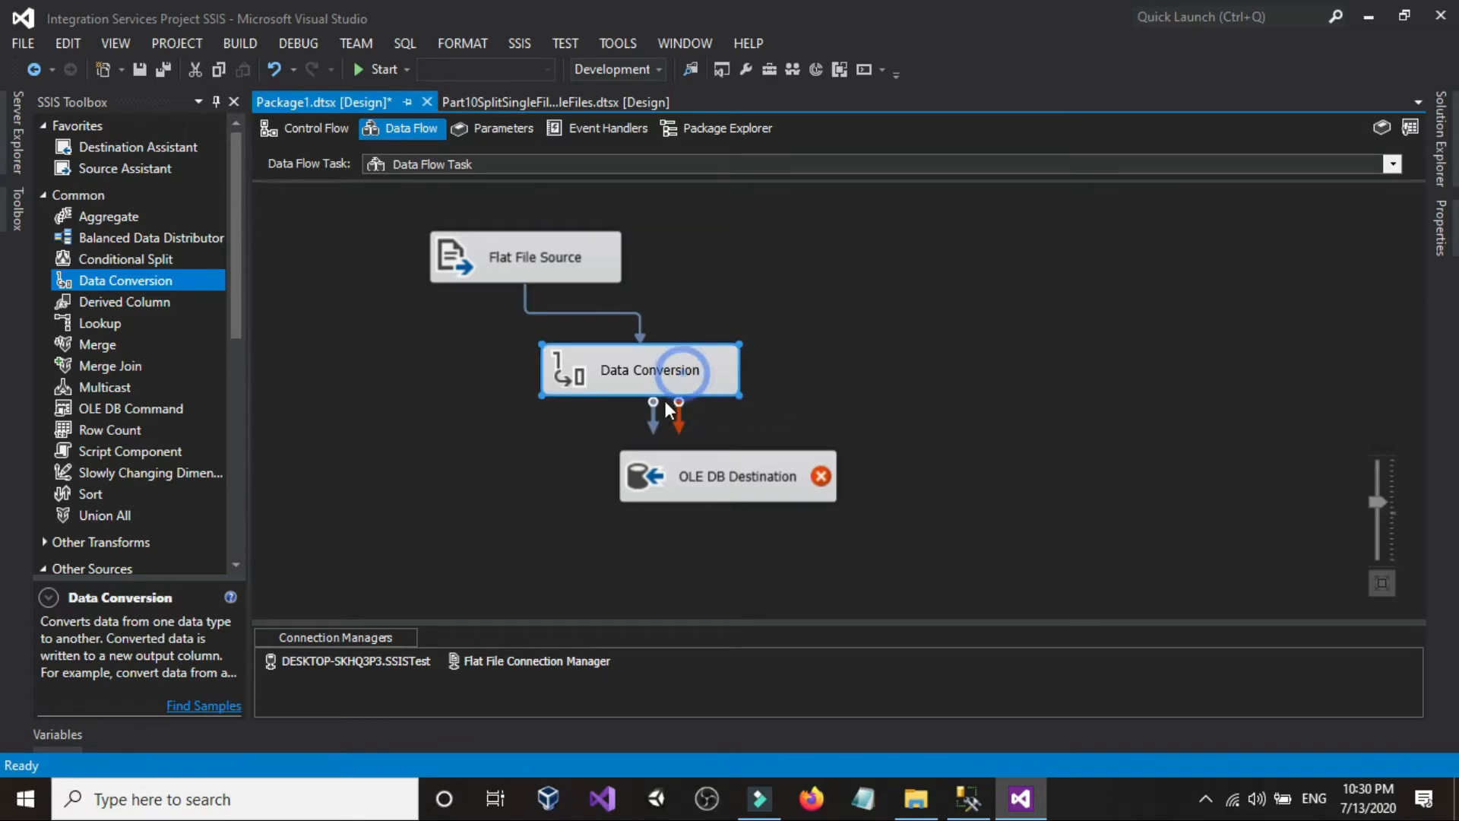
pyautogui.moveTo(653, 414); pyautogui.dragTo(688, 474)
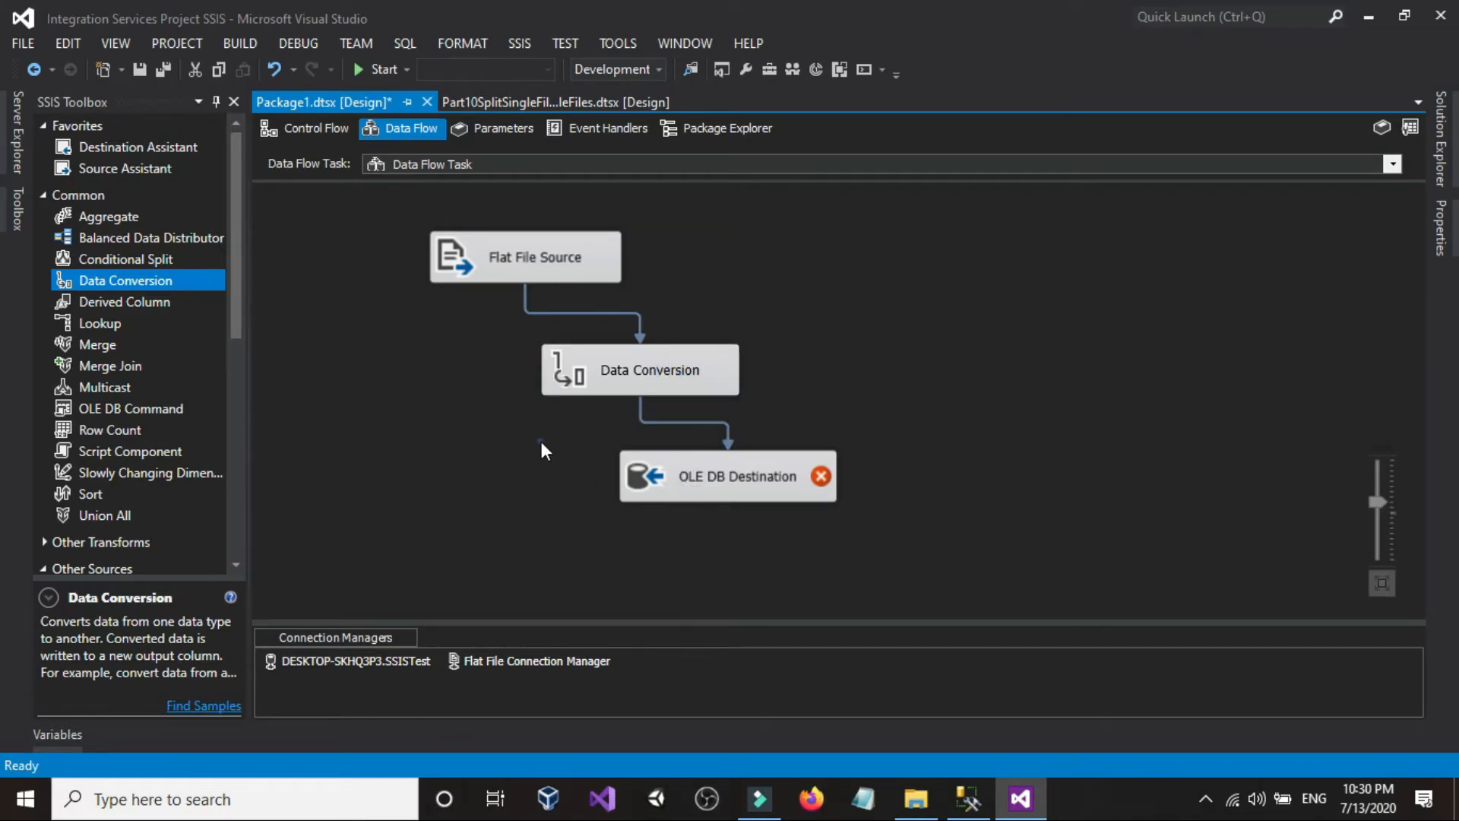
pyautogui.click(729, 464)
pyautogui.doubleClick(730, 464)
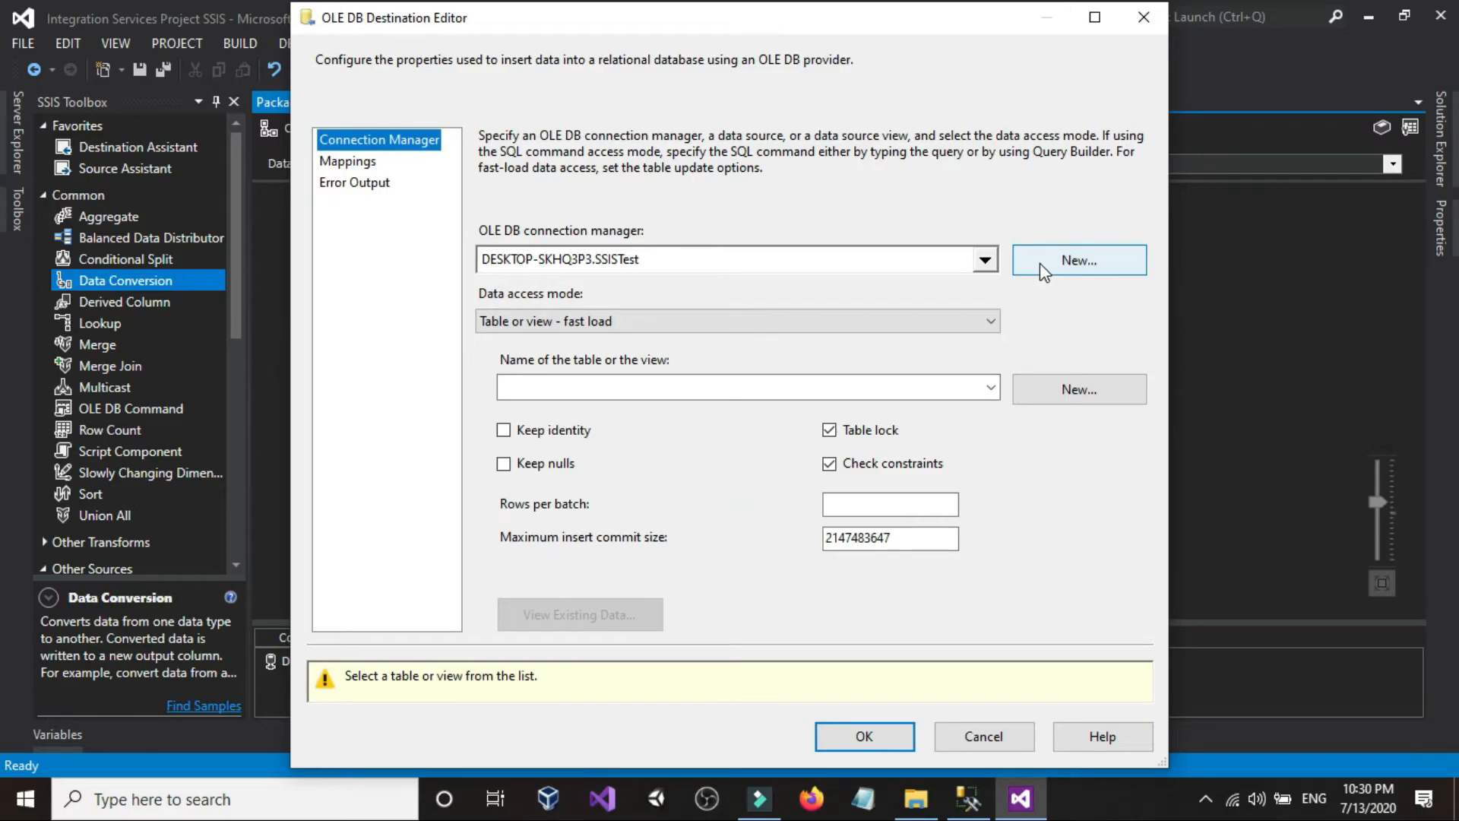
pyautogui.click(974, 260)
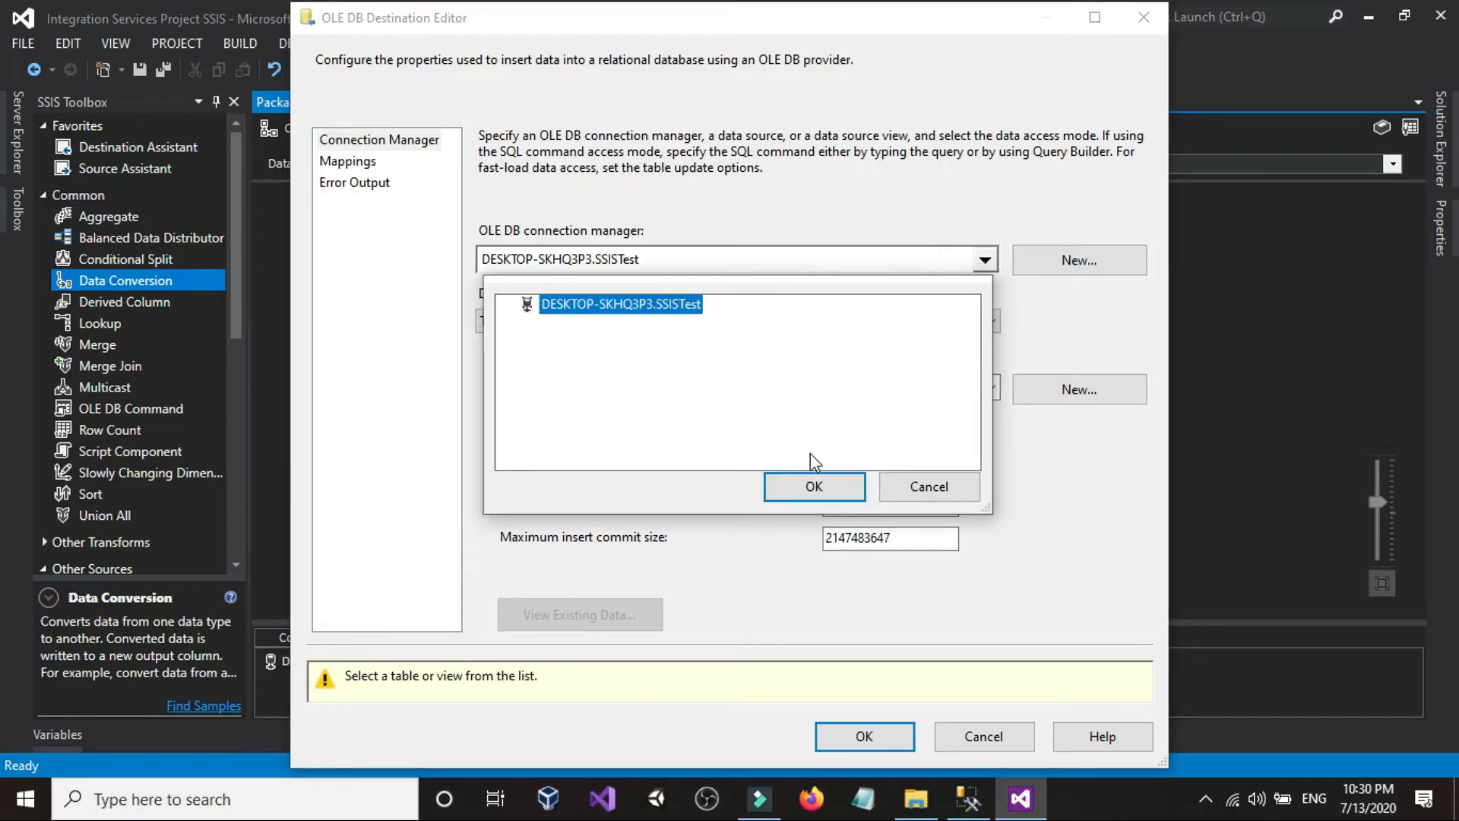
pyautogui.click(830, 488)
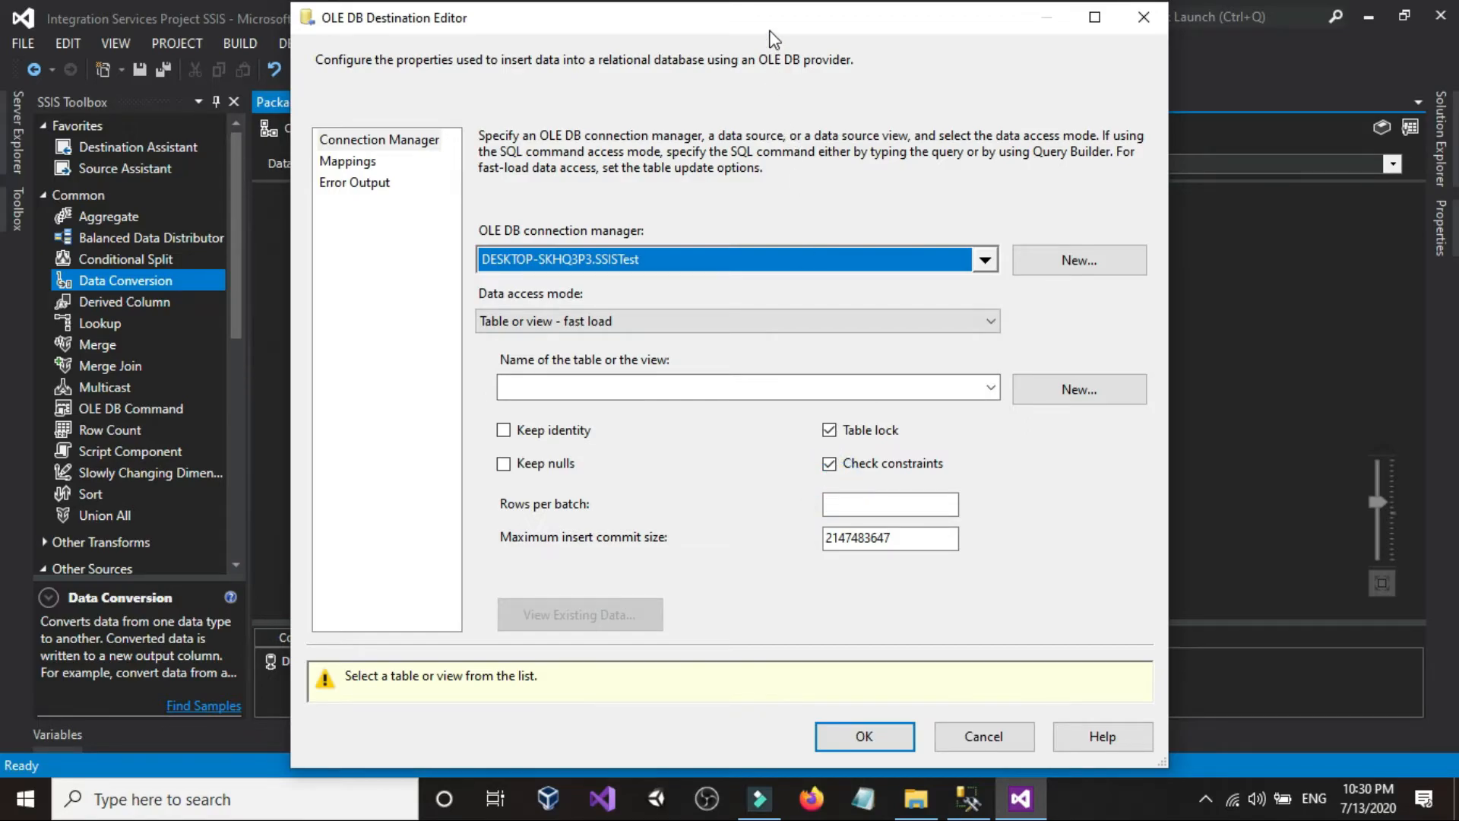
pyautogui.moveTo(770, 30); pyautogui.dragTo(800, 290)
pyautogui.click(1171, 275)
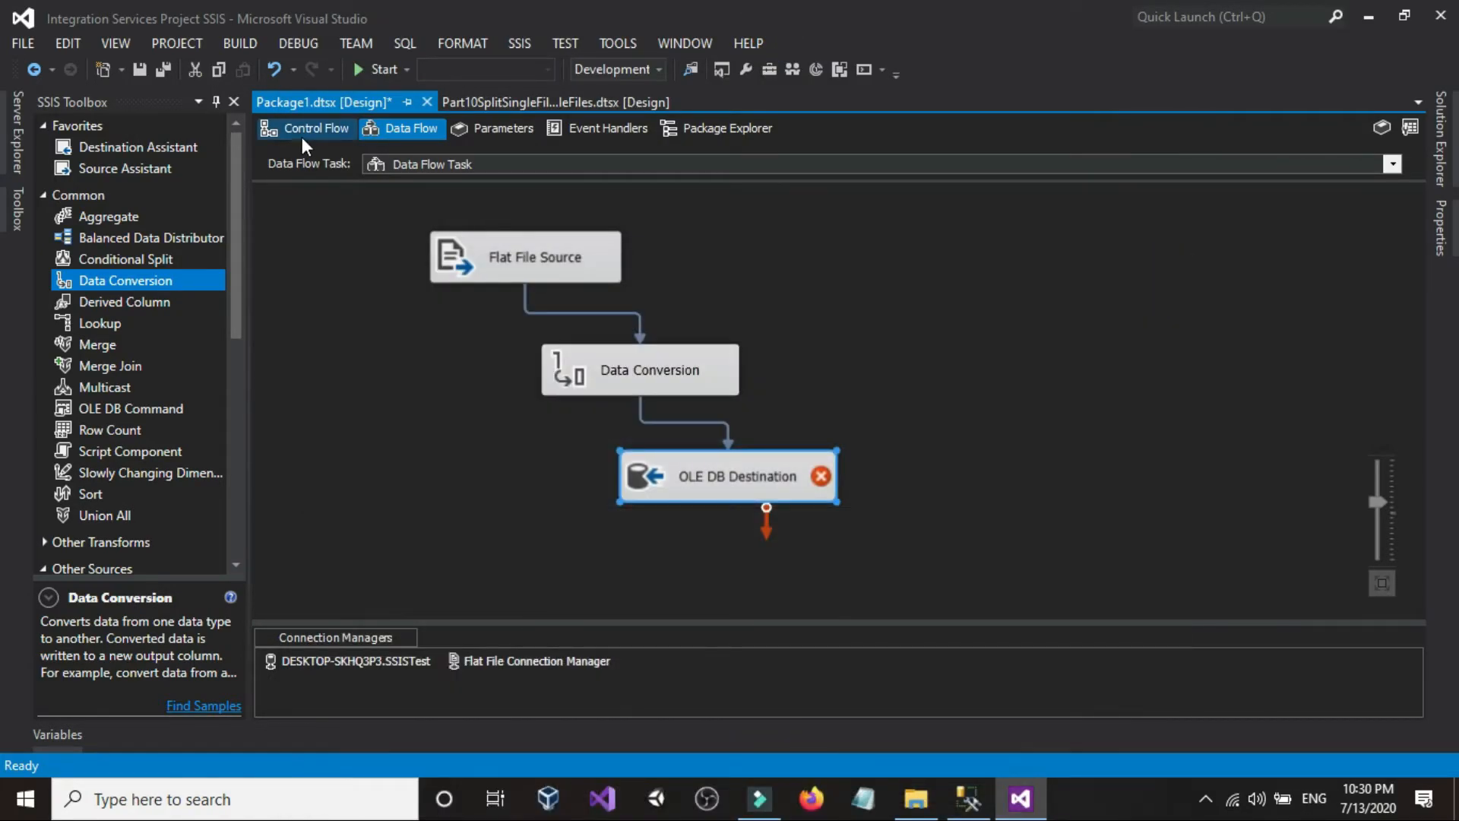
# Go to the control flow and review the general settings of the Execute SQL Task without changing them.
pyautogui.click(312, 128)
pyautogui.doubleClick(648, 179)
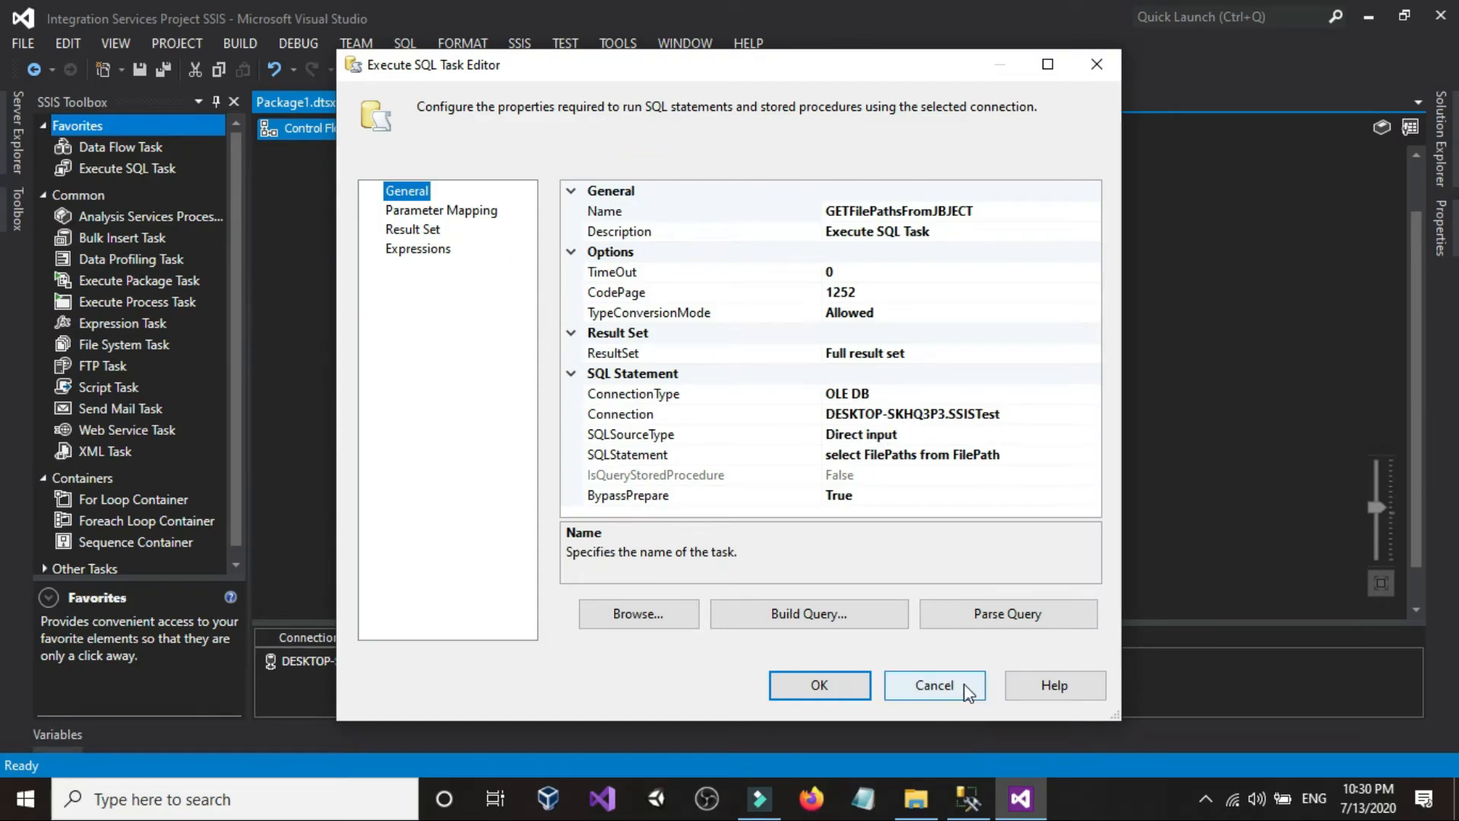
pyautogui.click(934, 685)
# Open the Data Flow Task in the inner Foreach Loop and set the OLE DB Destination's table to [dbo].[Customers].
pyautogui.click(609, 455)
pyautogui.doubleClick(609, 454)
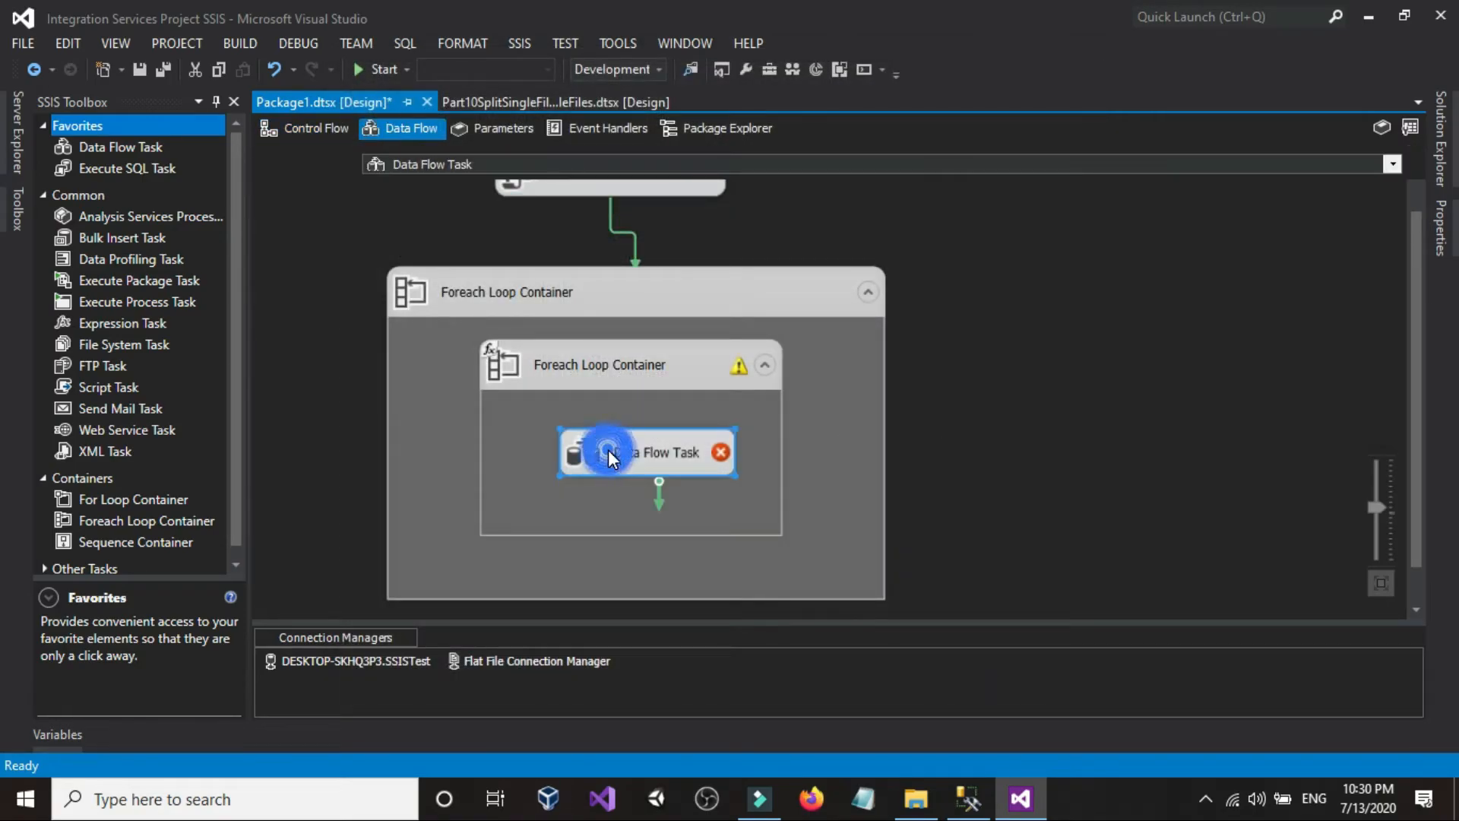
pyautogui.doubleClick(744, 484)
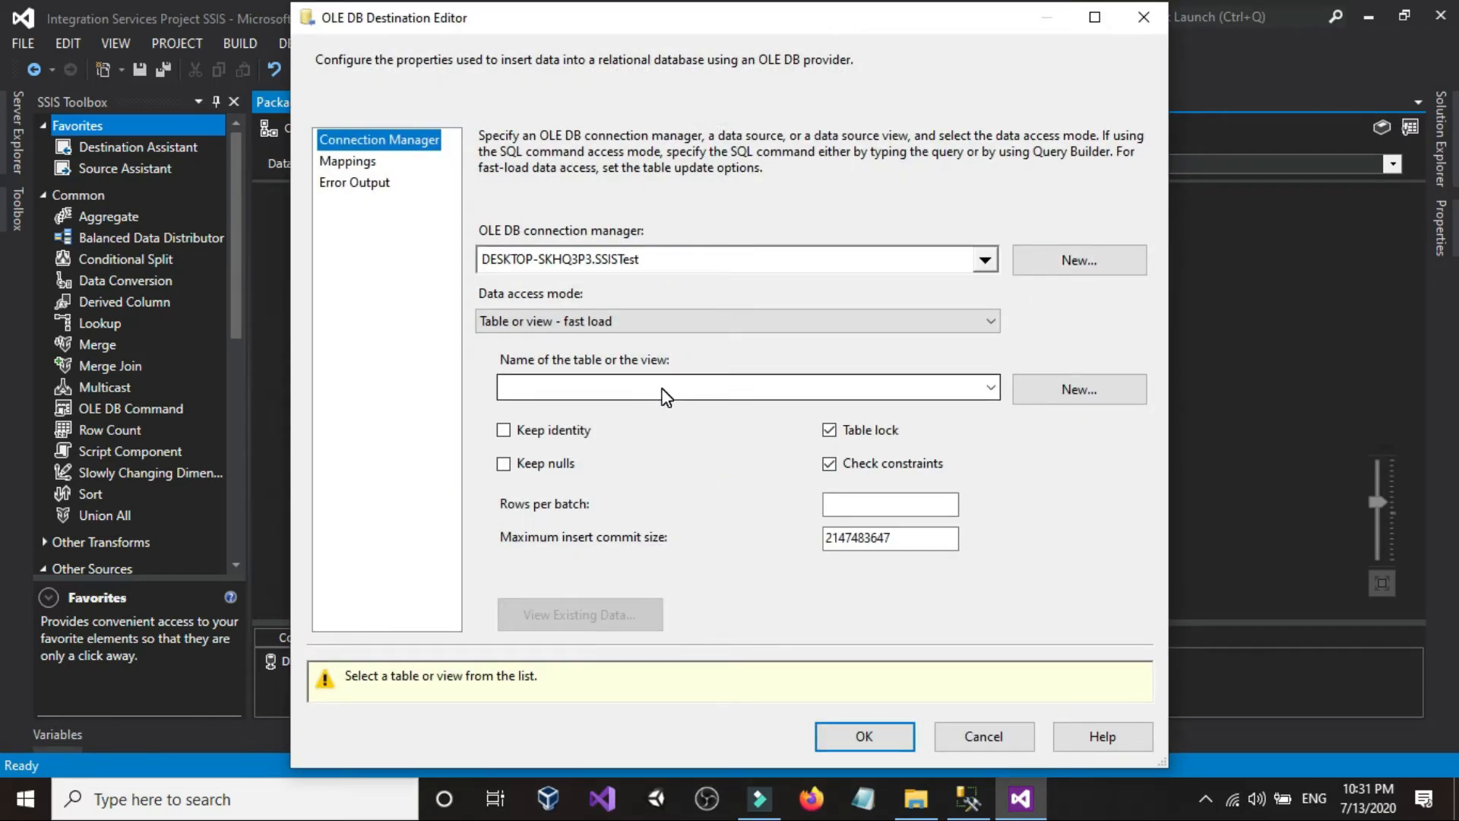
pyautogui.click(544, 392)
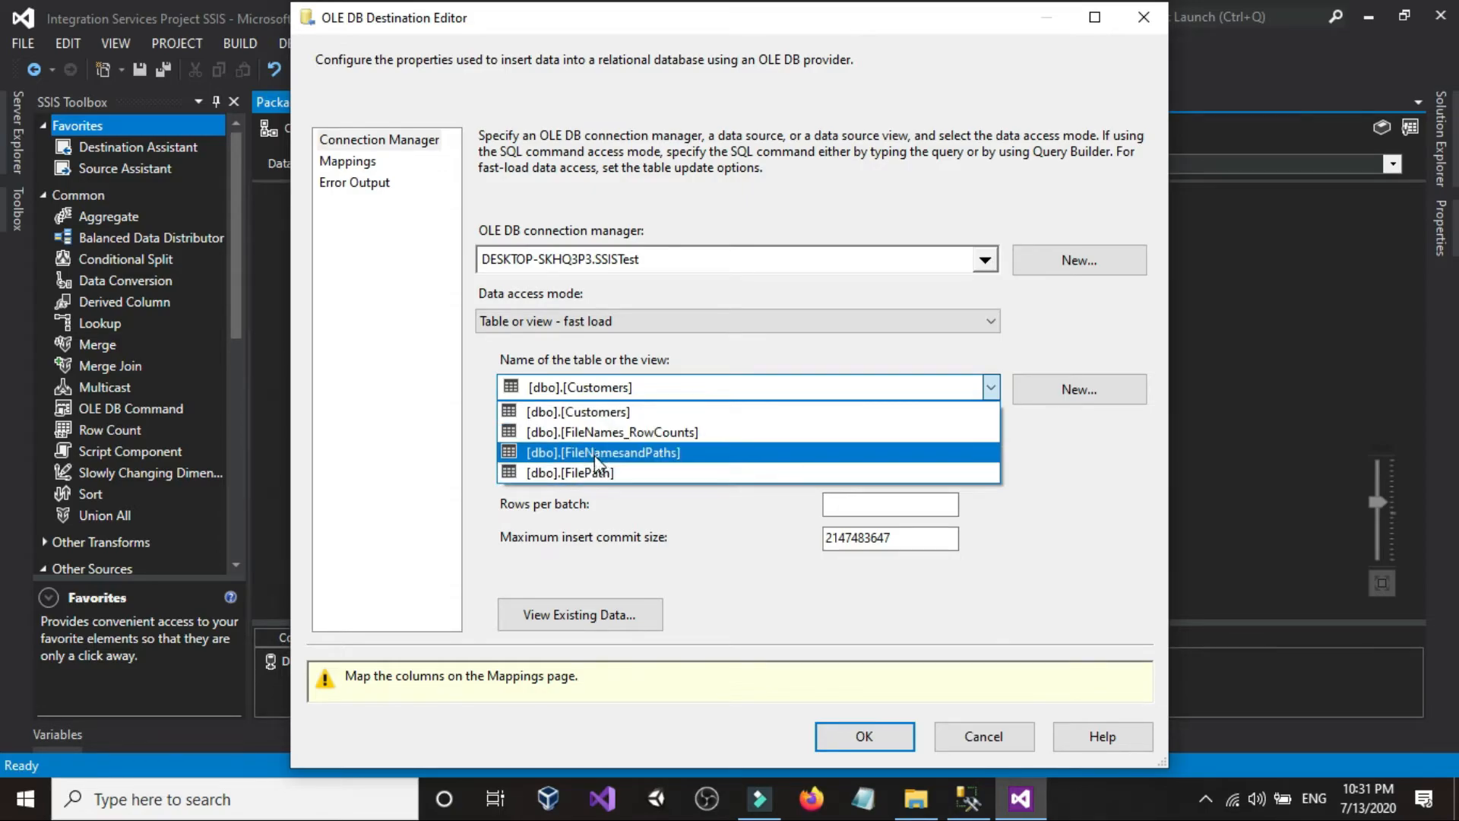
pyautogui.click(572, 411)
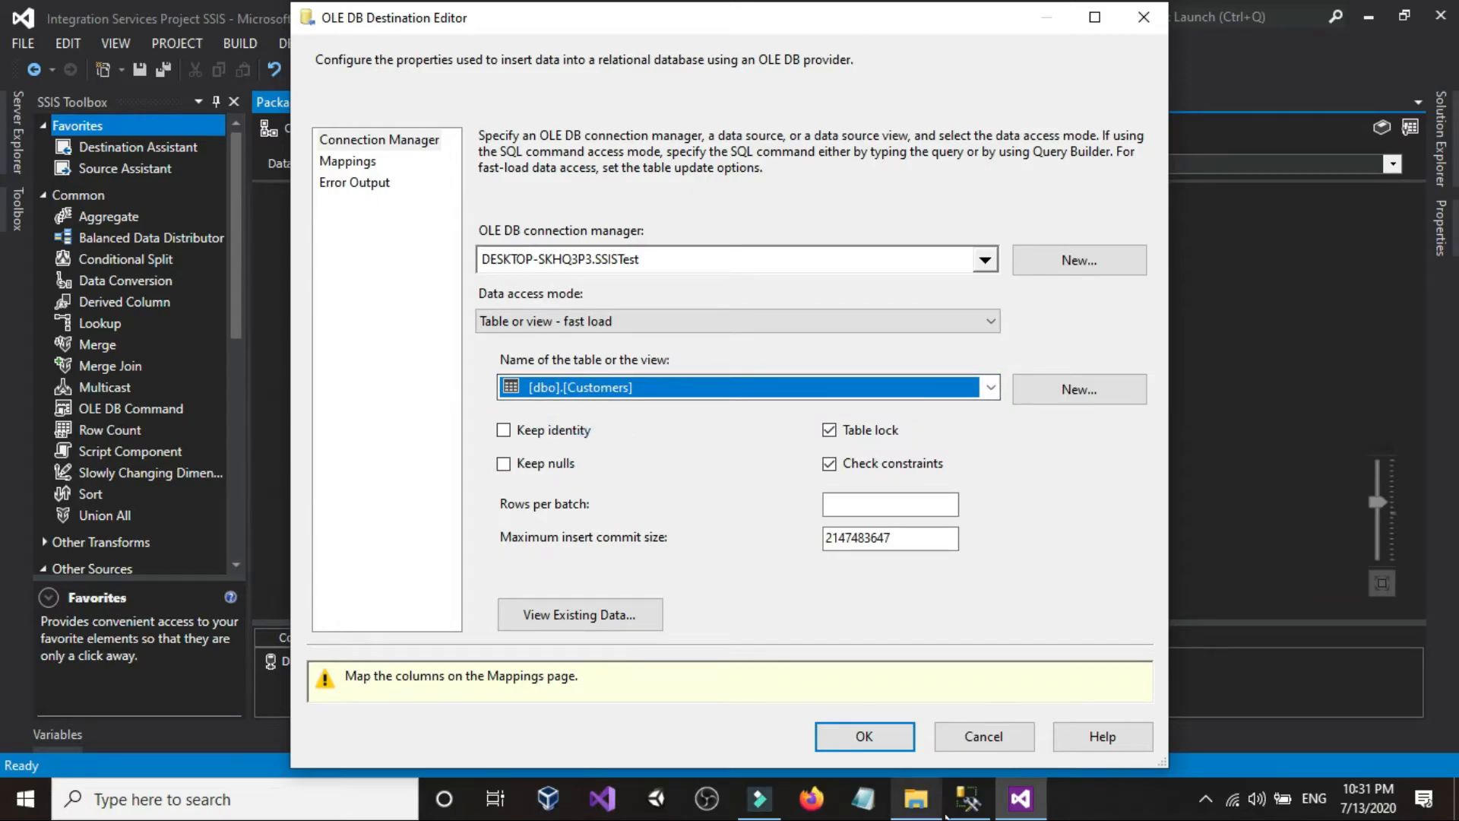
# Switch to SQL Server Management Studio and run the select * from dbo.Customers query.
pyautogui.click(969, 798)
pyautogui.click(580, 279)
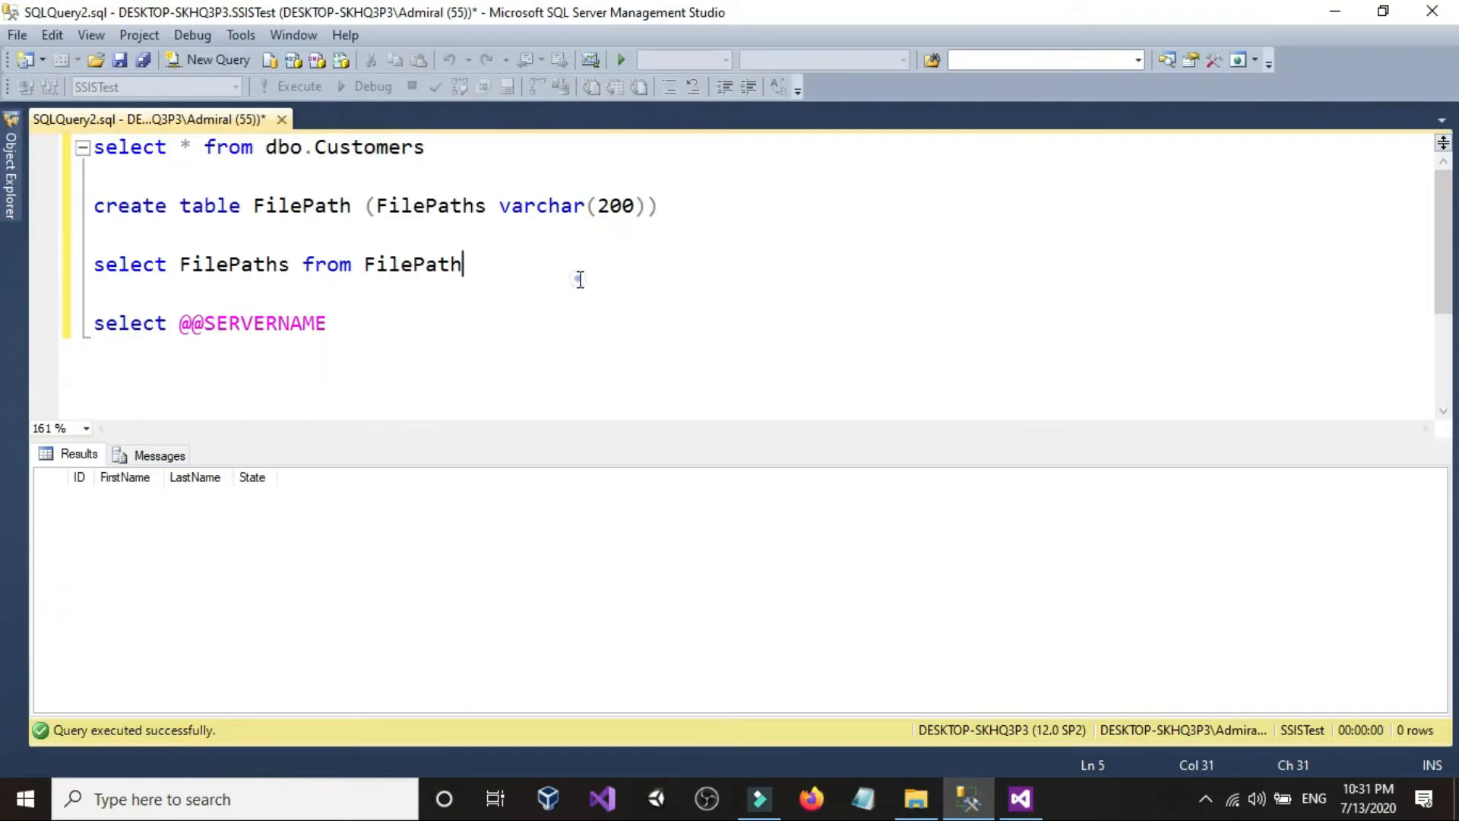
pyautogui.click(440, 144)
pyautogui.hotkey('shift', 'Home')
pyautogui.click(288, 86)
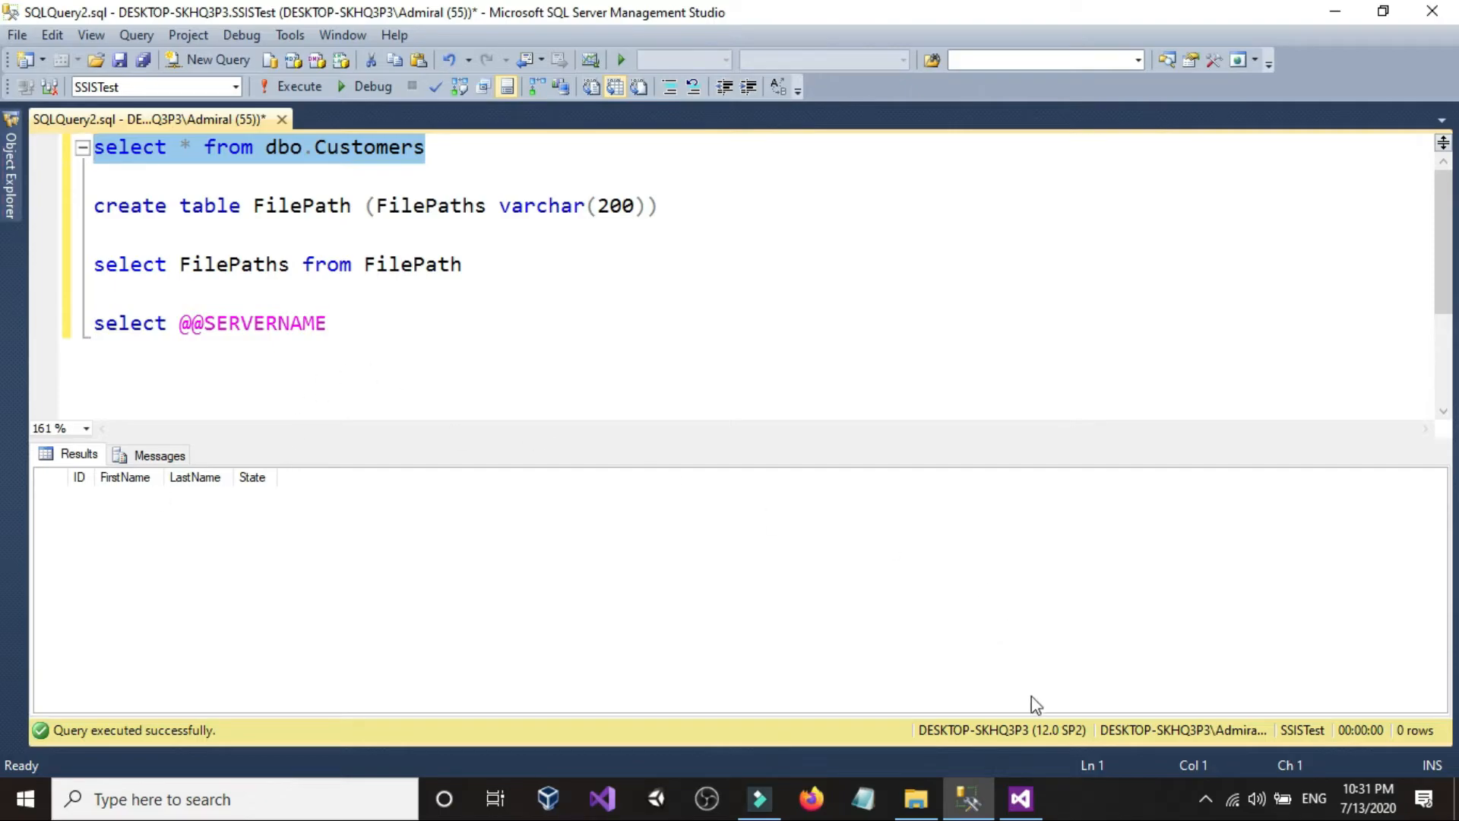
# Switch back to Visual Studio, keep [dbo].[Customers] as the OLE DB Destination table and map Copy of ID to the ID column.
pyautogui.click(1019, 796)
pyautogui.click(700, 389)
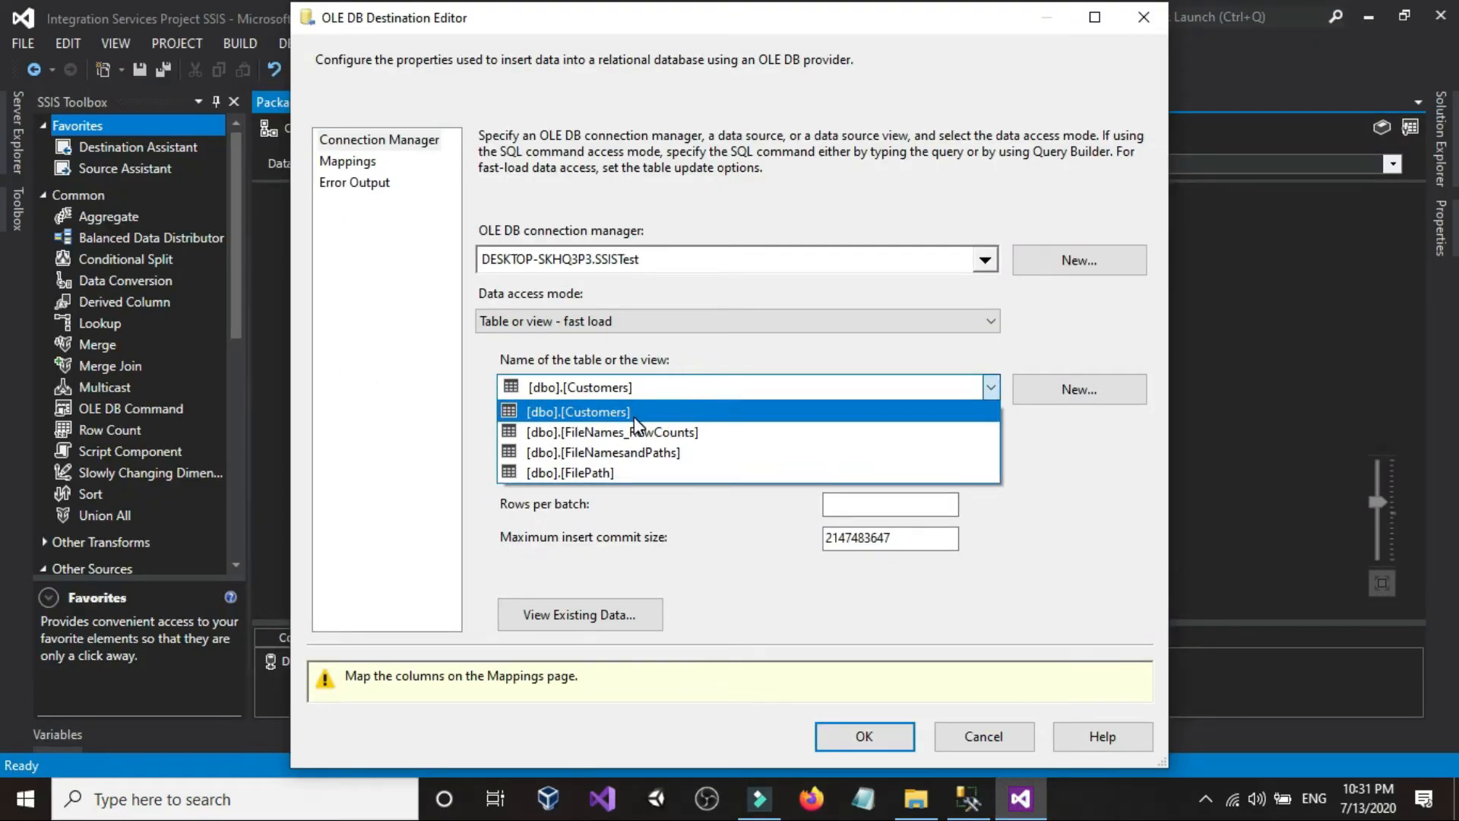
pyautogui.click(623, 412)
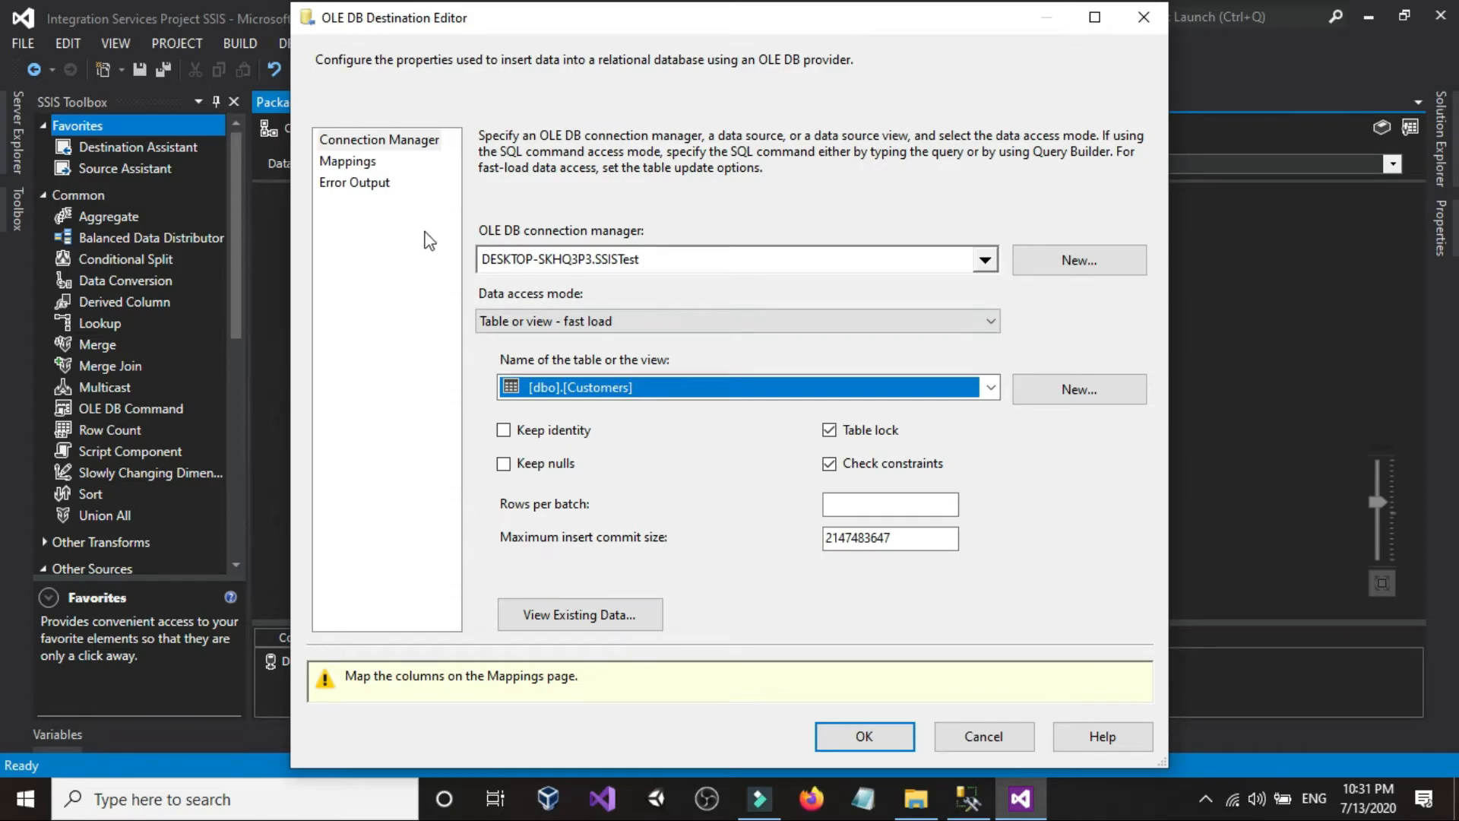
pyautogui.click(358, 160)
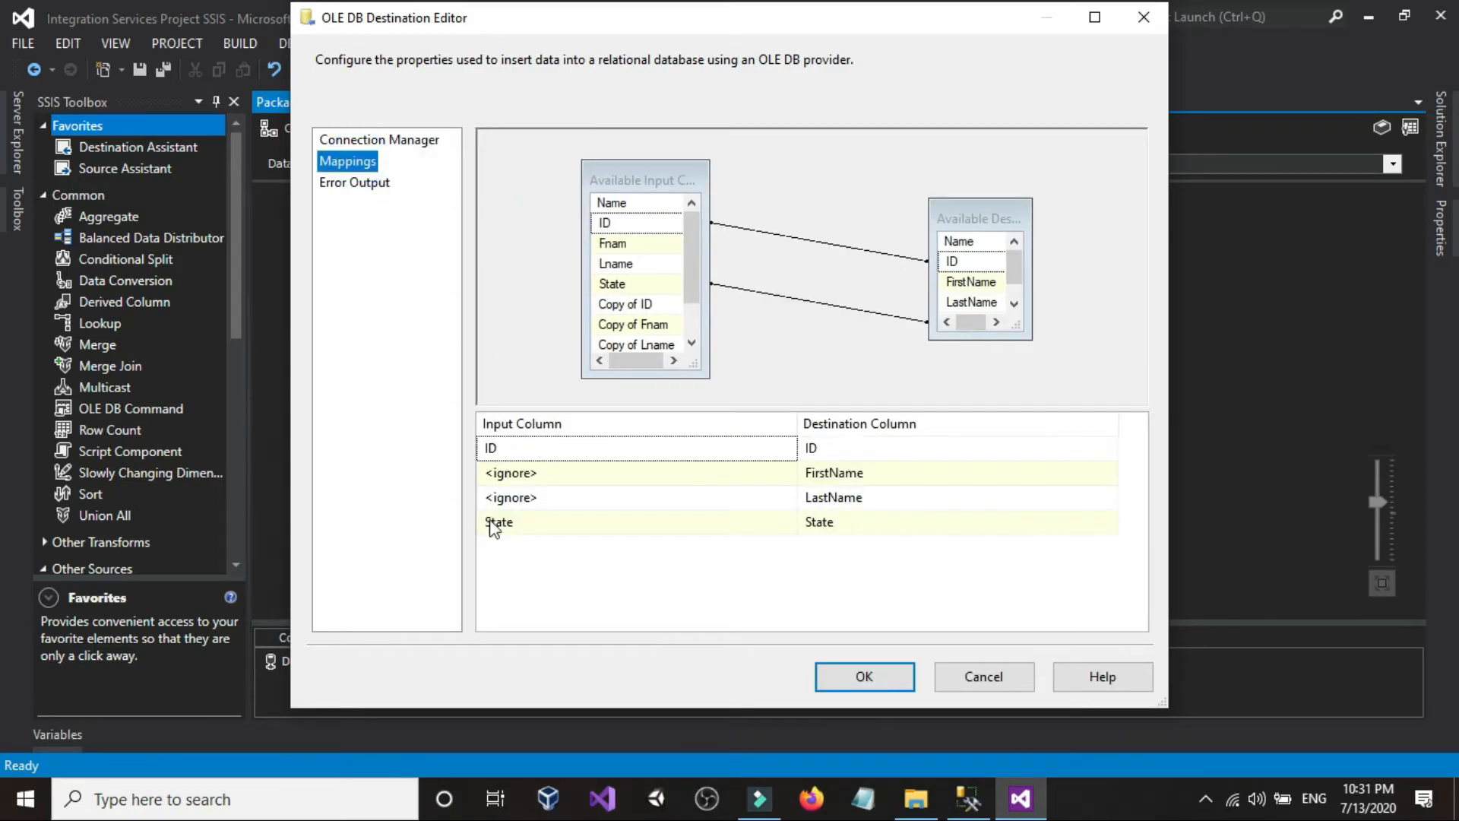
pyautogui.click(636, 453)
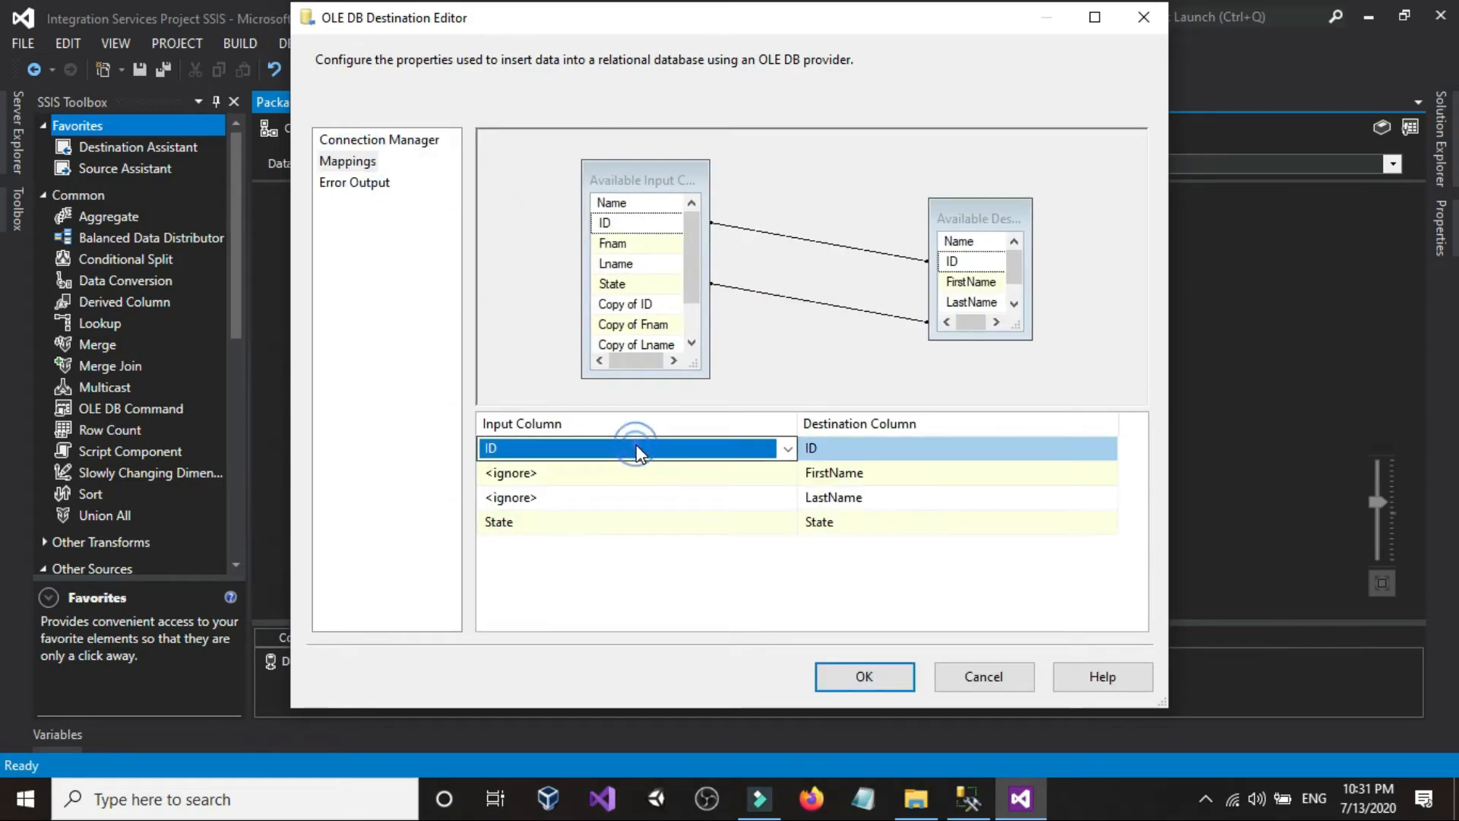
pyautogui.click(636, 448)
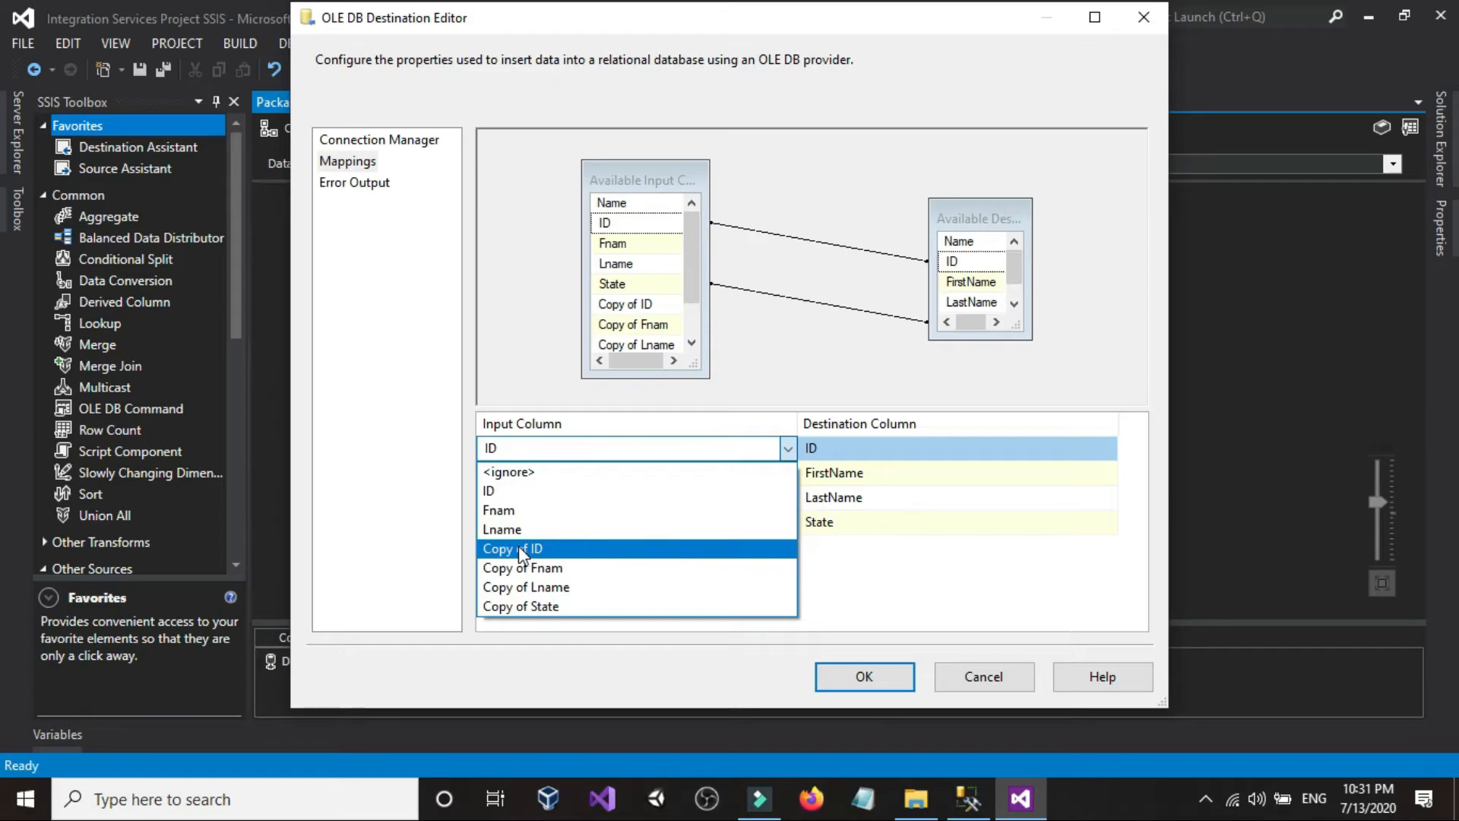
pyautogui.click(573, 549)
# Map Copy of Fnam to FirstName, Copy of Lname to LastName and Copy of State to State, and accept the destination settings.
pyautogui.click(589, 474)
pyautogui.click(585, 477)
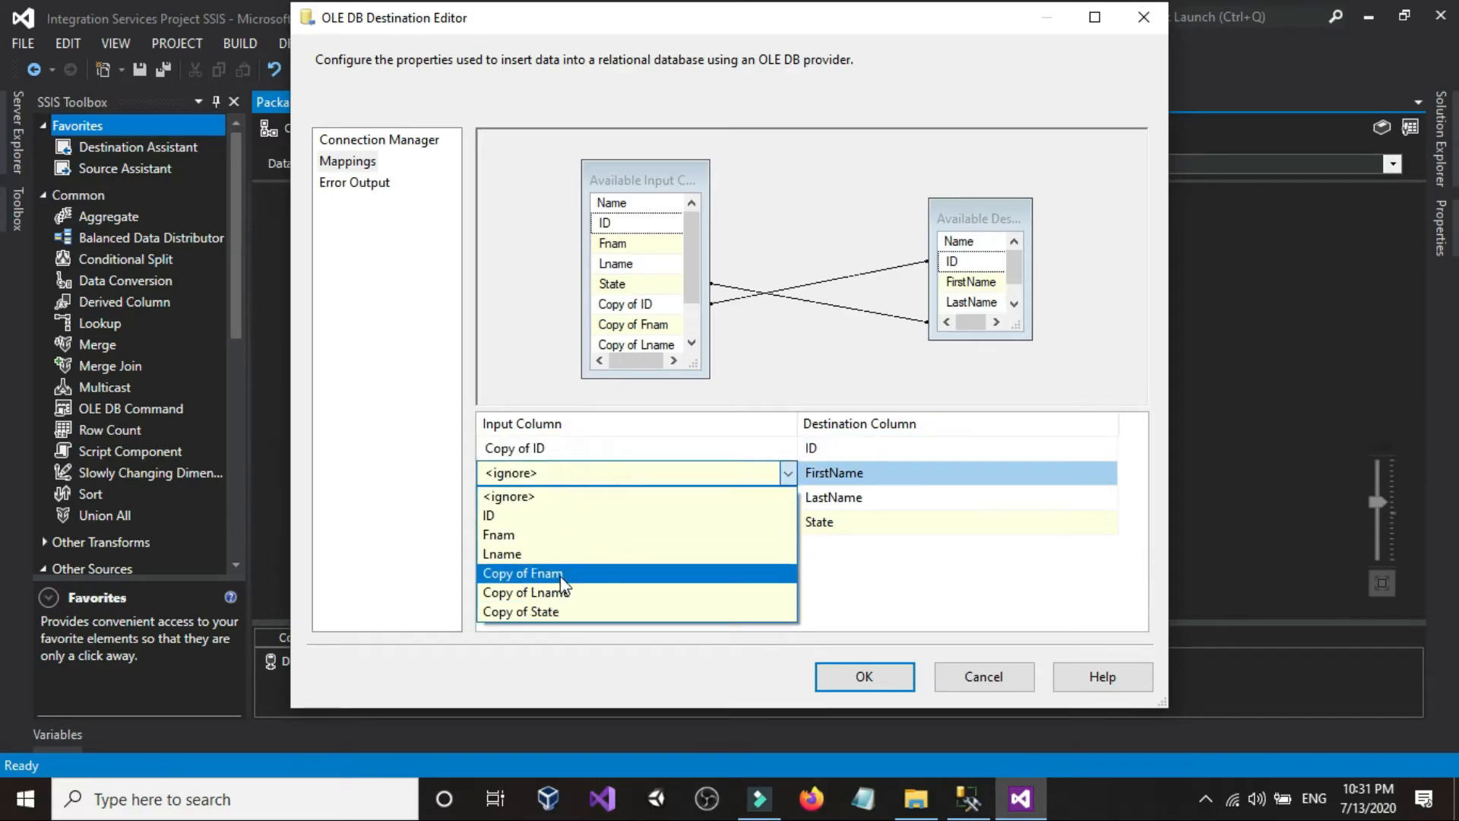
pyautogui.click(563, 573)
pyautogui.click(572, 499)
pyautogui.click(573, 497)
pyautogui.click(558, 598)
pyautogui.click(555, 521)
pyautogui.click(558, 520)
pyautogui.click(550, 641)
pyautogui.click(638, 596)
pyautogui.click(864, 675)
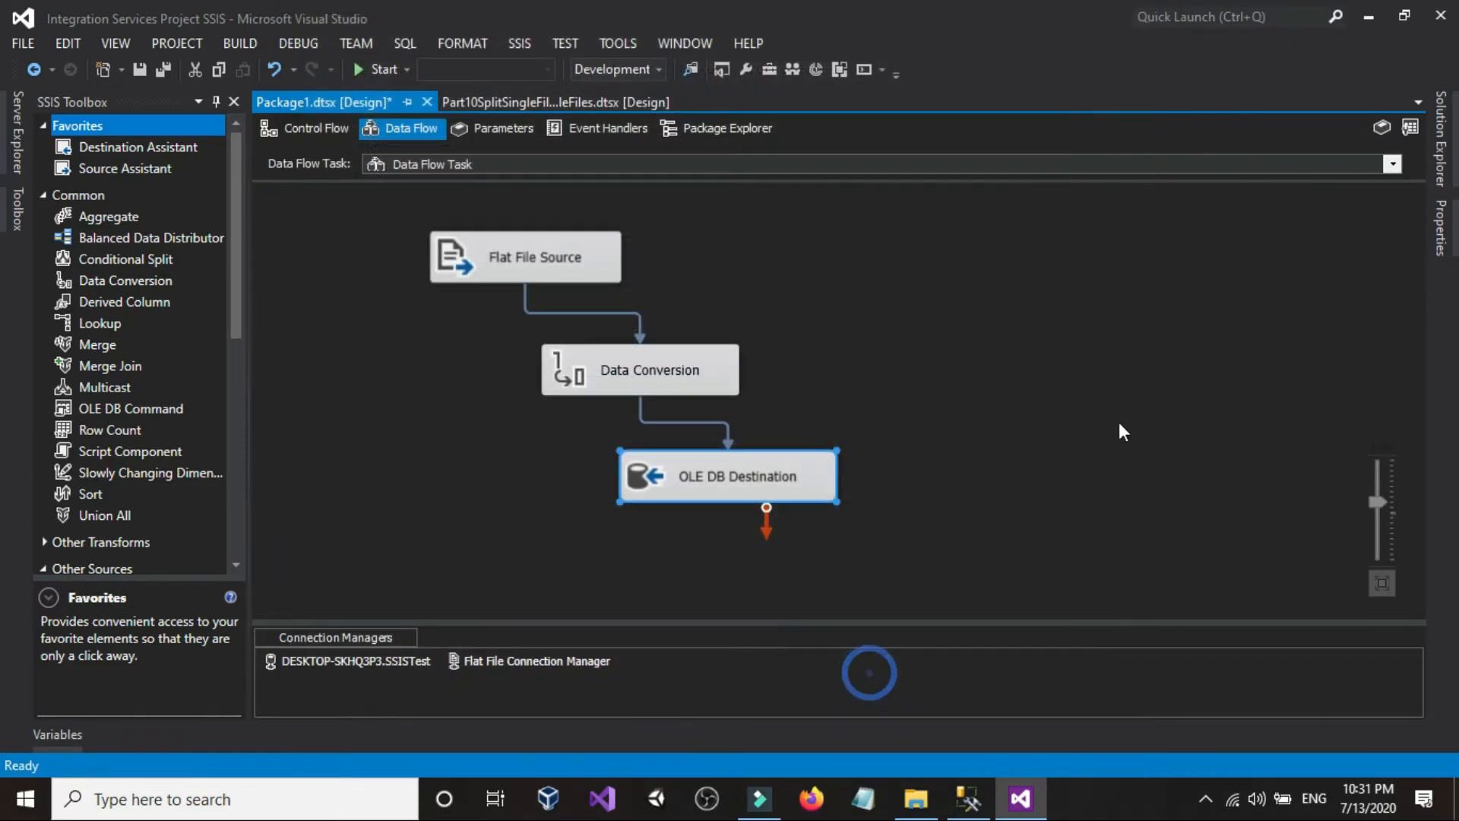
# Return to the control flow, switch to File Explorer and examine the records in Customers_1.txt in the CustomersUSA folder.
pyautogui.click(304, 129)
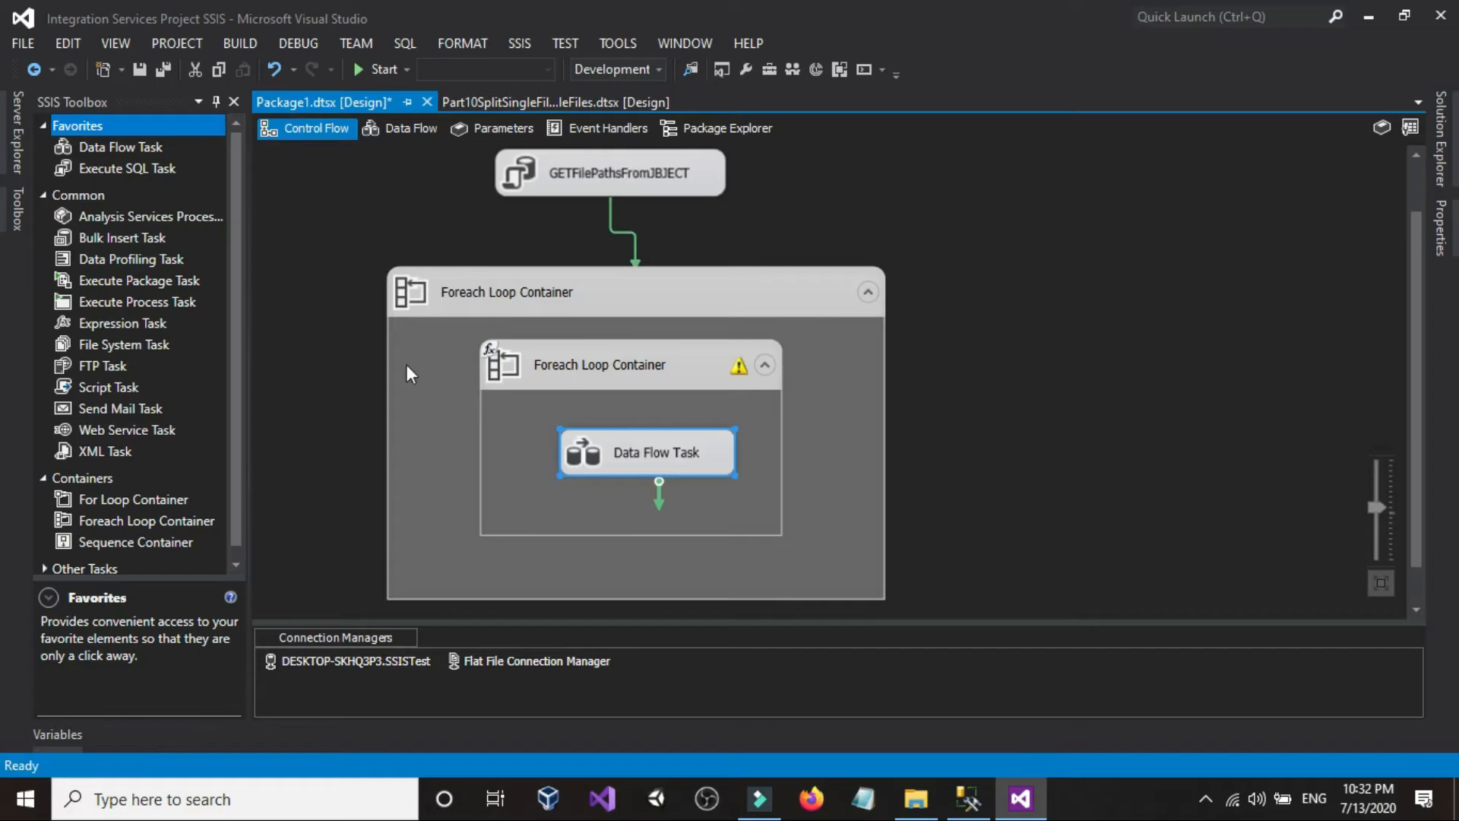
pyautogui.click(1110, 376)
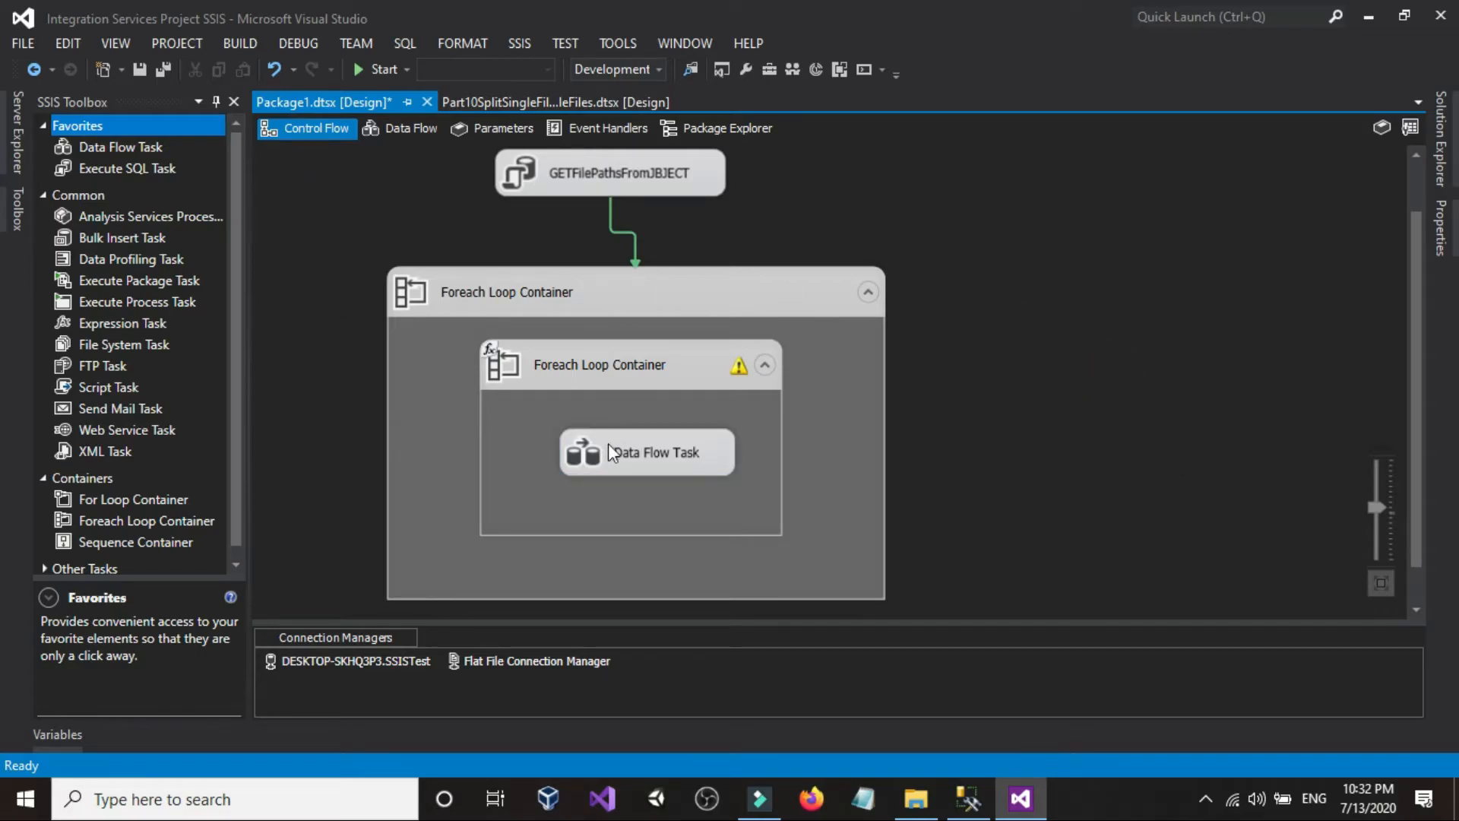
pyautogui.click(916, 798)
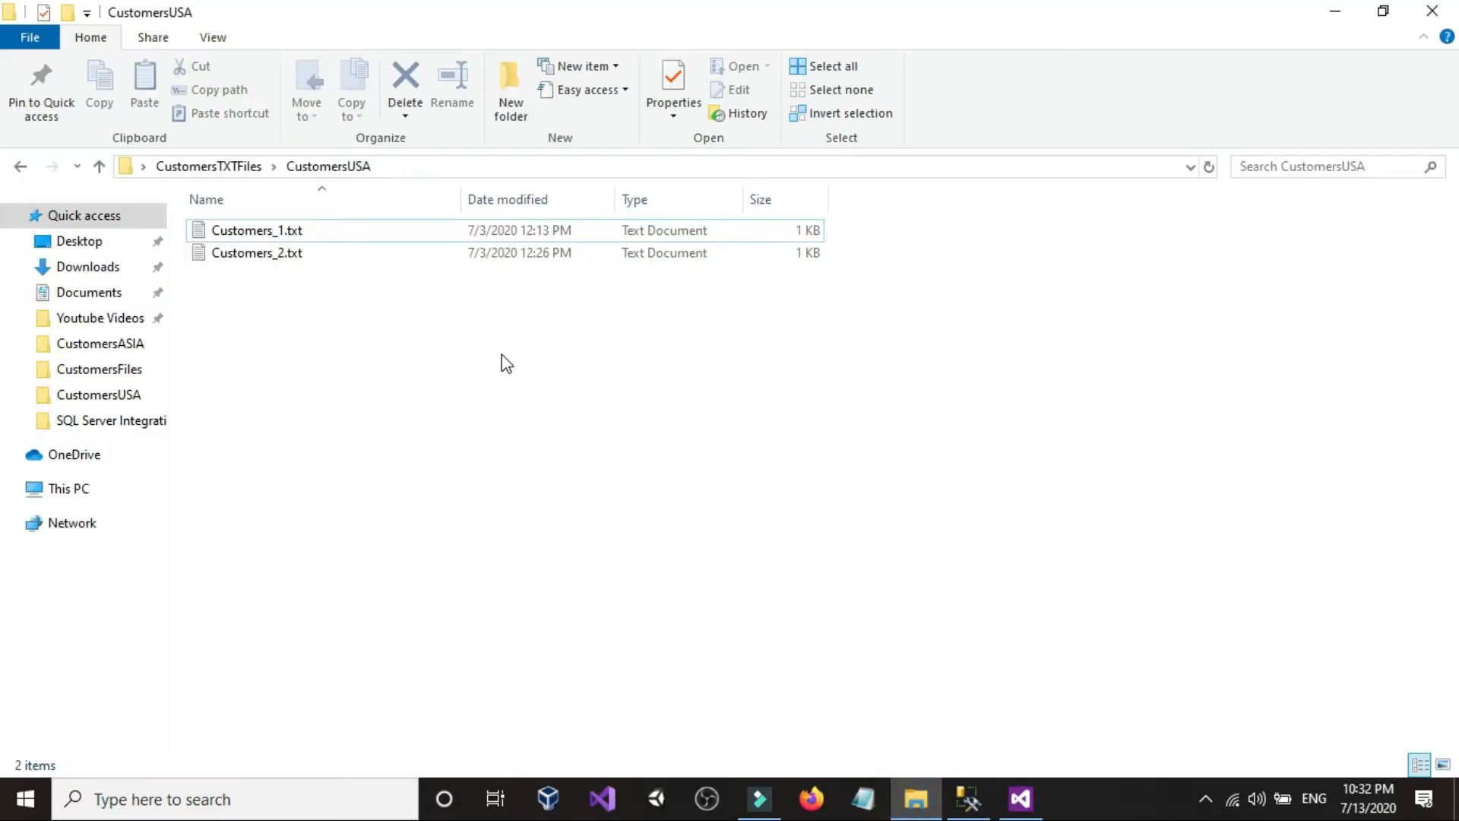
pyautogui.click(272, 232)
pyautogui.doubleClick(272, 232)
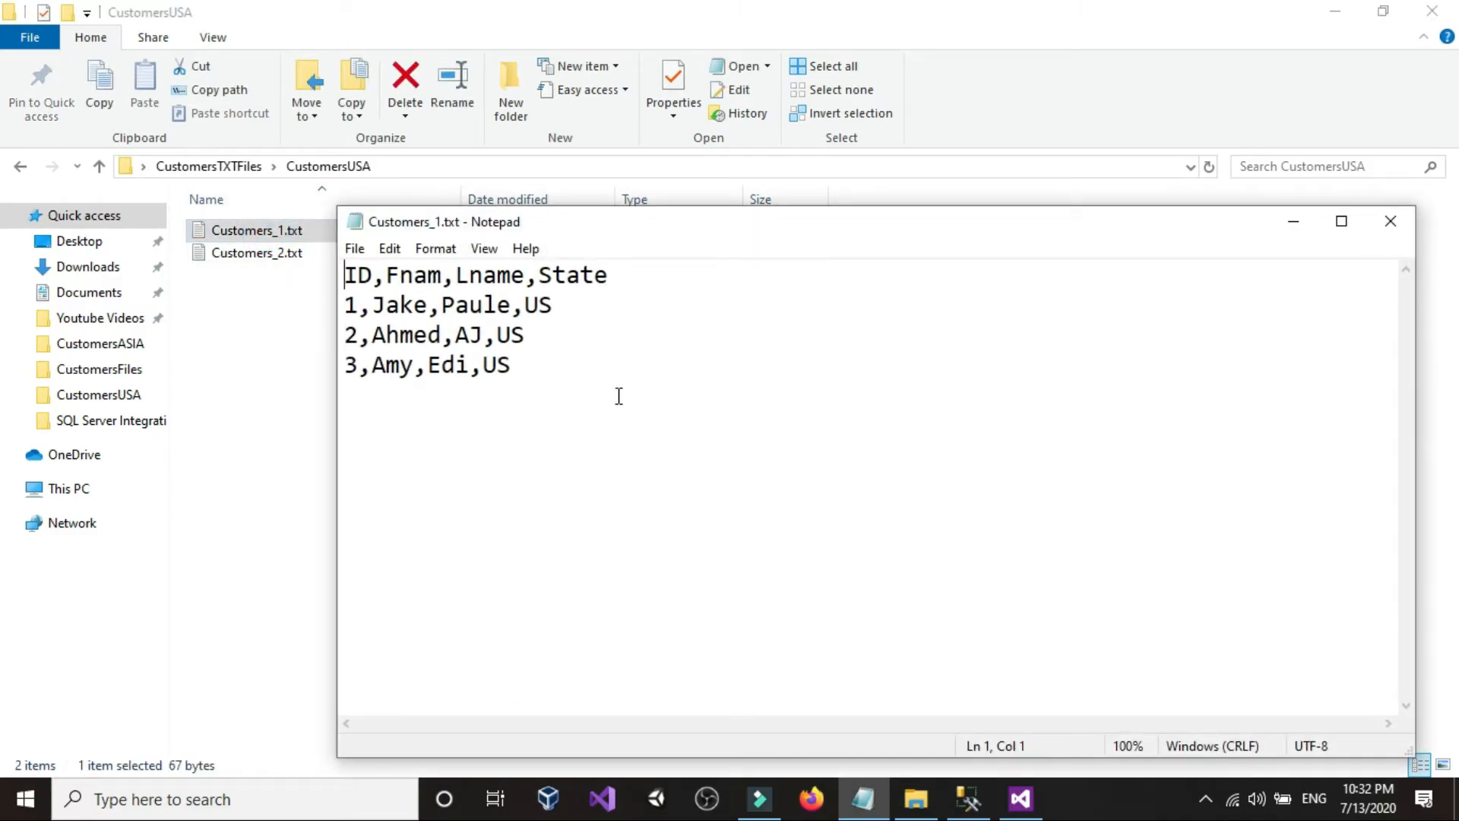
pyautogui.moveTo(593, 403); pyautogui.dragTo(311, 306)
pyautogui.click(568, 373)
pyautogui.click(1391, 220)
pyautogui.click(1009, 395)
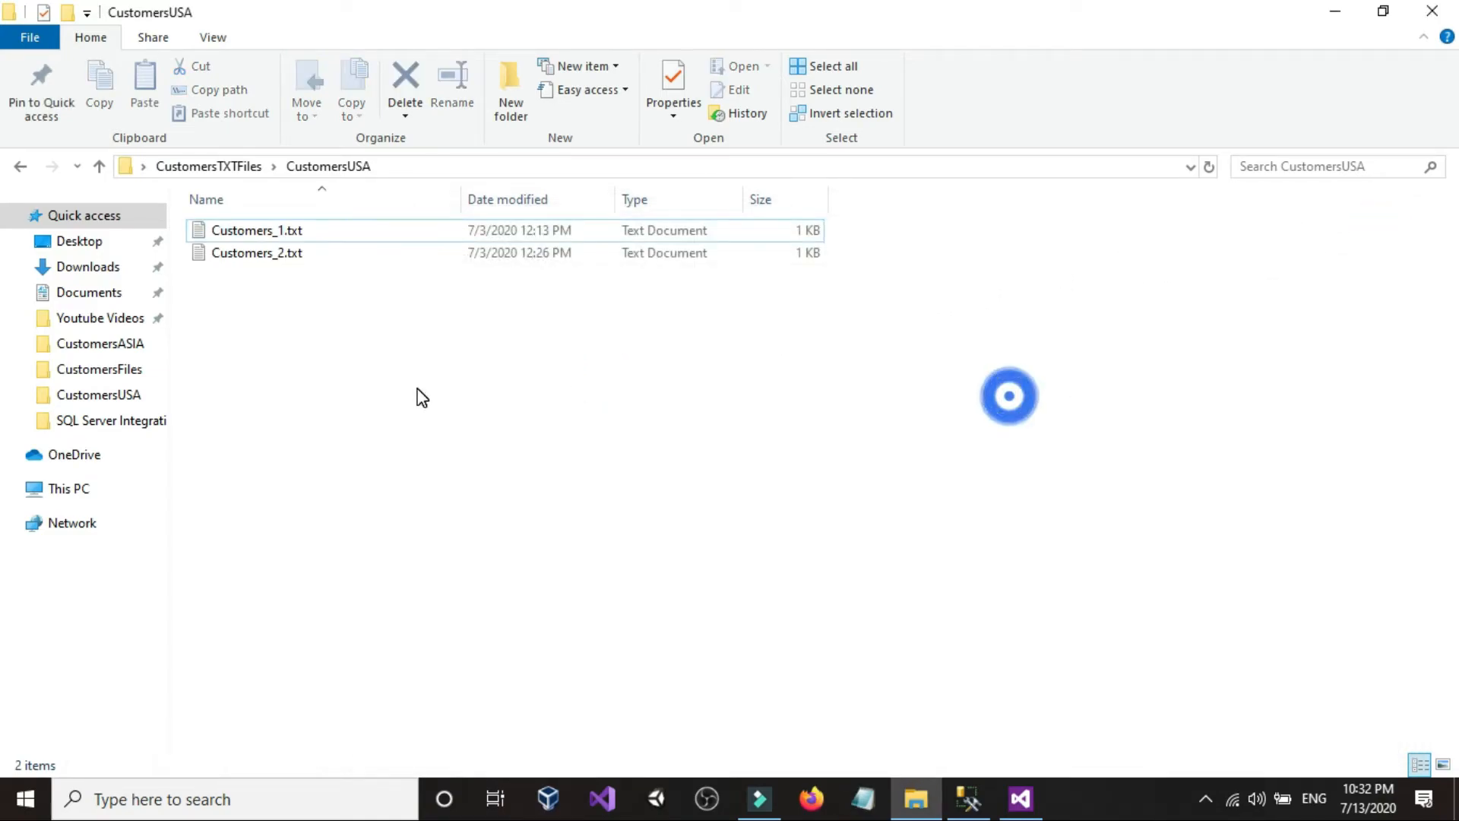
# Browse the CustomersASIA, CustomersEU and CustomersUSA folders inside CustomersTXTFiles and return to Visual Studio.
pyautogui.click(21, 164)
pyautogui.click(263, 365)
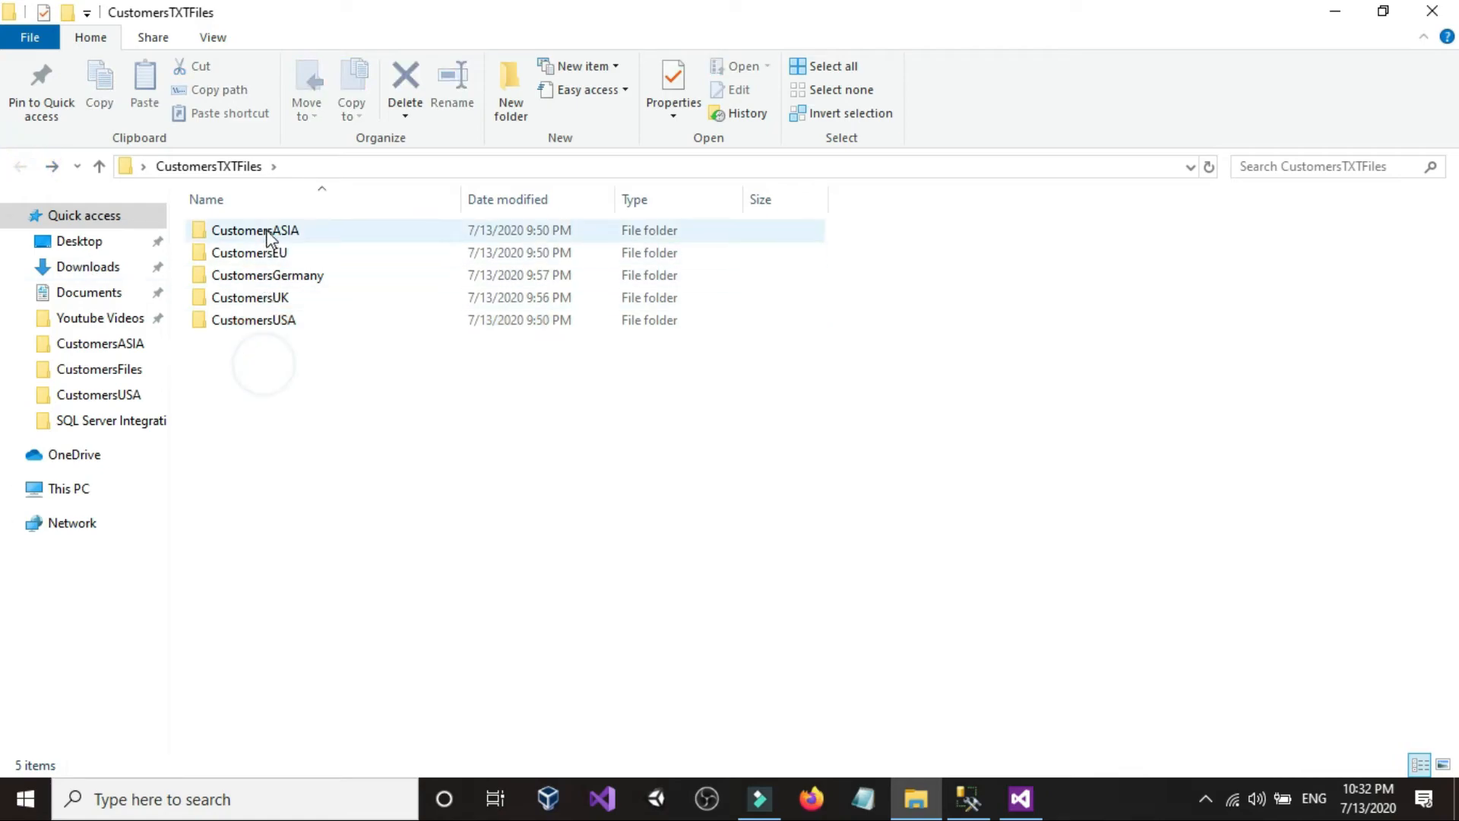
pyautogui.doubleClick(266, 233)
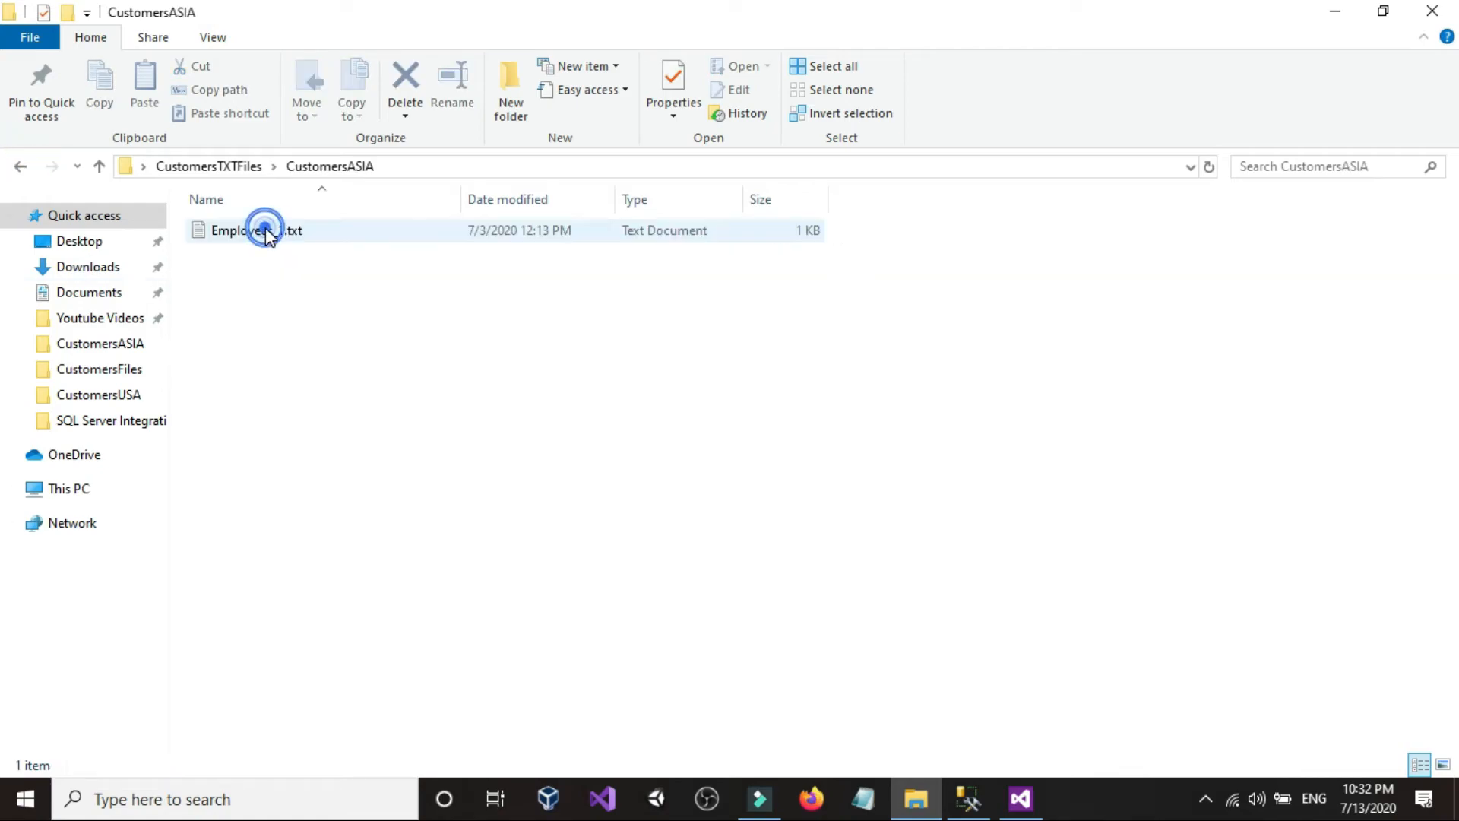
pyautogui.click(21, 166)
pyautogui.doubleClick(237, 254)
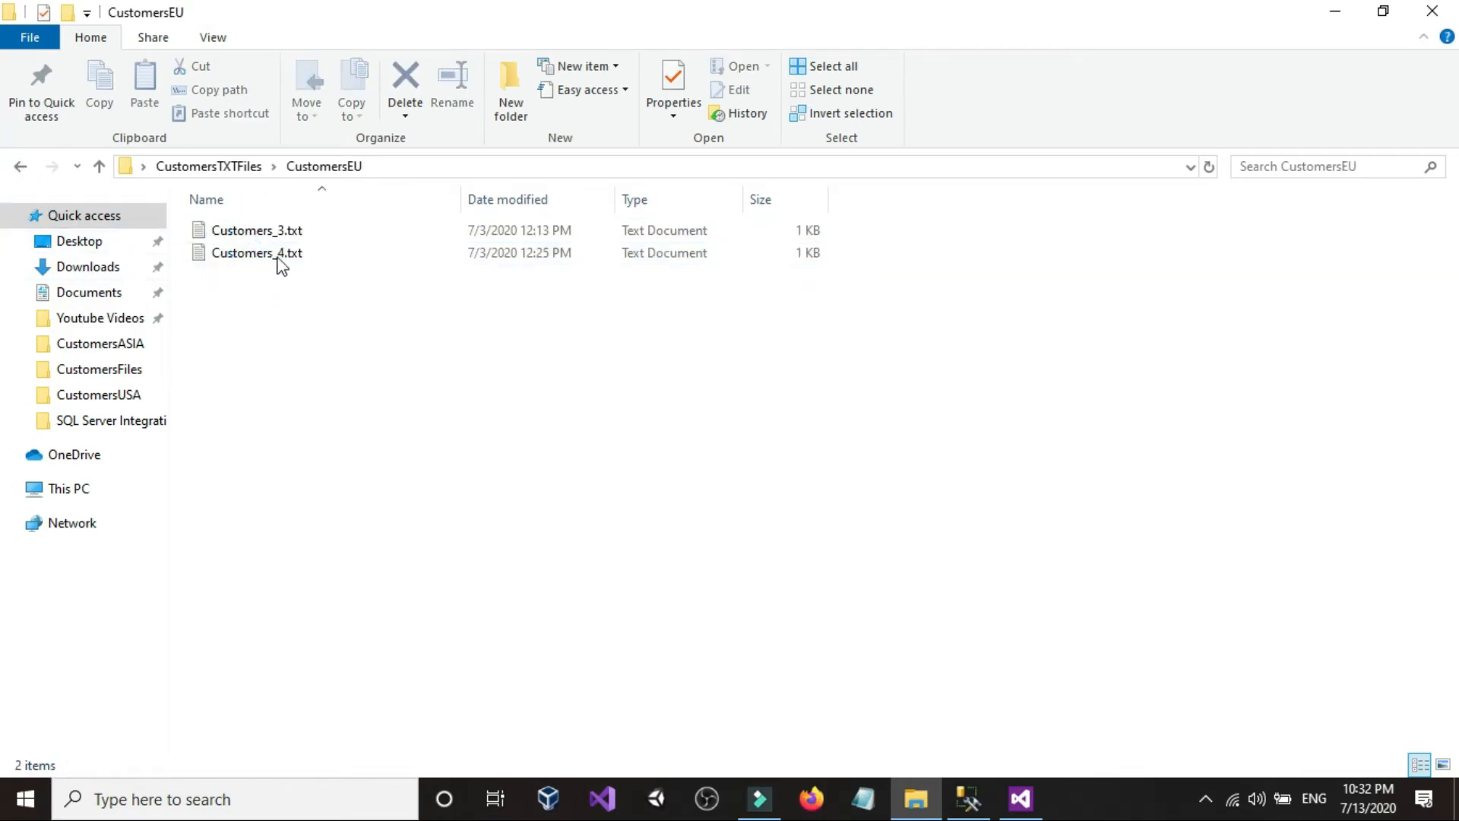
pyautogui.click(20, 165)
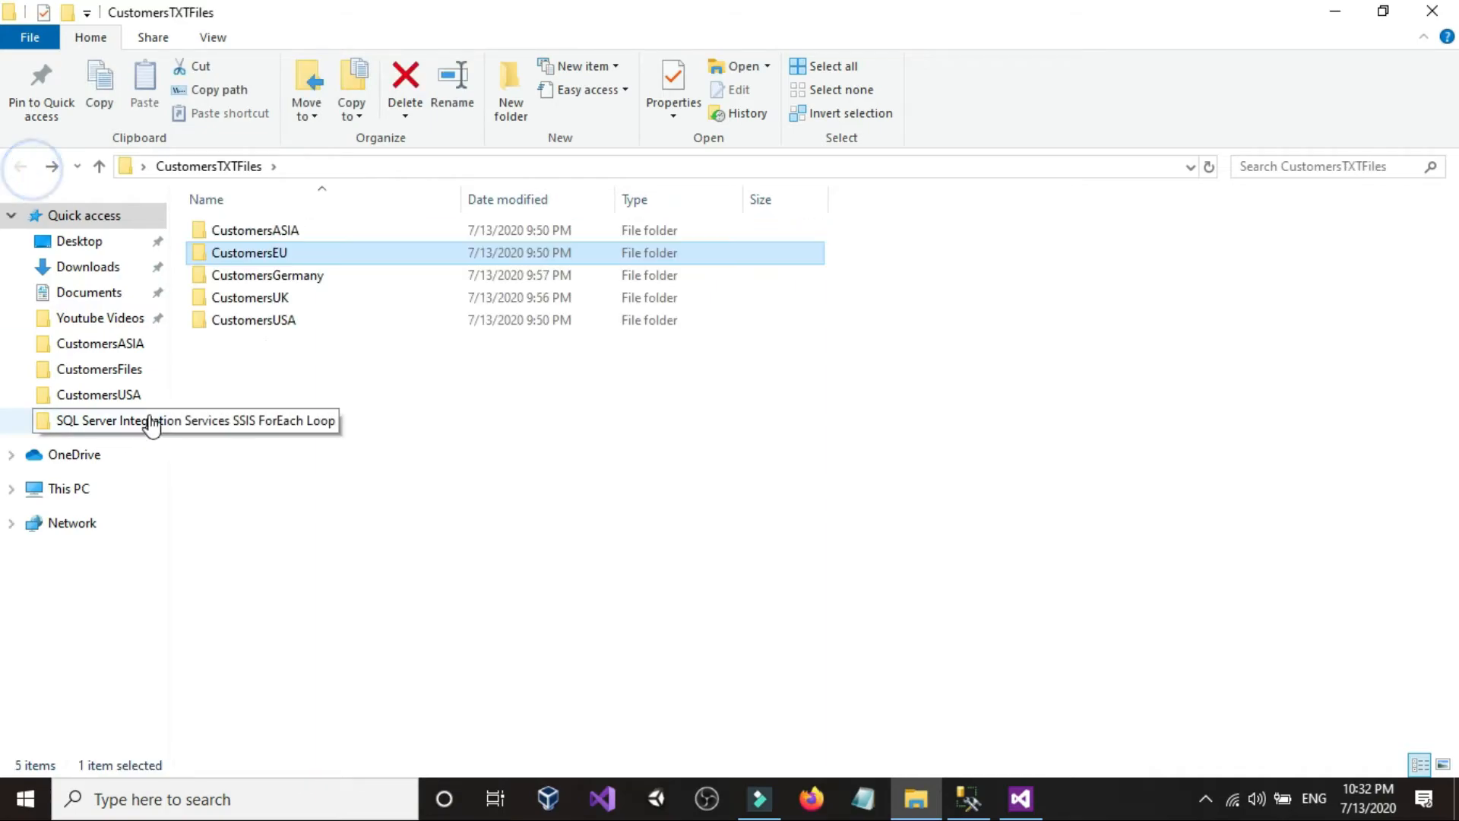
pyautogui.click(255, 323)
pyautogui.doubleClick(254, 323)
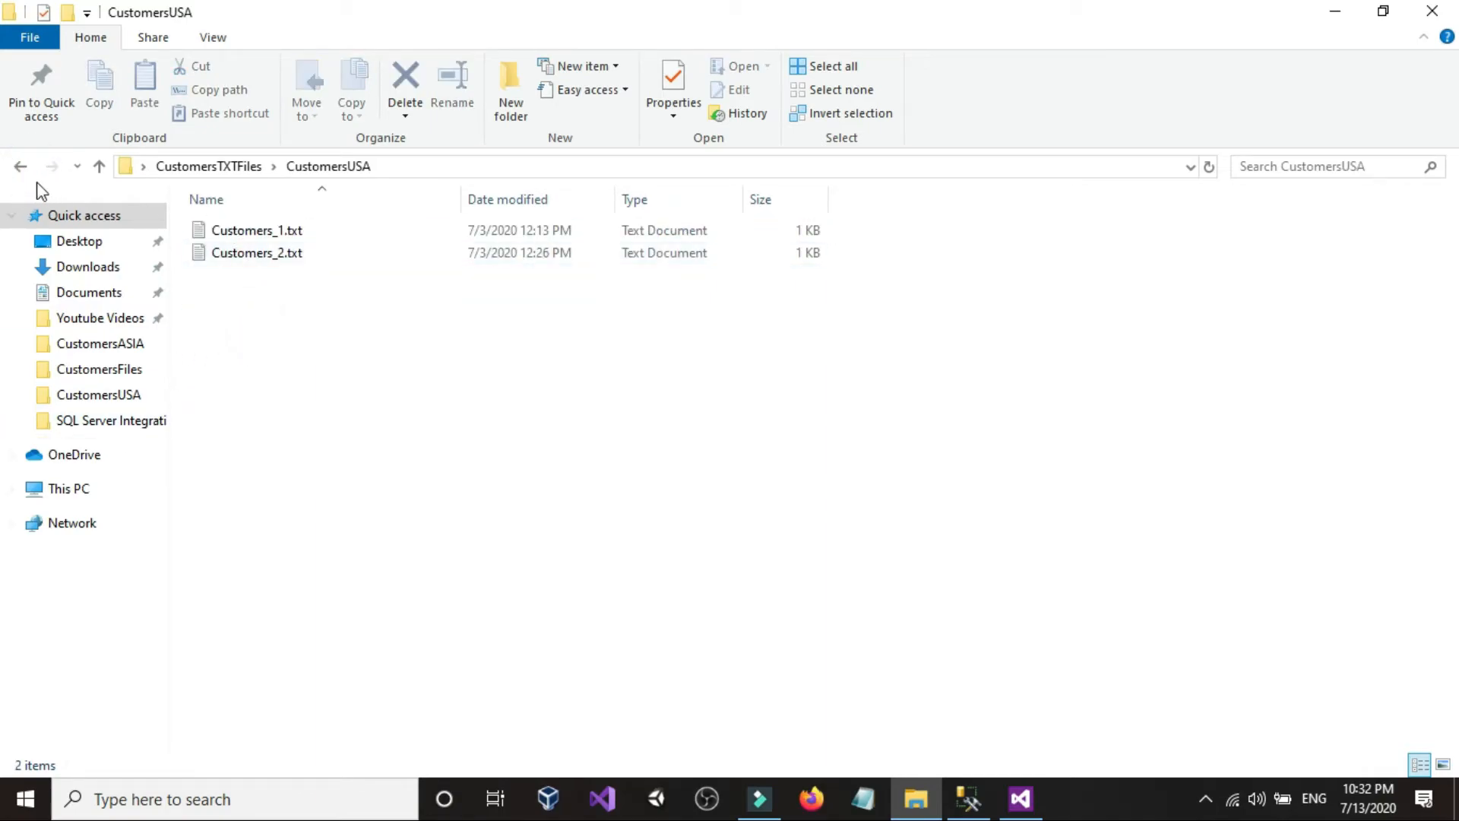
pyautogui.click(21, 165)
pyautogui.click(546, 600)
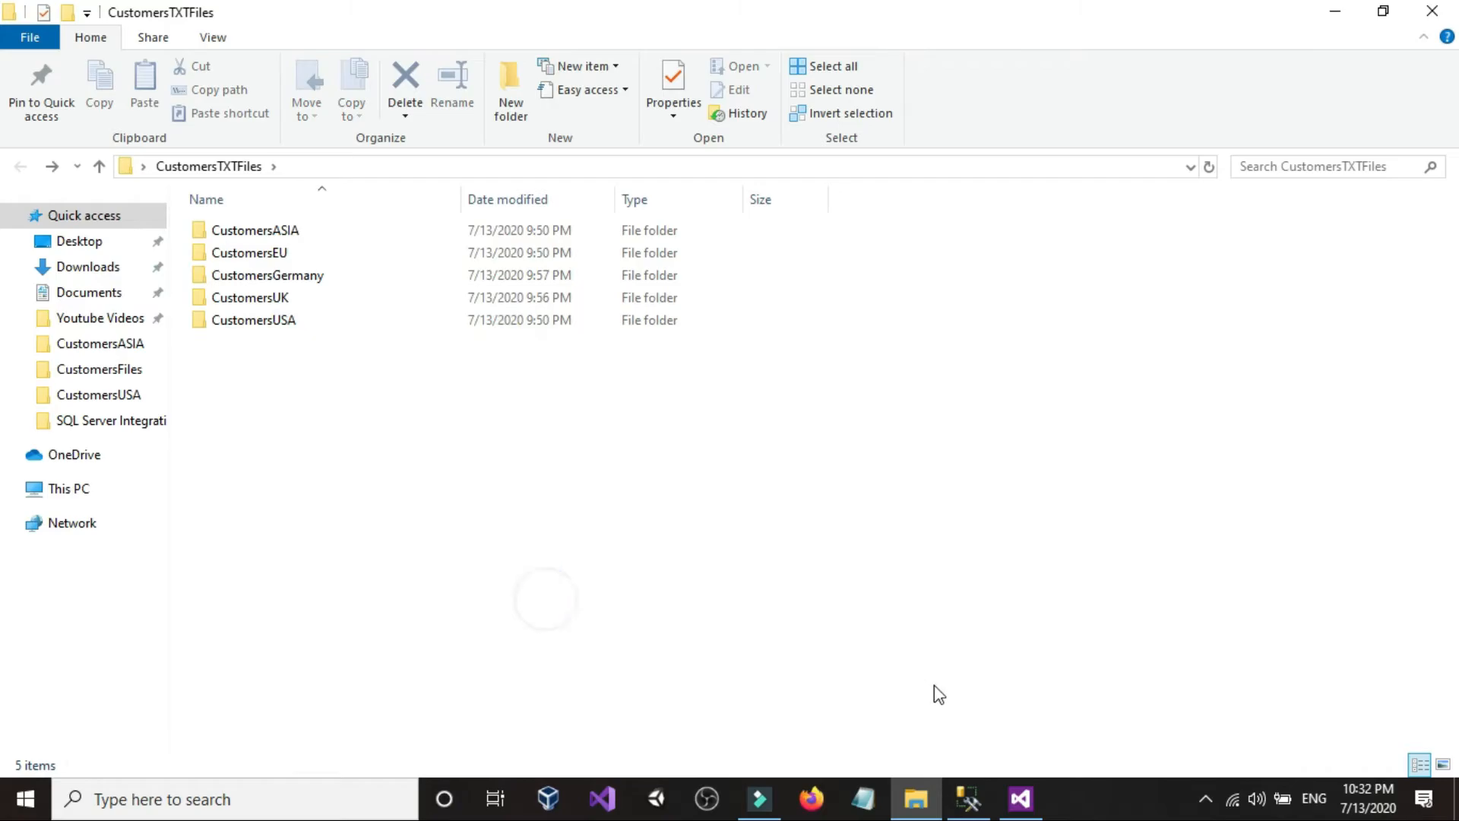
pyautogui.click(966, 794)
pyautogui.click(1022, 799)
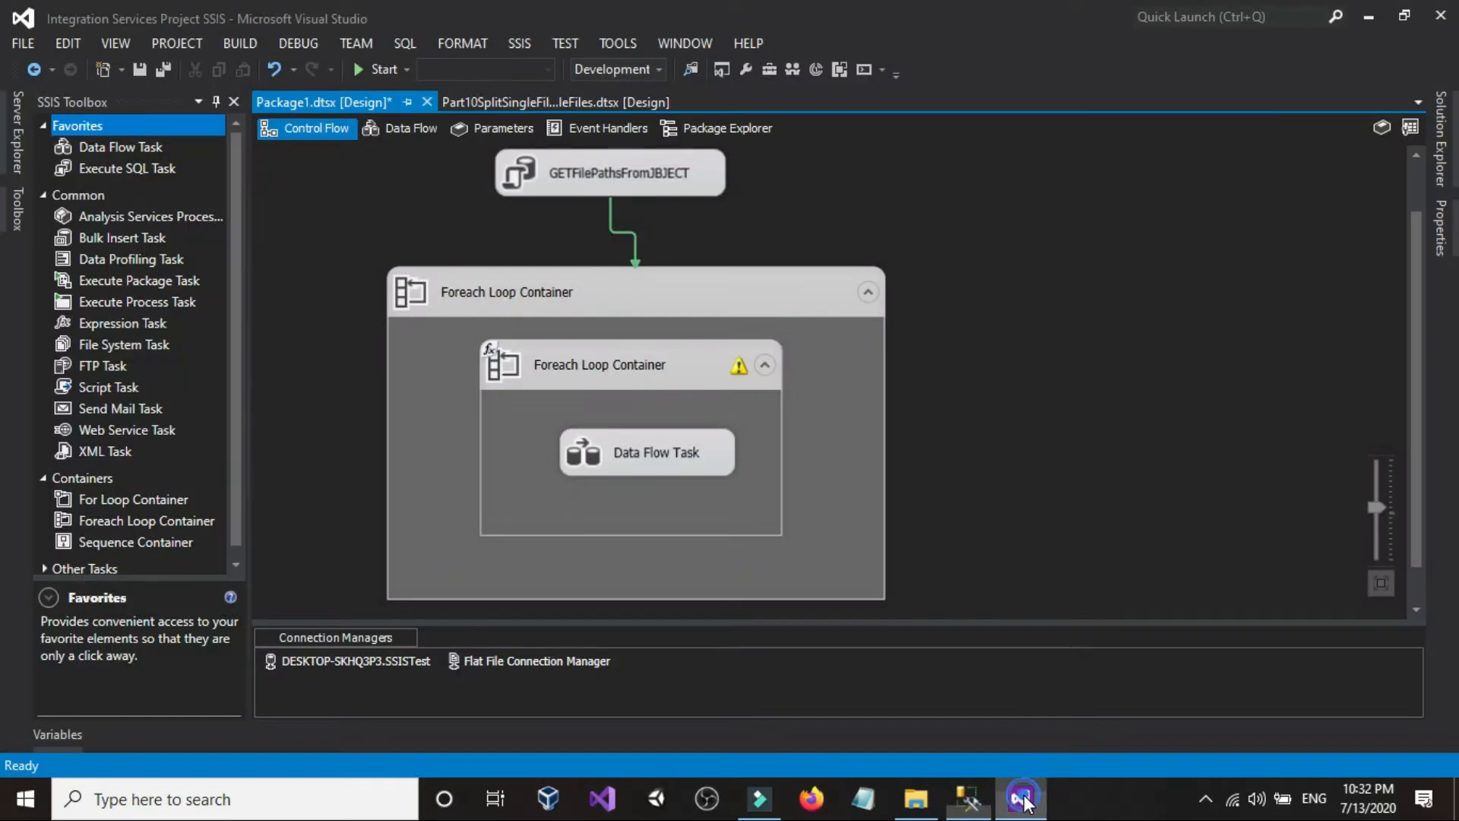
pyautogui.click(1021, 435)
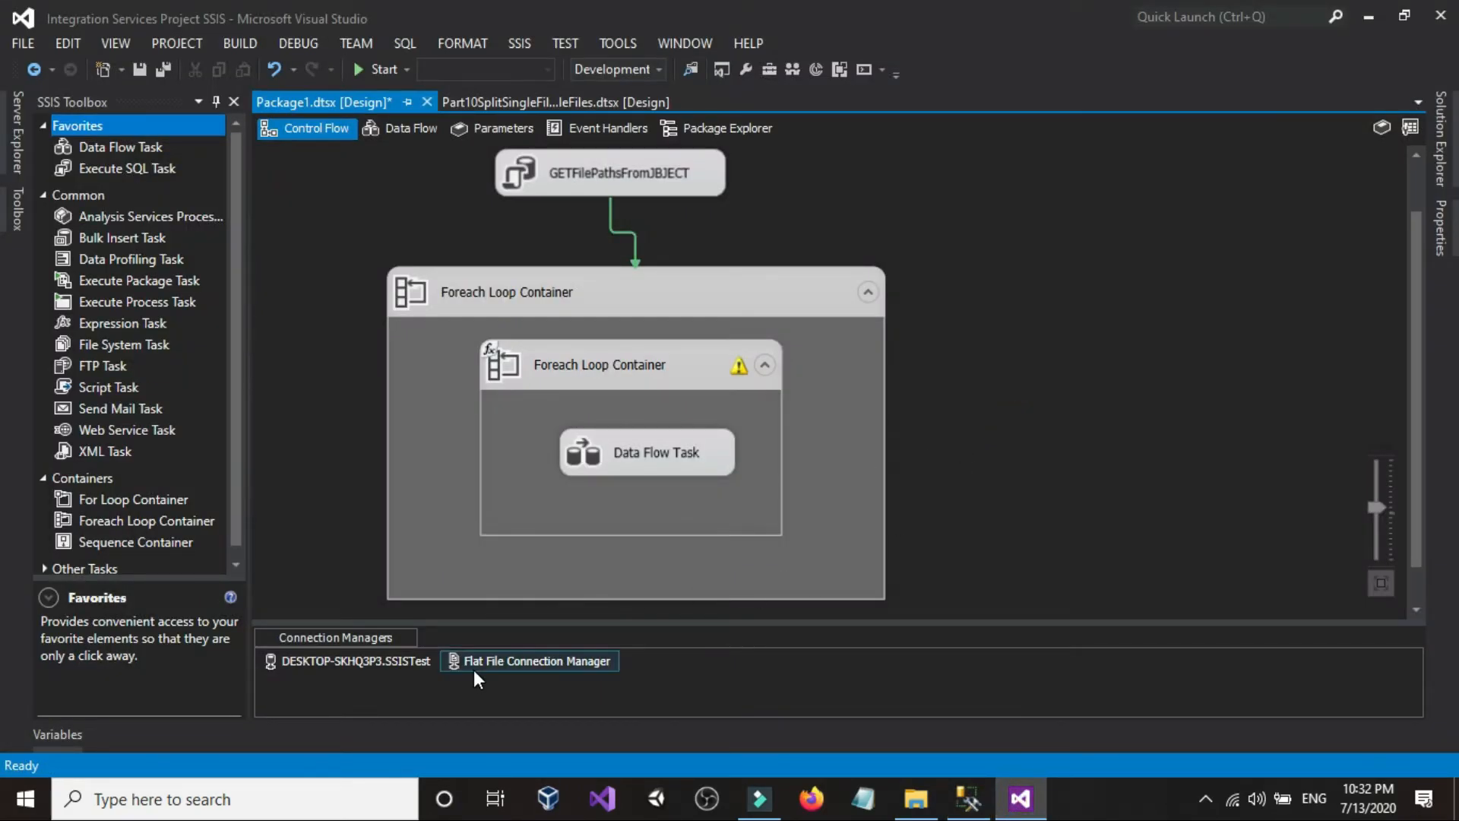
pyautogui.rightClick(575, 666)
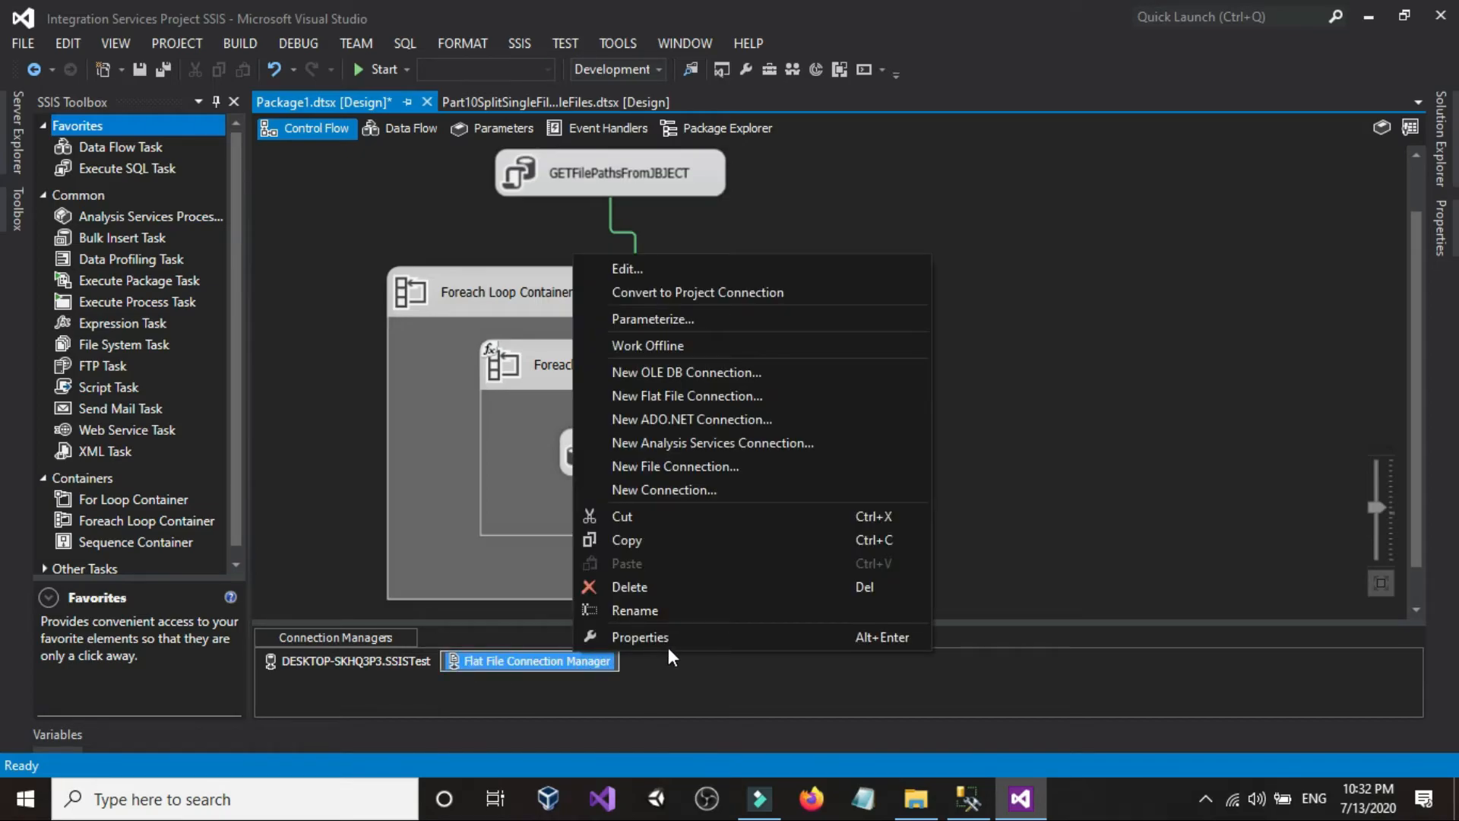
pyautogui.click(640, 637)
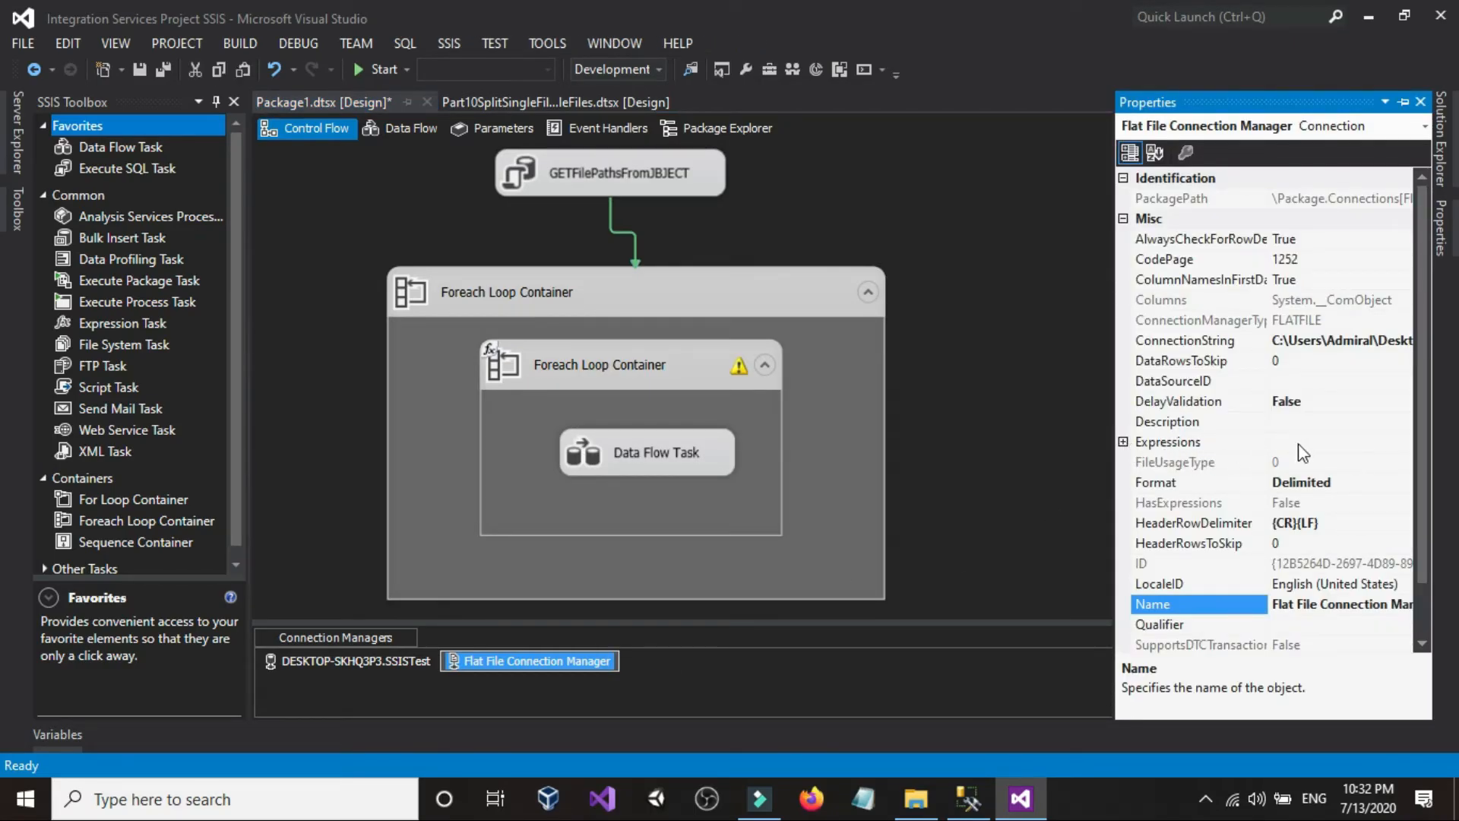
pyautogui.click(1336, 442)
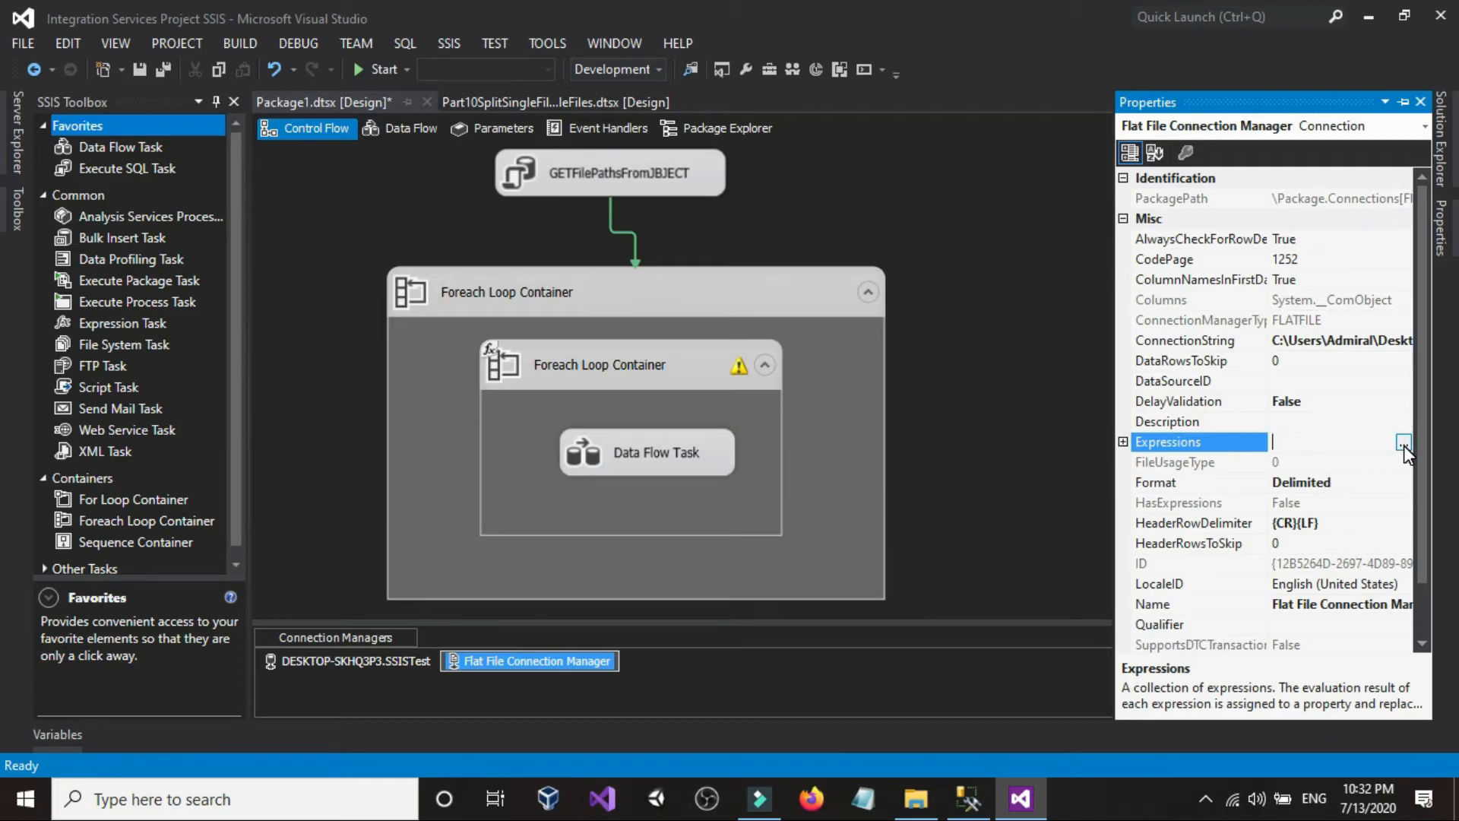
pyautogui.click(1404, 443)
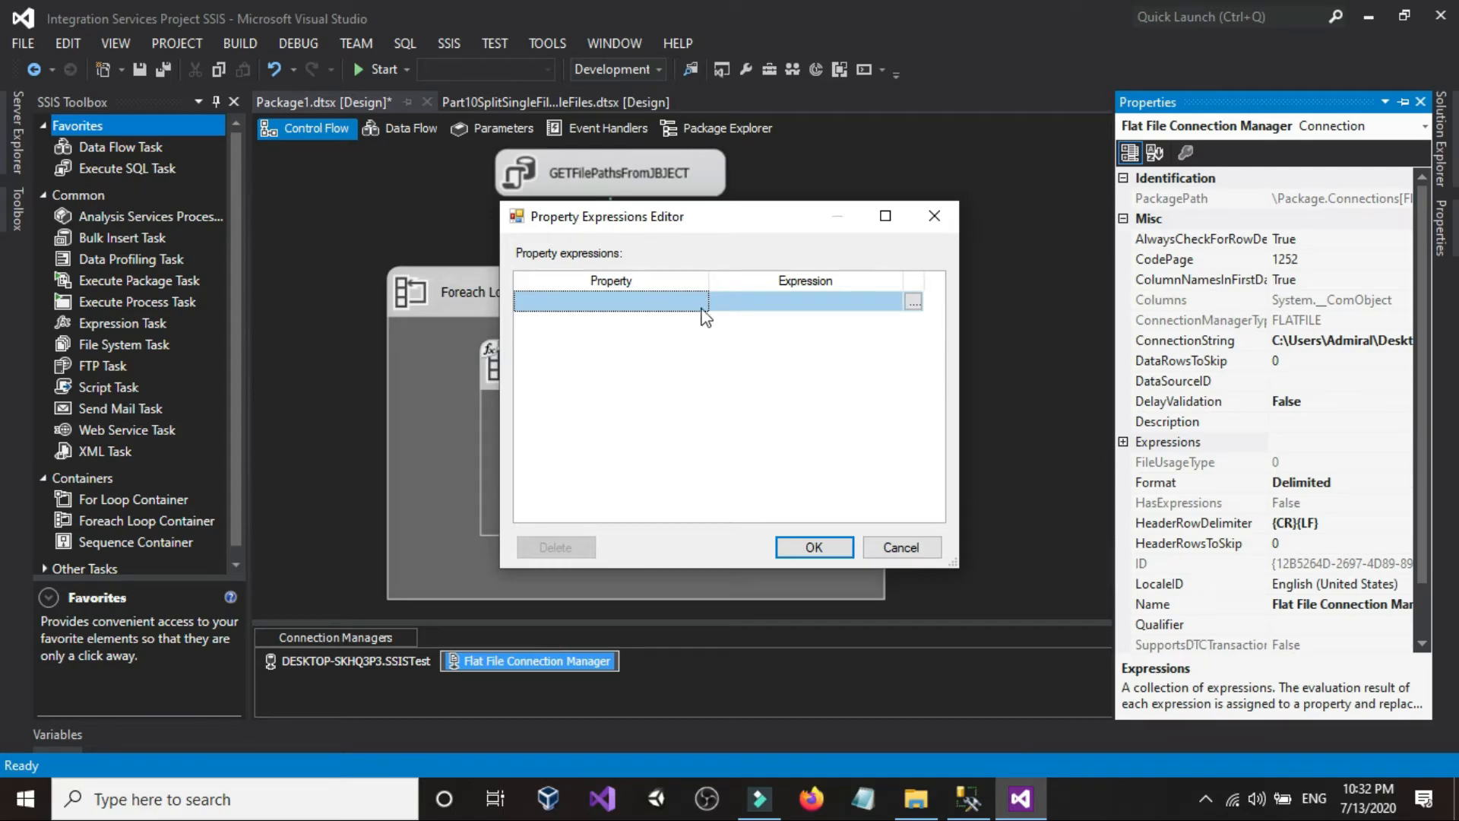
pyautogui.click(658, 300)
pyautogui.click(681, 298)
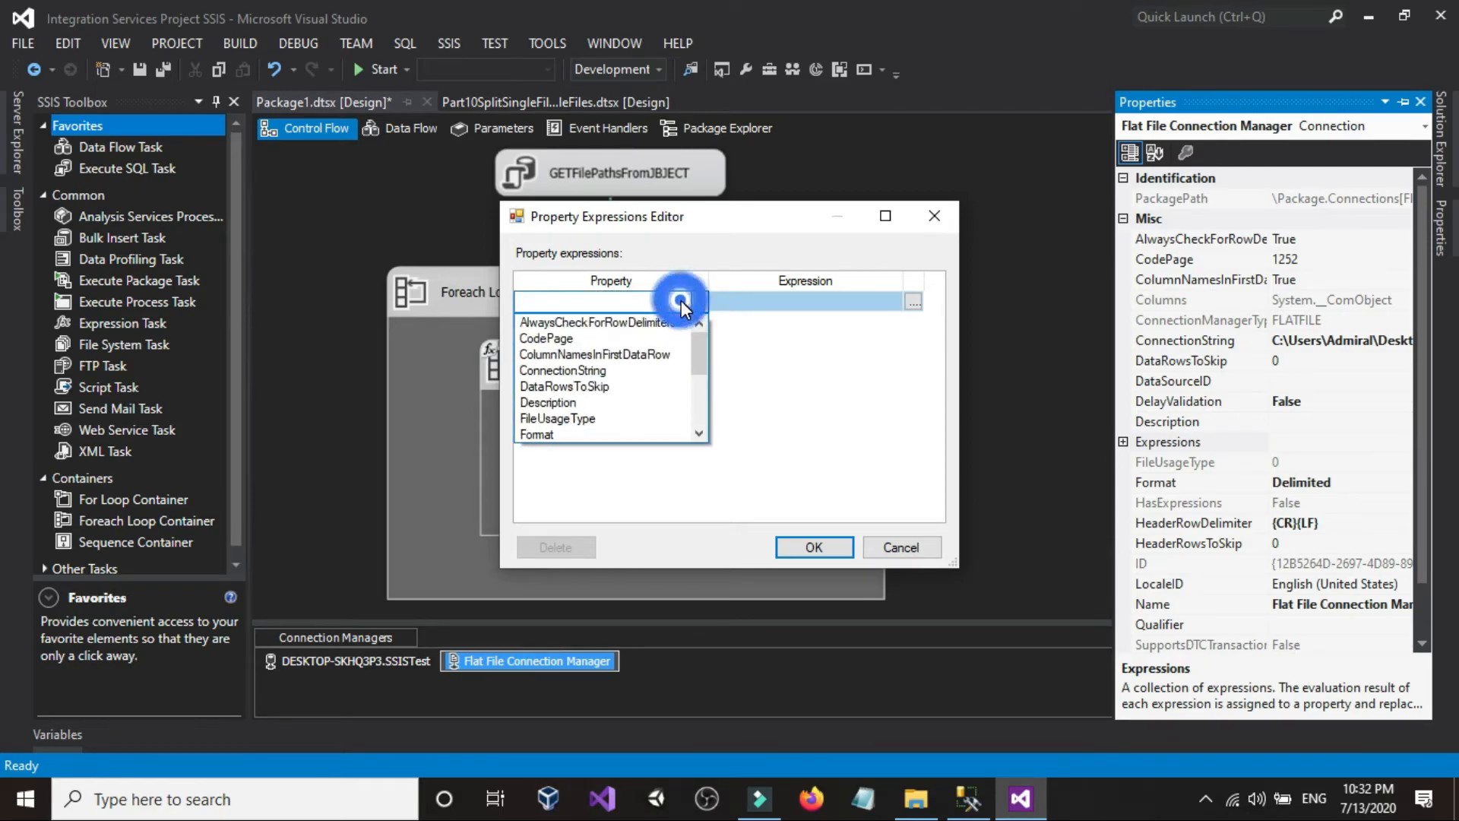
pyautogui.click(597, 370)
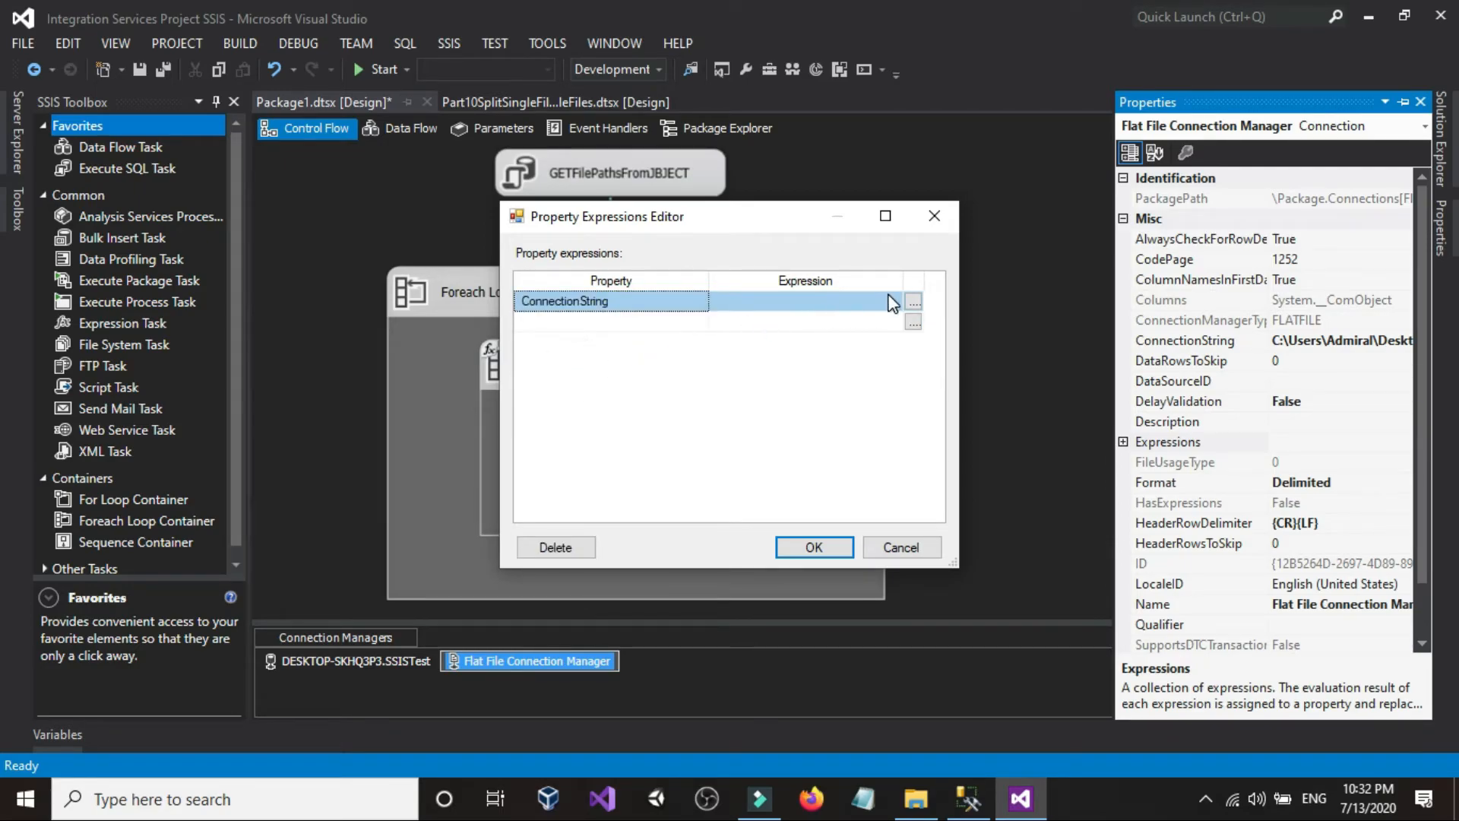
pyautogui.click(909, 302)
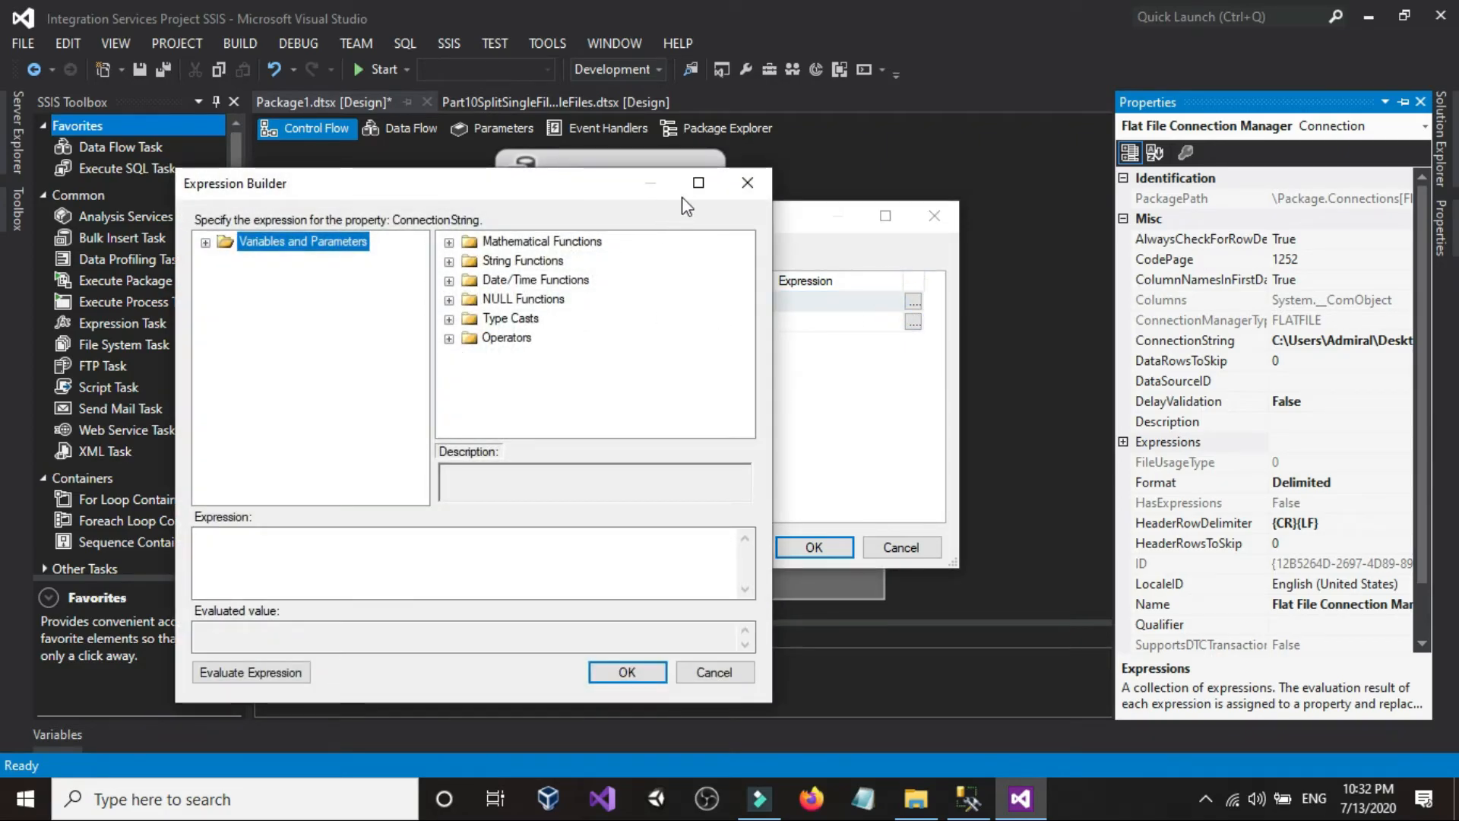
pyautogui.click(690, 187)
pyautogui.click(415, 603)
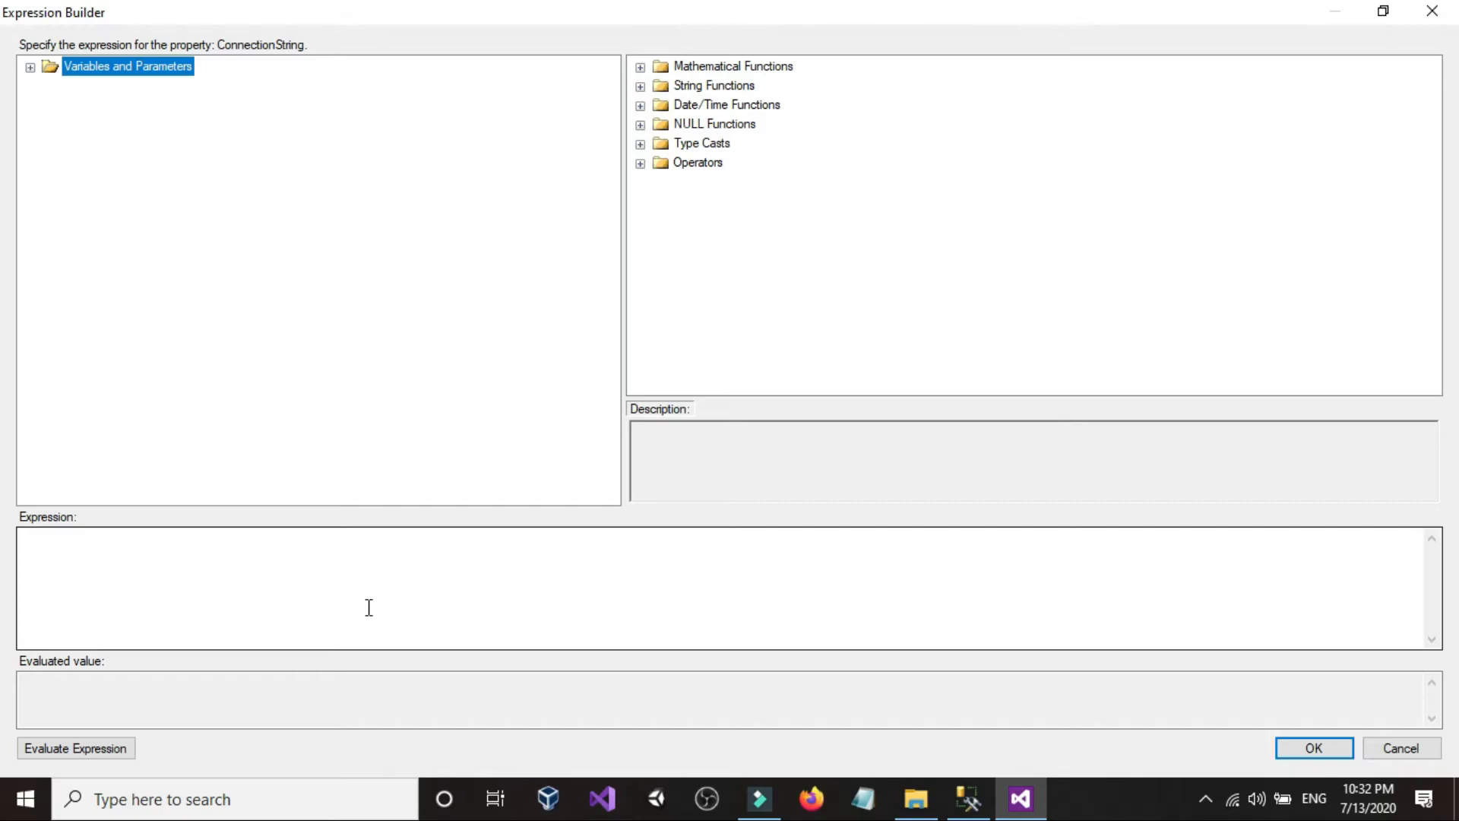
pyautogui.click(916, 798)
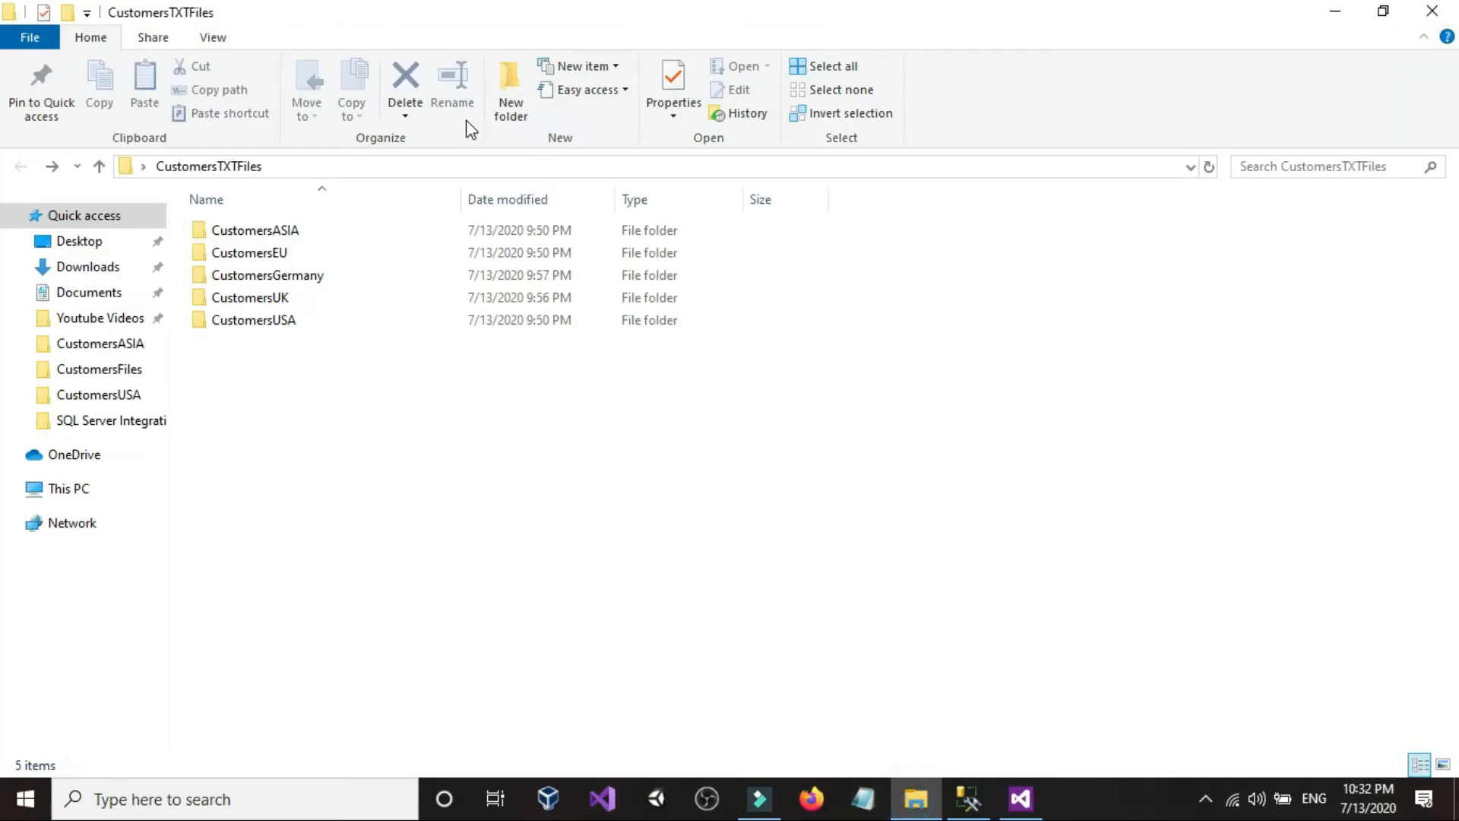
pyautogui.doubleClick(296, 230)
pyautogui.click(466, 167)
pyautogui.click(521, 385)
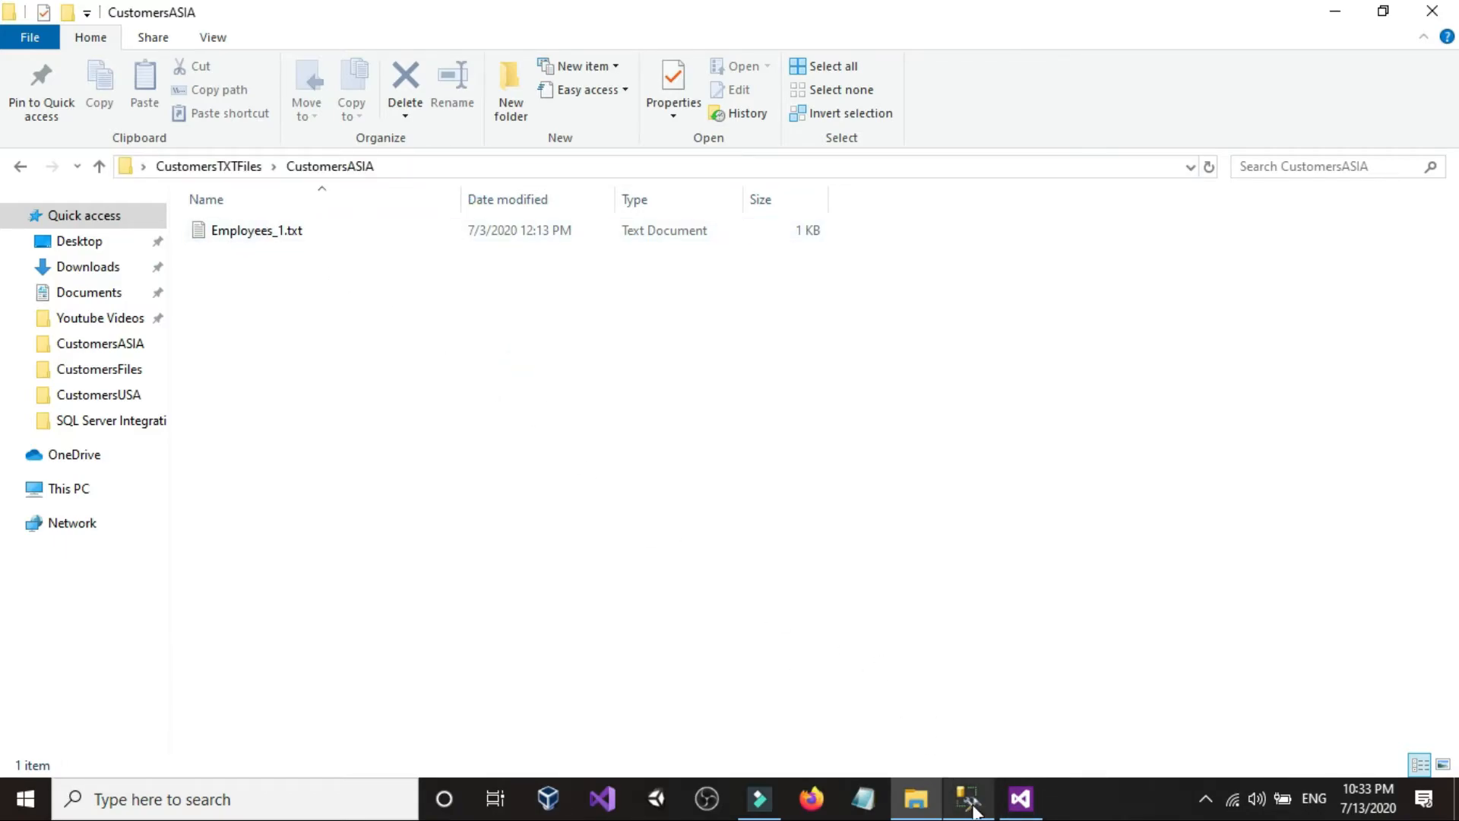
pyautogui.click(971, 802)
pyautogui.click(1020, 800)
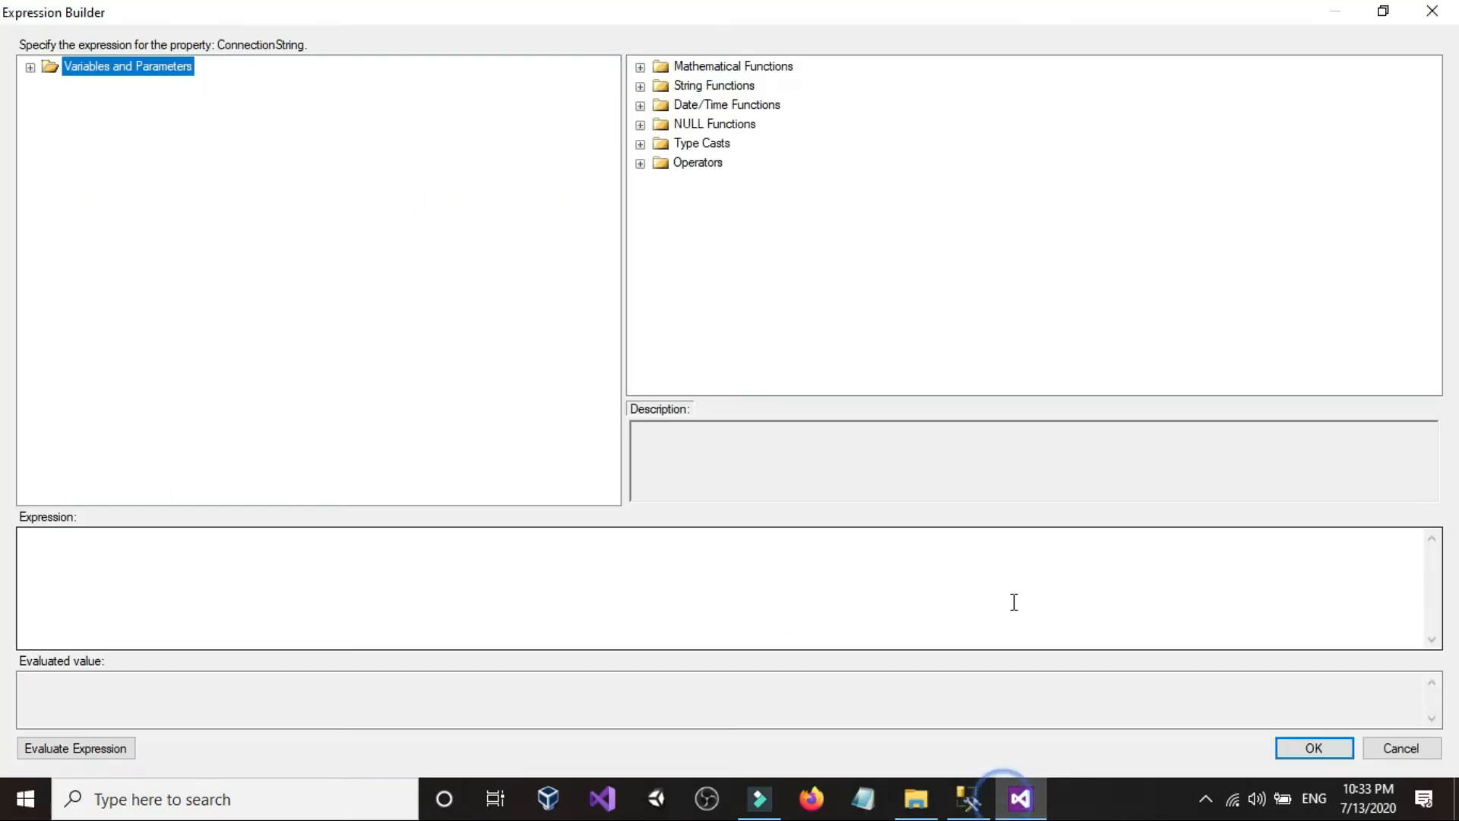
pyautogui.click(1398, 750)
pyautogui.click(900, 547)
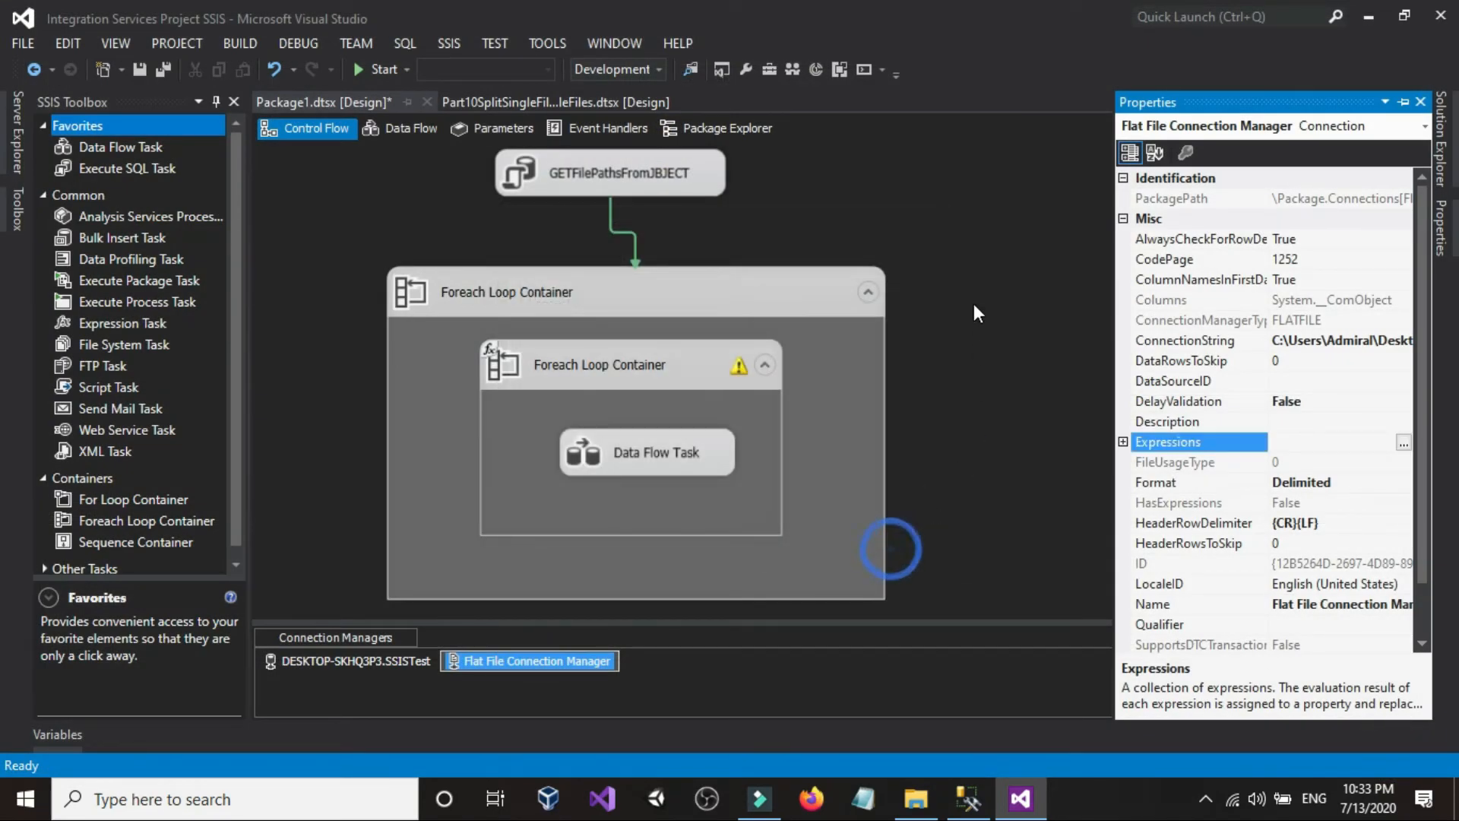
# Examine the variables defined at package level and those available to the inner Foreach Loop Container.
pyautogui.rightClick(973, 304)
pyautogui.click(1000, 335)
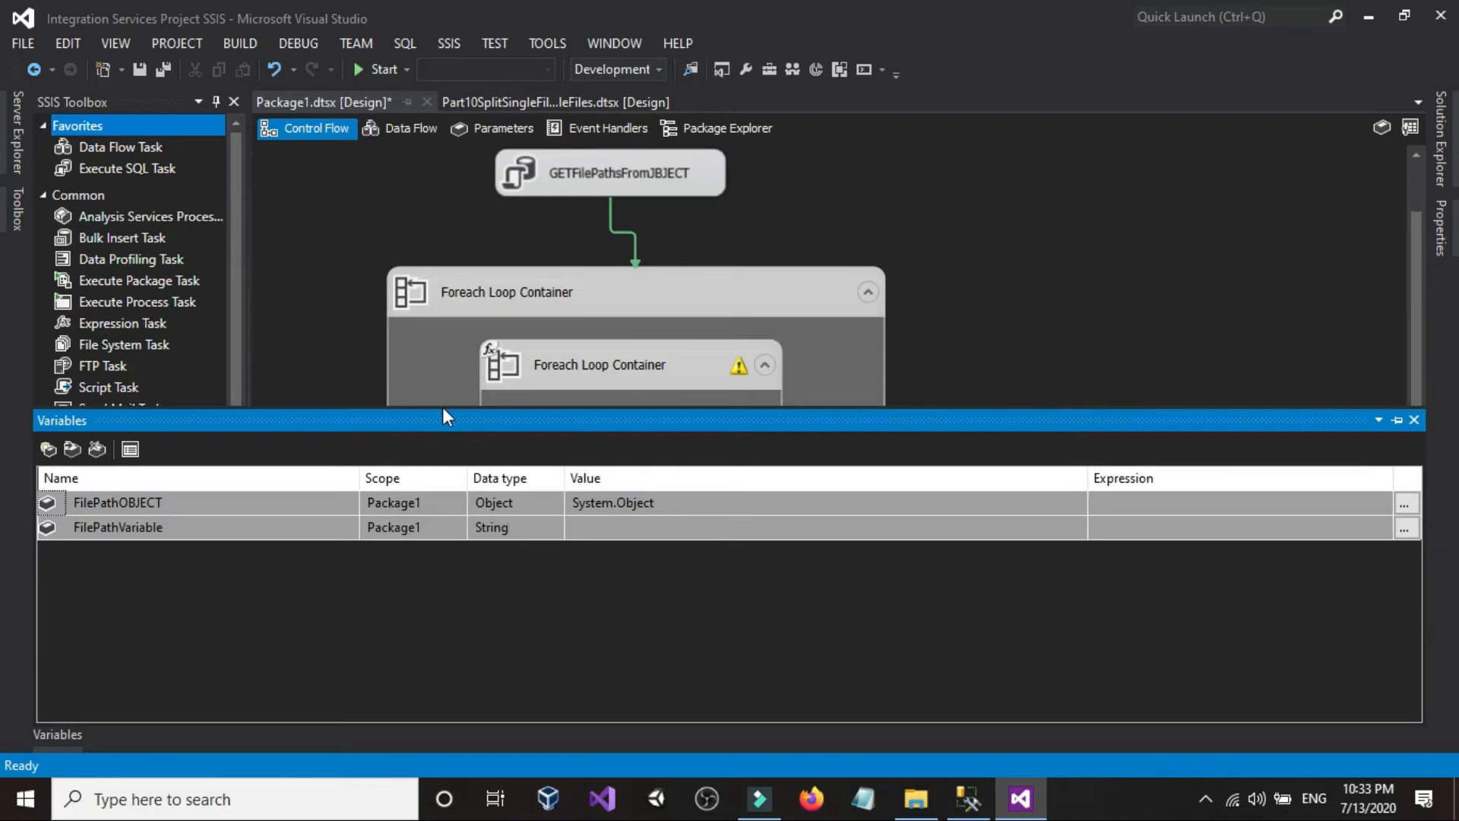
pyautogui.click(375, 300)
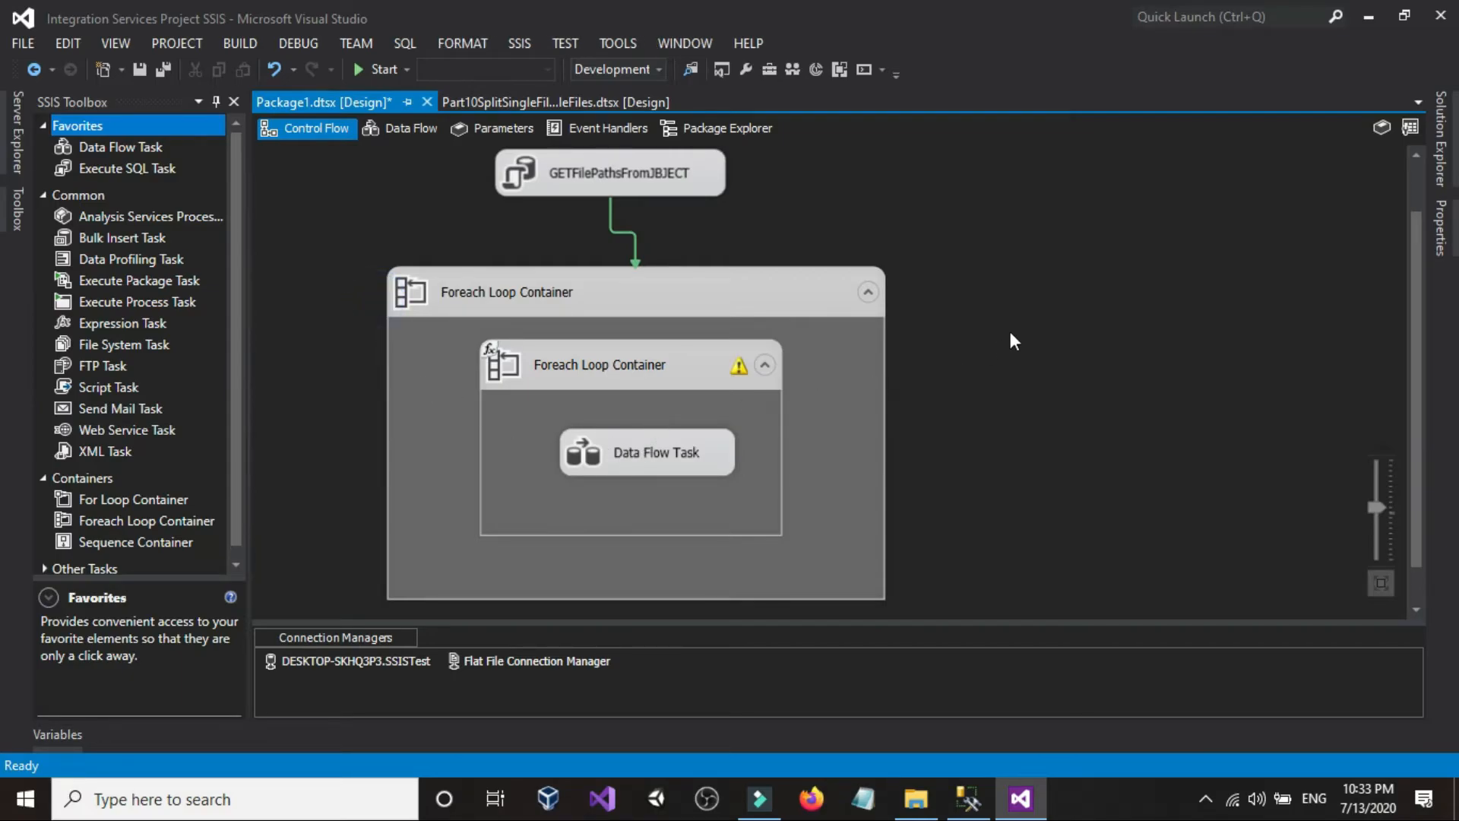
pyautogui.rightClick(1009, 327)
pyautogui.click(1076, 328)
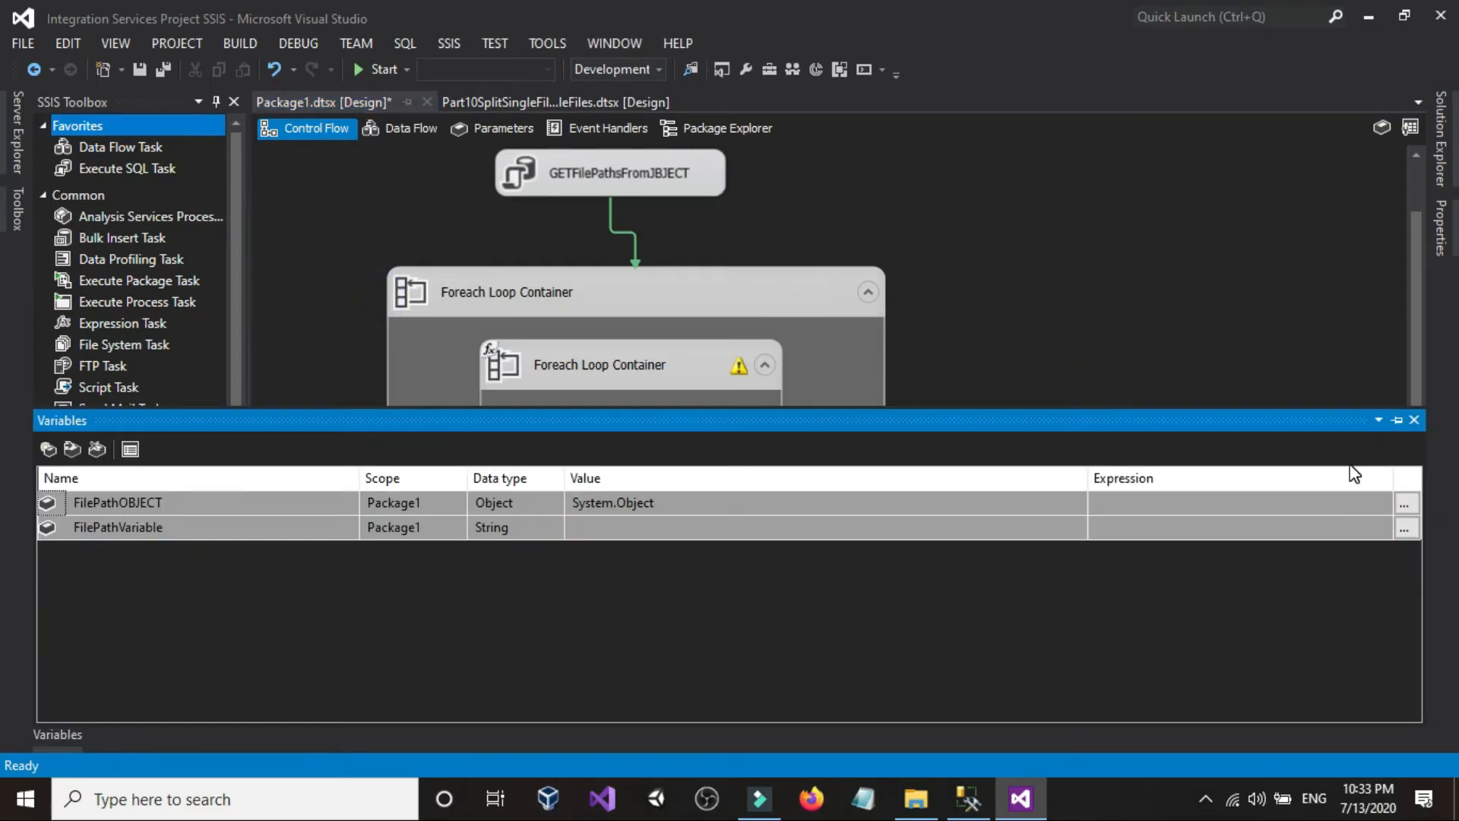
pyautogui.click(1396, 420)
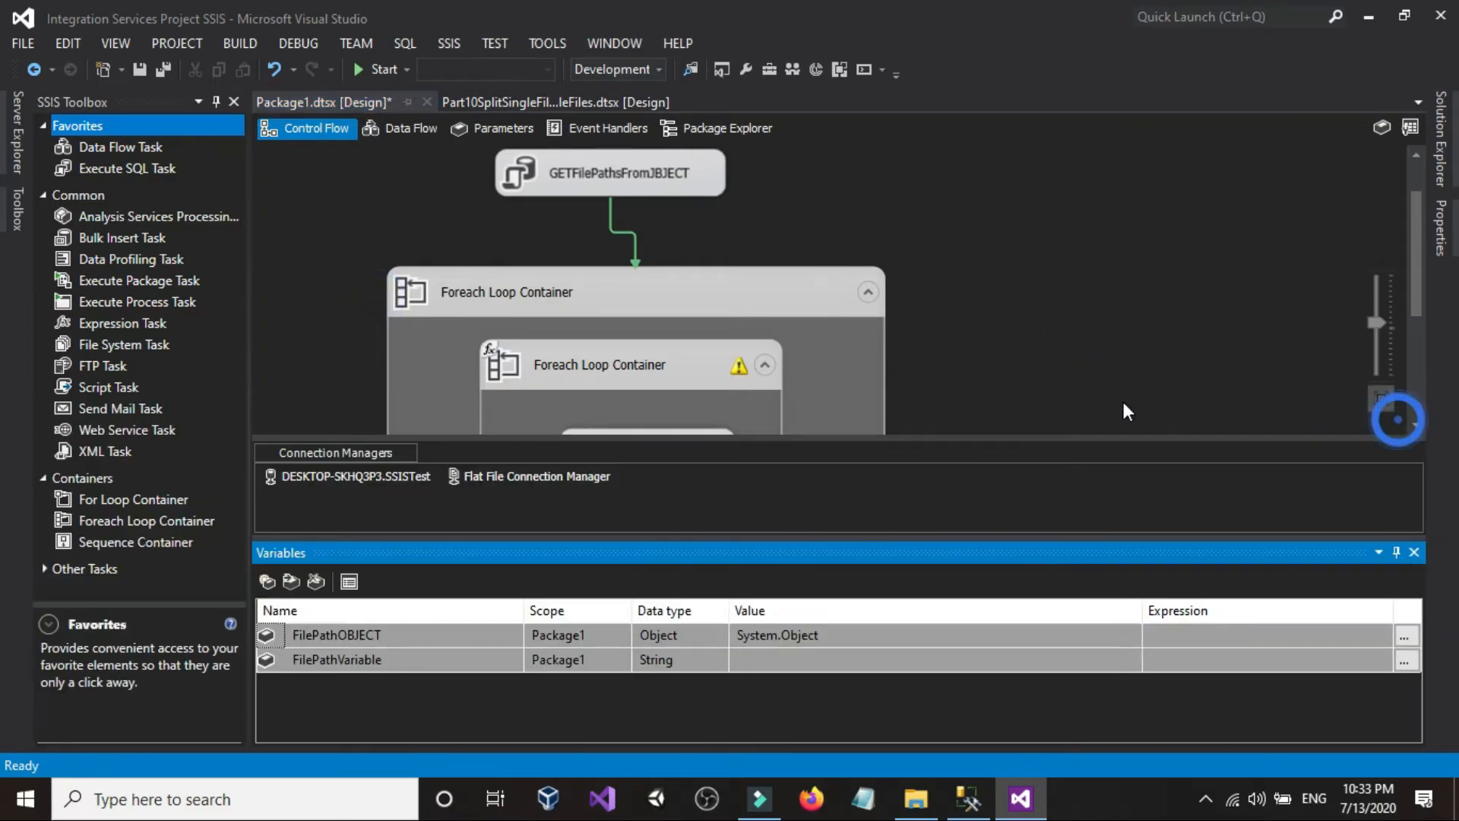
pyautogui.click(707, 376)
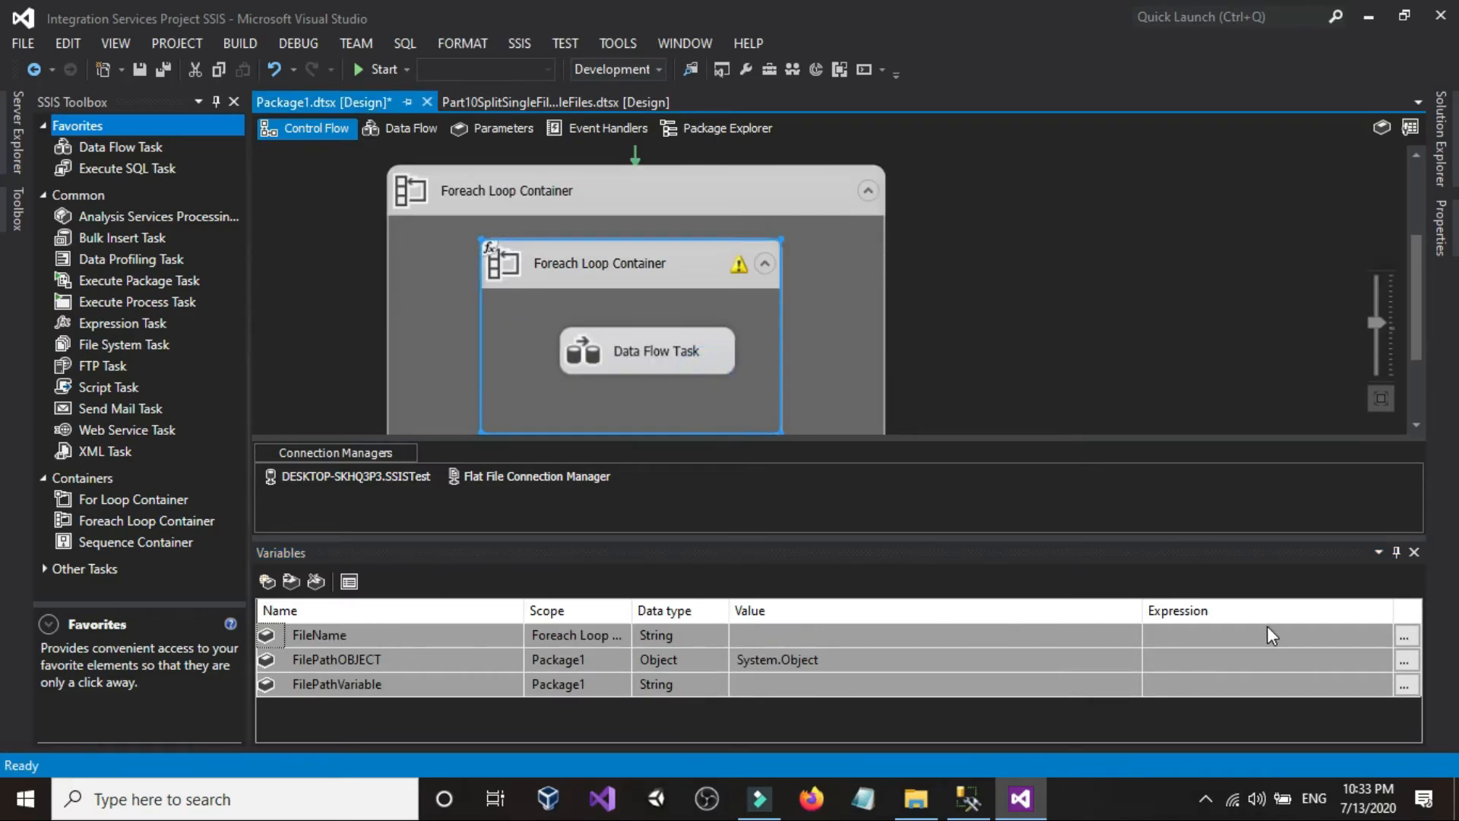
pyautogui.click(1396, 552)
pyautogui.click(1136, 339)
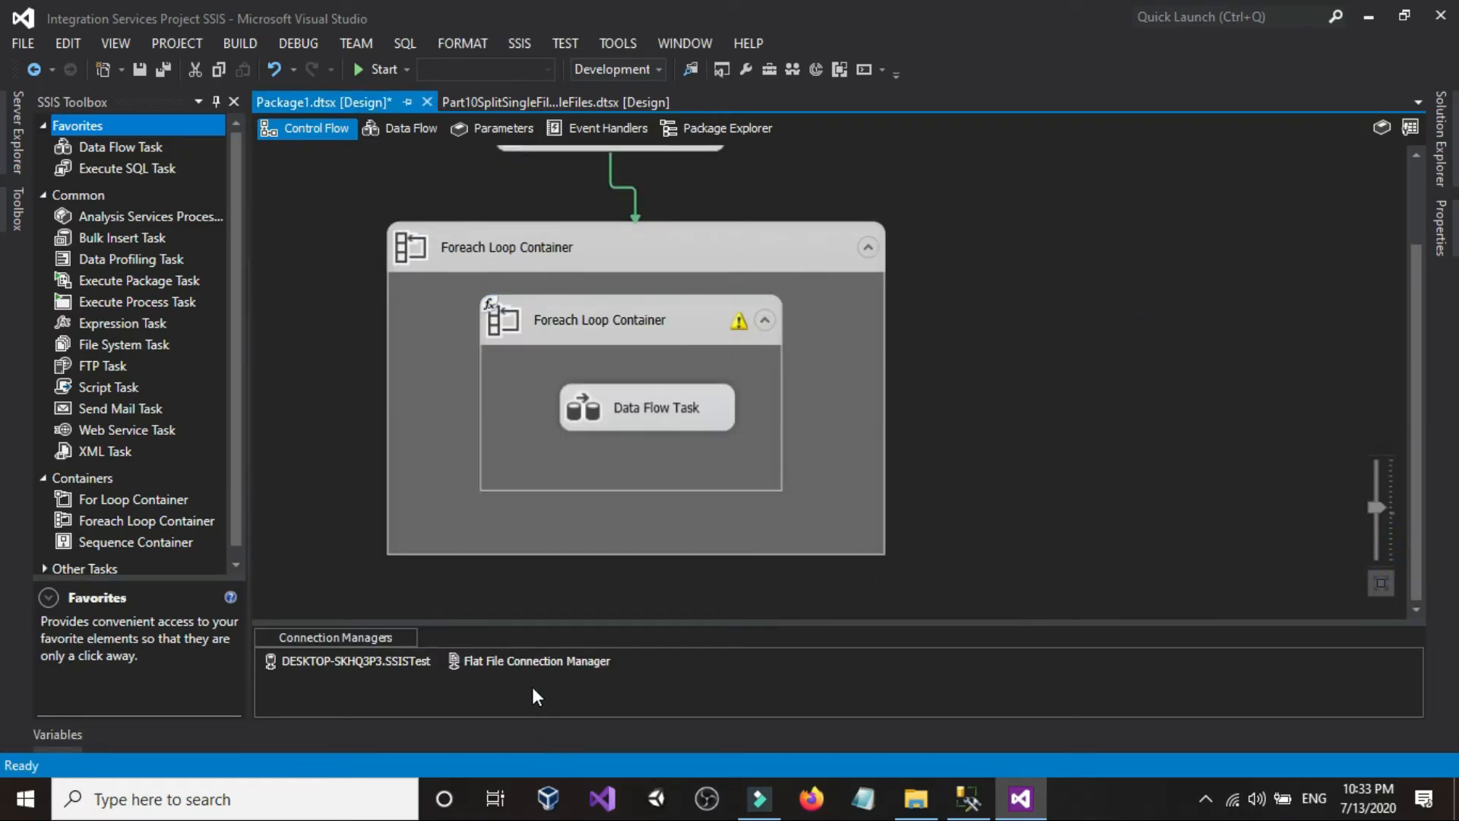
pyautogui.rightClick(549, 663)
pyautogui.click(589, 636)
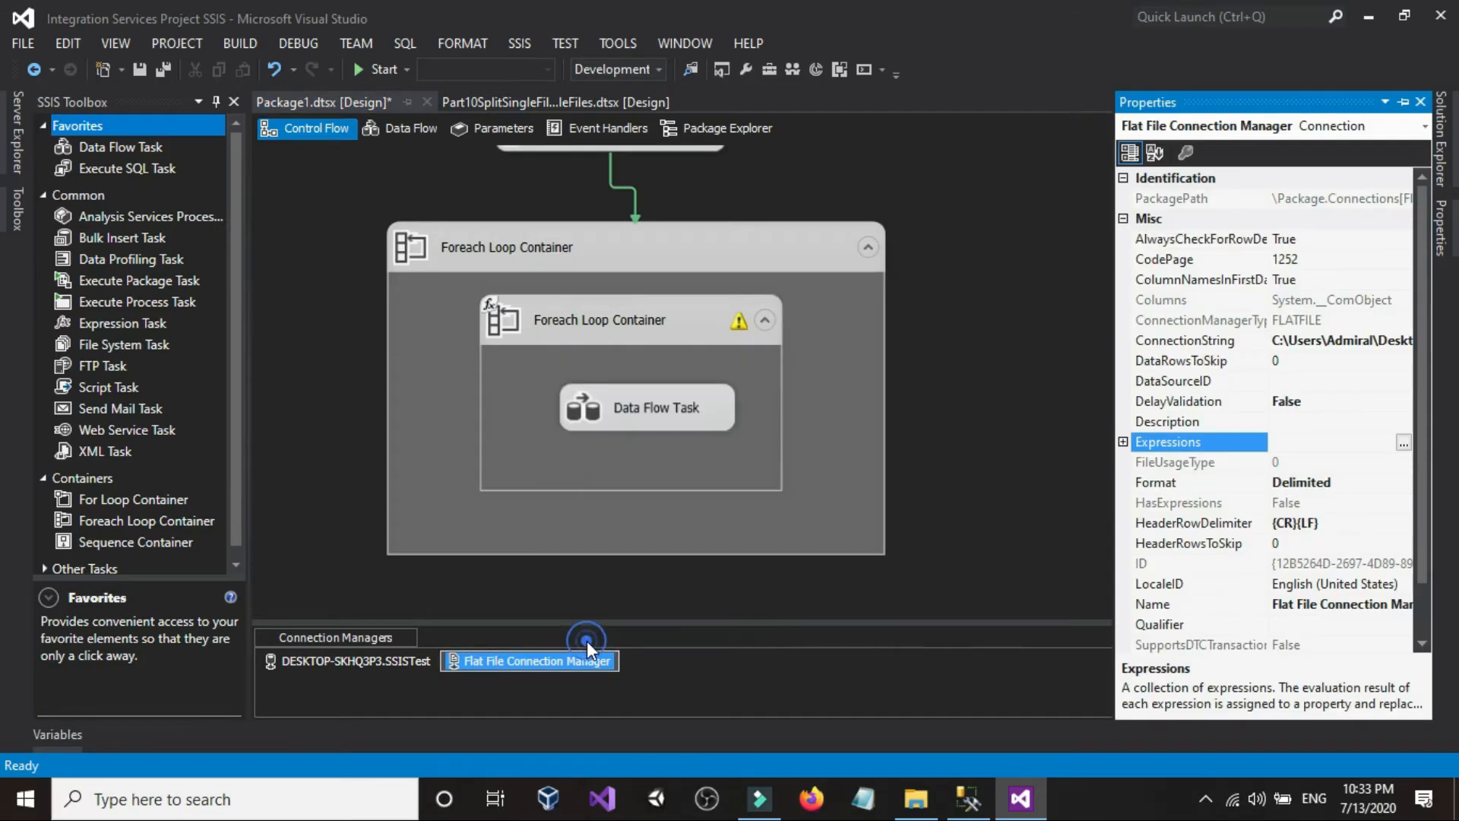
pyautogui.click(1404, 442)
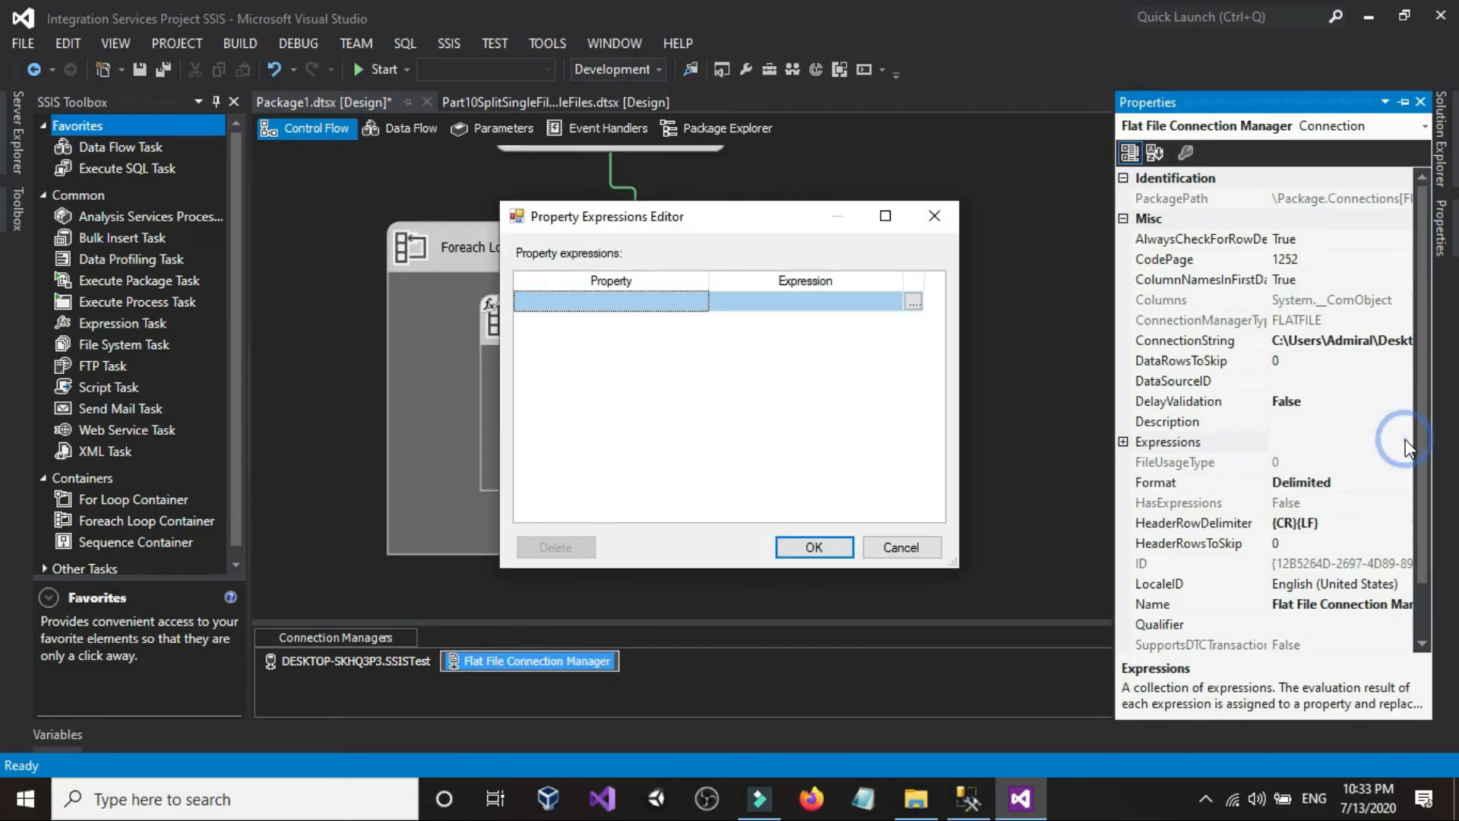
pyautogui.click(699, 309)
pyautogui.click(697, 301)
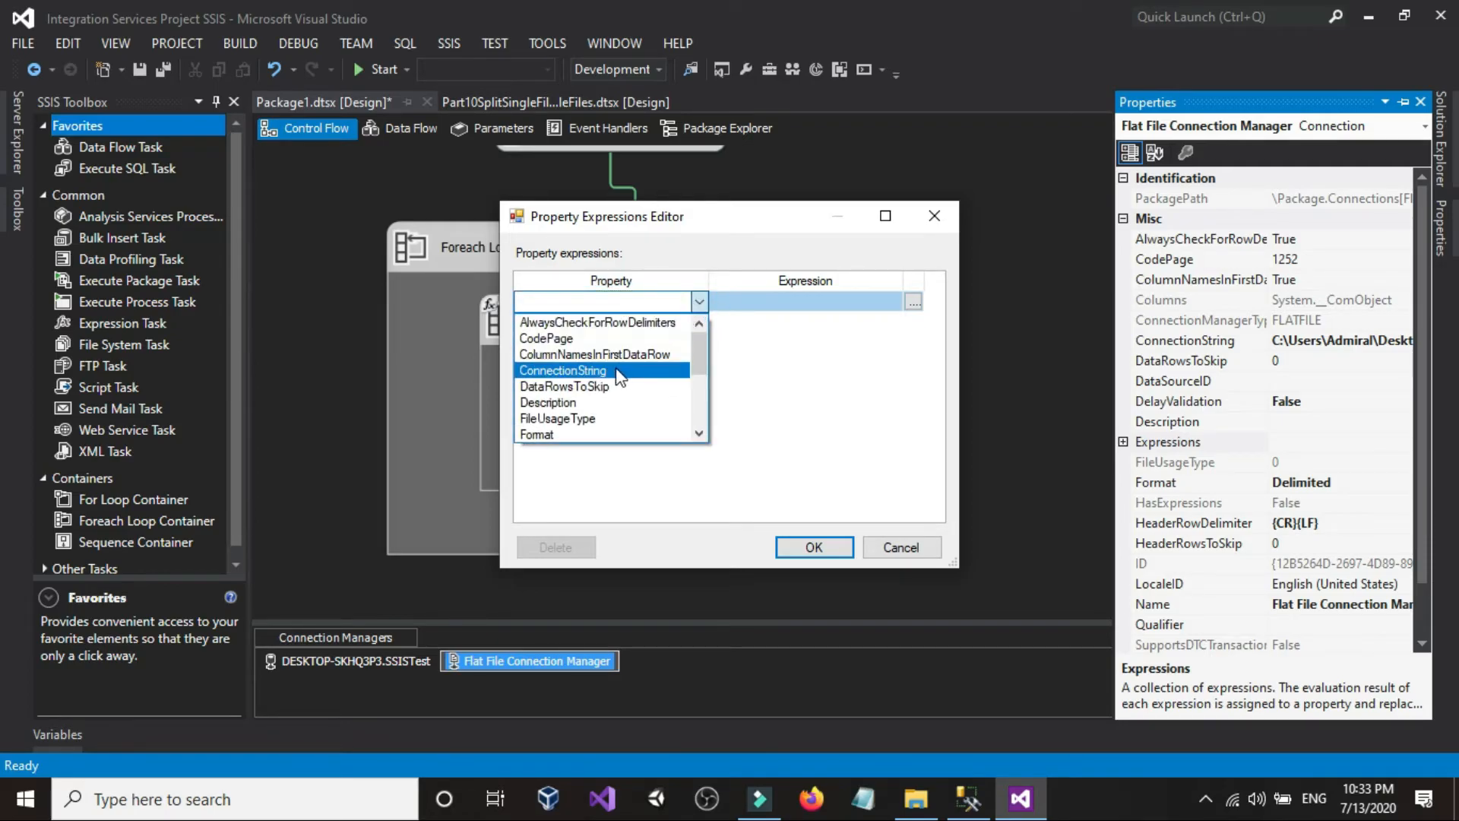
pyautogui.click(585, 371)
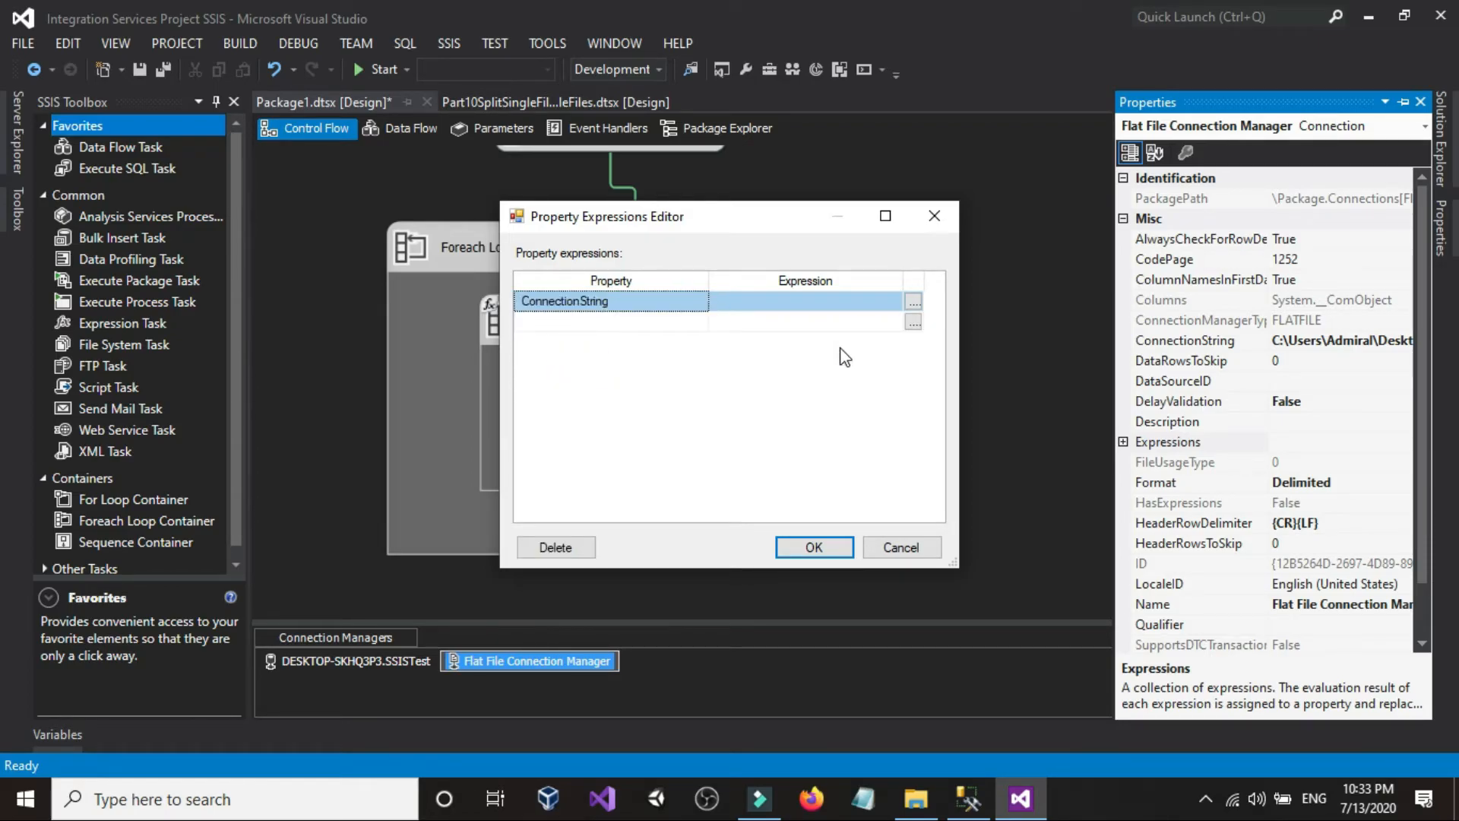
pyautogui.click(914, 302)
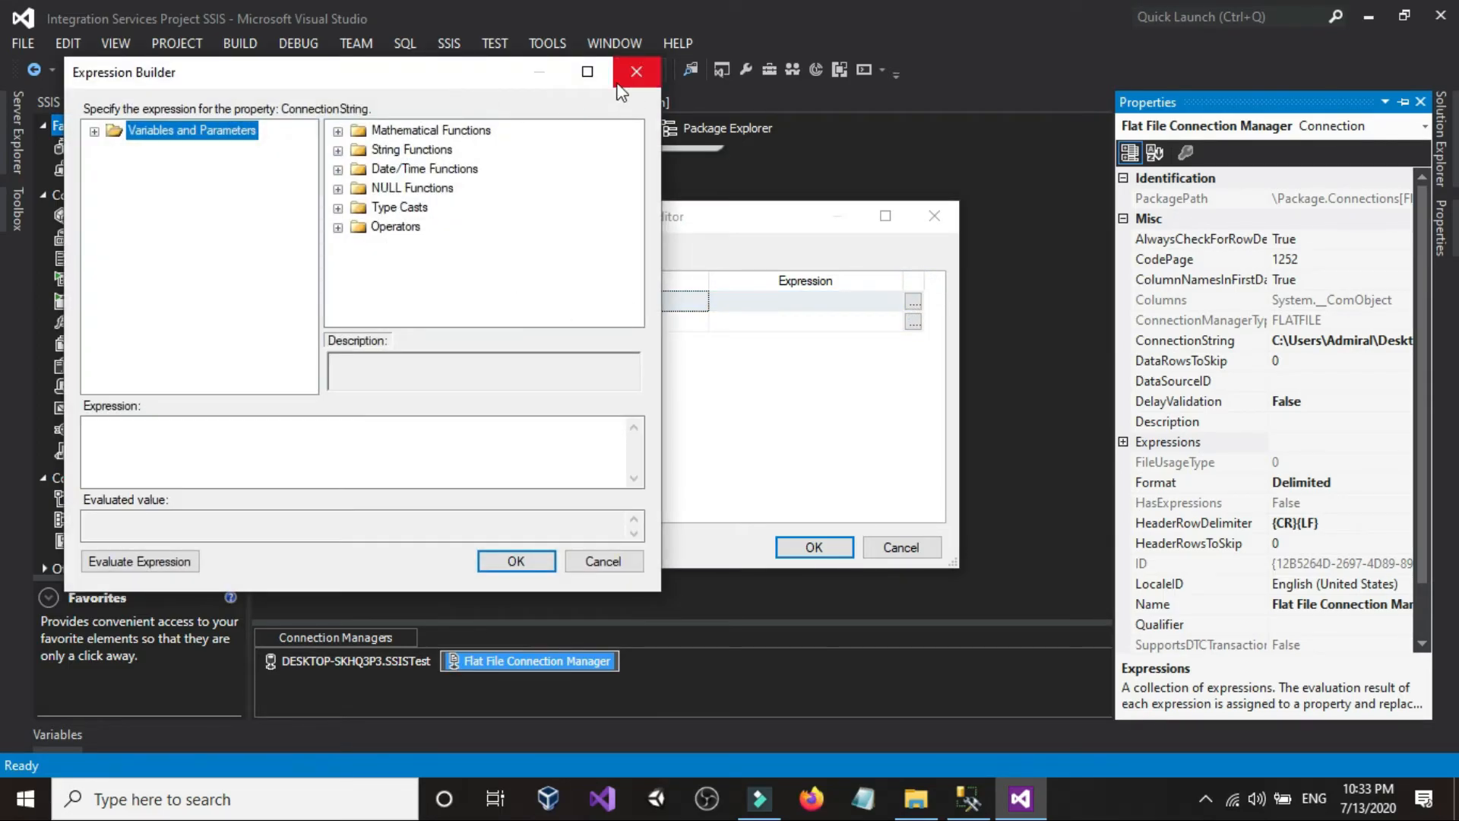
pyautogui.click(597, 76)
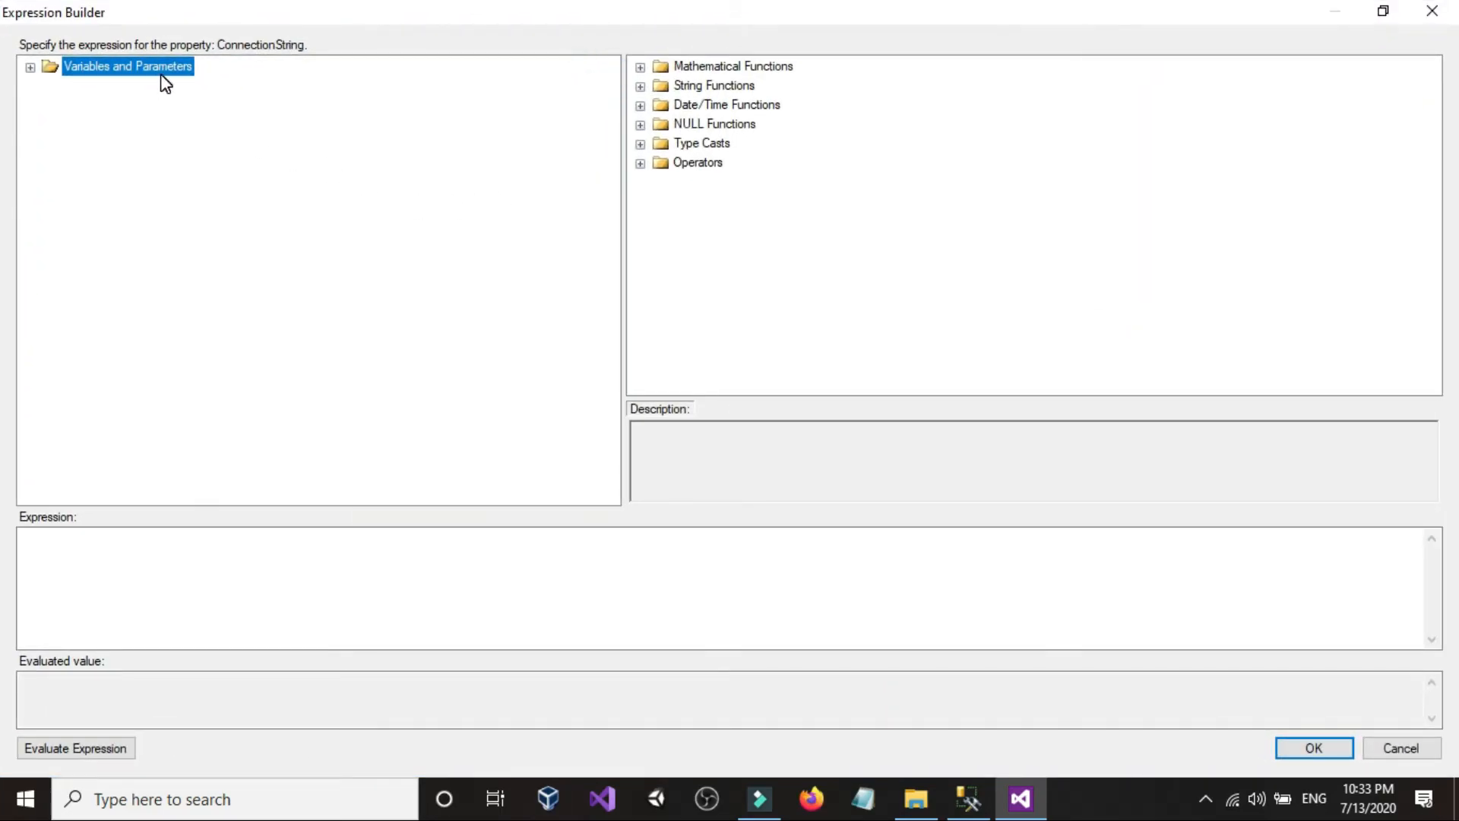
pyautogui.doubleClick(161, 75)
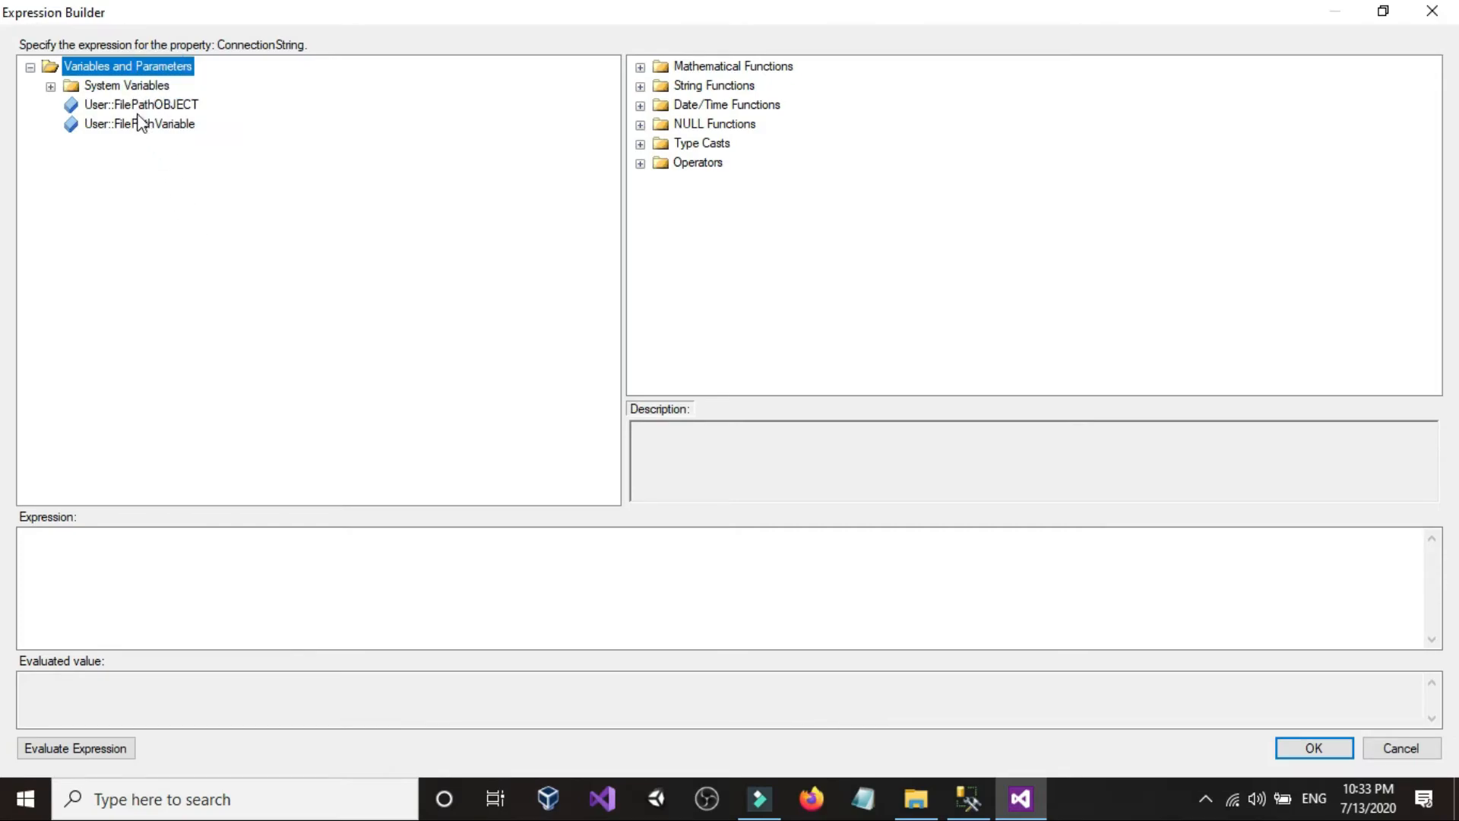
pyautogui.moveTo(145, 128); pyautogui.dragTo(102, 554)
pyautogui.click(182, 556)
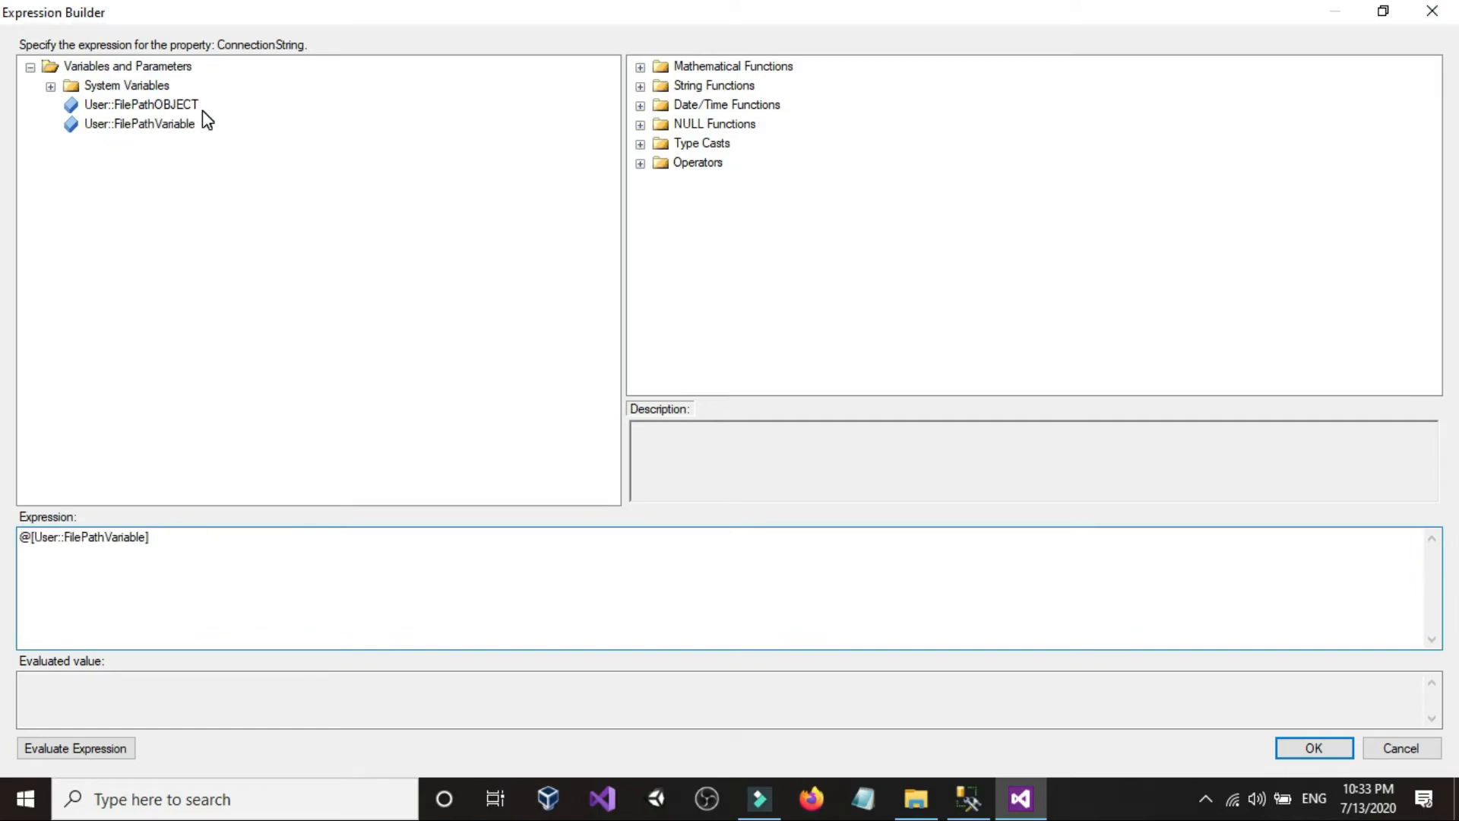
pyautogui.click(226, 558)
pyautogui.click(1396, 749)
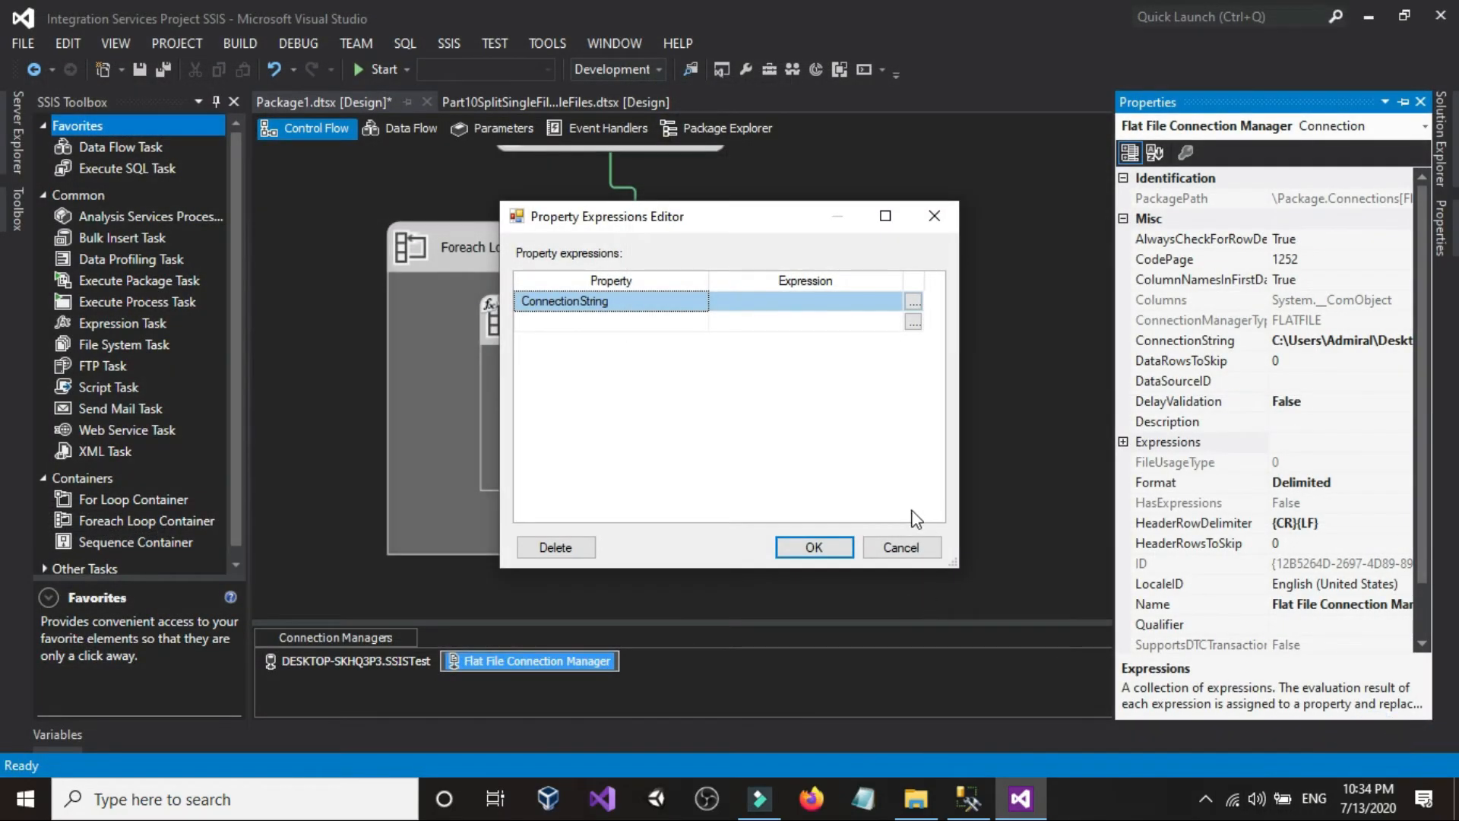
pyautogui.click(900, 547)
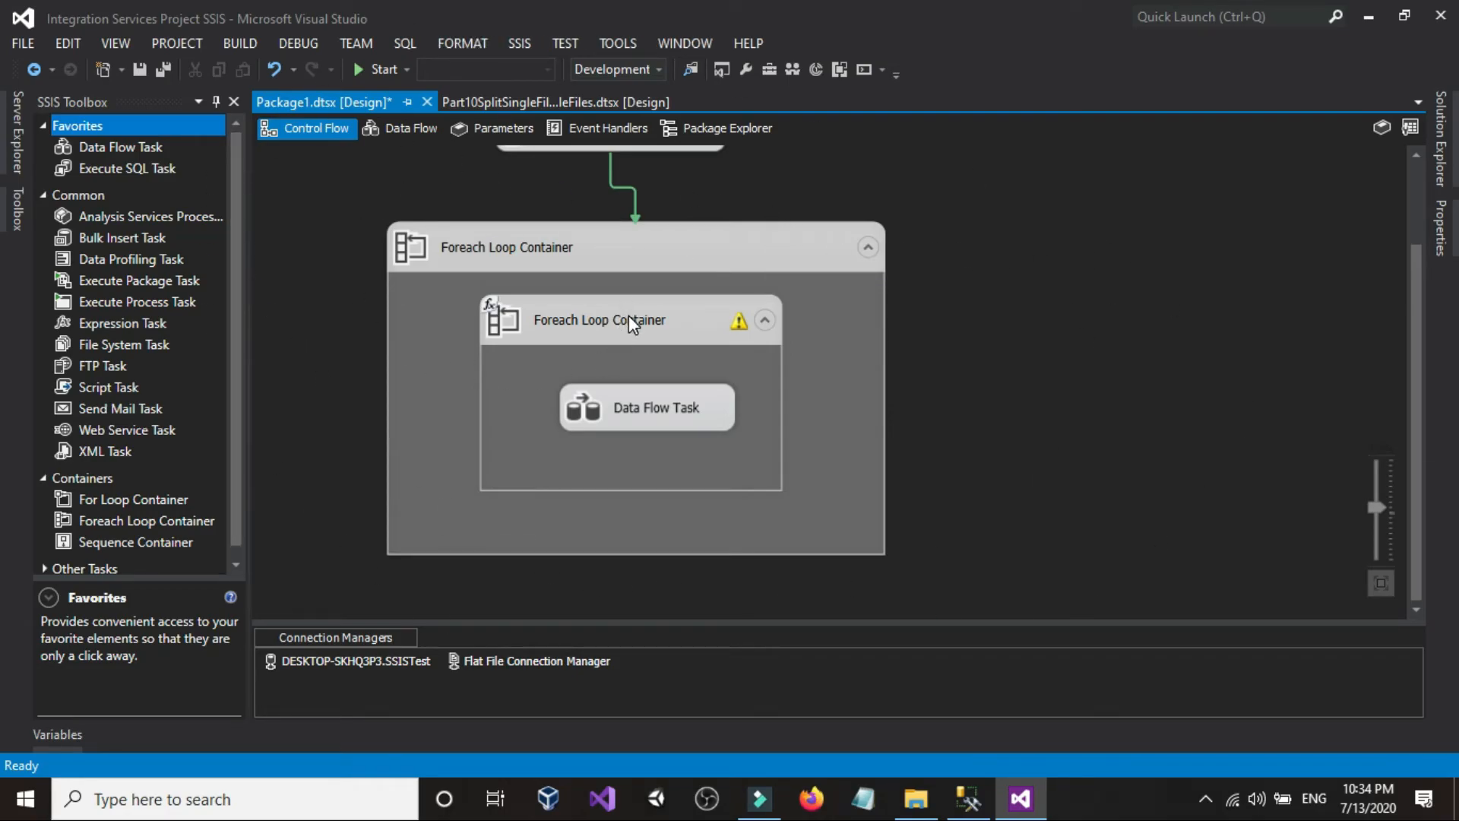
pyautogui.moveTo(640, 334)
pyautogui.click(1440, 138)
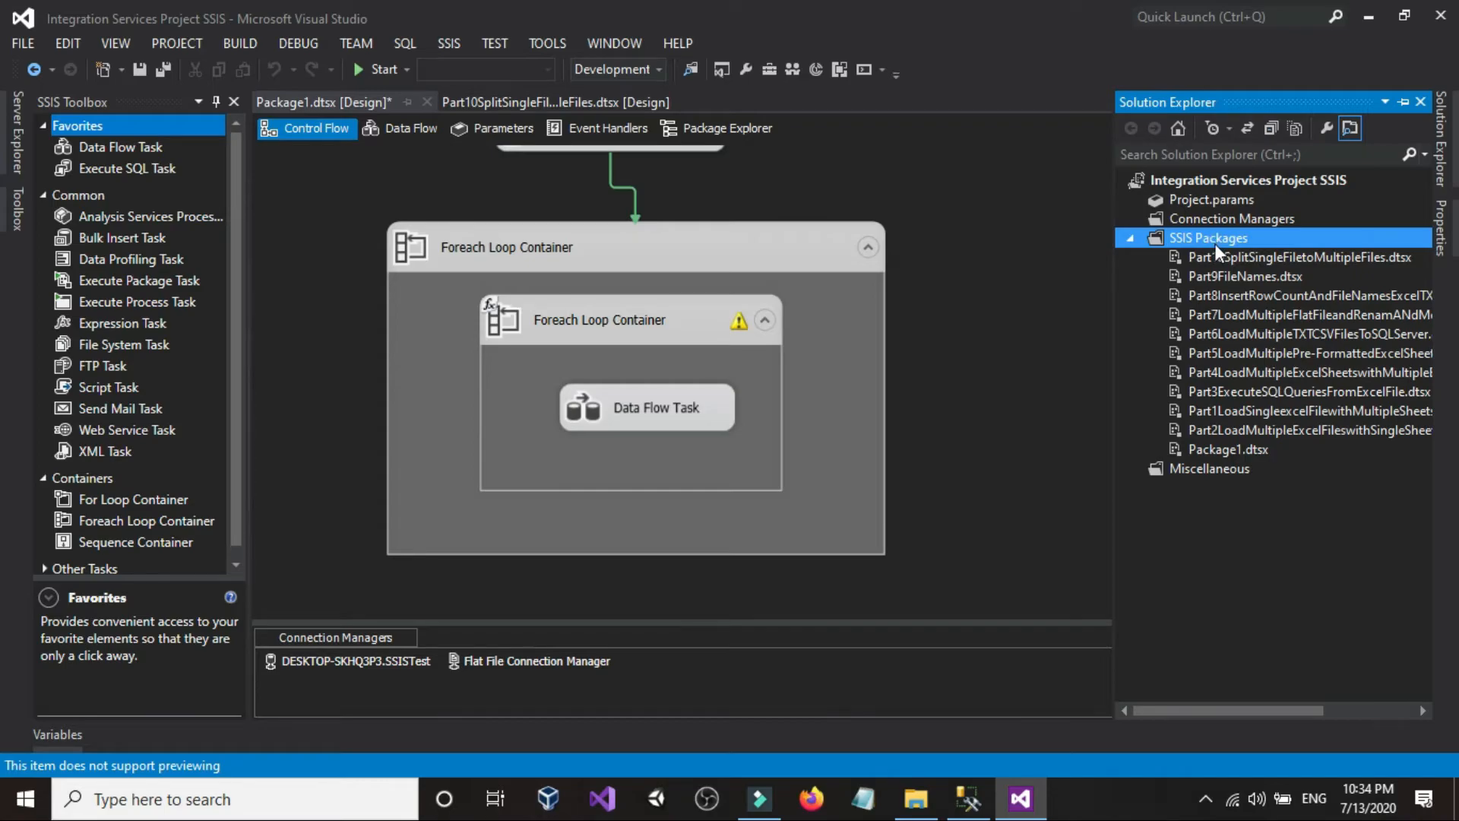
pyautogui.click(1003, 303)
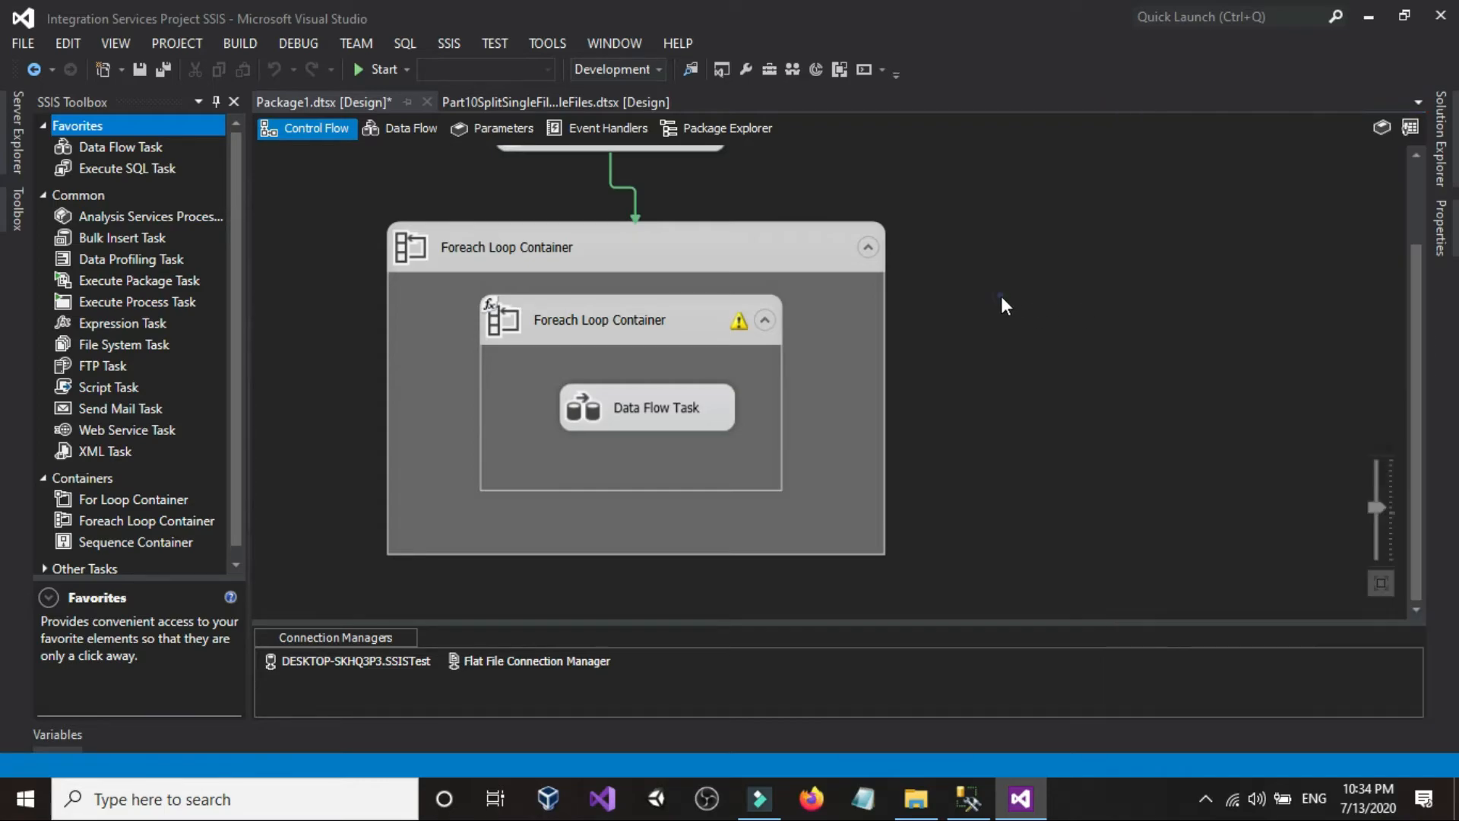
# Display the variables available to the outer Foreach Loop Container and move the FileName variable to the Package1 scope.
pyautogui.rightClick(1056, 207)
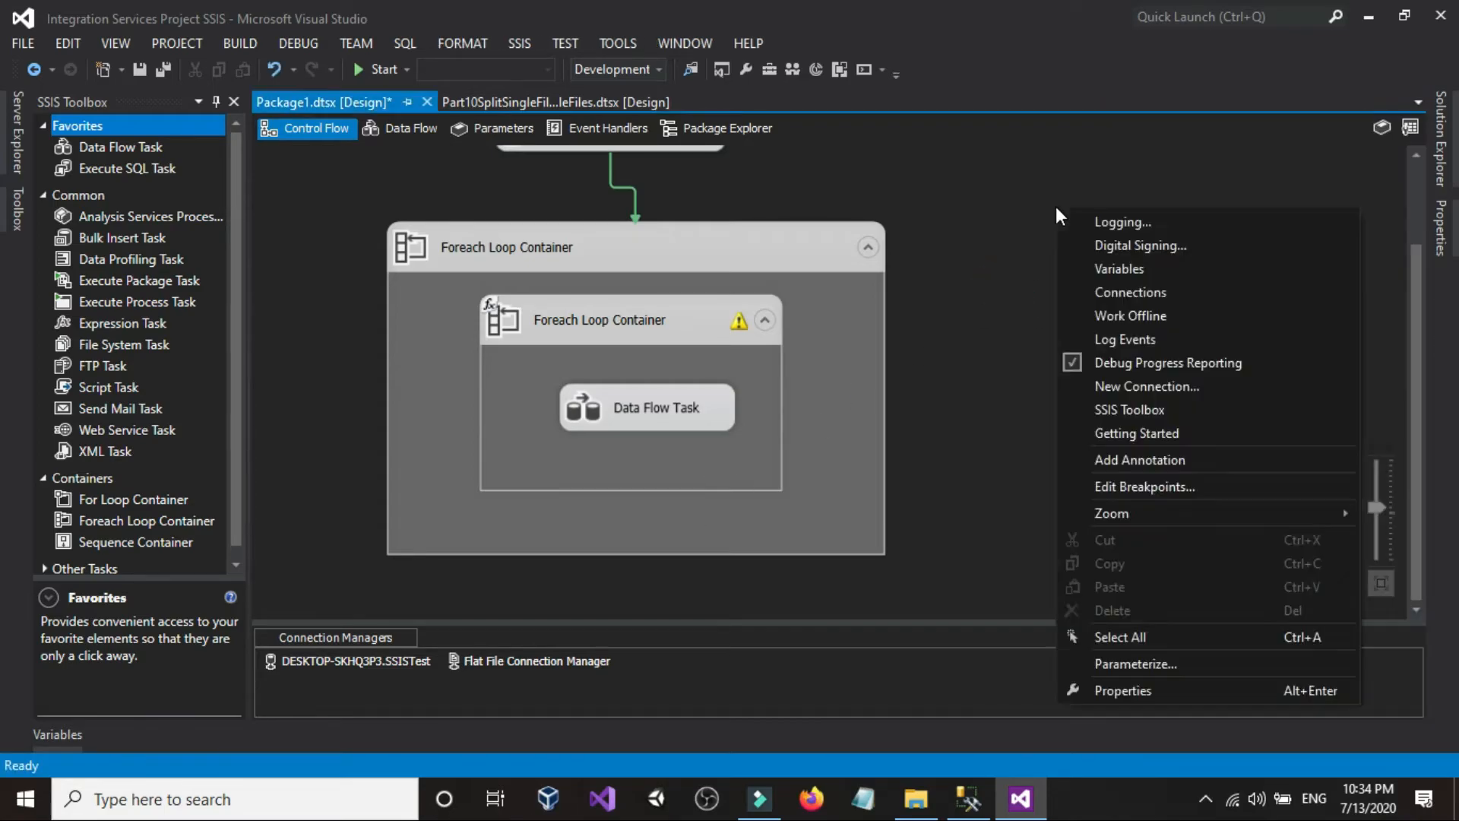
pyautogui.click(1089, 267)
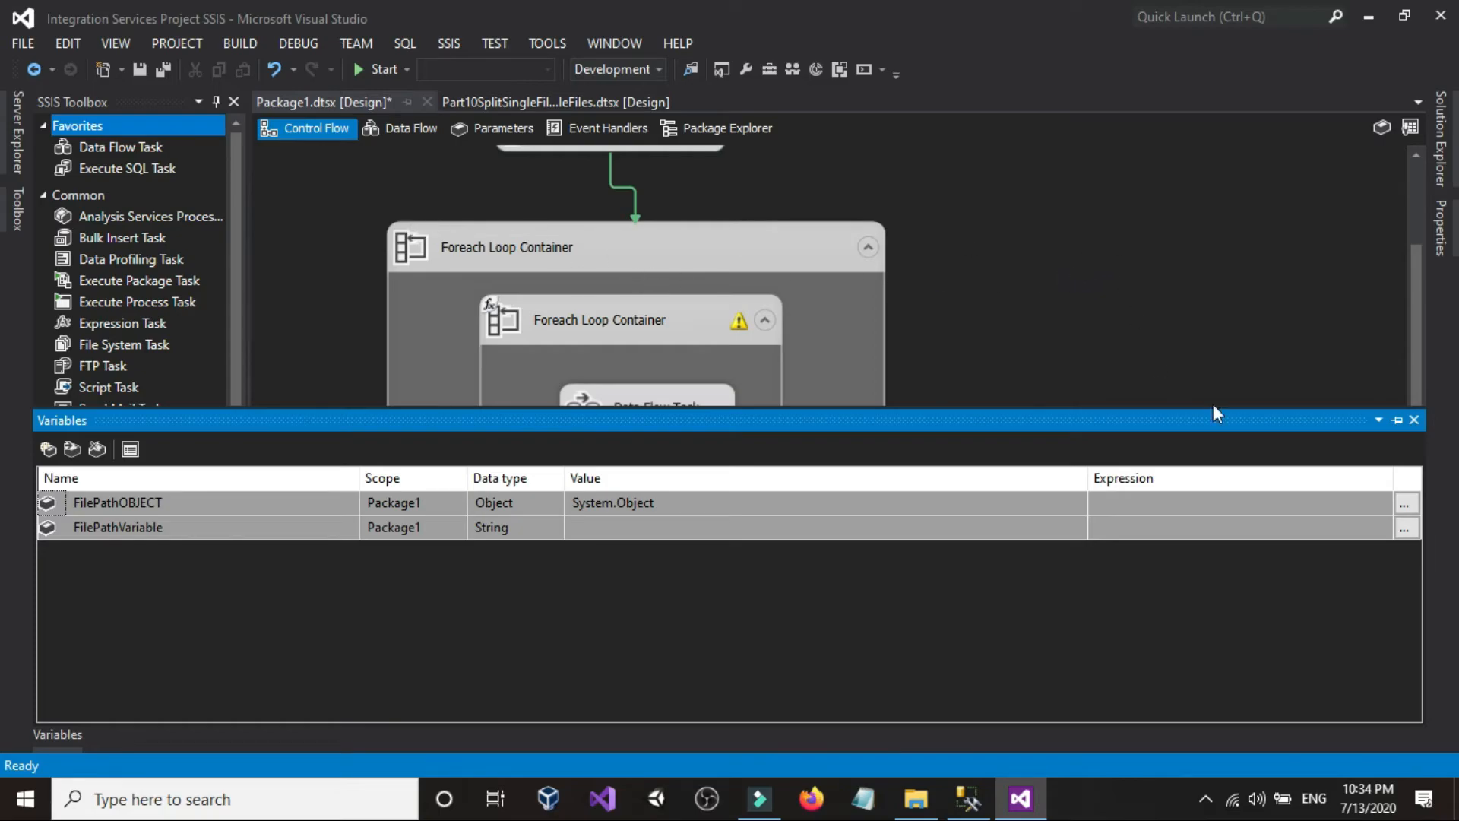
pyautogui.click(1397, 419)
pyautogui.click(1116, 232)
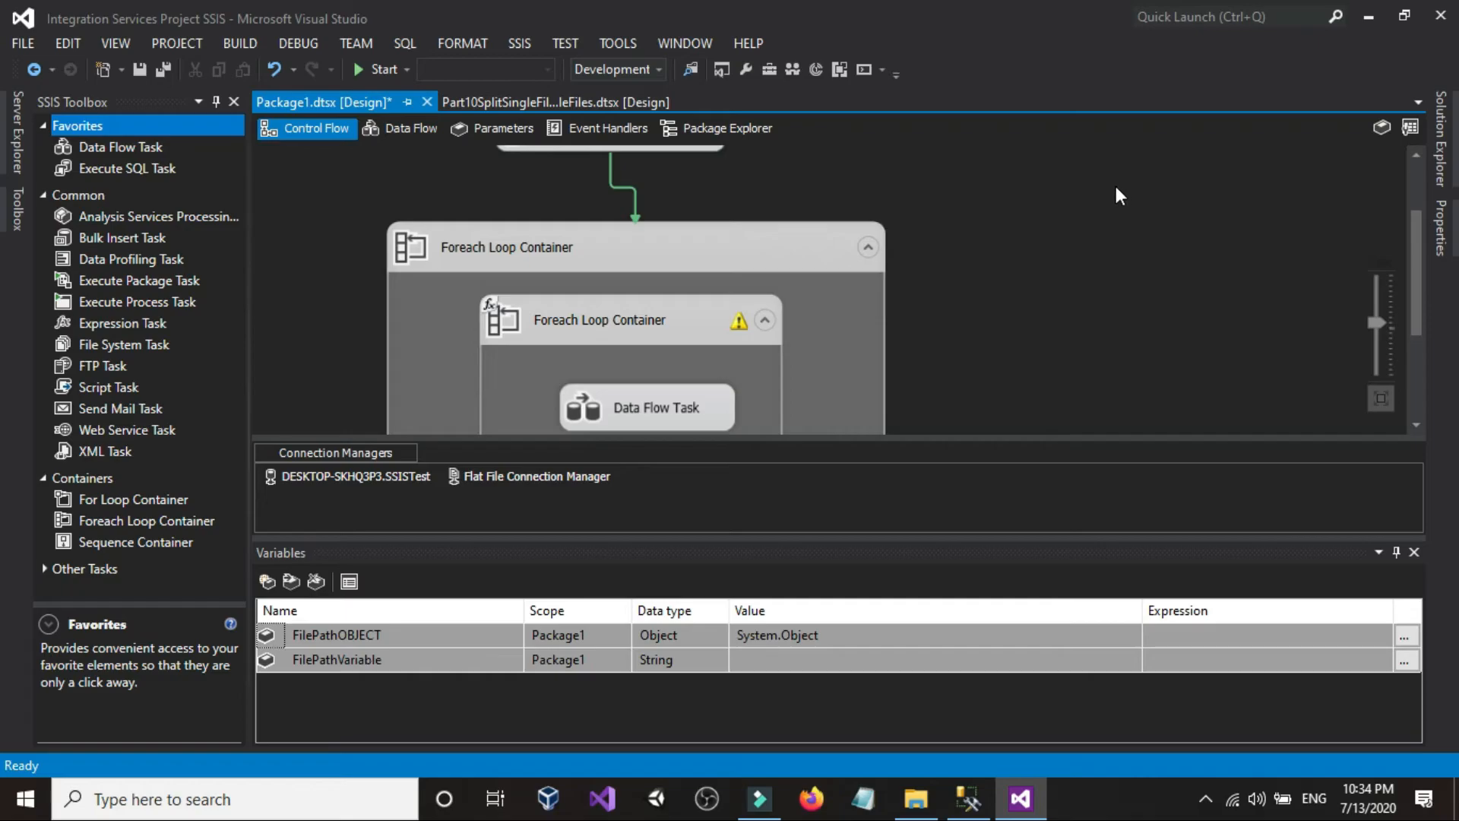
pyautogui.click(1216, 220)
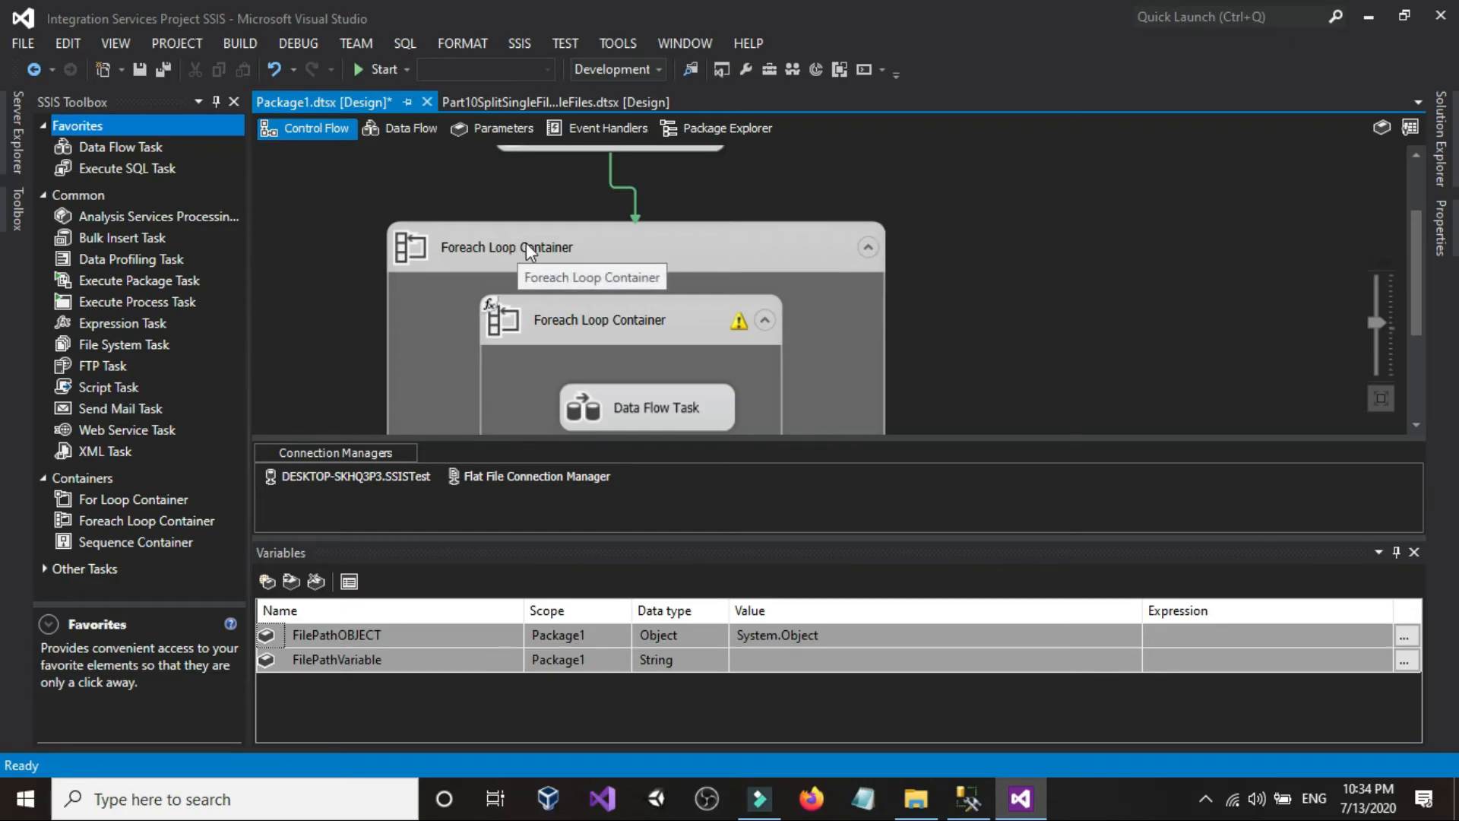
pyautogui.click(755, 252)
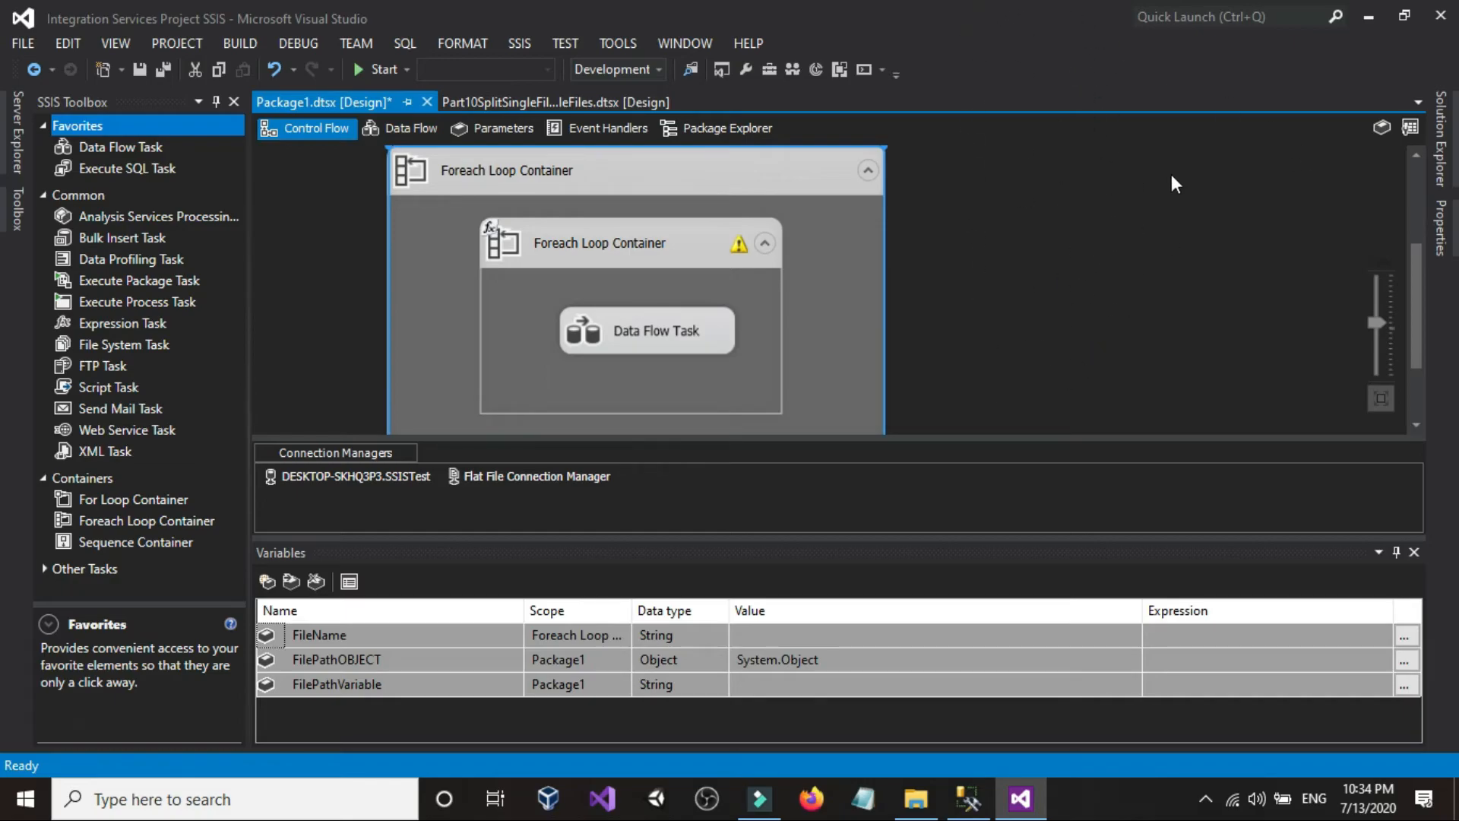
pyautogui.click(275, 642)
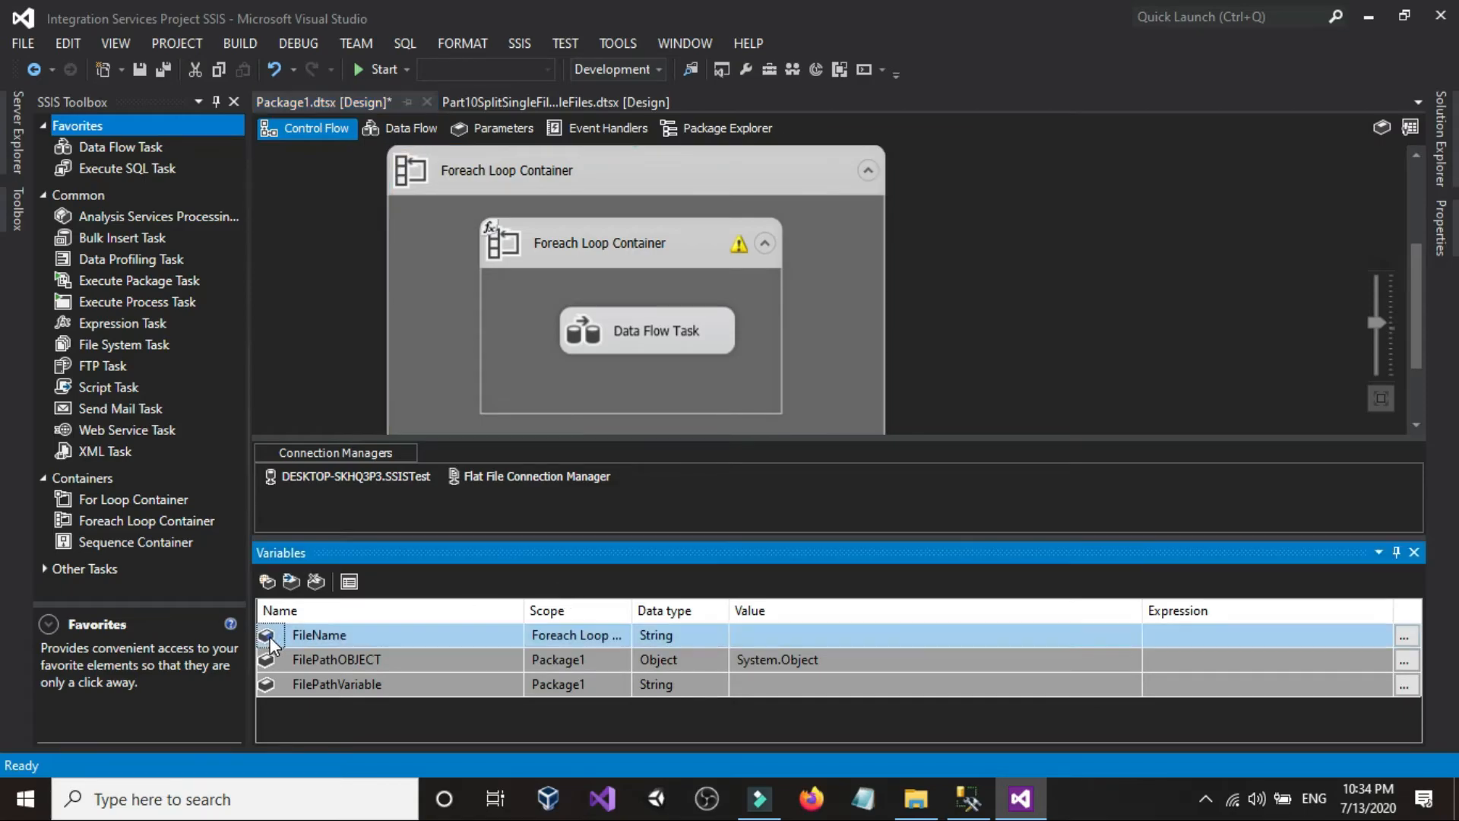
pyautogui.click(292, 582)
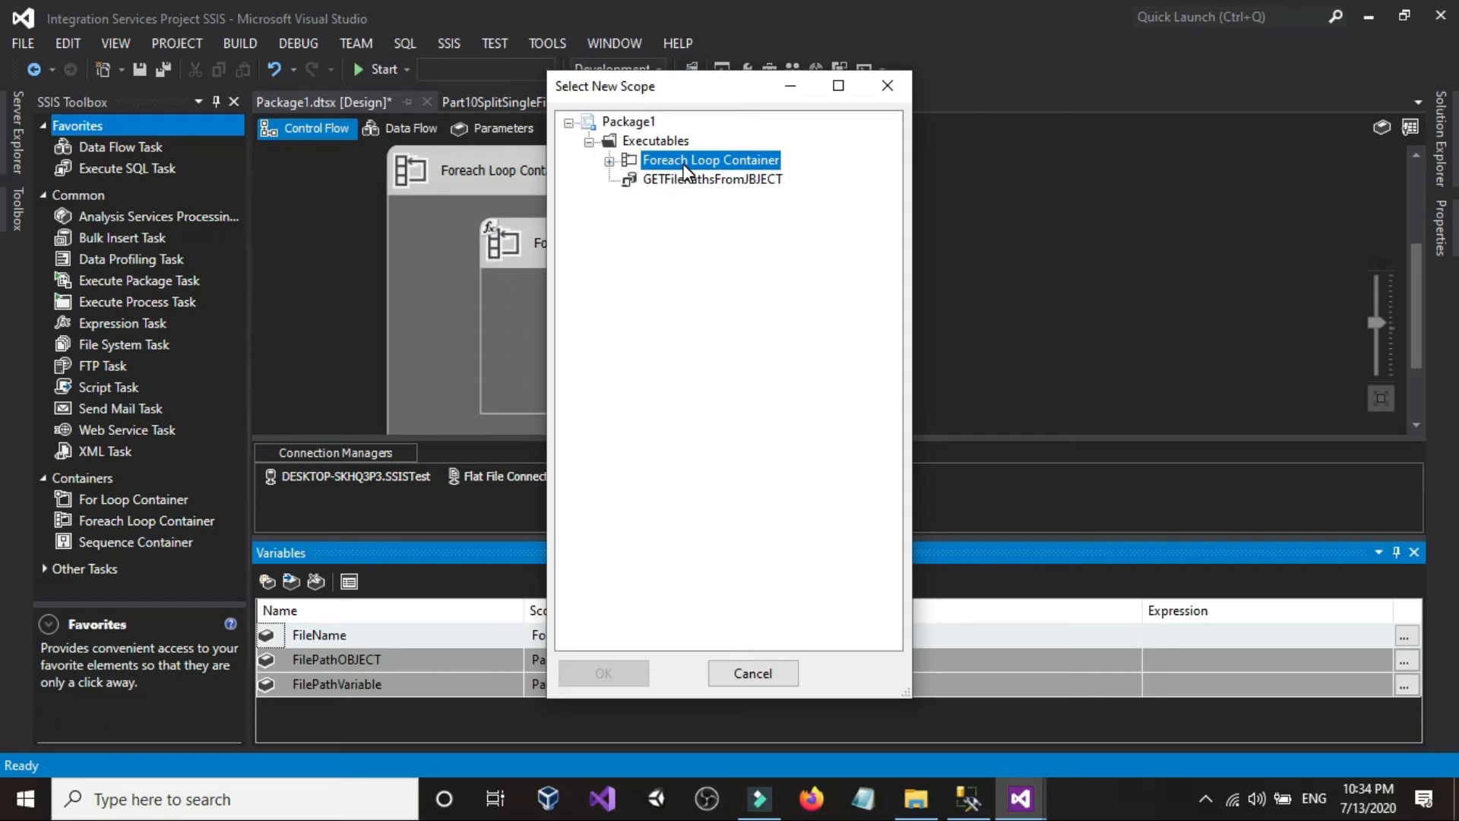
pyautogui.click(635, 123)
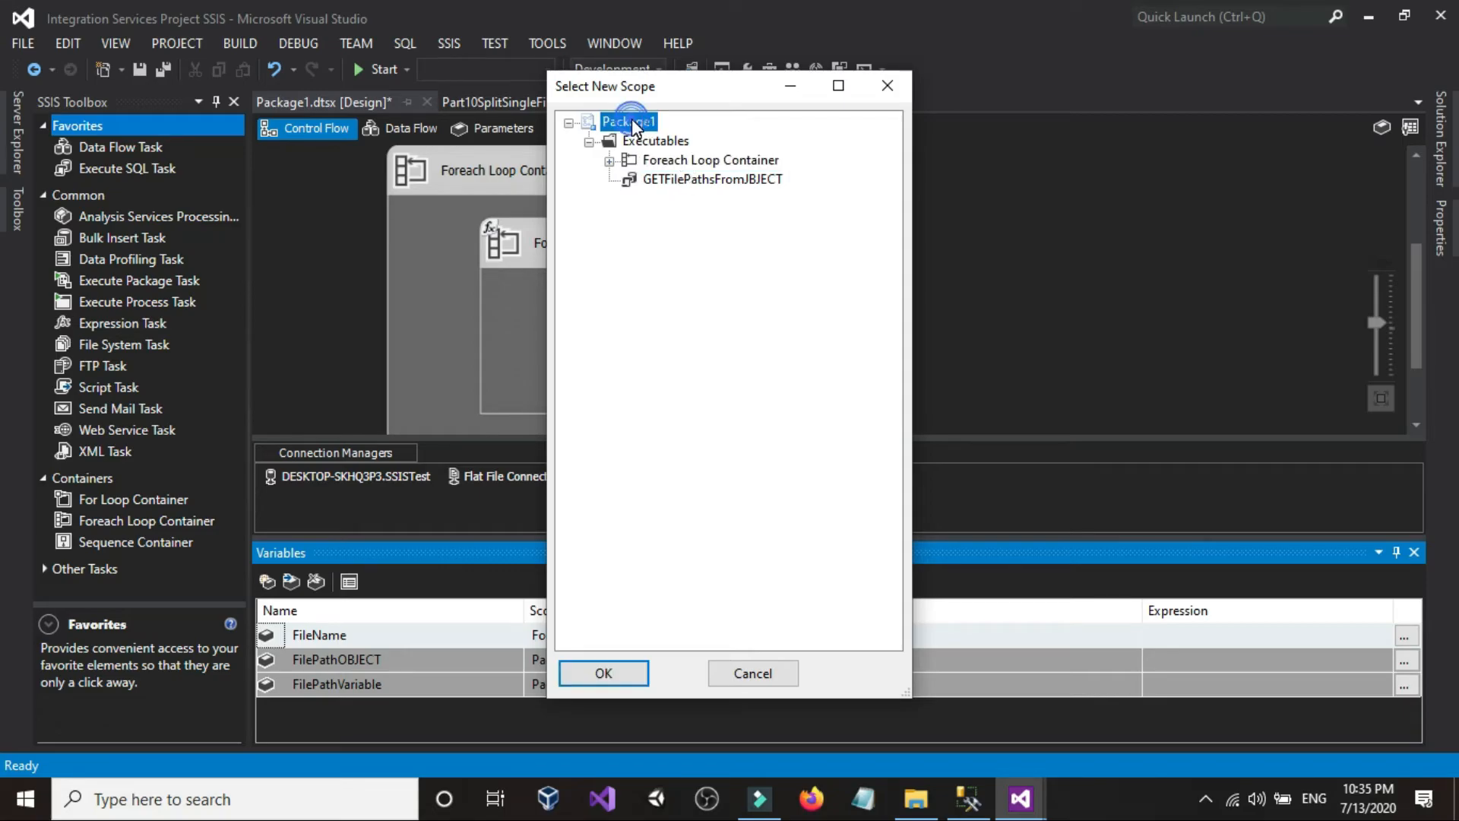
pyautogui.click(635, 676)
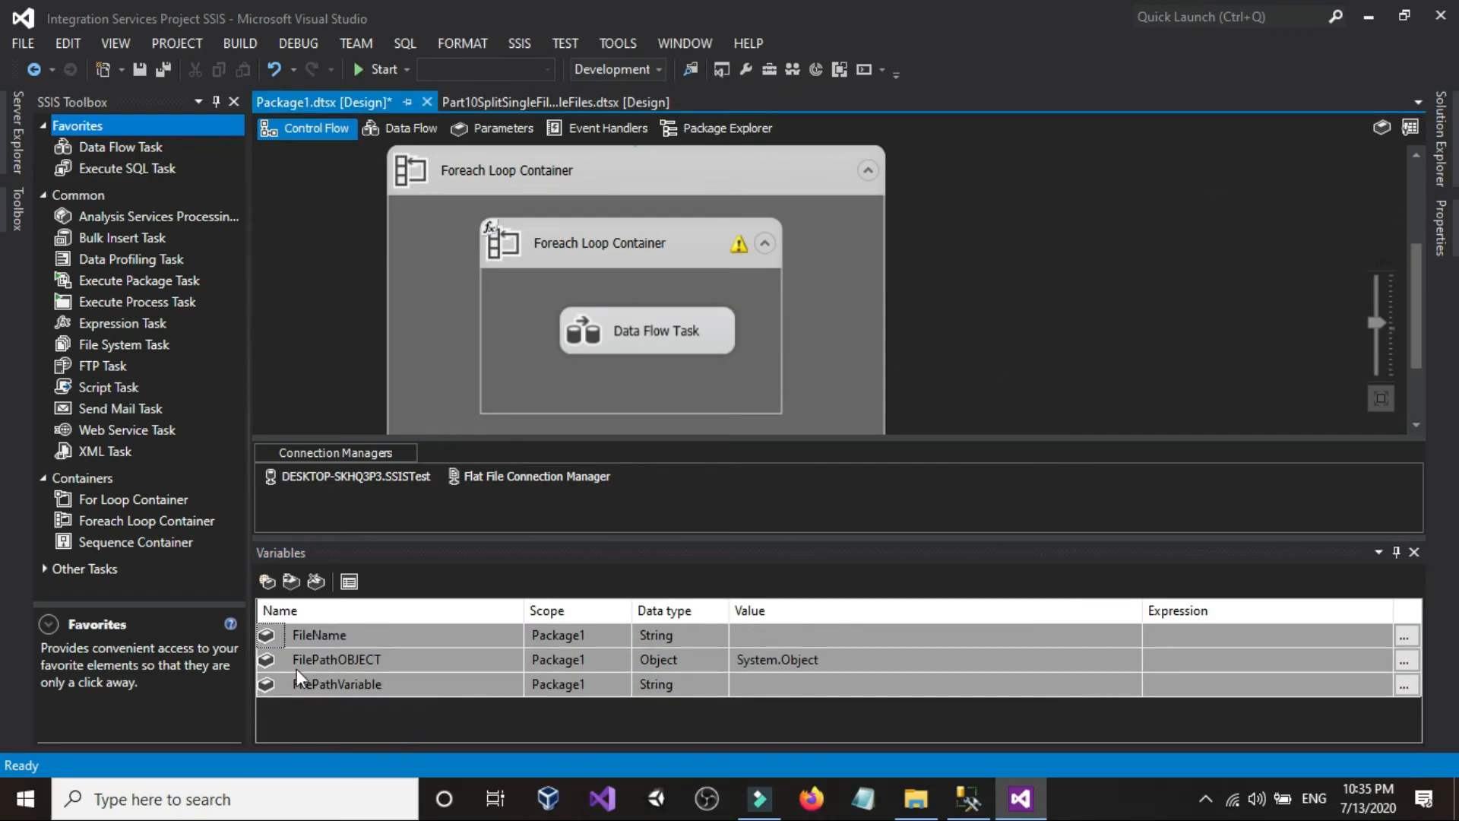
pyautogui.click(1397, 554)
# Open the property expressions of the Flat File Connection Manager and add an entry for ConnectionString.
pyautogui.rightClick(536, 666)
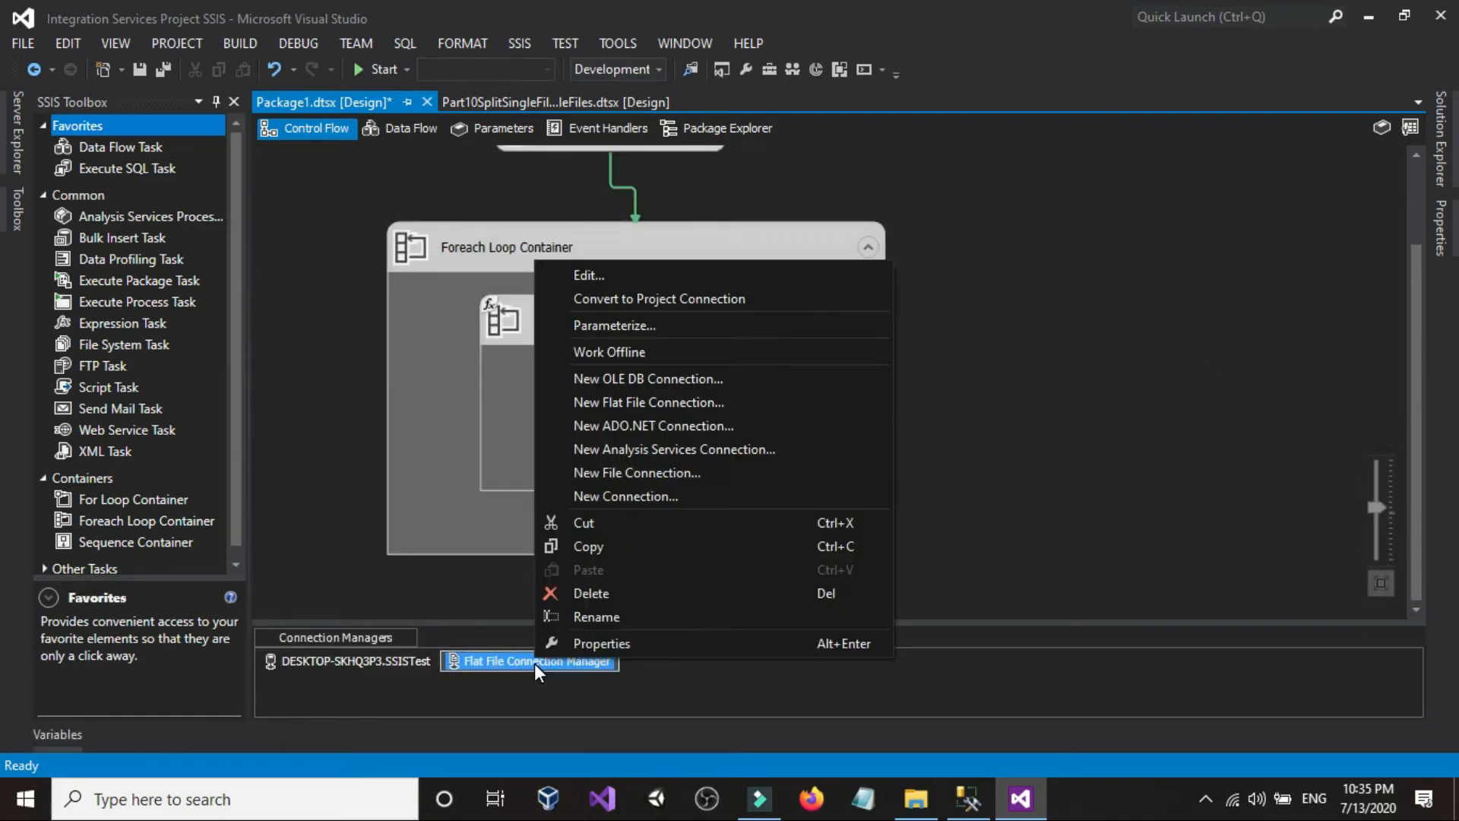
pyautogui.click(582, 642)
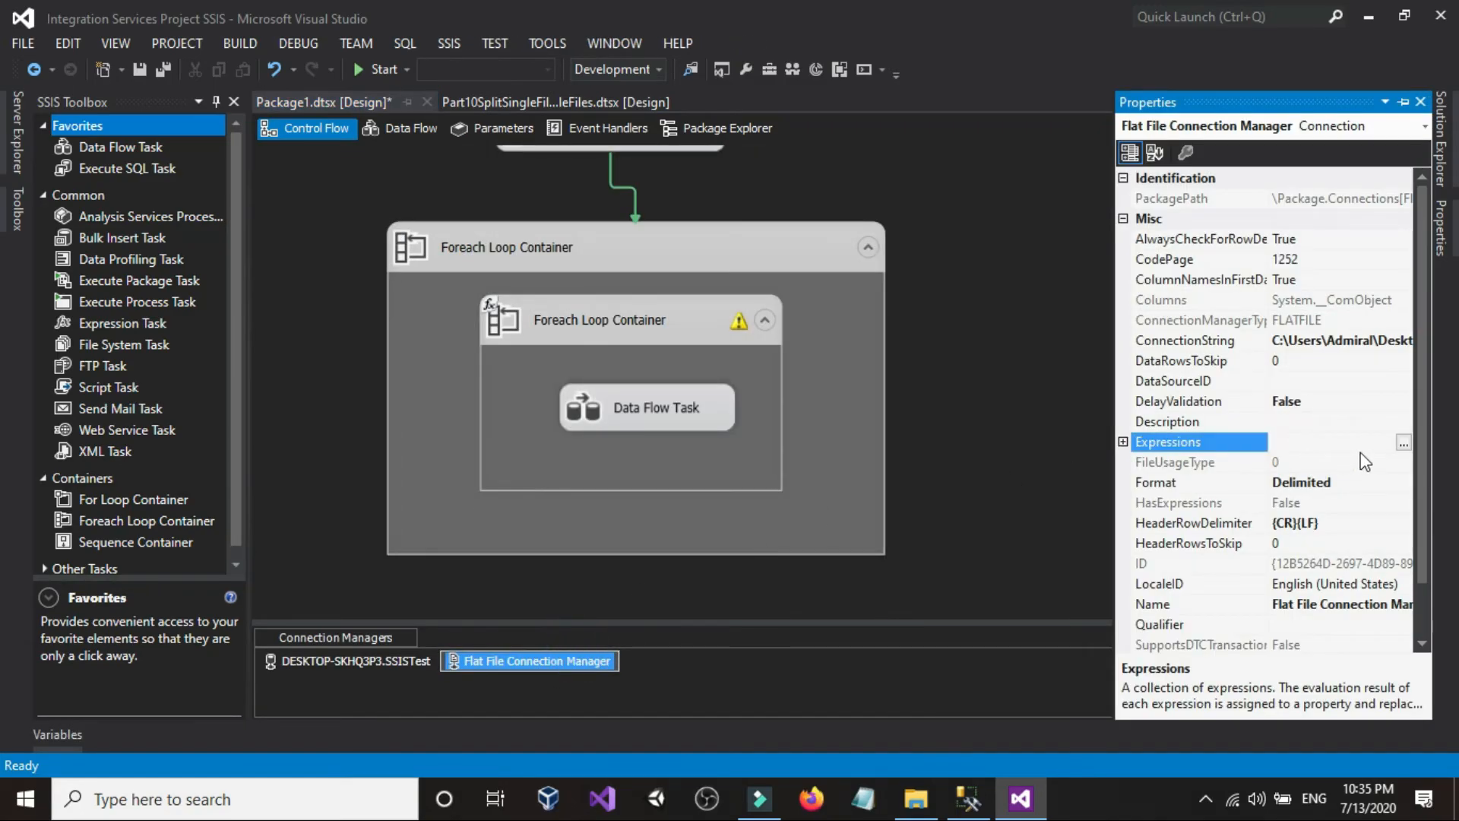
pyautogui.click(1404, 442)
pyautogui.click(697, 304)
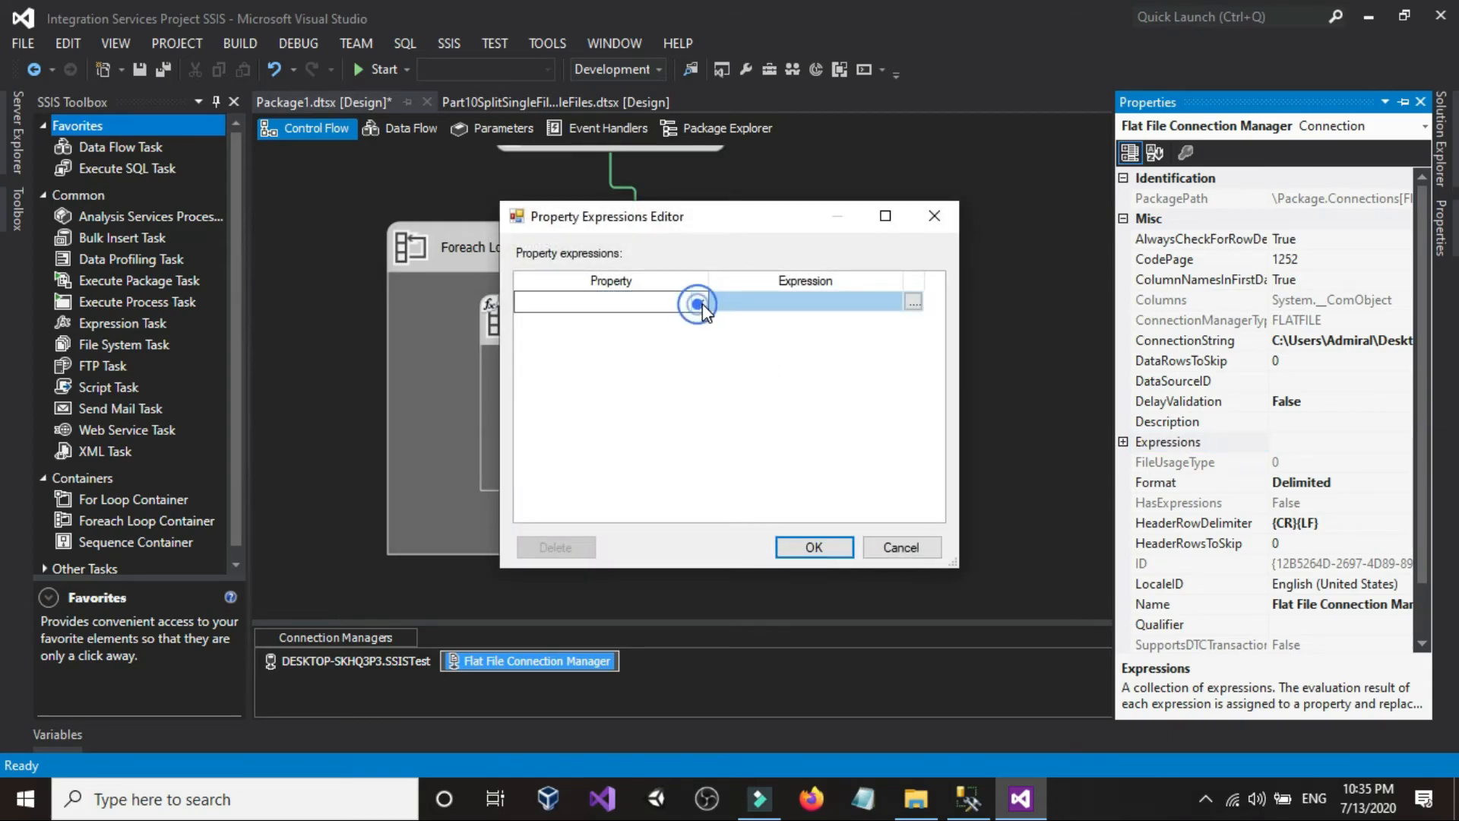
pyautogui.click(699, 301)
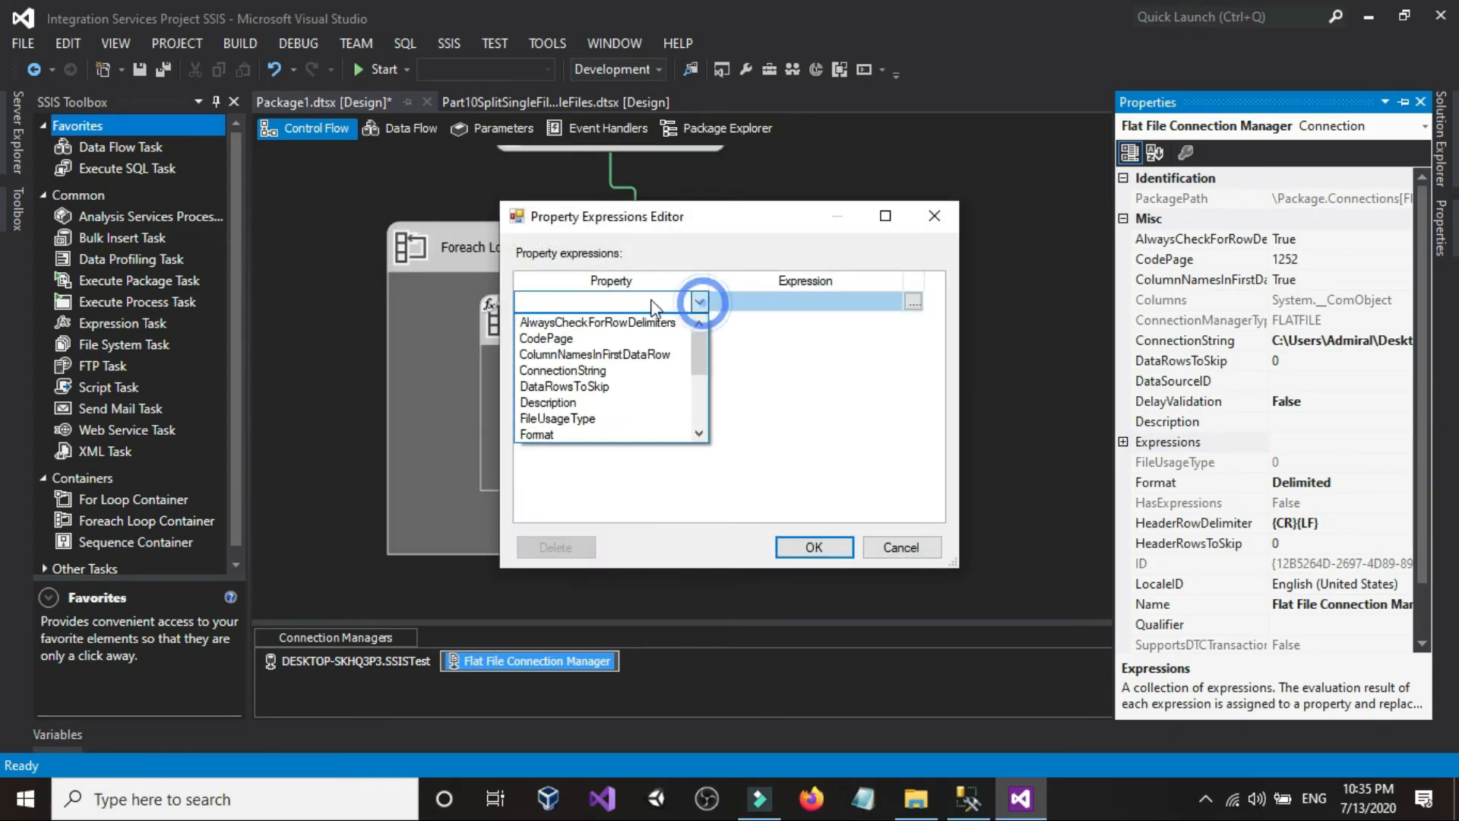
pyautogui.click(602, 372)
# Build the ConnectionString expression @[User::FilePathVariable]+"\\"+ @[User::FileName] and evaluate it.
pyautogui.click(913, 301)
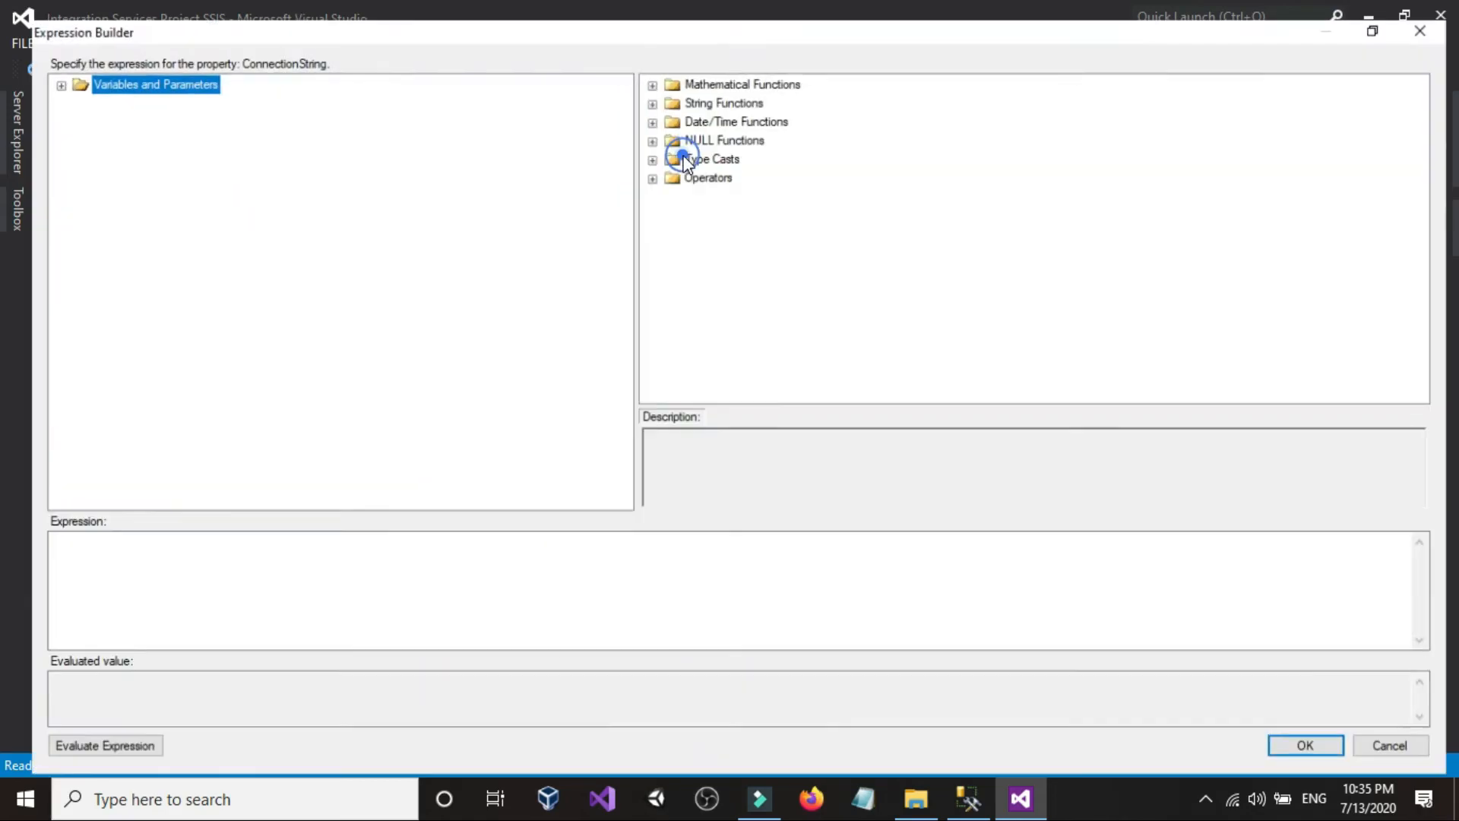
pyautogui.click(671, 155)
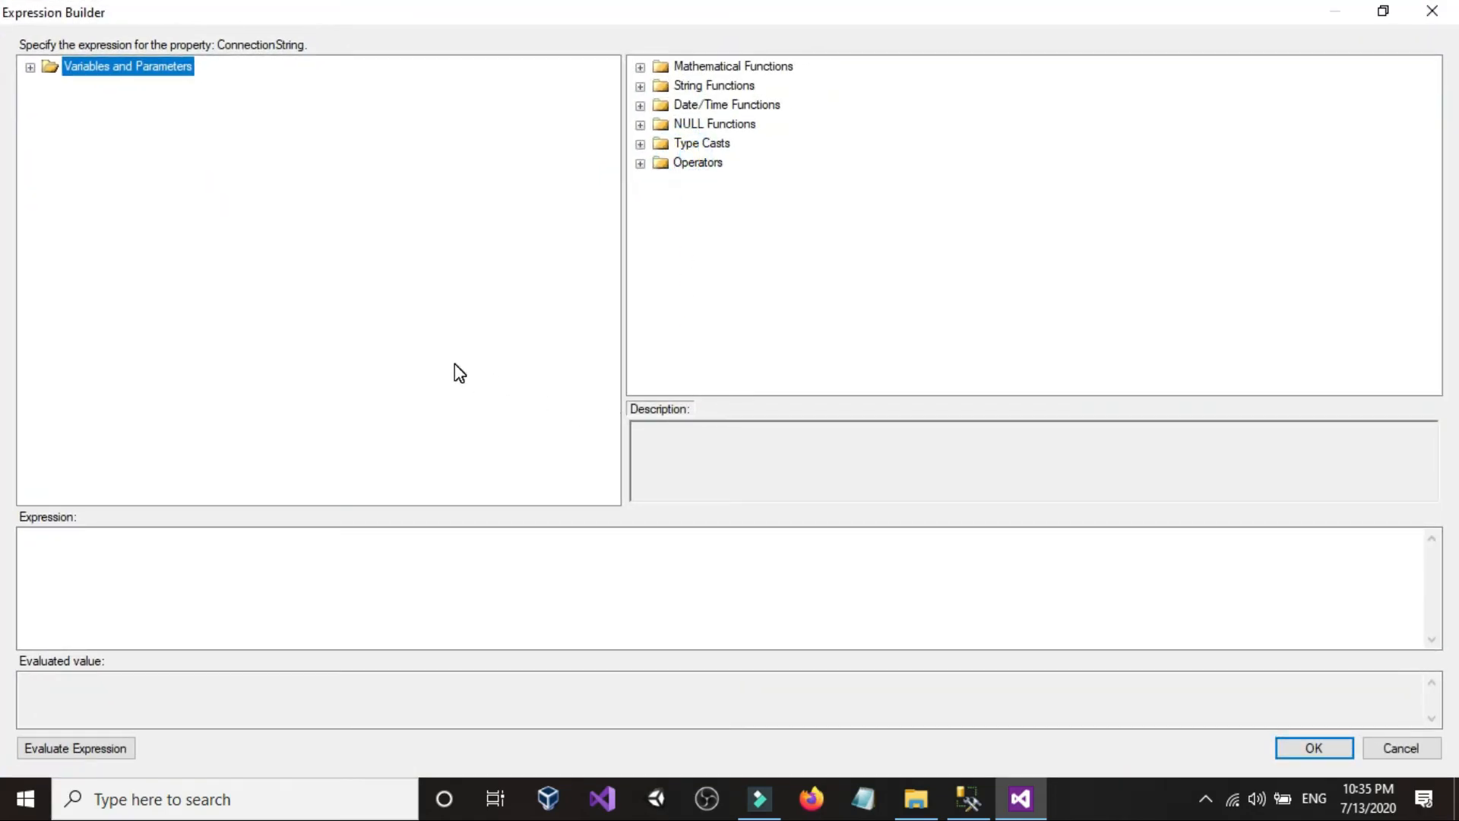
pyautogui.doubleClick(135, 67)
pyautogui.moveTo(154, 144); pyautogui.dragTo(195, 550)
pyautogui.click(192, 548)
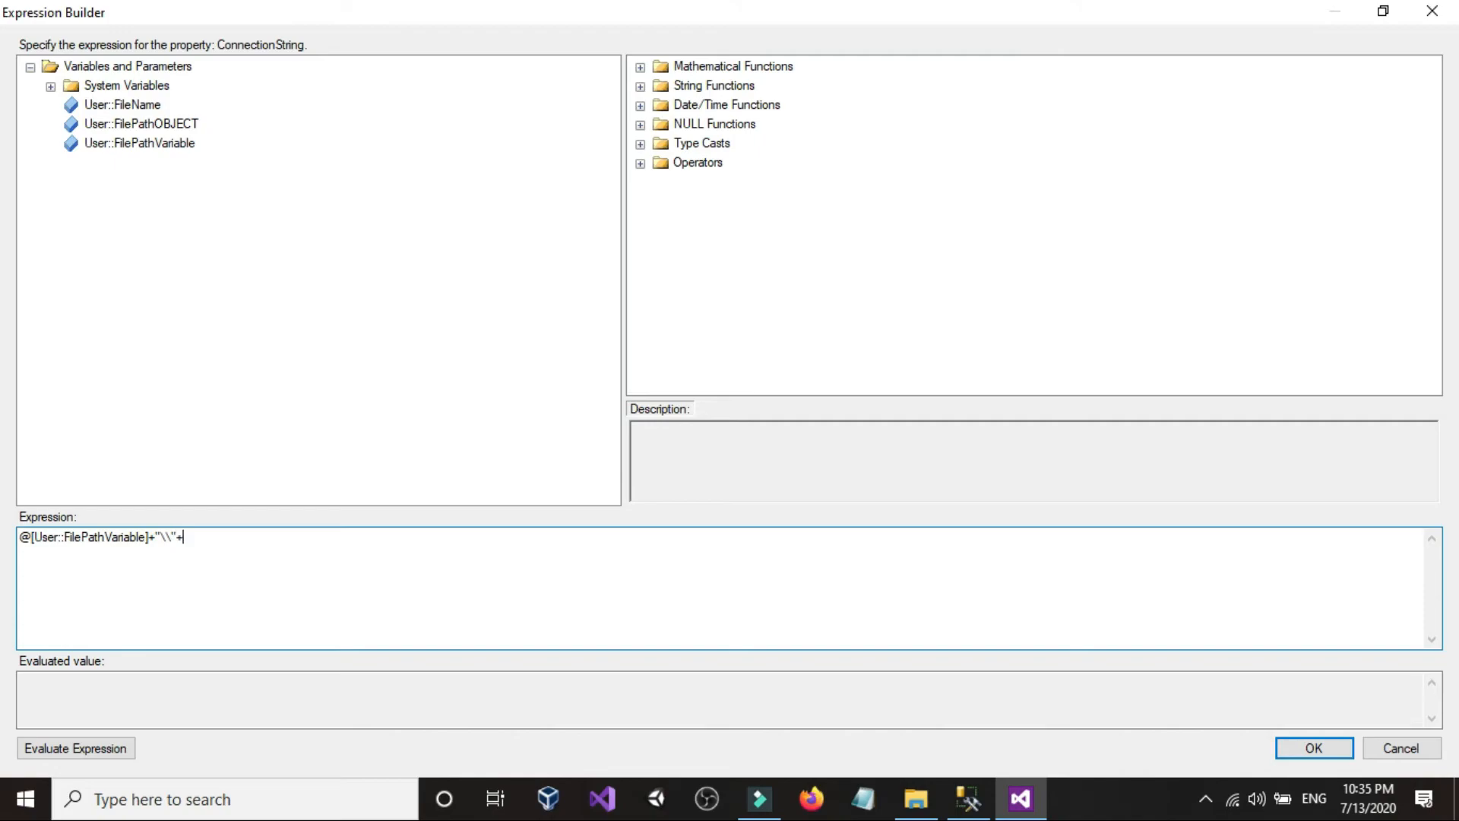
pyautogui.moveTo(140, 107); pyautogui.dragTo(284, 552)
pyautogui.click(334, 551)
pyautogui.click(114, 748)
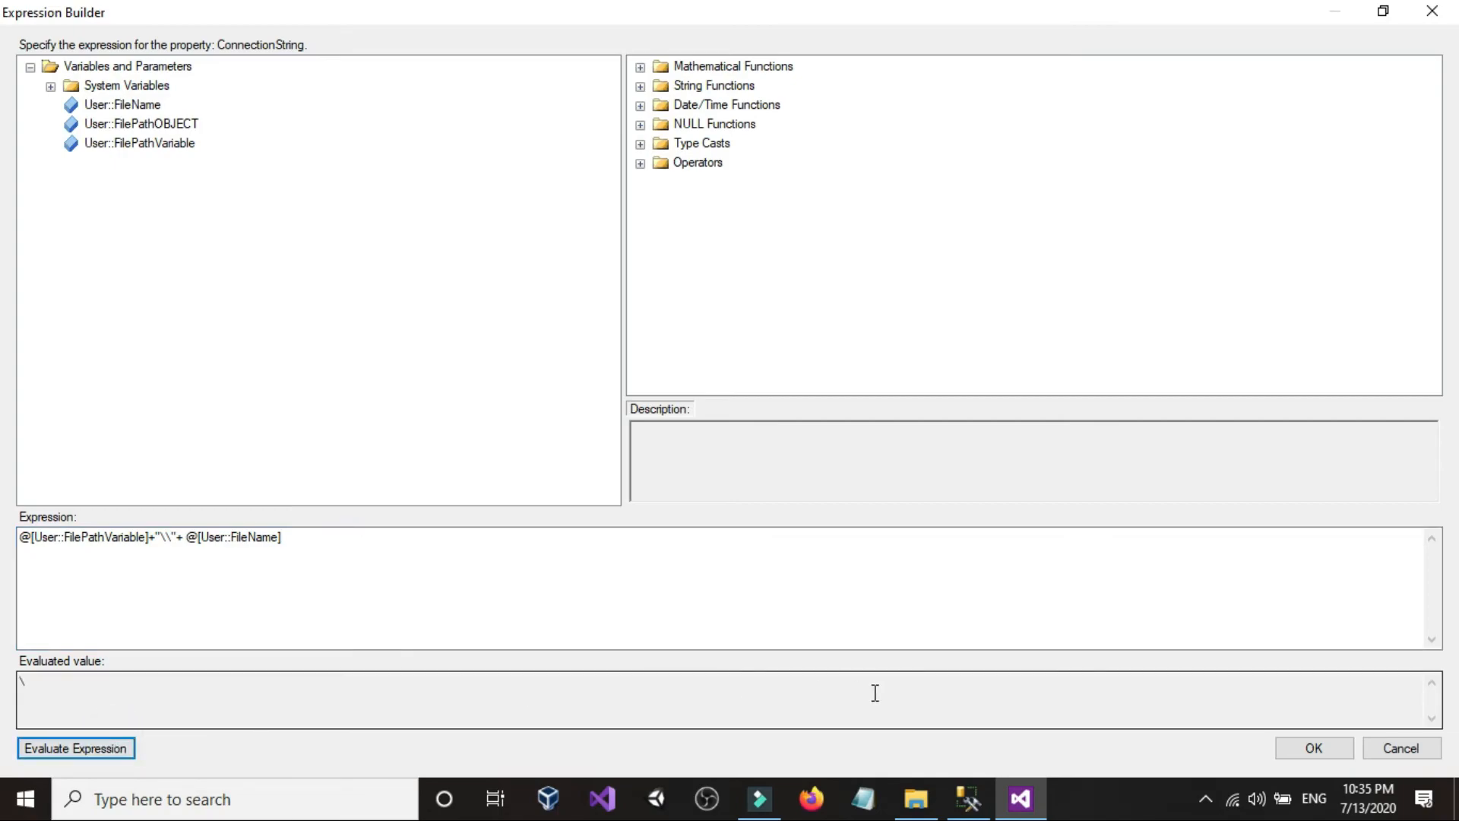
# Accept the ConnectionString expression and close the property expressions of the Flat File Connection Manager.
pyautogui.click(31, 684)
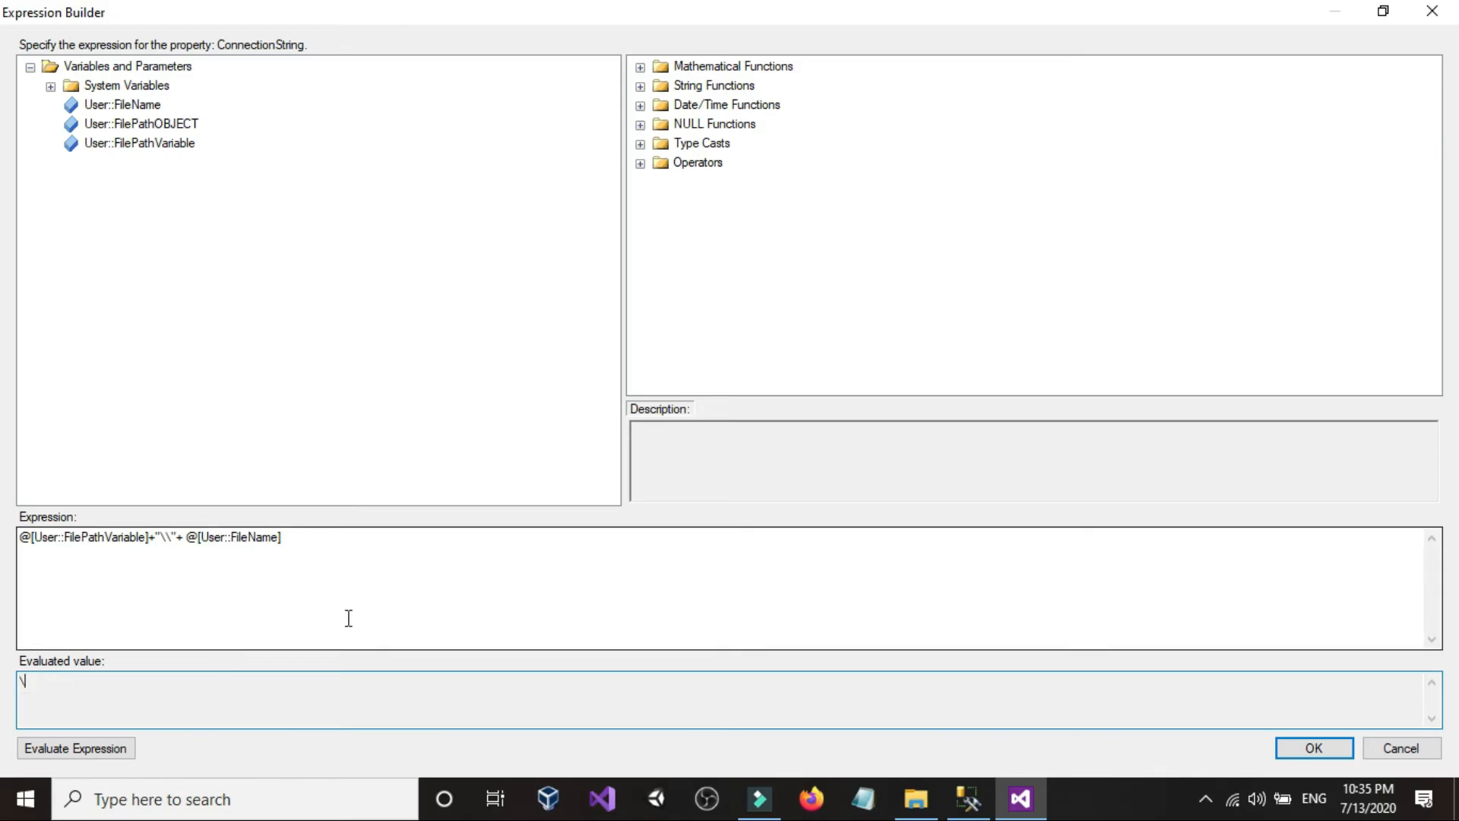
pyautogui.click(1320, 743)
pyautogui.click(813, 558)
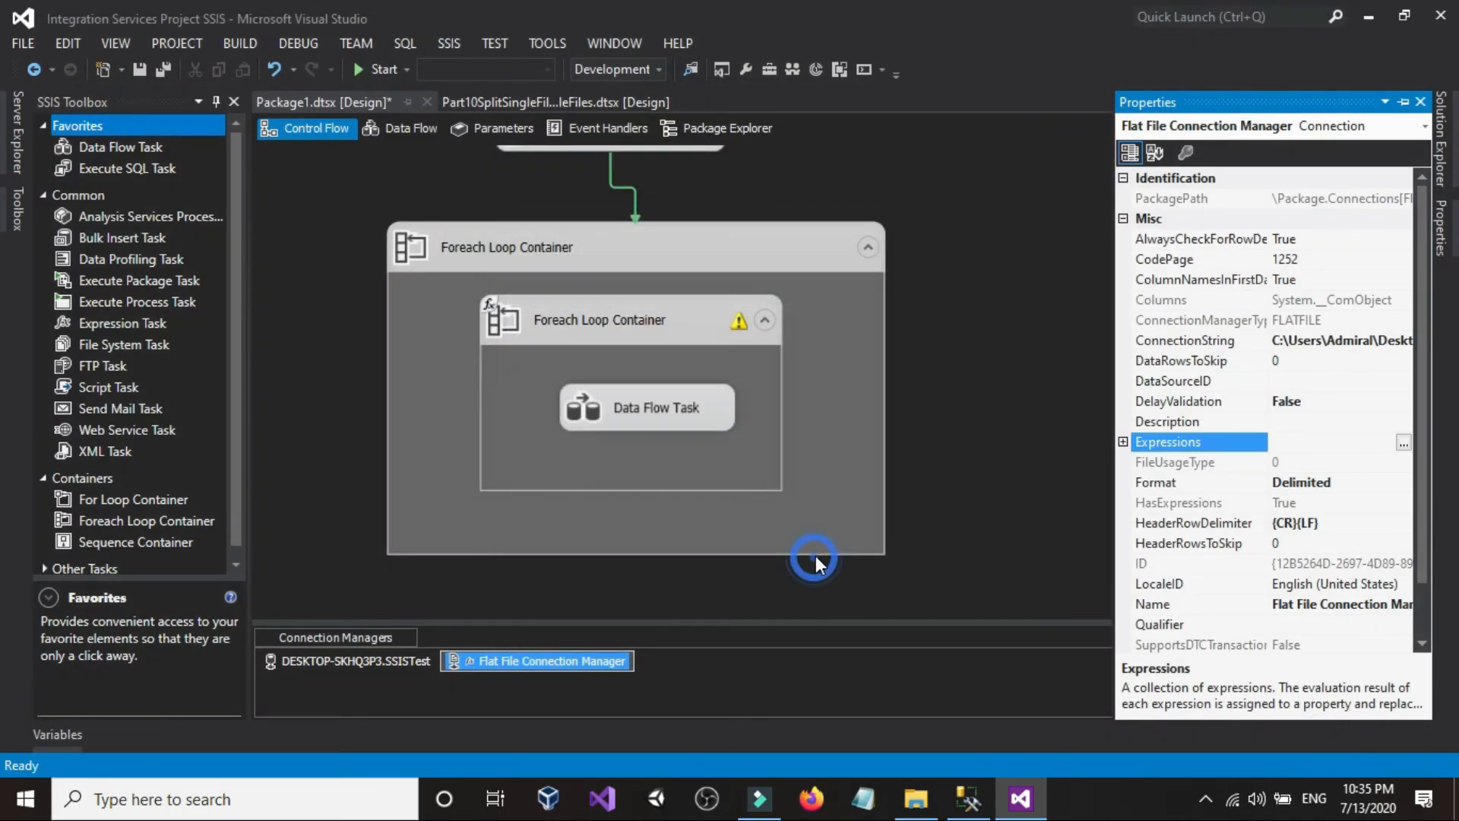
pyautogui.click(982, 458)
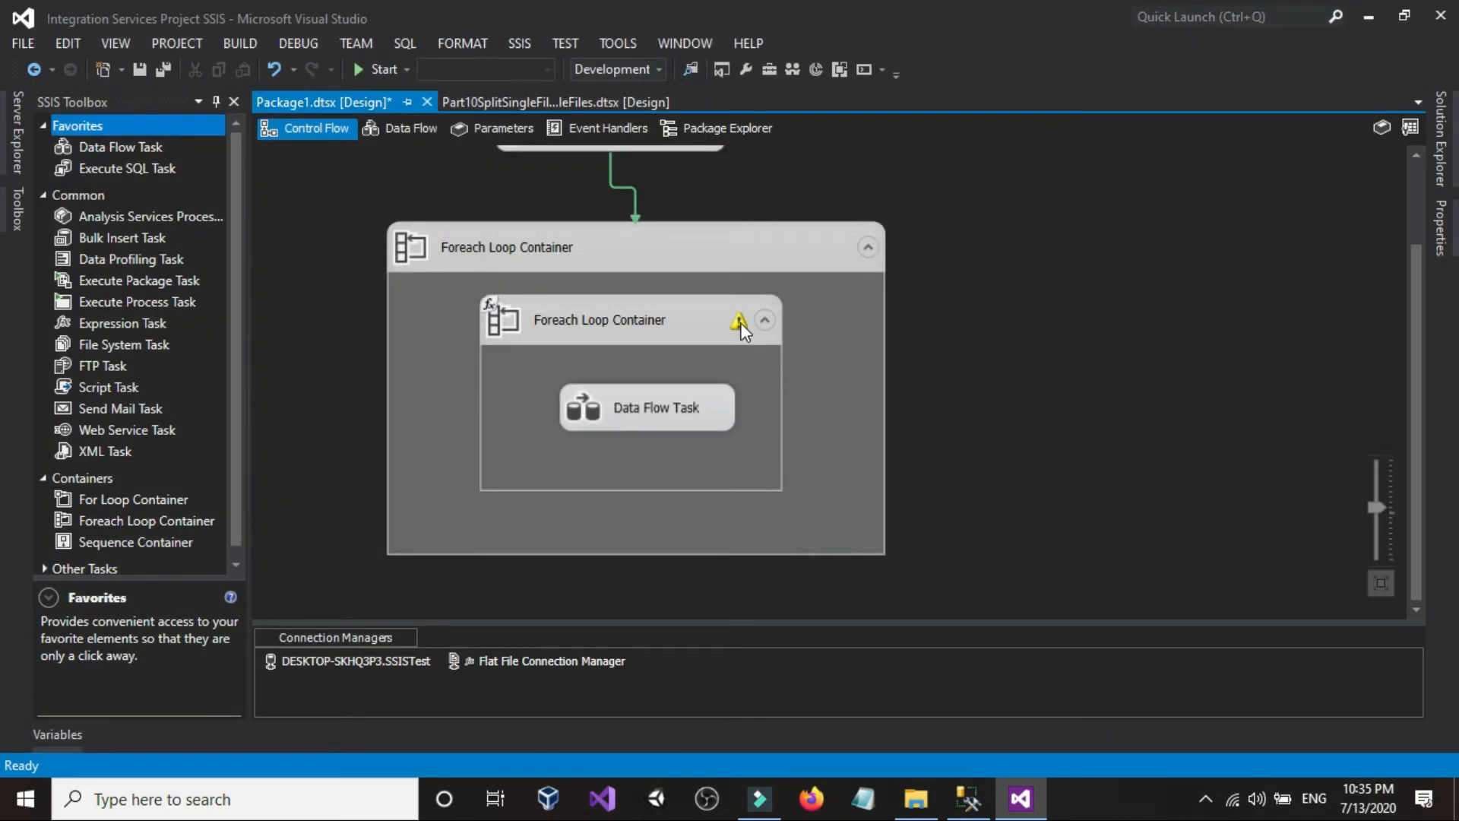
# Check the warning on the inner Foreach Loop Container and set the FileName variable's value to cdfdffdf.txt.
pyautogui.moveTo(740, 325)
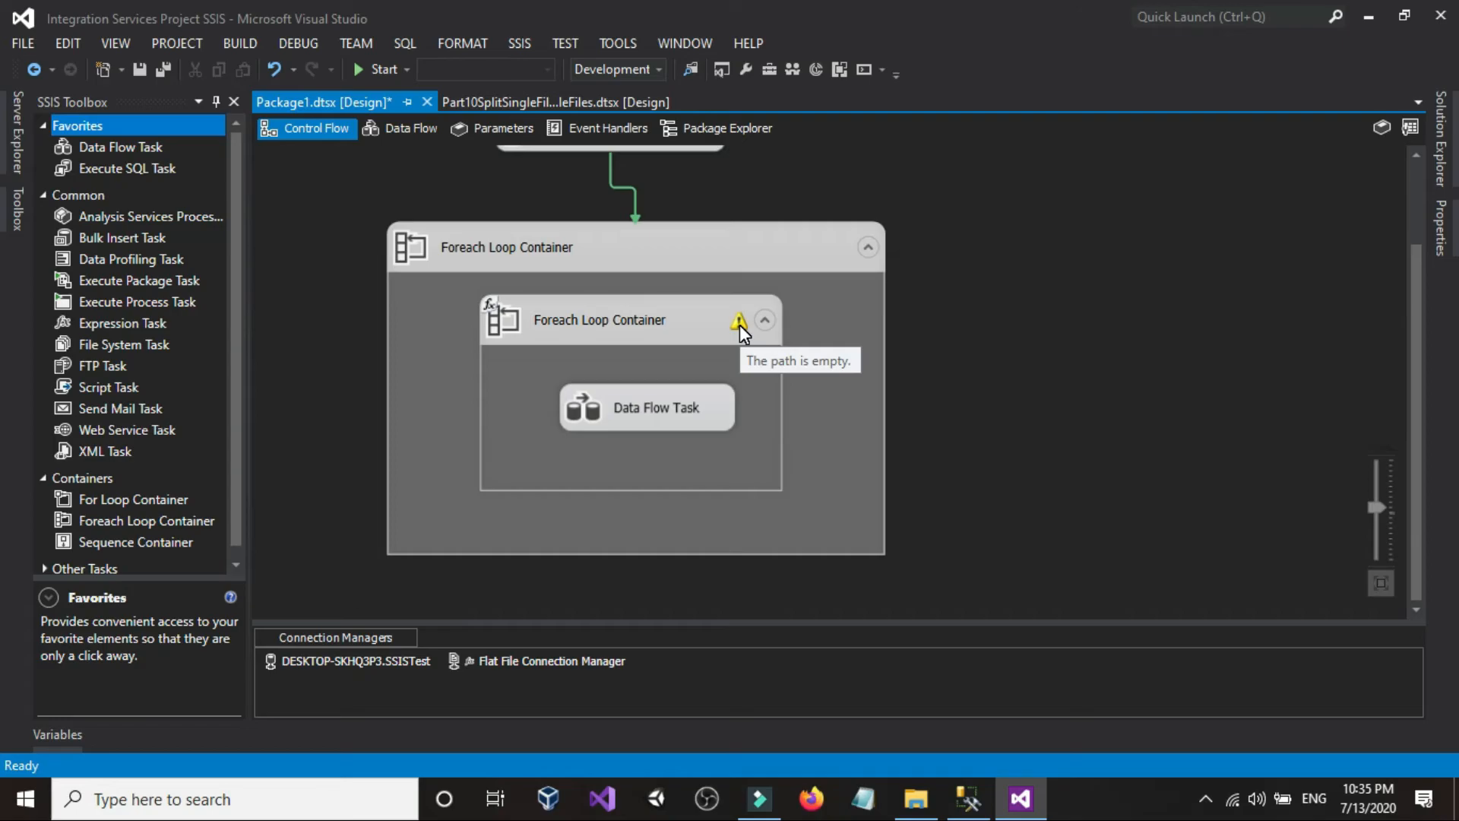
pyautogui.rightClick(968, 319)
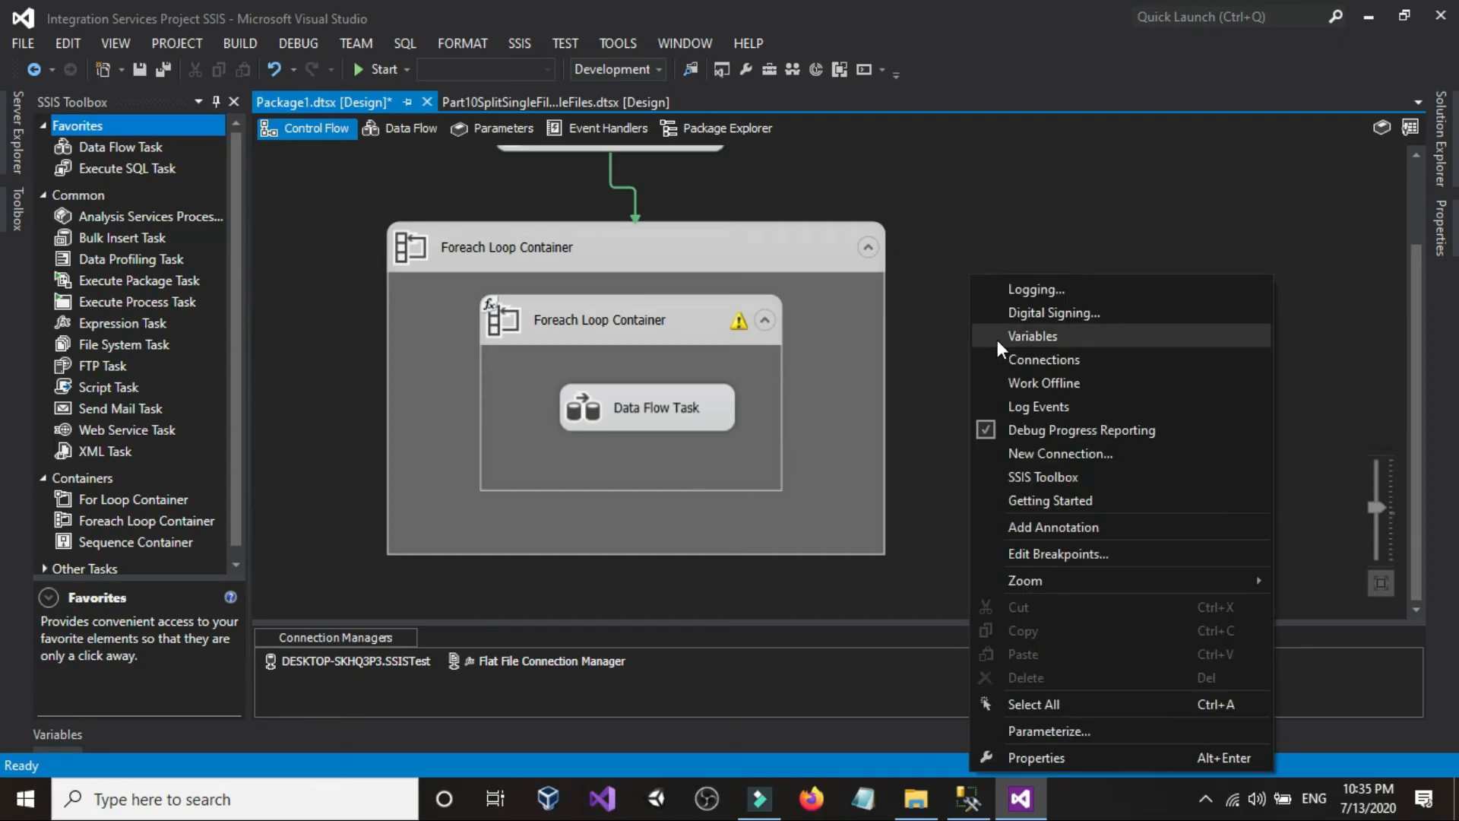
pyautogui.click(996, 339)
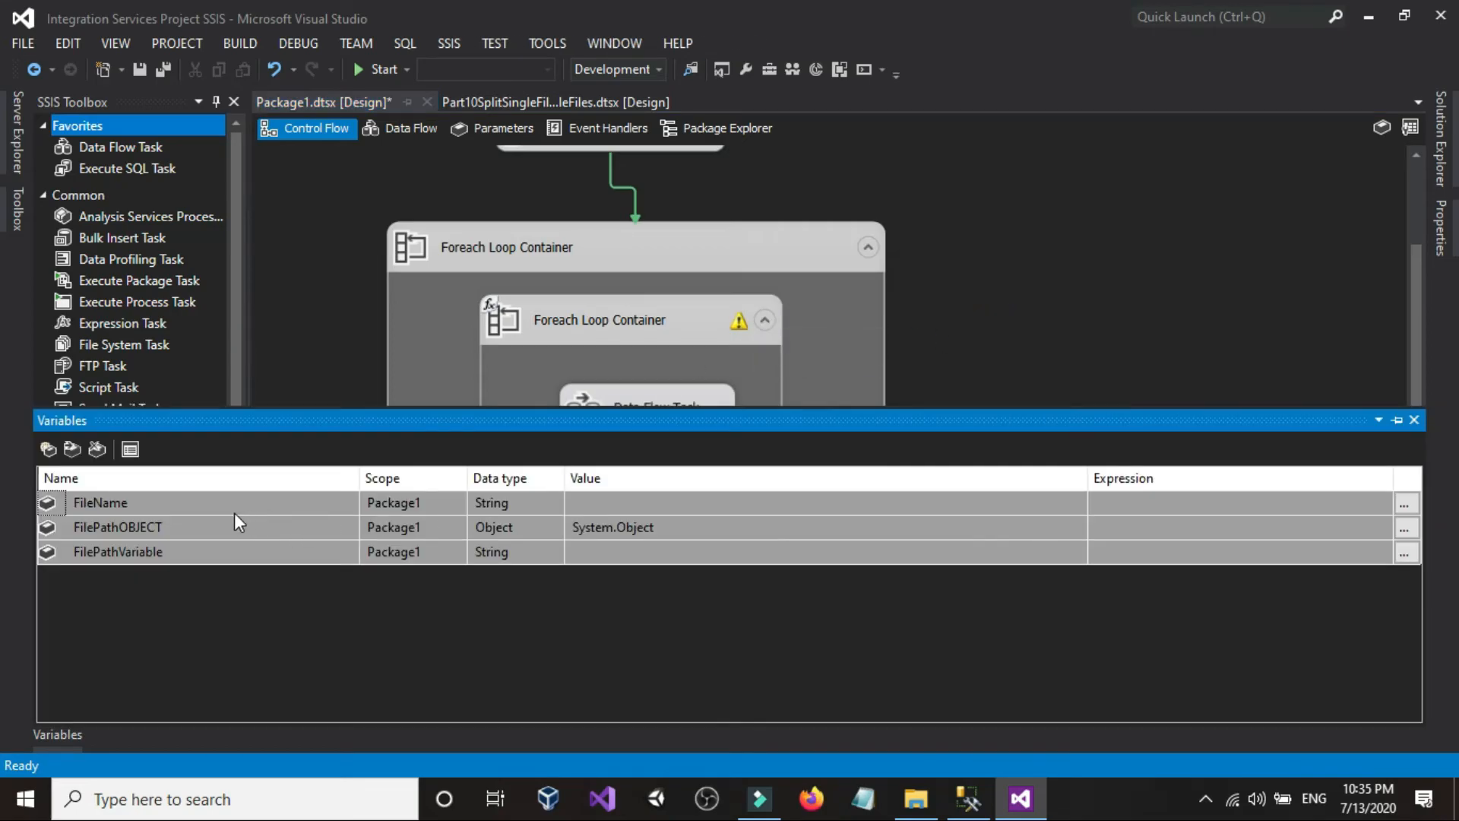
pyautogui.click(701, 501)
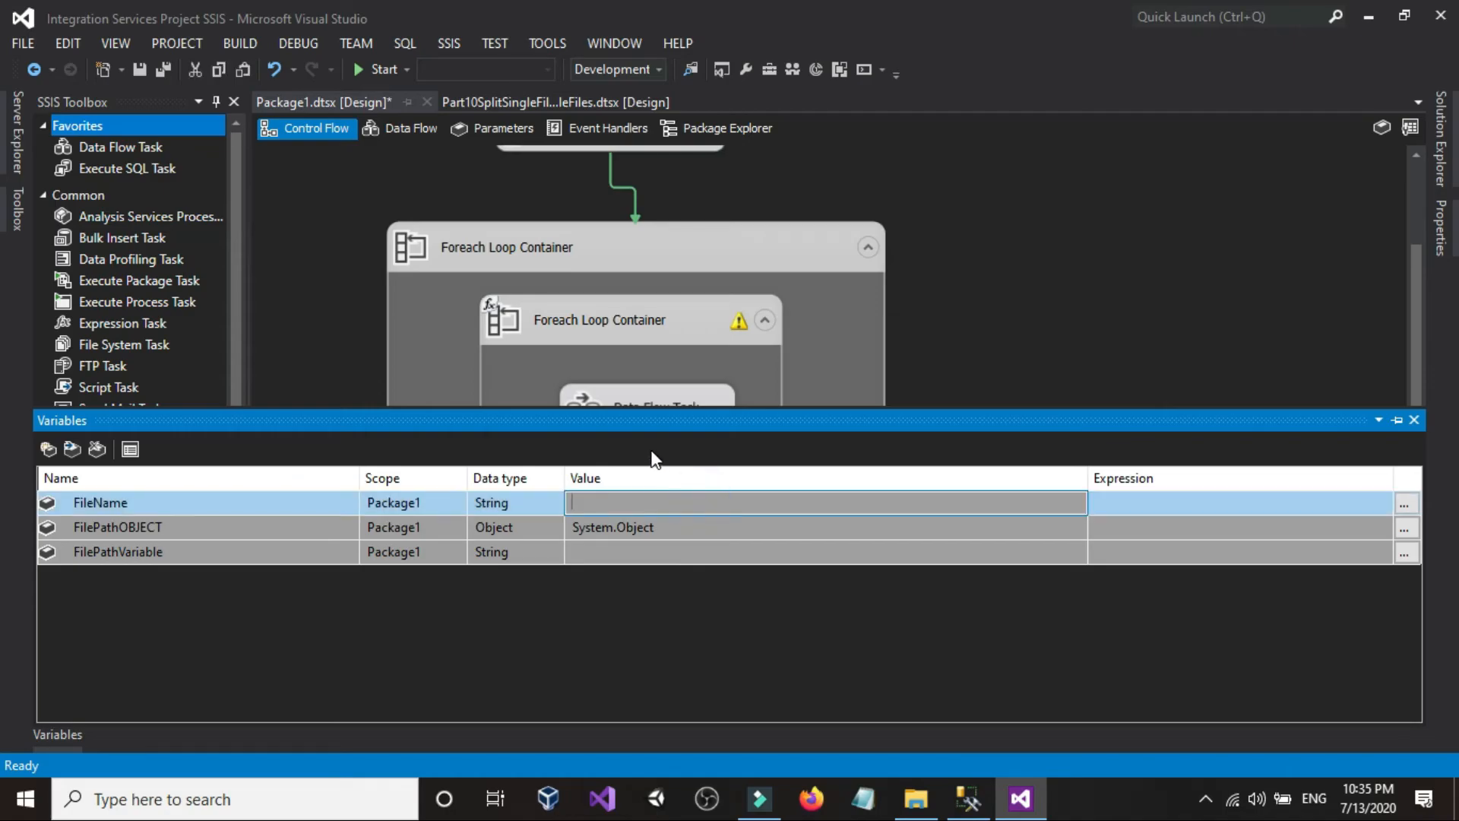
pyautogui.write('cdfdffdf.txt')
pyautogui.click(1135, 303)
pyautogui.rightClick(1065, 313)
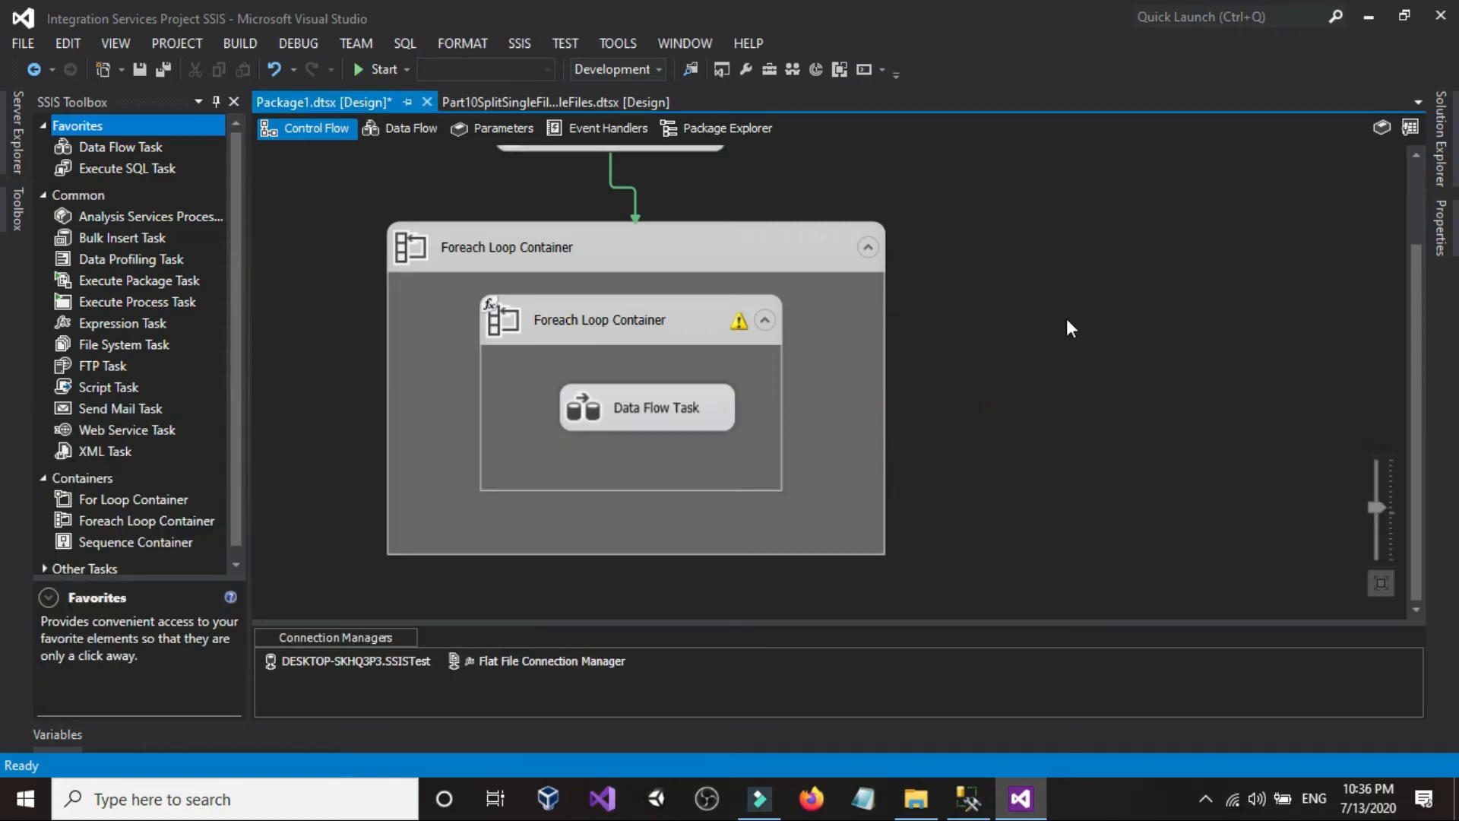
# Open the inner Foreach Loop Container's editor and confirm it to revalidate the container with the FileName value.
pyautogui.click(691, 317)
pyautogui.click(691, 318)
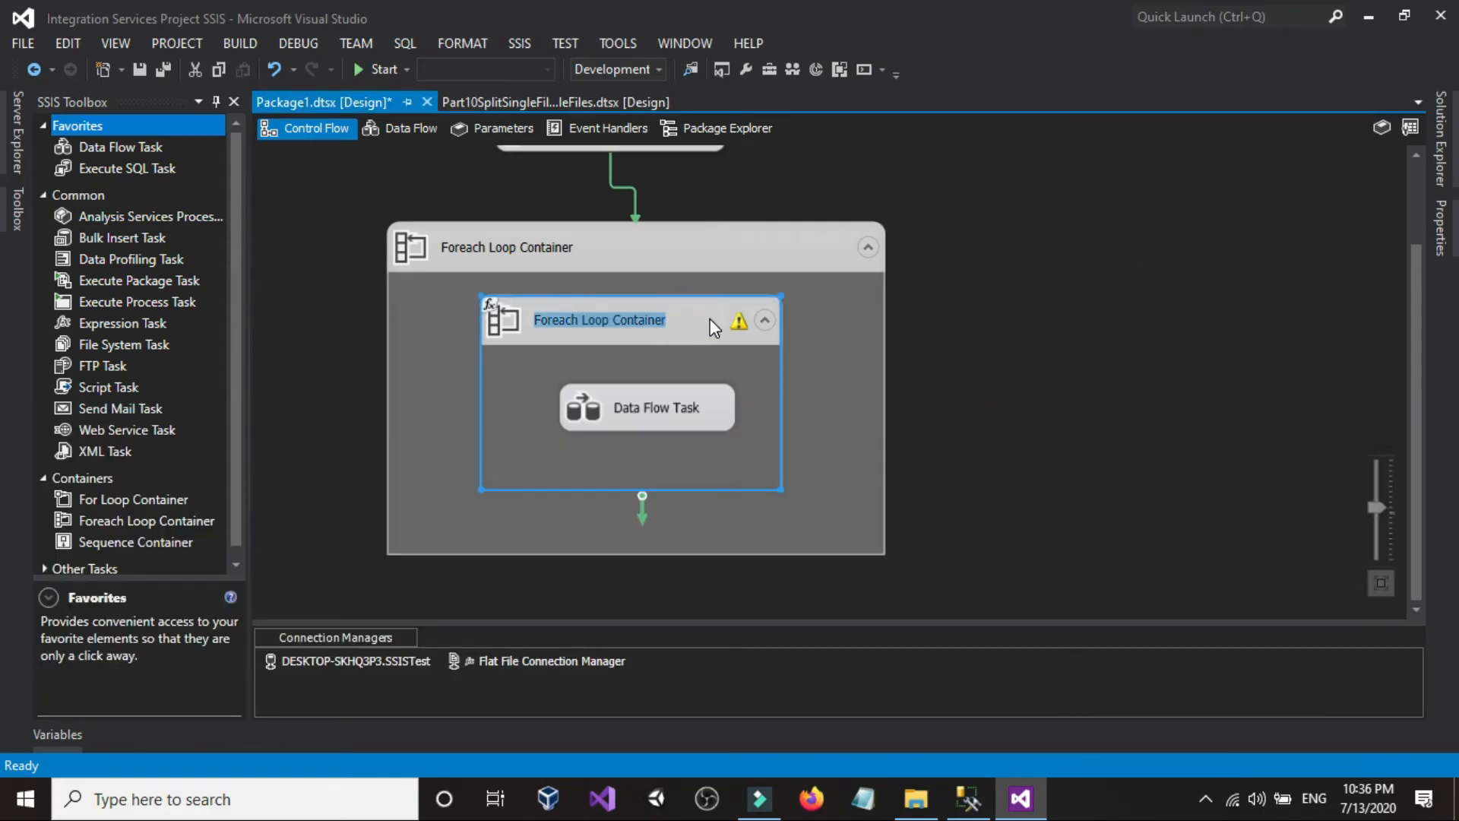
pyautogui.doubleClick(709, 318)
pyautogui.click(490, 351)
pyautogui.doubleClick(678, 333)
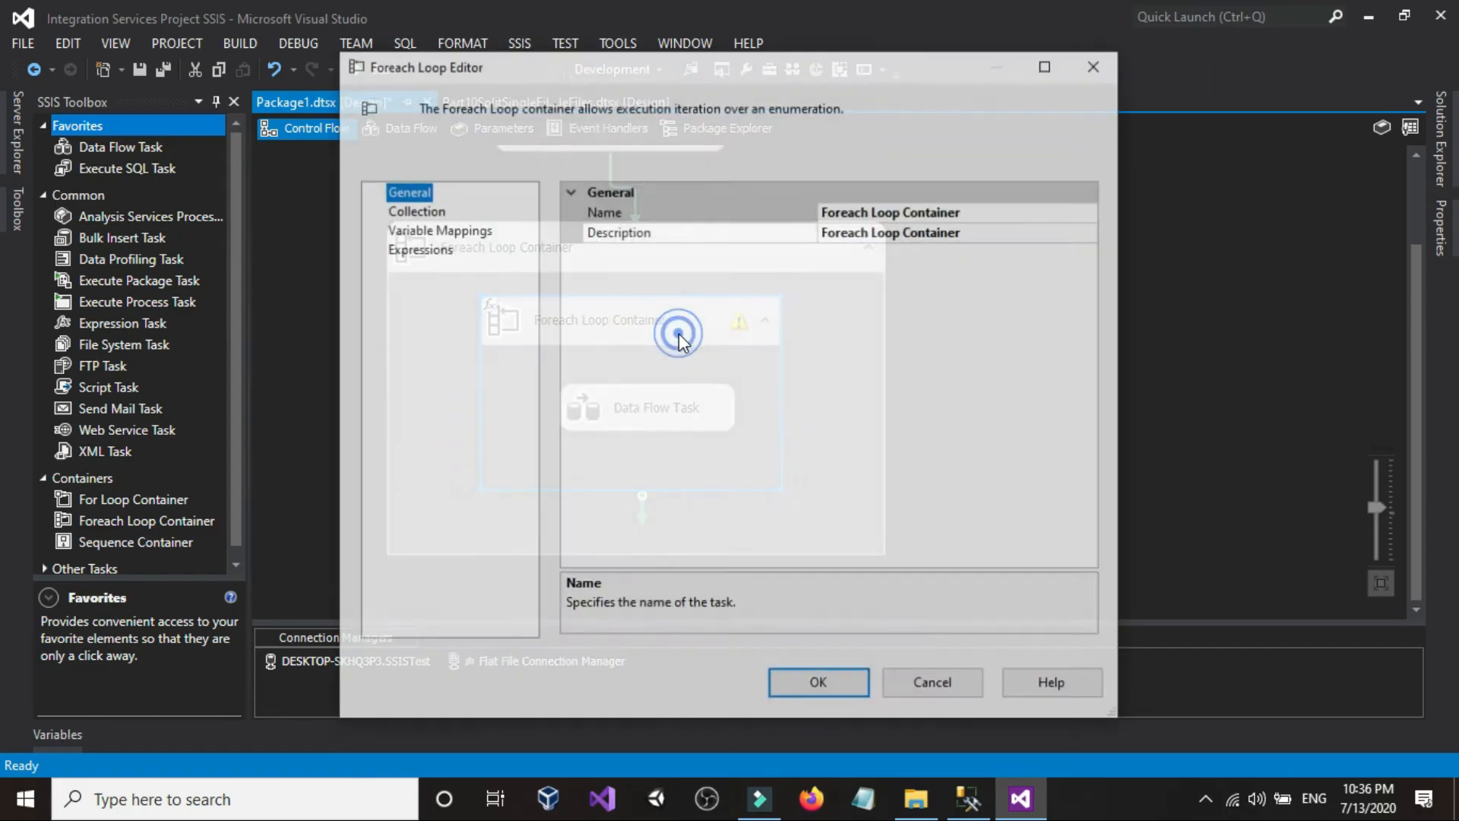
pyautogui.click(814, 682)
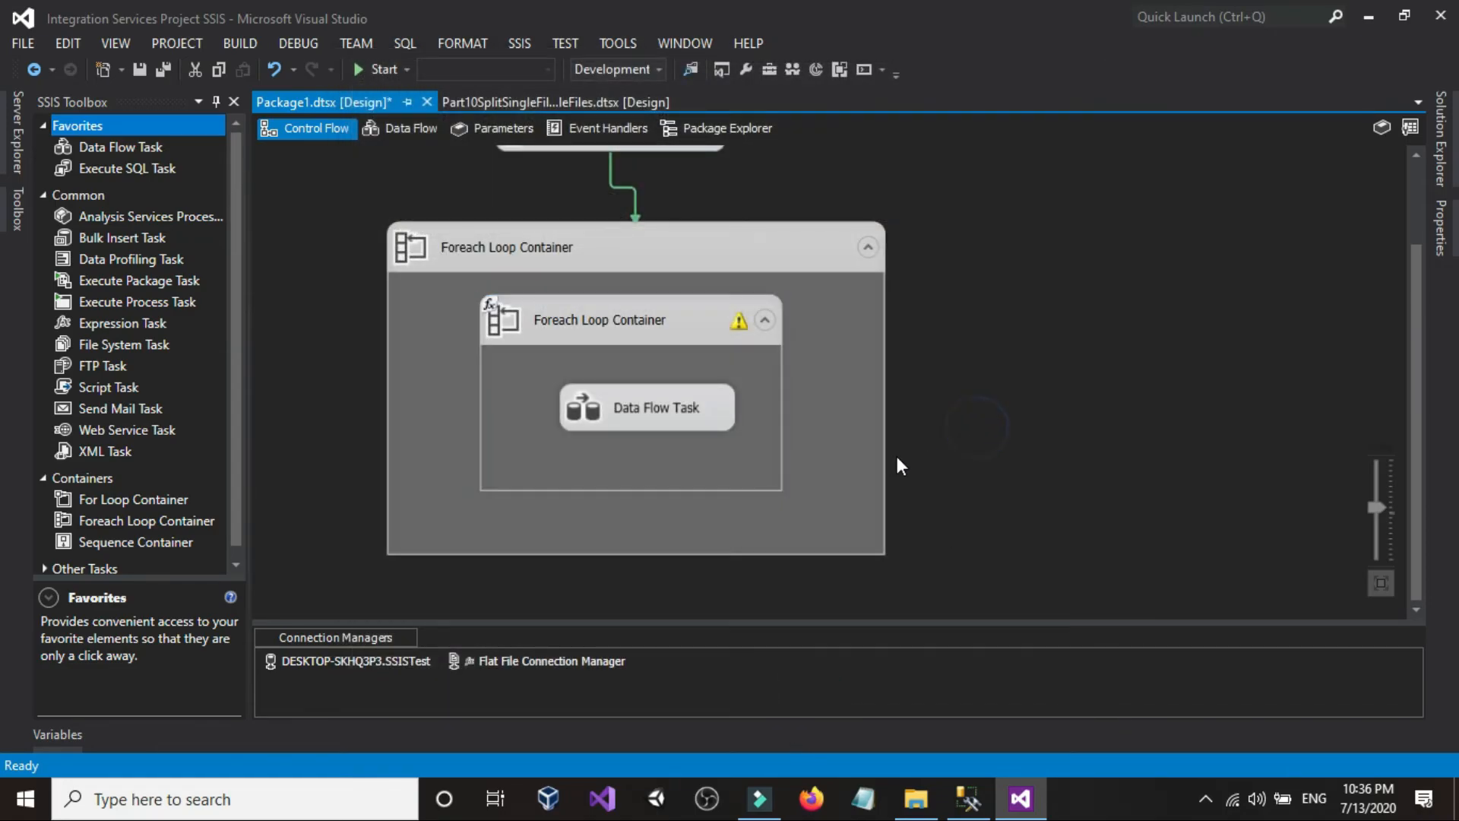
# Clear the value of the FileName variable and set the FilePathVariable value to C:\ggh.
pyautogui.rightClick(897, 465)
pyautogui.click(974, 64)
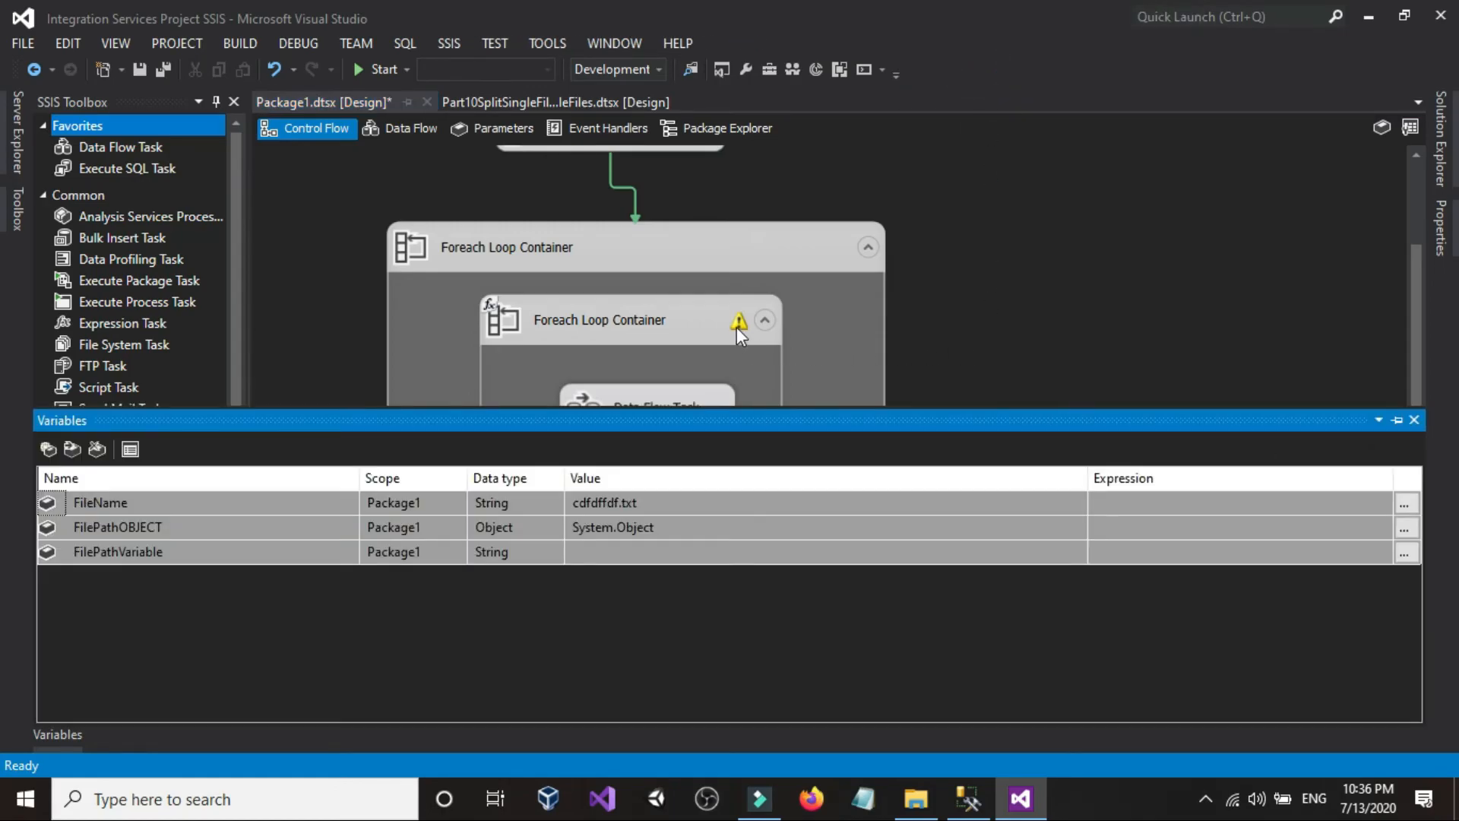
pyautogui.click(695, 501)
pyautogui.click(695, 501)
pyautogui.press('BackSpace')
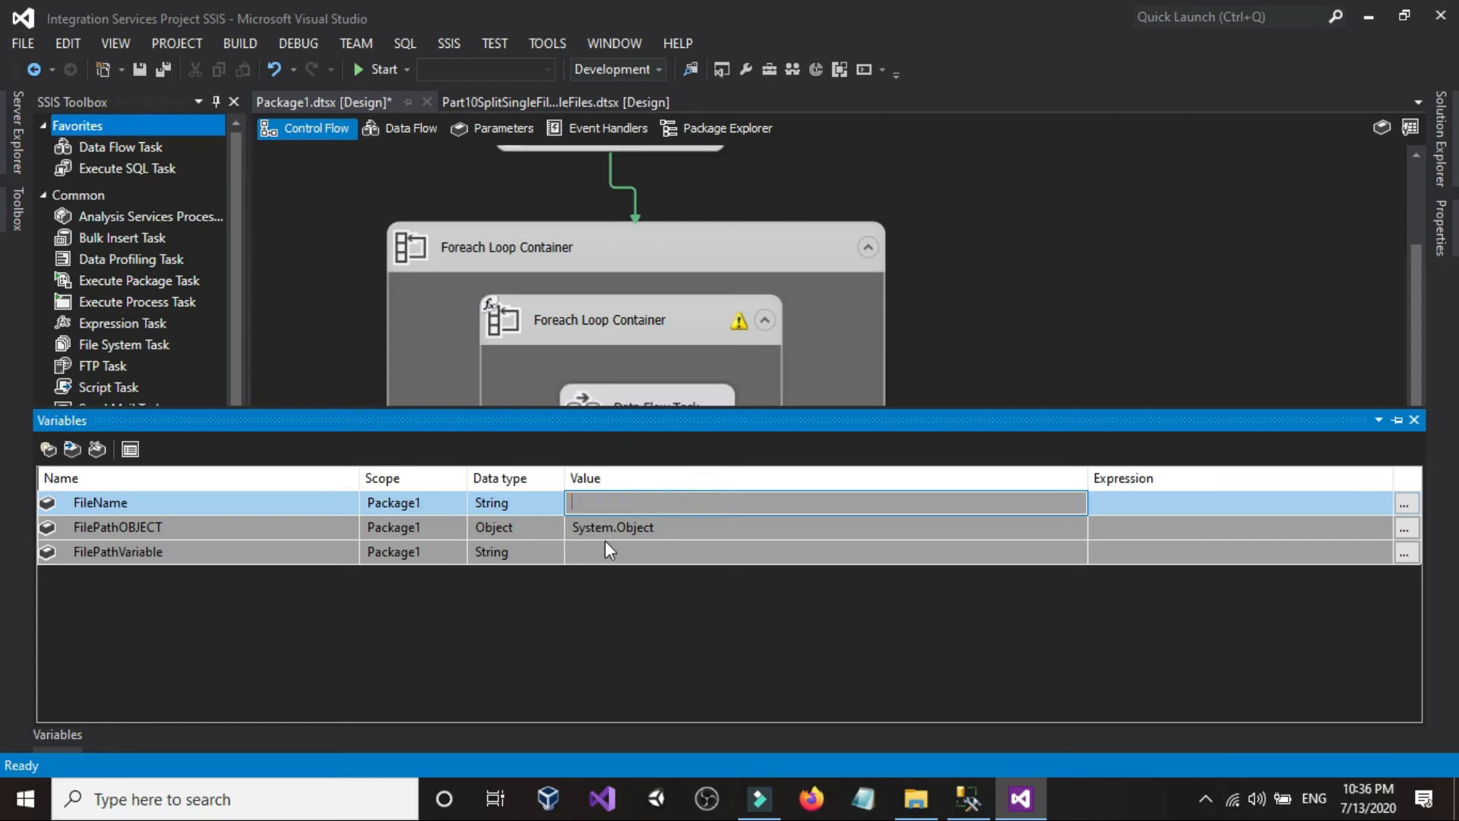
pyautogui.click(646, 543)
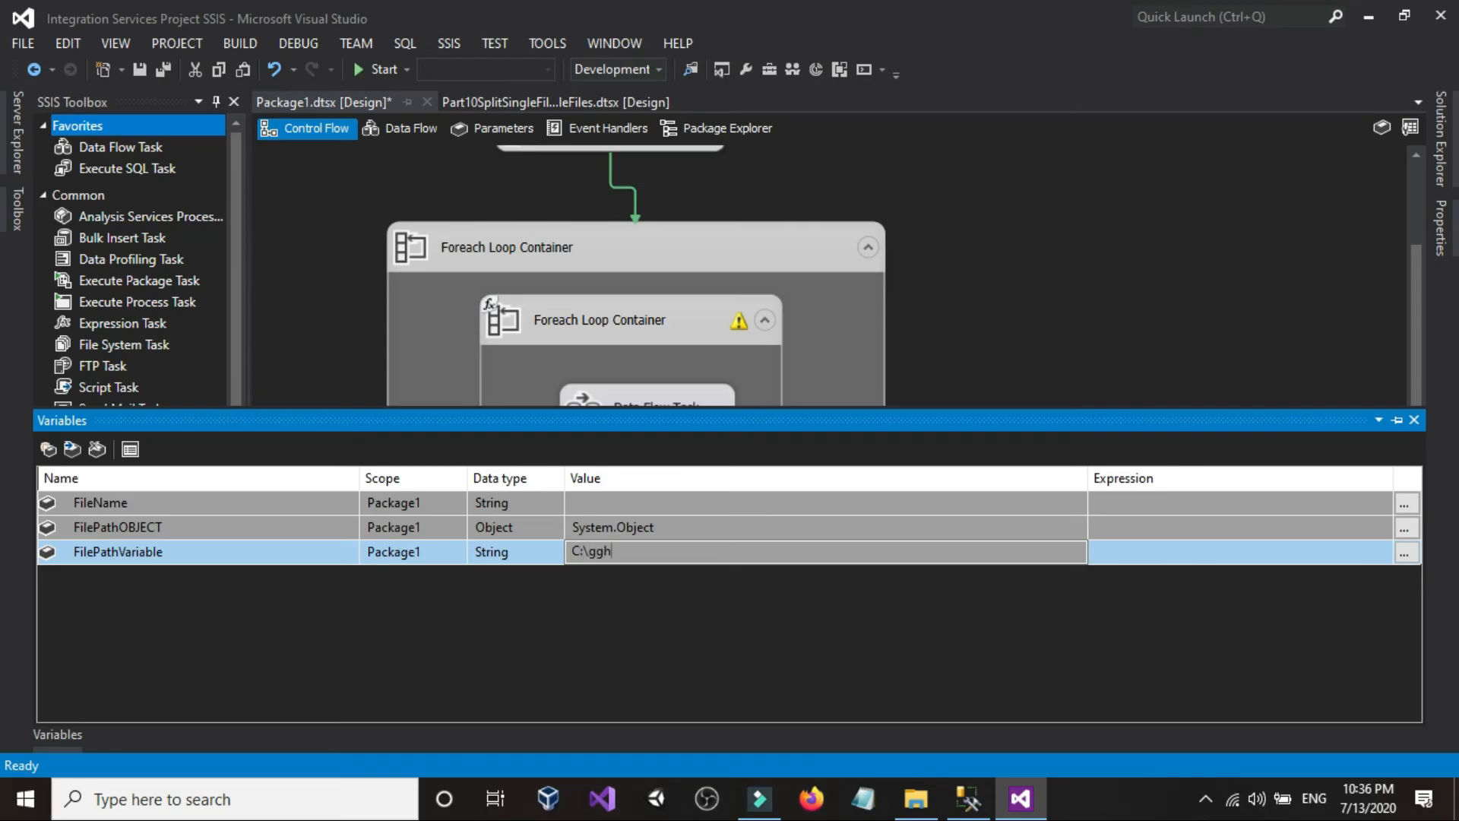
pyautogui.click(1150, 329)
pyautogui.rightClick(1072, 328)
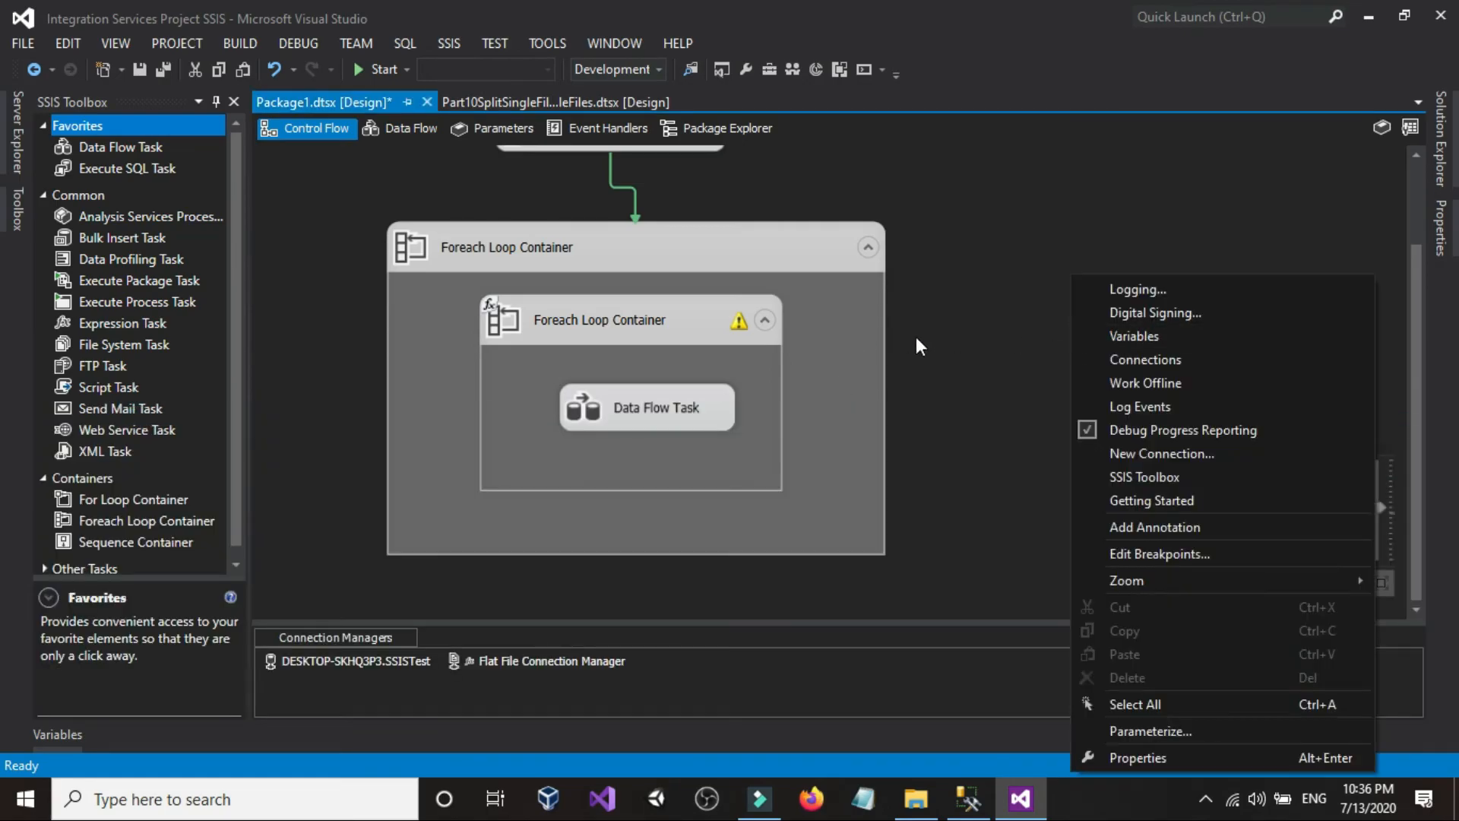
# Reopen the inner Foreach Loop Container's editor and confirm it to revalidate the container with the FilePathVariable value.
pyautogui.click(629, 323)
pyautogui.click(630, 323)
pyautogui.doubleClick(633, 327)
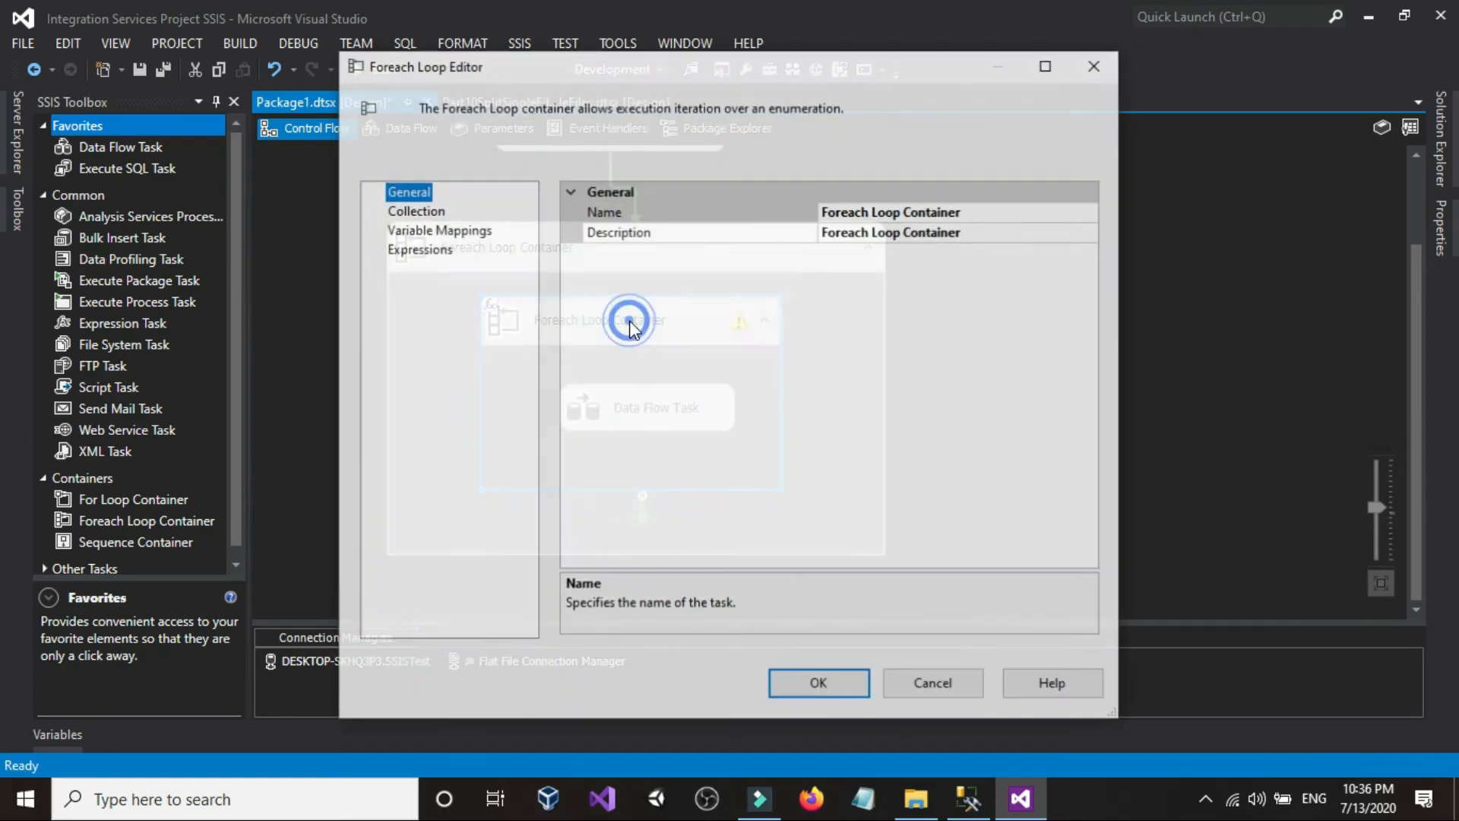
pyautogui.click(832, 693)
pyautogui.click(991, 405)
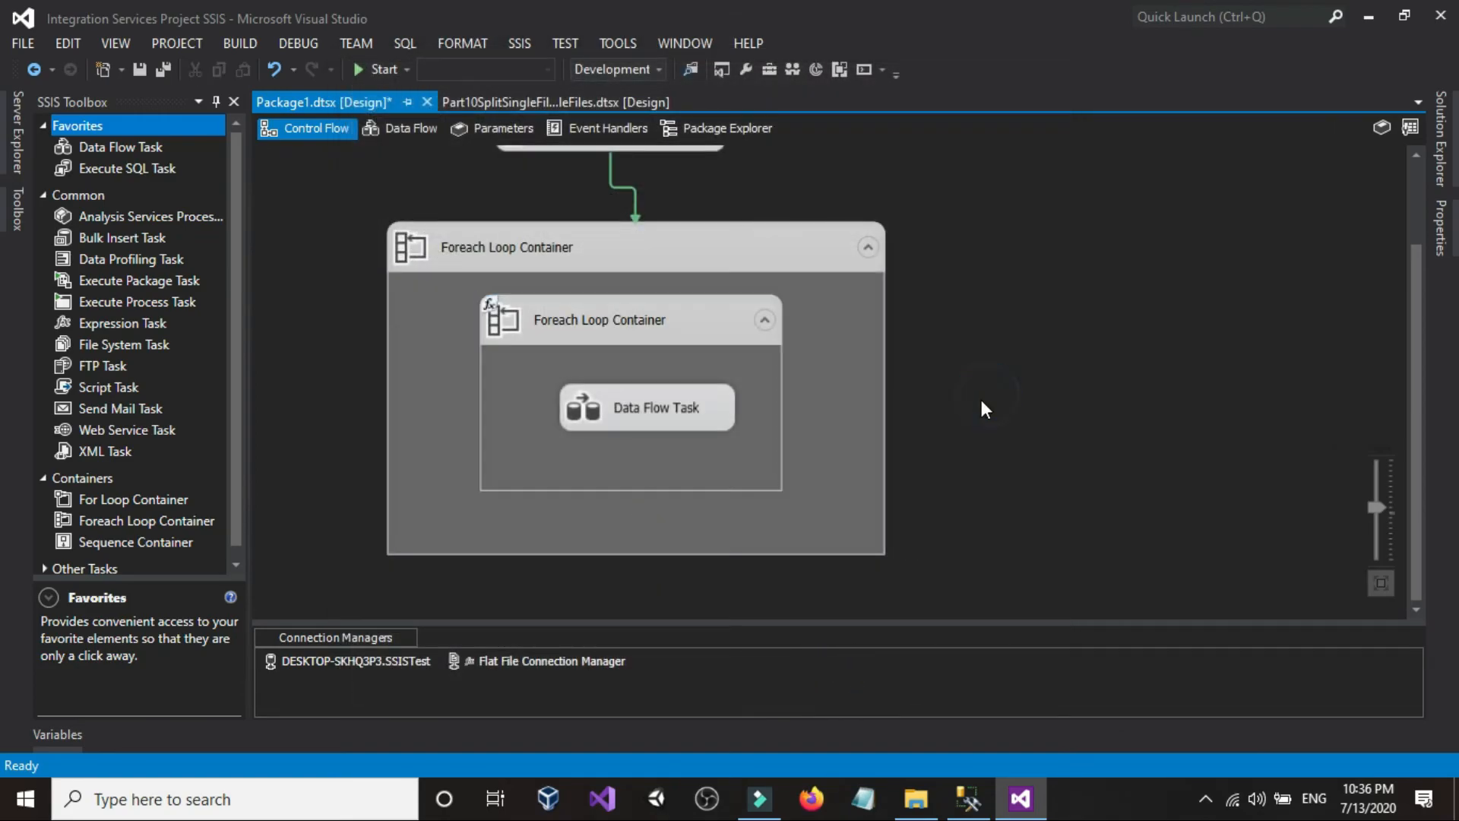
# Clear the value of FilePathVariable in the package variables and return to the control flow.
pyautogui.rightClick(987, 283)
pyautogui.click(1023, 321)
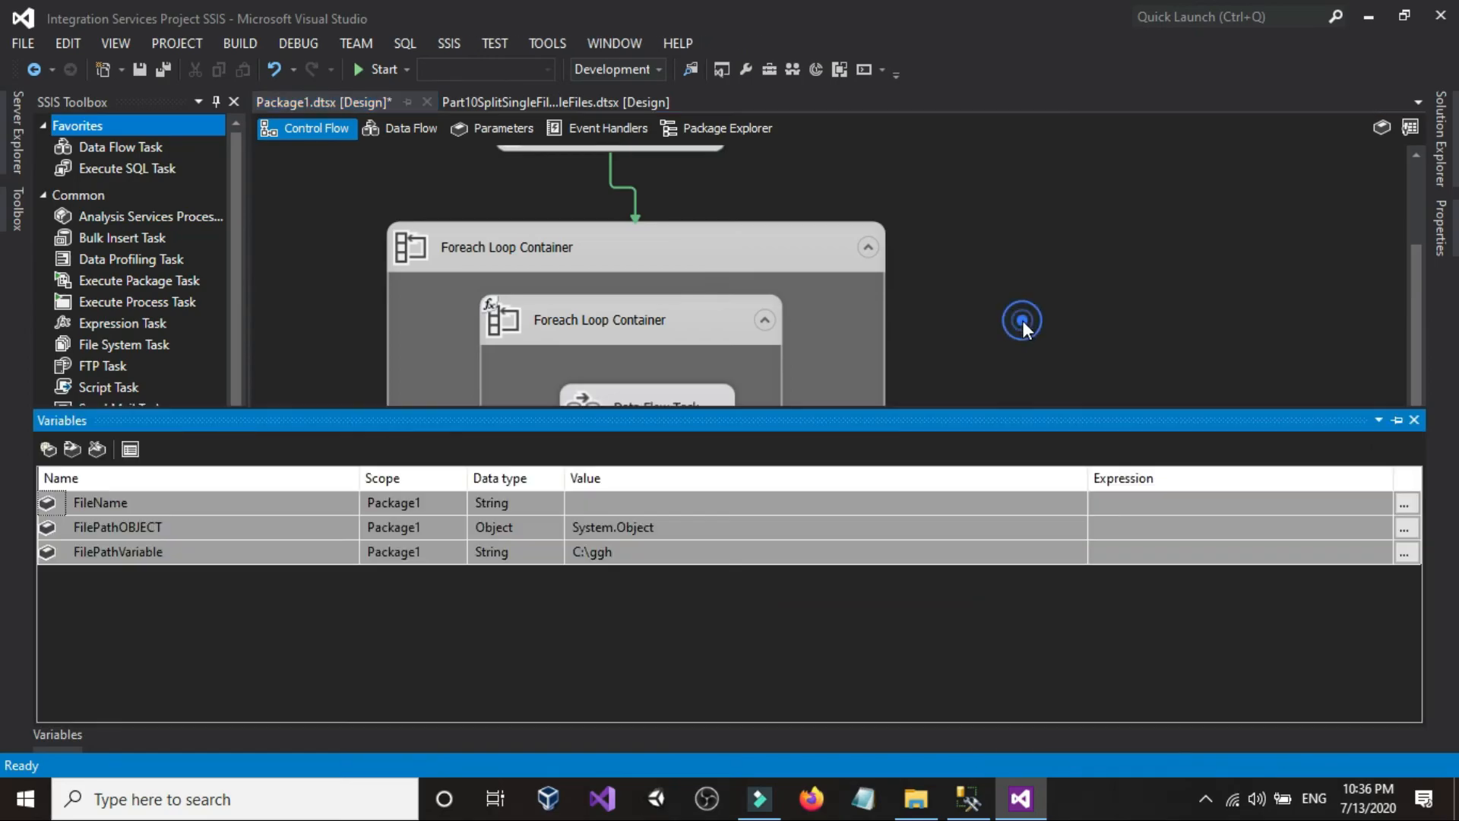
pyautogui.click(646, 550)
pyautogui.click(644, 551)
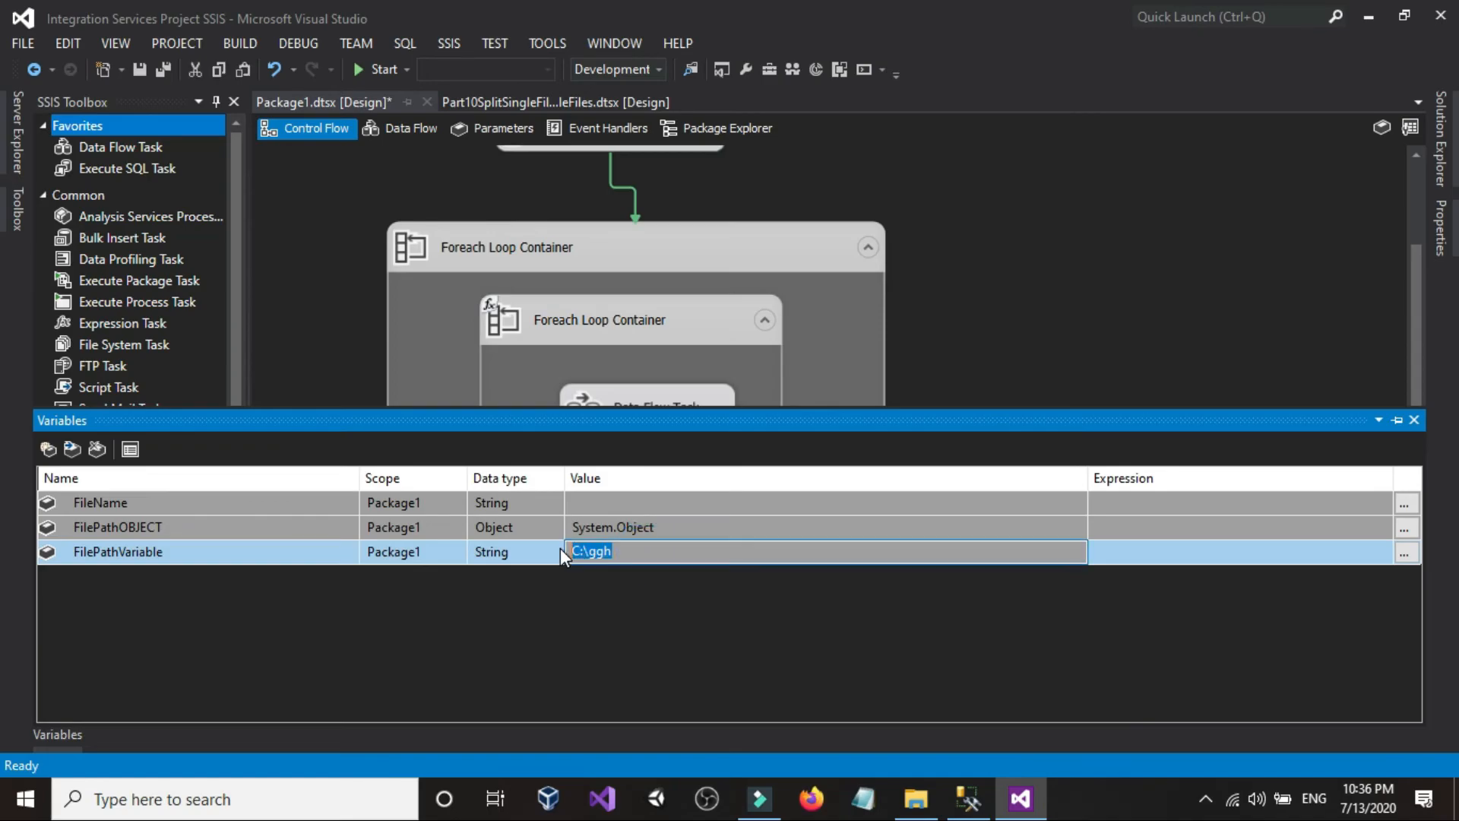
pyautogui.press('BackSpace')
pyautogui.click(1132, 276)
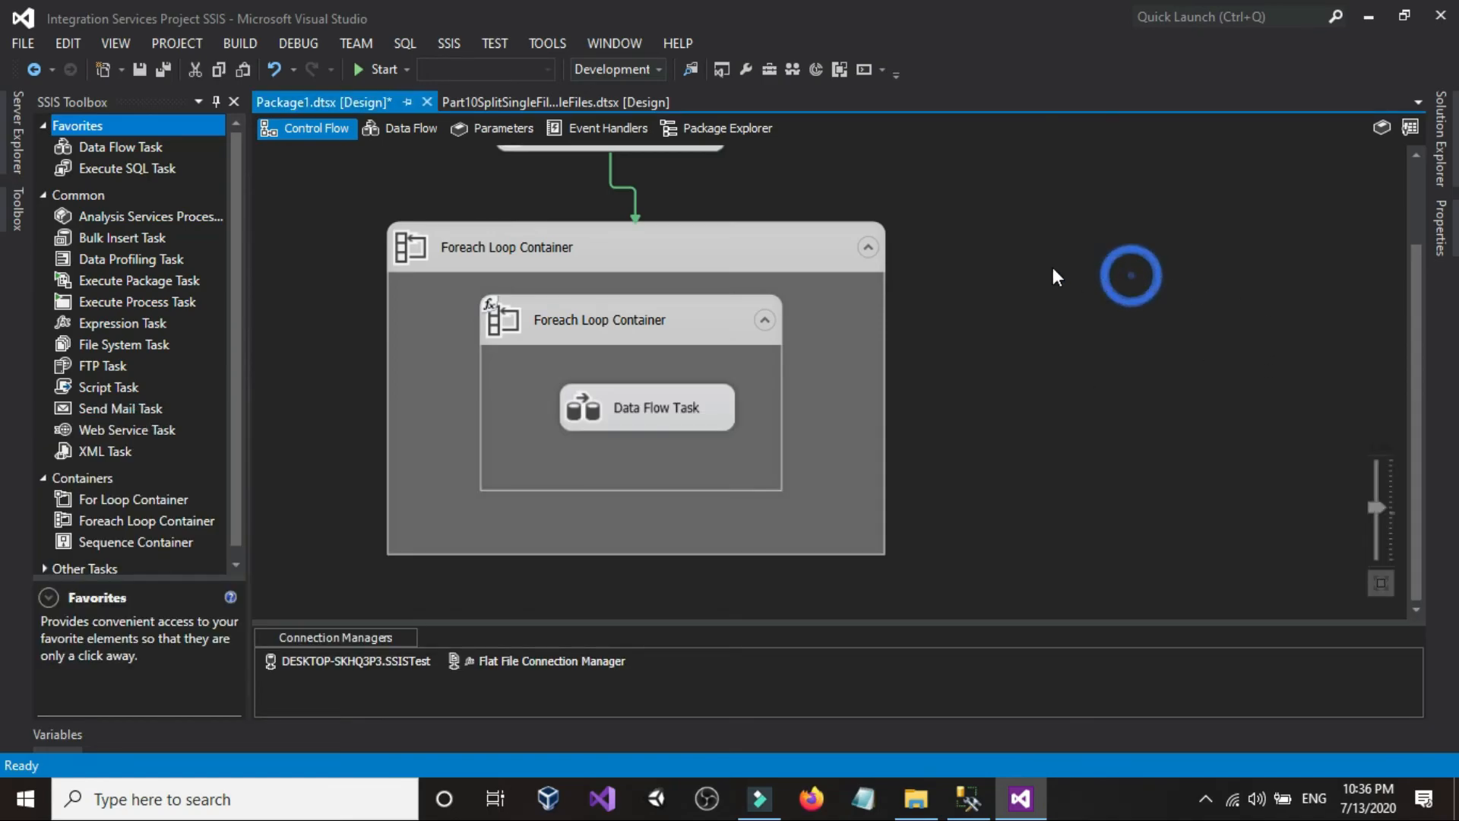
pyautogui.rightClick(1052, 267)
pyautogui.click(1018, 263)
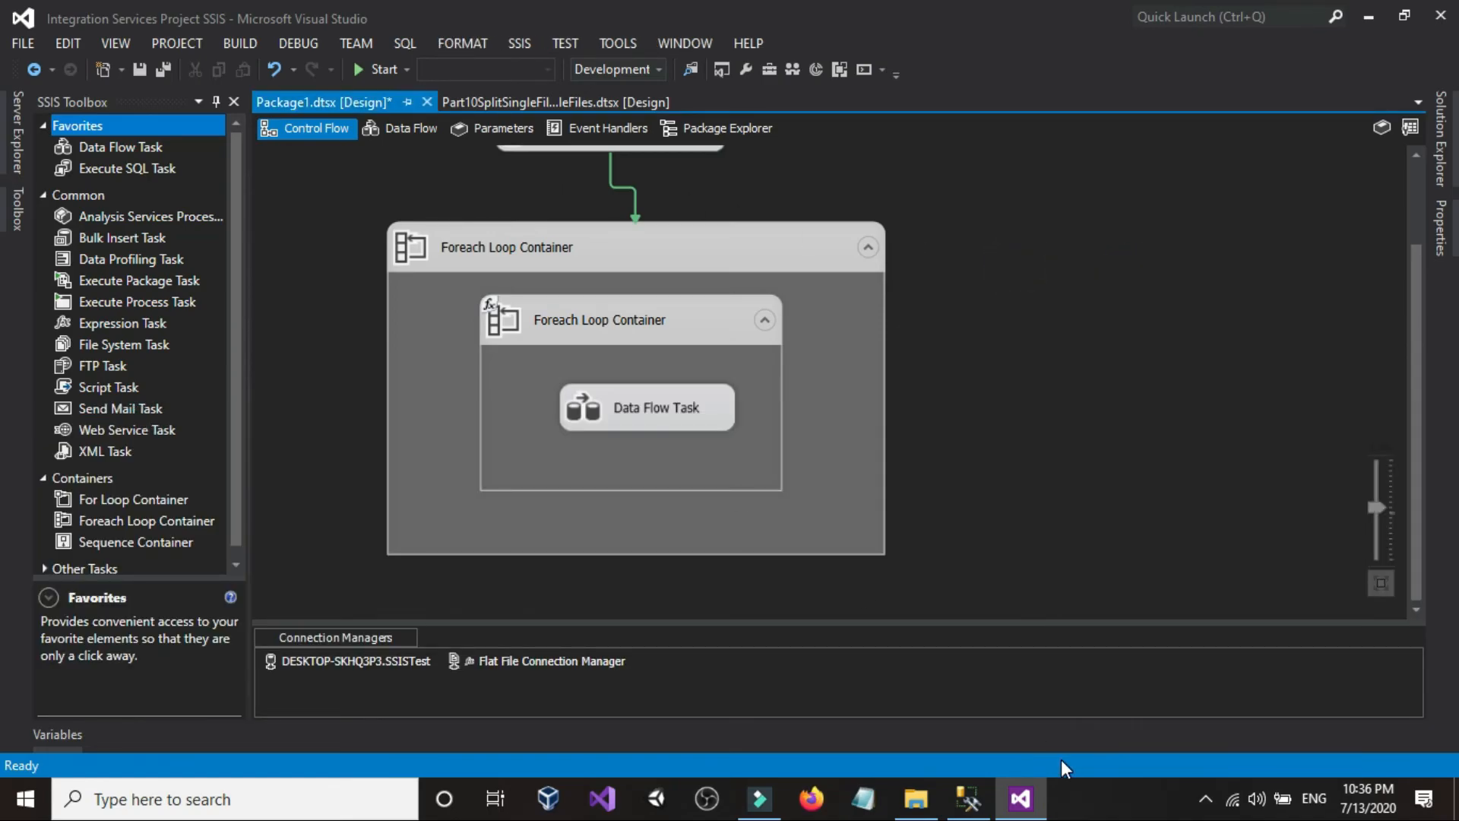
# Switch to SQL Server Management Studio and execute only the select query on dbo.Customers before running the package.
pyautogui.click(966, 798)
pyautogui.click(475, 142)
pyautogui.moveTo(490, 146); pyautogui.dragTo(50, 146)
pyautogui.click(311, 90)
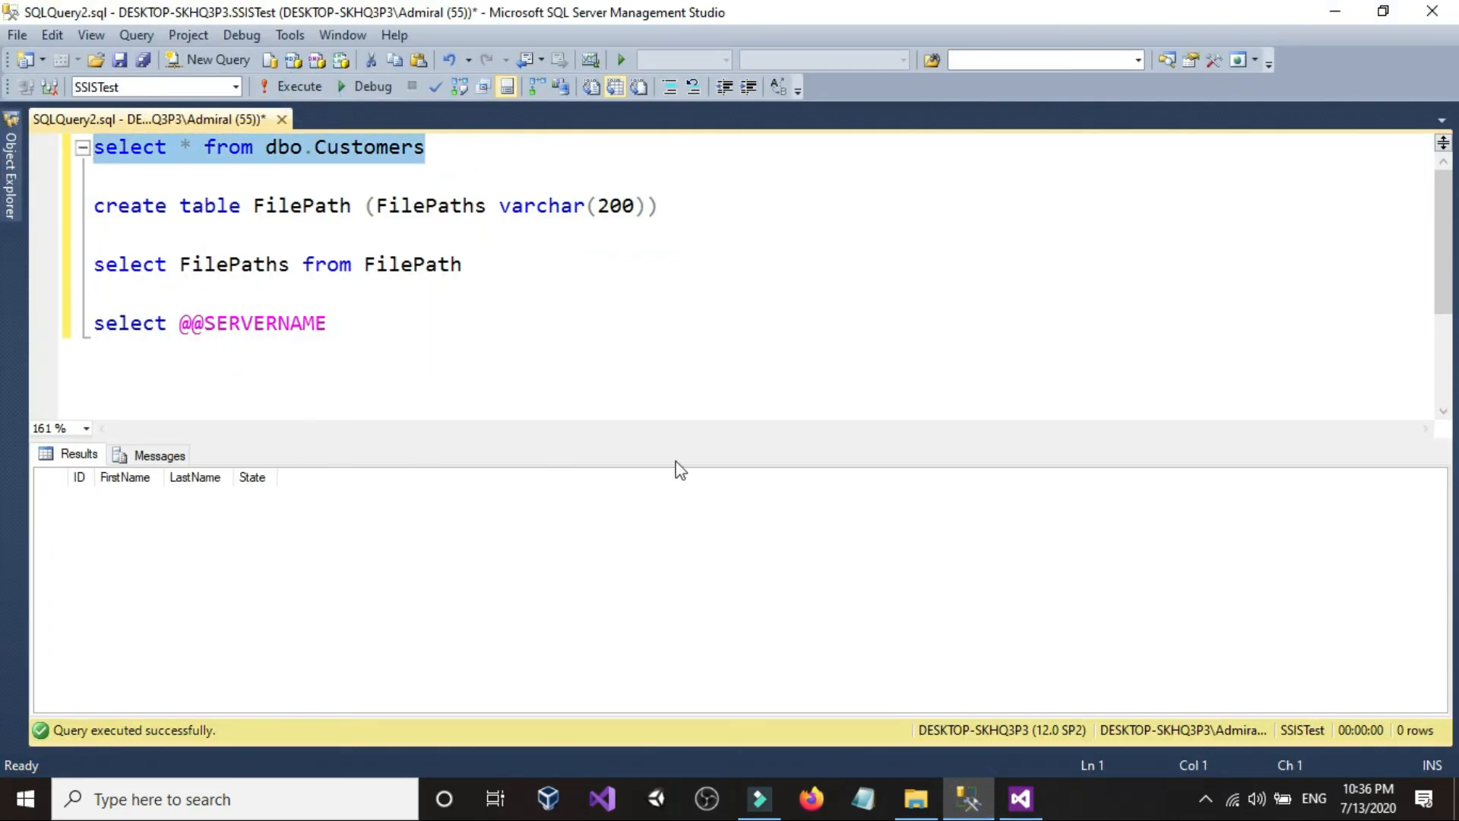
# Switch to Visual Studio, run Package1 until execution finishes and stop debugging.
pyautogui.click(1007, 798)
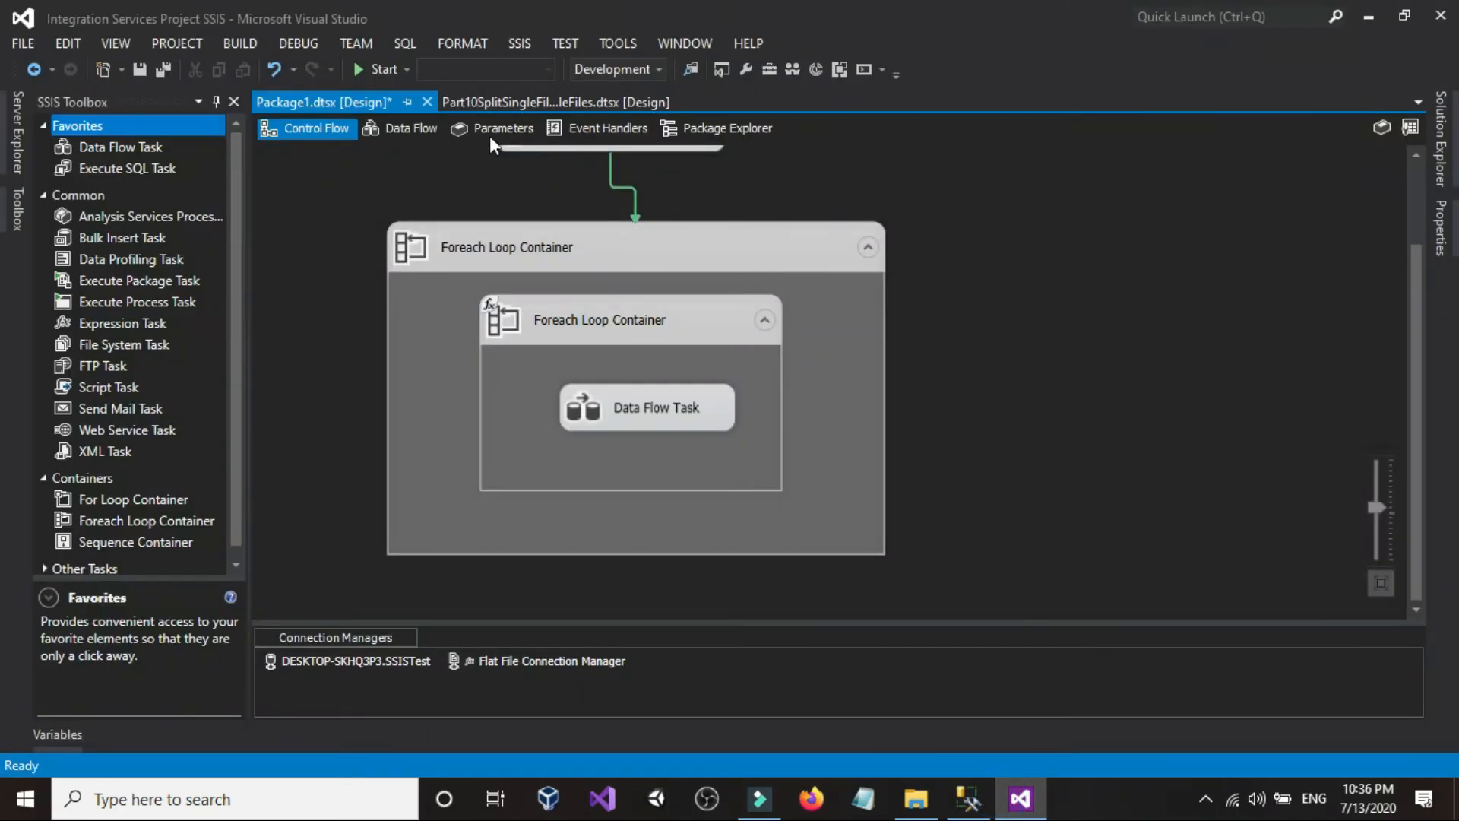
pyautogui.click(379, 69)
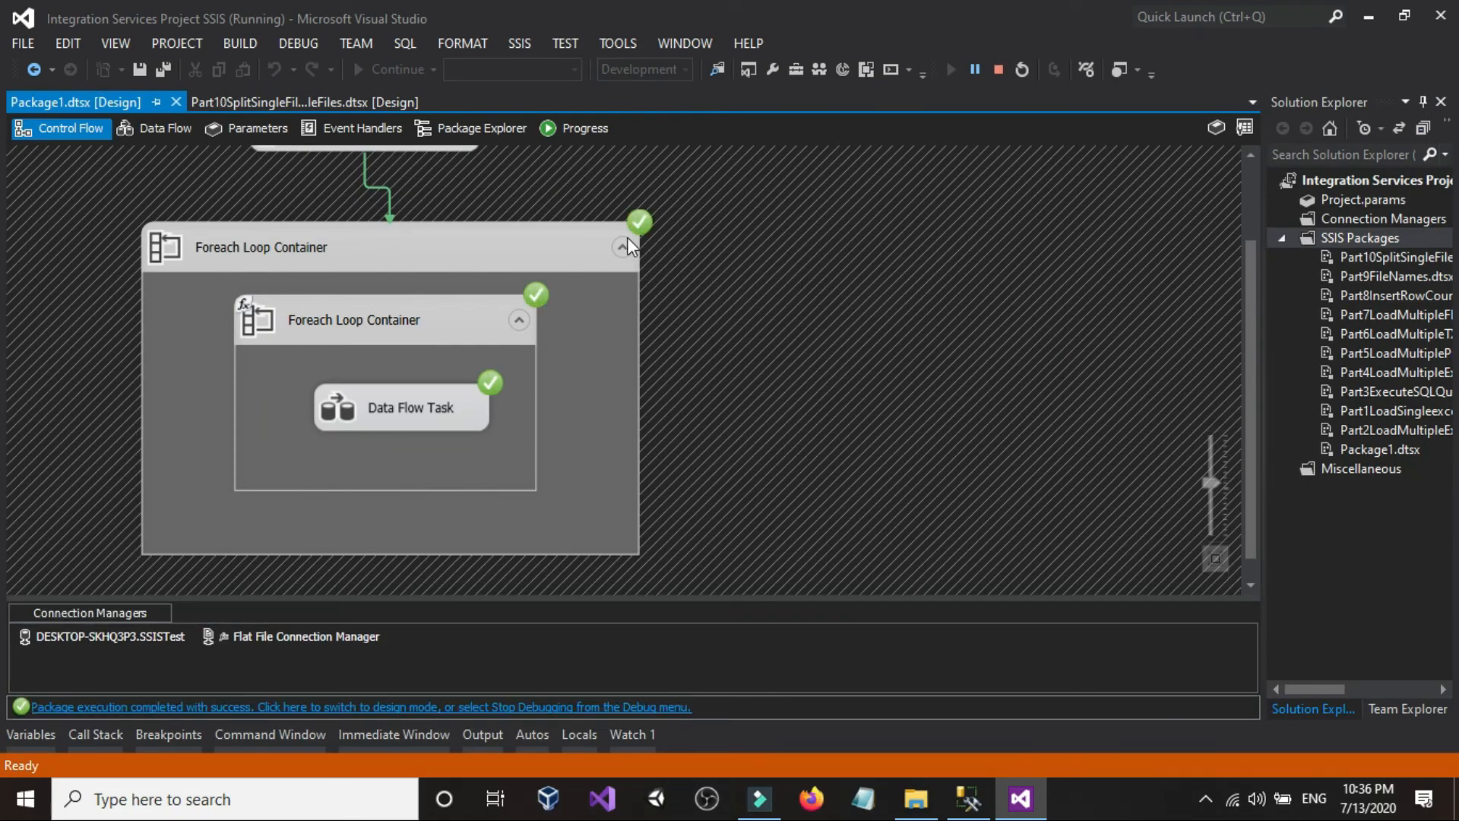
pyautogui.click(997, 69)
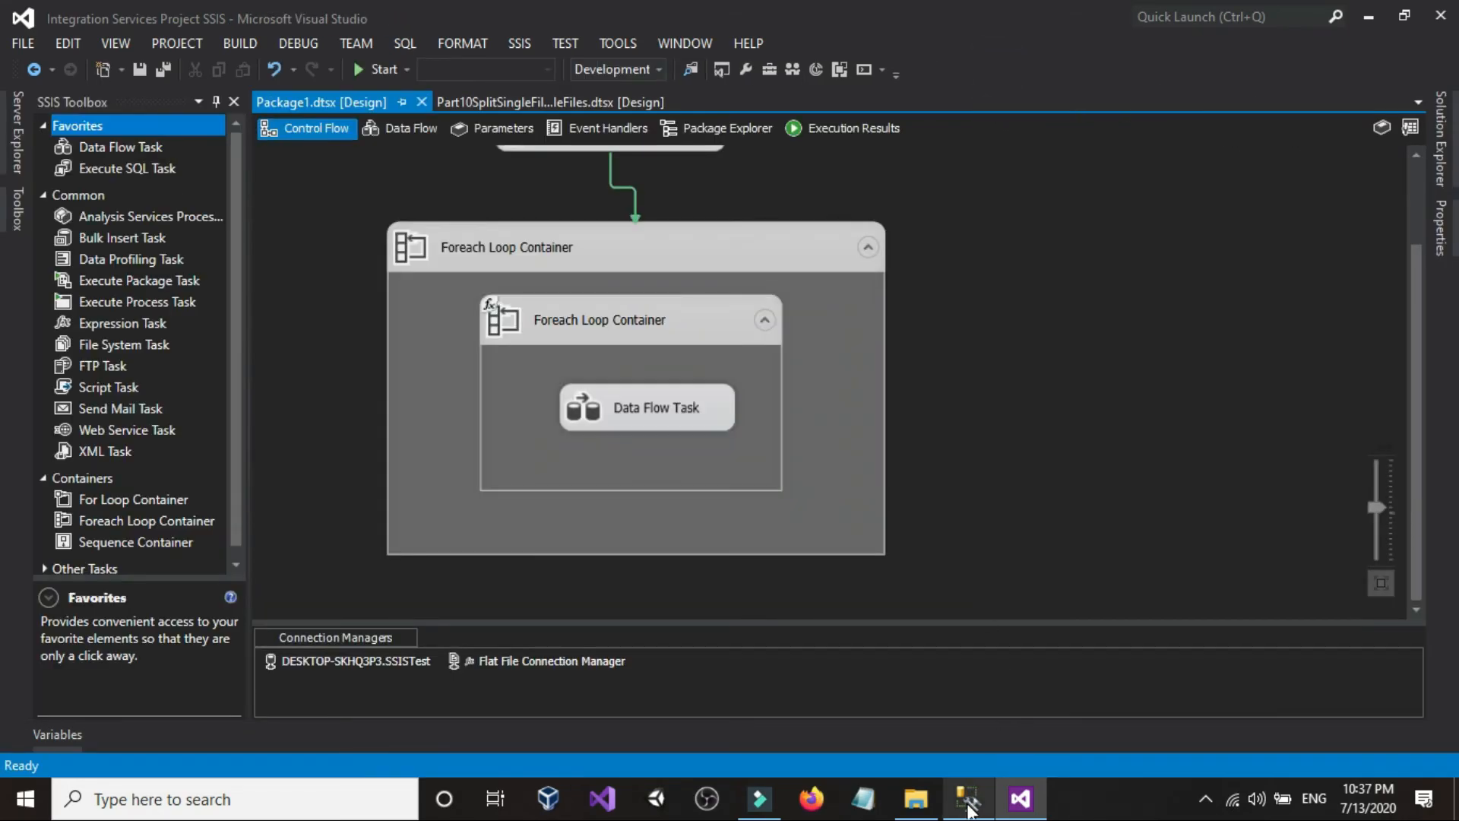
# Switch to SQL Server Management Studio and execute the dbo.Customers select query again to check the loaded rows.
pyautogui.click(968, 800)
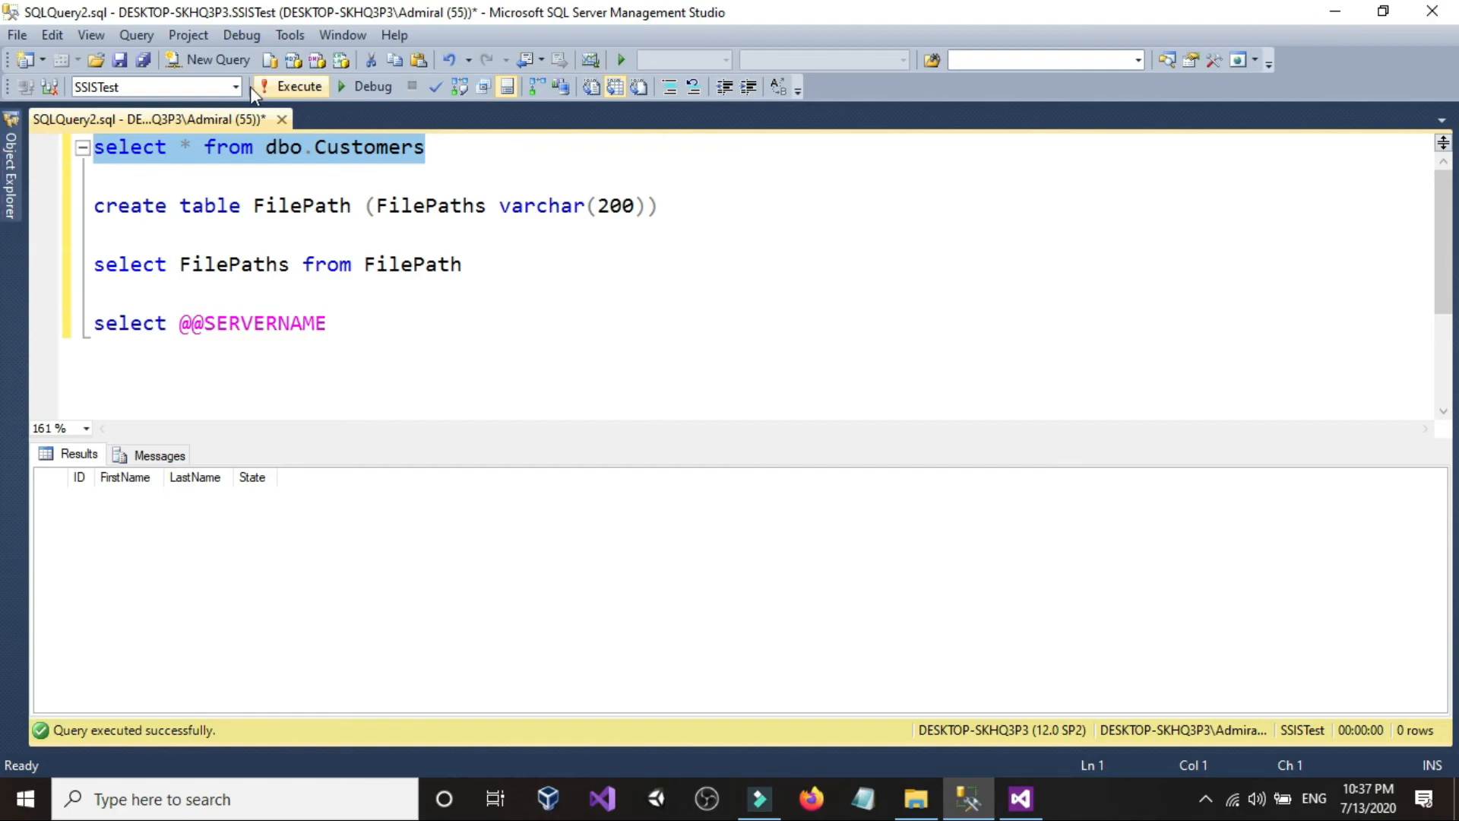
pyautogui.moveTo(471, 153); pyautogui.dragTo(92, 152)
pyautogui.click(302, 88)
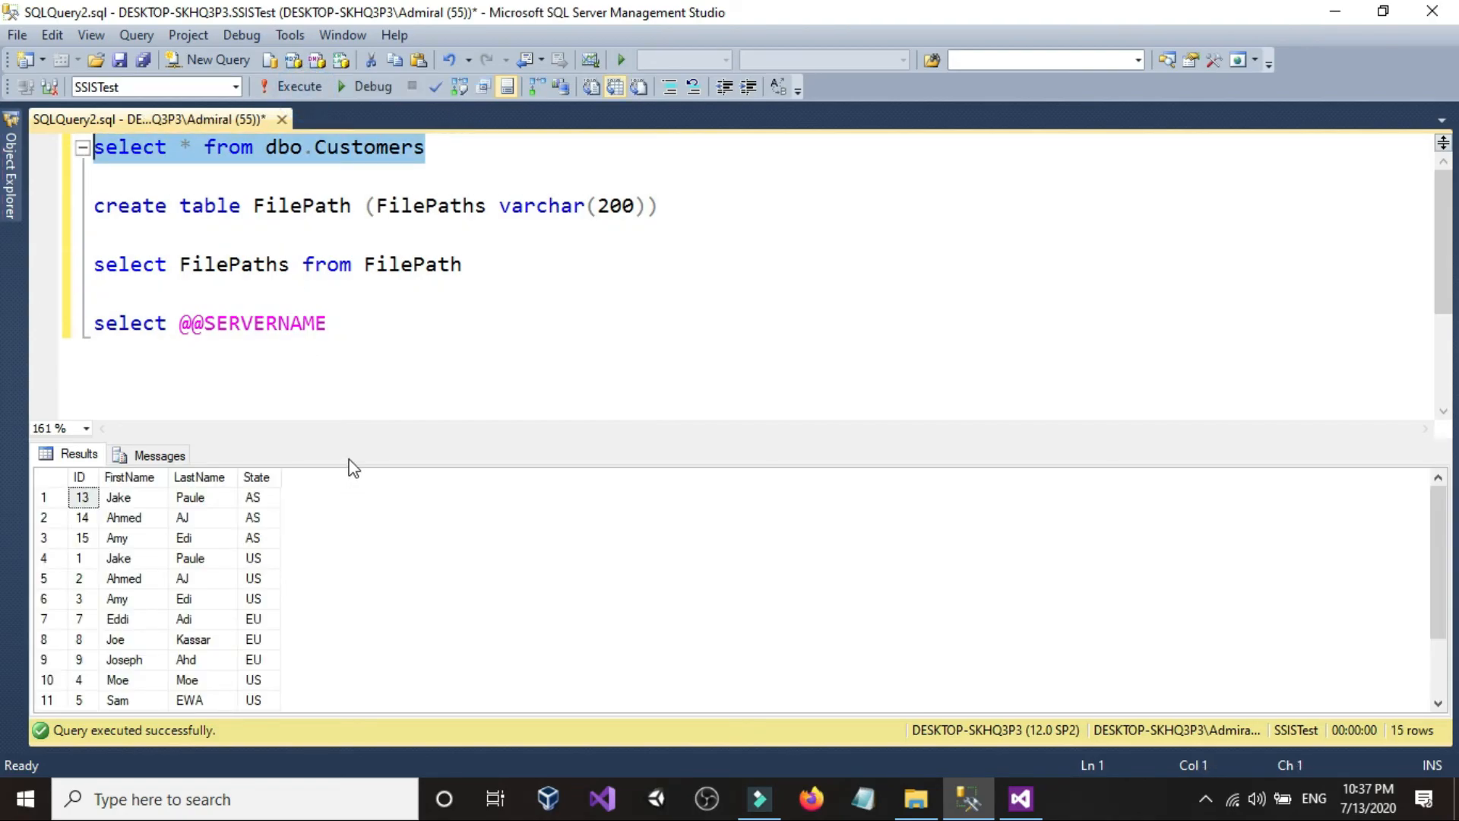
# Add "order by ID" to the dbo.Customers select query and select the whole statement.
pyautogui.click(516, 146)
pyautogui.write('order')
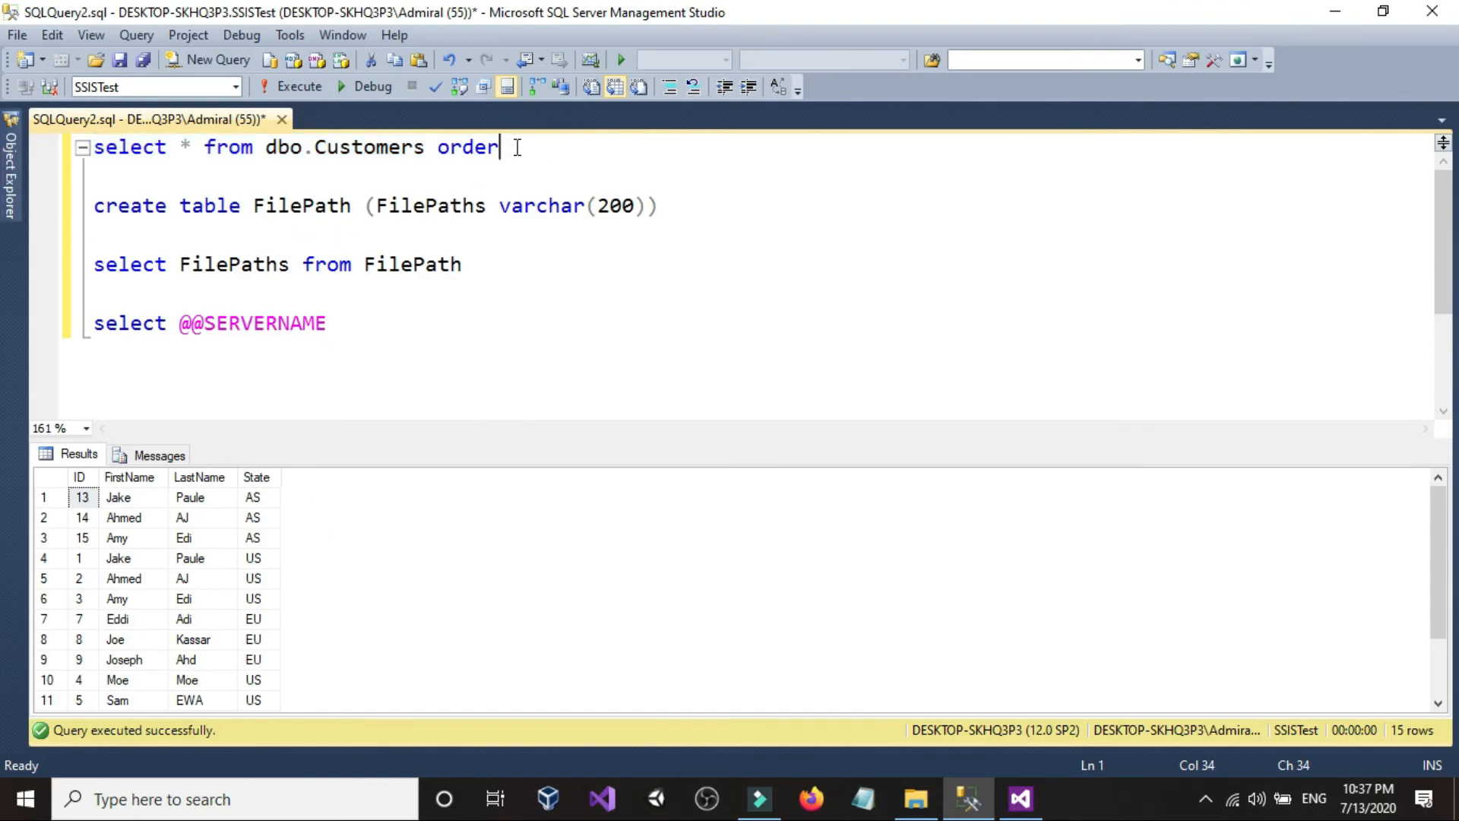
pyautogui.write(' by id')
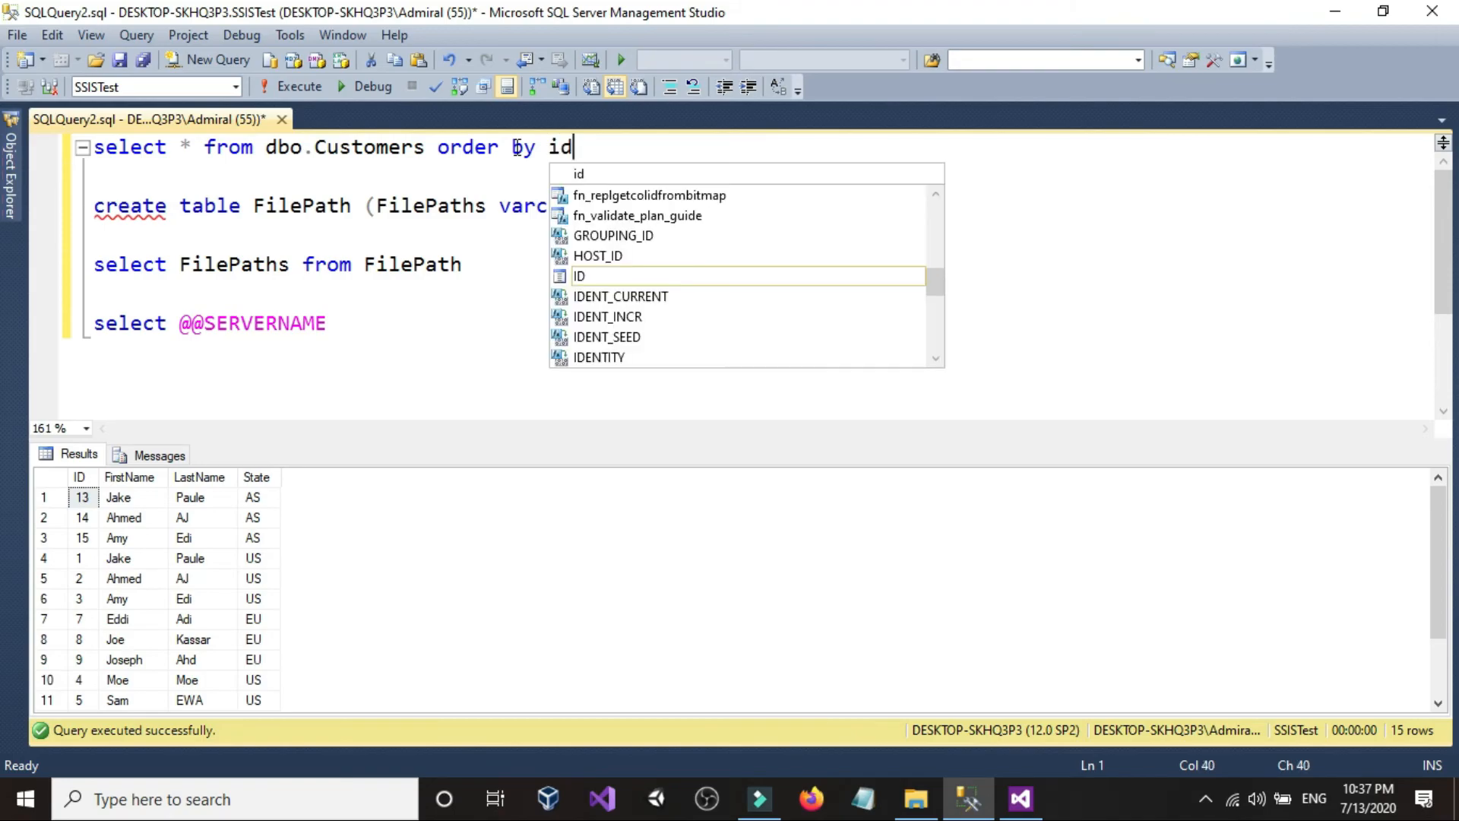
pyautogui.doubleClick(585, 275)
pyautogui.moveTo(608, 152); pyautogui.dragTo(93, 154)
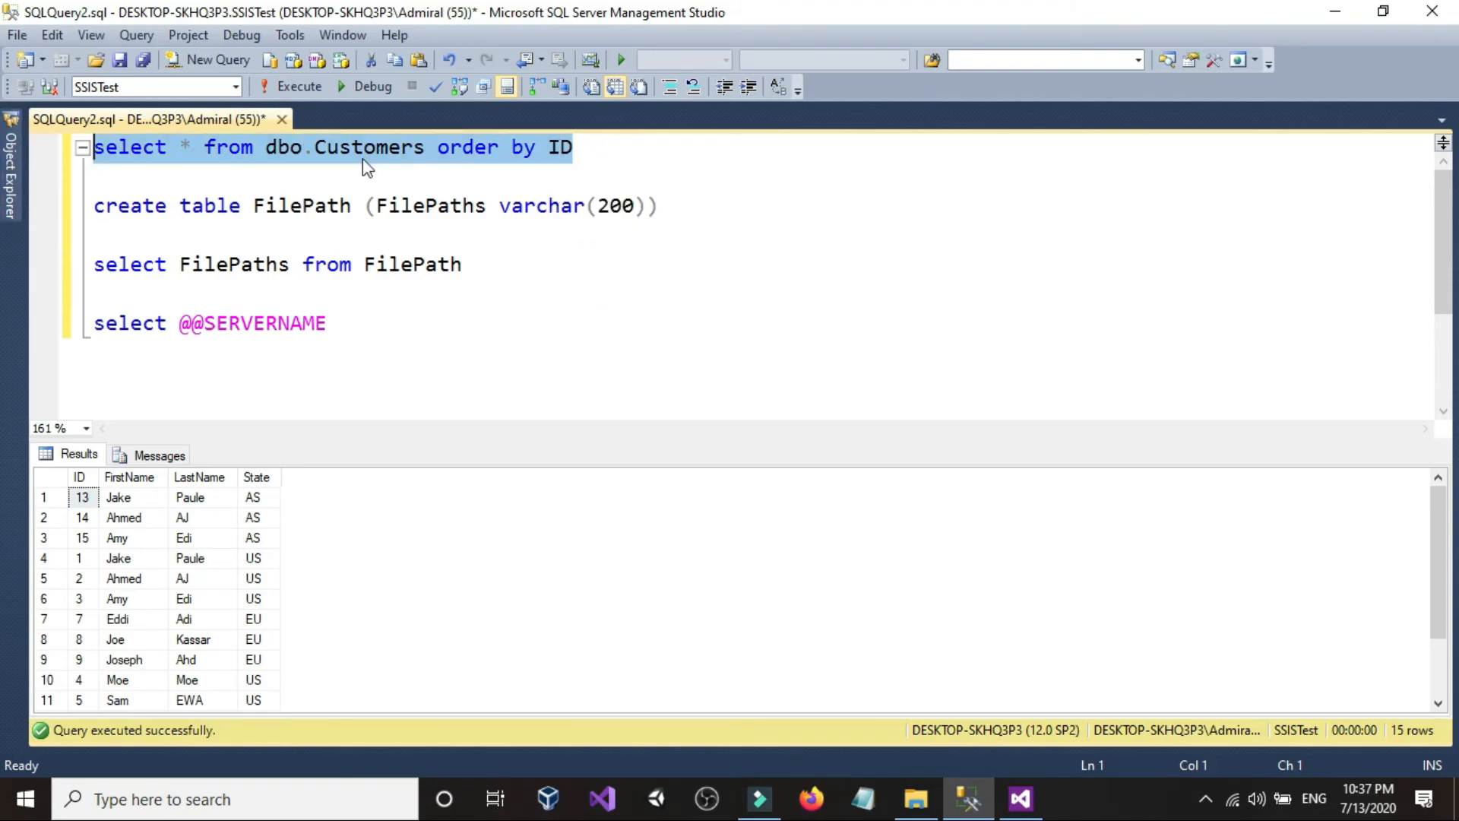
# Change the sort column of the dbo.Customers query to State, execute it and review all returned rows.
pyautogui.click(625, 152)
pyautogui.press('BackSpace')
pyautogui.press('BackSpace')
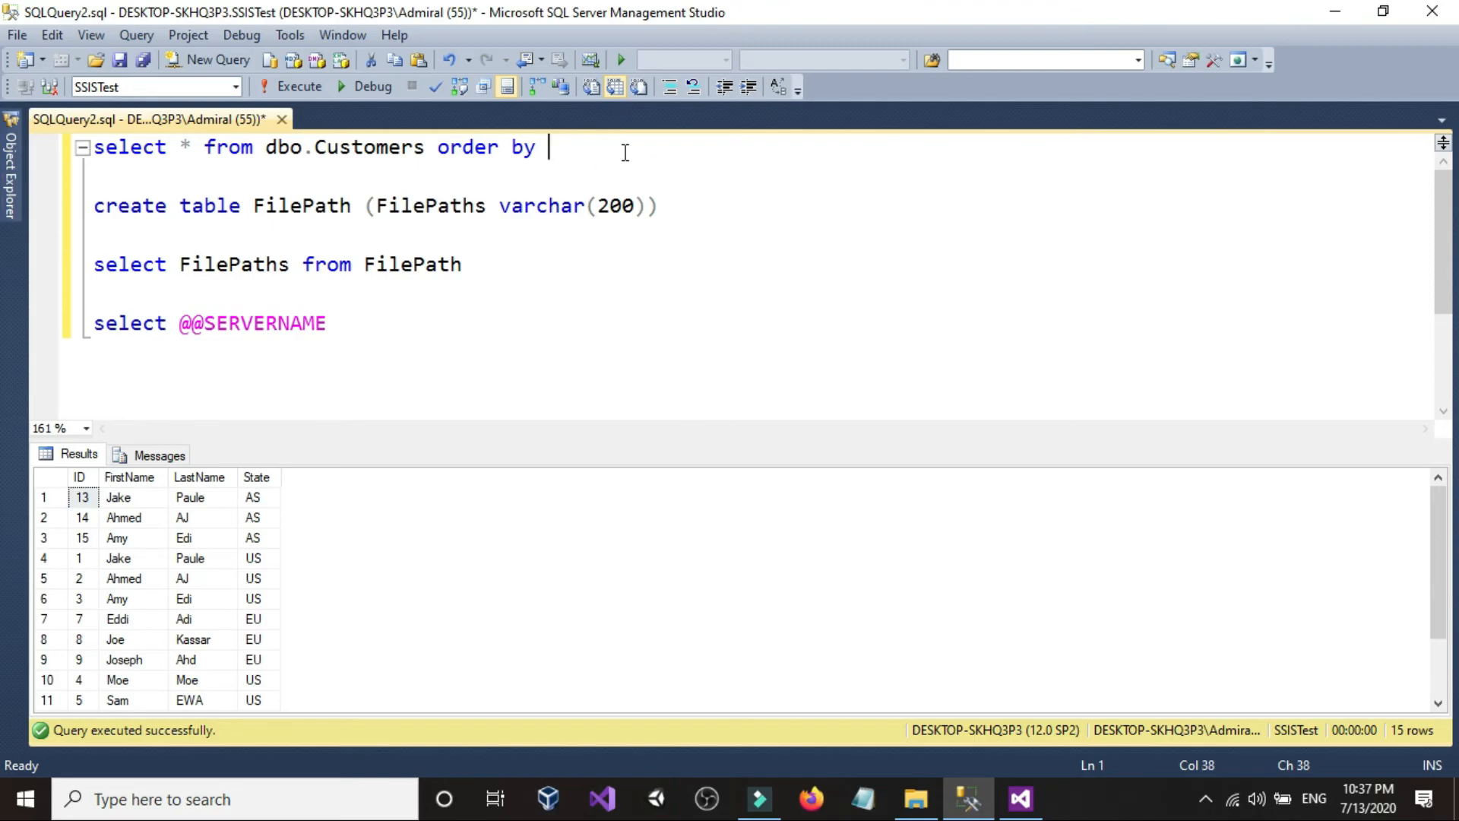
pyautogui.write('st')
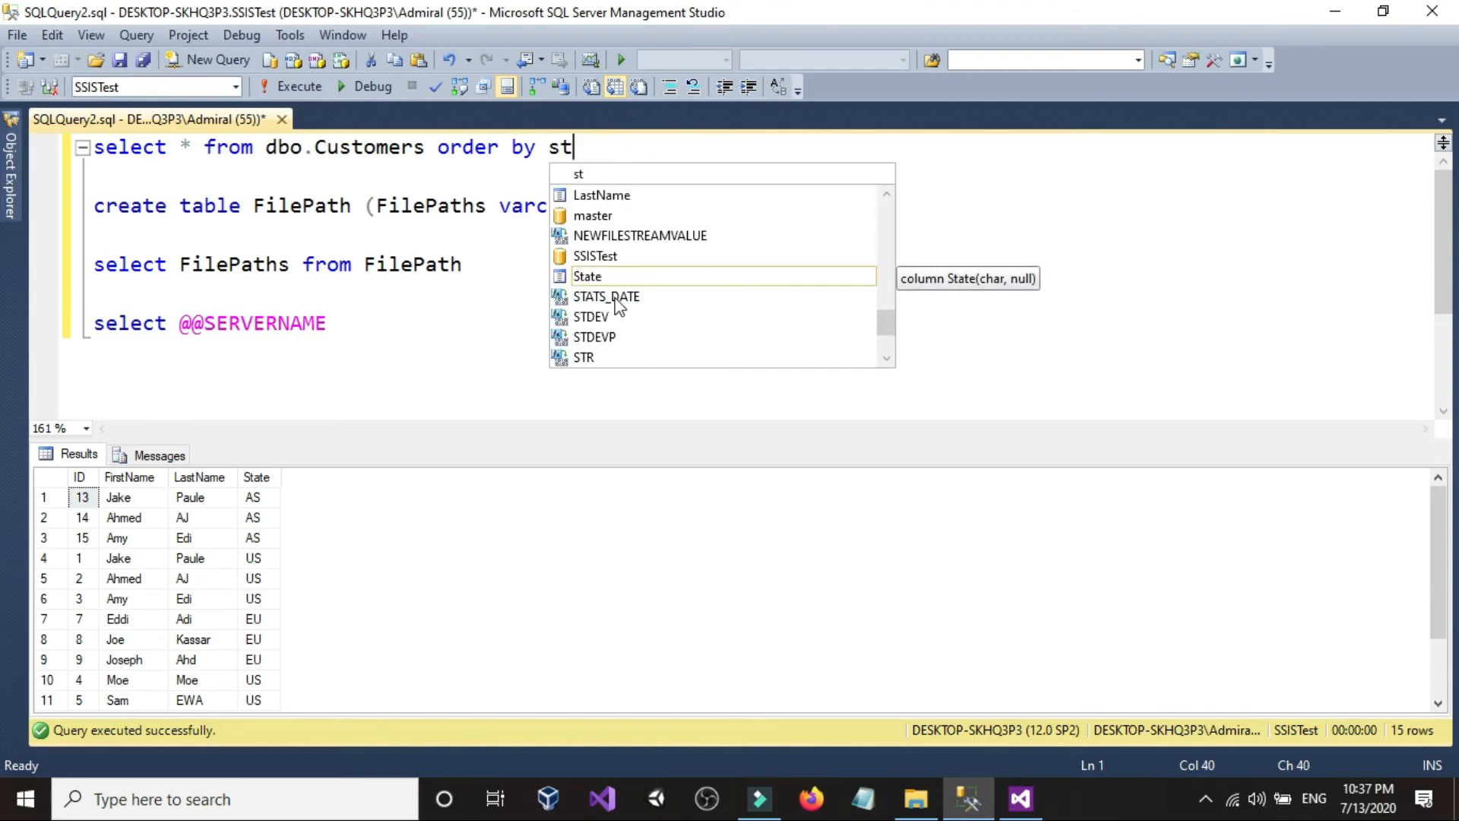
pyautogui.doubleClick(594, 278)
pyautogui.moveTo(632, 147); pyautogui.dragTo(93, 148)
pyautogui.click(300, 87)
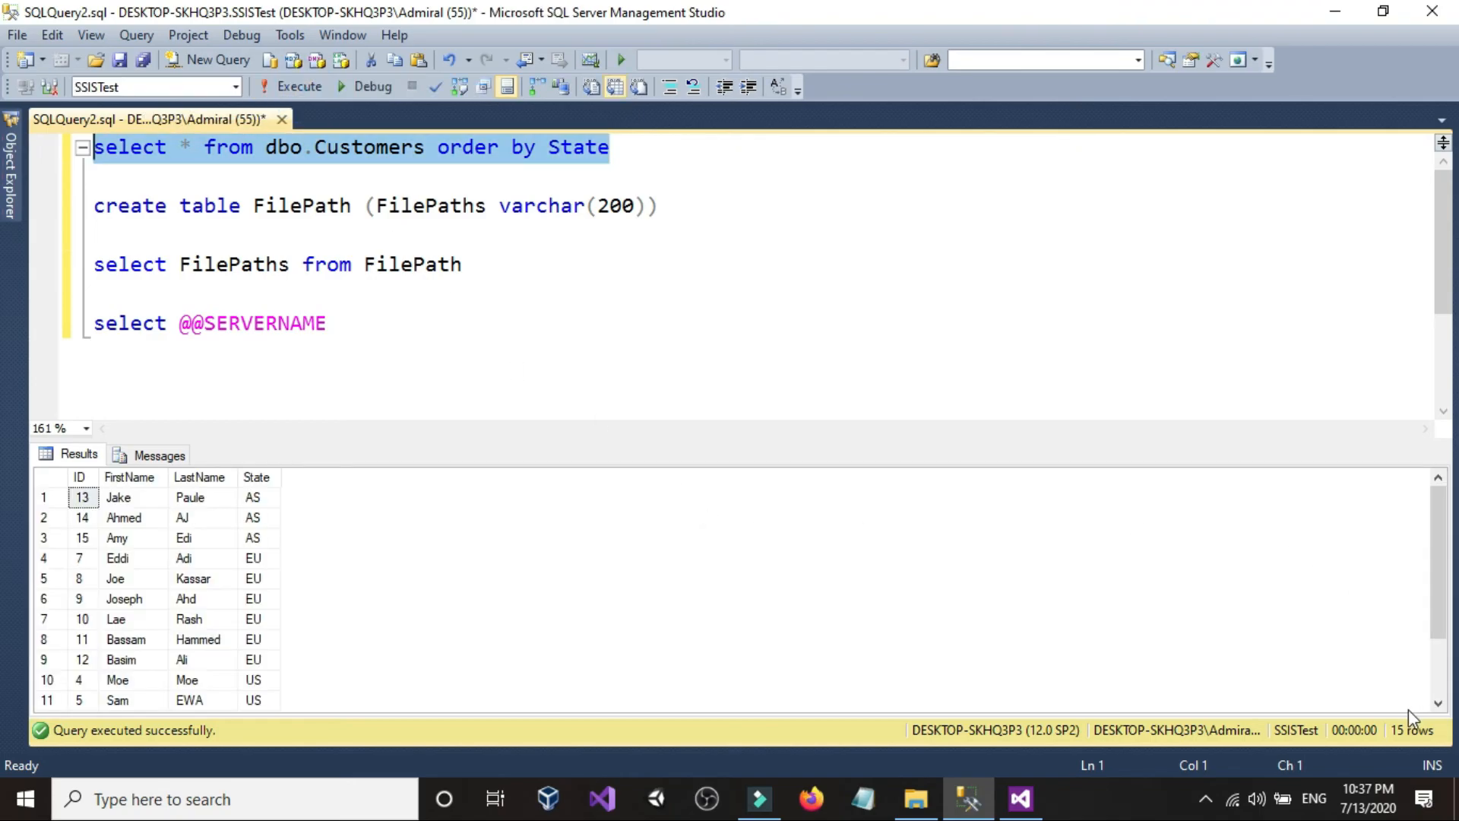
pyautogui.moveTo(1435, 570); pyautogui.dragTo(1318, 530)
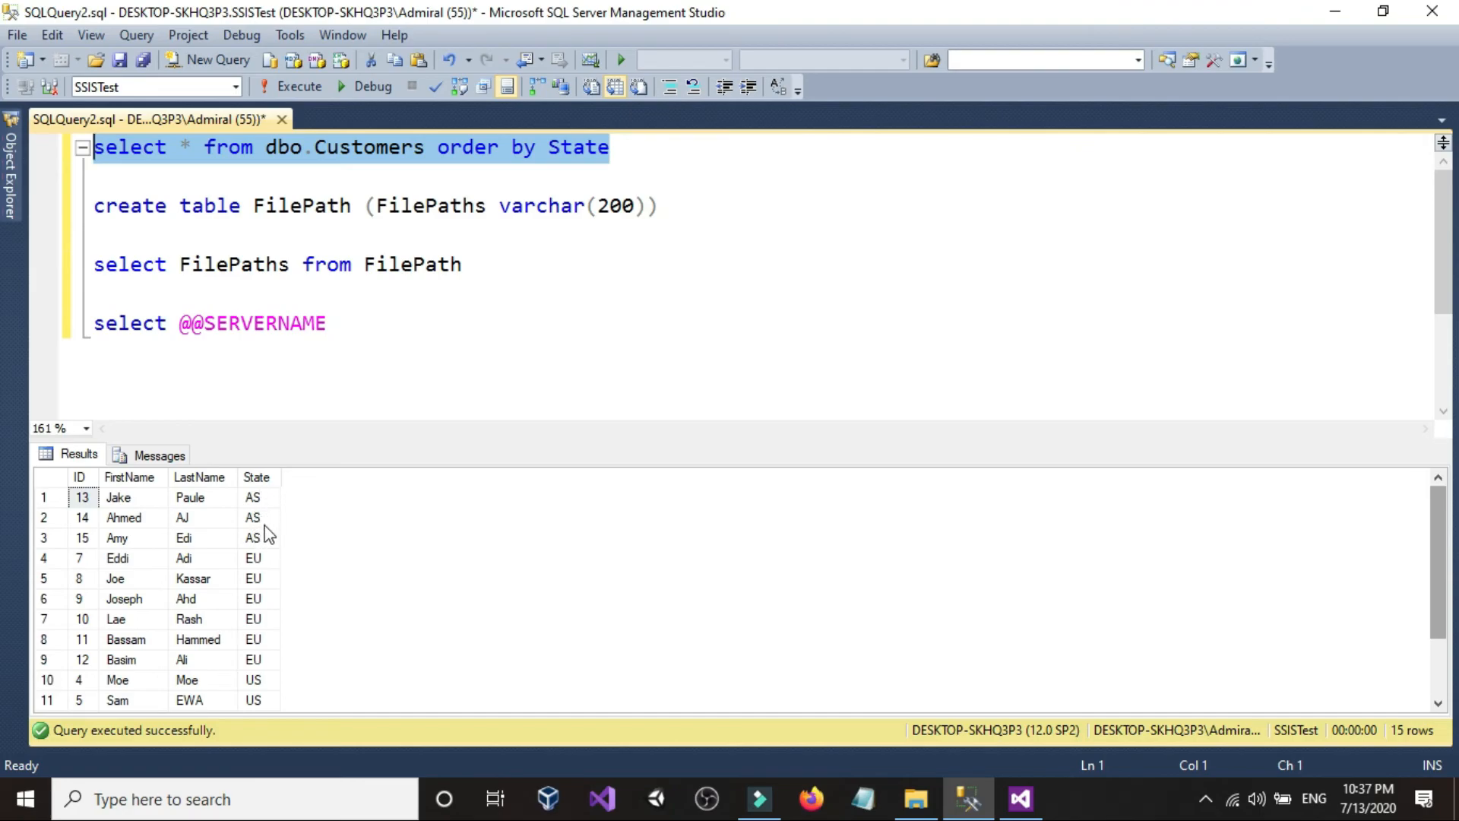
pyautogui.moveTo(1437, 538); pyautogui.dragTo(1439, 646)
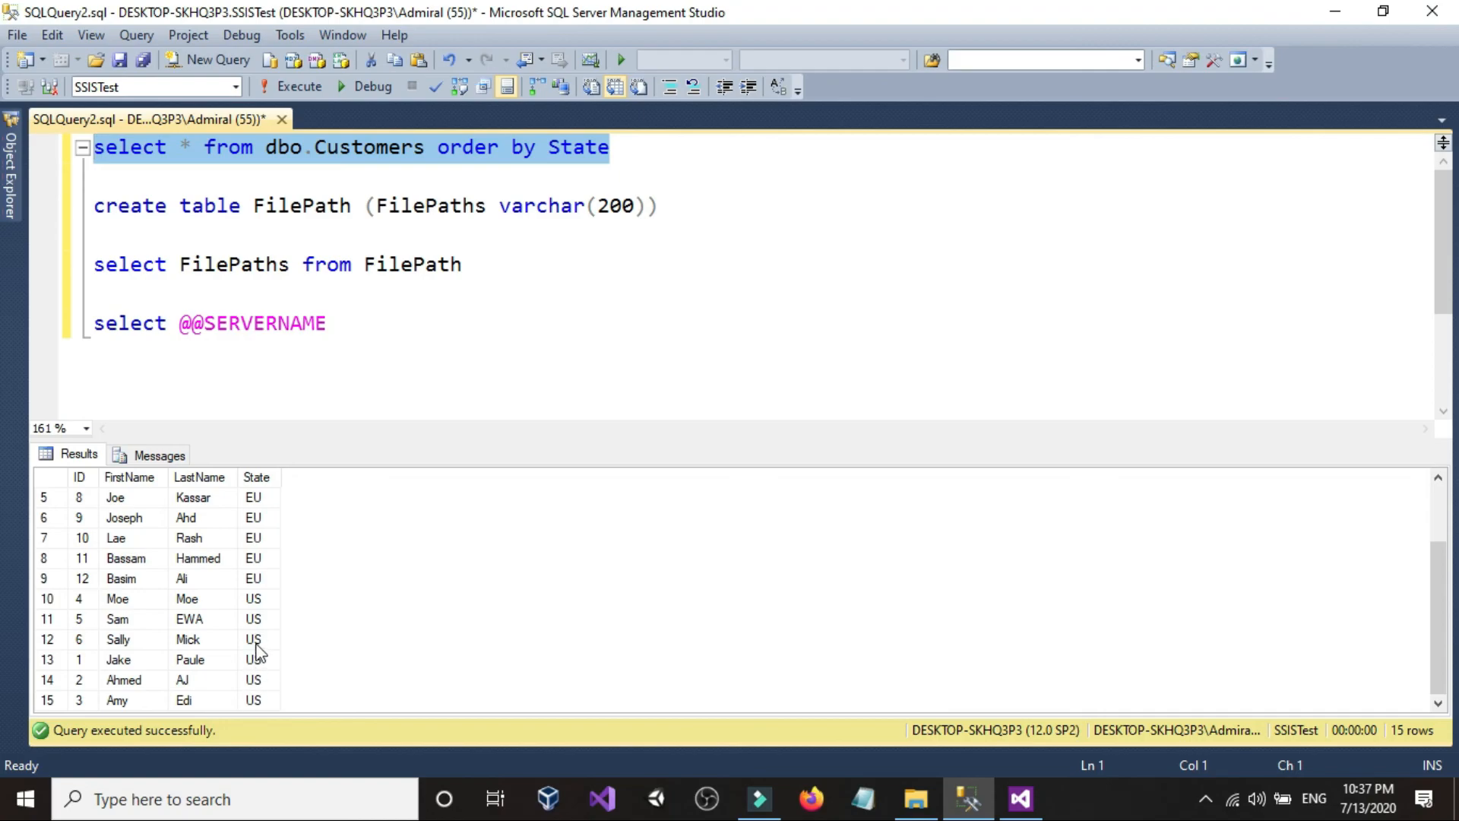
# Switch to File Explorer, view the contents of Employees_1.txt in the CustomersGermany folder, and return to CustomersTXTFiles.
pyautogui.click(916, 798)
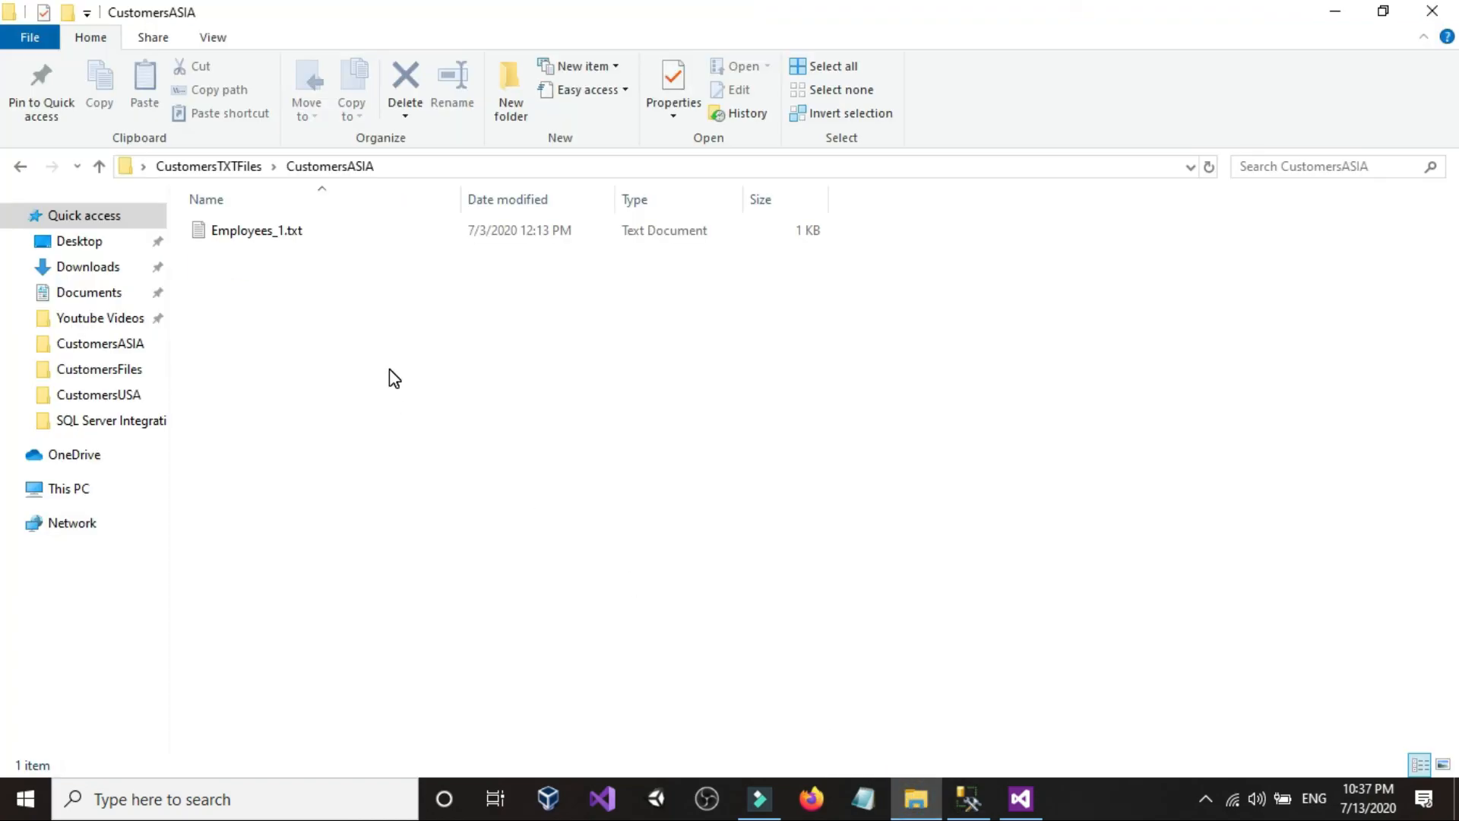
pyautogui.click(255, 383)
pyautogui.click(251, 254)
pyautogui.click(258, 276)
pyautogui.doubleClick(258, 277)
pyautogui.doubleClick(258, 232)
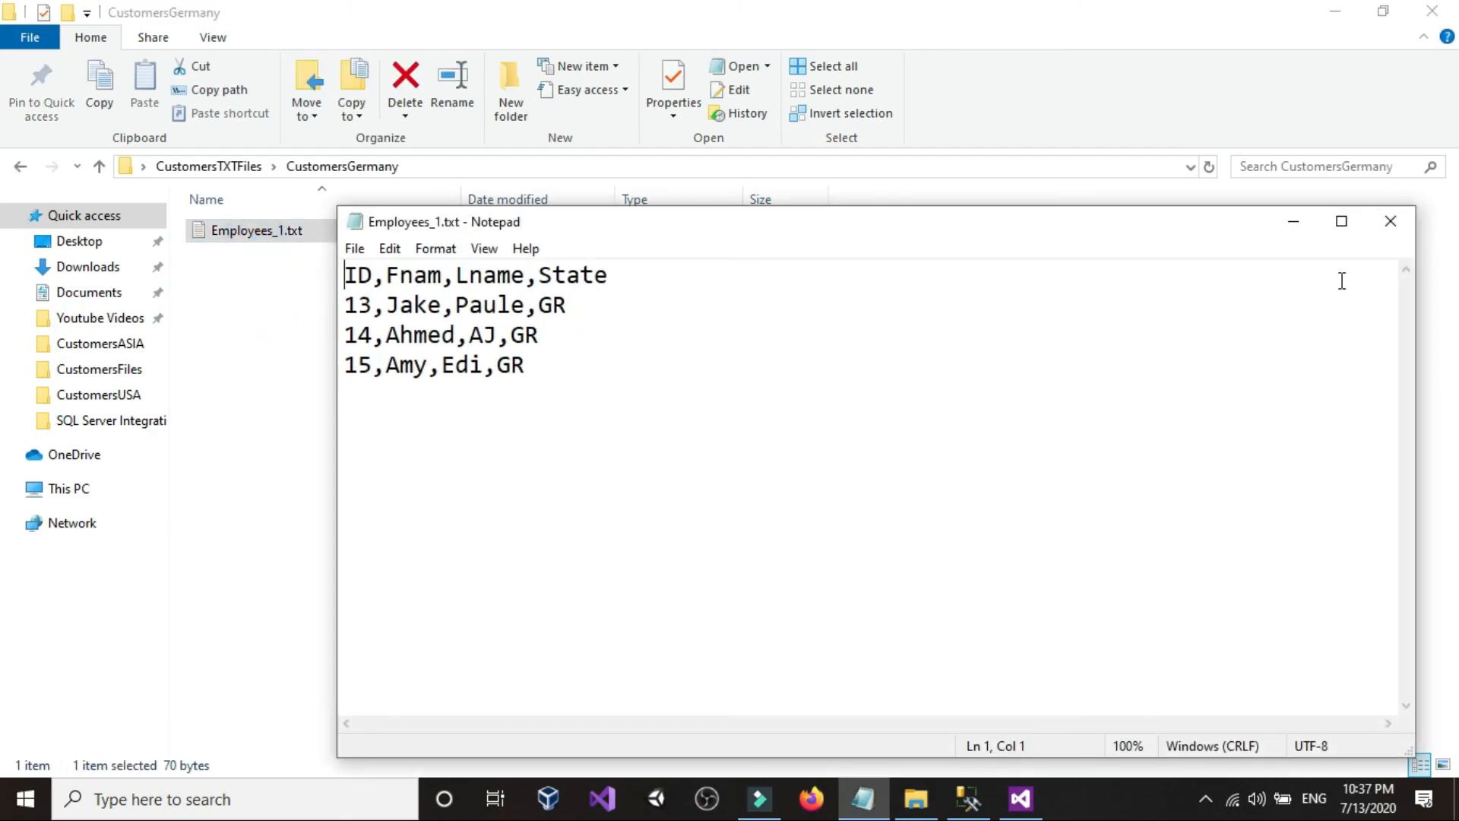
pyautogui.click(1390, 221)
pyautogui.click(20, 166)
# View the contents of Employees_1.txt in the CustomersUK folder, close it and return to CustomersTXTFiles.
pyautogui.doubleClick(251, 298)
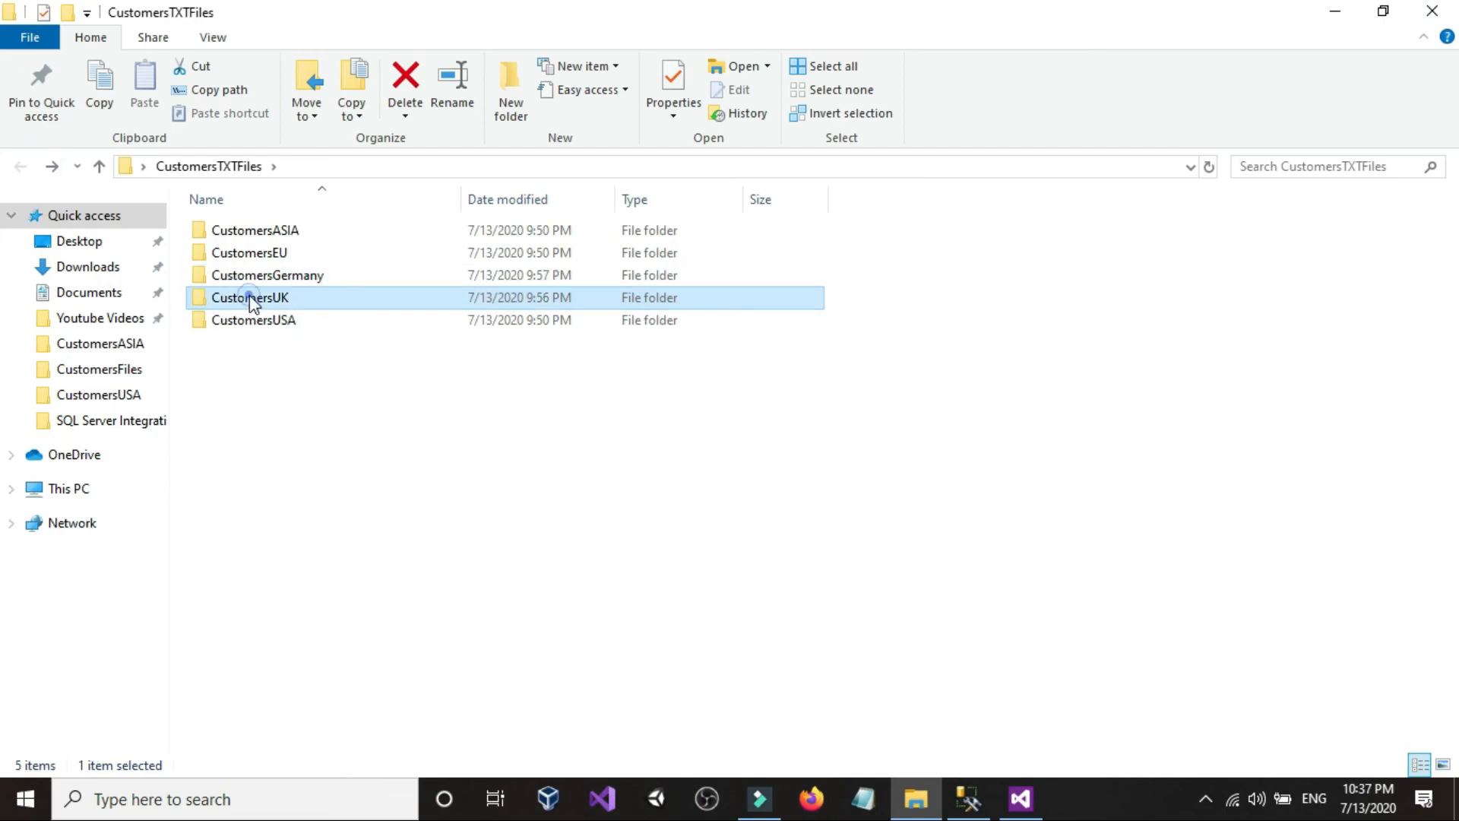
pyautogui.doubleClick(245, 229)
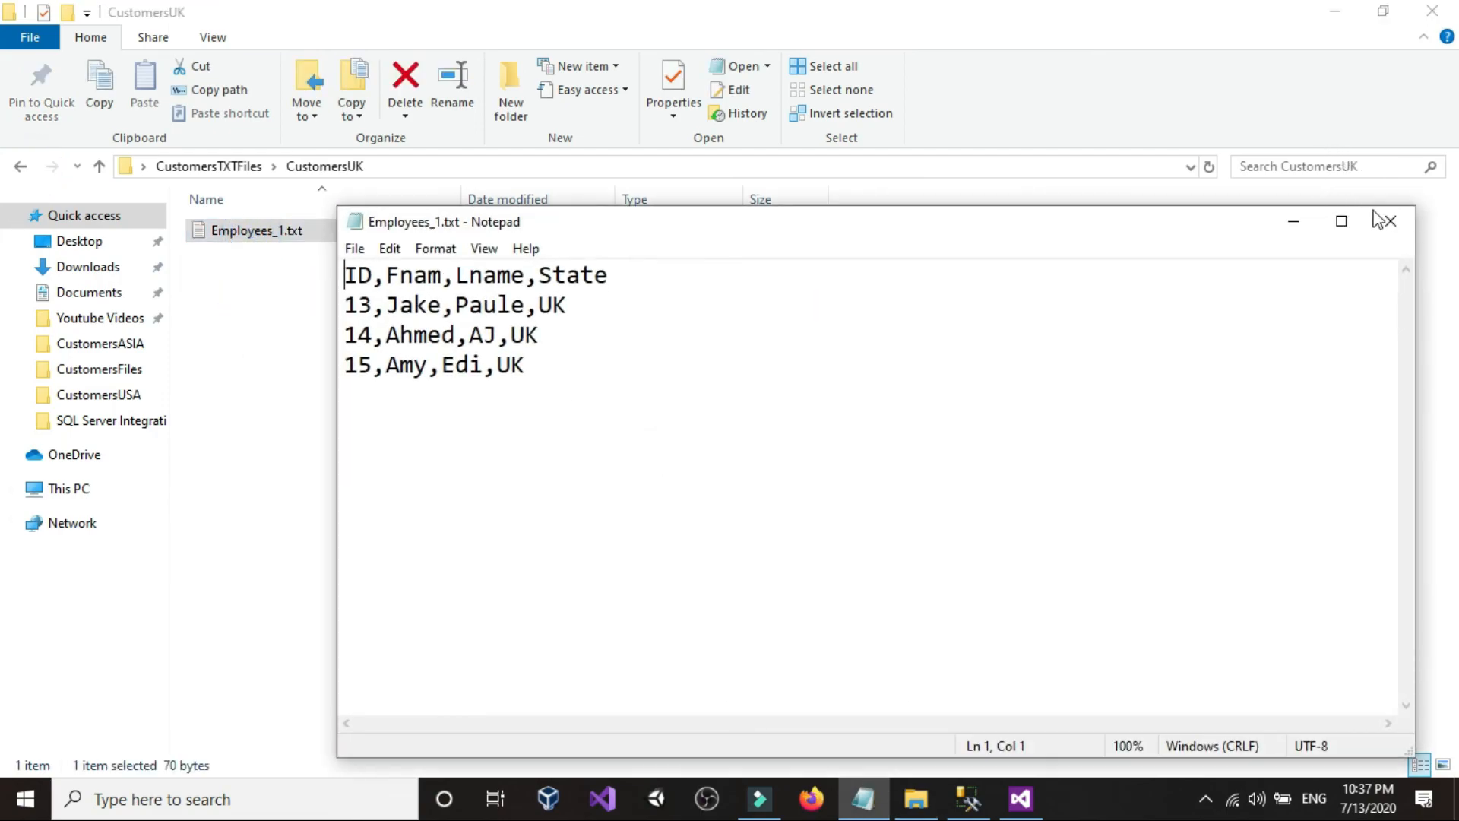
pyautogui.click(1390, 222)
pyautogui.click(24, 168)
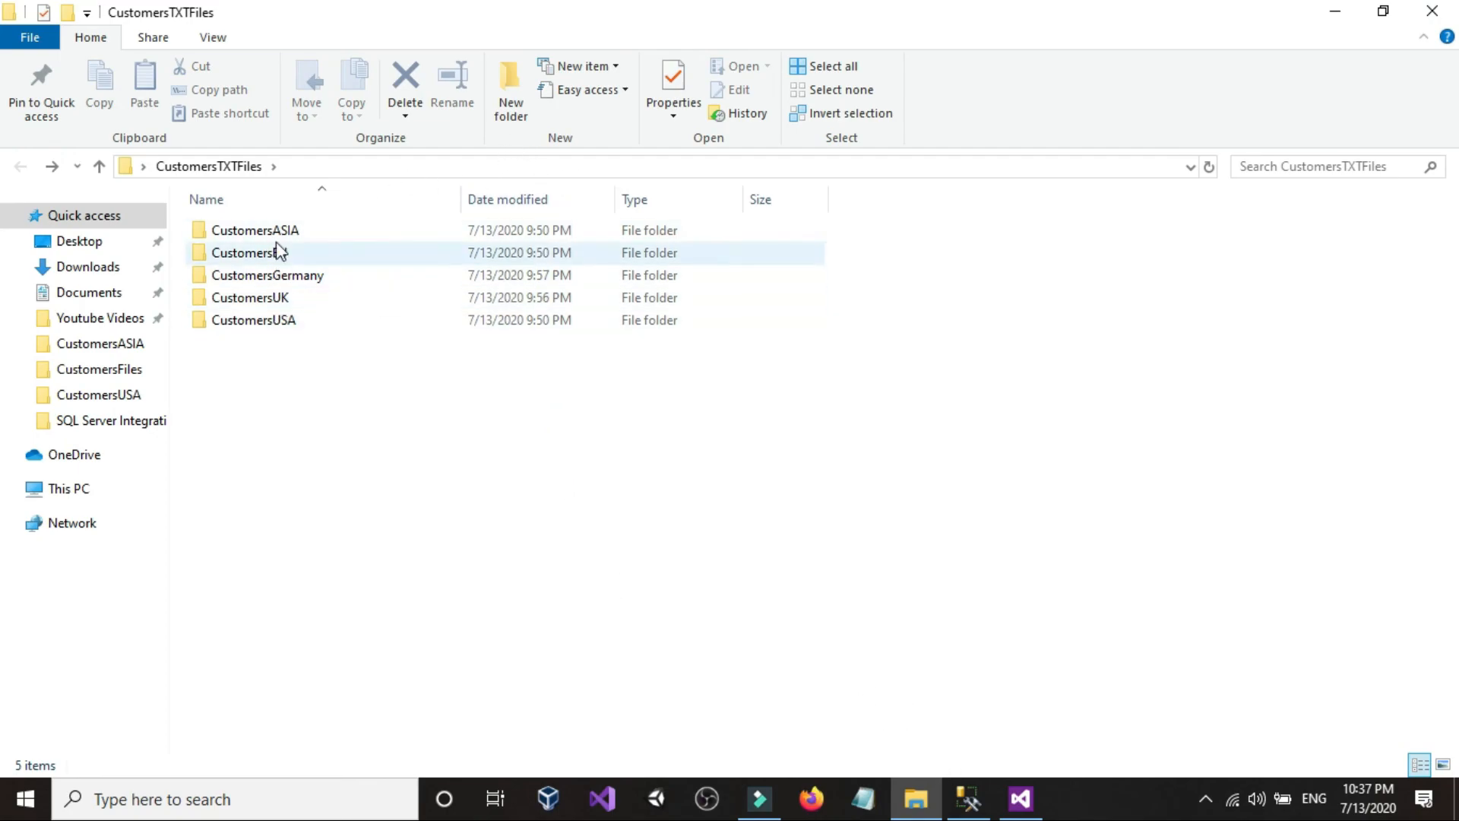
# Switch to SQL Server Management Studio, execute "select FilePaths from FilePath" and widen the result column to read the full paths.
pyautogui.click(1019, 811)
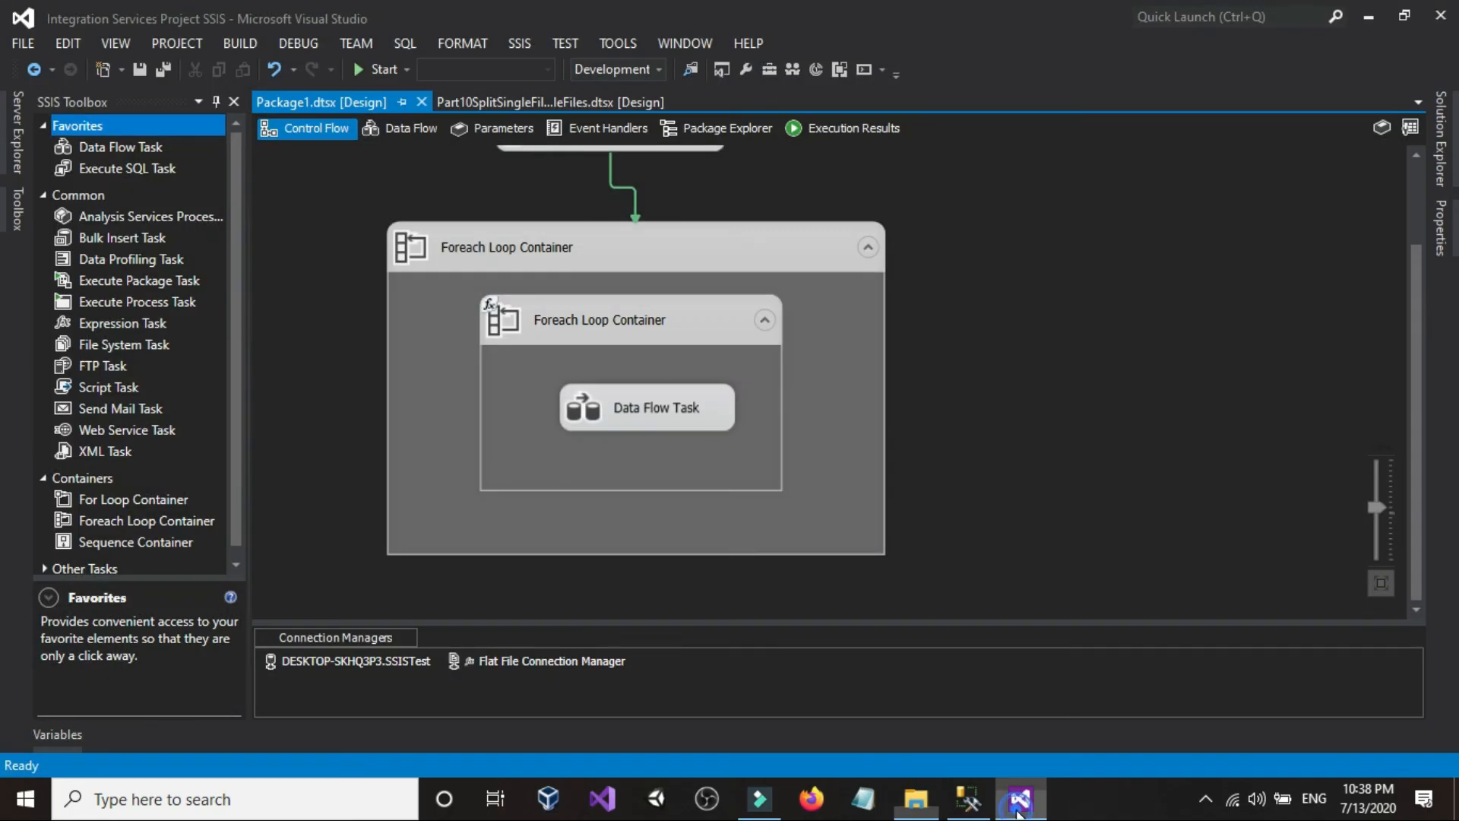
pyautogui.click(987, 808)
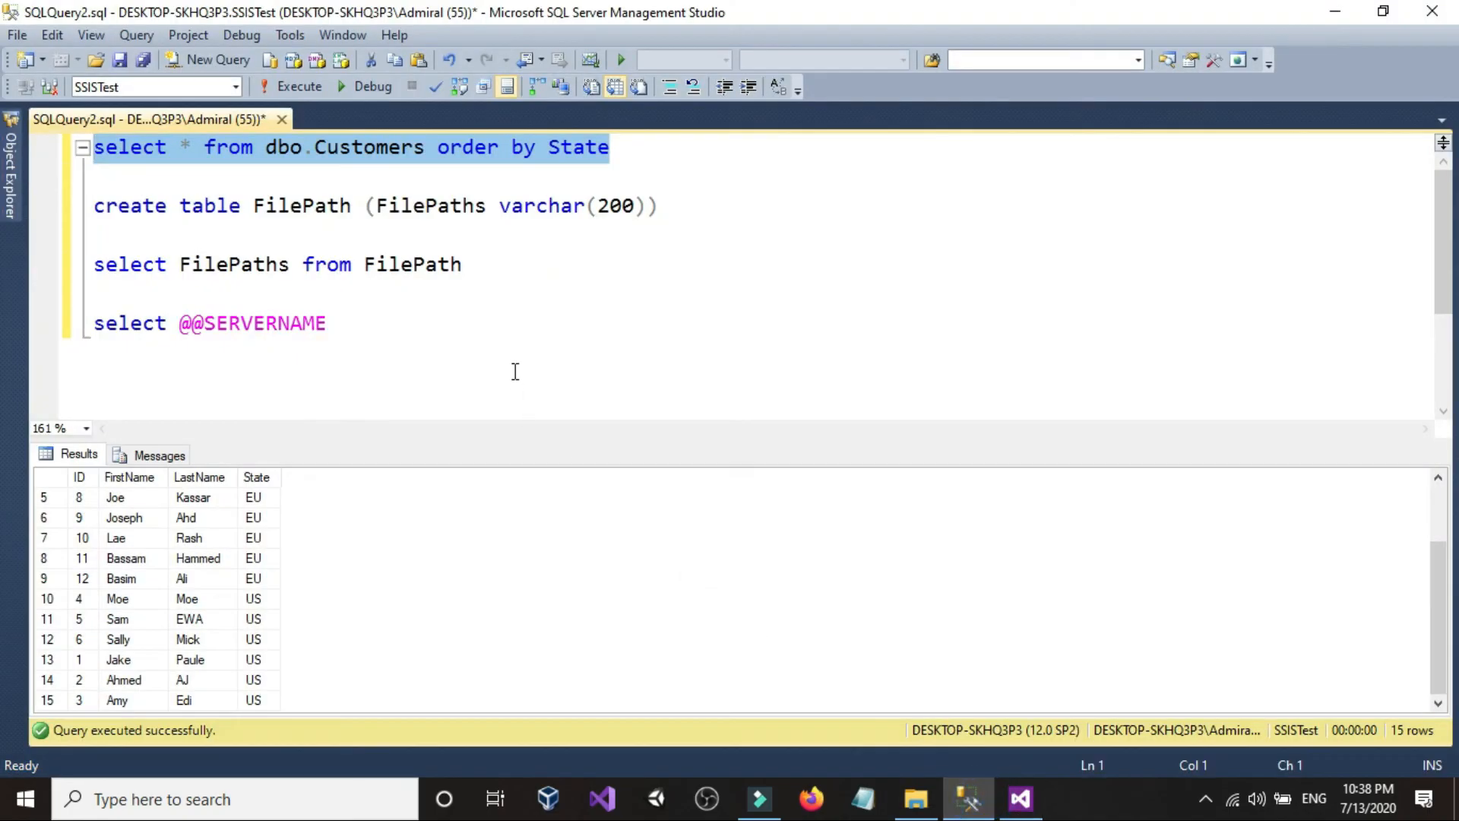
pyautogui.click(533, 286)
pyautogui.hotkey('shift', 'Home')
pyautogui.click(300, 86)
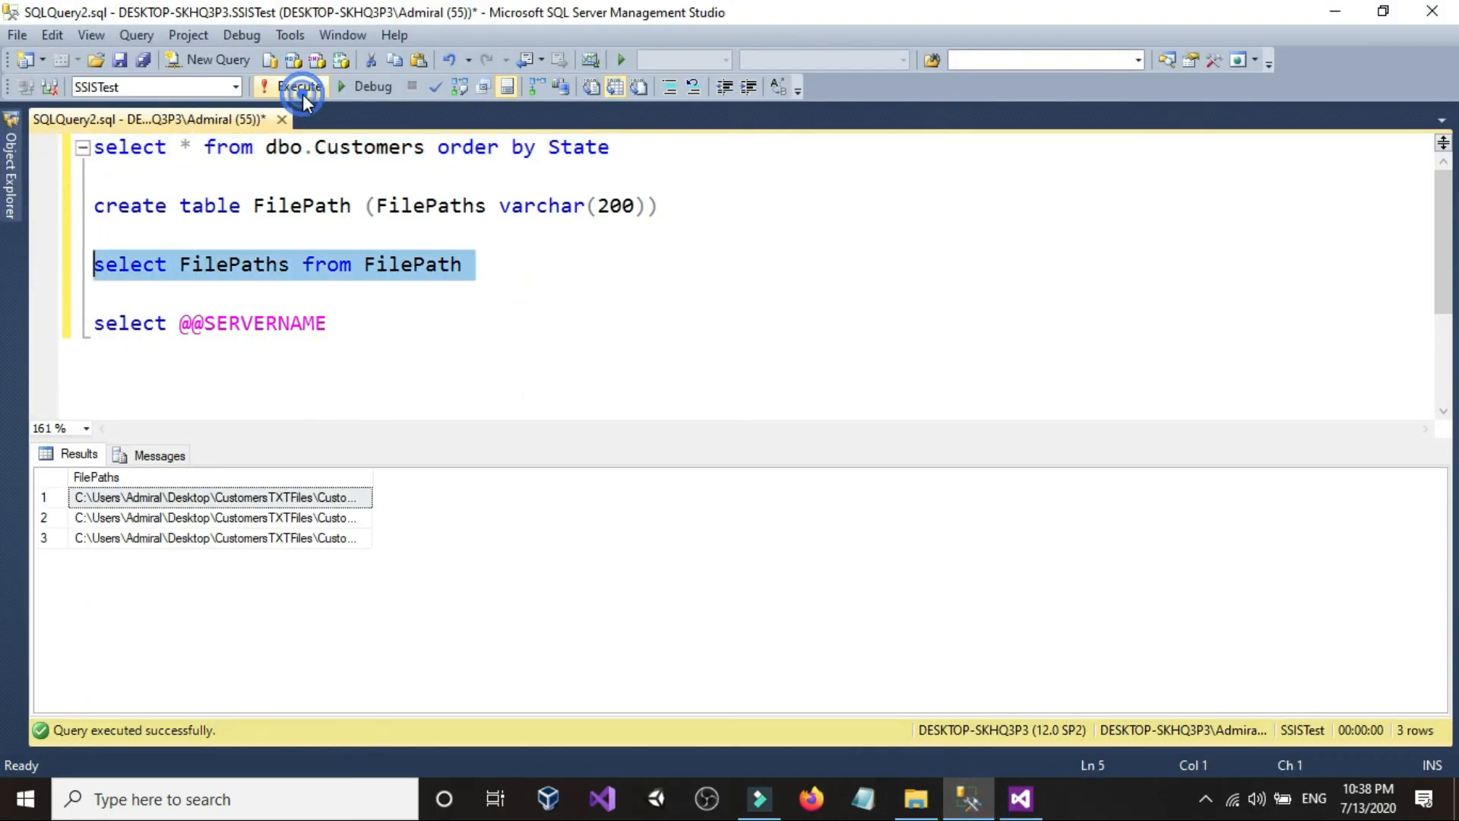
pyautogui.moveTo(372, 486); pyautogui.dragTo(562, 486)
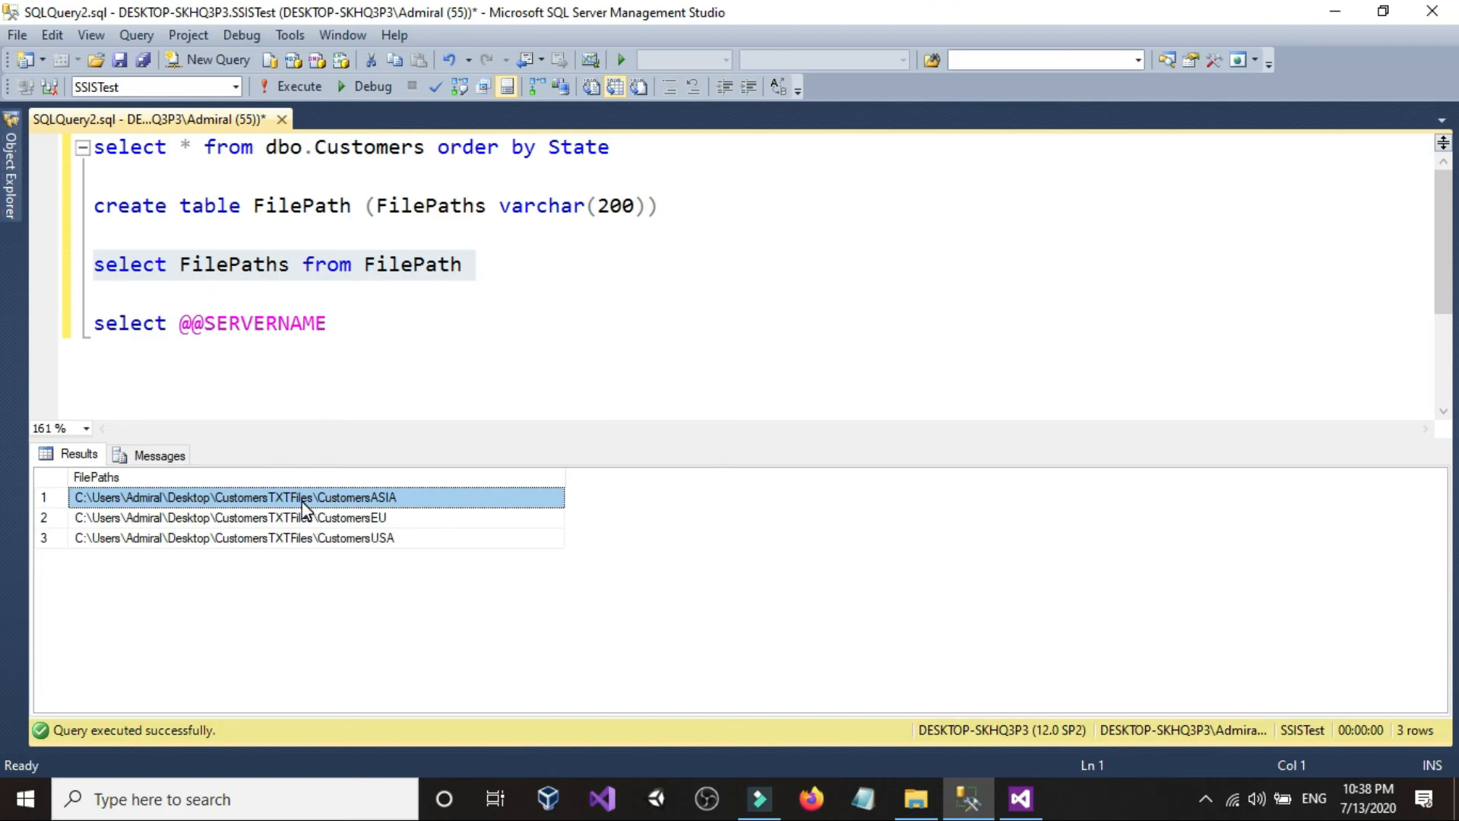
# Execute the dbo.Customers select query ordered by State again and review the returned rows.
pyautogui.click(497, 265)
pyautogui.click(632, 152)
pyautogui.hotkey('shift', 'Home')
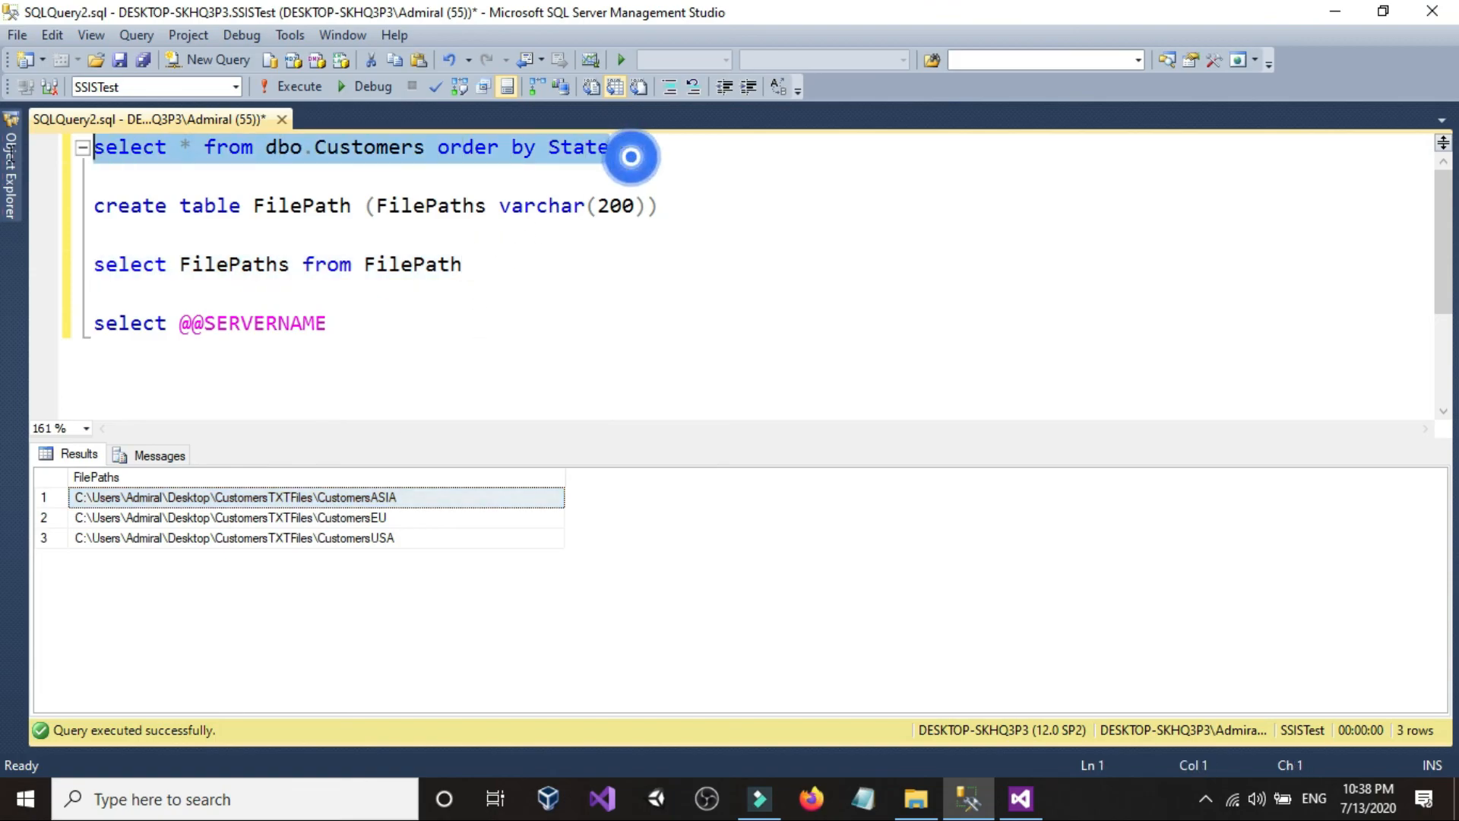
pyautogui.click(299, 83)
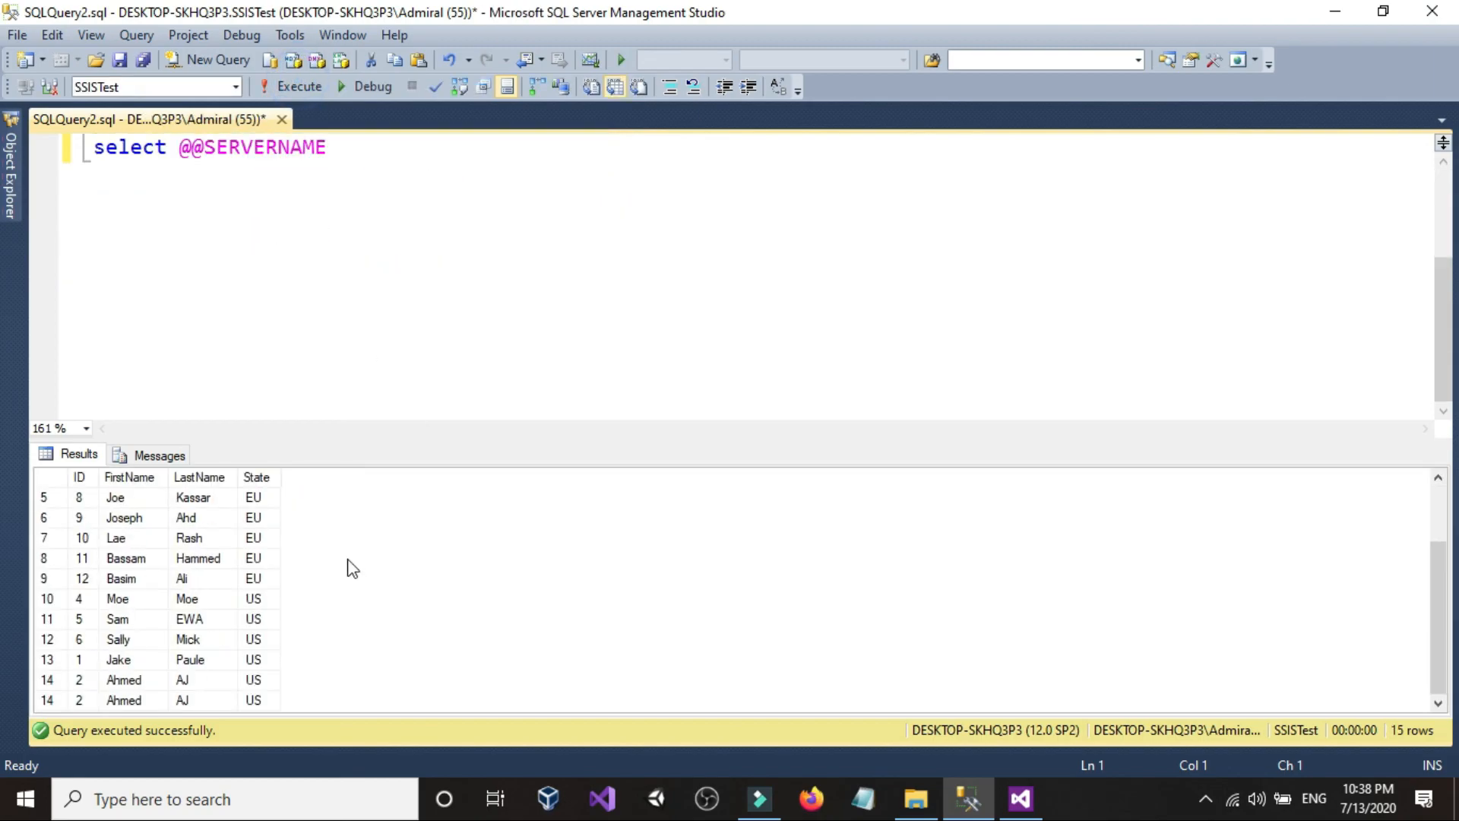
pyautogui.click(565, 232)
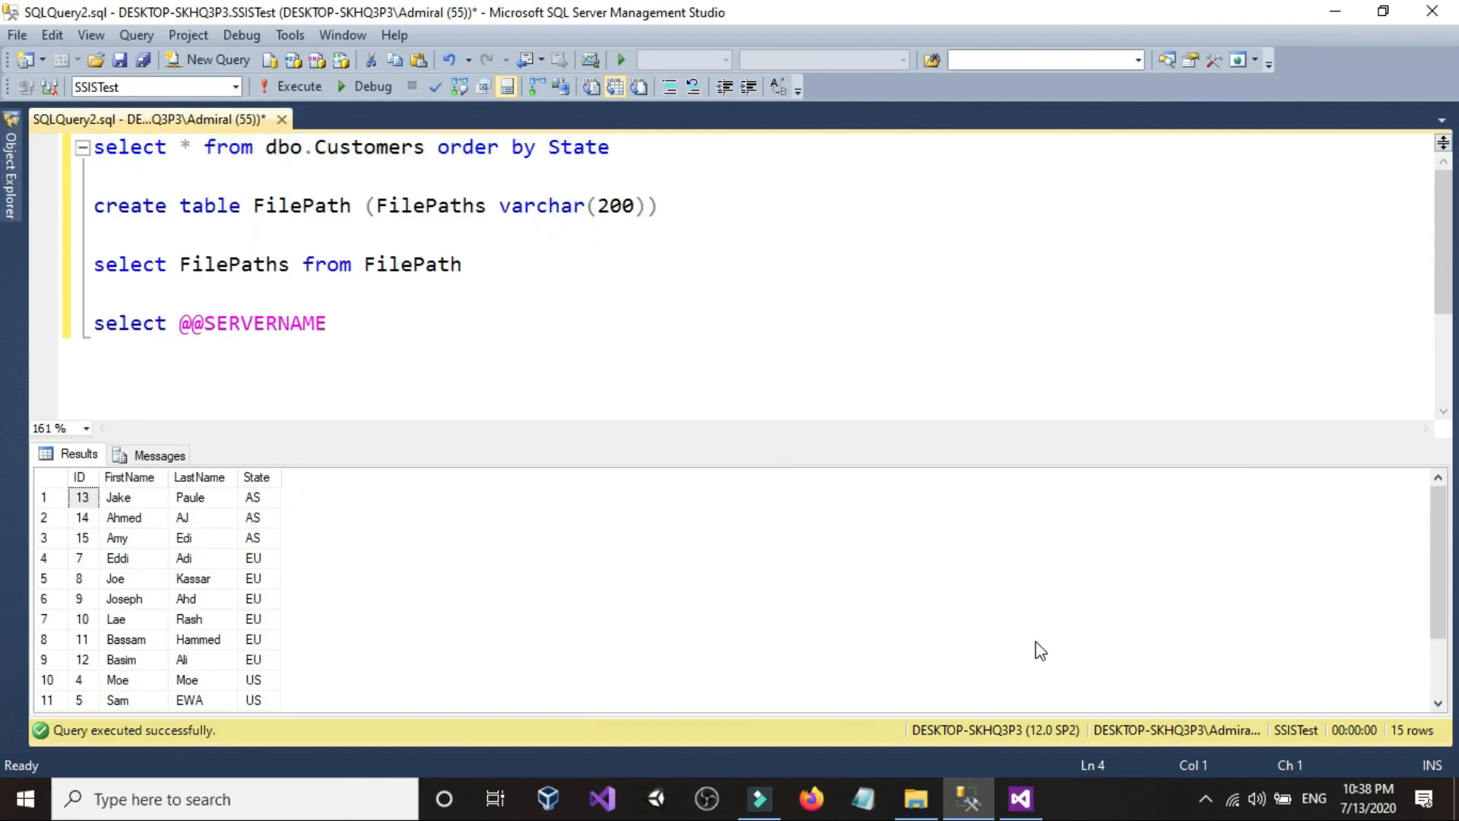
# Switch to File Explorer, copy the full path of the CustomersGermany folder and return to CustomersTXTFiles.
pyautogui.click(937, 798)
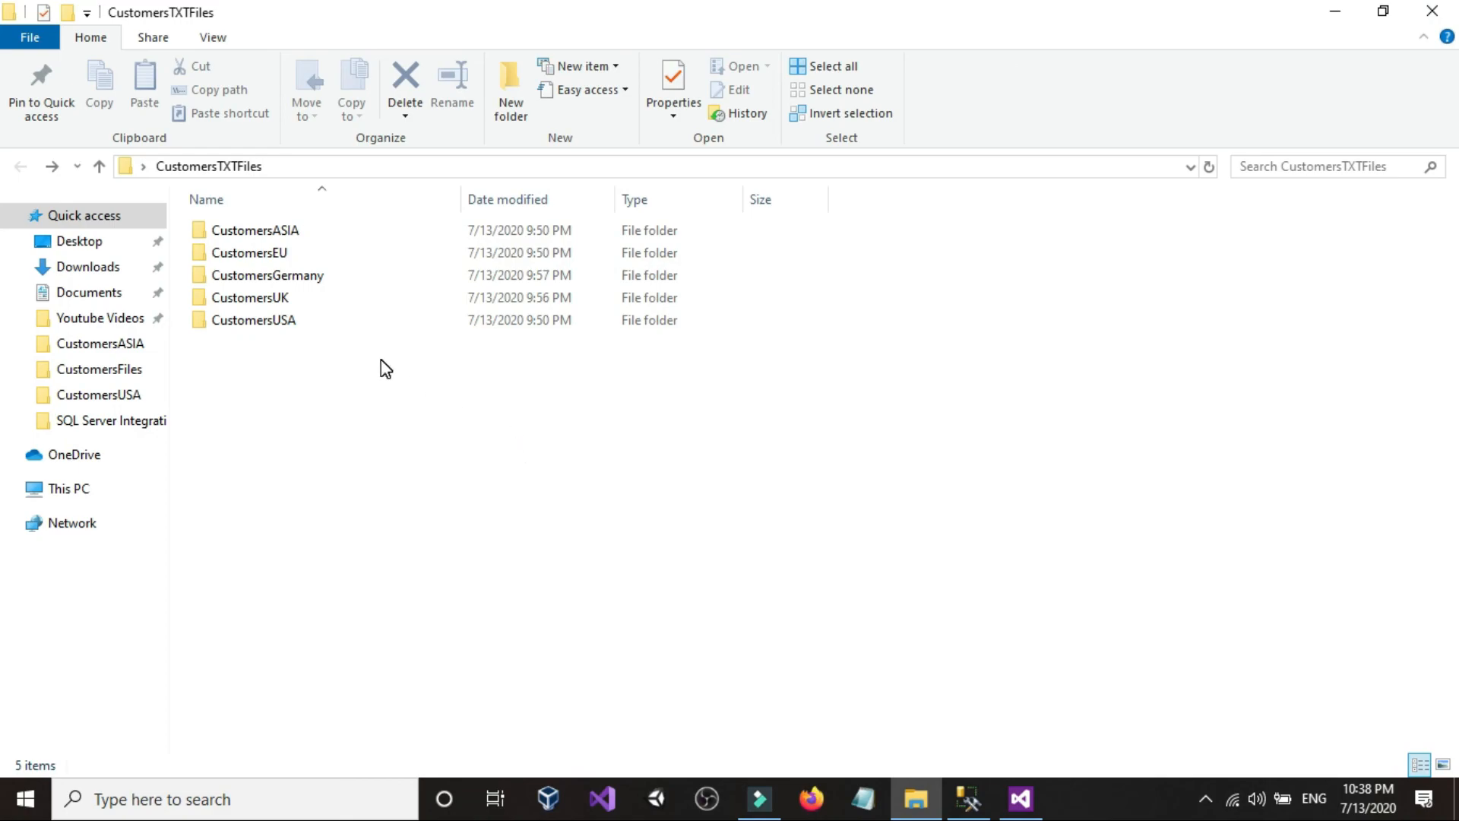
pyautogui.doubleClick(318, 276)
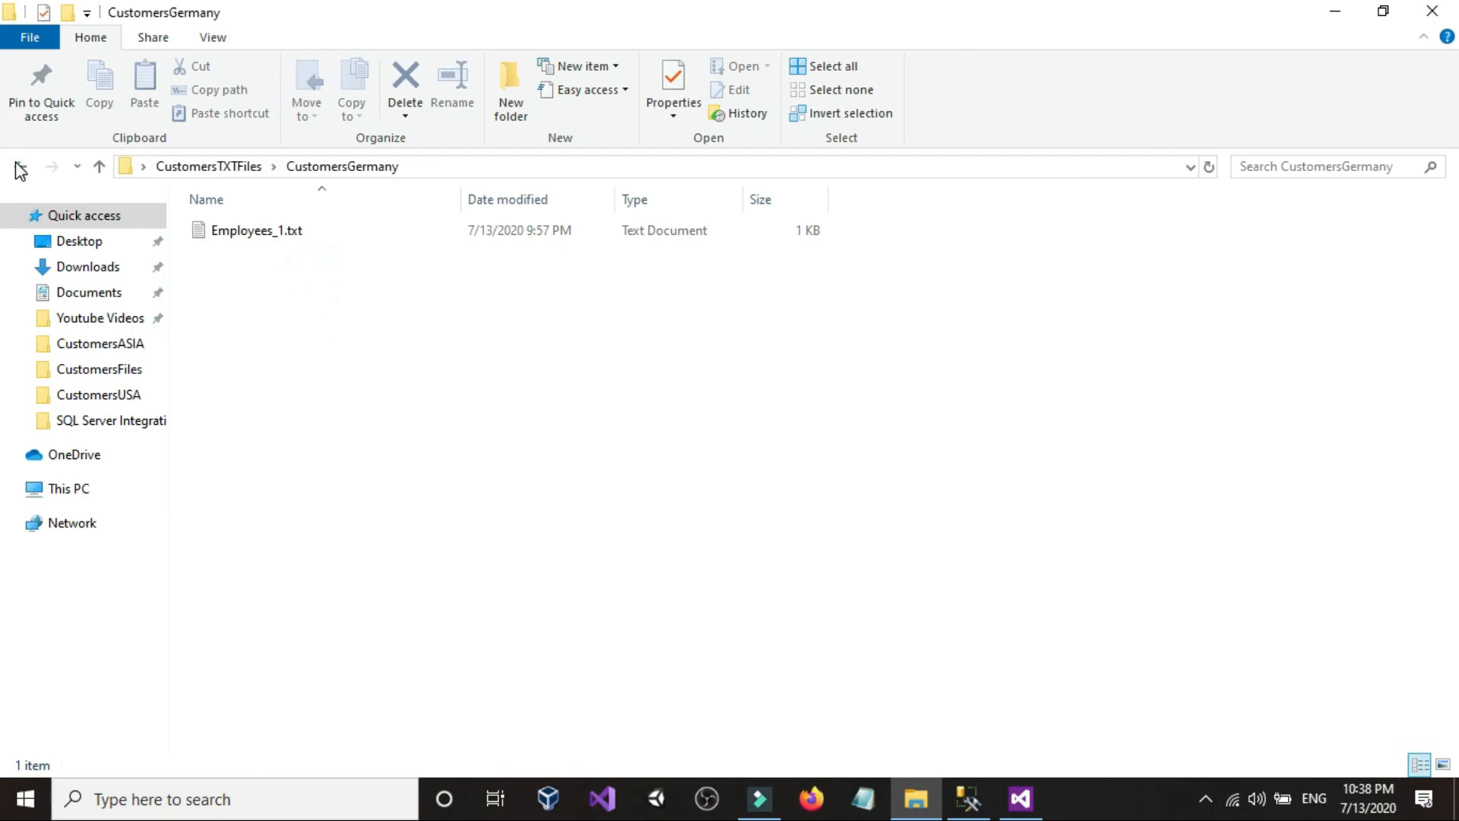
pyautogui.click(493, 167)
pyautogui.rightClick(494, 169)
pyautogui.click(522, 229)
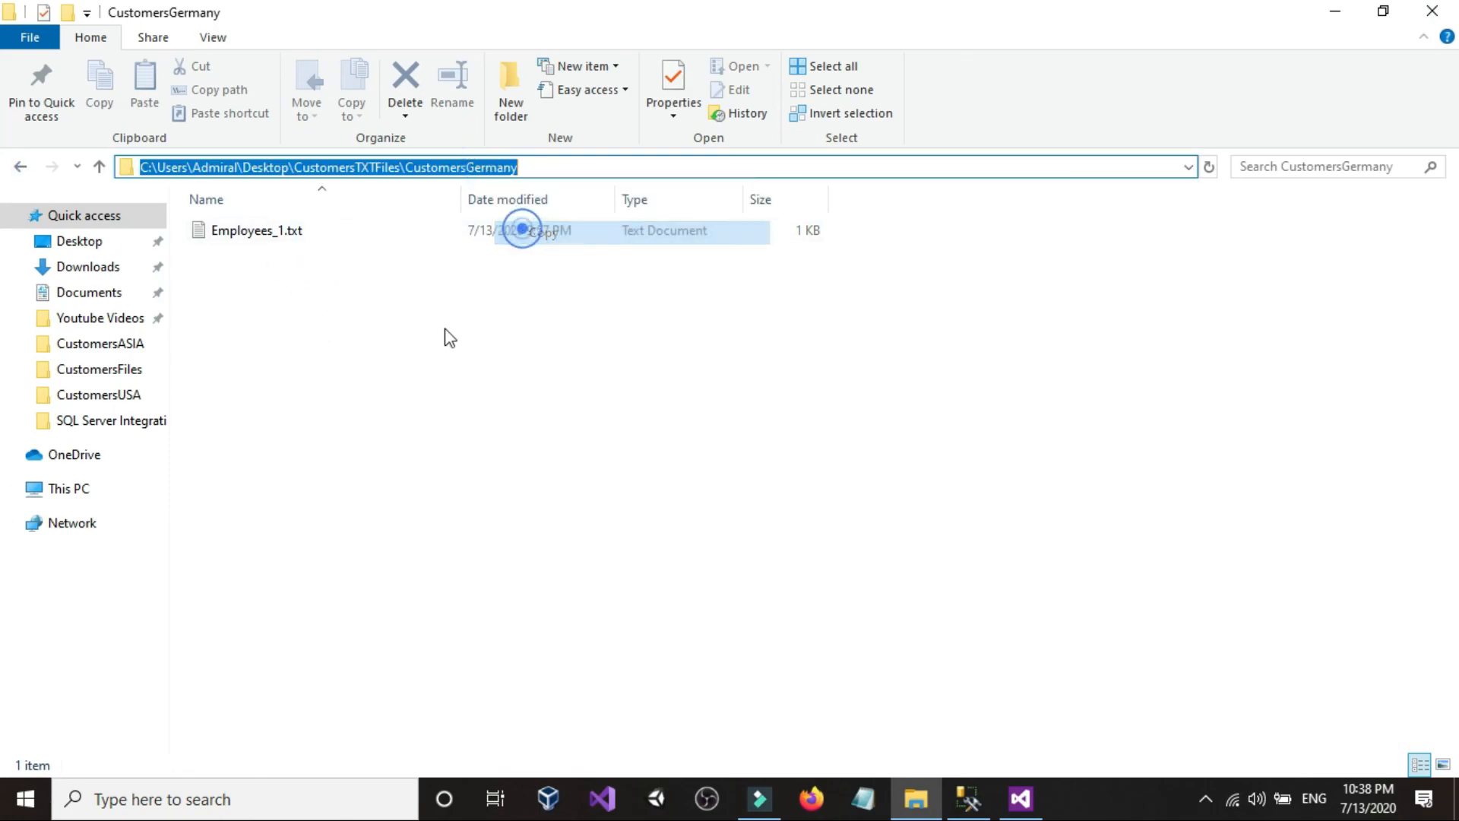
pyautogui.click(20, 167)
pyautogui.click(895, 458)
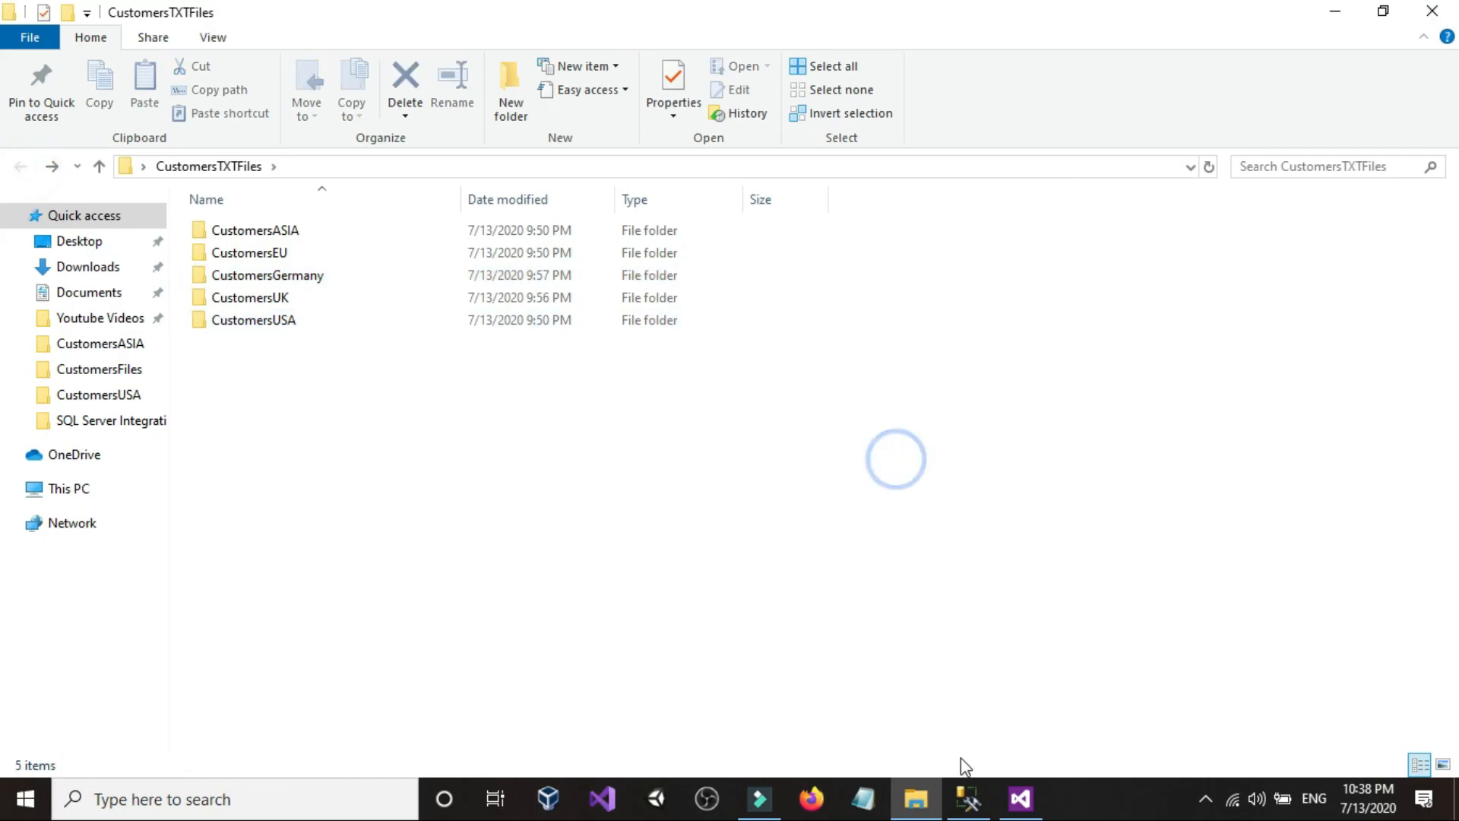
# Switch to SQL Server Management Studio and draft an "insert" line below the FilePaths query with the copied CustomersGermany folder path.
pyautogui.click(1021, 797)
pyautogui.click(968, 798)
pyautogui.click(550, 286)
pyautogui.press('Return')
pyautogui.write('insert')
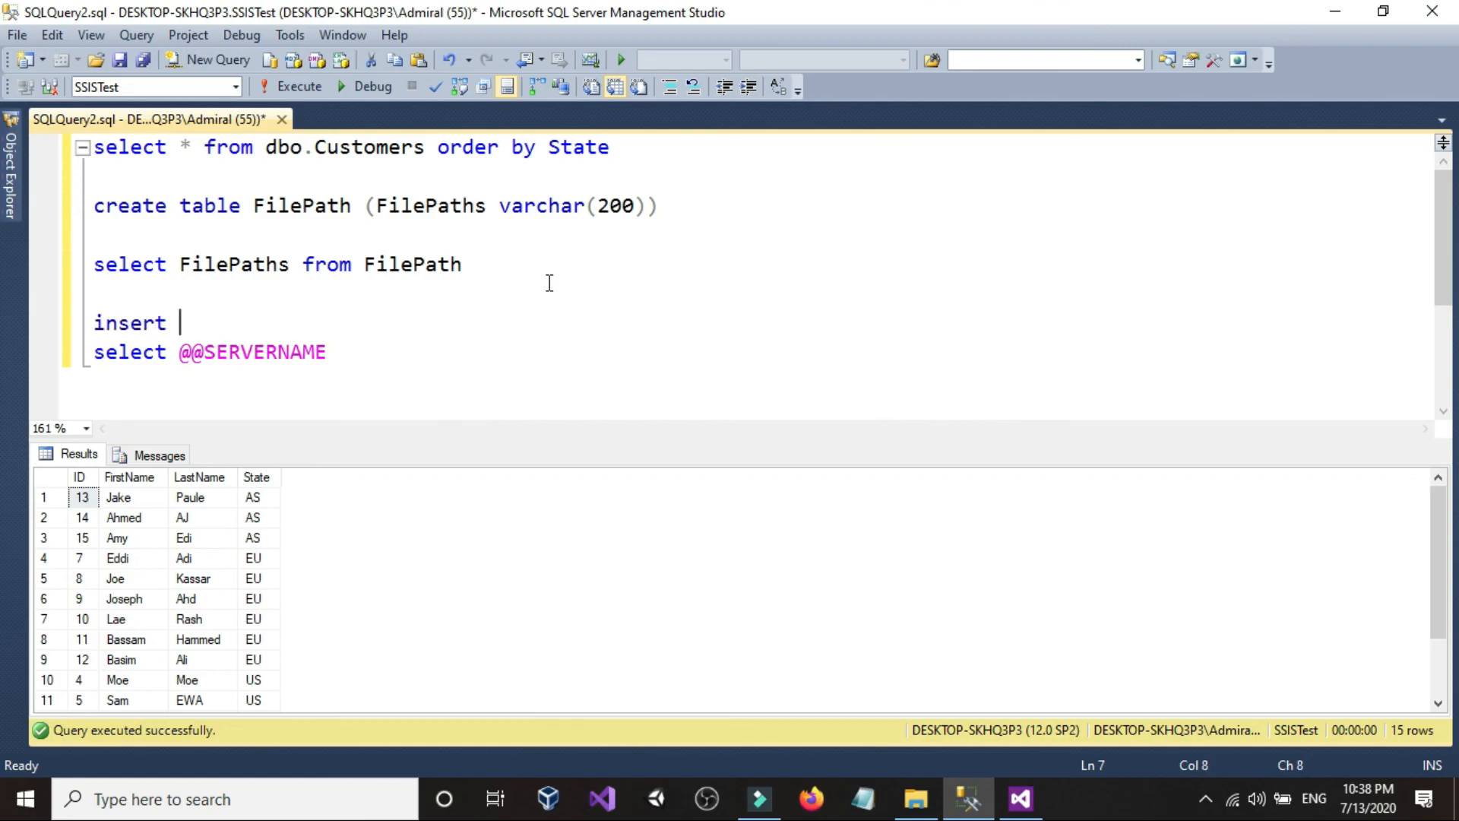
pyautogui.press('Return')
pyautogui.click(261, 302)
pyautogui.click(250, 313)
pyautogui.rightClick(306, 316)
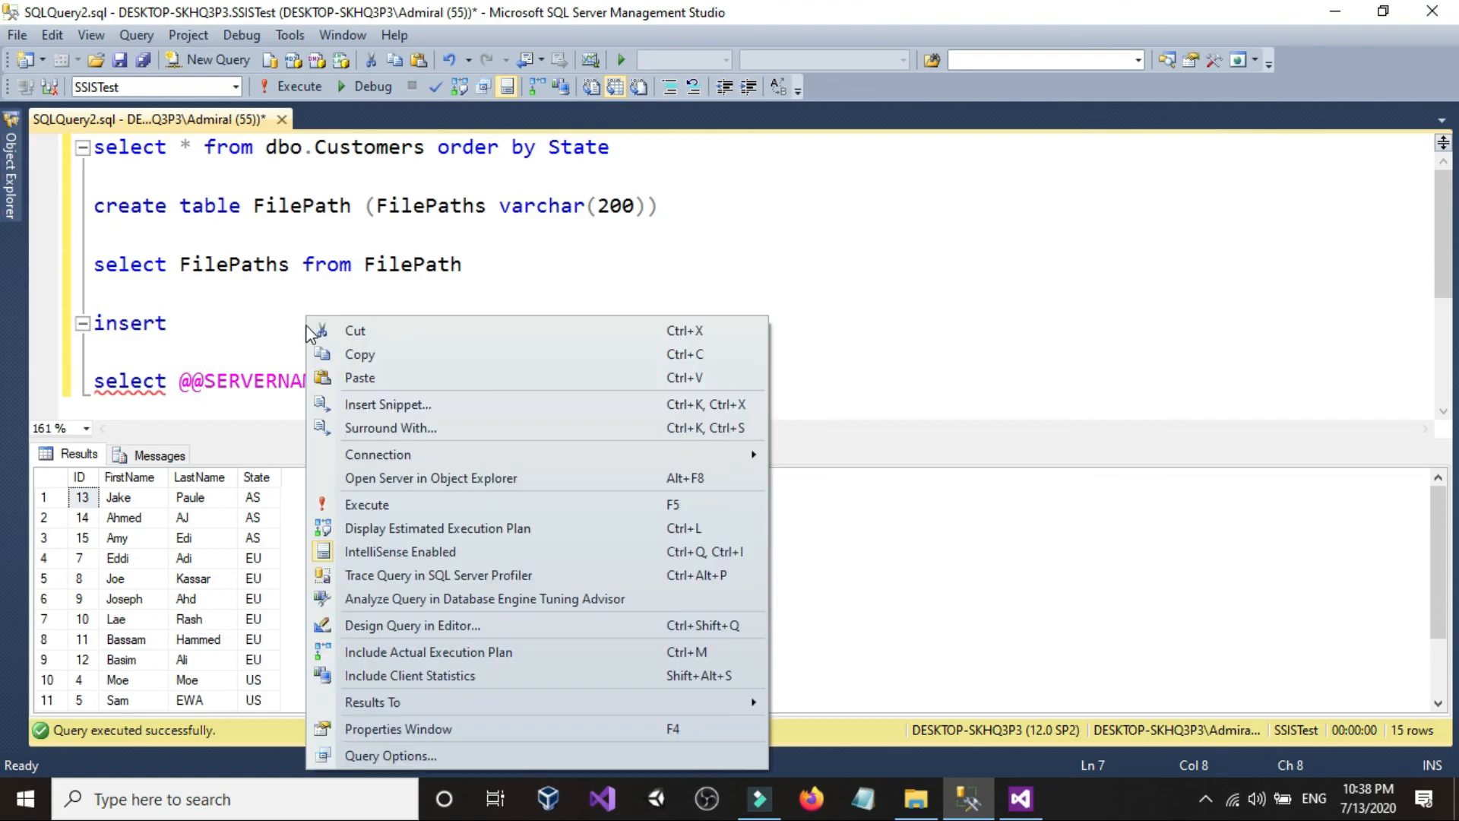
pyautogui.click(337, 382)
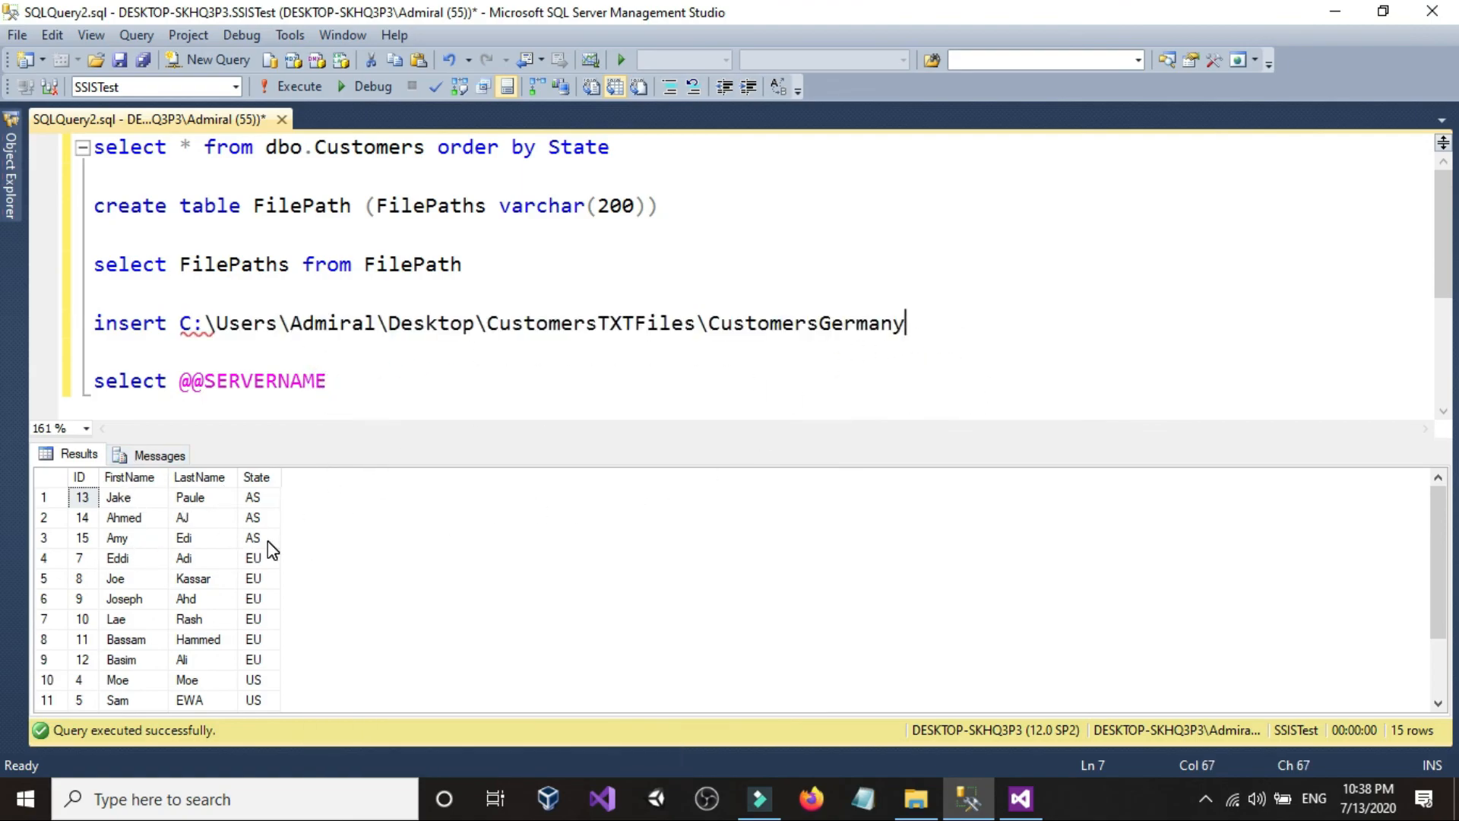
# Delete the drafted insert line from the query and switch to Visual Studio.
pyautogui.tripleClick(952, 319)
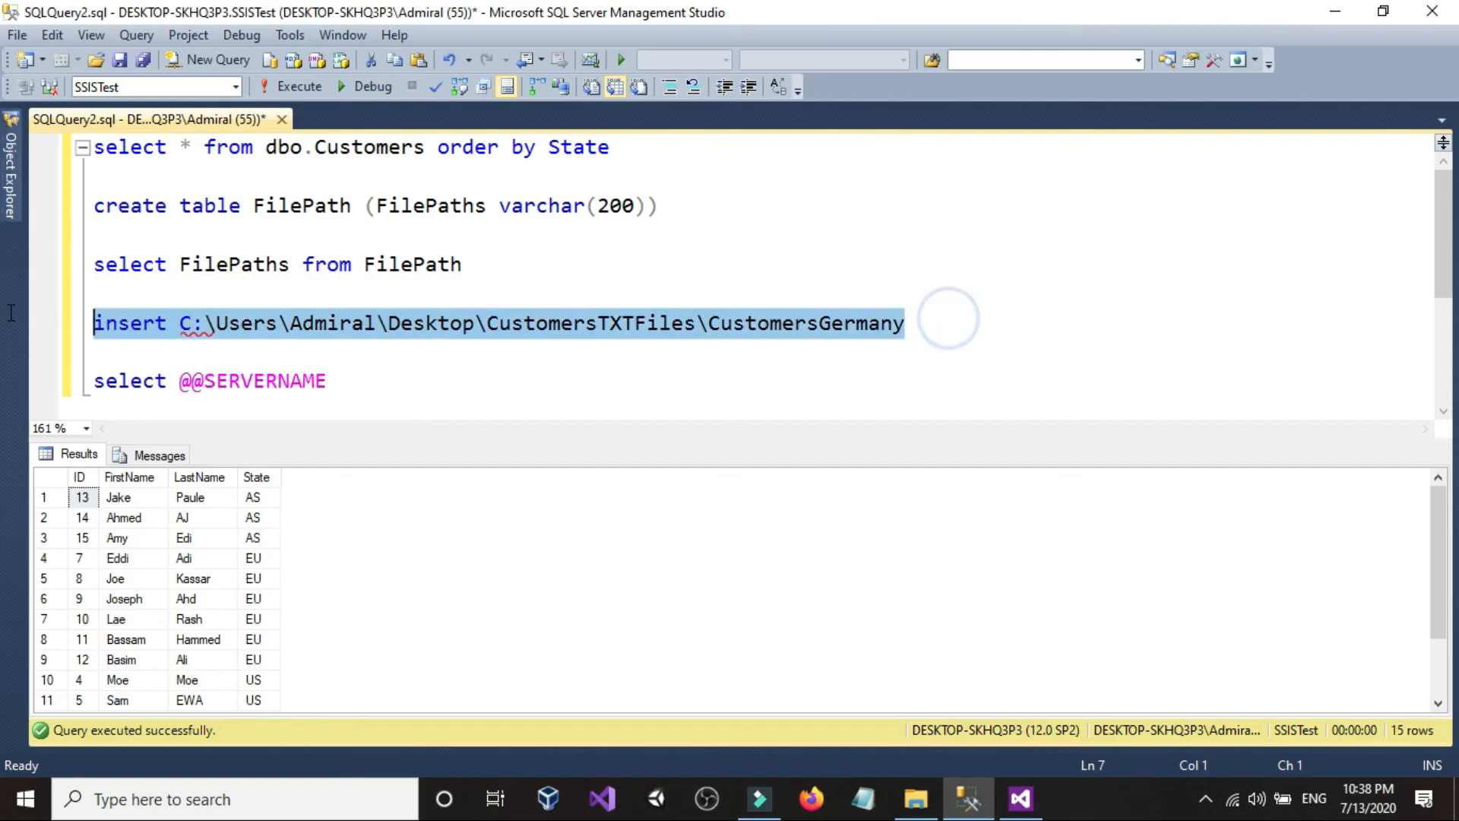
pyautogui.press('Delete')
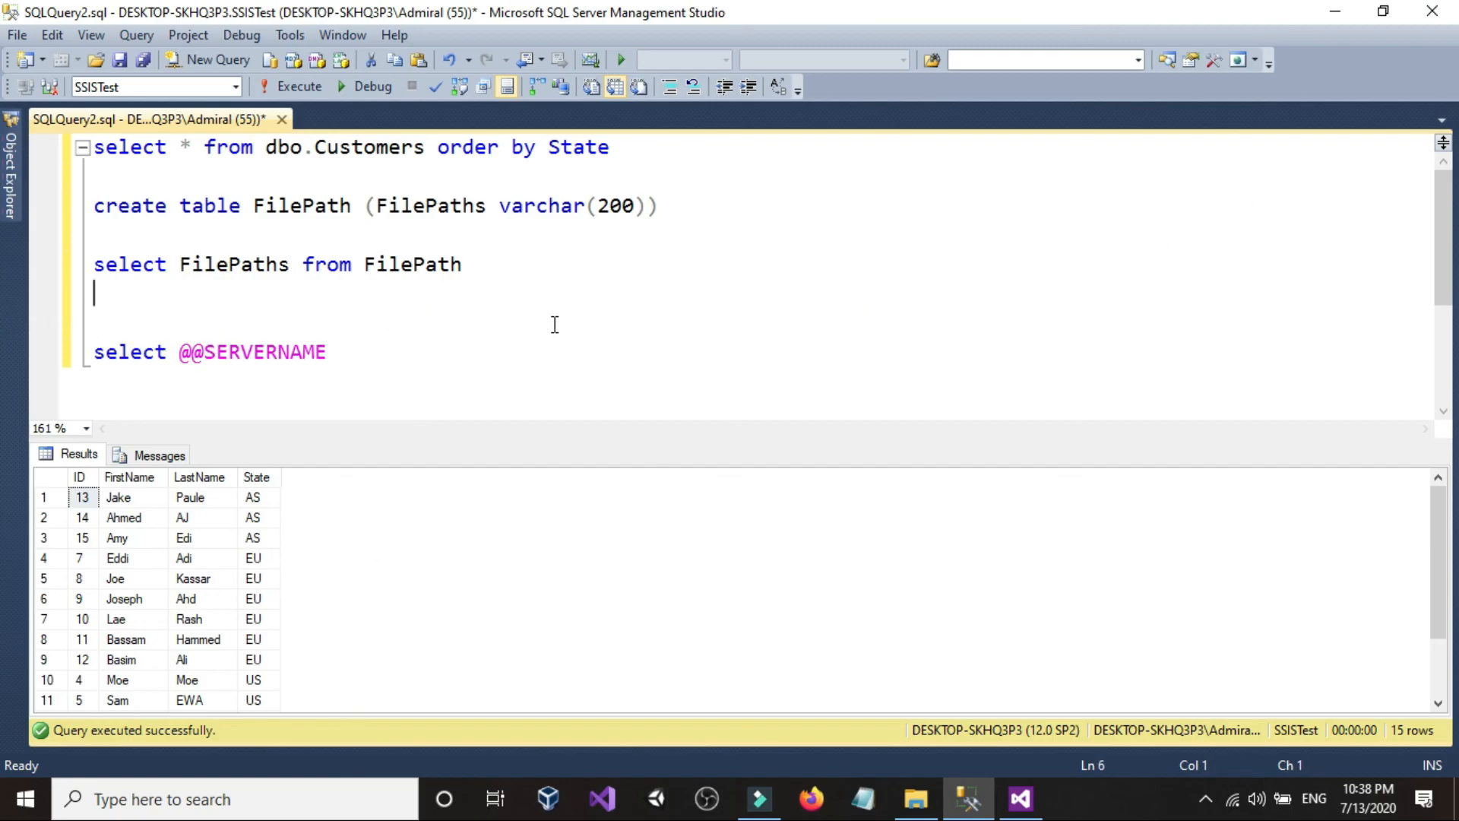
pyautogui.click(1017, 798)
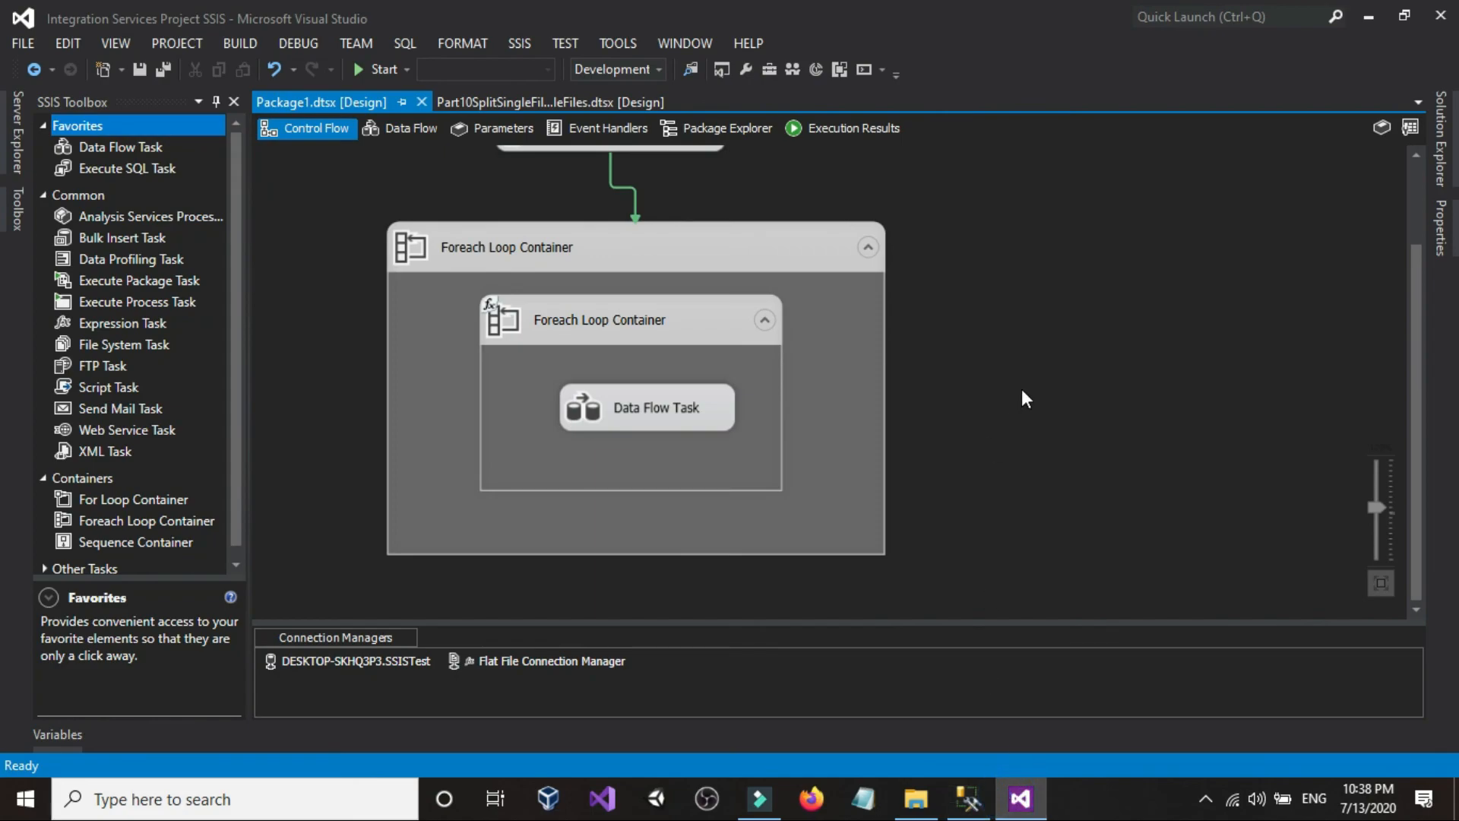